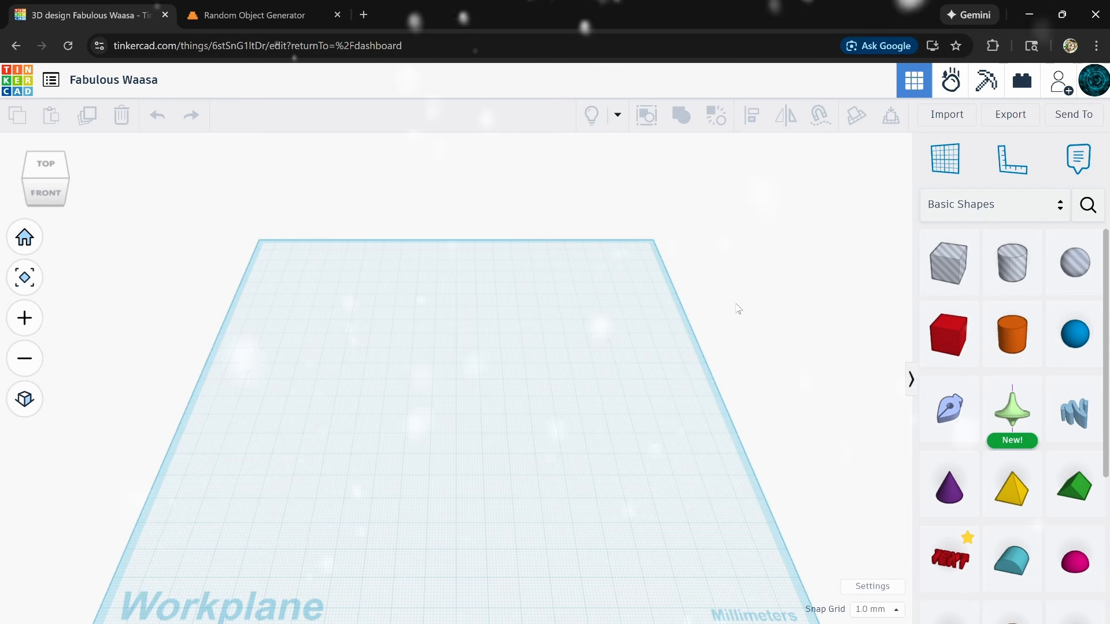
middle_drag(572, 414, 574, 316)
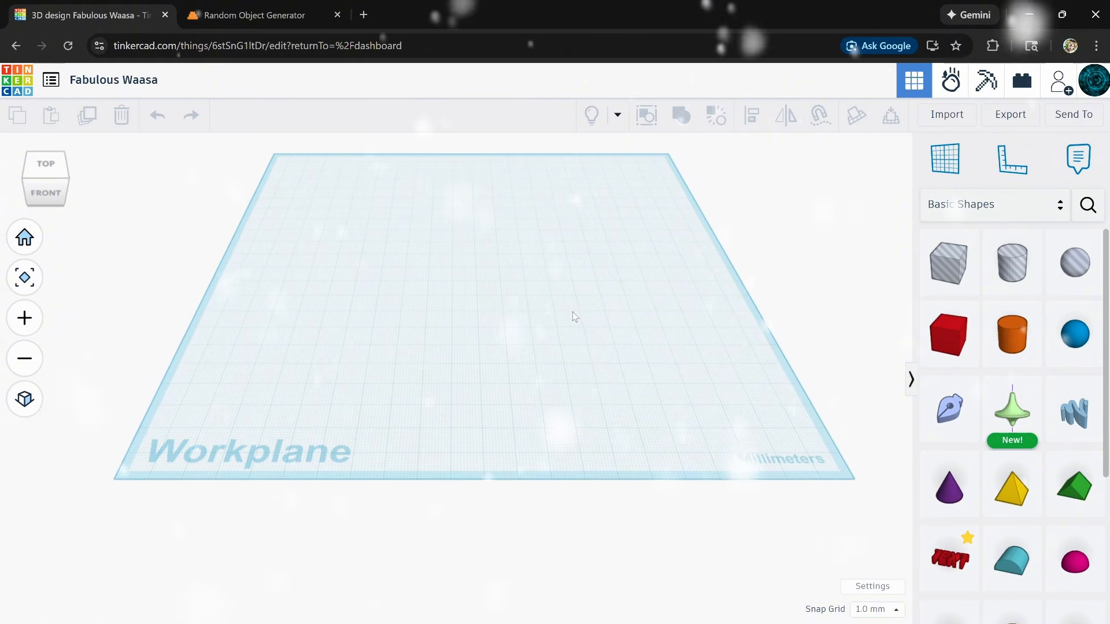
right_drag(574, 316, 567, 351)
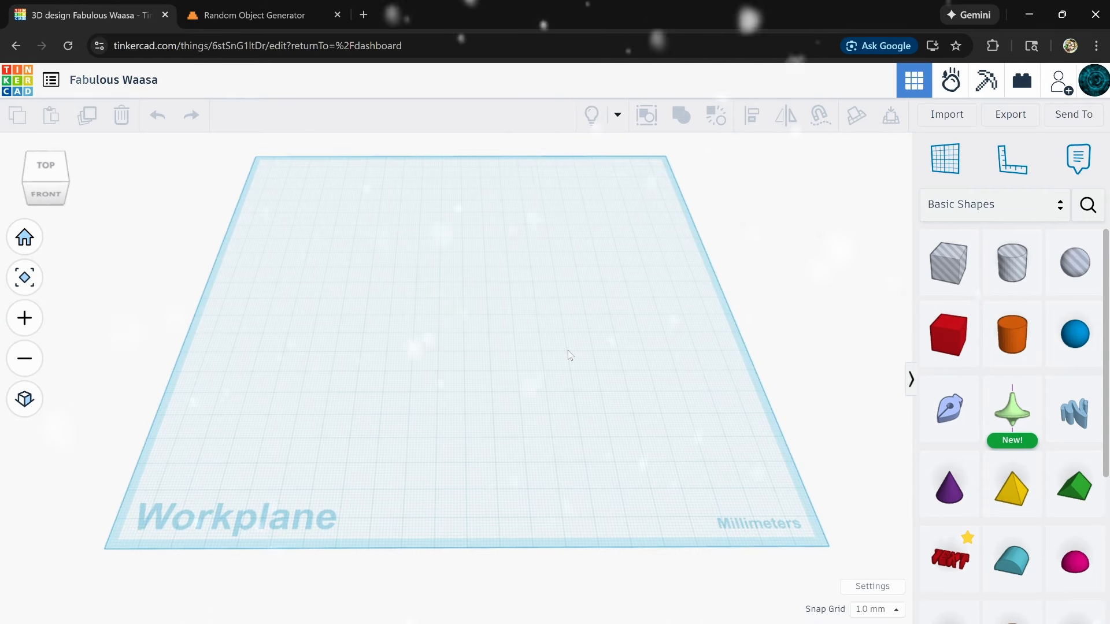
right_drag(570, 347, 567, 372)
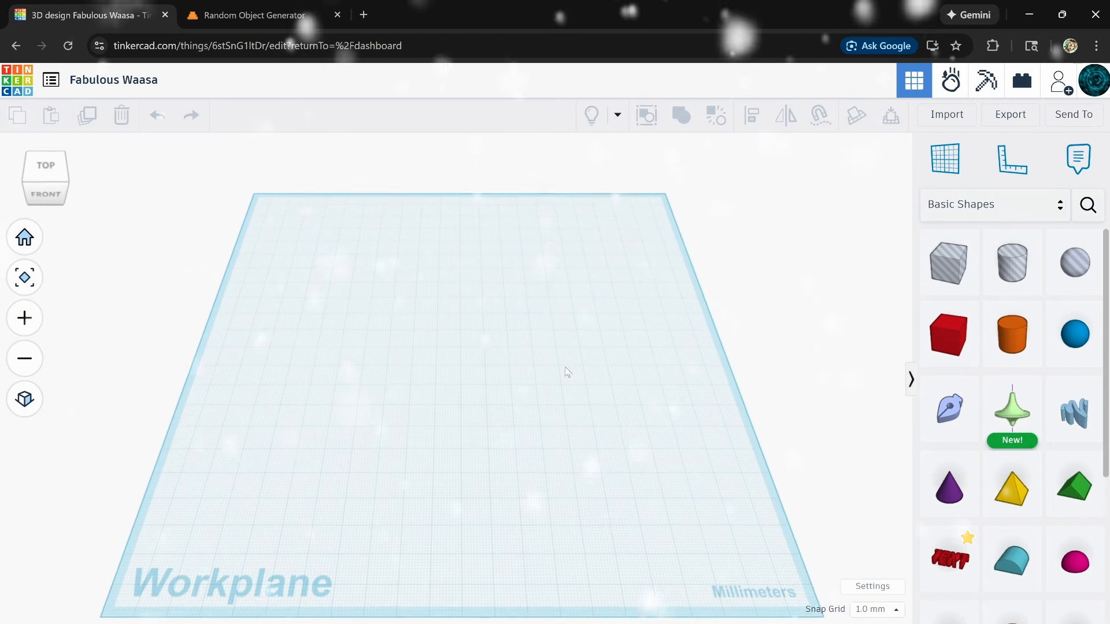
middle_drag(567, 372, 565, 386)
scroll(467, 220, up, 5)
scroll(460, 200, down, 6)
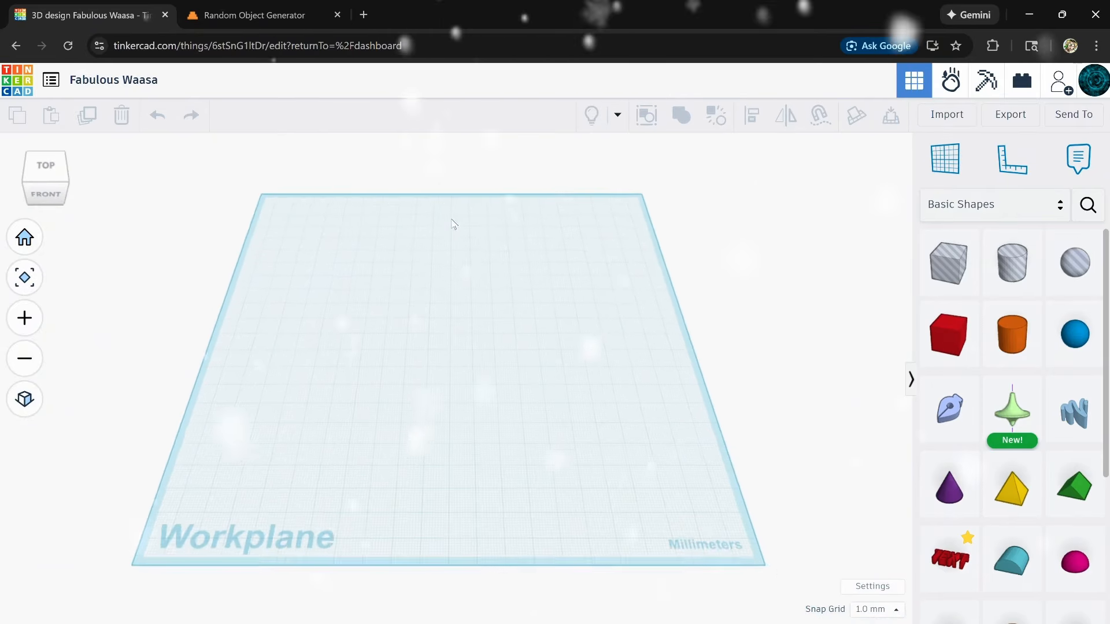
scroll(403, 344, up, 6)
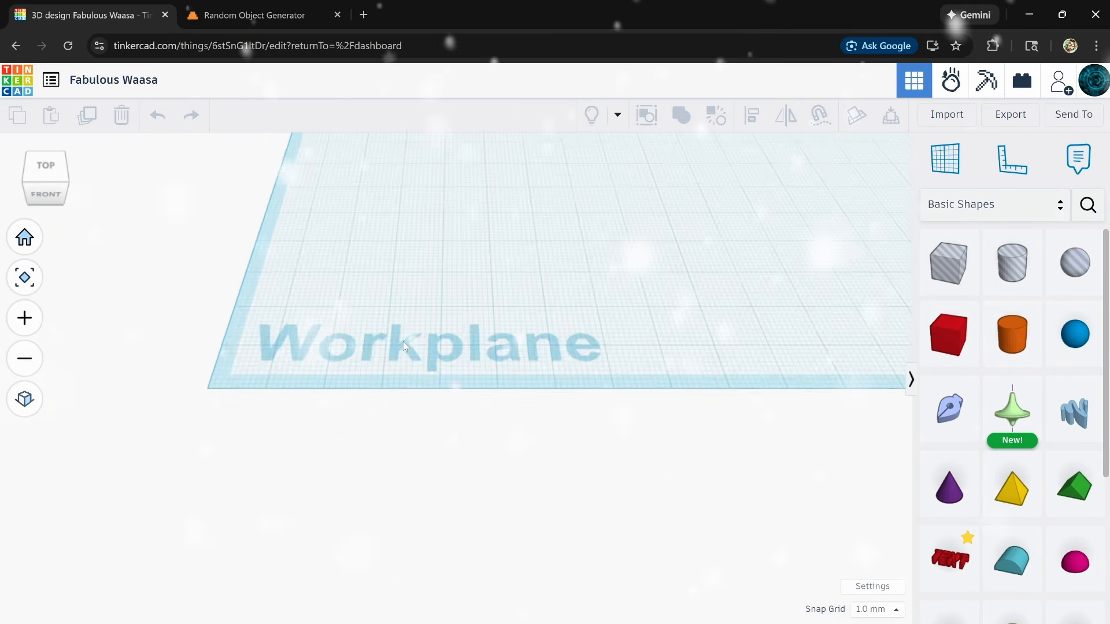
scroll(403, 341, up, 2)
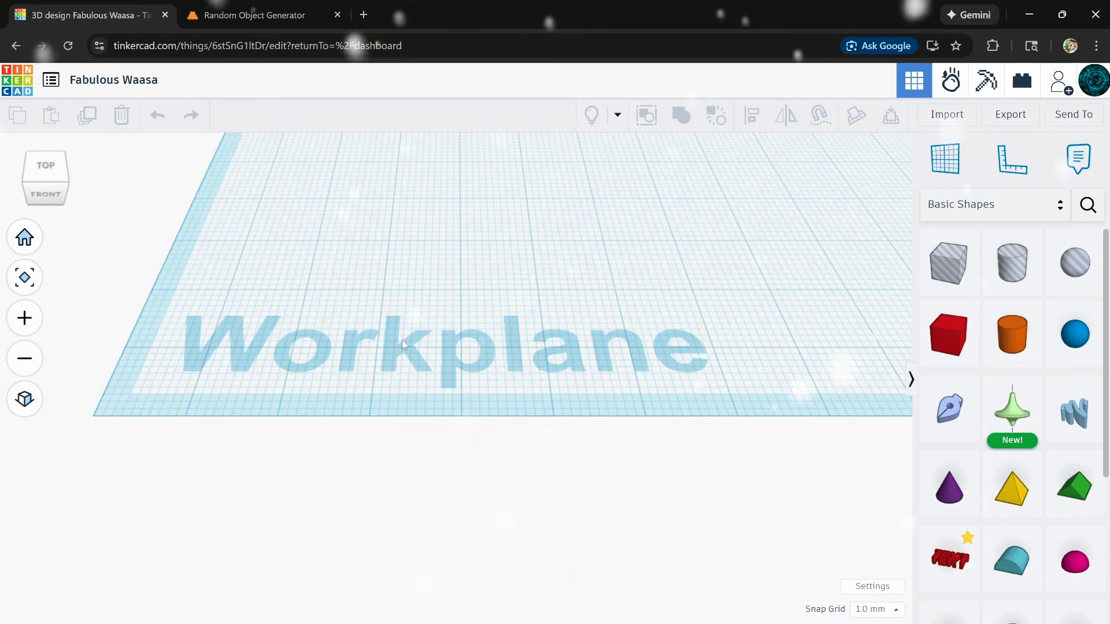
scroll(403, 344, up, 3)
scroll(403, 345, down, 3)
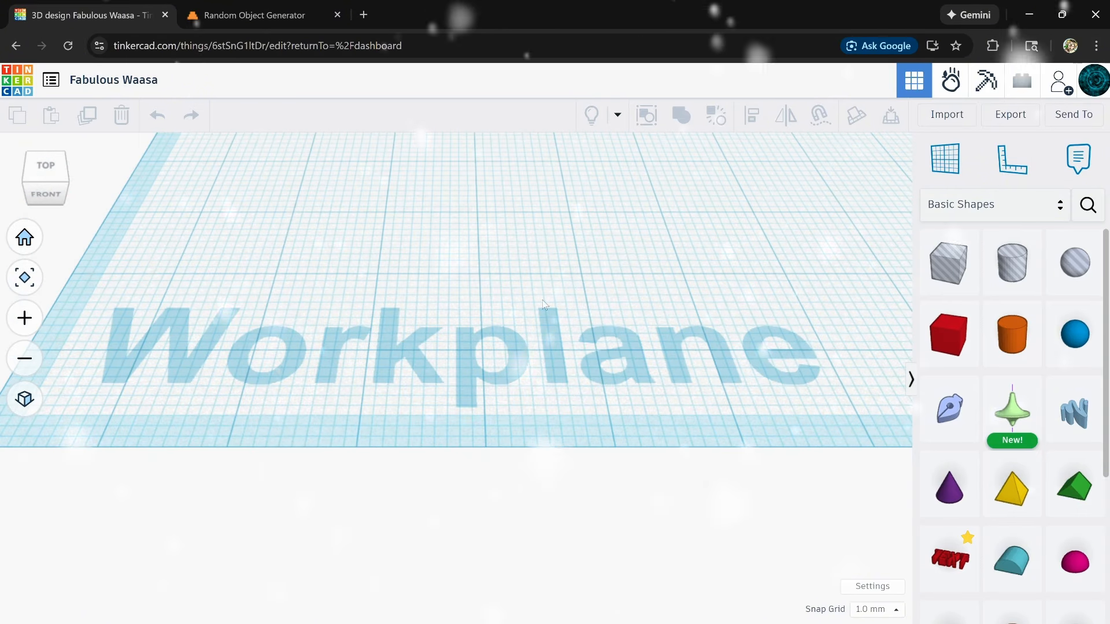
scroll(543, 304, down, 8)
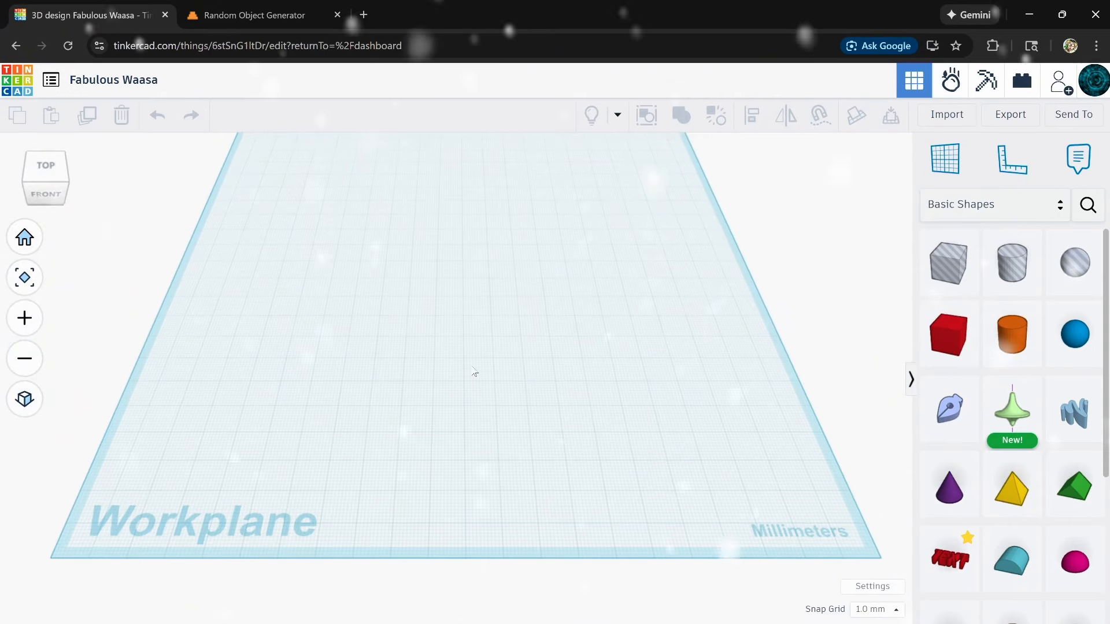
scroll(474, 372, down, 2)
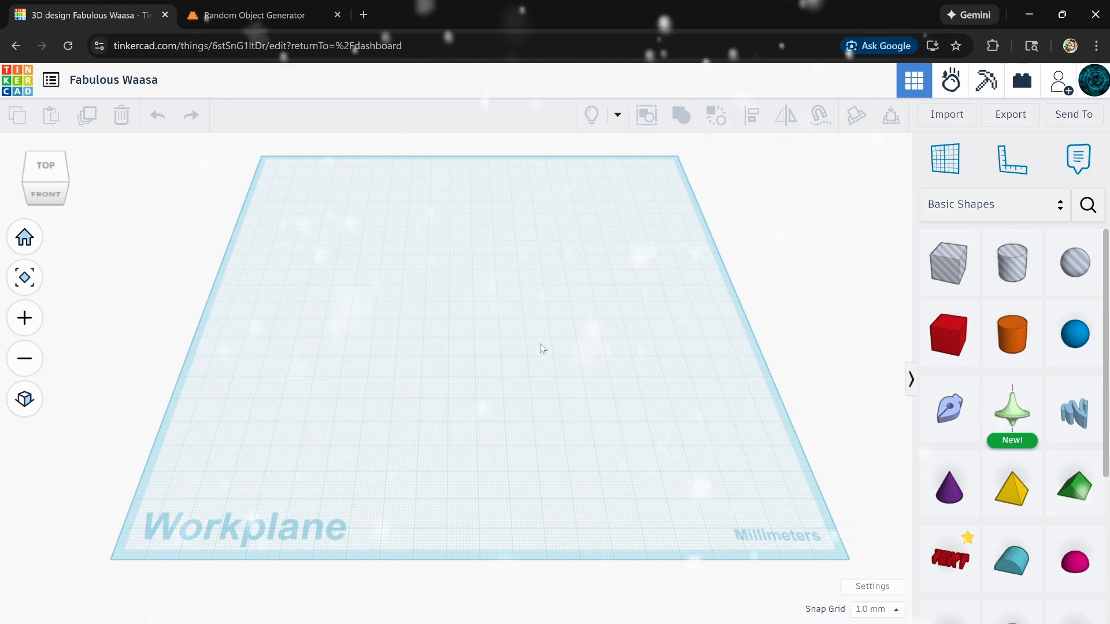
middle_drag(511, 331, 693, 185)
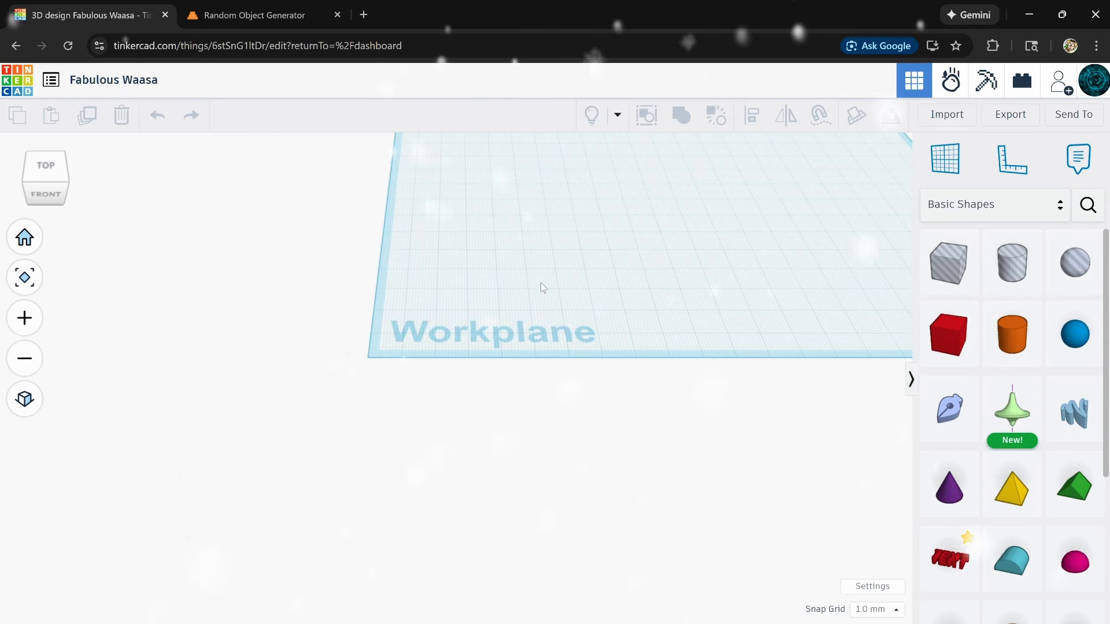
scroll(540, 284, up, 5)
scroll(469, 358, down, 6)
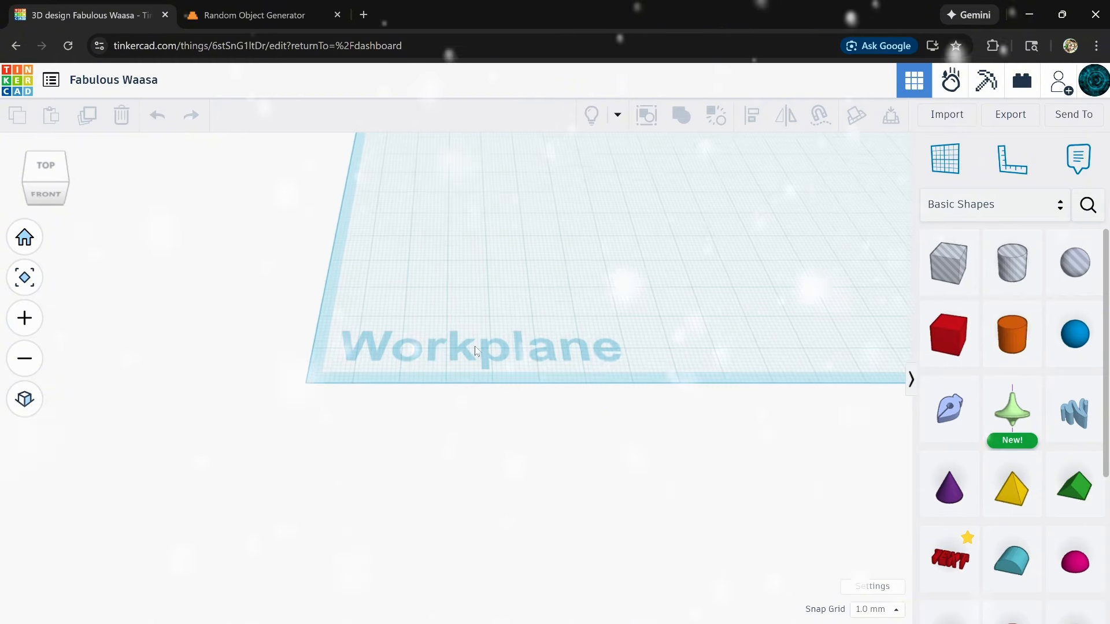
middle_drag(651, 255, 533, 374)
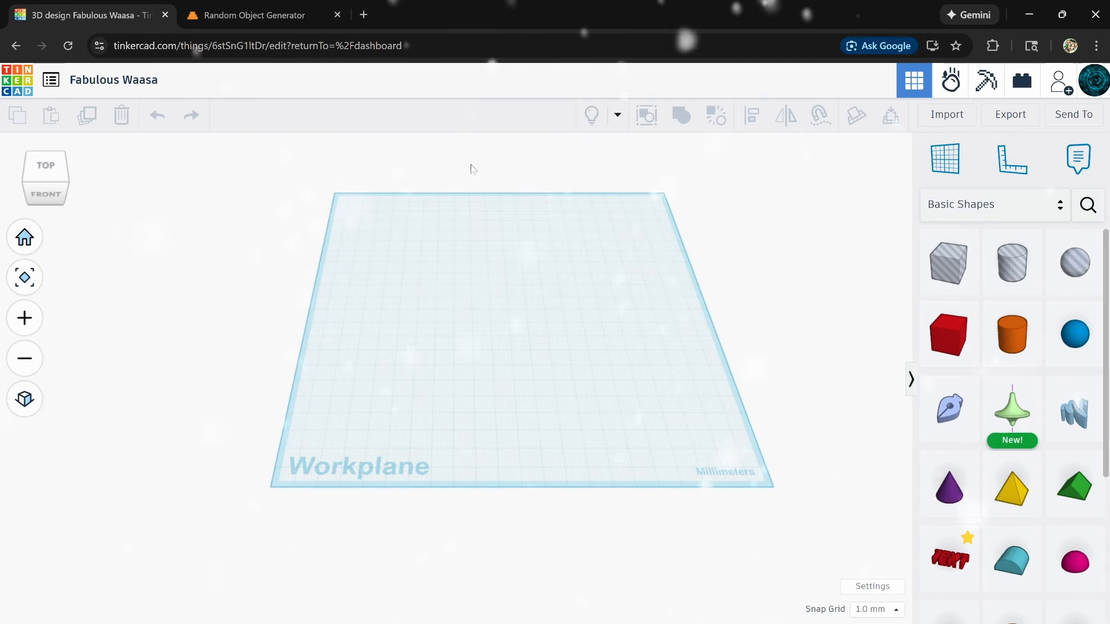
click(266, 14)
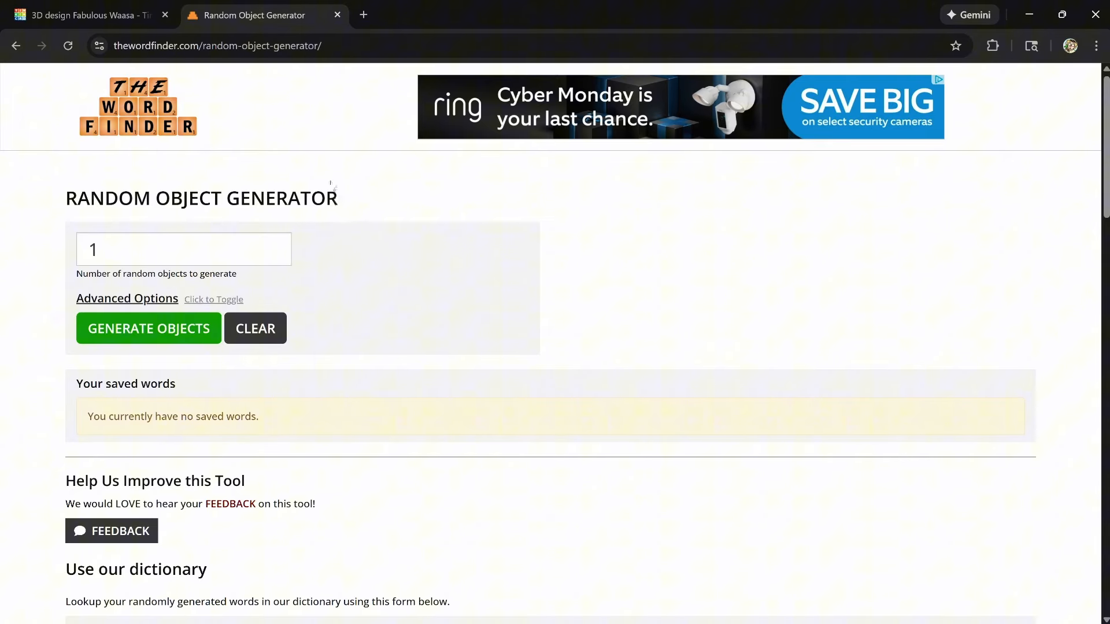
click(114, 15)
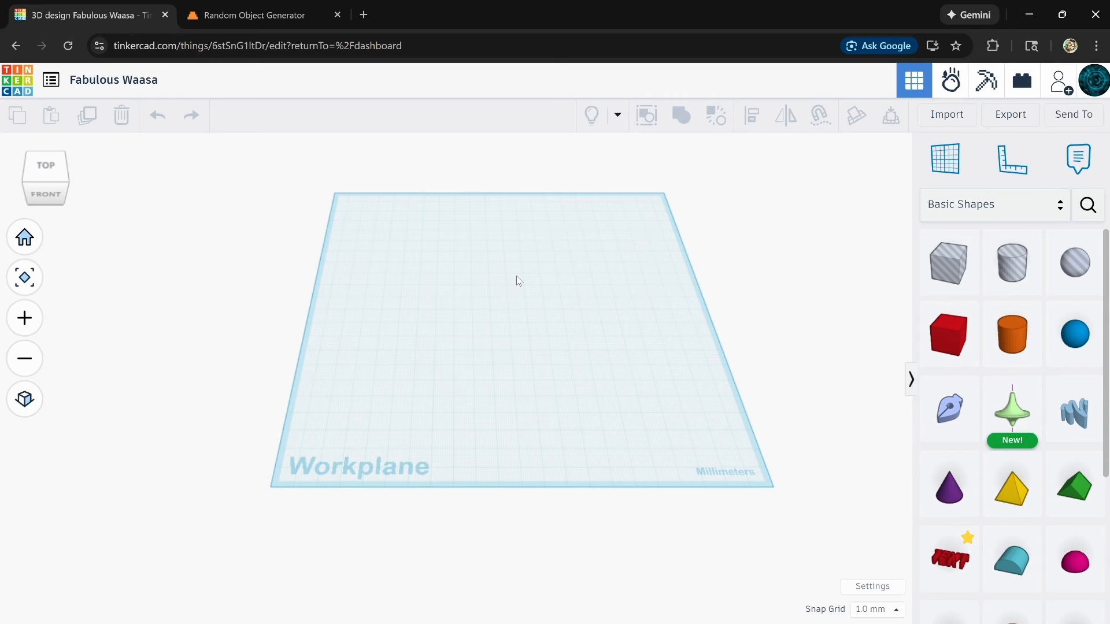
scroll(520, 272, up, 5)
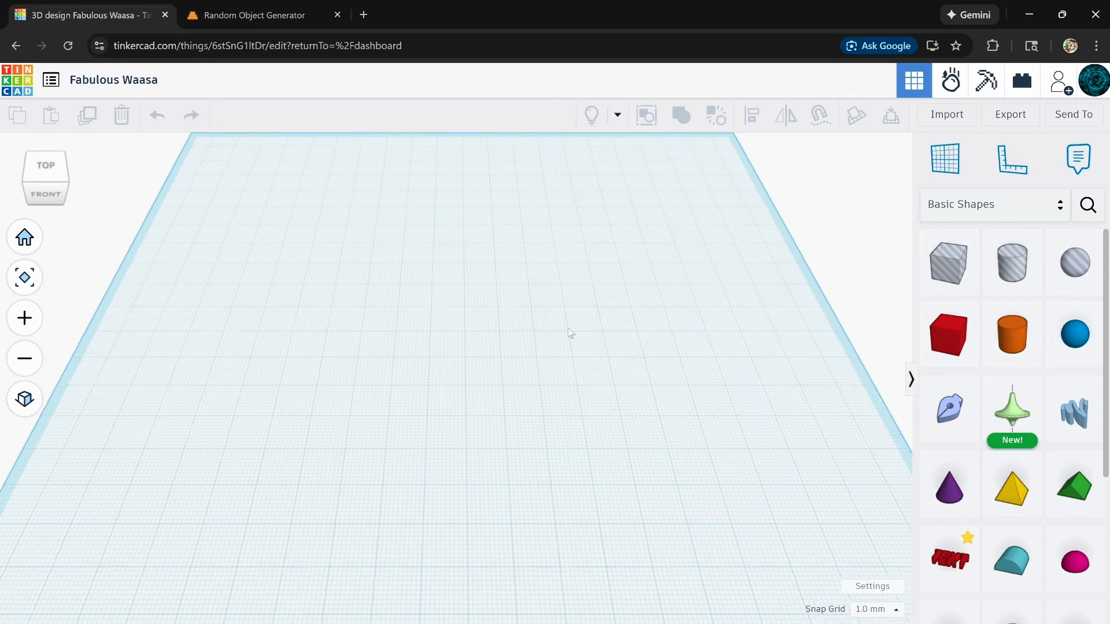
scroll(489, 367, up, 3)
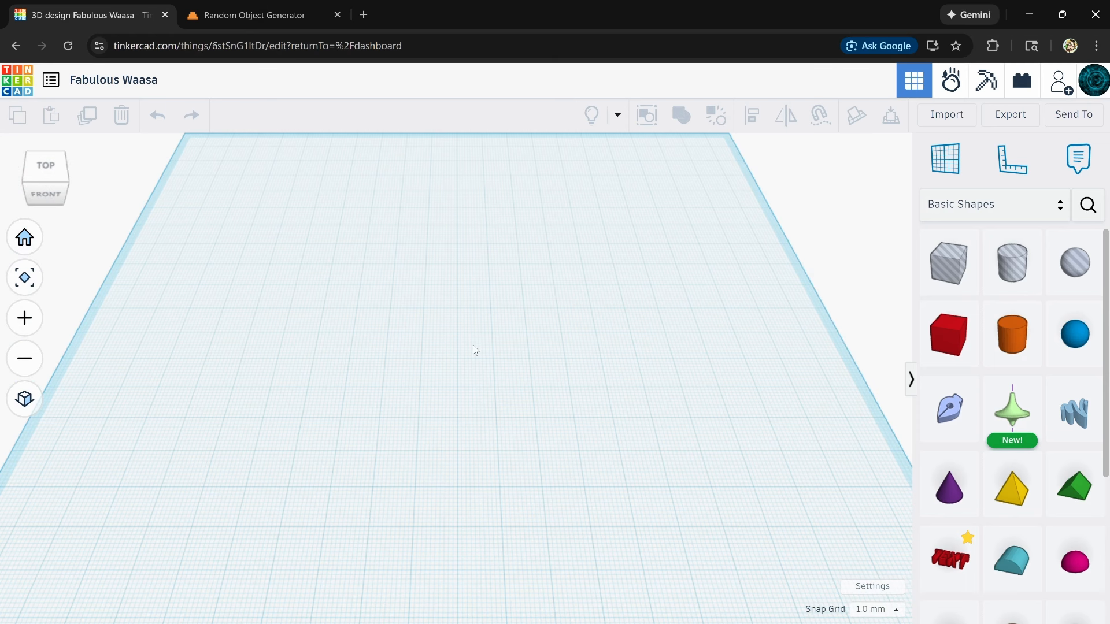
scroll(474, 349, down, 2)
scroll(467, 386, down, 4)
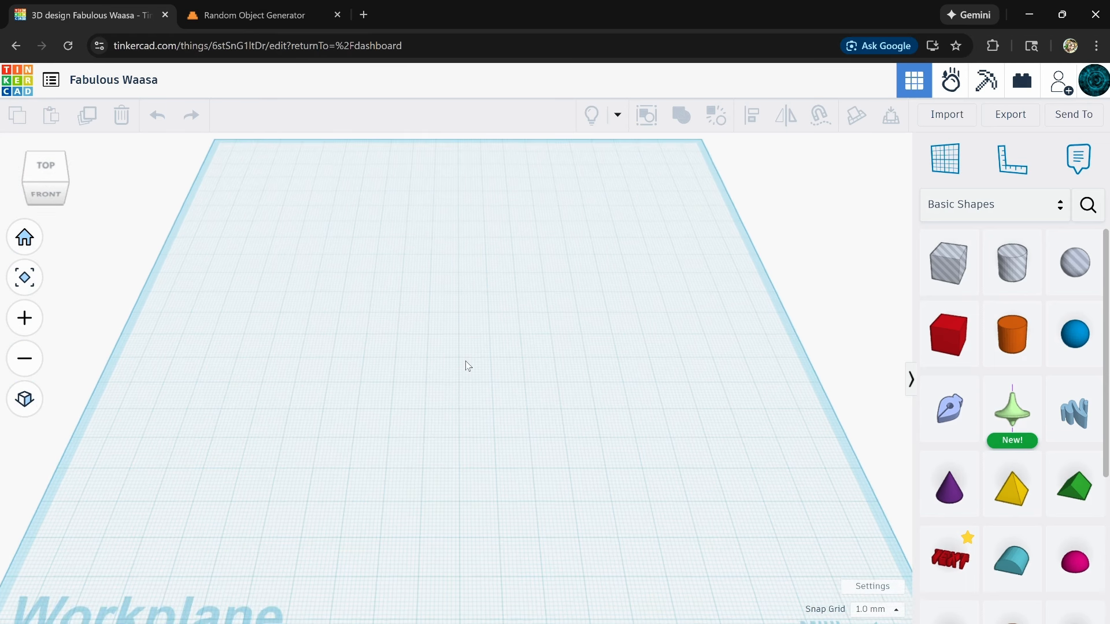
- Switch to the Random Object Generator page and generate 1 random object
click(246, 16)
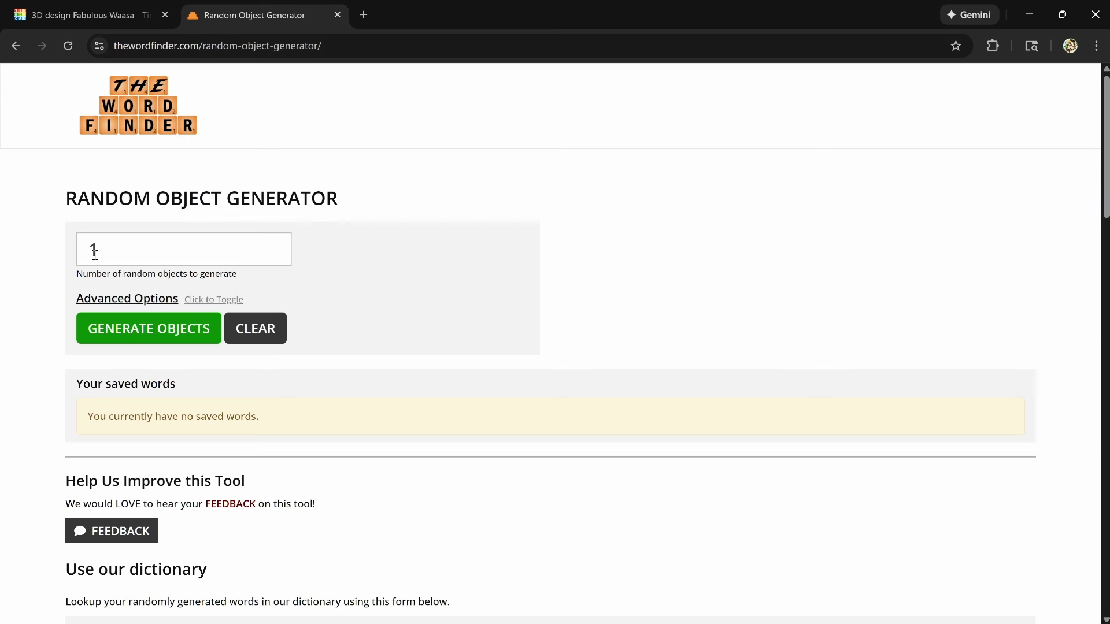
click(107, 253)
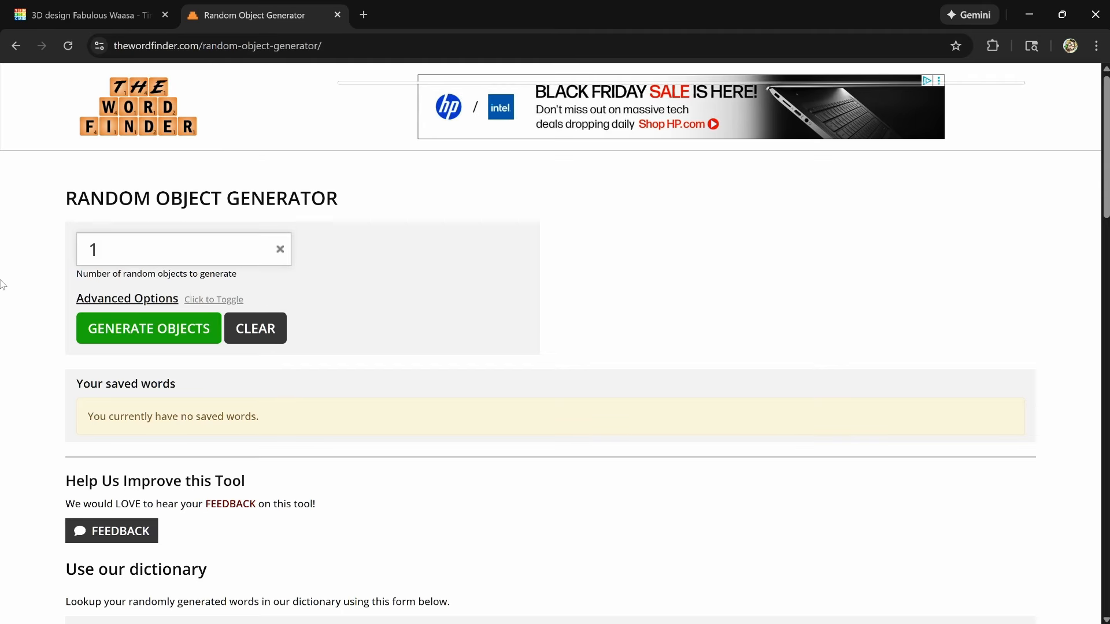
click(117, 324)
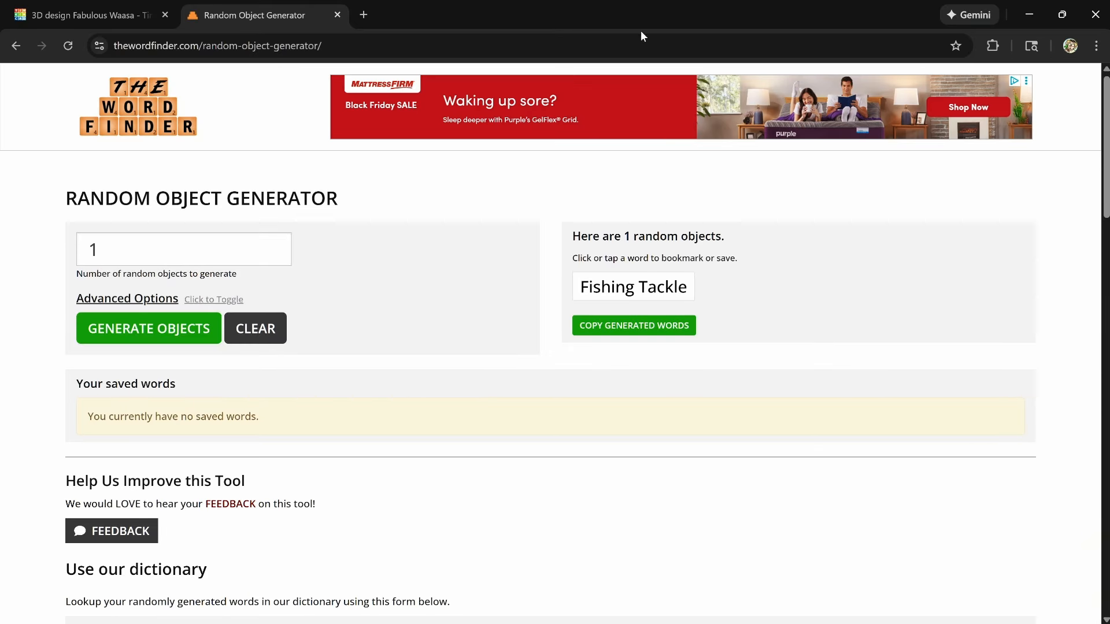
- Return to the Tinkercad design, place a solid sphere on the workplane and stretch it sideways to a length of 117 mm
click(77, 18)
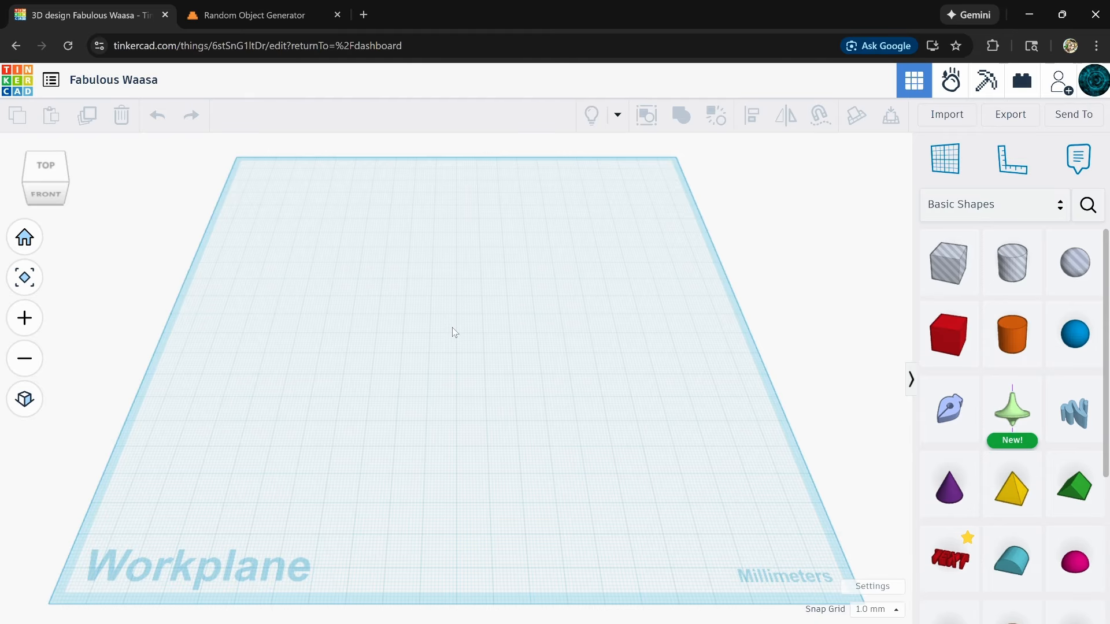
scroll(513, 381, down, 1)
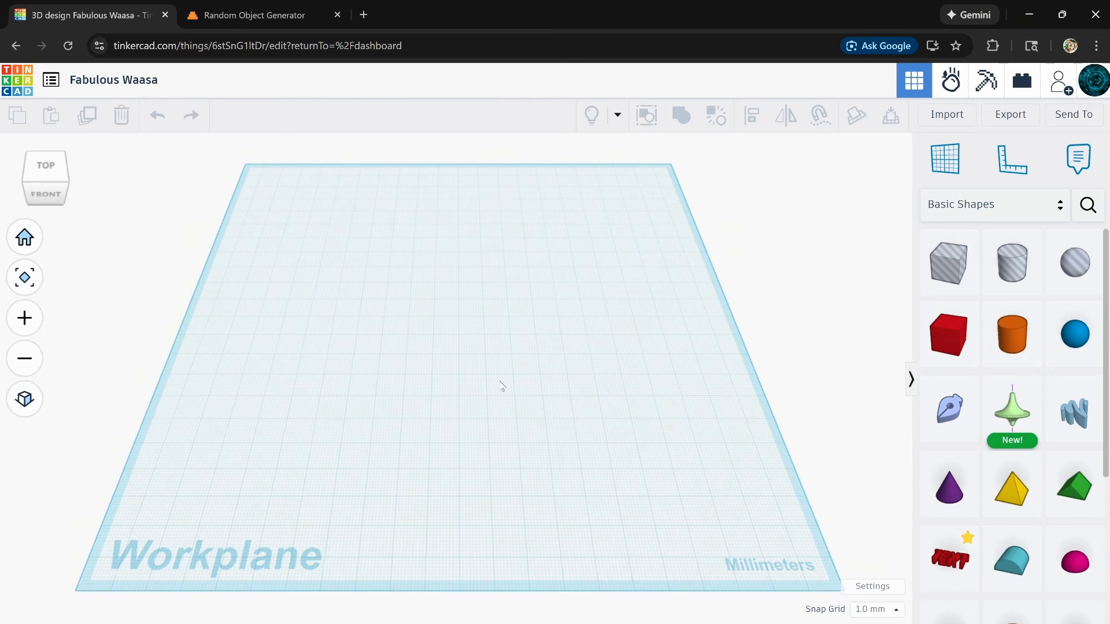
middle_drag(484, 387, 456, 376)
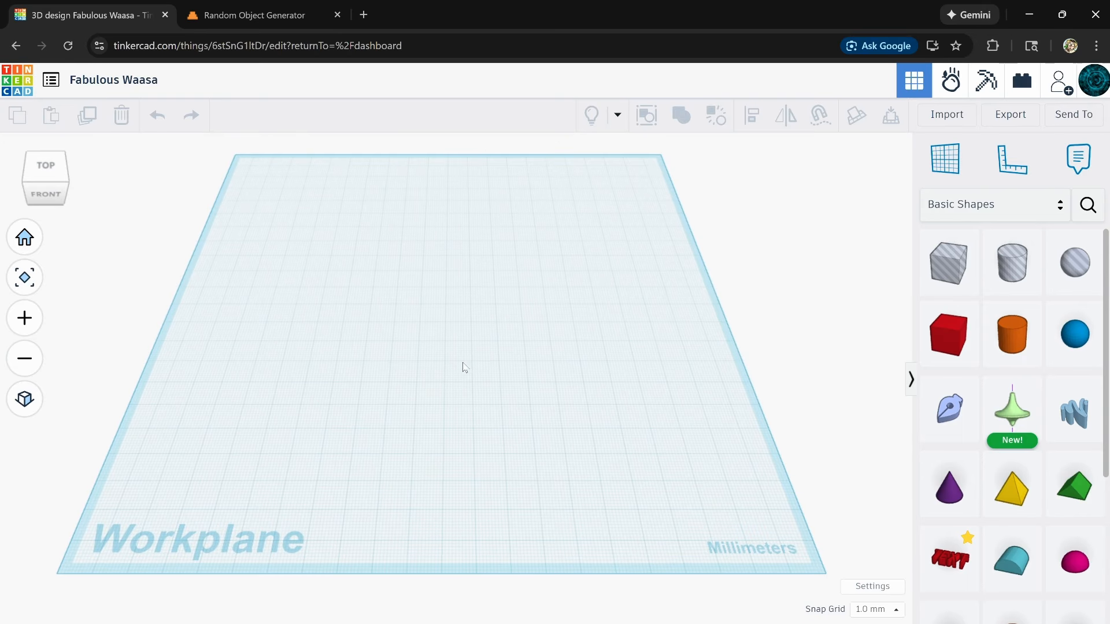
scroll(464, 367, up, 1)
scroll(463, 367, up, 1)
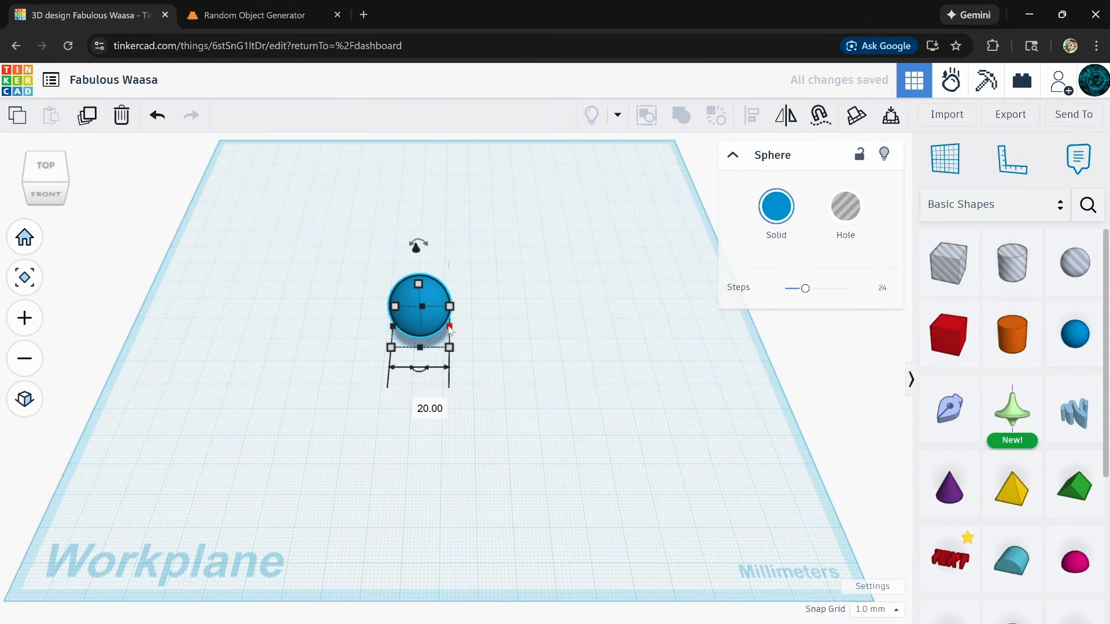
drag(454, 322, 683, 318)
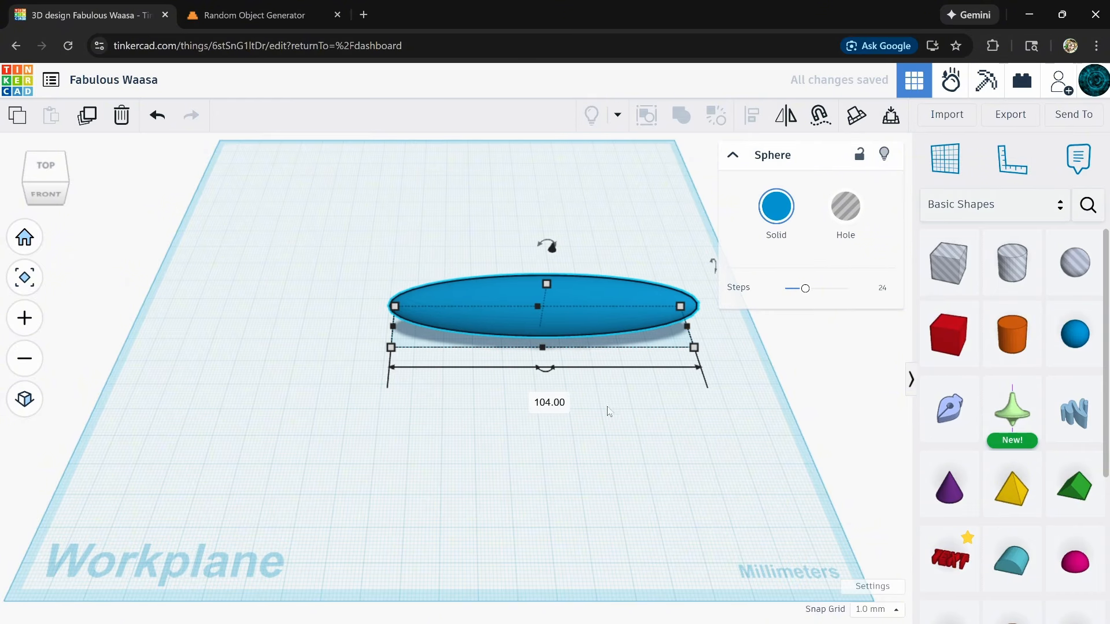
mouse_move(607, 409)
right_down()
mouse_move(587, 345)
mouse_move(601, 414)
mouse_move(605, 401)
right_up()
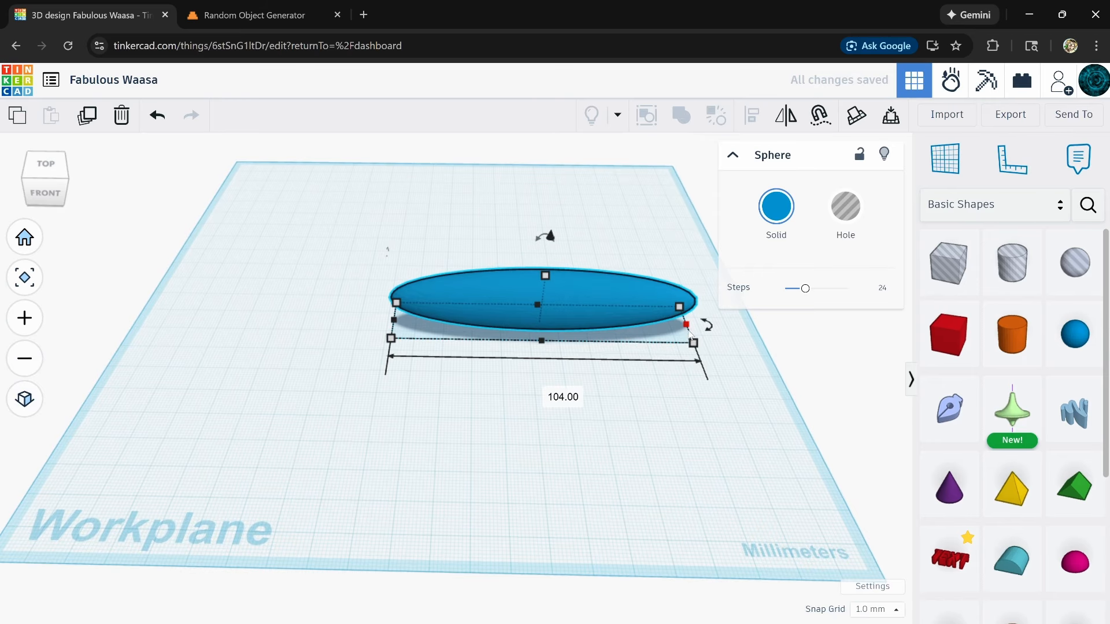
drag(689, 331, 723, 326)
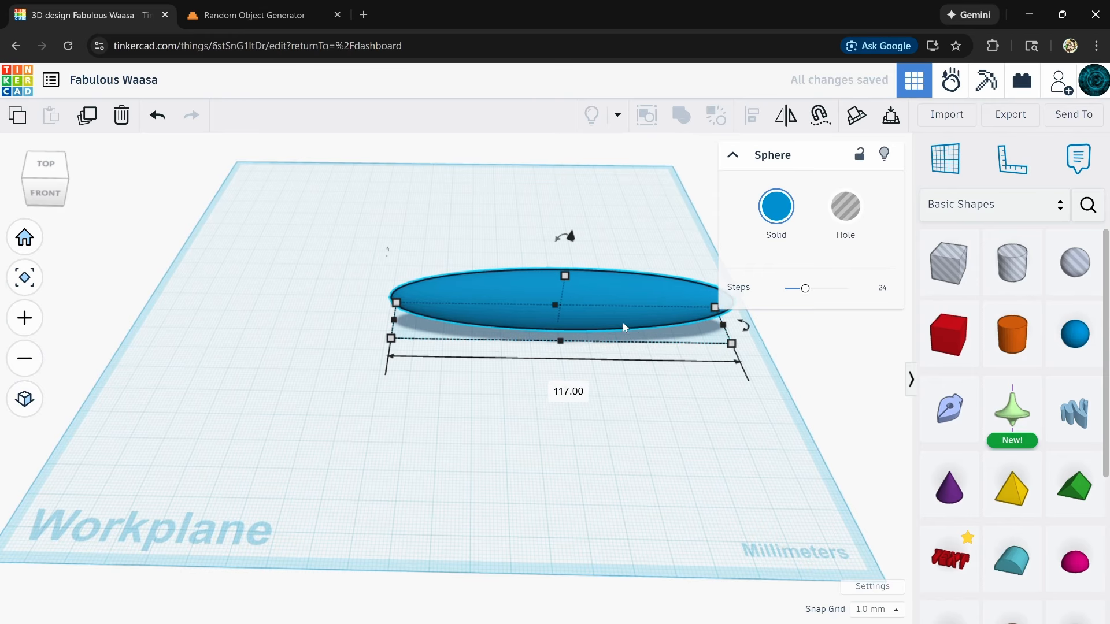
- Move the stretched sphere 32 mm left toward the middle of the workplane and set its Steps to 64
drag(623, 324, 528, 319)
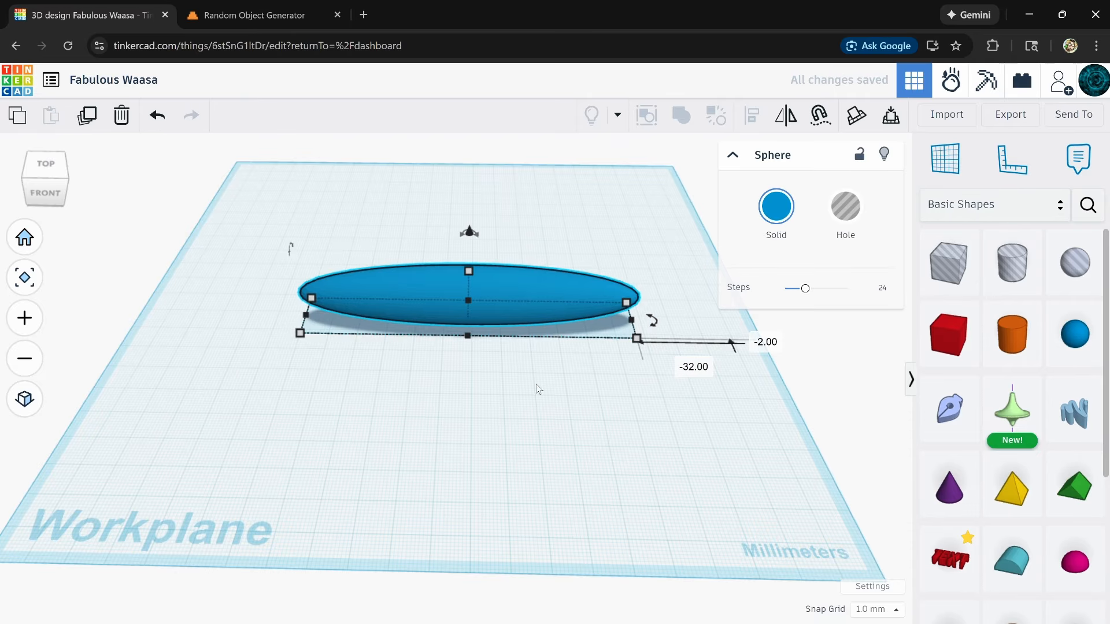
drag(806, 289, 847, 288)
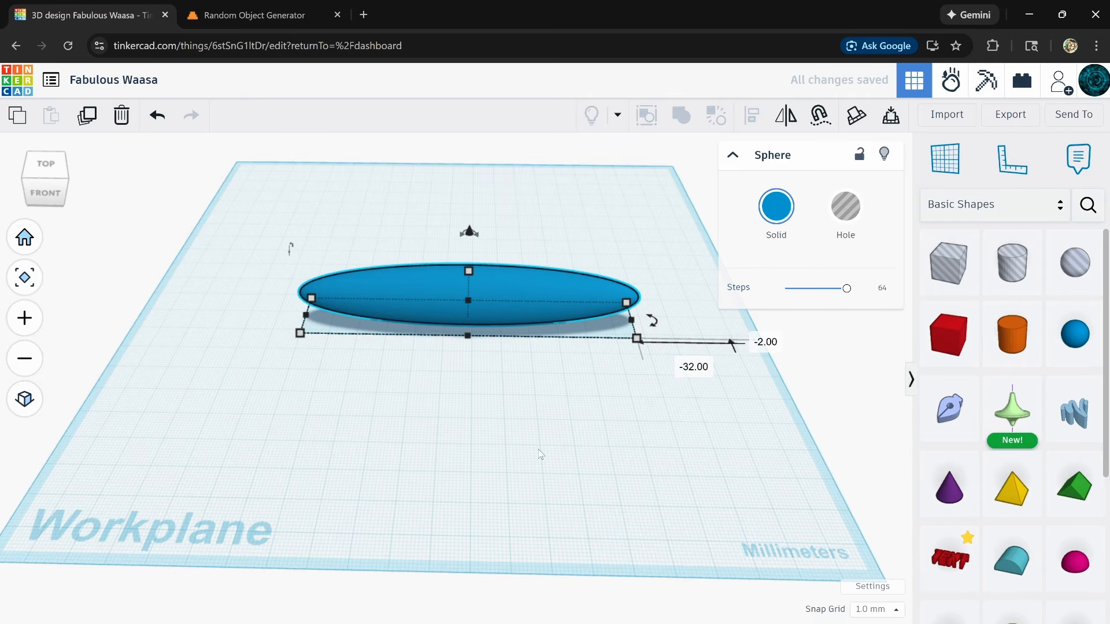
- Narrow the depth of the stretched sphere slightly by bringing in its front edge
right_drag(540, 456, 394, 271)
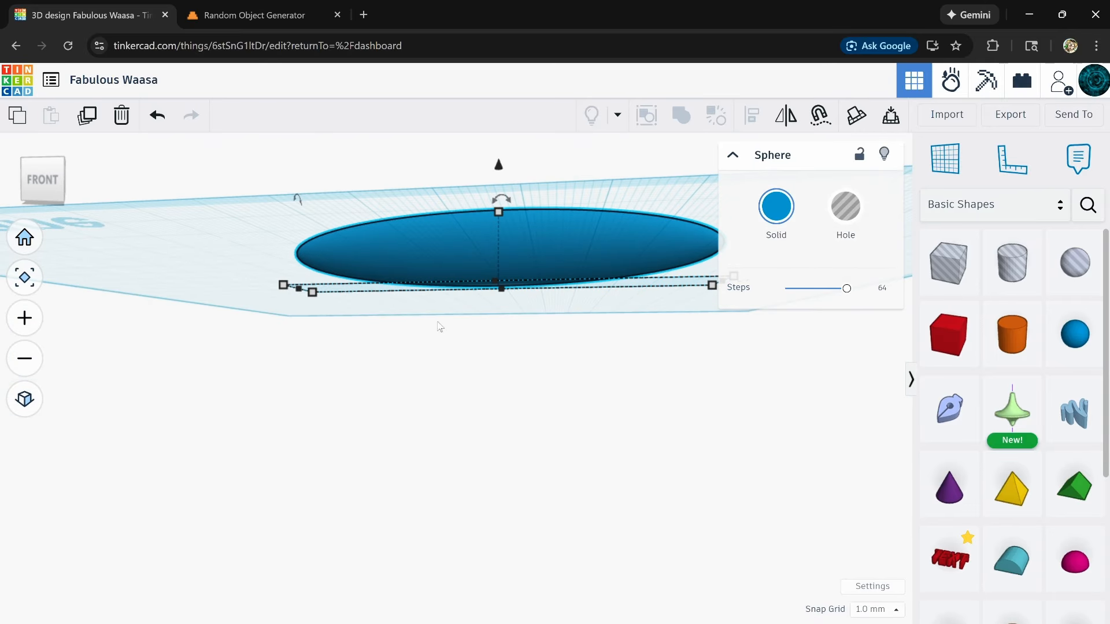
right_drag(439, 327, 524, 397)
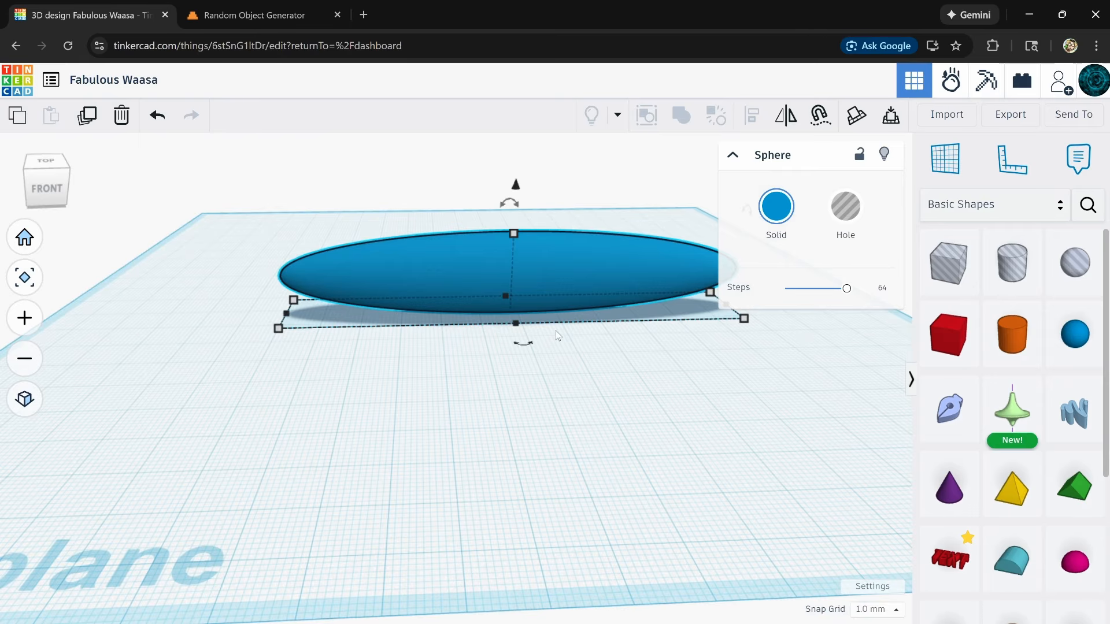
right_drag(556, 332, 339, 460)
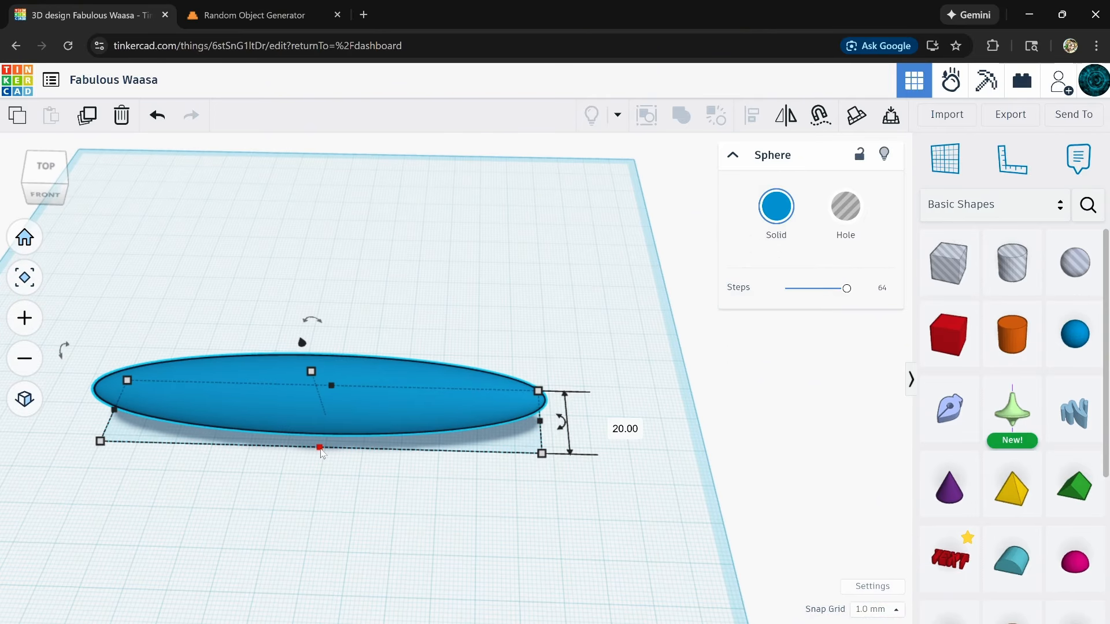
drag(322, 453, 322, 441)
right_drag(322, 441, 293, 457)
scroll(372, 427, up, 5)
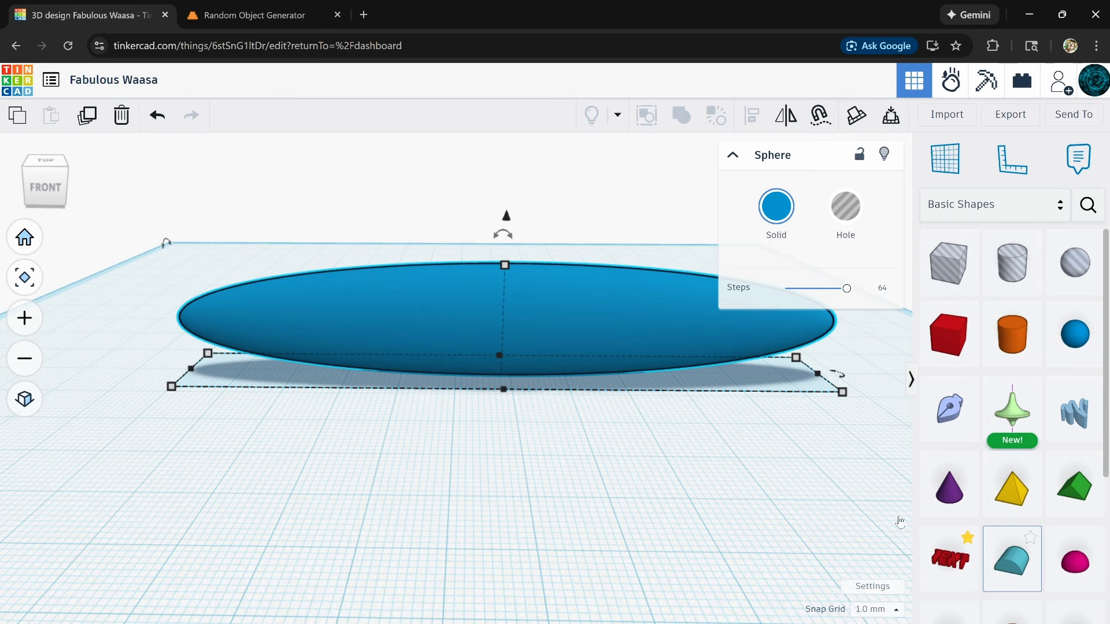
- Change the stretched sphere's solid color to the light gray preset
click(782, 211)
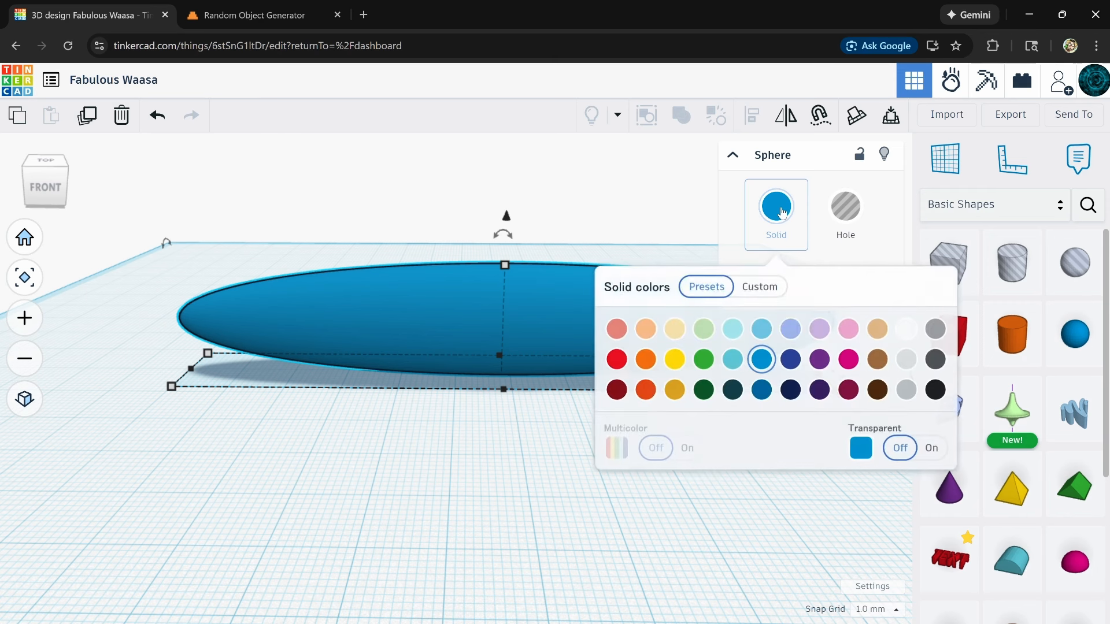
click(907, 389)
click(913, 360)
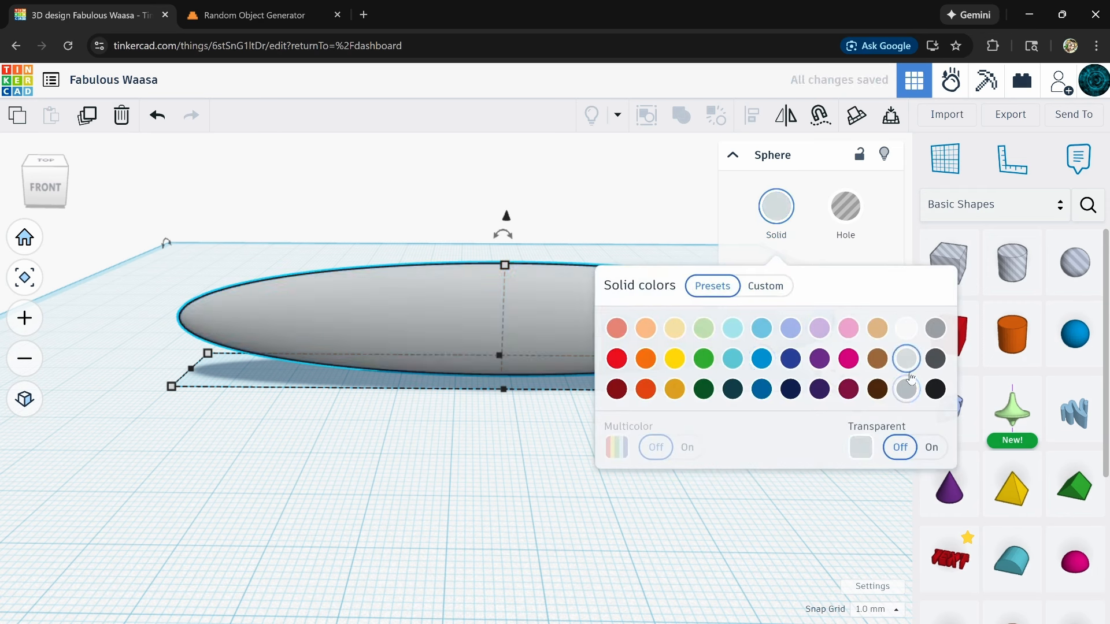
- Color the stretched sphere medium gray and add a white duplicate of it set slightly lower
click(909, 390)
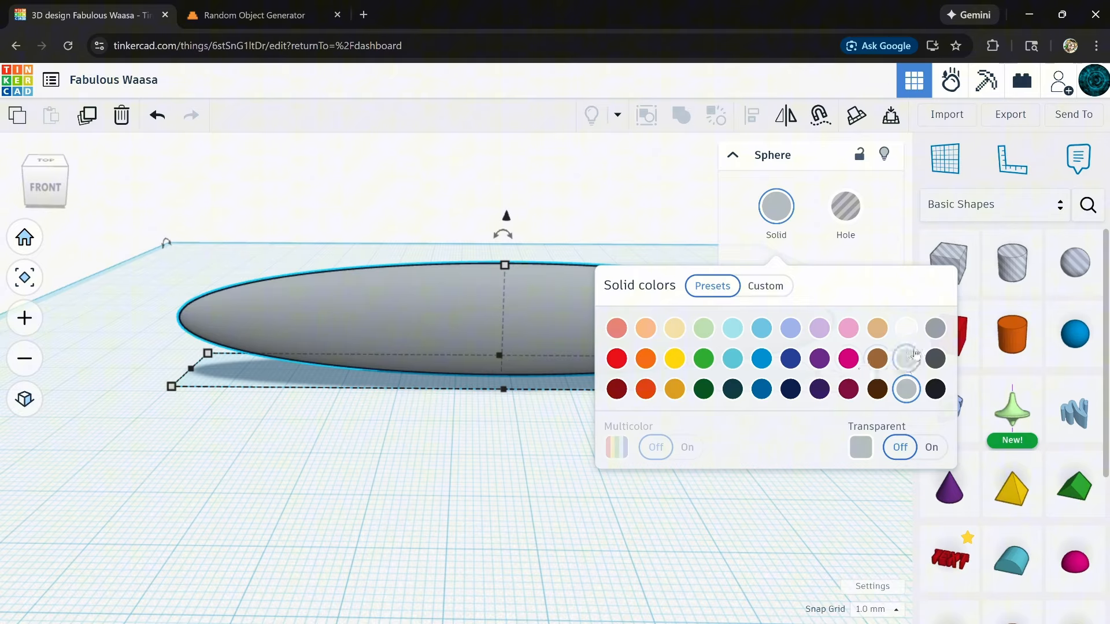
click(914, 360)
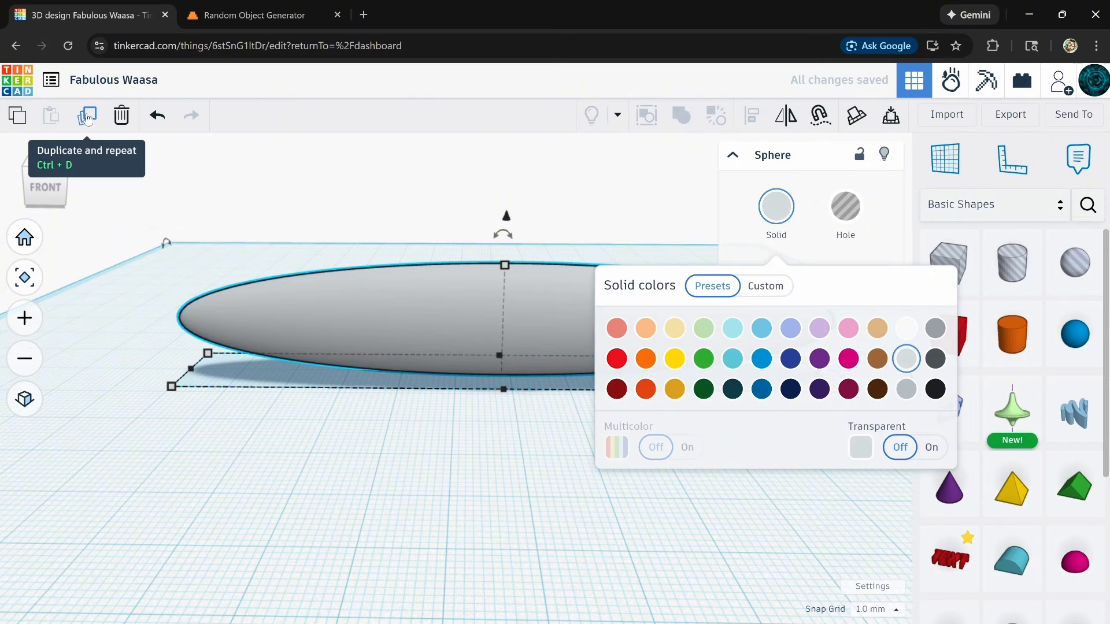
click(937, 332)
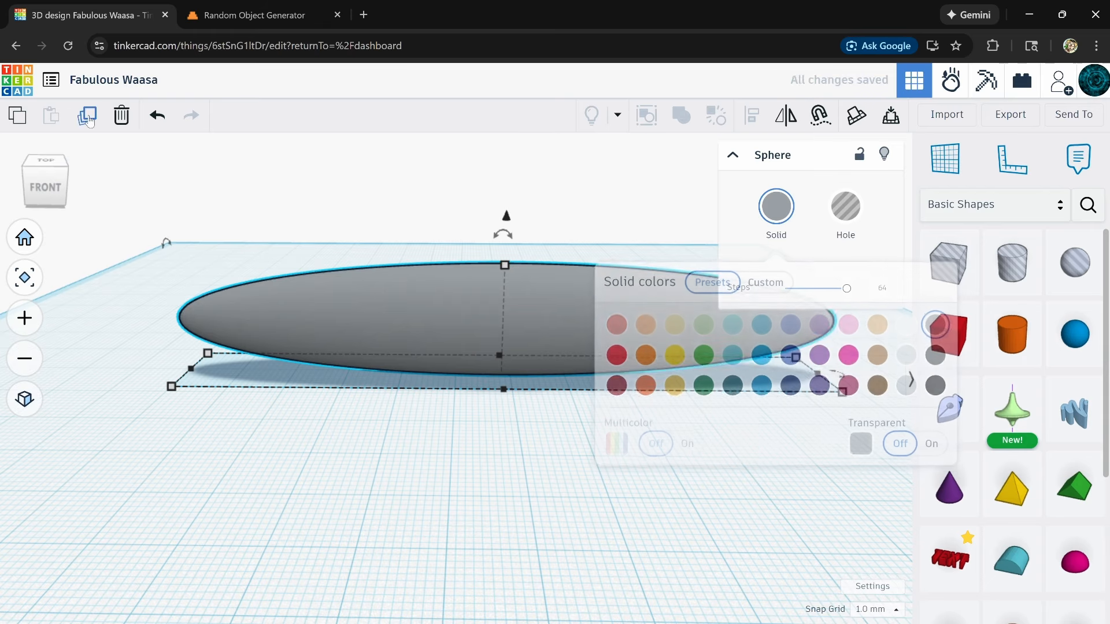
click(777, 231)
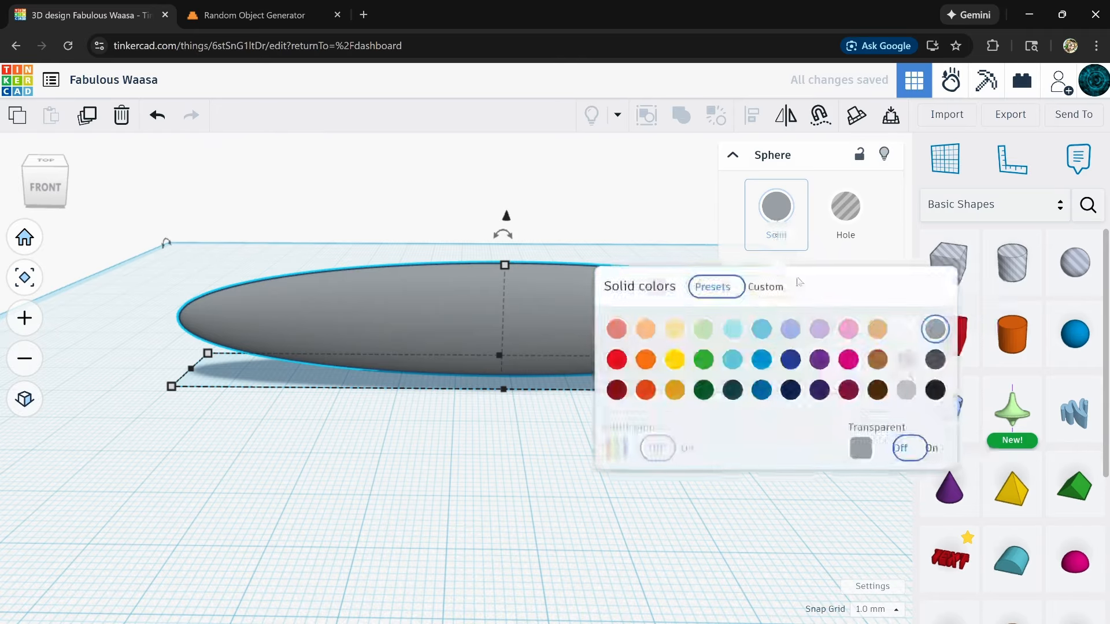
click(905, 328)
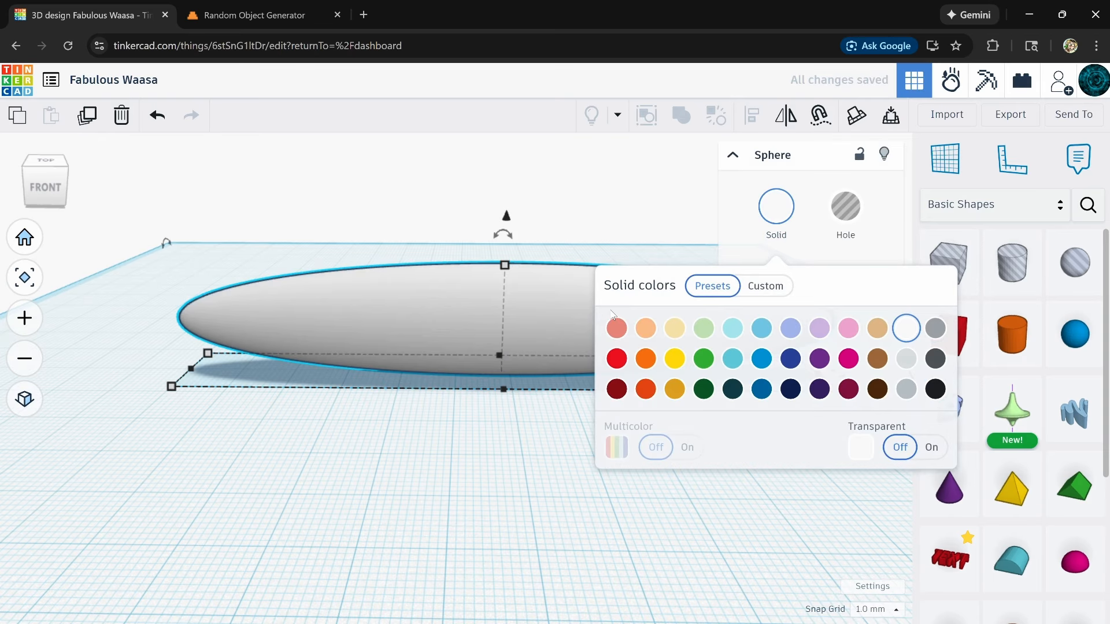
mouse_move(530, 438)
right_down()
mouse_move(530, 404)
mouse_move(560, 397)
mouse_move(454, 424)
mouse_move(444, 438)
mouse_move(465, 449)
mouse_move(582, 441)
mouse_move(547, 436)
mouse_move(527, 417)
right_up()
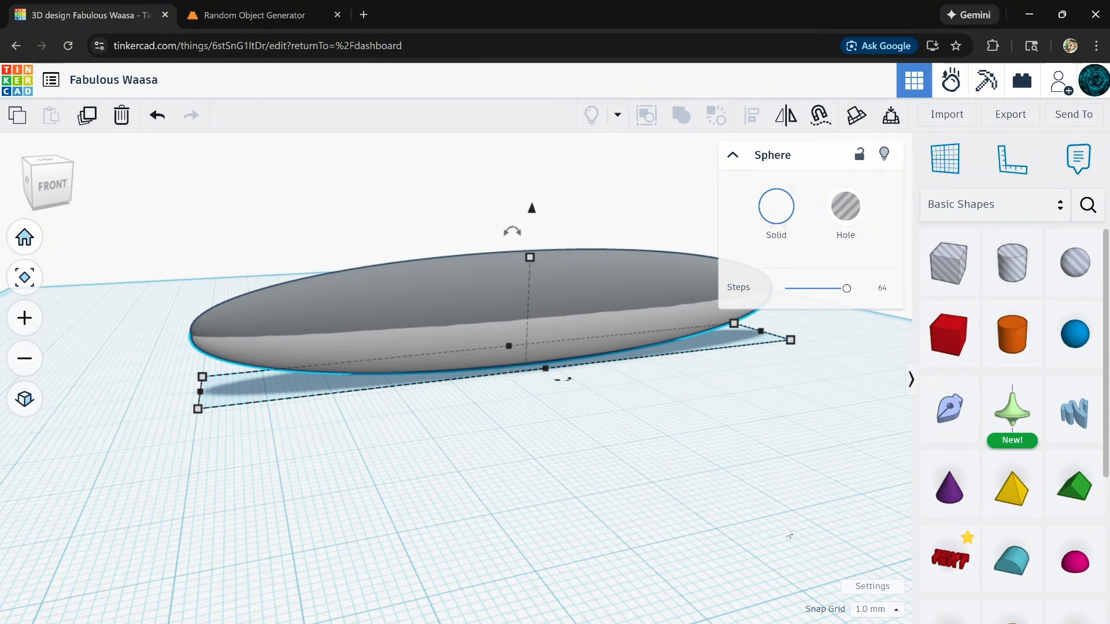
- Set the snap grid to 0.1 mm and raise the white sphere copy slightly to fine-tune its offset below the gray one
click(895, 617)
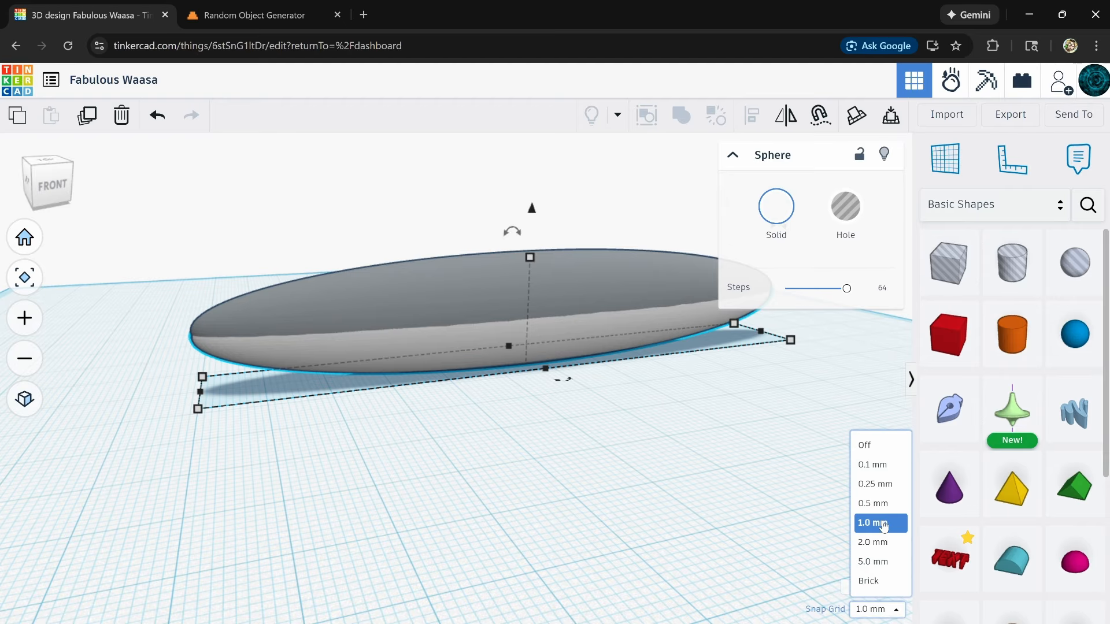
click(885, 530)
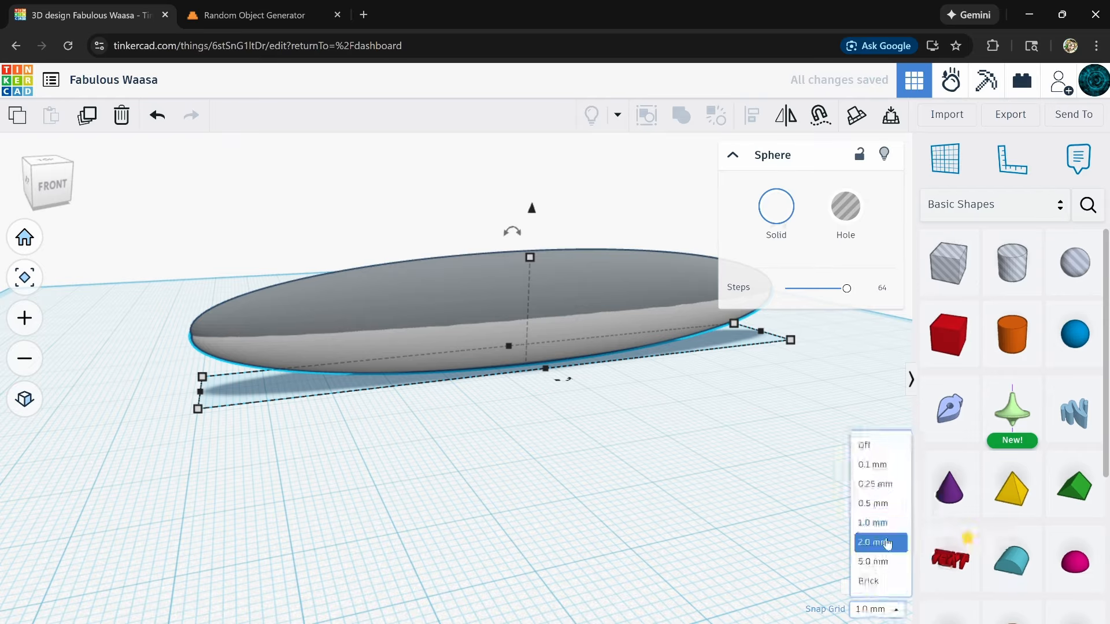
click(870, 463)
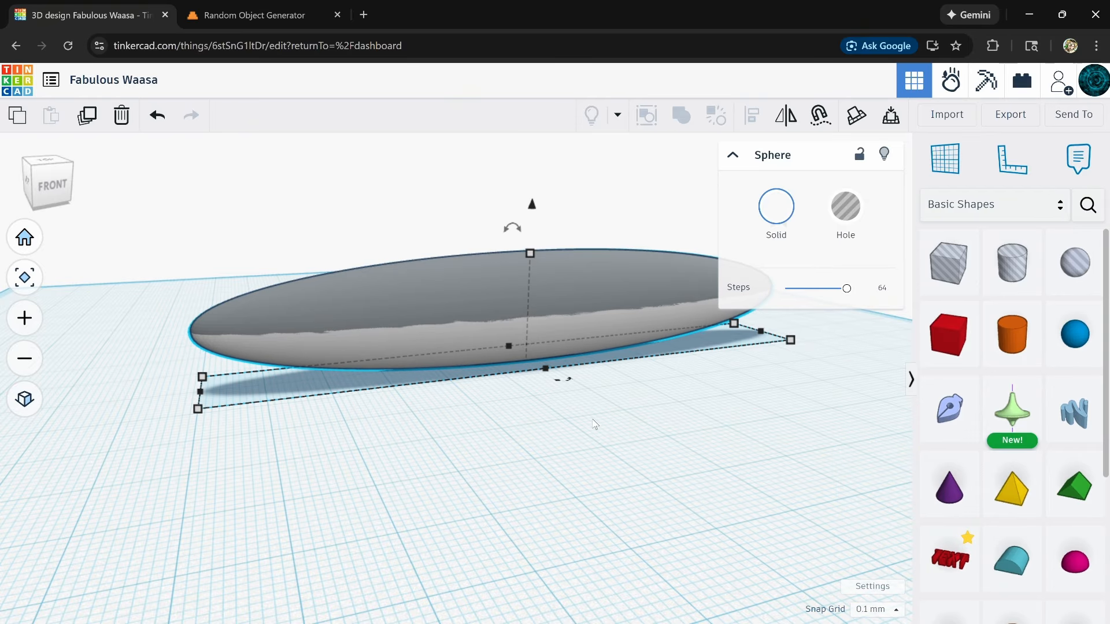
right_drag(594, 424, 445, 513)
click(688, 426)
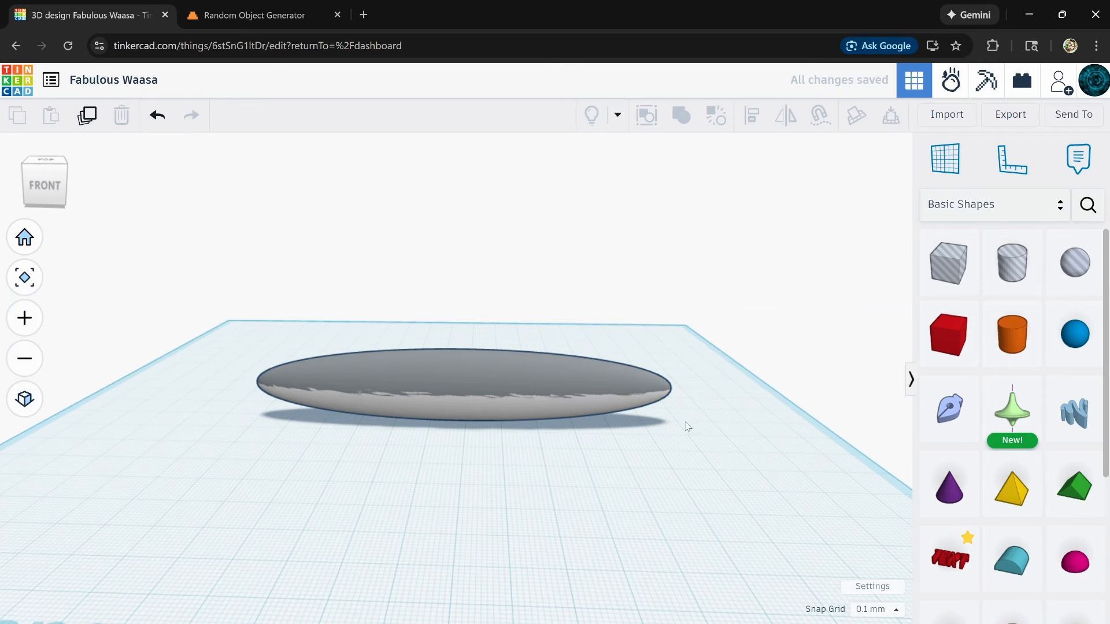
- Place a Round Roof in front of the lure body, rotate it a quarter turn and thin it to 1.9 mm
right_drag(602, 487, 712, 486)
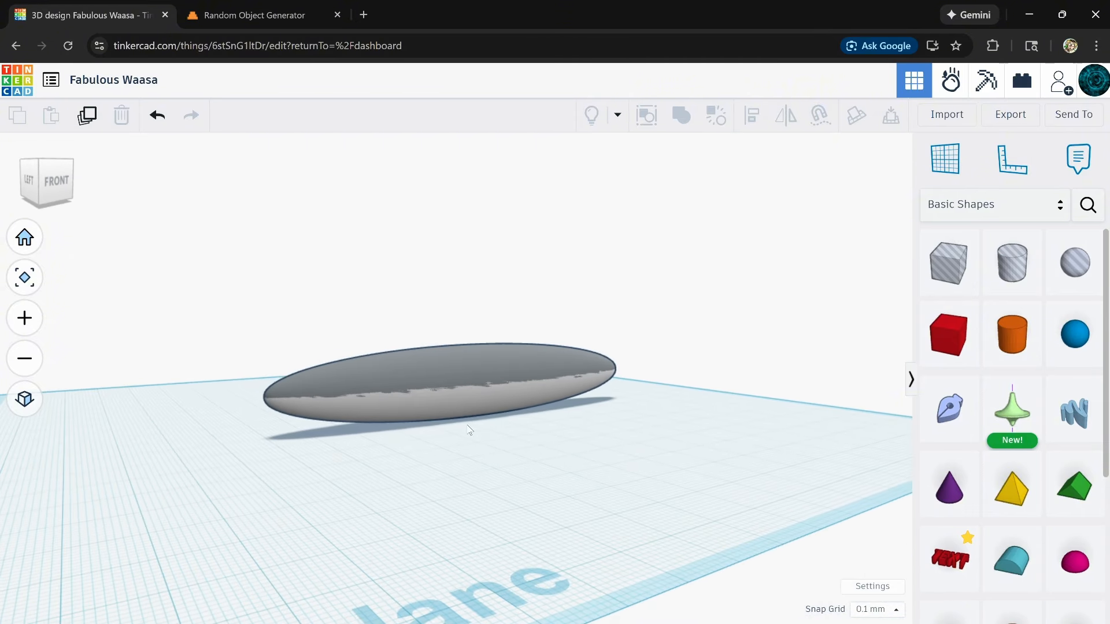
scroll(463, 403, up, 5)
right_drag(462, 404, 404, 457)
scroll(405, 457, down, 3)
scroll(407, 461, down, 2)
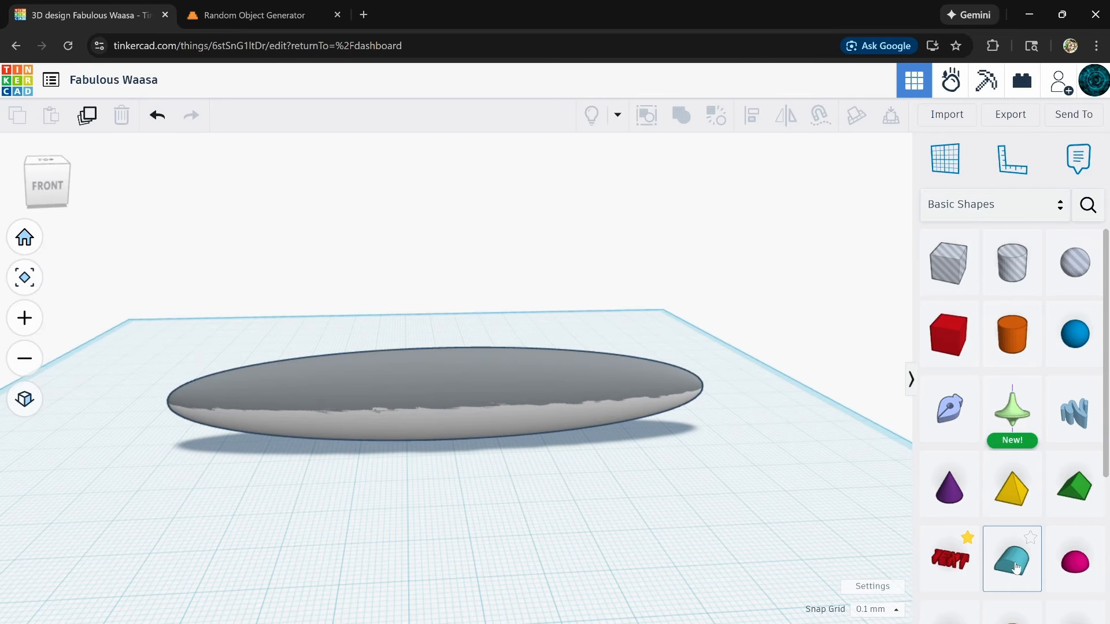
drag(1016, 569, 491, 521)
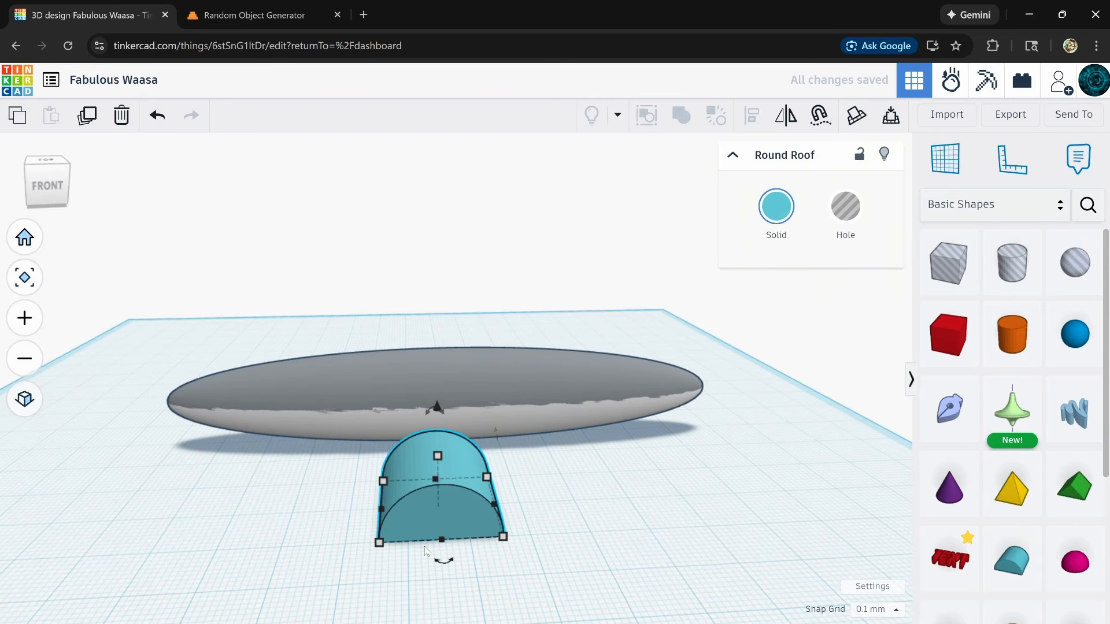
drag(444, 561, 393, 510)
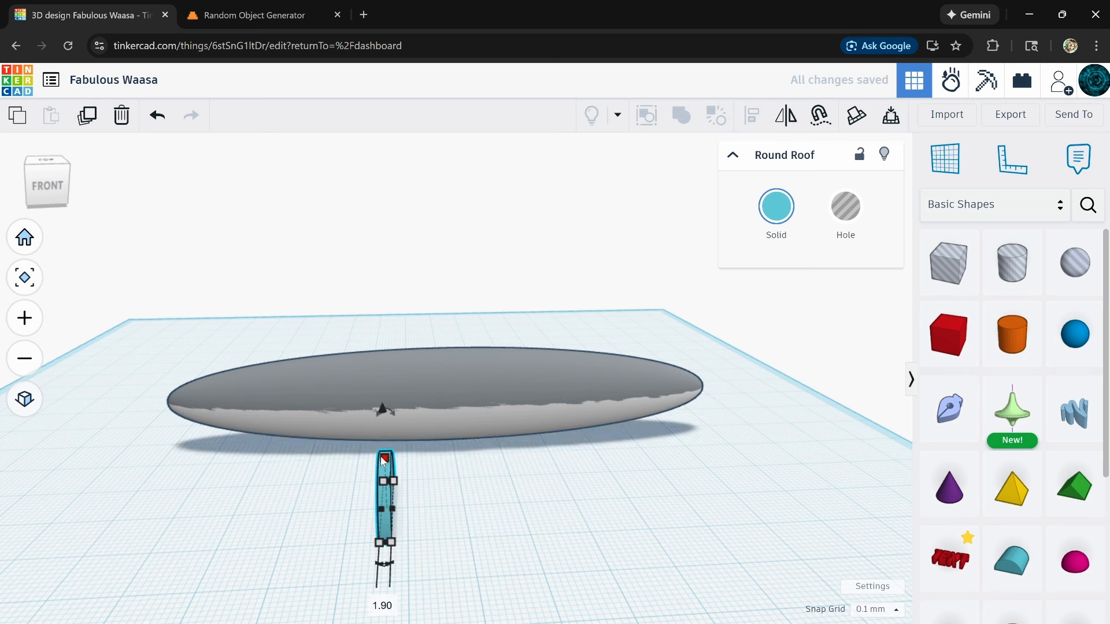
- Move the thin Round Roof to the lure body's left end and tilt it 112.5° to form a diving lip
drag(384, 460, 213, 414)
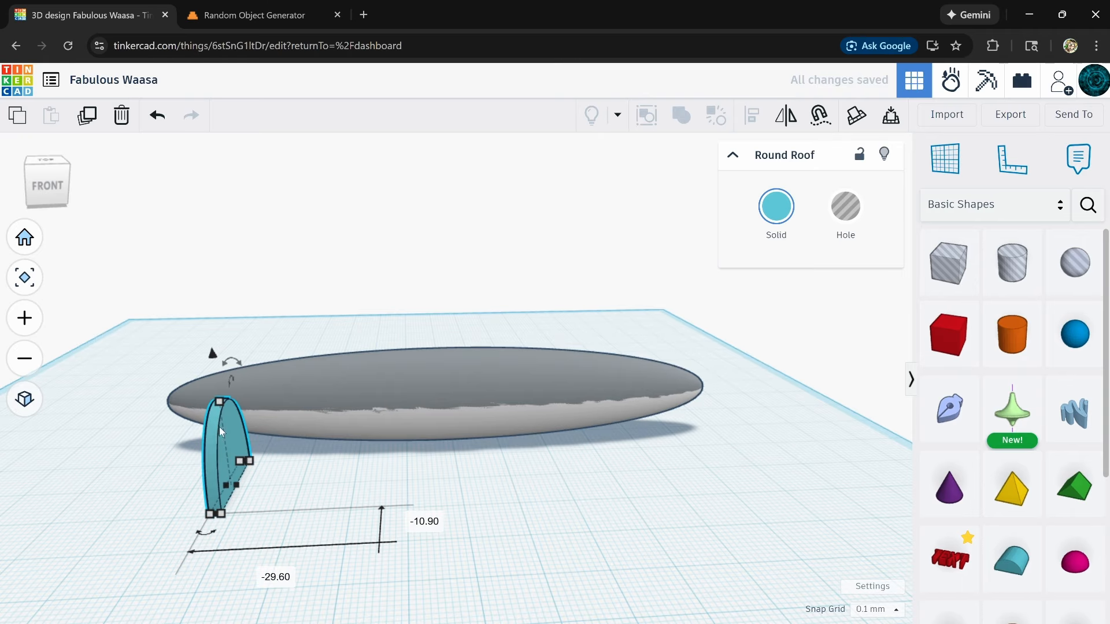
drag(215, 376, 207, 366)
drag(223, 322, 156, 444)
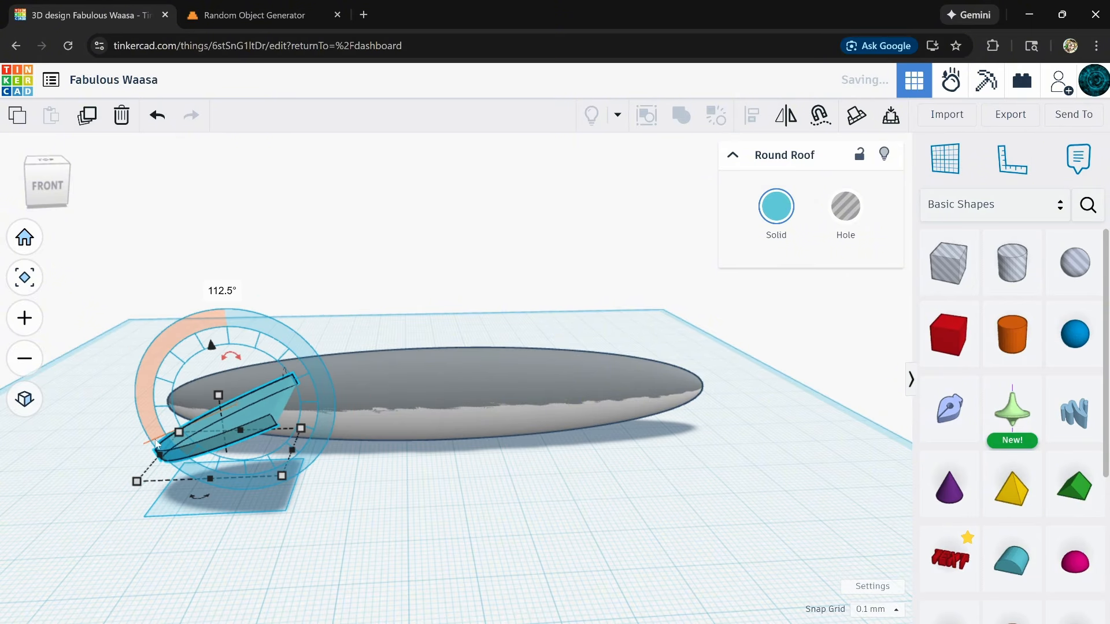
right_drag(376, 549, 381, 568)
drag(256, 440, 238, 388)
- Narrow the tilted lip to about the lure body's width and drop it onto the workplane beneath the nose
right_drag(276, 402, 218, 453)
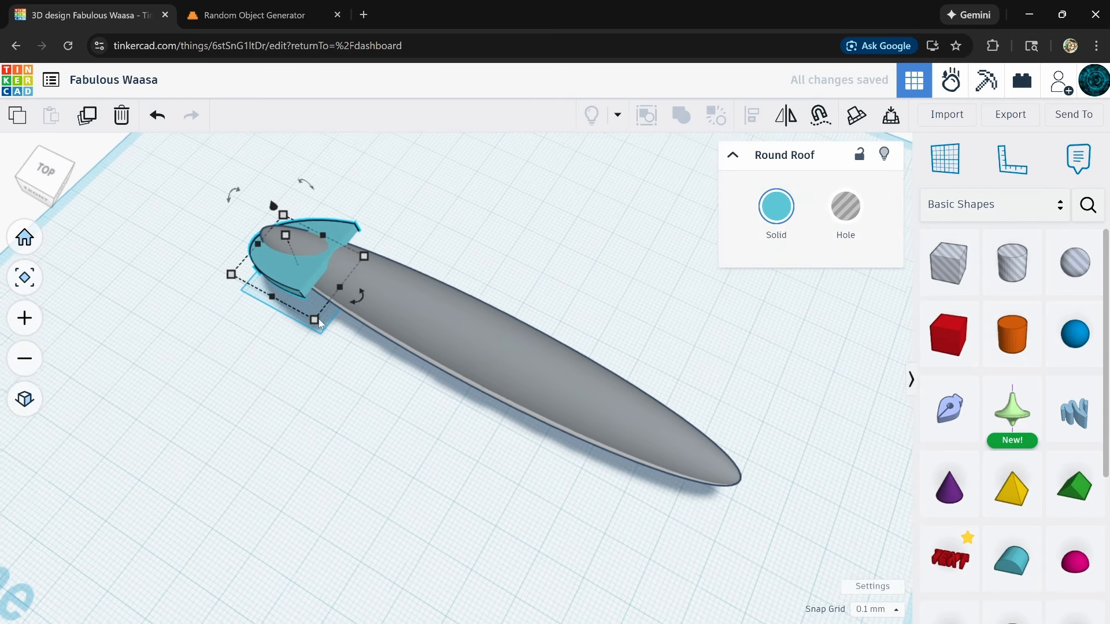
drag(326, 236, 312, 251)
right_drag(311, 315, 245, 288)
key(d)
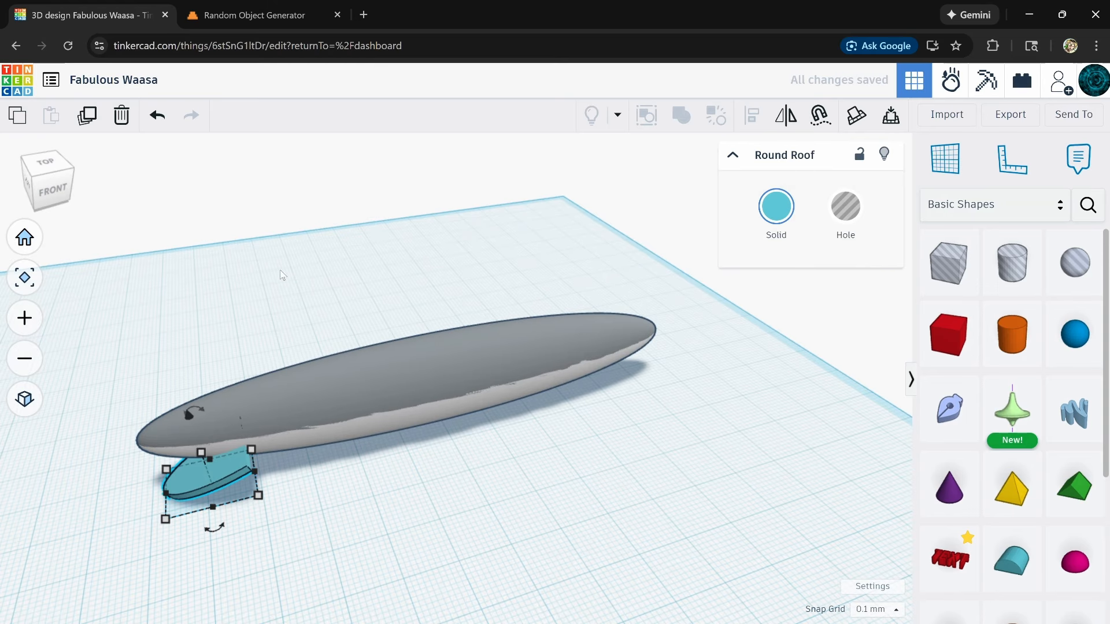
right_drag(278, 490, 494, 485)
drag(468, 549, 440, 546)
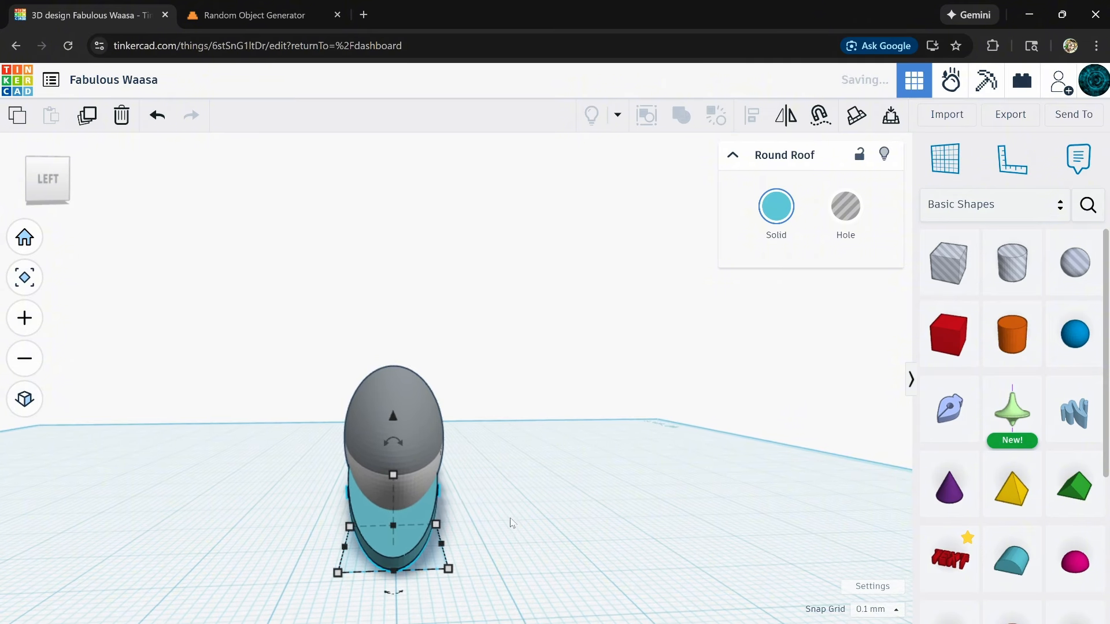
- Lengthen the lip by stretching its front end out past the tip of the lure body's nose
right_drag(508, 520, 290, 524)
scroll(134, 504, up, 3)
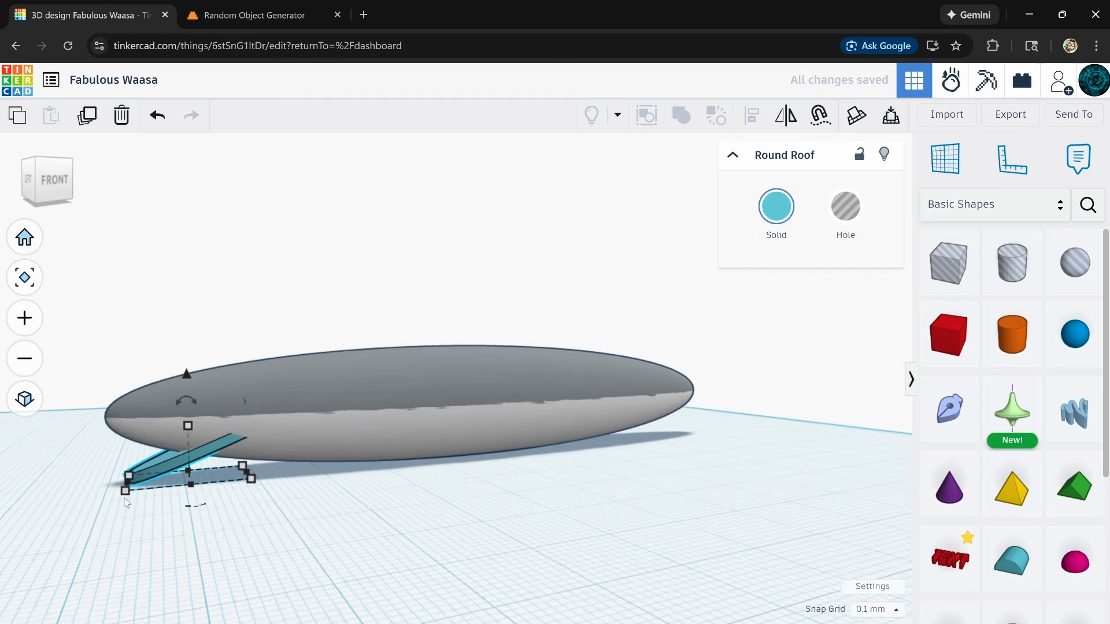
middle_drag(106, 538, 188, 559)
right_drag(188, 559, 257, 481)
drag(268, 460, 200, 473)
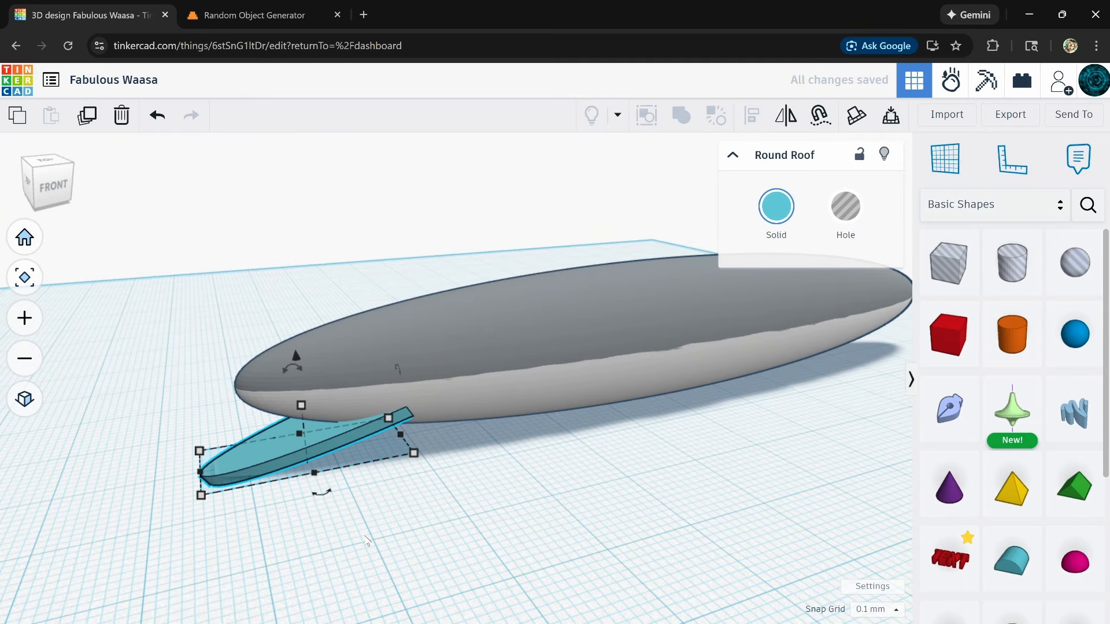
- Nudge the lip to the right until its front edge roughly lines up with the tip of the nose
key(Right)
key(Right)
key(Right)
key(Right)
key(Right)
key(Right)
key(Right)
key(Right)
key(Right)
key(Right)
key(Right)
key(Right)
key(Right)
key(Right)
key(Right)
key(Right)
key(Right)
key(Right)
key(Right)
key(Right)
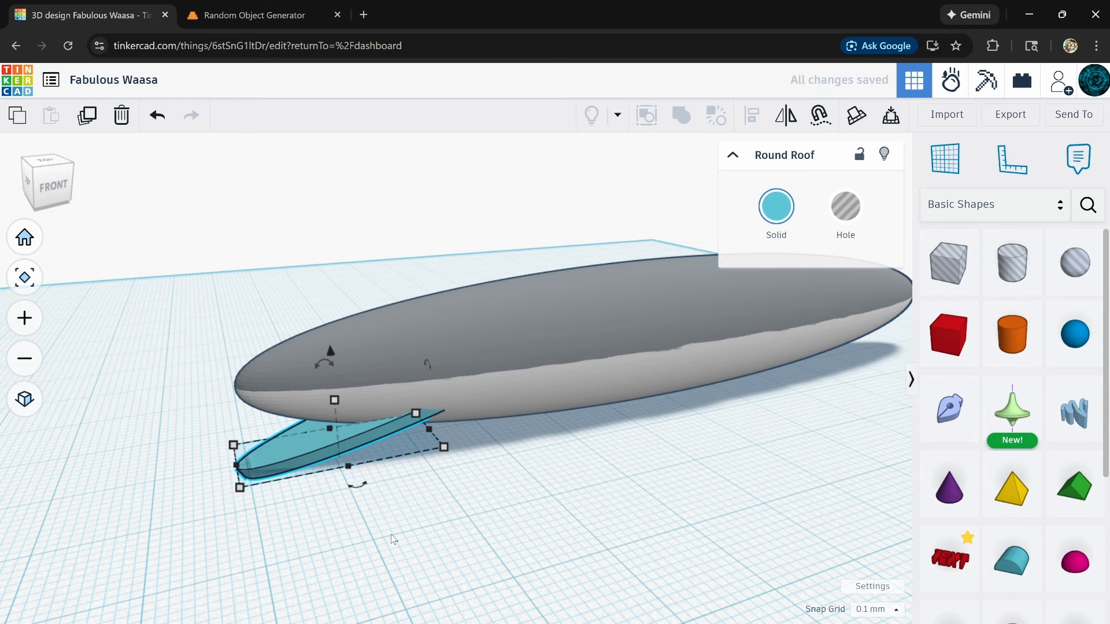
- Select both spheres and the lip and center-align them across the lure's width
right_drag(393, 539, 398, 491)
drag(230, 402, 413, 543)
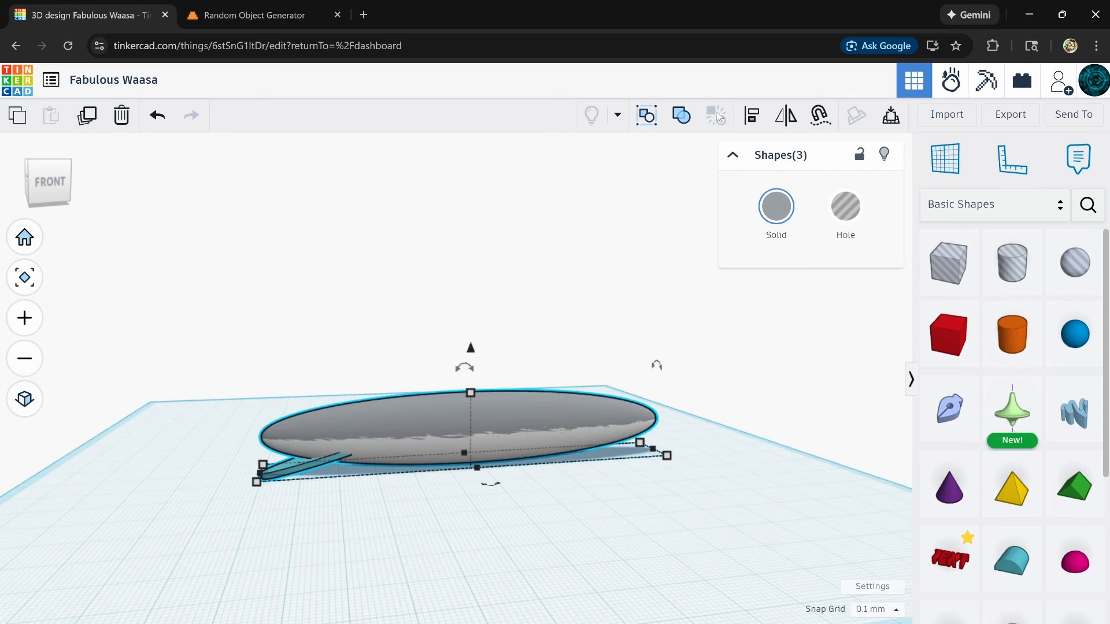
click(752, 117)
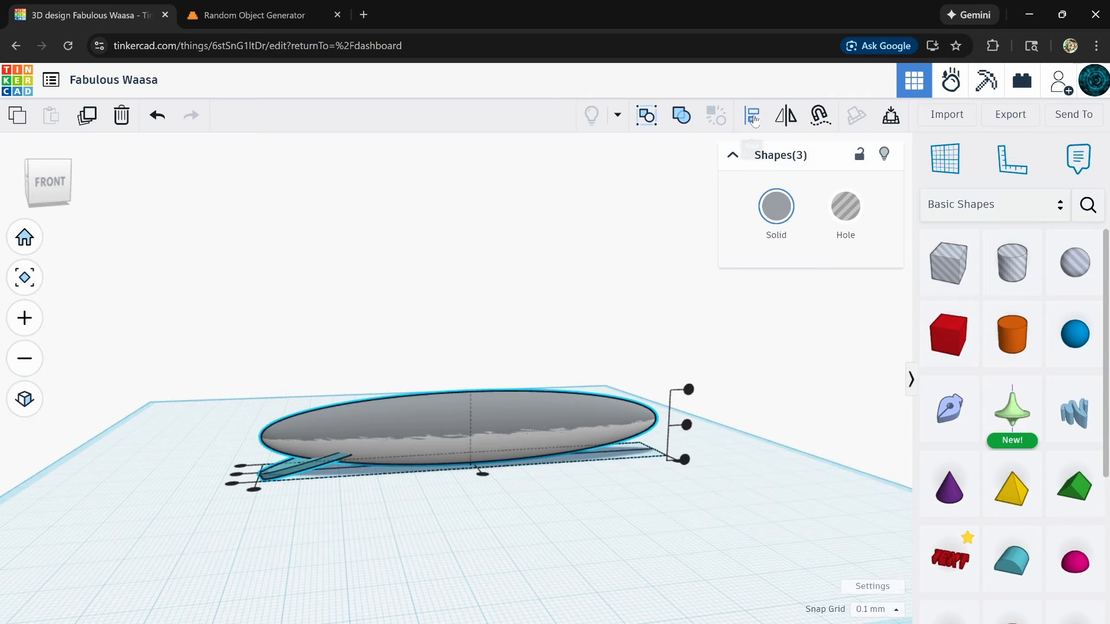
right_drag(418, 398, 405, 519)
click(391, 531)
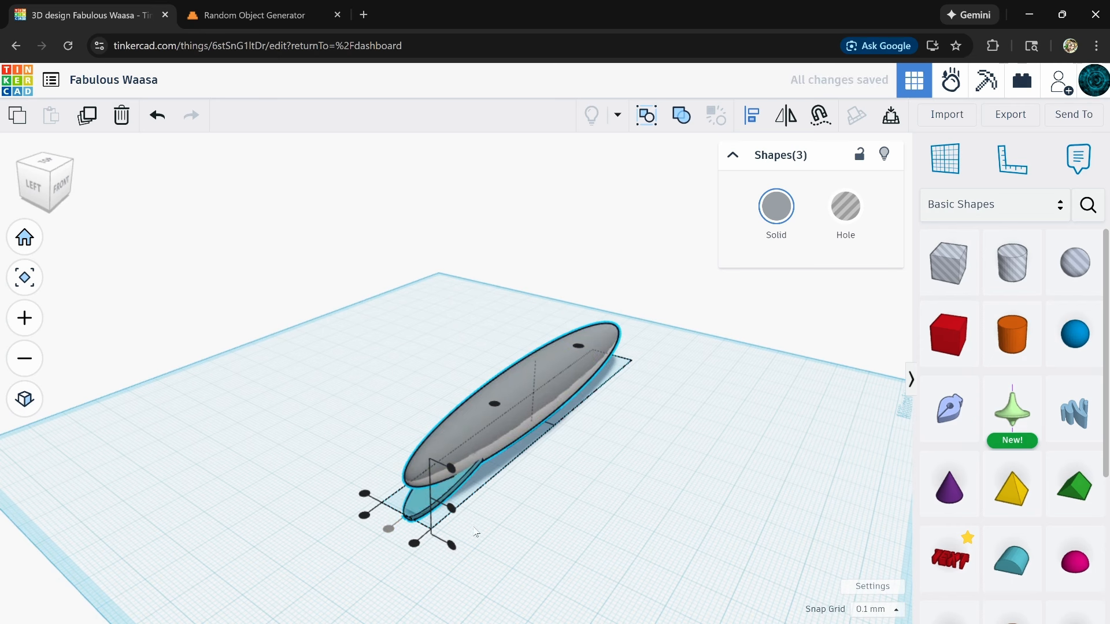
click(552, 529)
- Change the lip's solid color to the light gray preset and turn on Transparent
right_drag(552, 529, 365, 462)
click(365, 463)
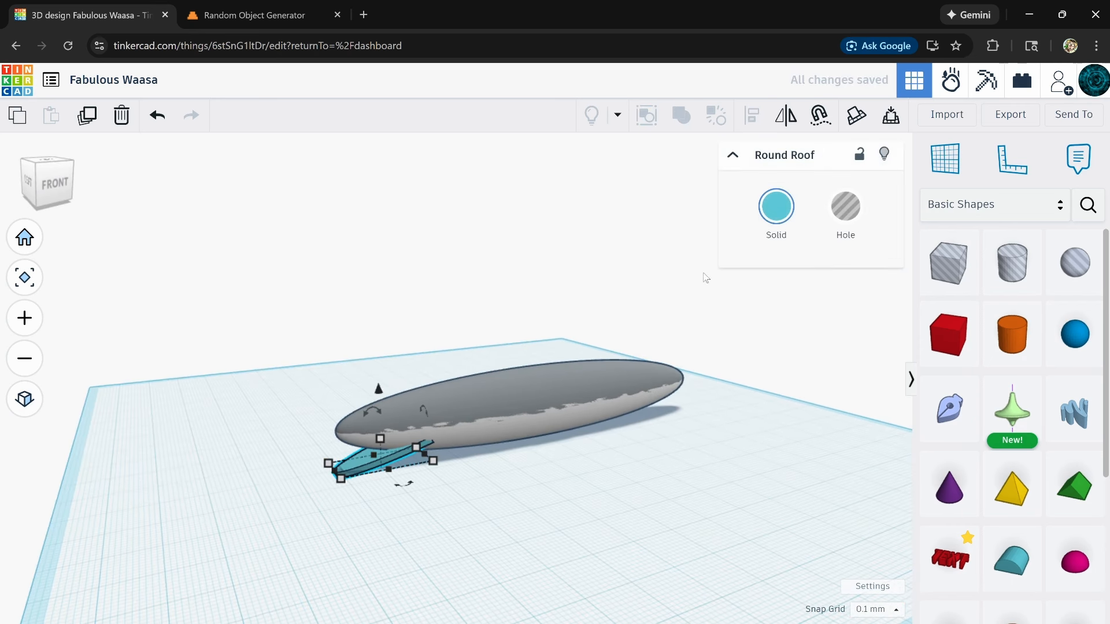
click(776, 209)
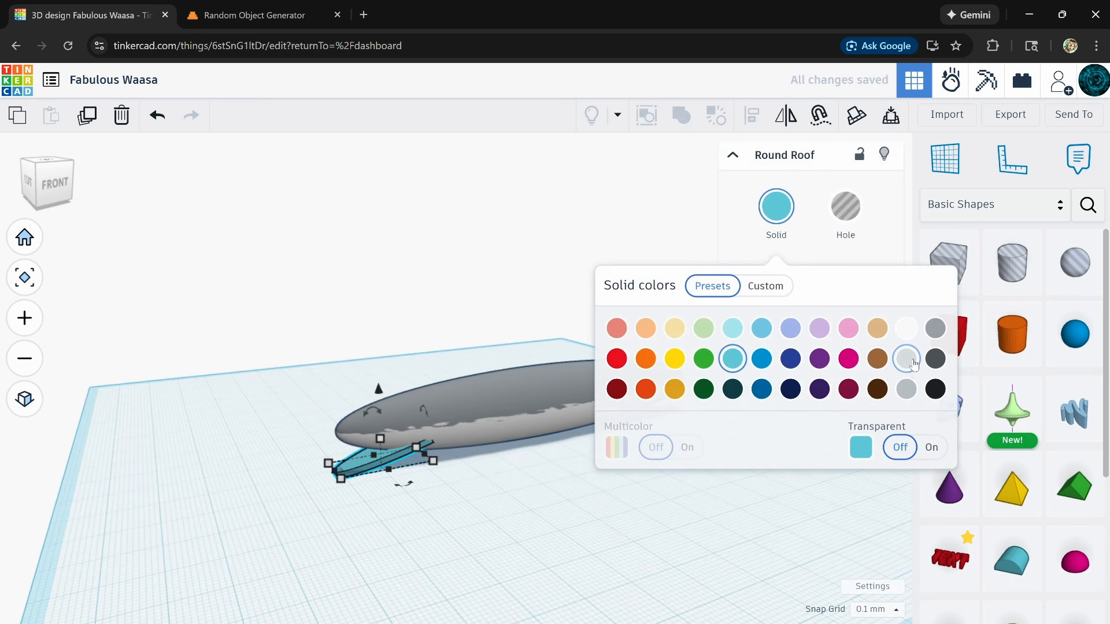
click(906, 328)
click(912, 361)
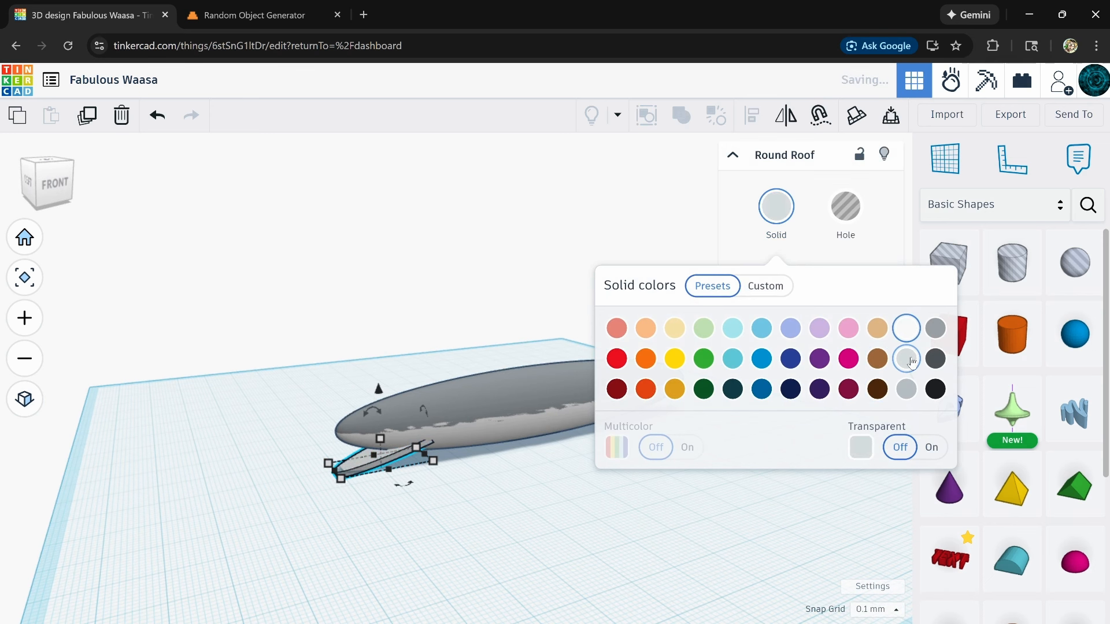
click(919, 451)
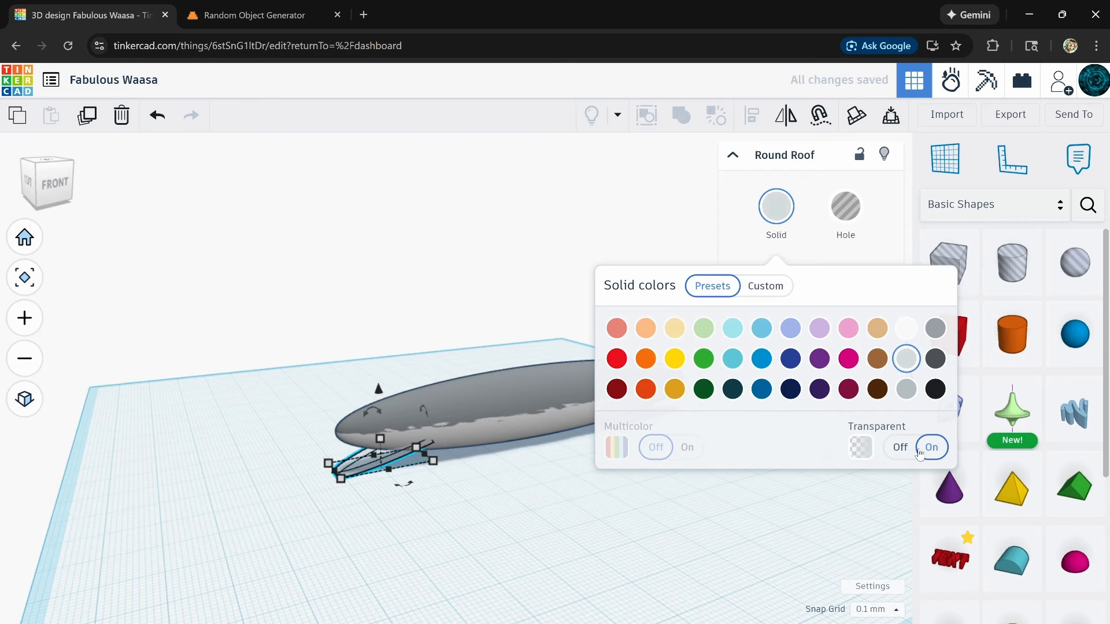
click(727, 499)
- Group the gray and white spheres as a Union and turn on Multicolor for the group
right_drag(566, 531, 509, 541)
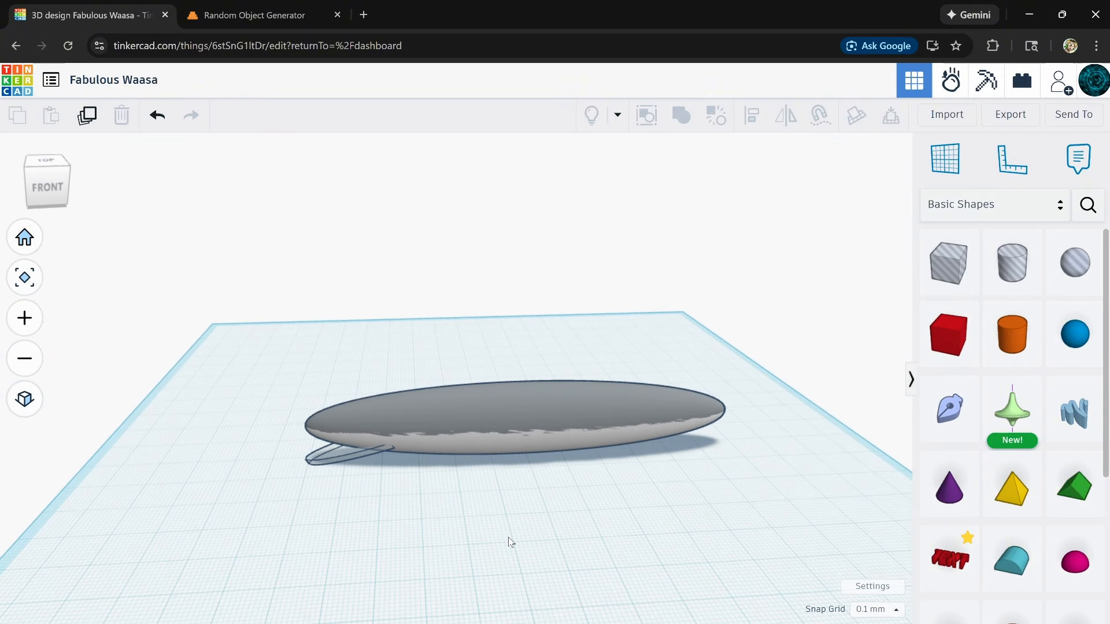
mouse_move(508, 539)
right_down()
mouse_move(514, 519)
mouse_move(518, 538)
right_up()
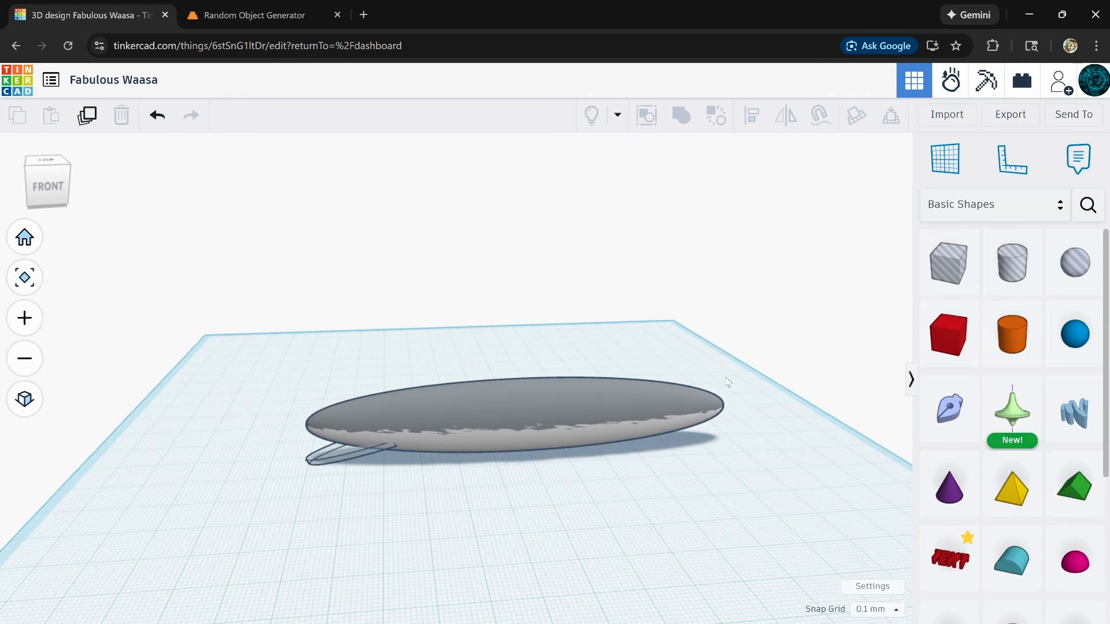
drag(667, 457, 641, 445)
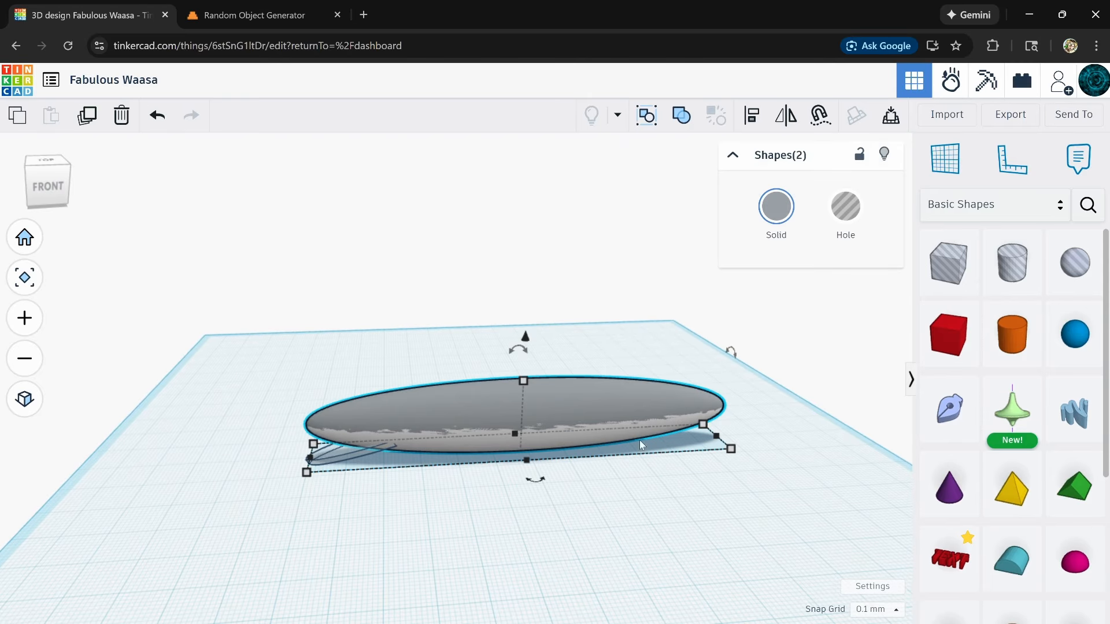
click(681, 116)
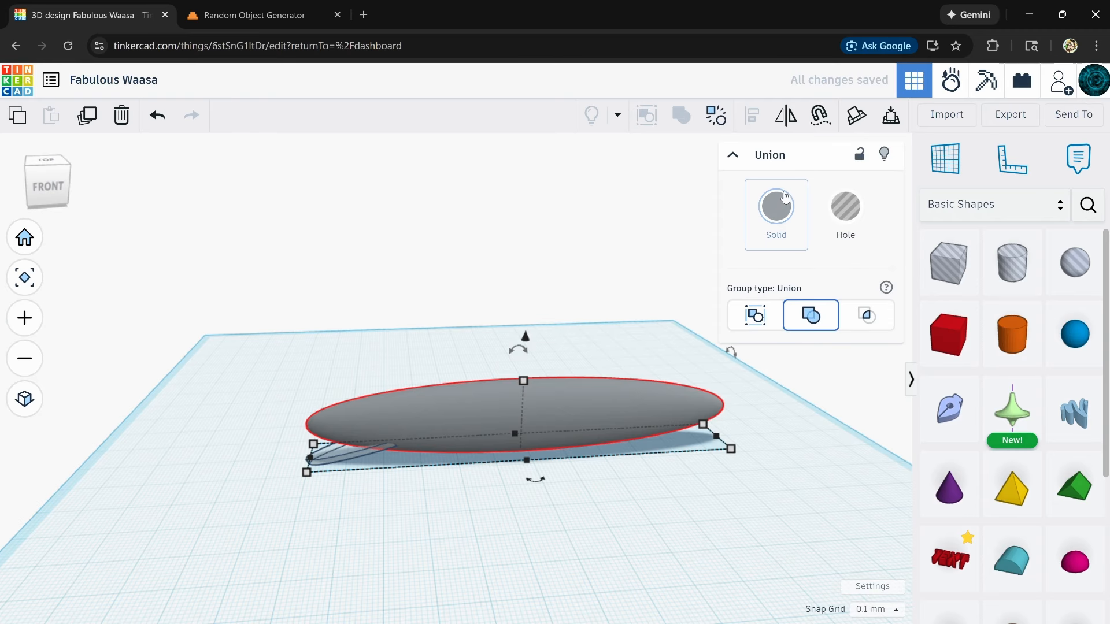
click(779, 209)
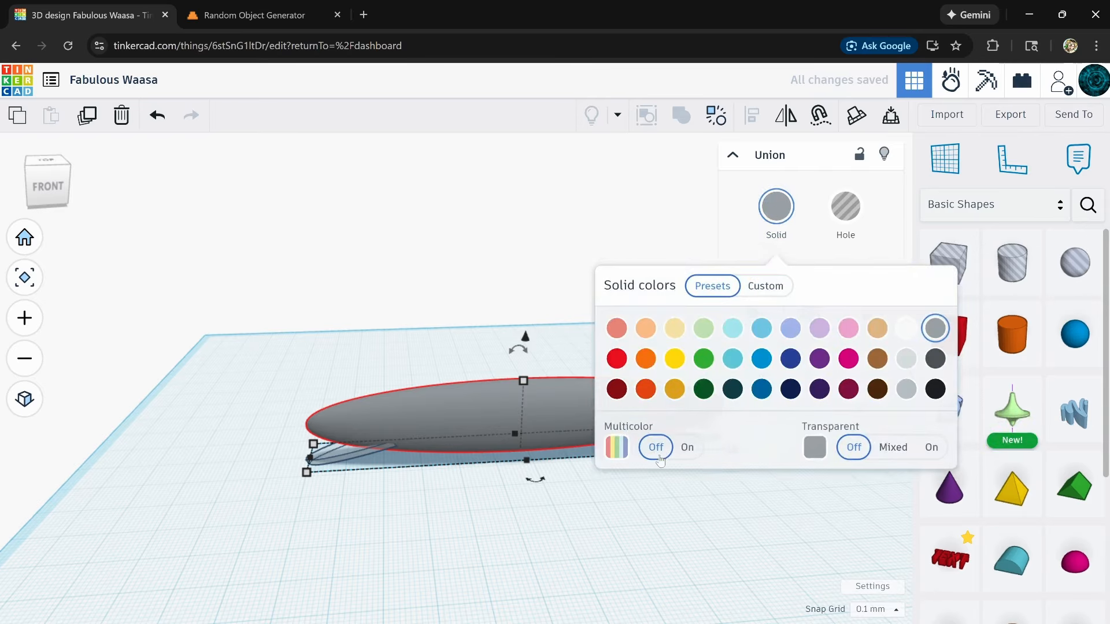
click(678, 447)
click(653, 523)
right_drag(654, 523, 719, 444)
right_drag(693, 556, 448, 466)
right_drag(325, 520, 483, 499)
scroll(483, 500, down, 5)
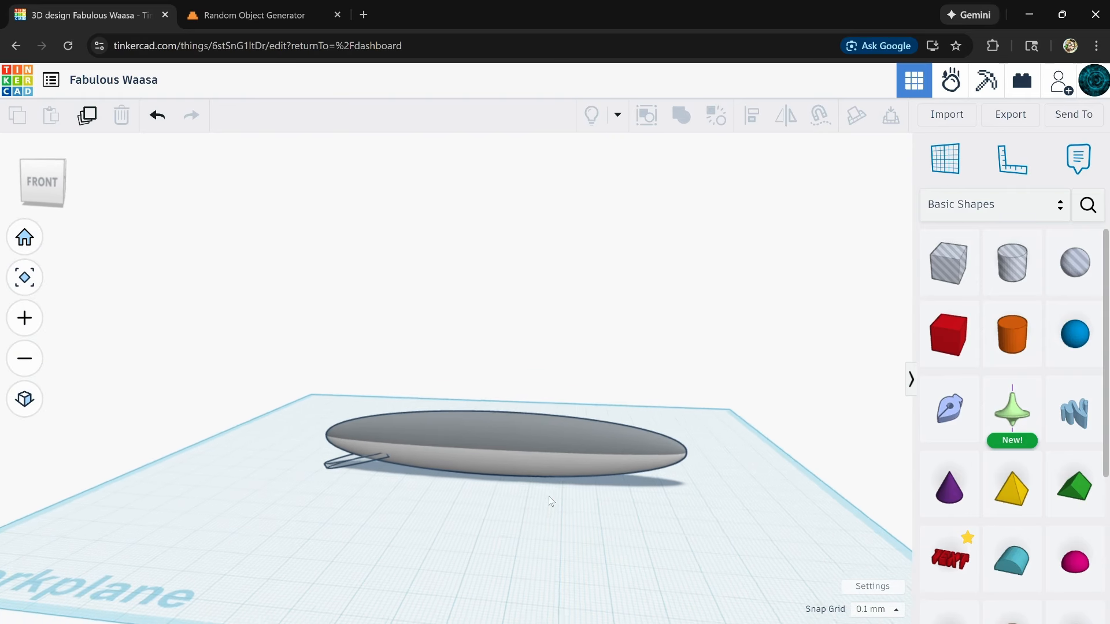
right_drag(556, 489, 555, 505)
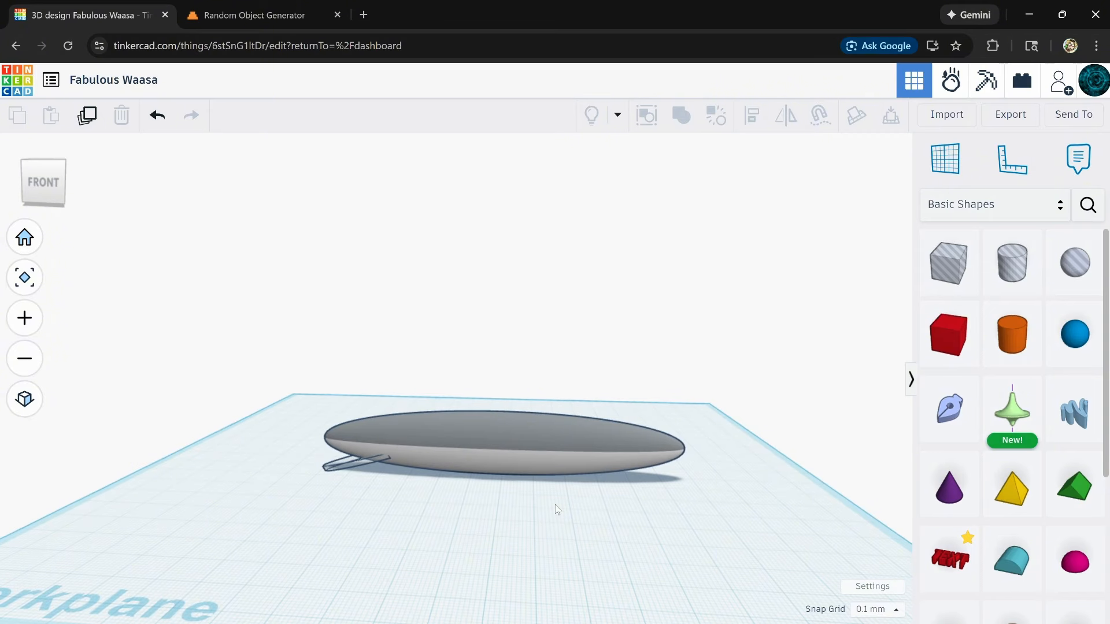
click(518, 417)
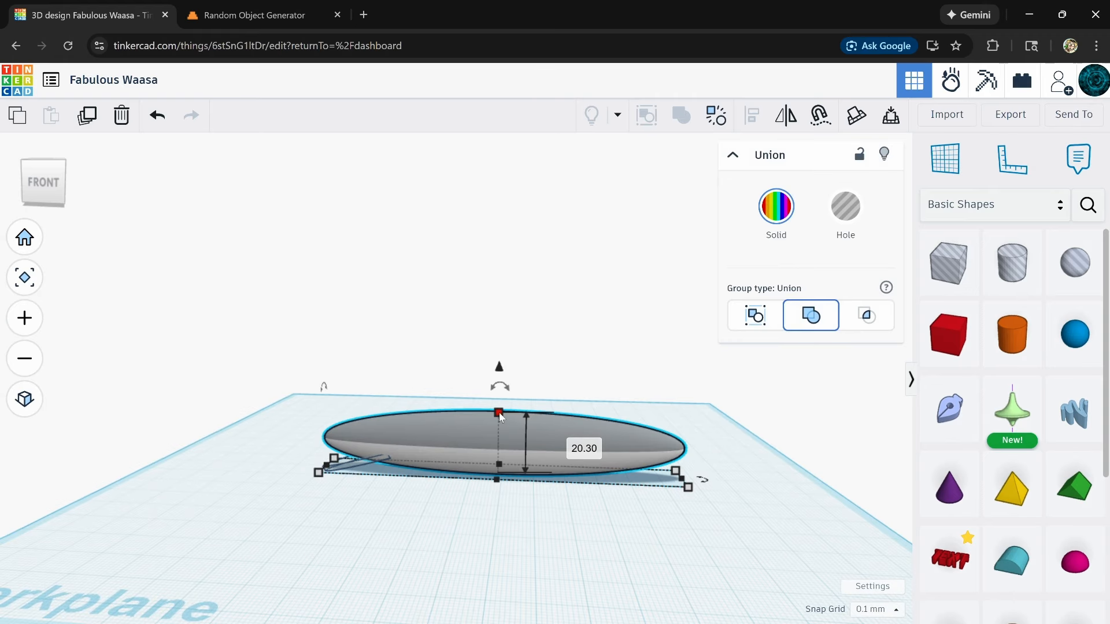
drag(499, 412, 499, 388)
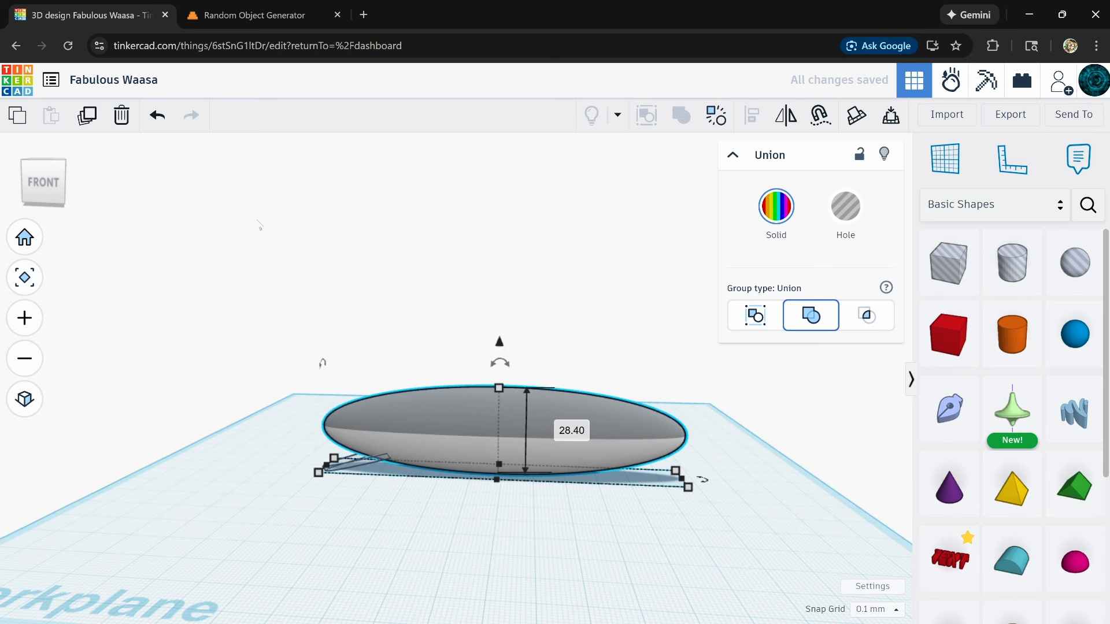
click(160, 123)
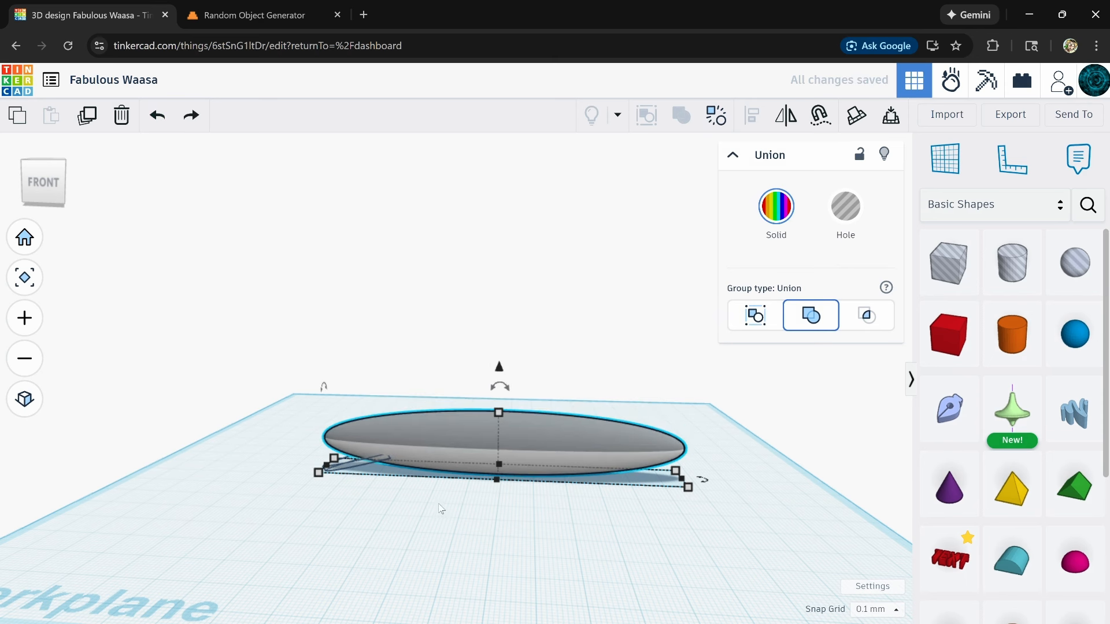
- Inspect the lure's body and diving lip from above, from the front and up close
right_drag(468, 492, 472, 568)
click(477, 539)
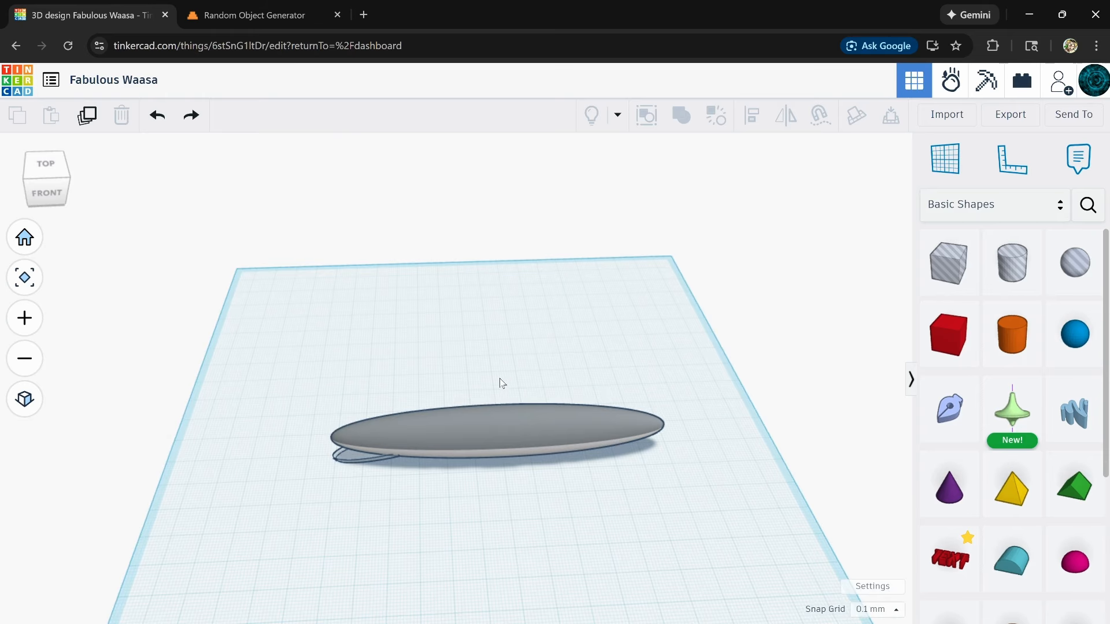
right_drag(518, 377, 522, 347)
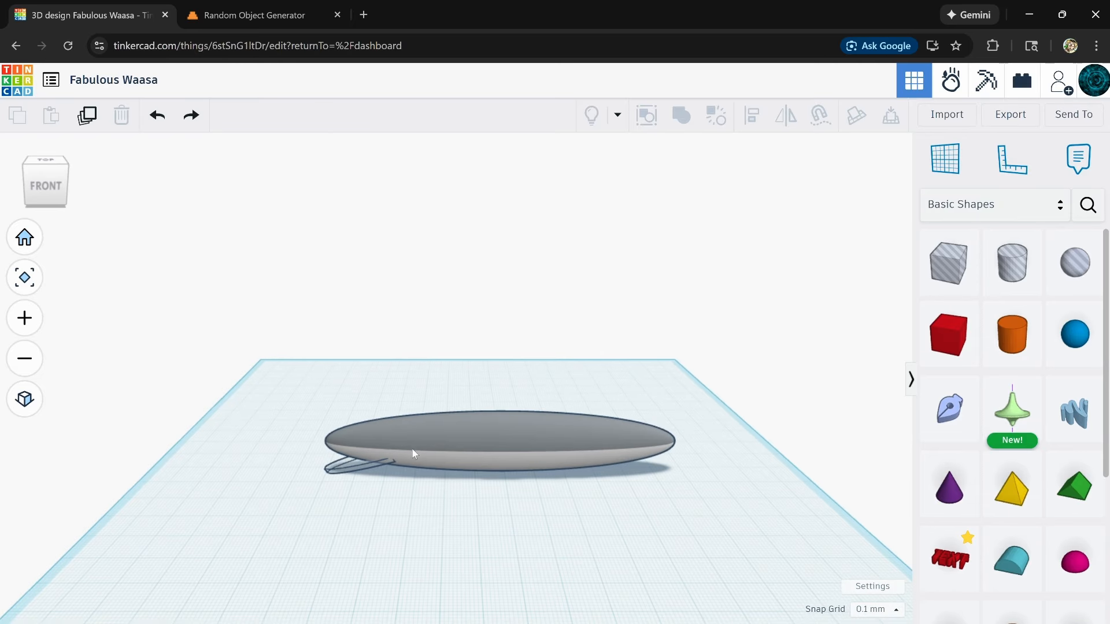
scroll(347, 466, up, 5)
scroll(333, 460, down, 5)
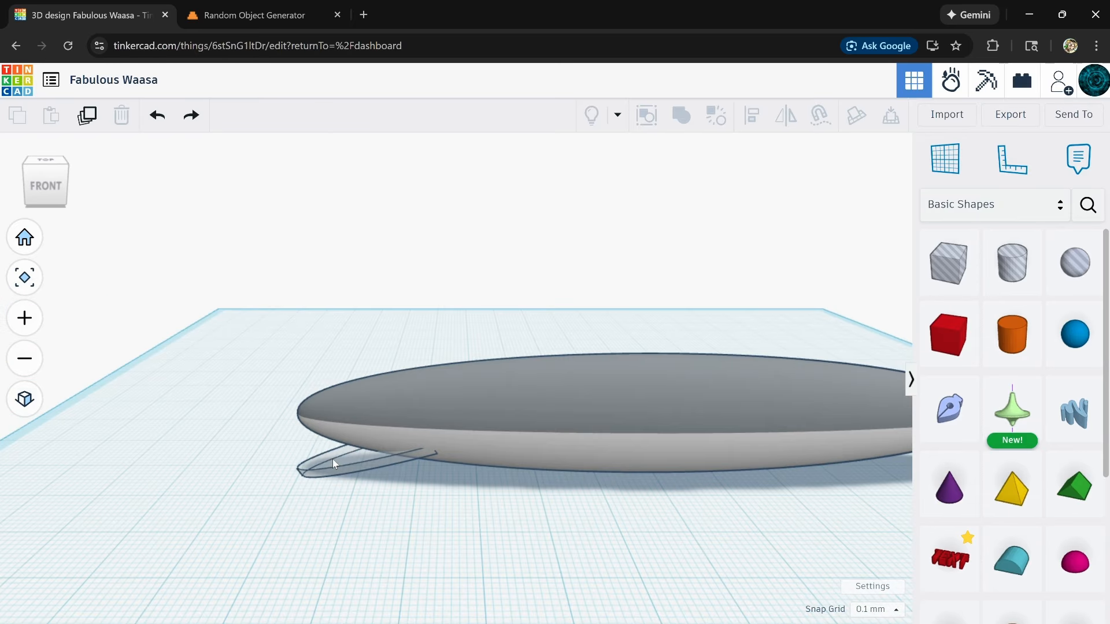
right_drag(341, 508, 361, 537)
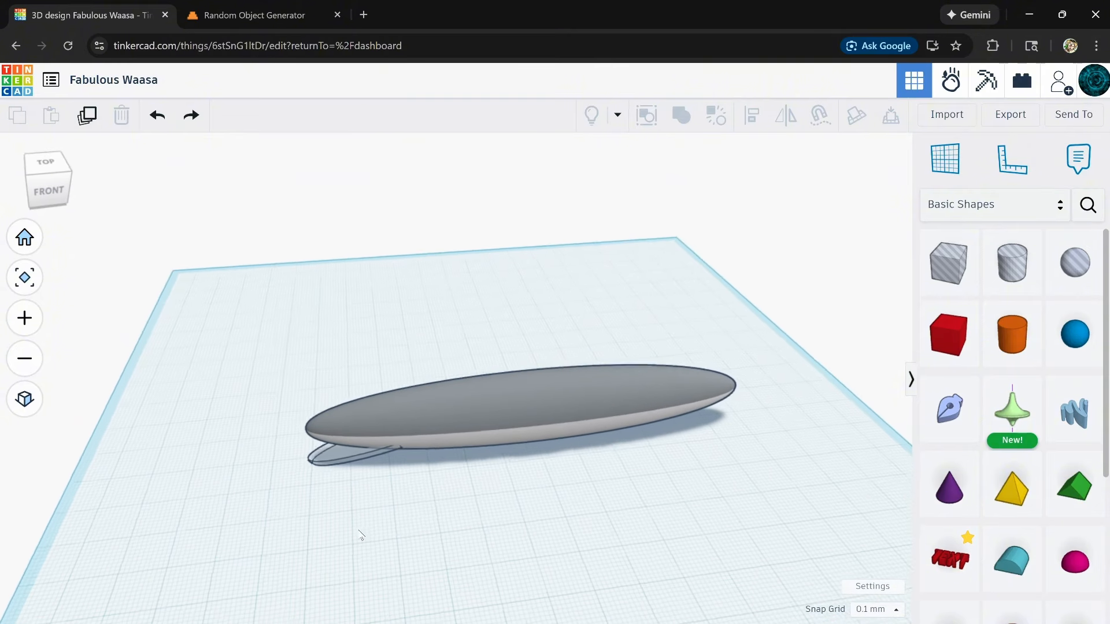
right_drag(652, 341, 563, 349)
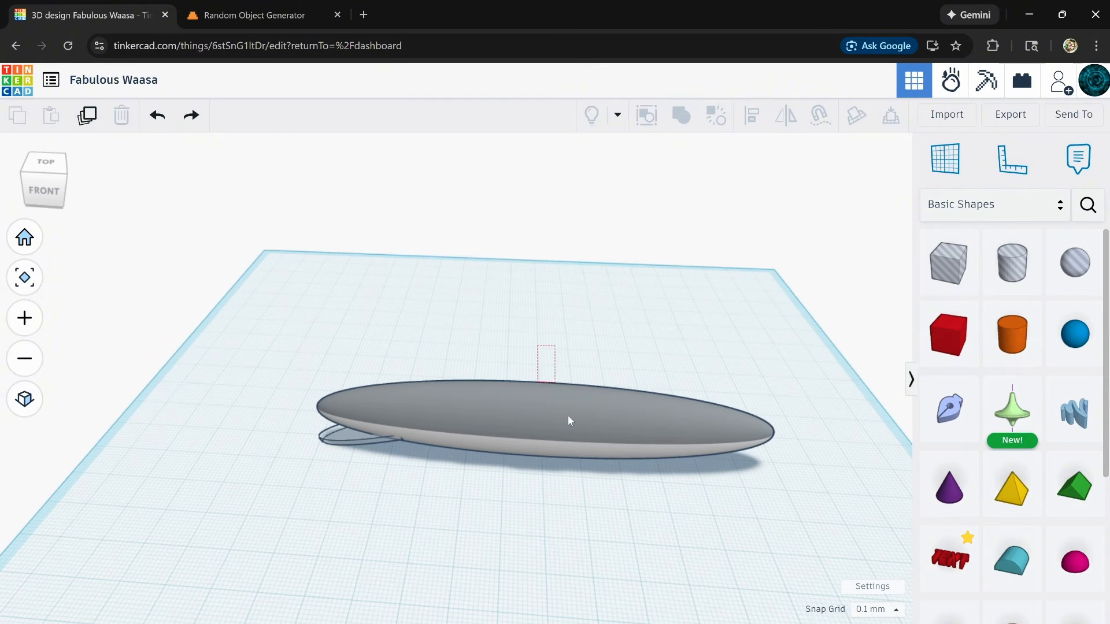
- Make the lure body transparent and duplicate it in place, scaling the copy down uniformly to about 17.1 mm high
drag(600, 479, 600, 480)
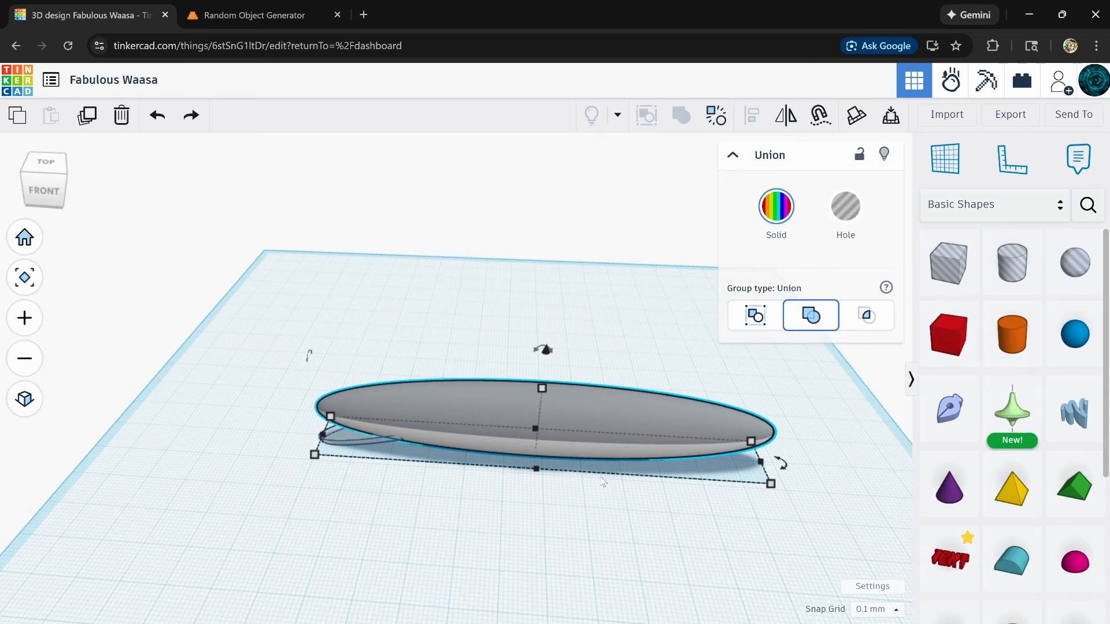
right_drag(595, 550, 624, 526)
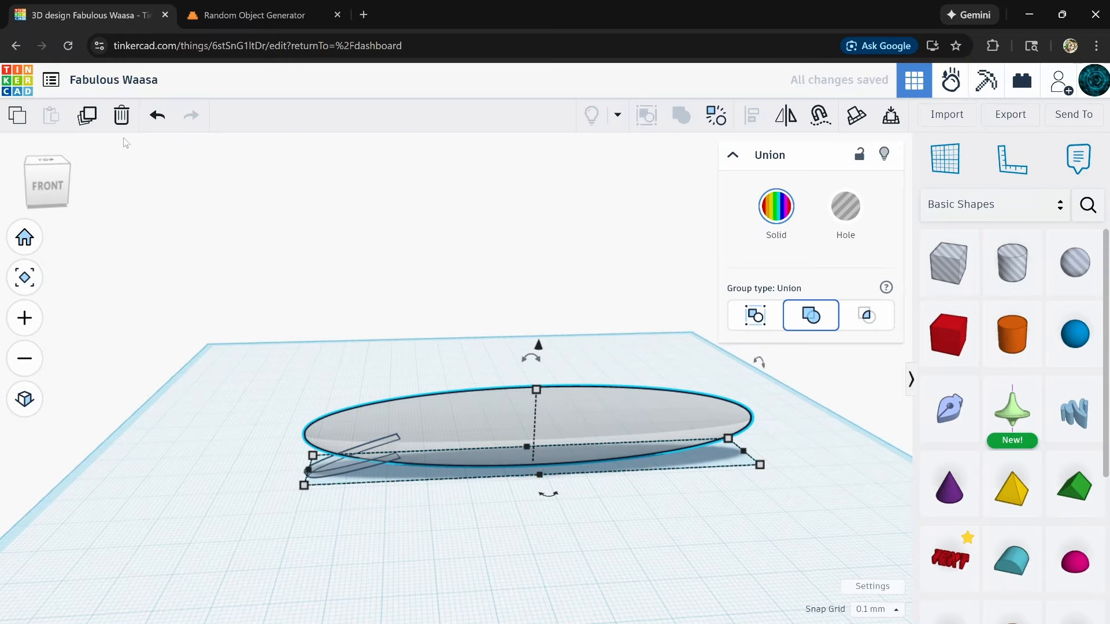
click(88, 118)
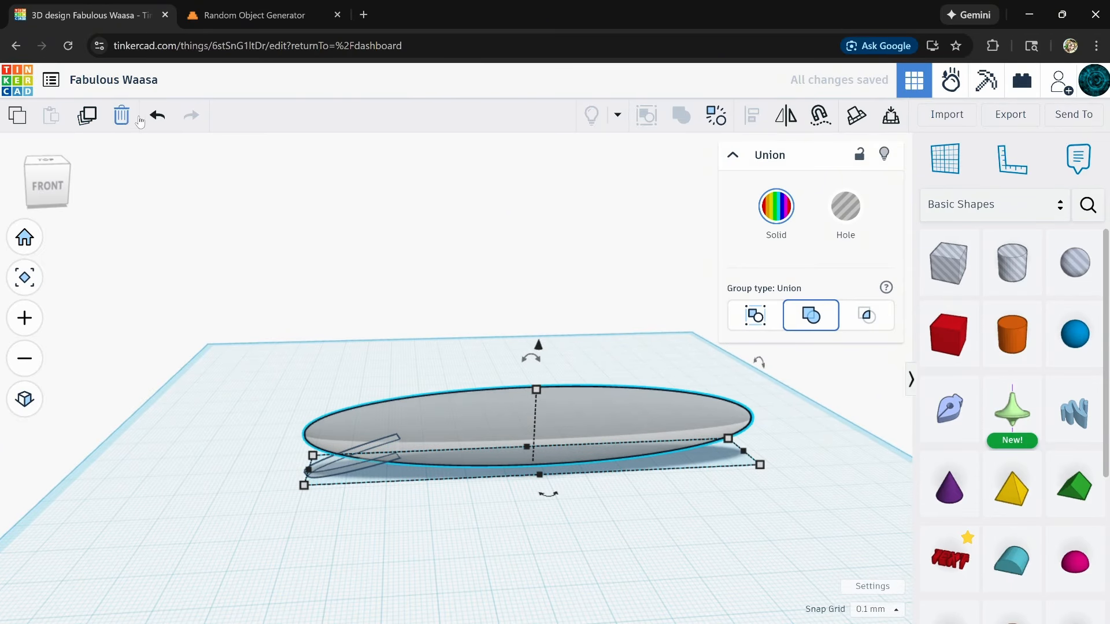
drag(535, 391, 538, 401)
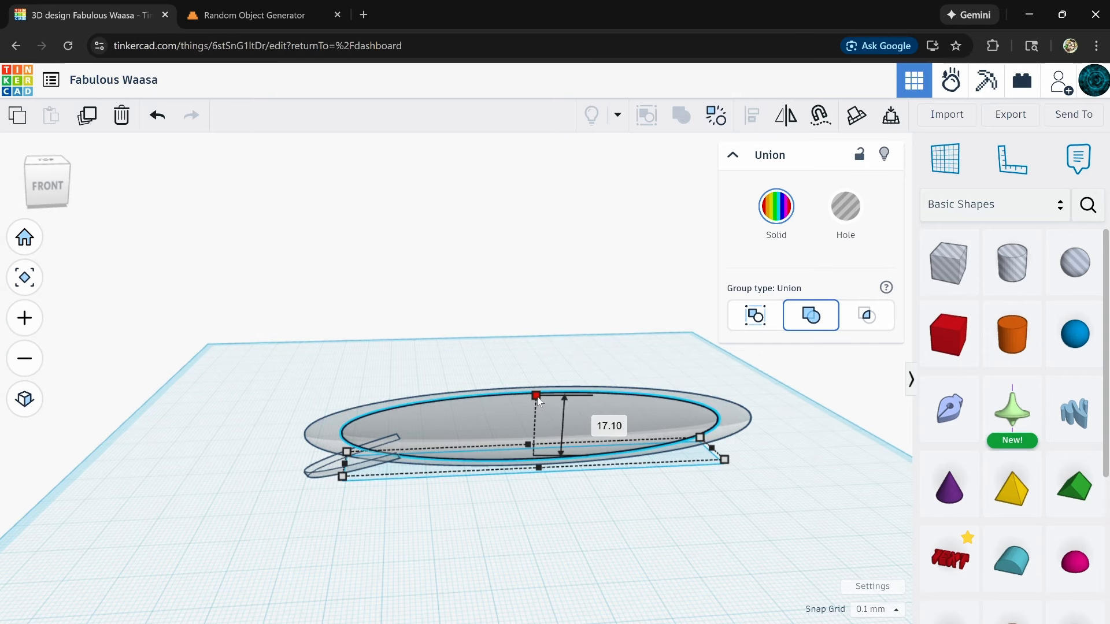
shift+drag(538, 401, 538, 401)
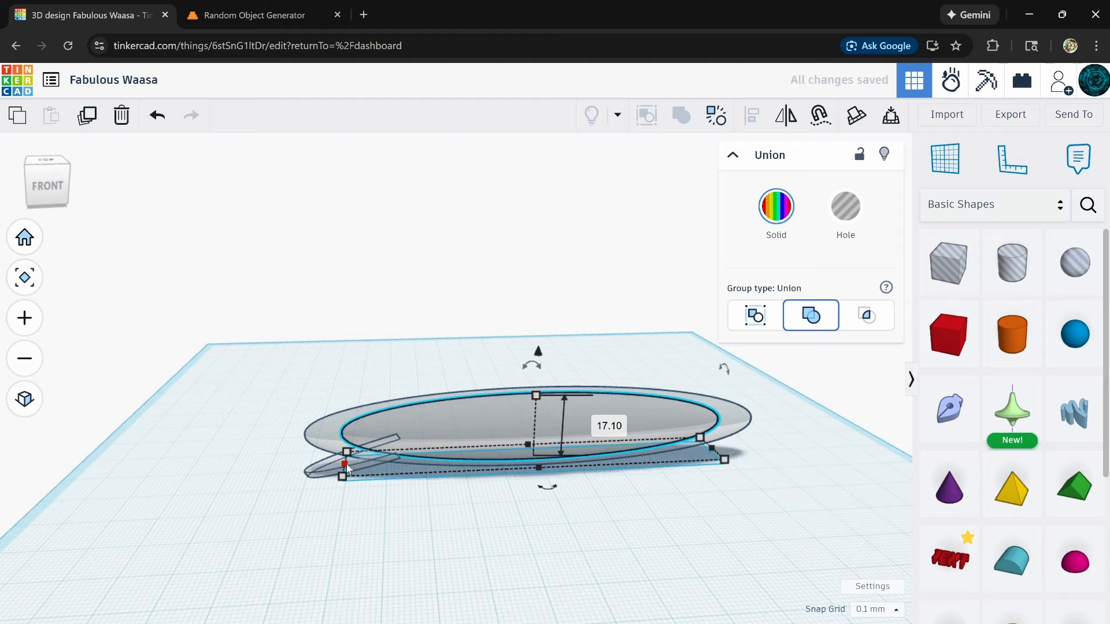
- Lengthen the inner copy of the body to about 110.08 mm and turn it into a hole
drag(345, 465, 321, 467)
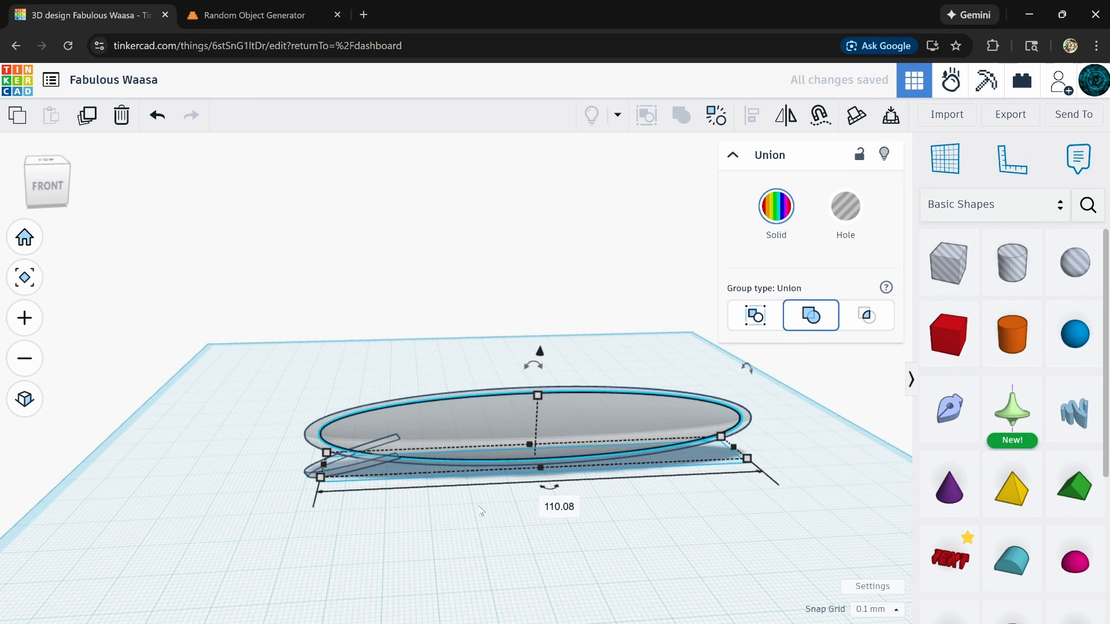
right_drag(482, 512, 478, 551)
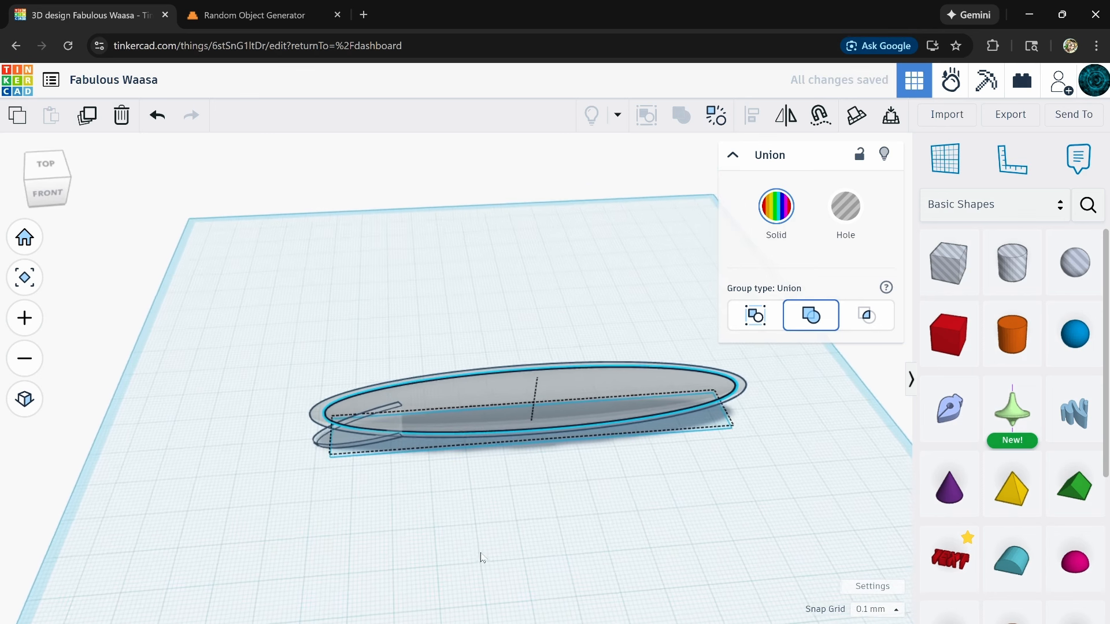
click(843, 215)
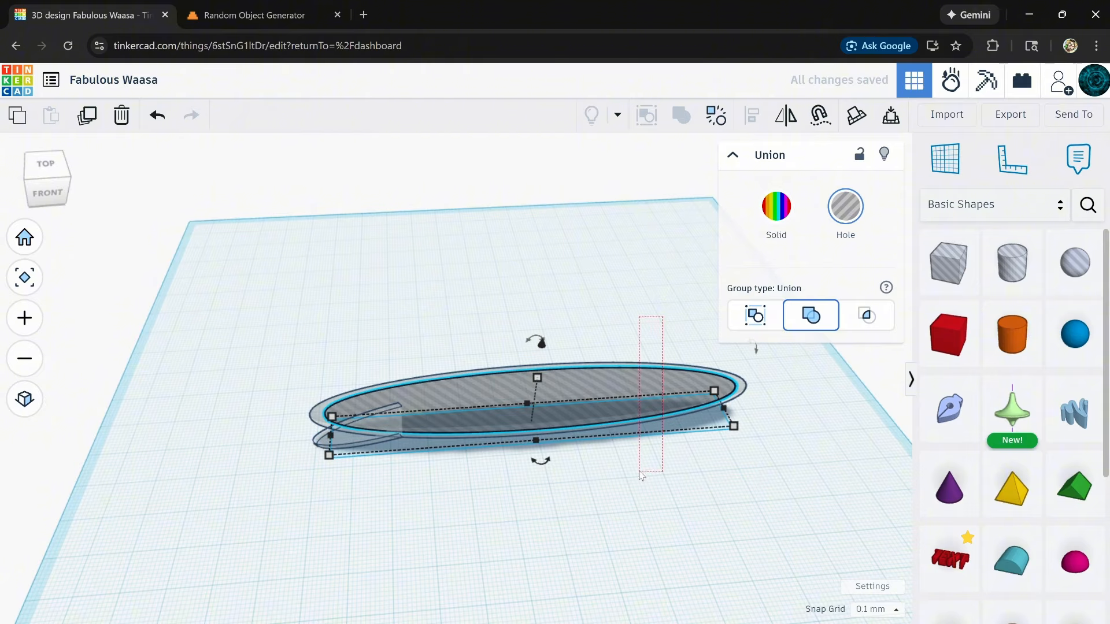
- Group the outer body and the inner hole as a Union to hollow out the lure, and show the result as transparent
key(ctrl+shift+g)
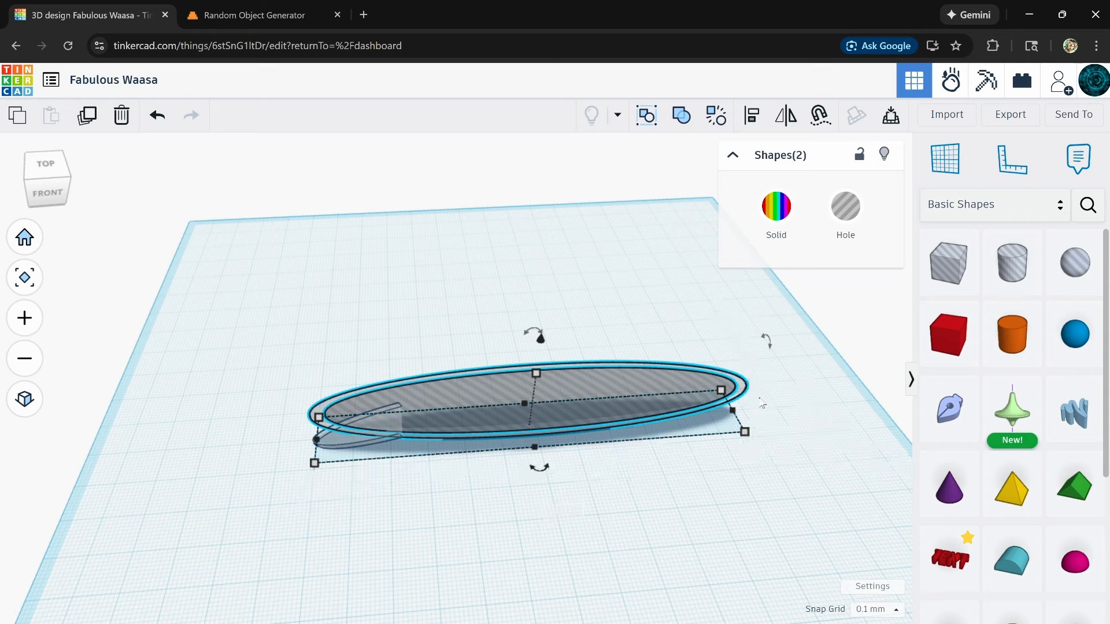
click(756, 422)
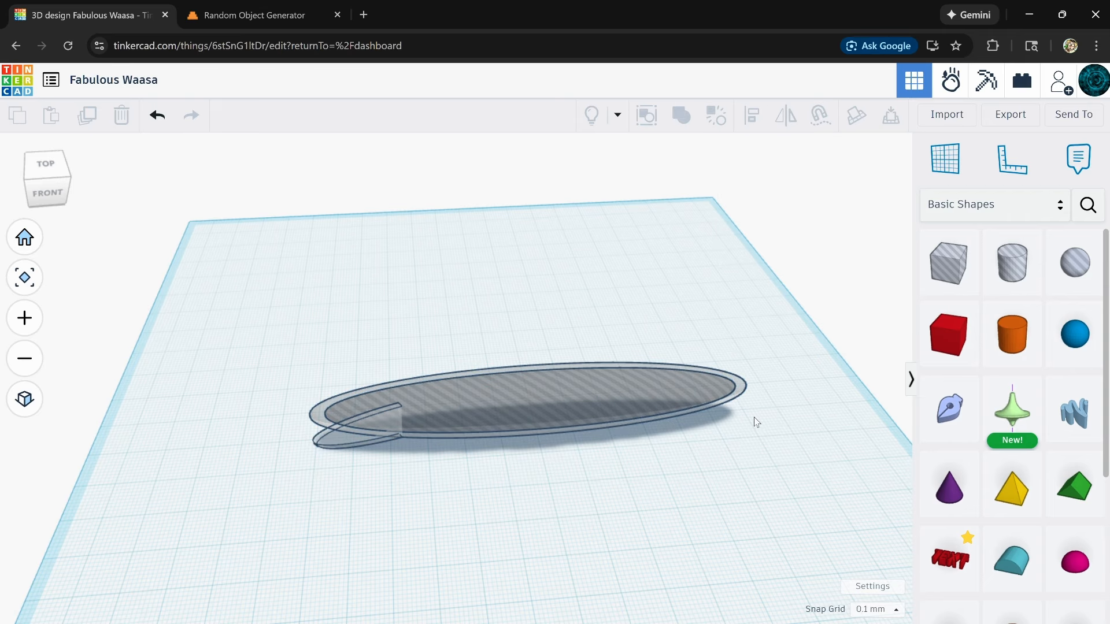
click(745, 396)
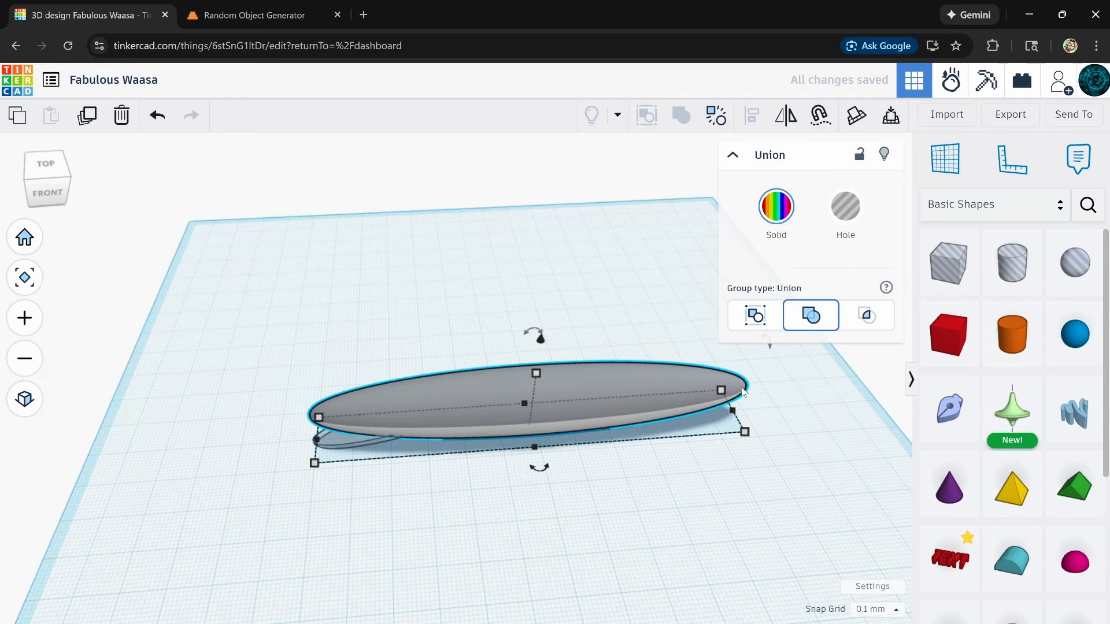
key(ctrl+shift+g)
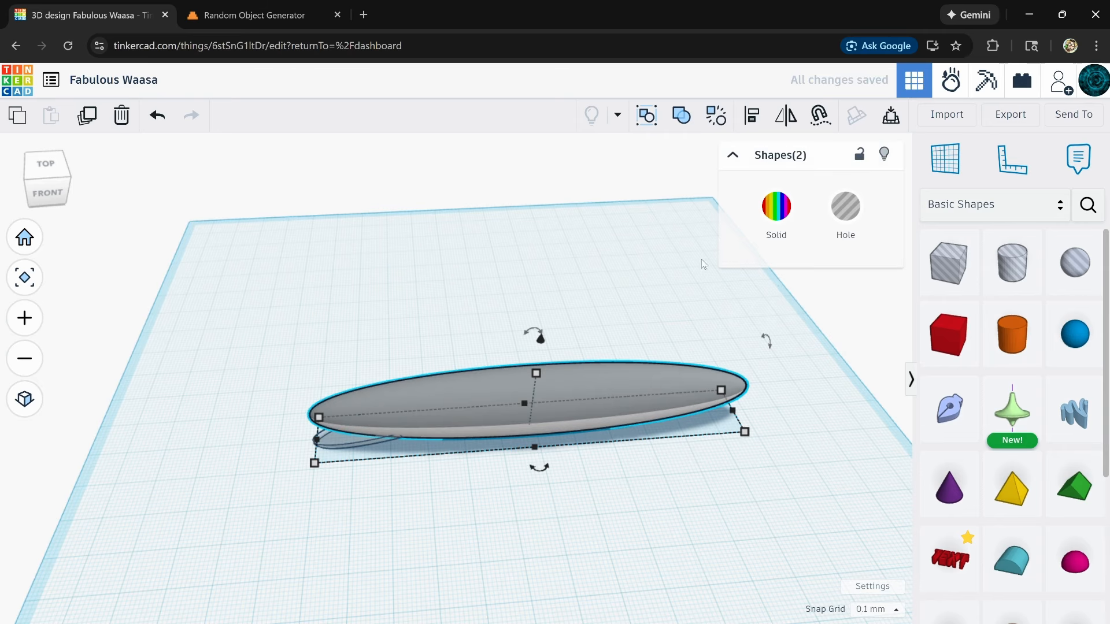
click(685, 123)
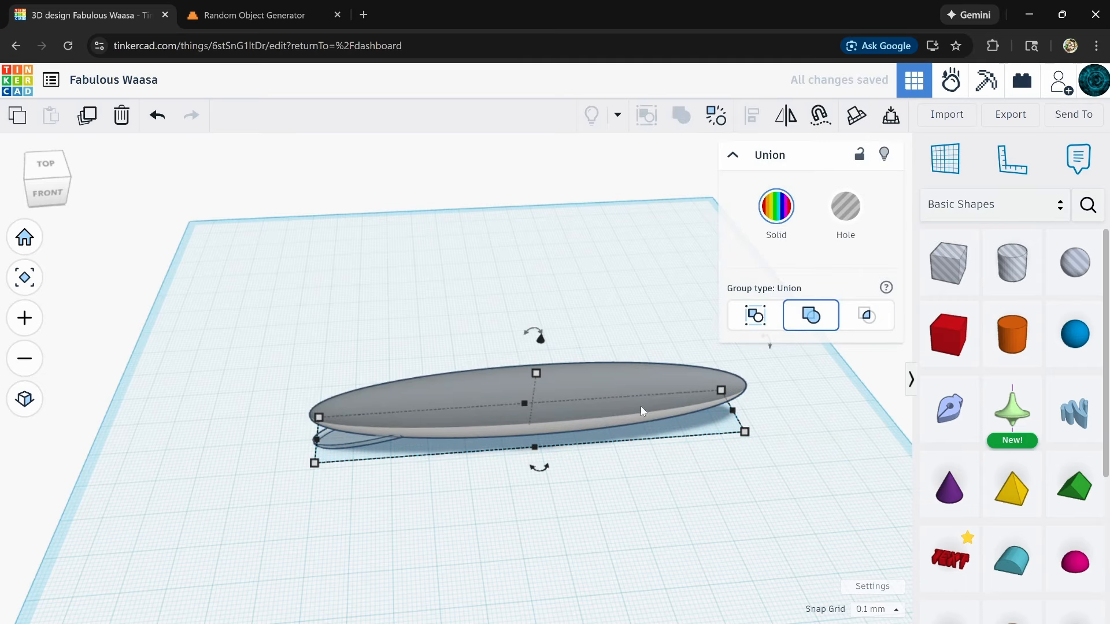
key(t)
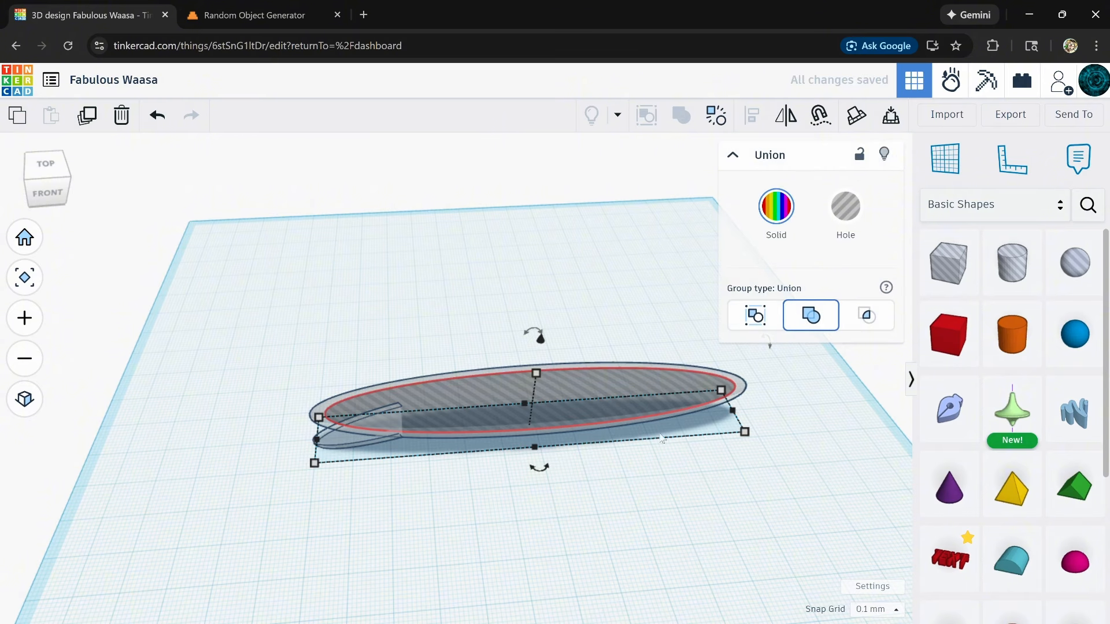
right_drag(662, 437, 593, 381)
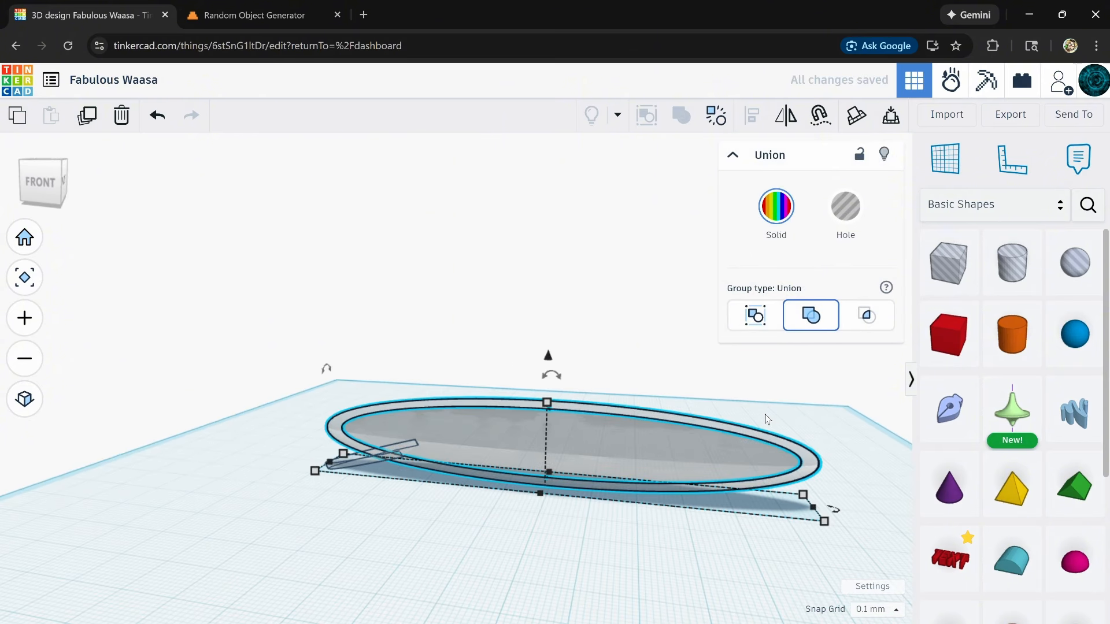
right_drag(766, 419, 811, 451)
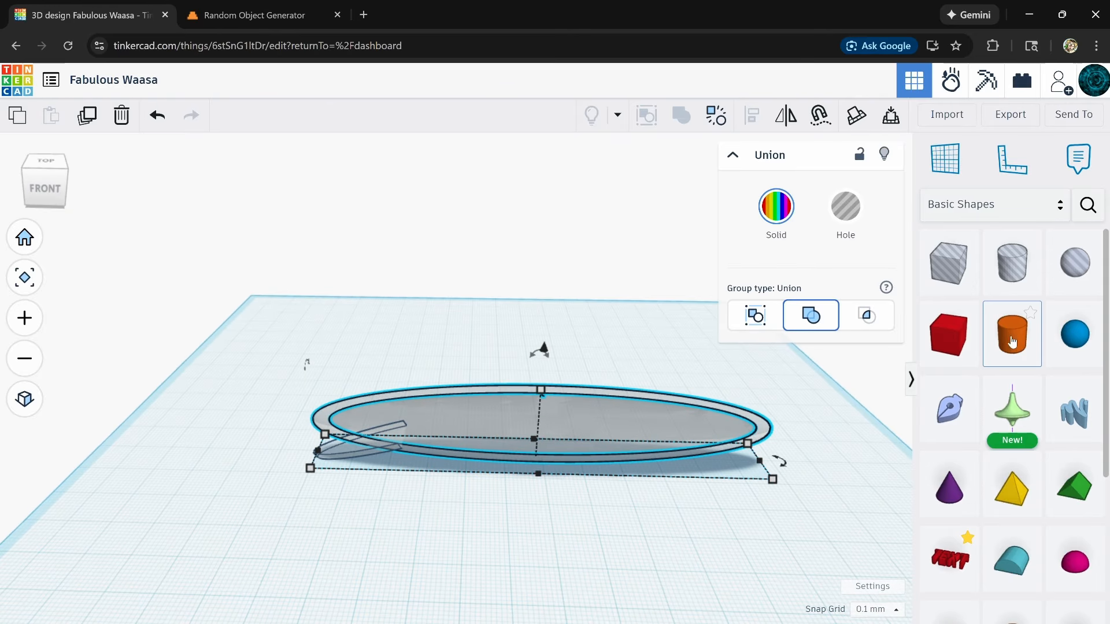
- Place a cylinder in front of the lure and stretch it to about 31 mm tall
drag(1012, 343, 517, 509)
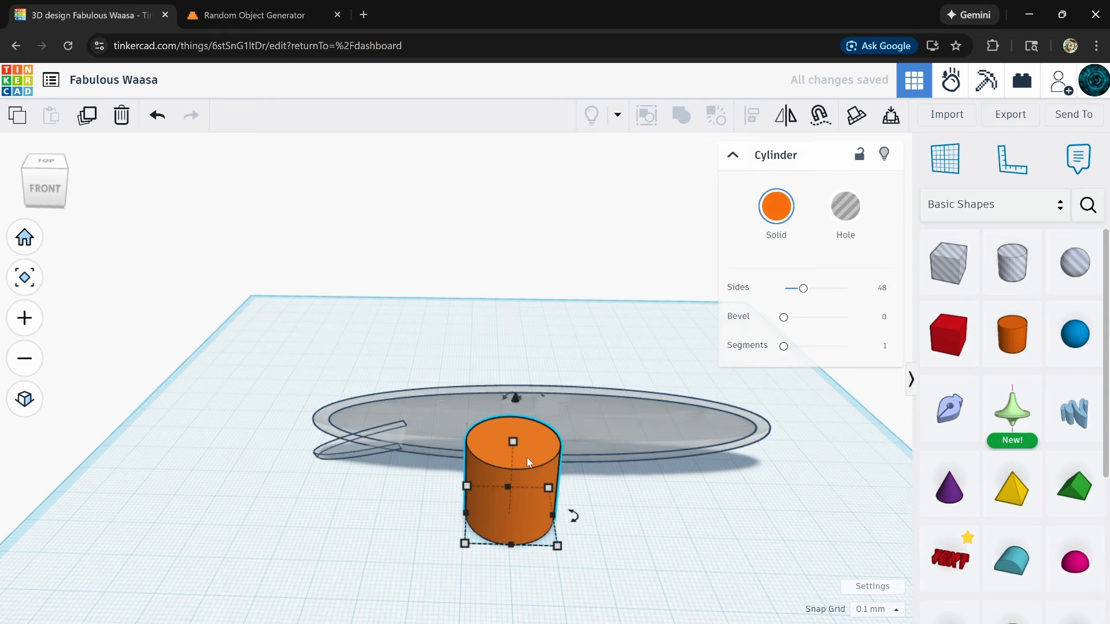
drag(513, 441, 515, 400)
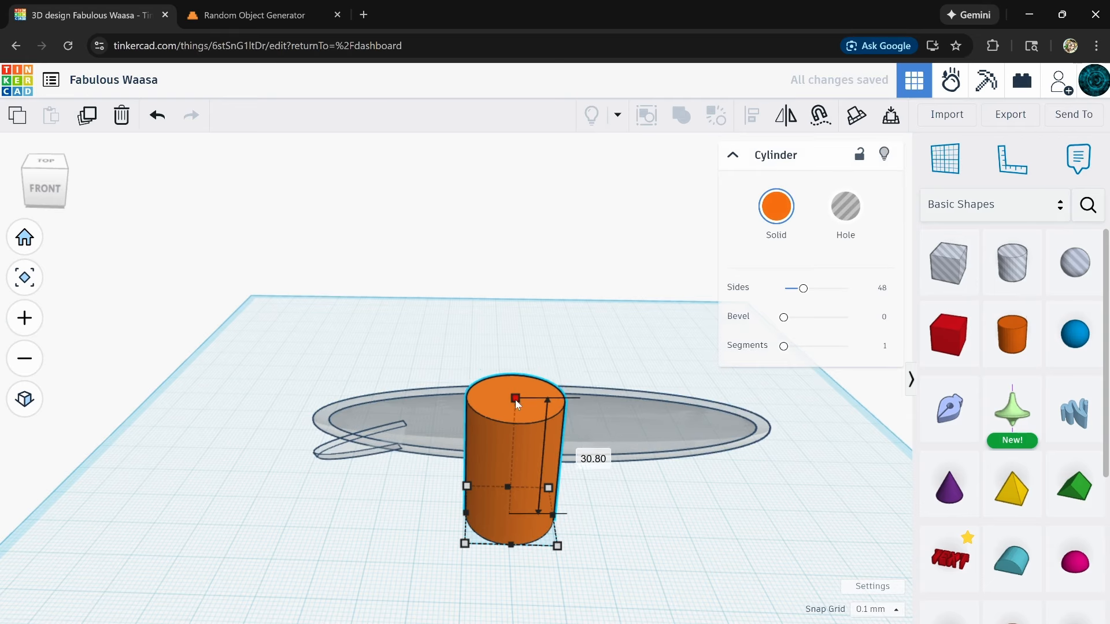
click(628, 544)
click(512, 452)
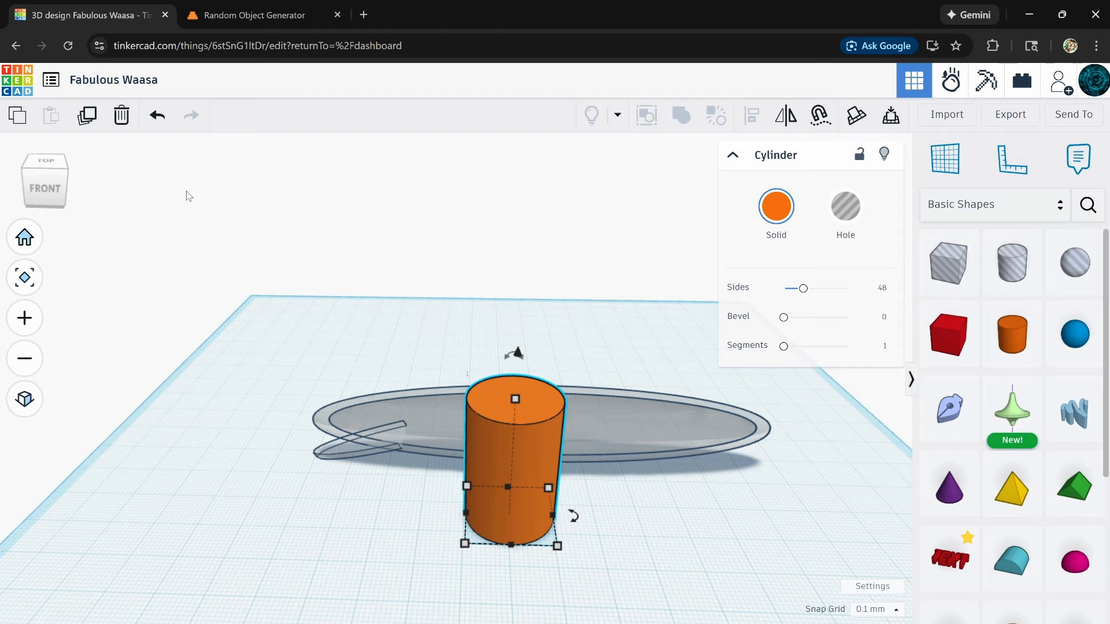
- Duplicate the cylinder in place, make the copy about 40 mm tall and turn it into a hole
click(89, 120)
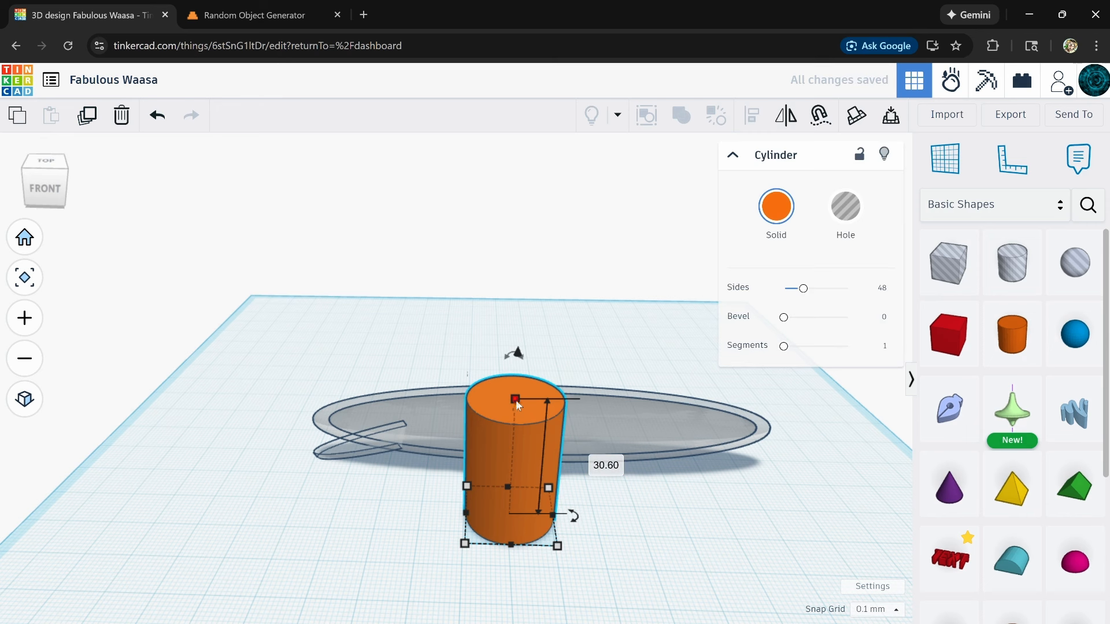
drag(519, 403, 553, 348)
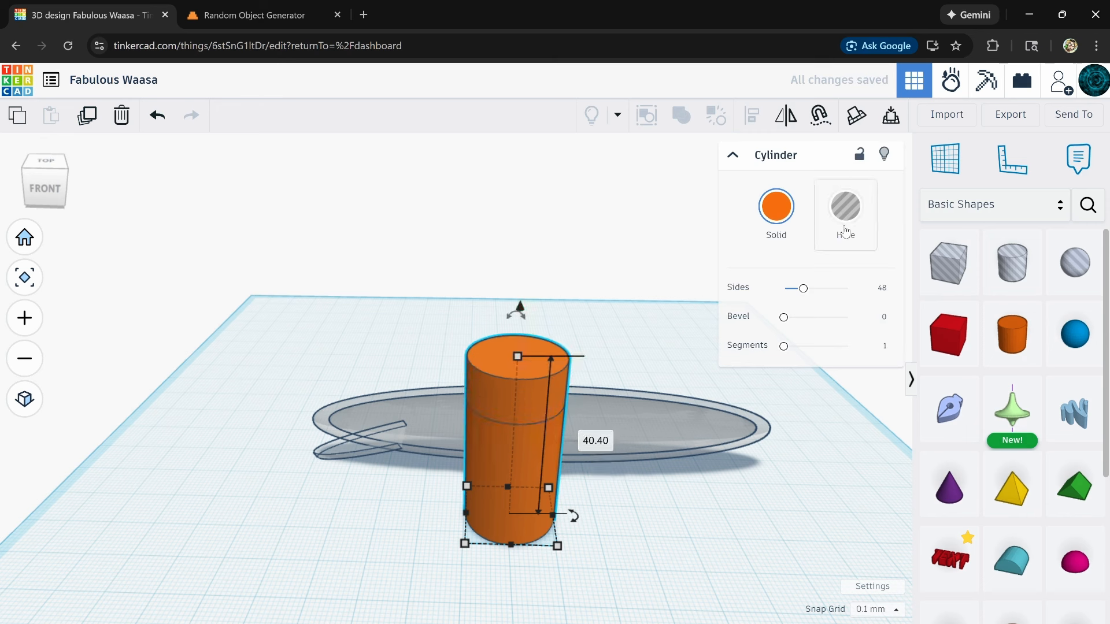
click(845, 206)
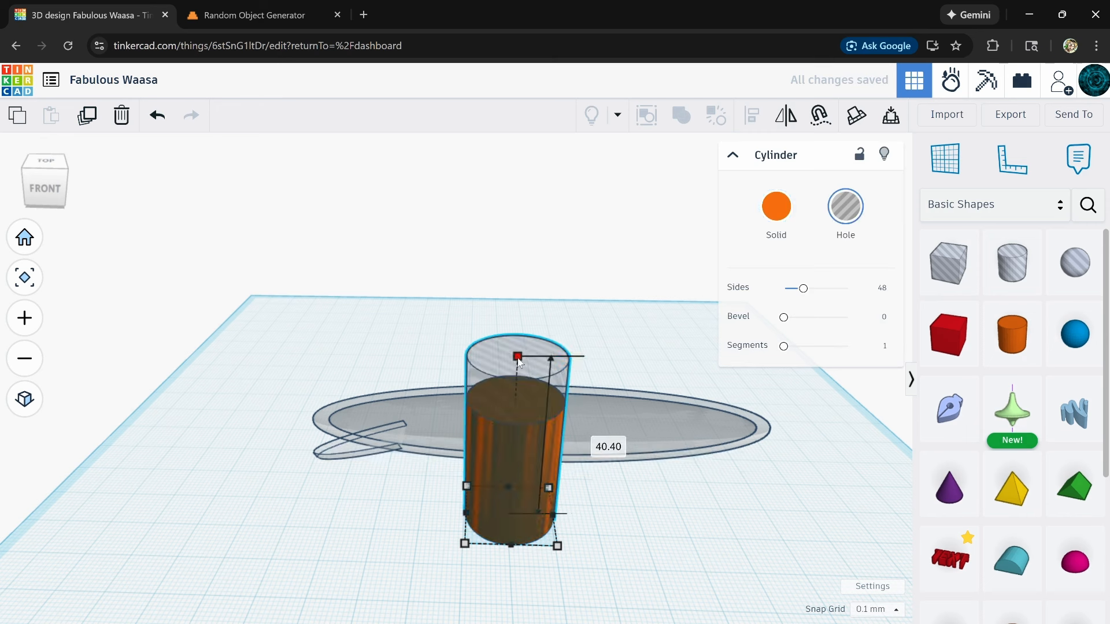
- Narrow the hole cylinder to a thin centered shaft and stretch it well above the orange cylinder's top
mouse_move(518, 362)
mouse_down()
mouse_move(508, 490)
mouse_move(514, 366)
mouse_up()
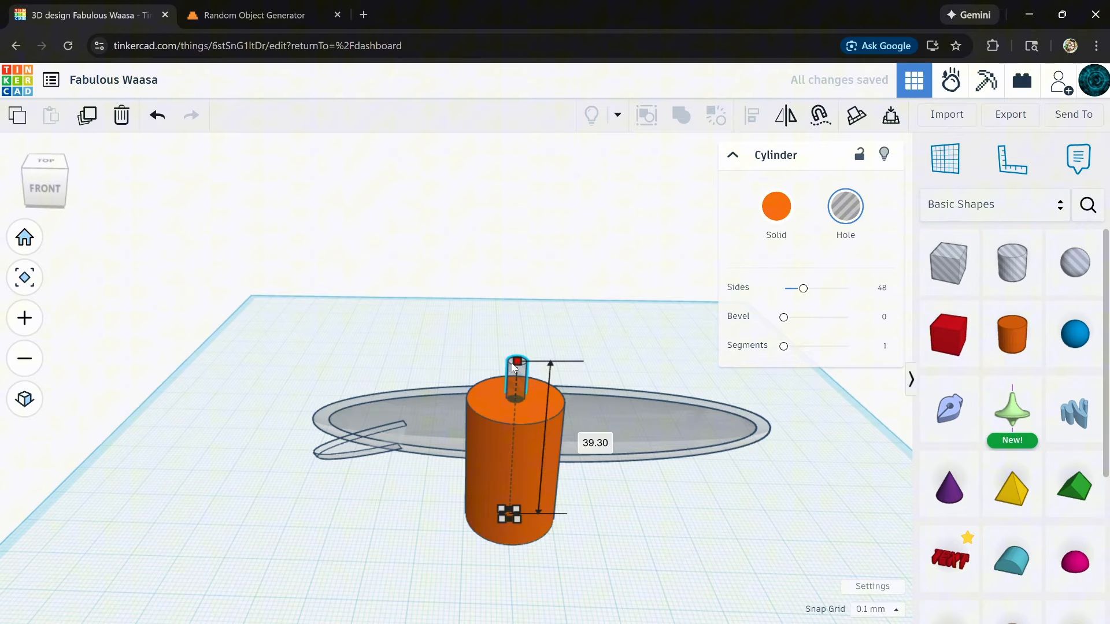
right_drag(598, 487, 397, 475)
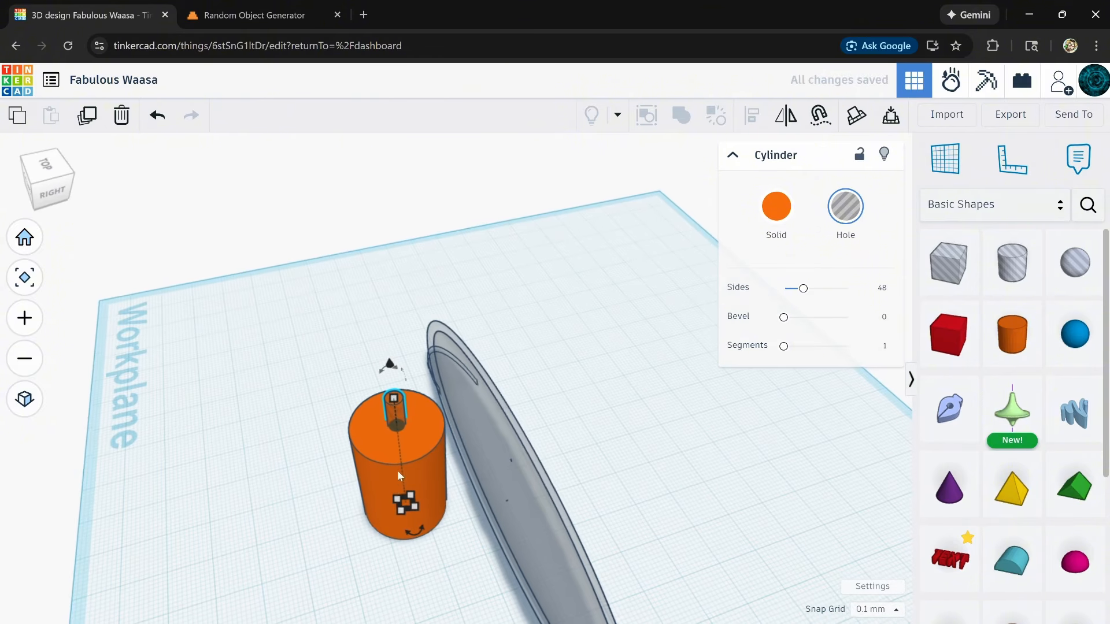
drag(393, 399, 384, 323)
right_drag(384, 323, 367, 477)
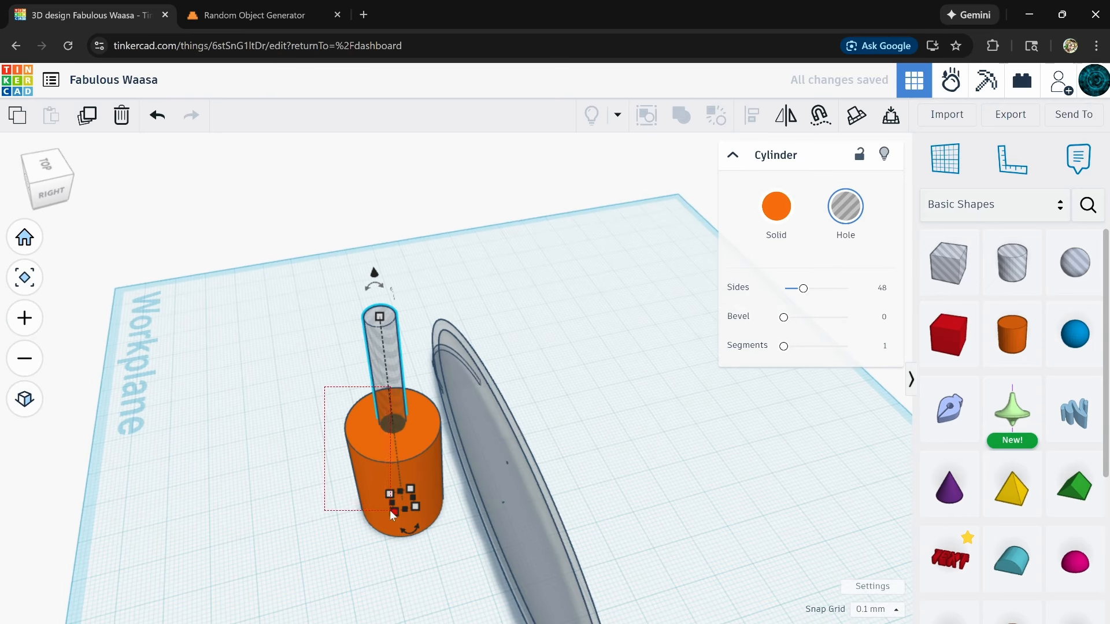
- Align the orange cylinder and the hole shaft on center, and group them as a Union to cut the bore
drag(392, 512, 393, 514)
click(749, 127)
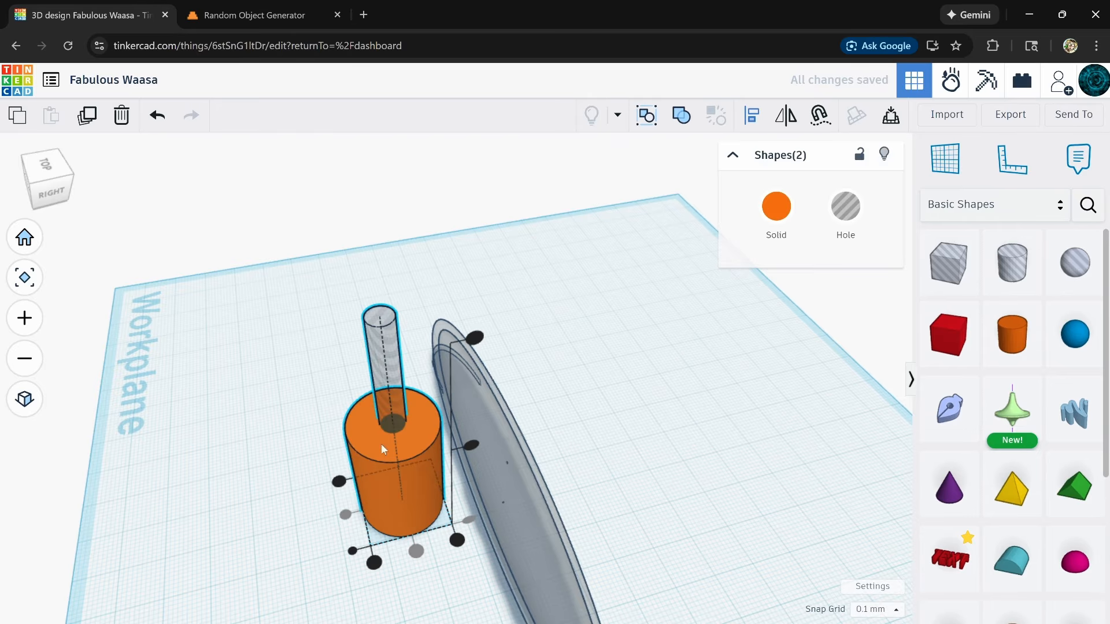
click(349, 384)
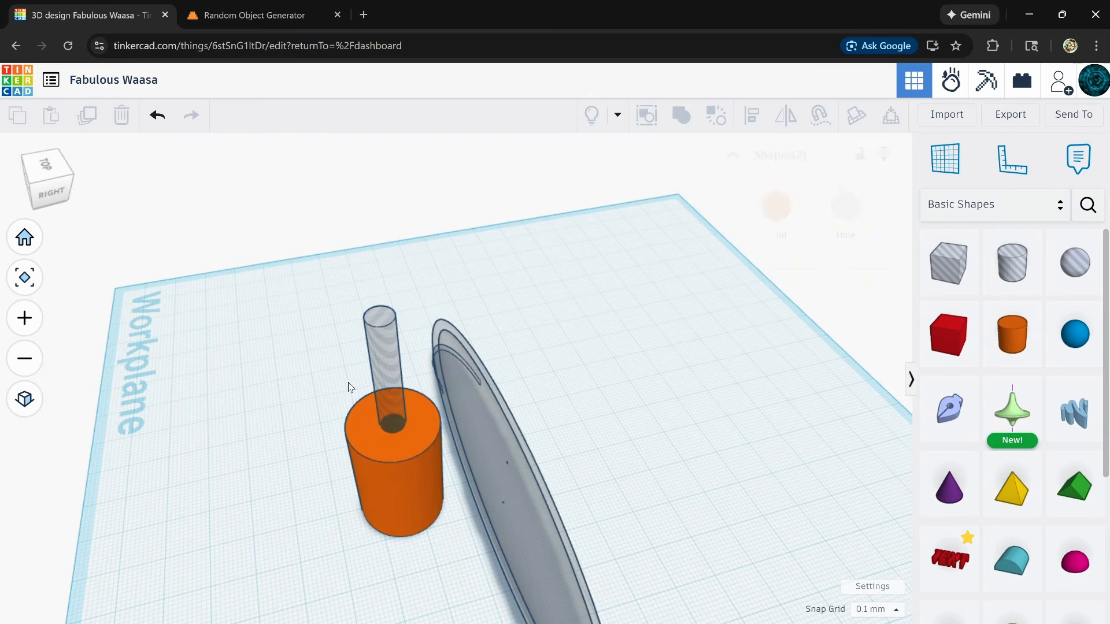
click(394, 483)
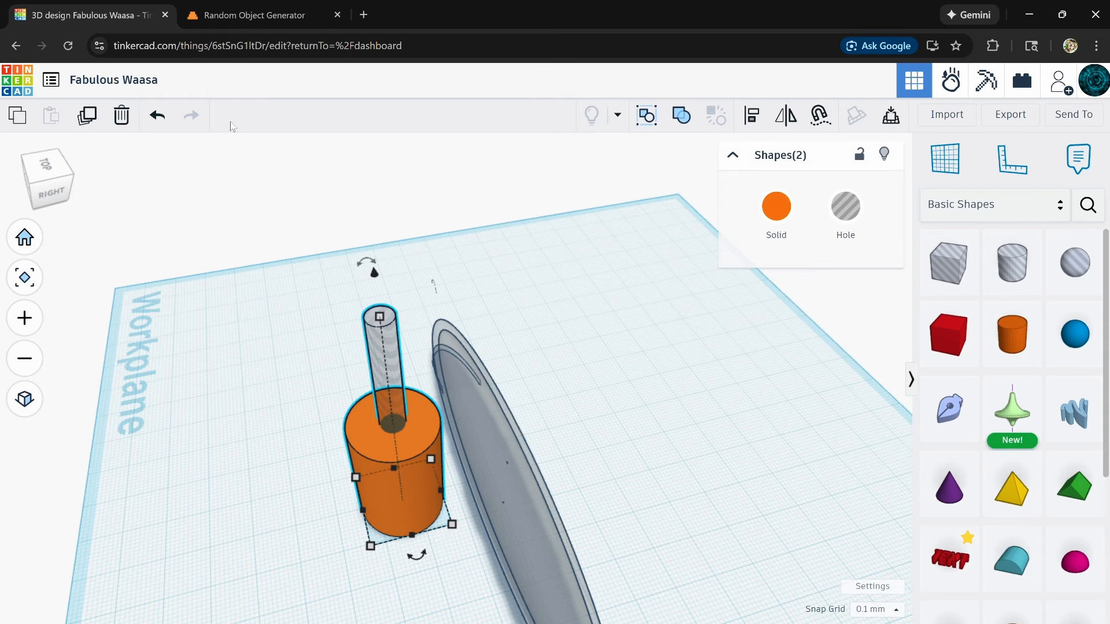
click(682, 116)
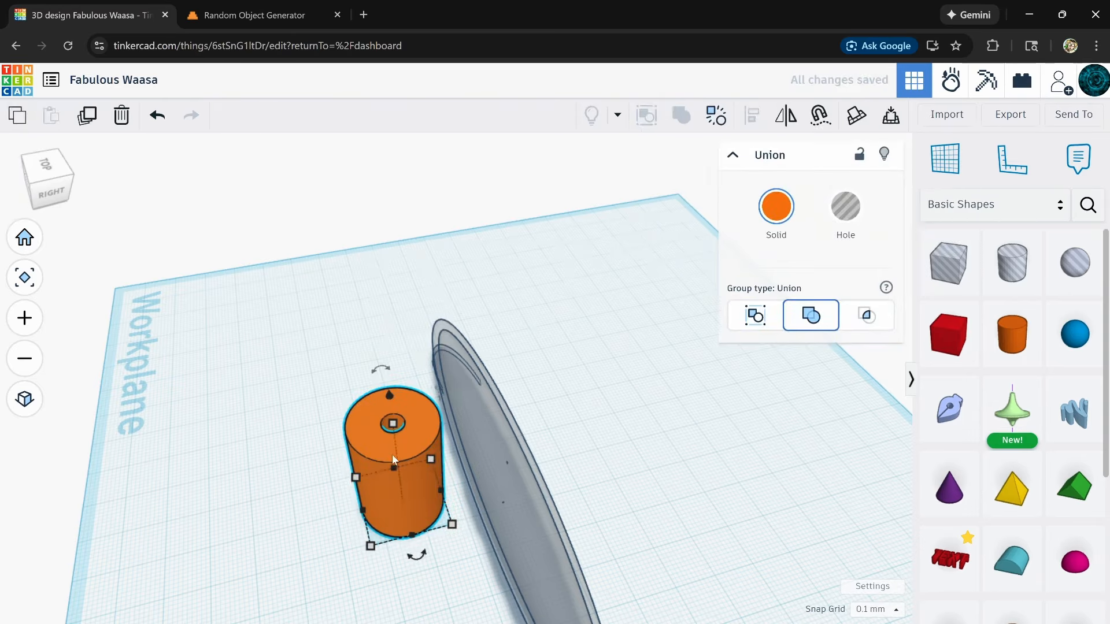
right_drag(392, 454, 455, 407)
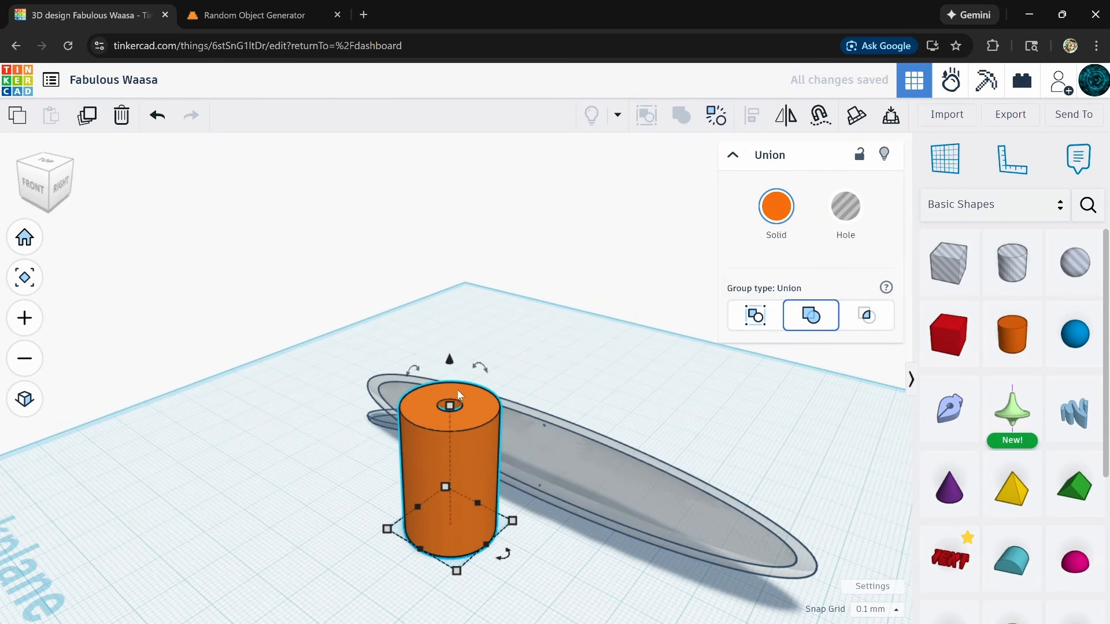
right_drag(456, 529, 564, 549)
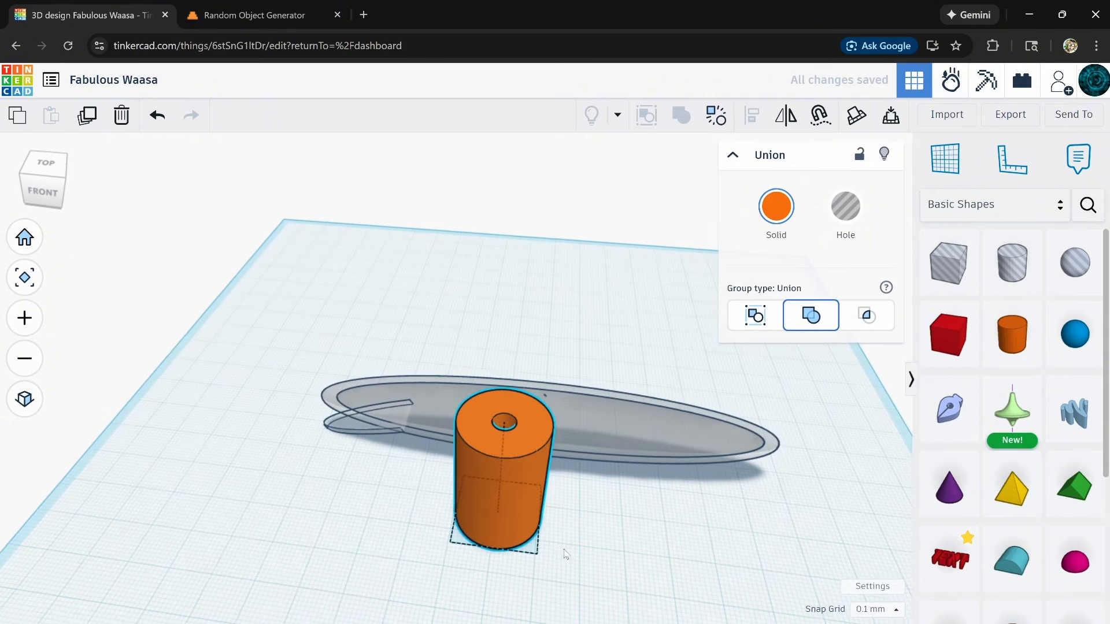
drag(504, 477, 491, 423)
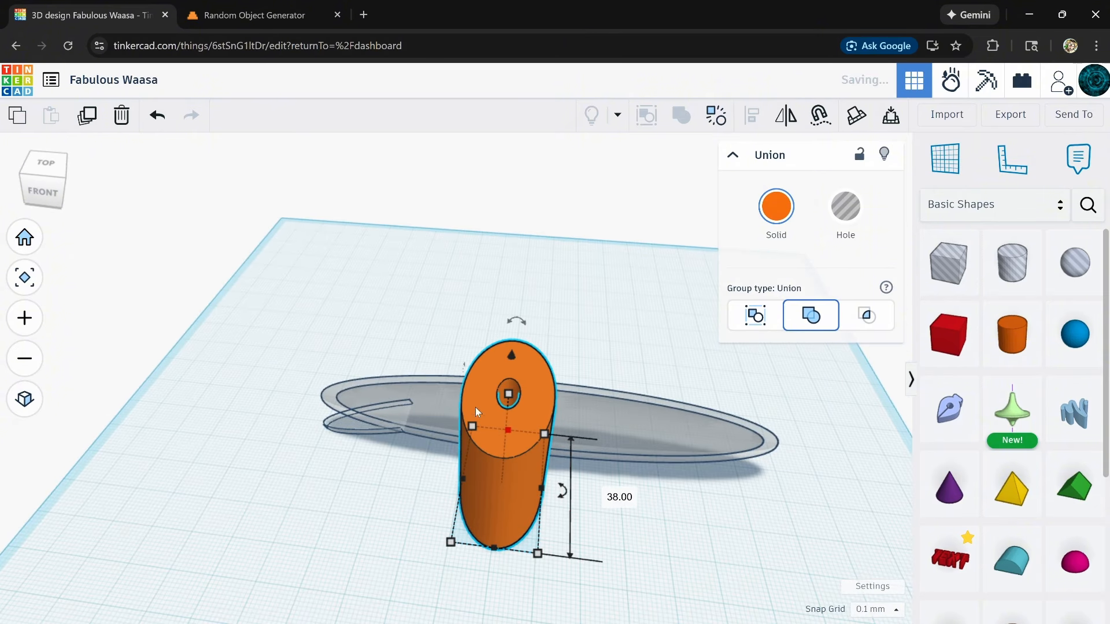
click(158, 115)
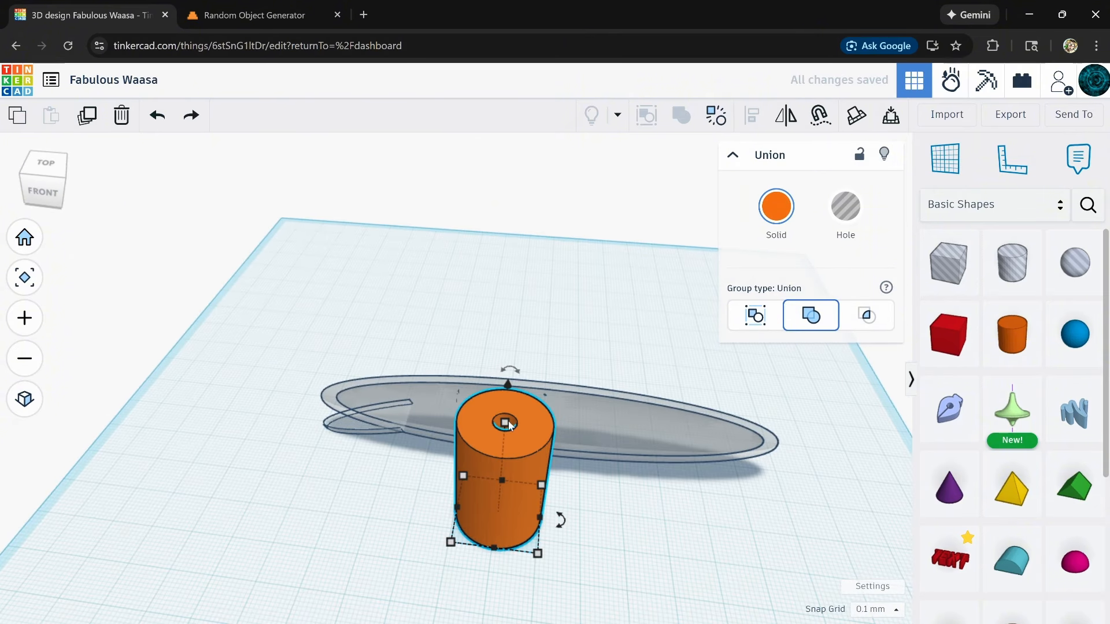
- Scale the bored orange cylinder down proportionally and place it inside the front of the lure, next to the diving lip
shift+drag(508, 469, 435, 425)
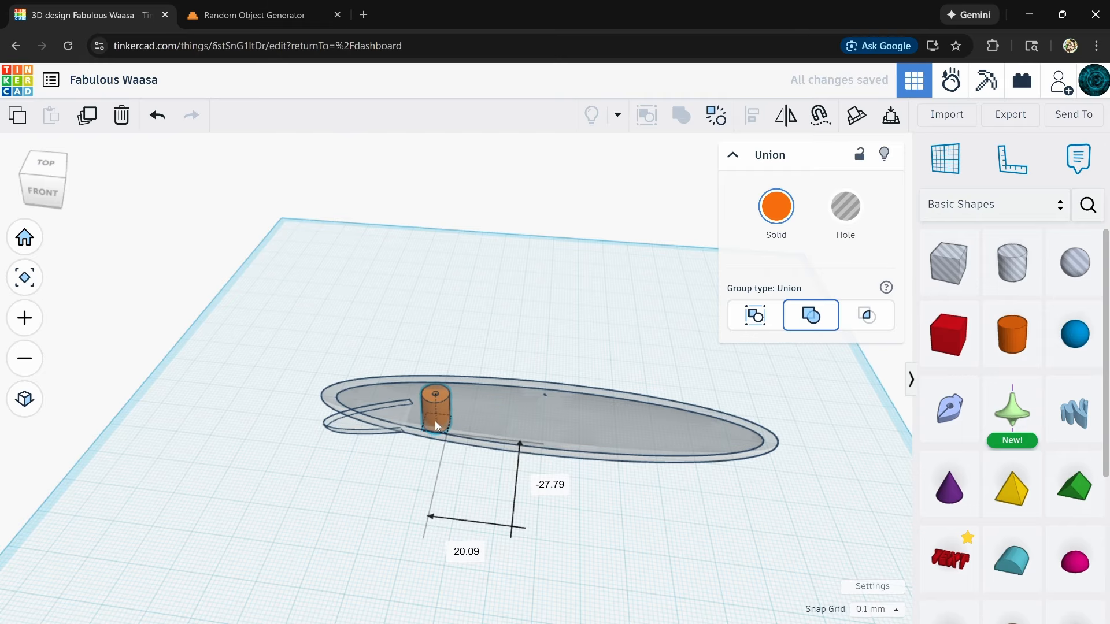
right_drag(435, 425, 252, 402)
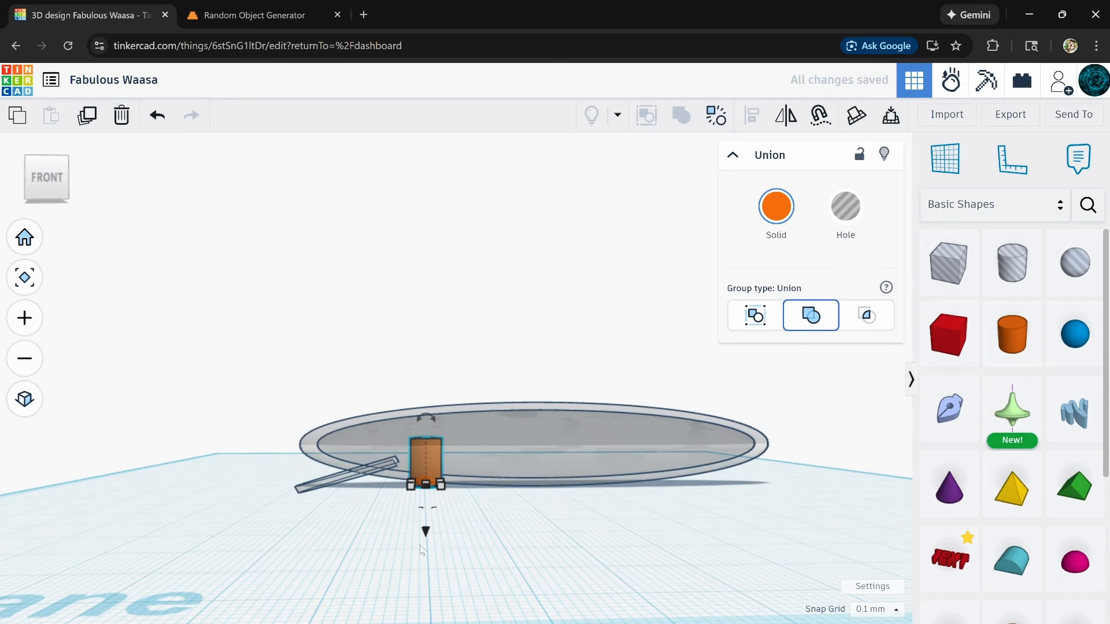
scroll(418, 449, up, 5)
right_drag(449, 554, 186, 494)
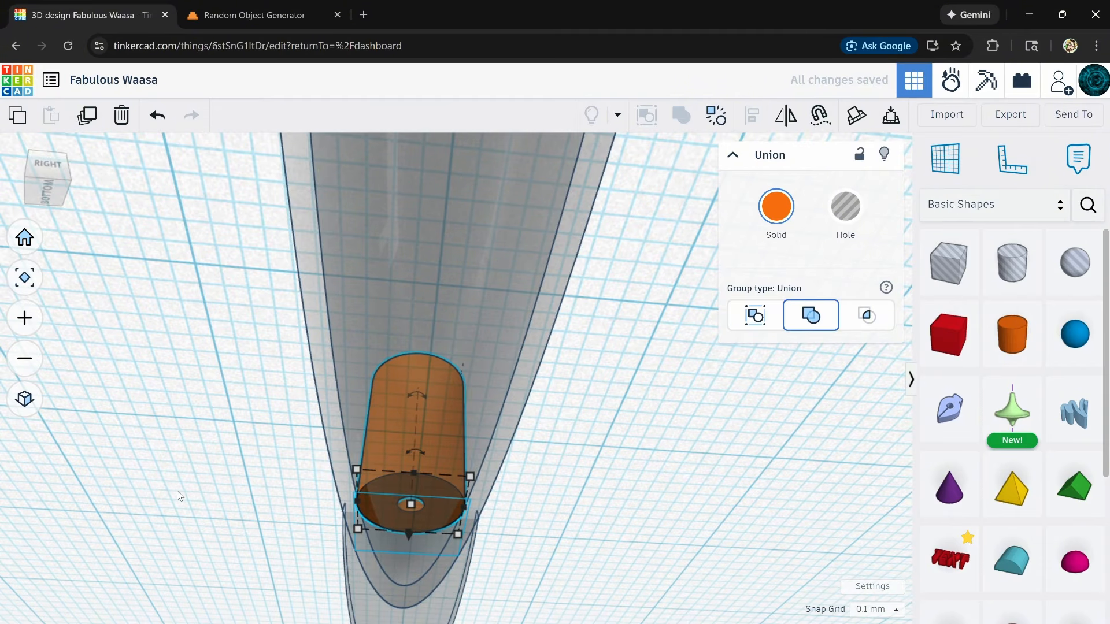
right_drag(200, 514, 418, 548)
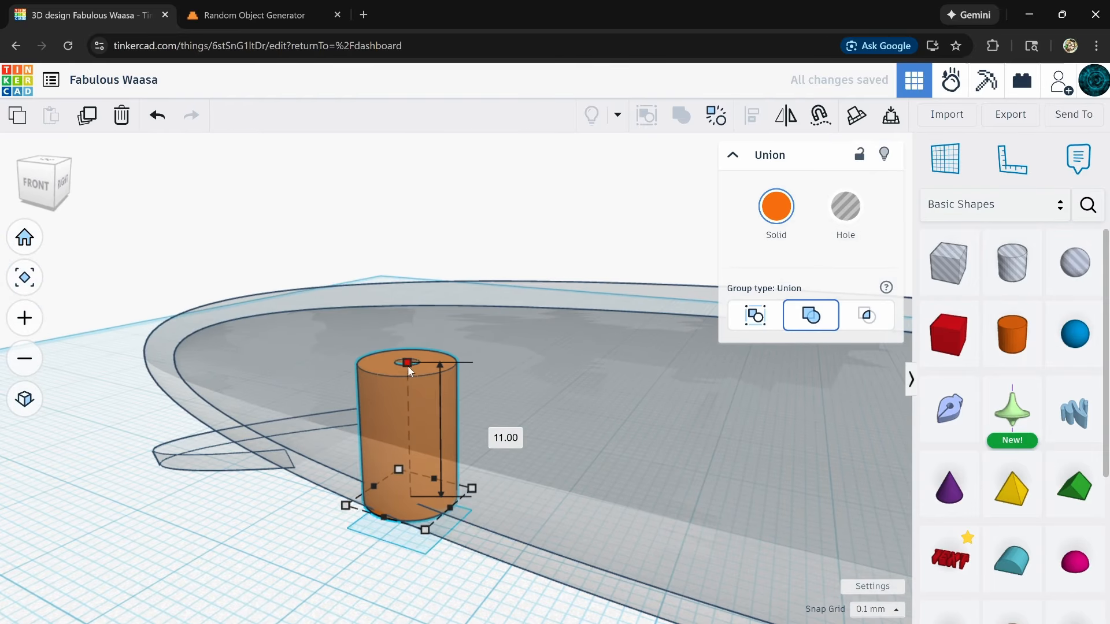
- Stretch the small orange tube to about 15.7 mm tall so it spans the lure body
drag(407, 364, 415, 297)
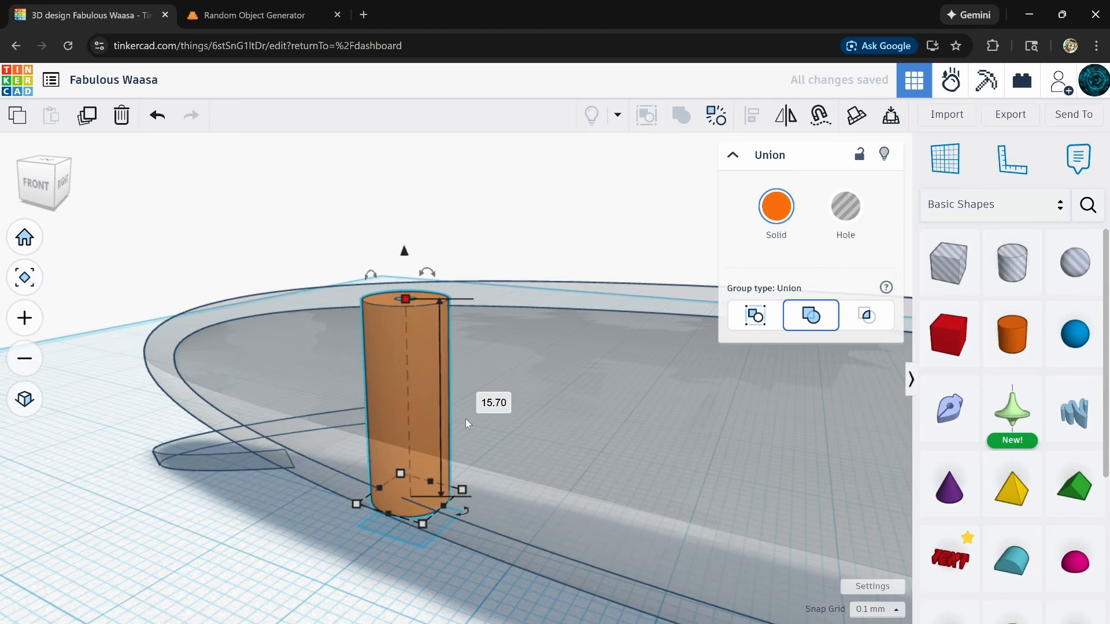
right_drag(466, 419, 339, 400)
right_drag(345, 452, 673, 529)
scroll(673, 529, down, 5)
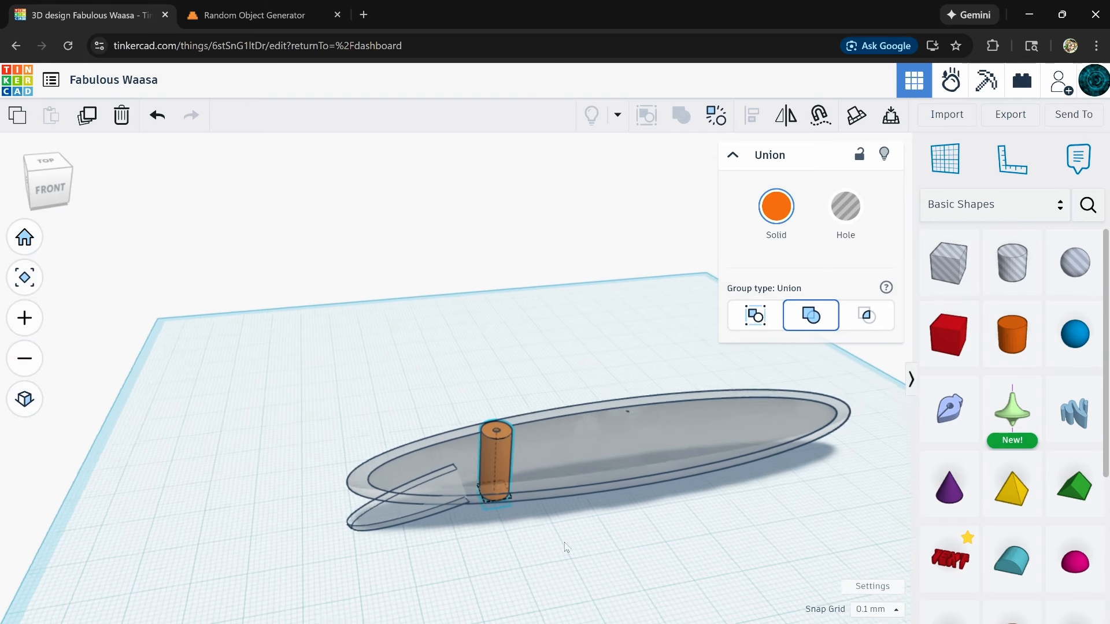
- Align the orange tube and the lure body on center across the body's width
right_drag(517, 525, 500, 507)
click(476, 425)
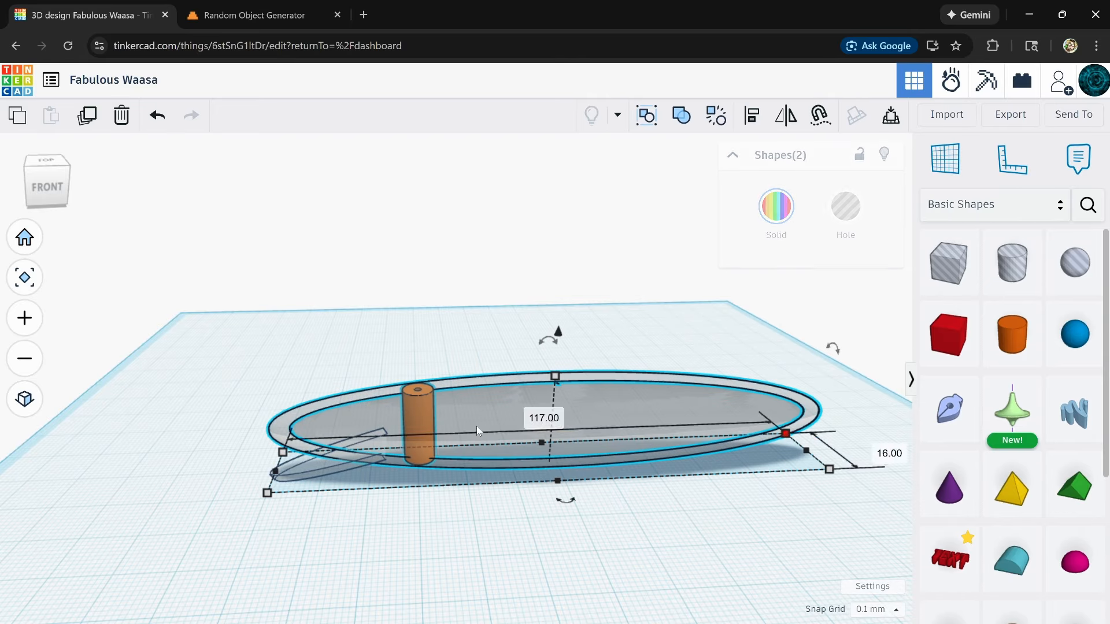
click(752, 116)
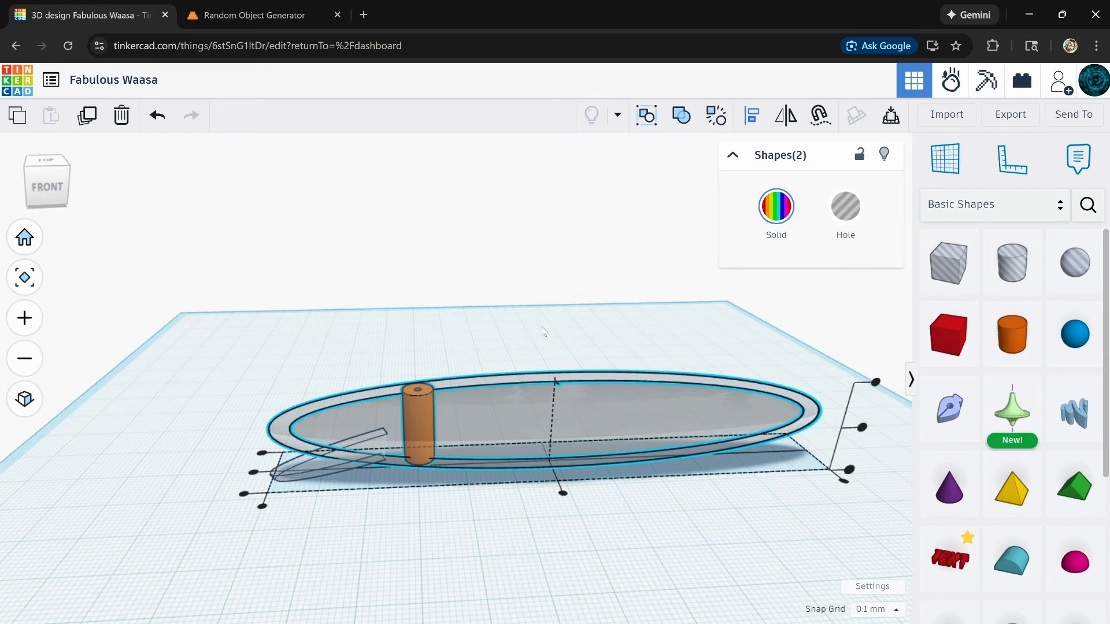
click(254, 474)
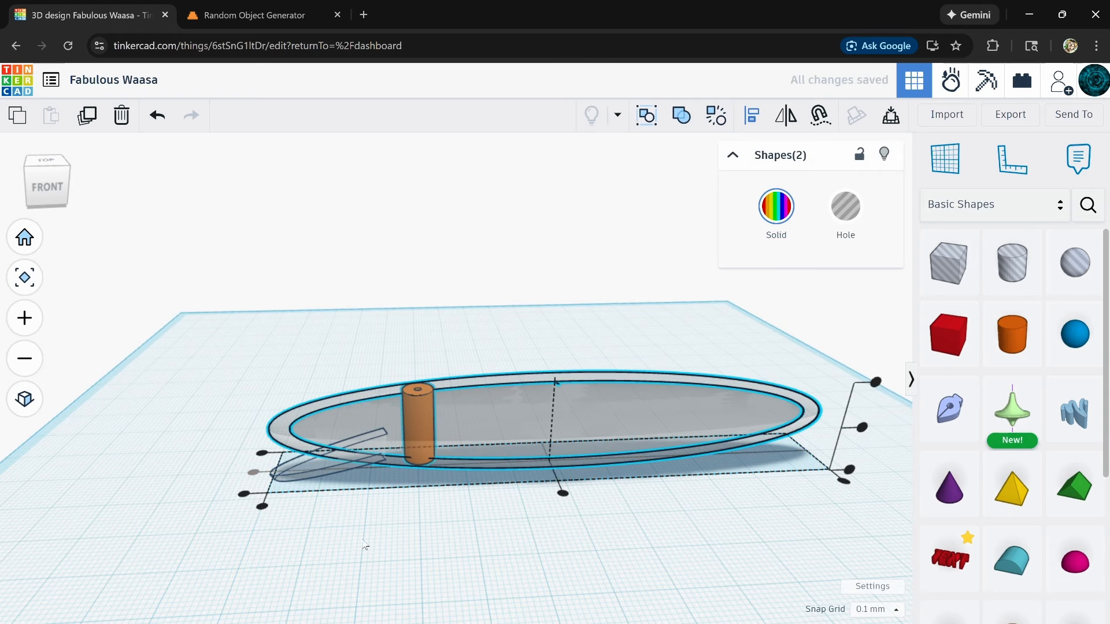
click(374, 546)
click(477, 401)
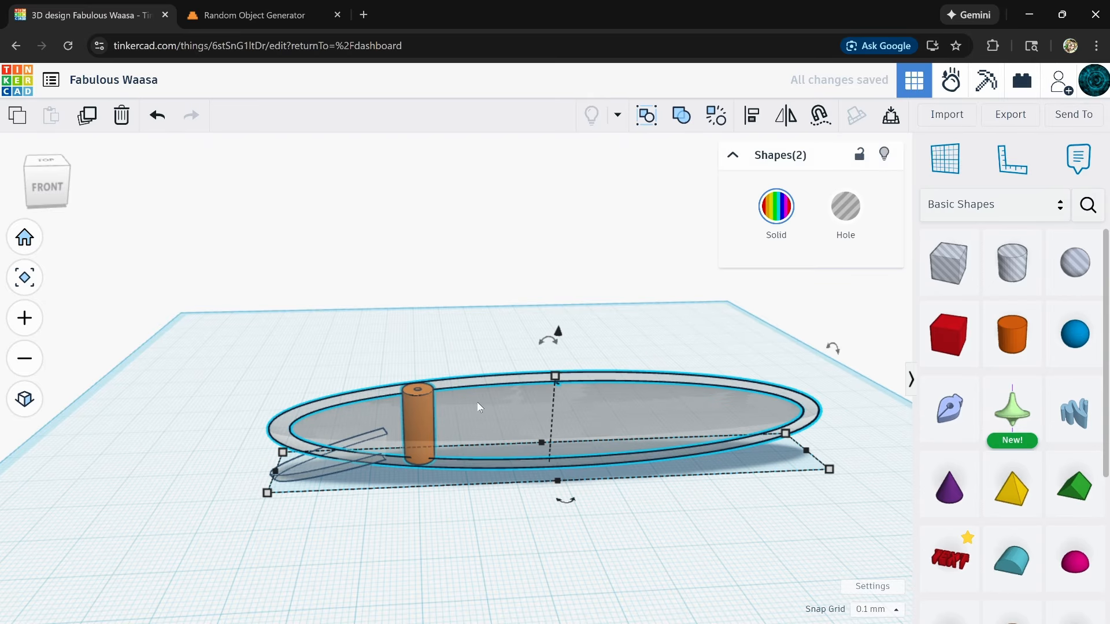
- Duplicate the orange tube and move the copy along the lure's length to the middle of the body
click(422, 404)
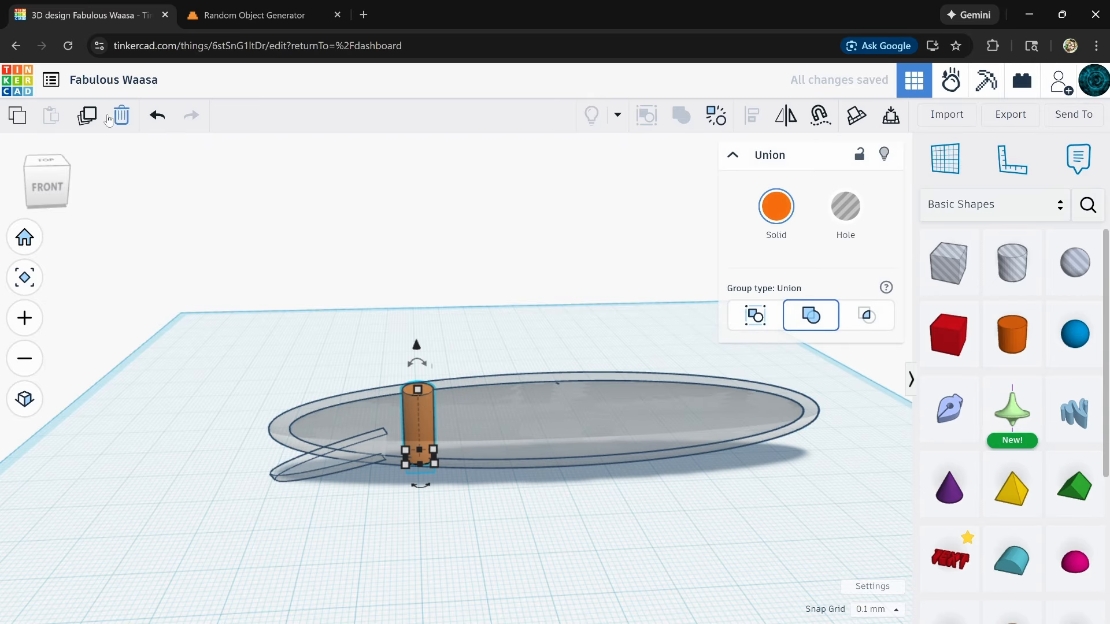
click(88, 117)
key(Right)
key(Right)
key(Right)
key(Right)
key(Right)
key(Right)
key(Right)
key(Right)
key(Right)
key(Right)
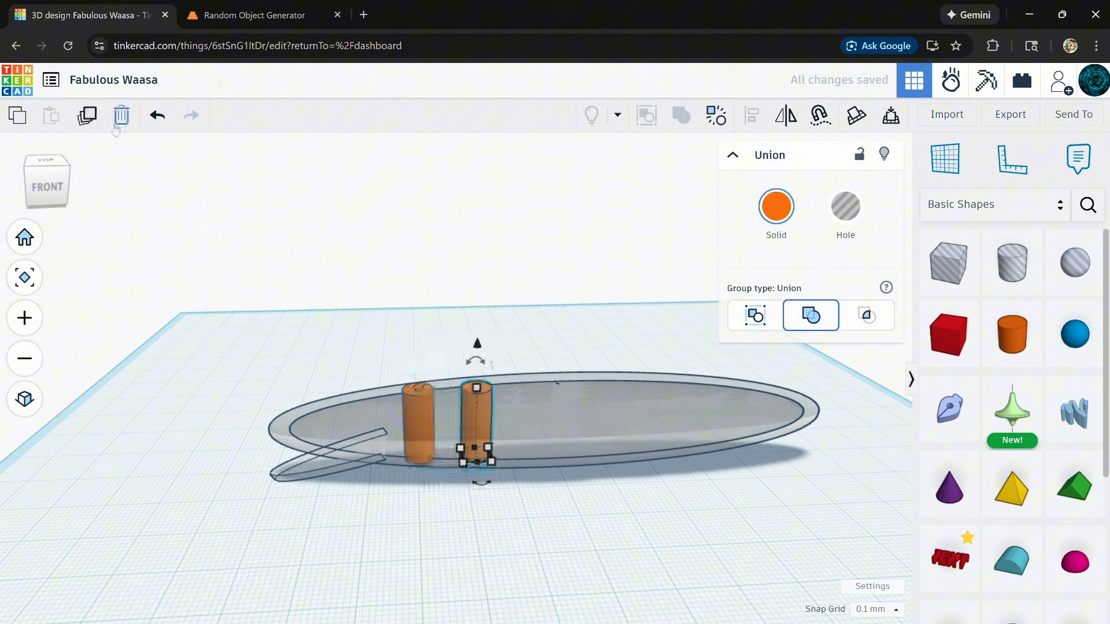
key(Right)
key(Right)
key(Right)
key(Right)
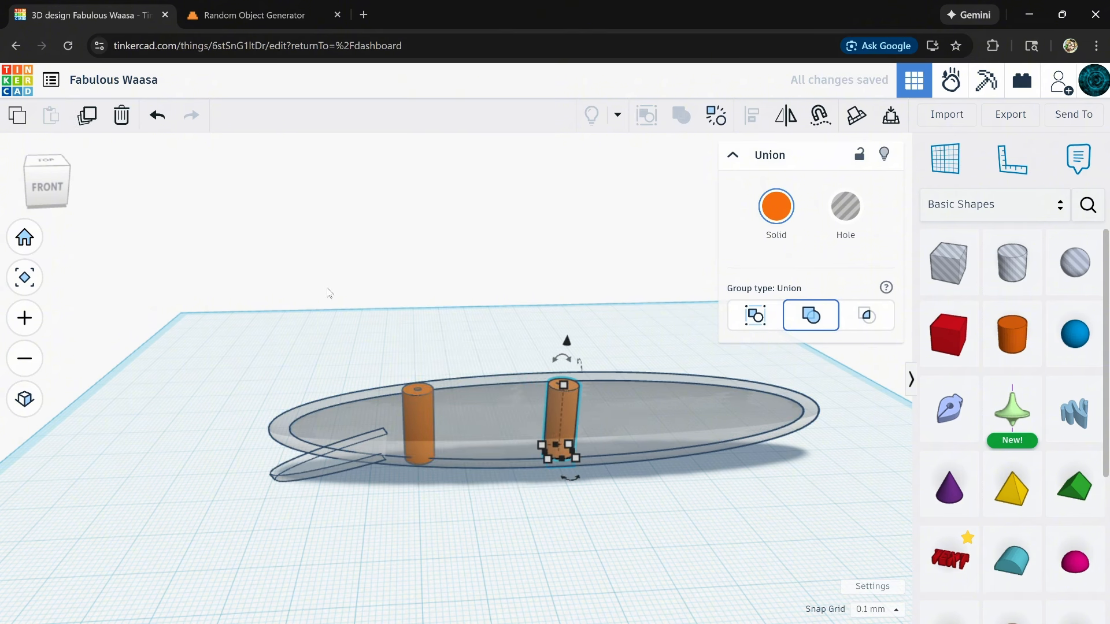
key(Right)
key(Left)
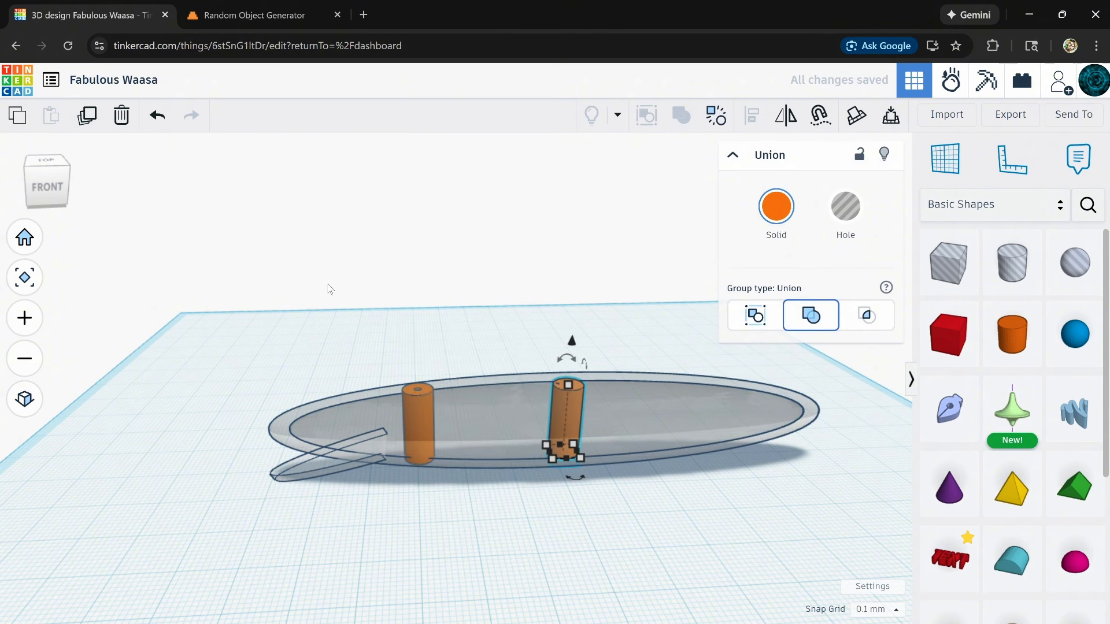
- Duplicate the middle tube with the same offset to place a third tube near the lure's tail
click(87, 116)
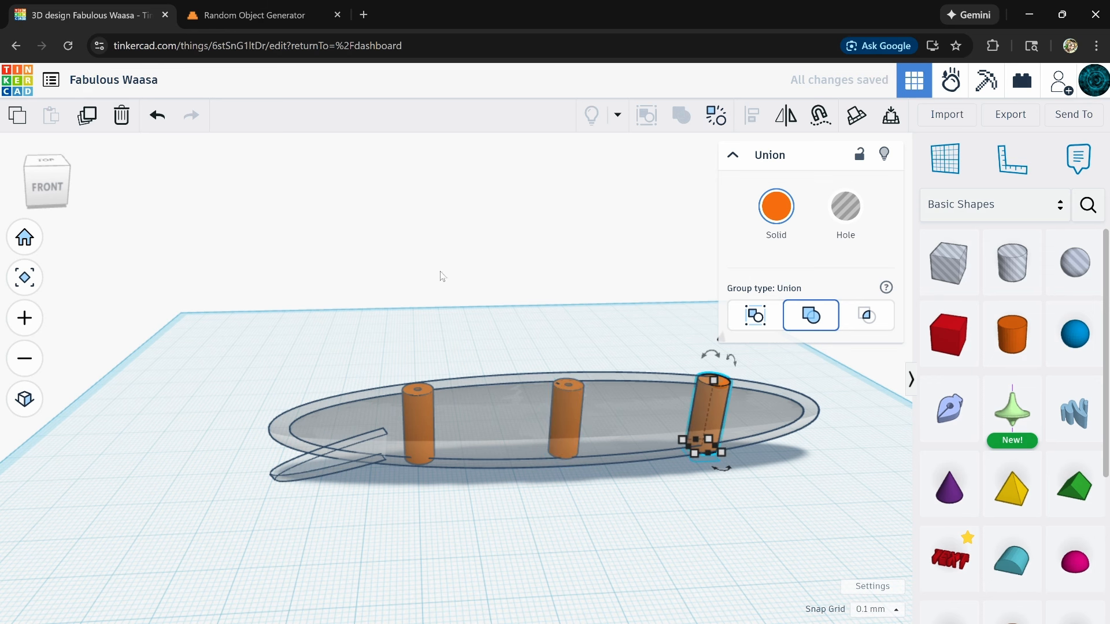
right_drag(595, 419, 479, 370)
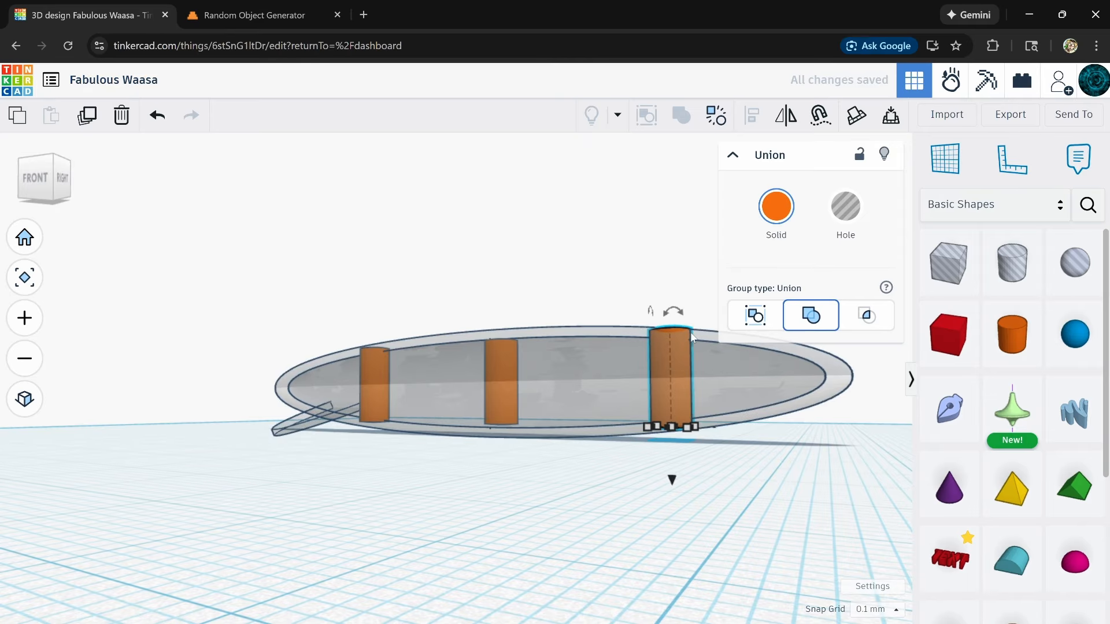
right_drag(690, 332, 458, 390)
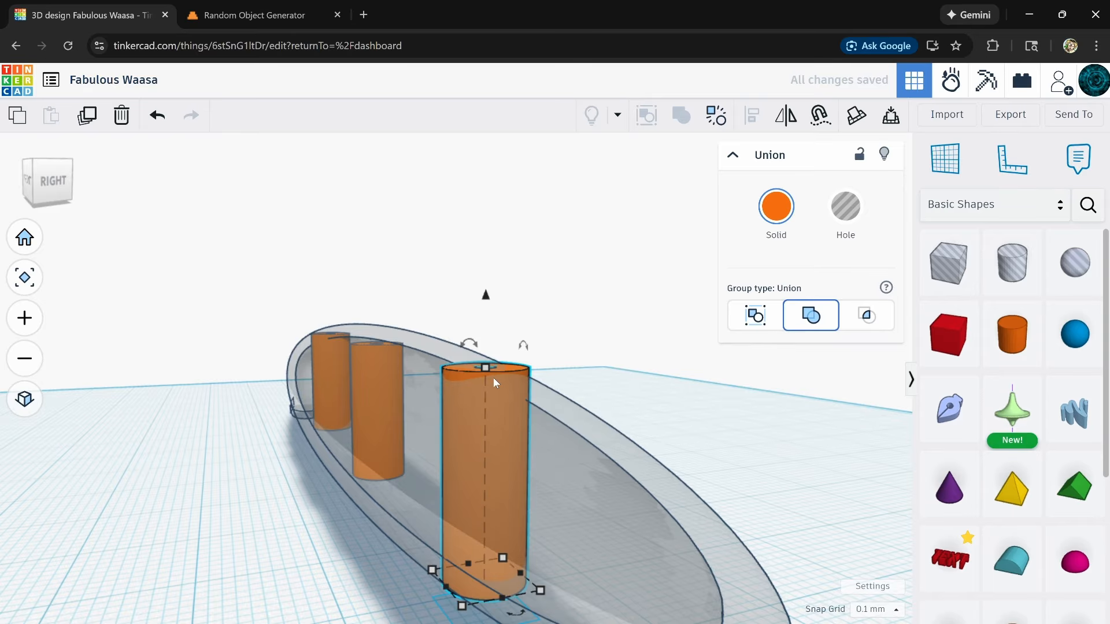
- Show the lure body as opaque and shorten the tail-end tube to about 14.7 mm tall, below the body's top surface
scroll(498, 385, down, 4)
click(542, 450)
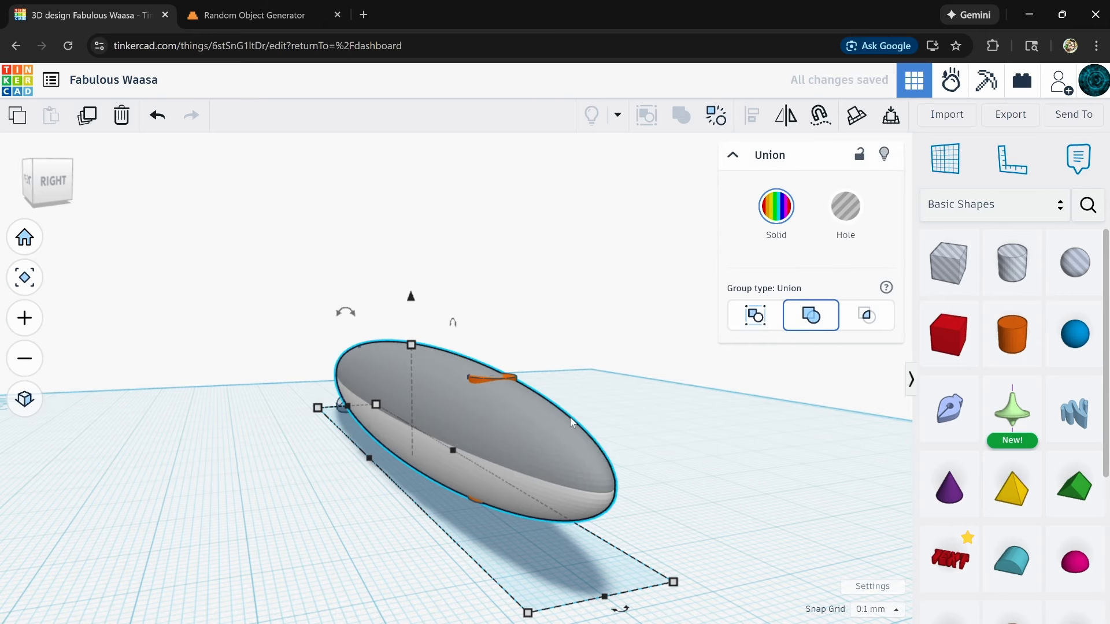
click(511, 376)
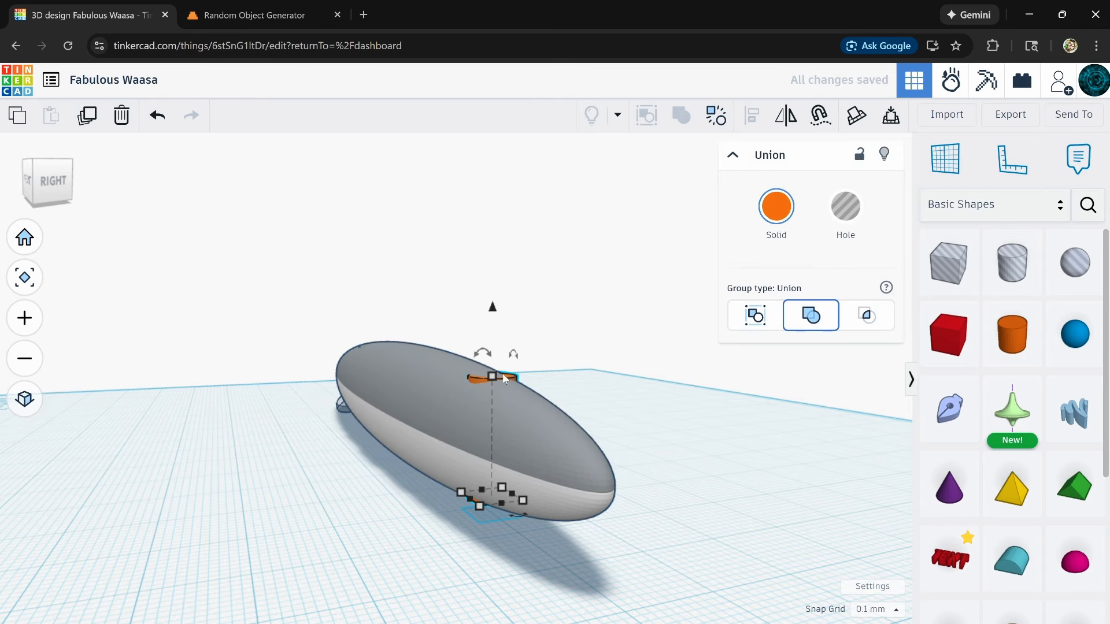
drag(494, 379, 497, 388)
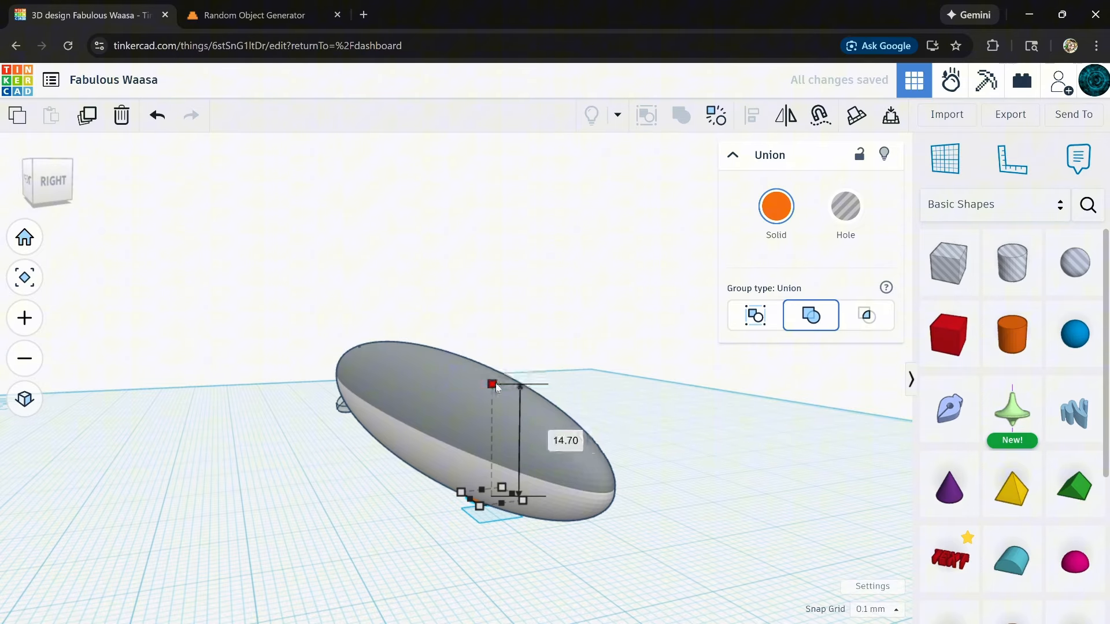
right_drag(497, 388, 470, 474)
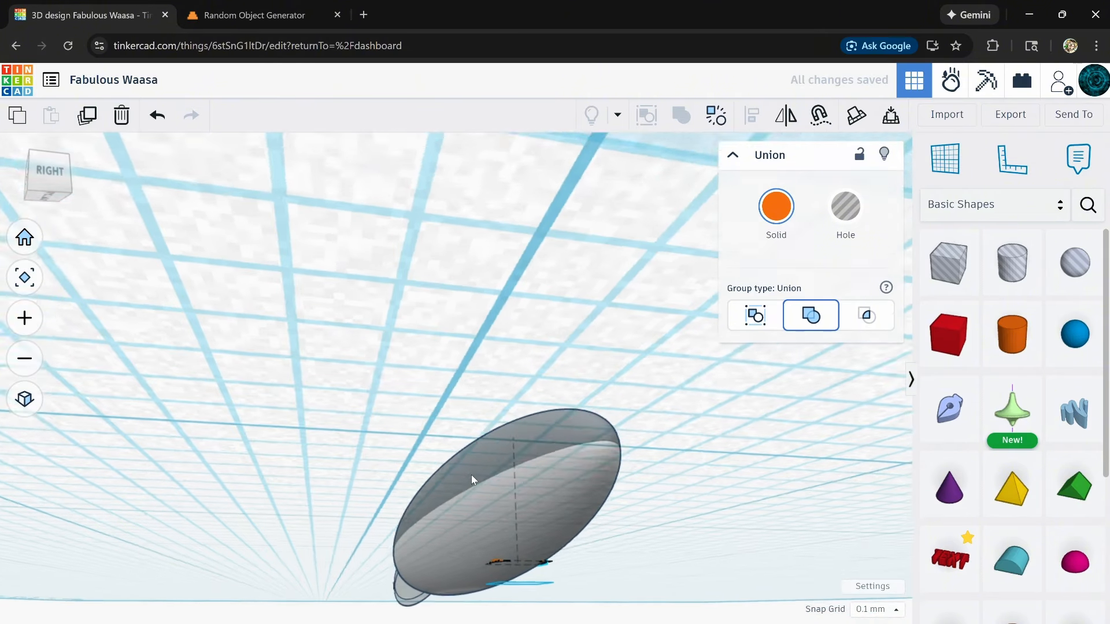
scroll(508, 574, up, 5)
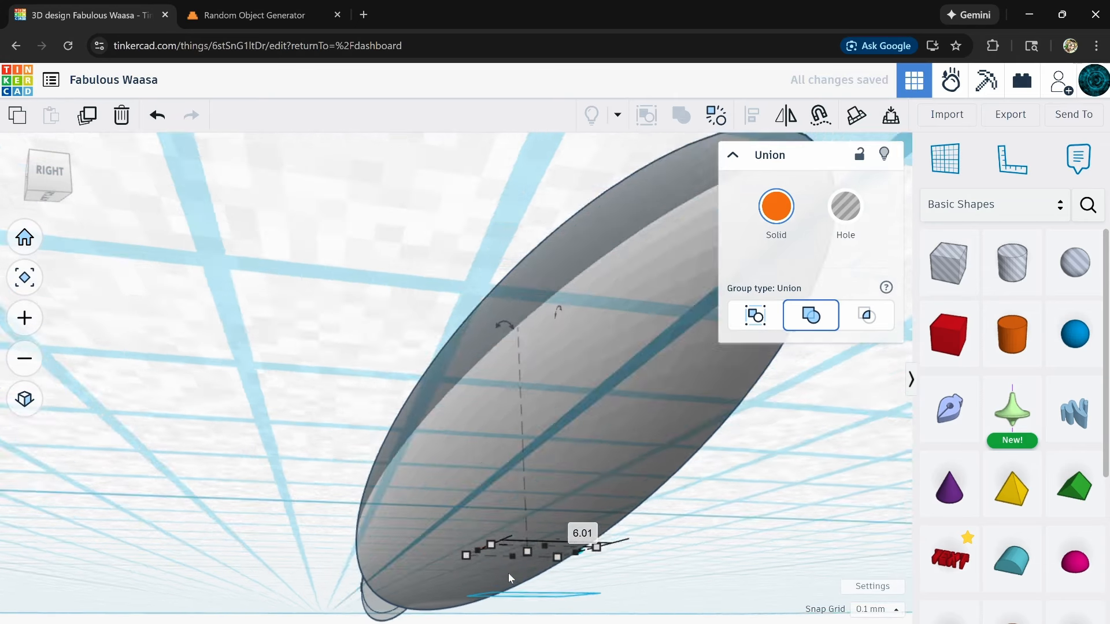
right_drag(476, 533, 529, 419)
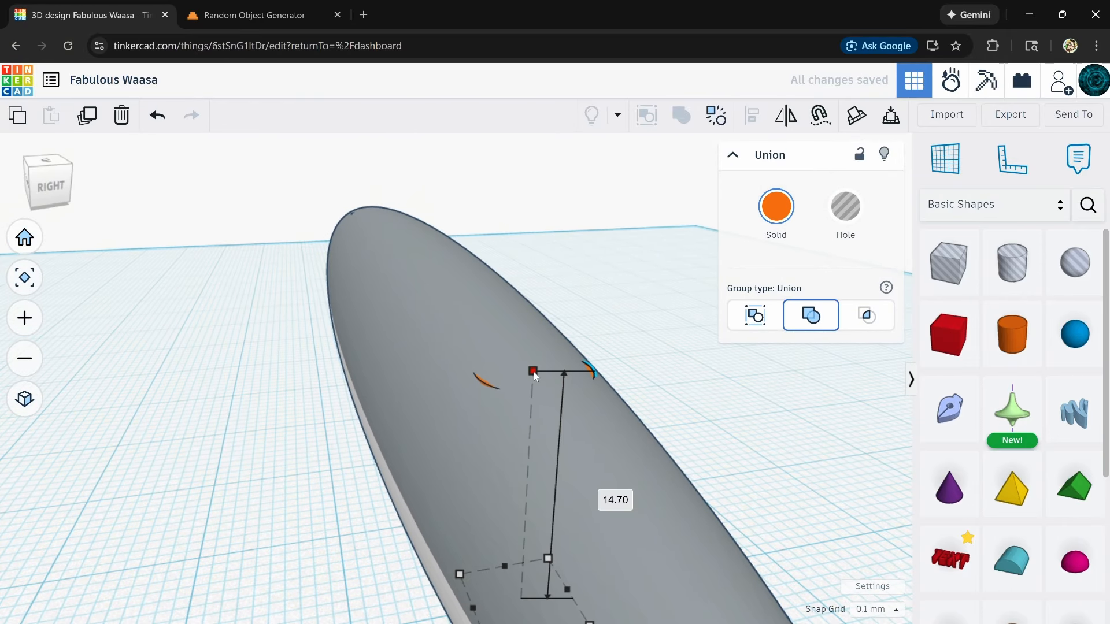
- Make the lure body transparent again and inspect how the three tubes fit inside it
right_drag(512, 399, 440, 440)
click(663, 473)
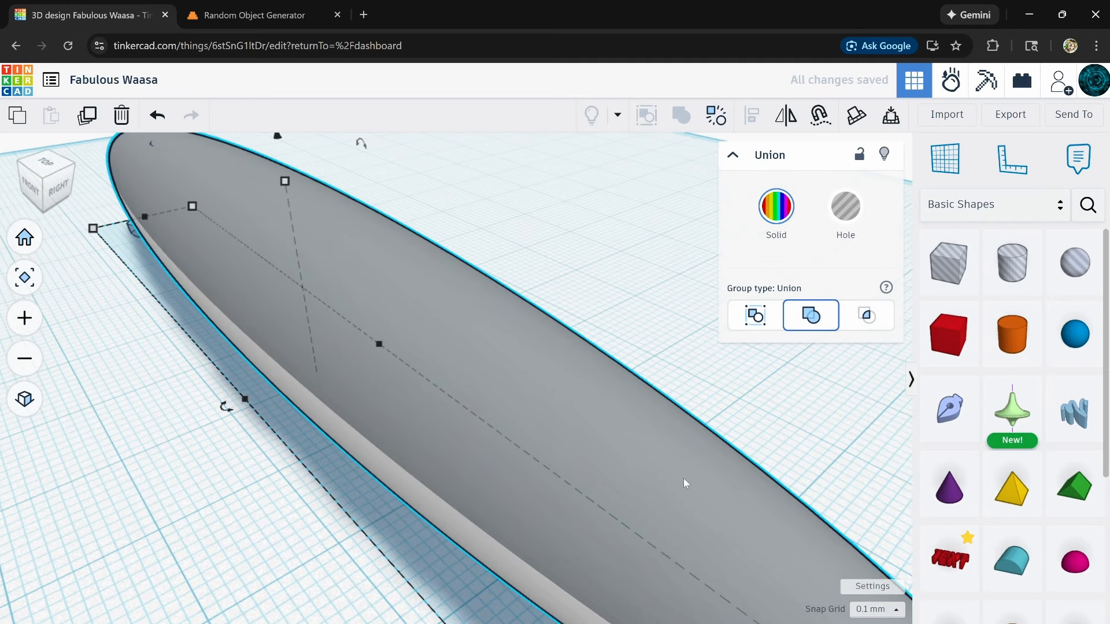
key(t)
scroll(686, 461, down, 5)
right_drag(525, 495, 623, 354)
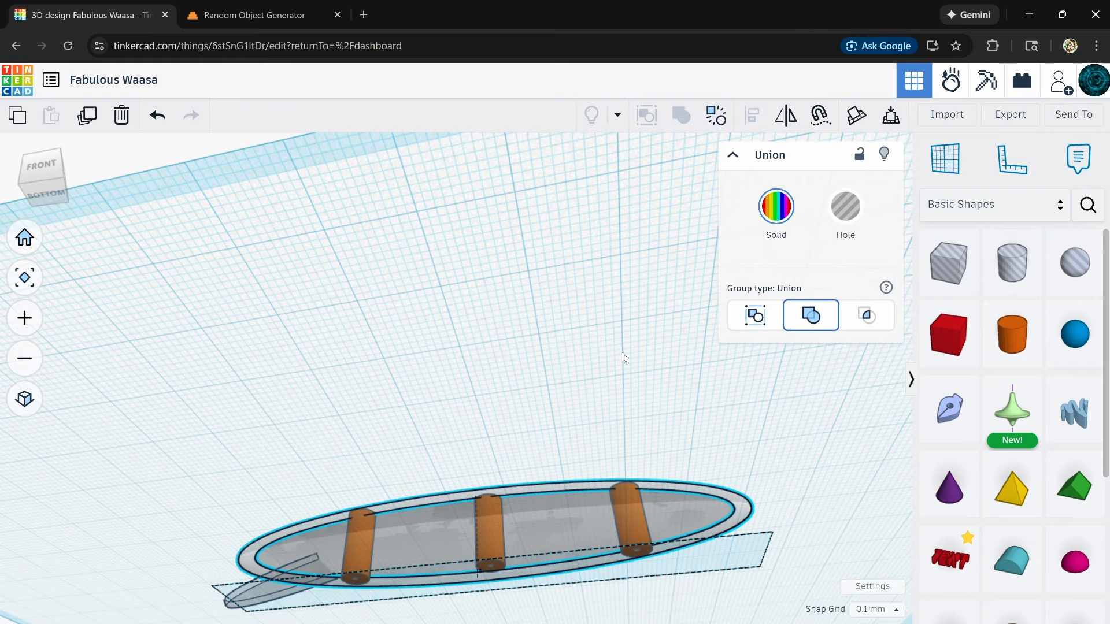
right_drag(624, 356, 653, 435)
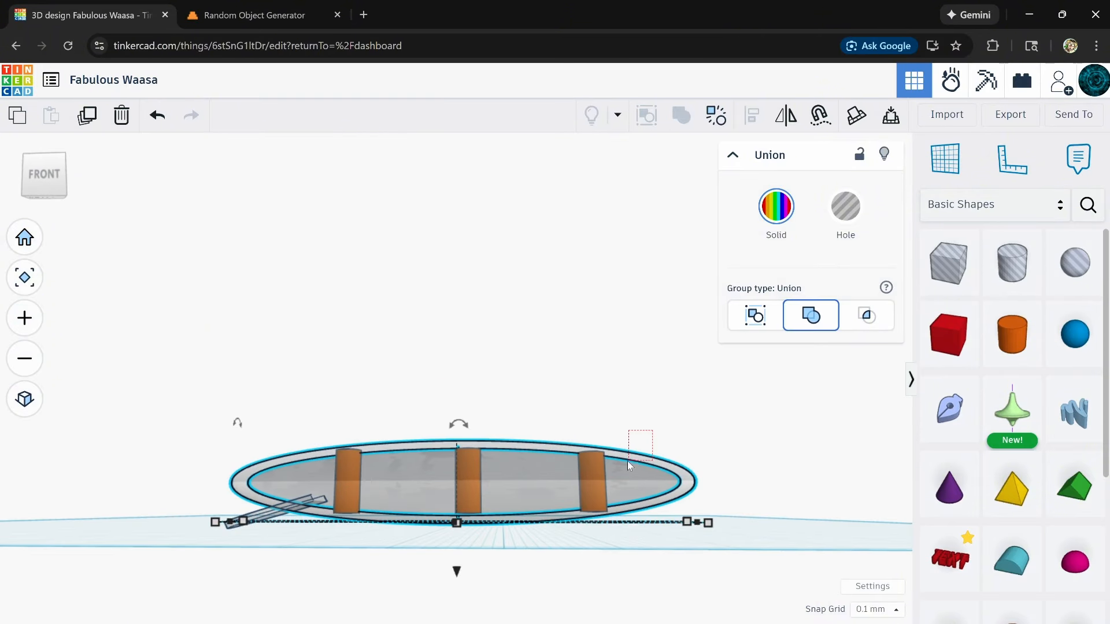
drag(628, 463, 627, 463)
scroll(515, 477, up, 8)
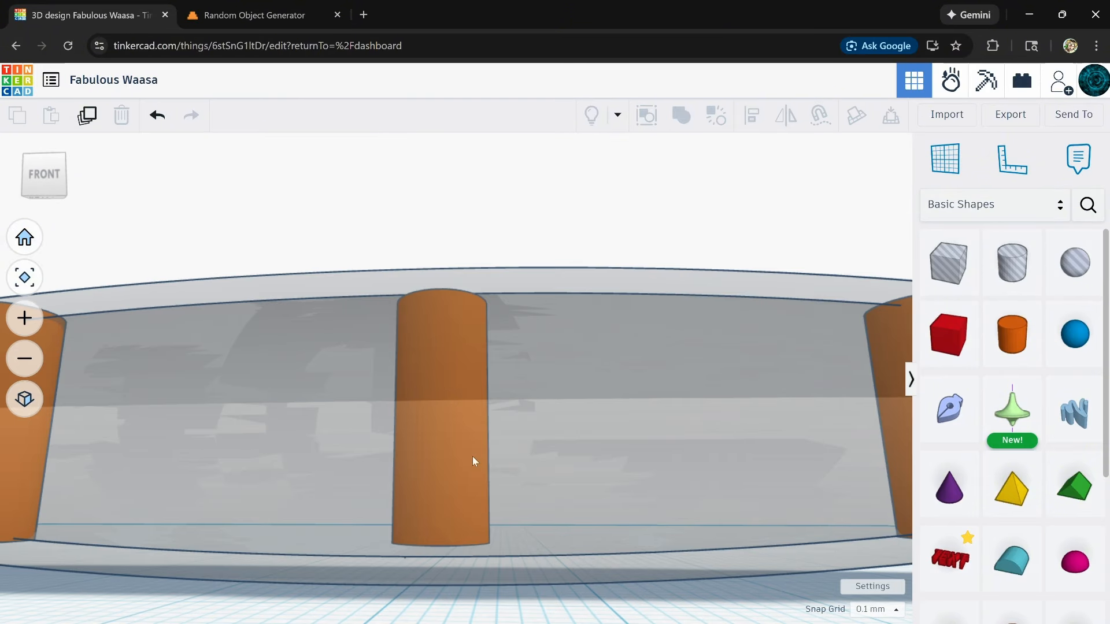
- Lower the middle orange tube so its top sits below the lure body's upper surface, and check its fit inside the body
drag(466, 265, 447, 324)
shift+click(525, 345)
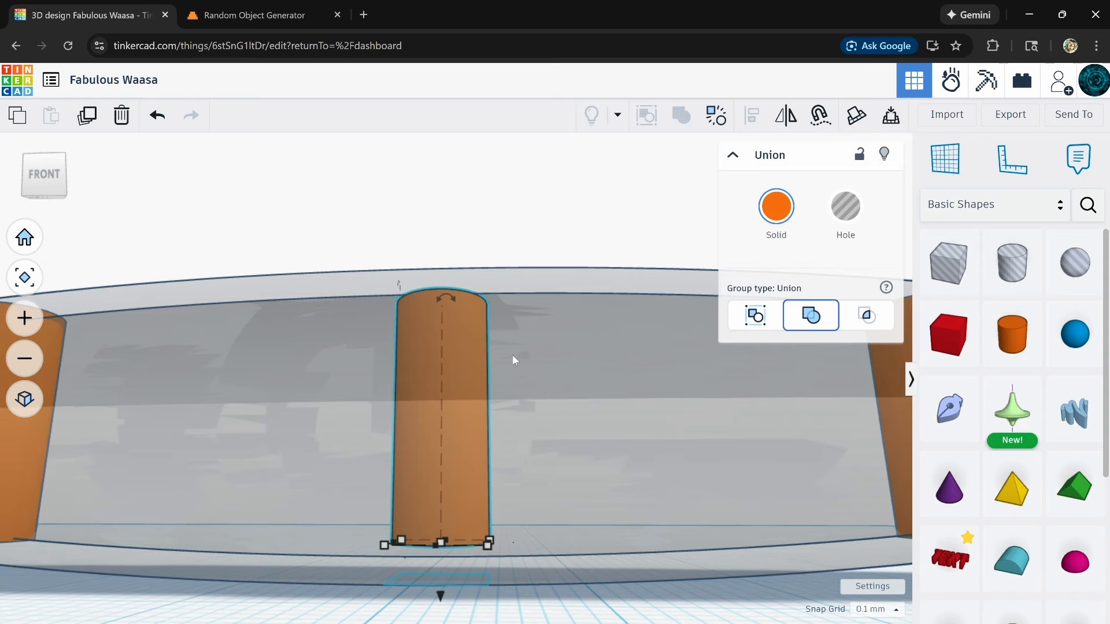
key(ctrl+Down)
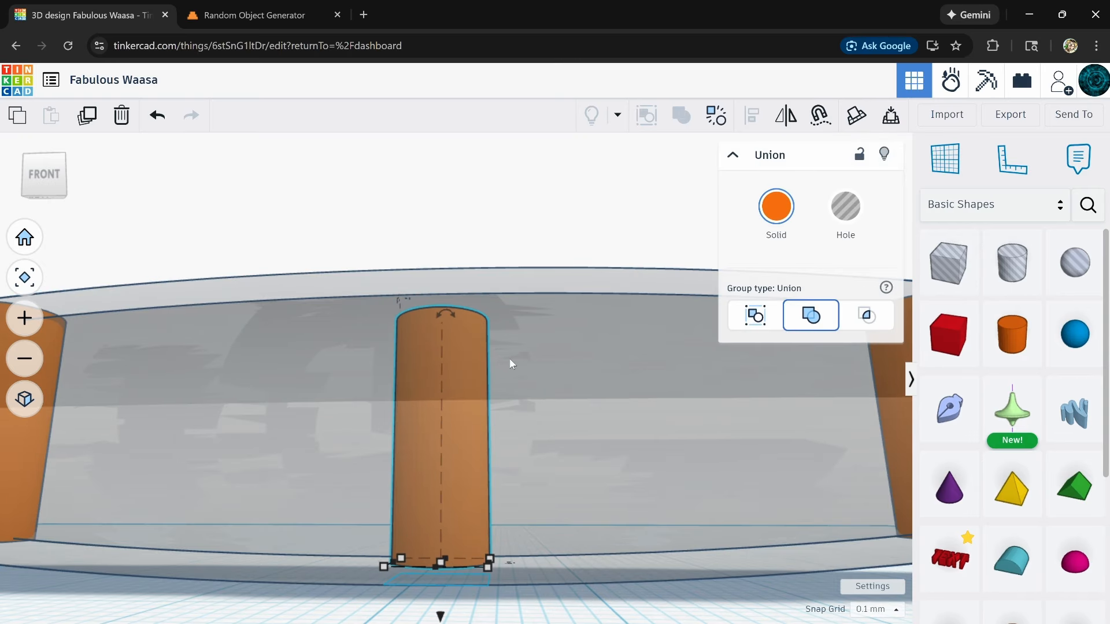
mouse_move(483, 334)
right_down()
mouse_move(457, 406)
mouse_move(441, 334)
mouse_move(479, 320)
right_up()
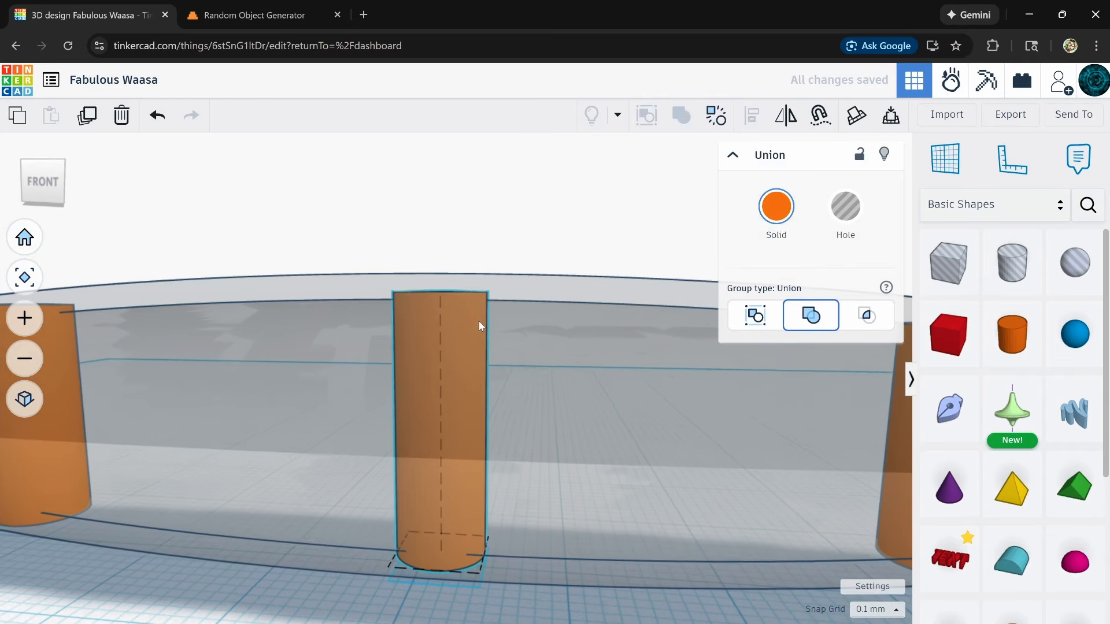
scroll(448, 404, down, 4)
right_drag(449, 410, 342, 359)
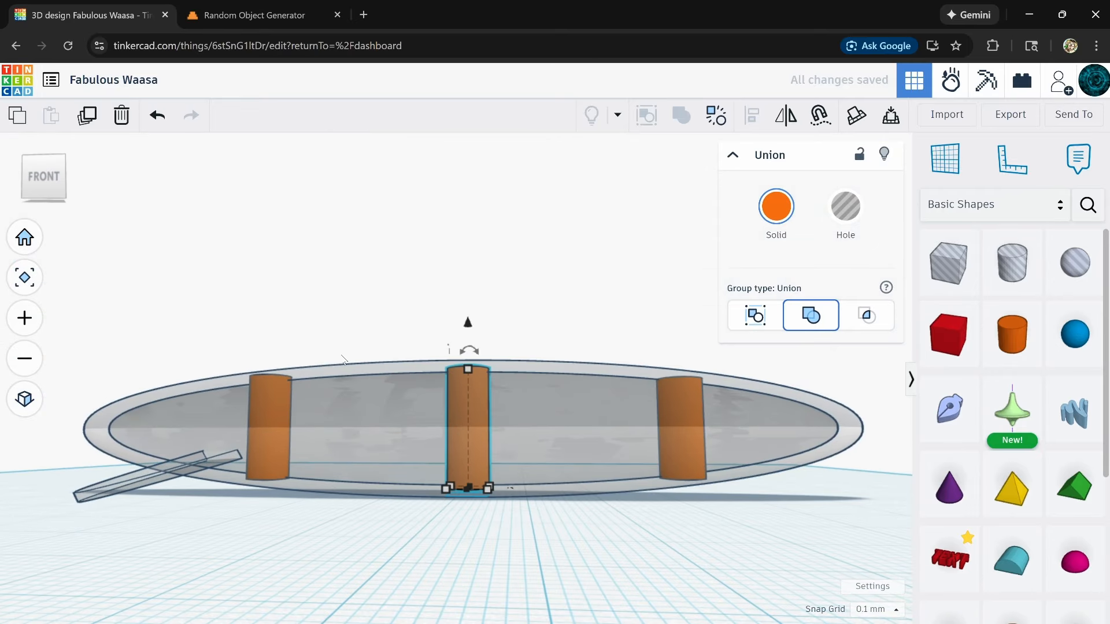
- Select all three orange tubes and ungroup them into separate solid cylinders and hole cylinders
click(224, 334)
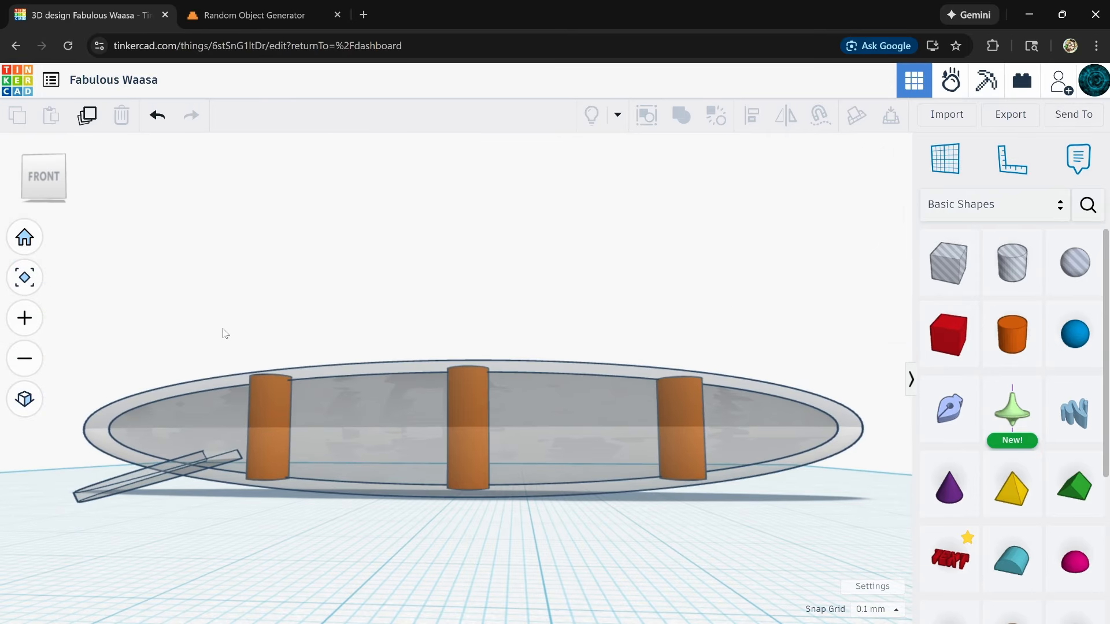
drag(223, 330, 713, 412)
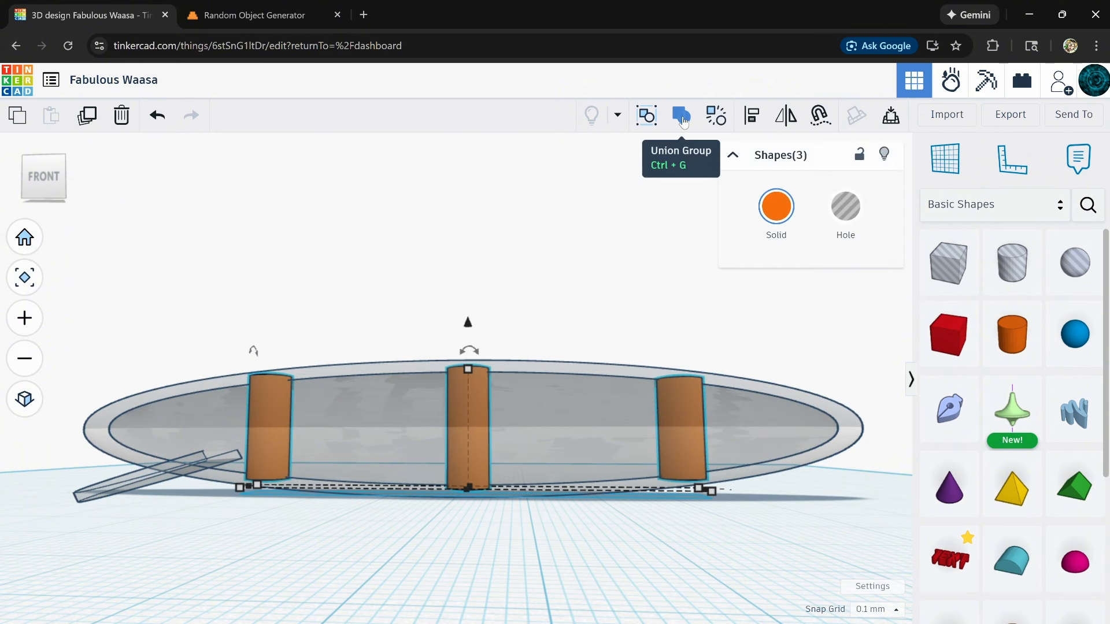
click(715, 118)
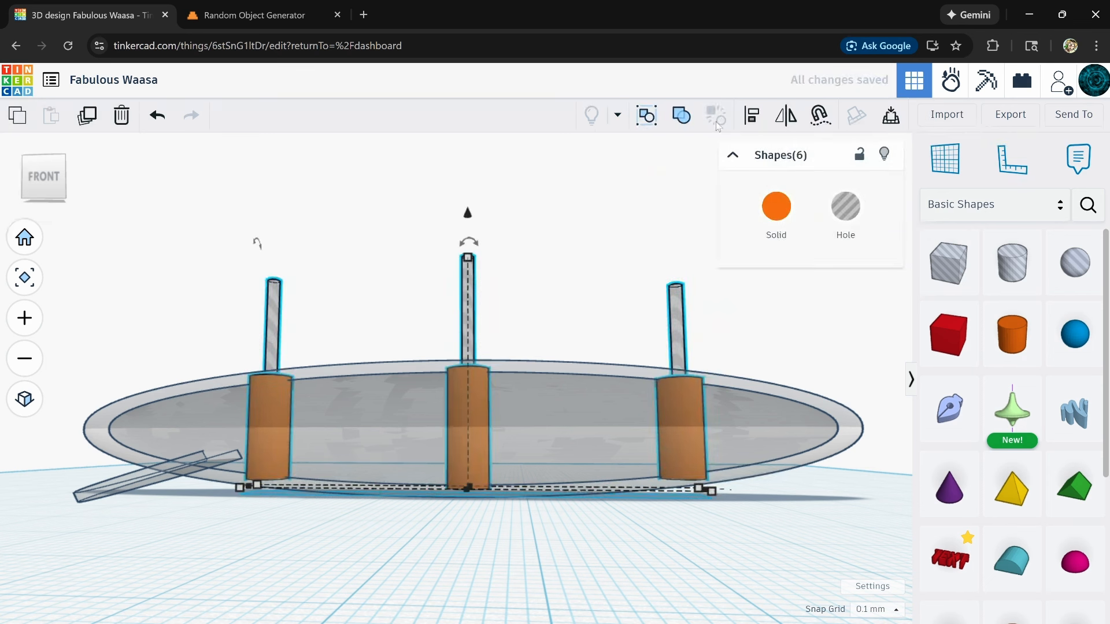
- Select the three thin hole cylinders and lower them together so they stick out both above and below the lure body
click(365, 245)
drag(237, 253, 700, 308)
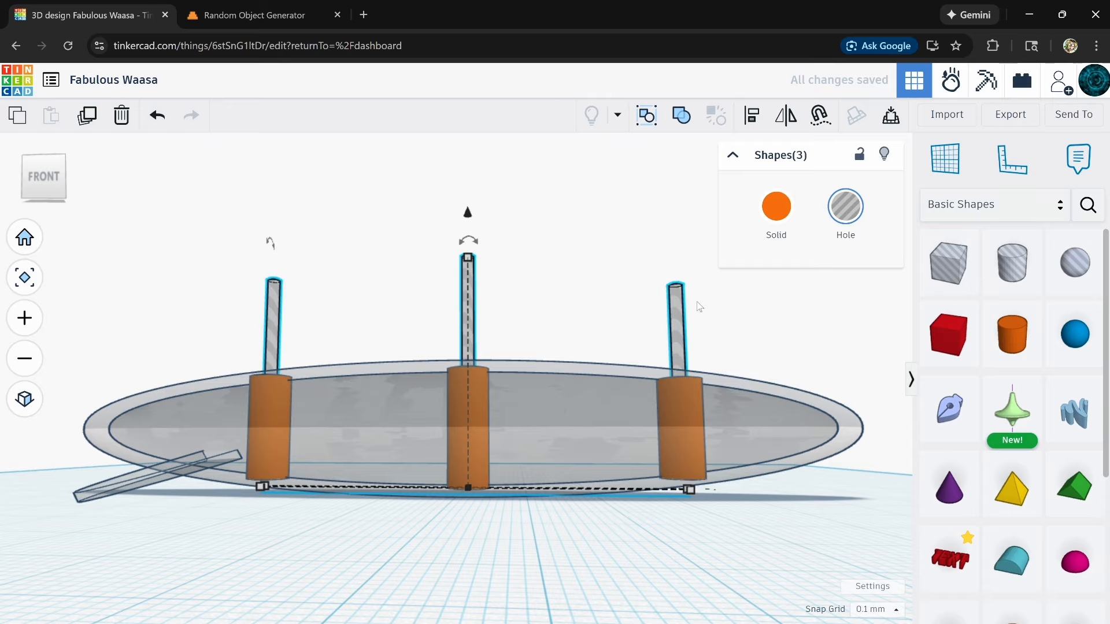
key(ctrl+Down)
key(ctrl+Down)
key(ctrl+Down)
key(ctrl+Down)
key(ctrl+Down)
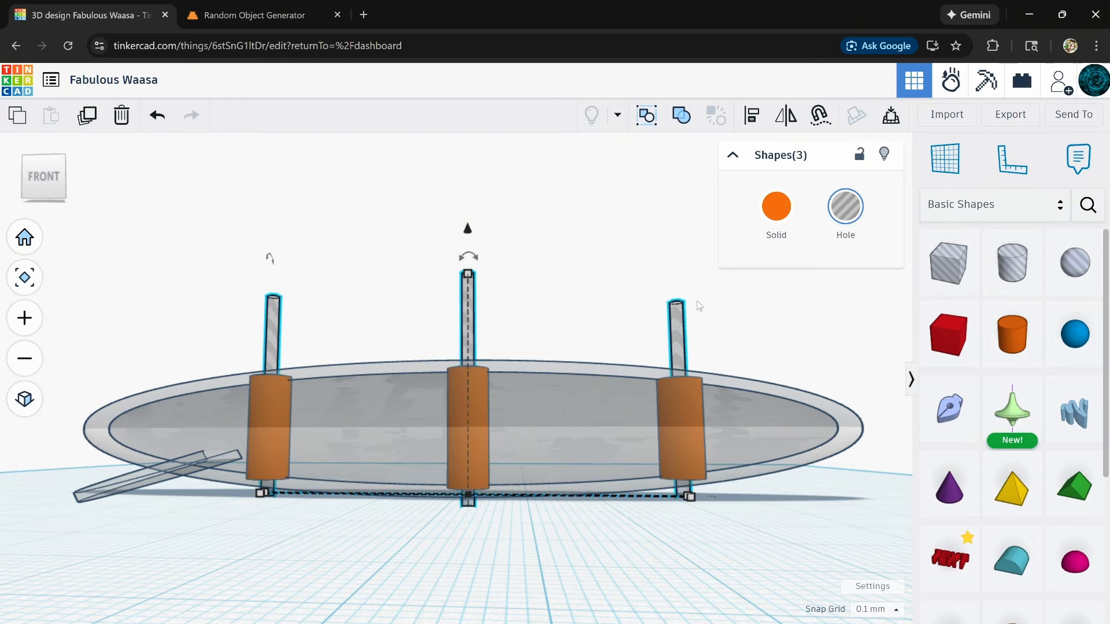
key(ctrl+Down)
key(ctrl+Down)
key(ctrl+Down)
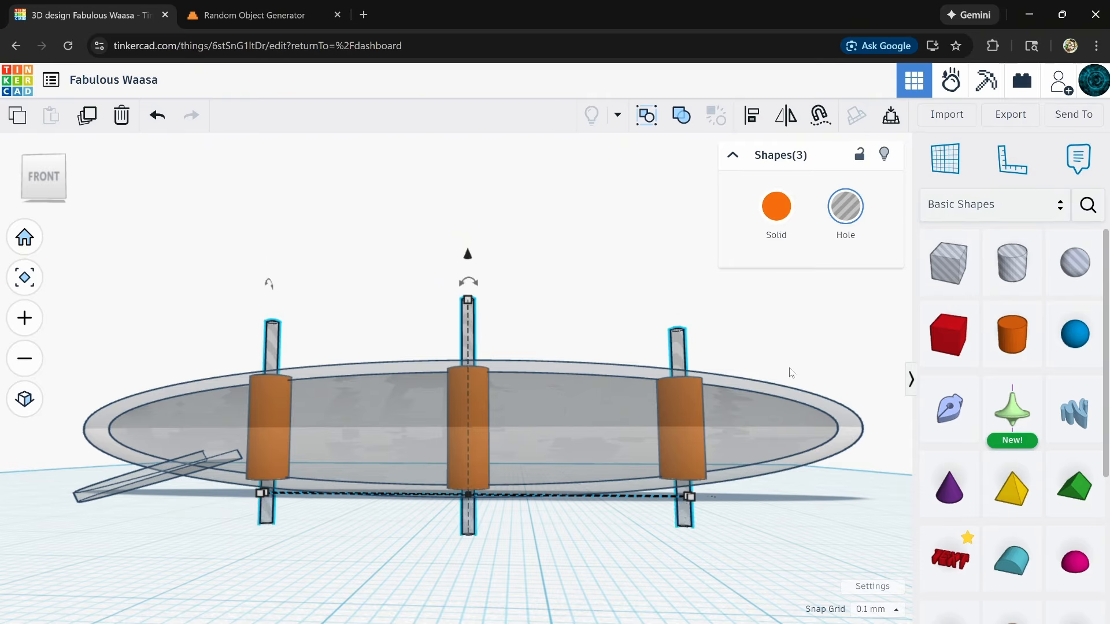
- Show the lure body as opaque and lower the middle hole cylinder until its top end is hidden inside the body
click(813, 409)
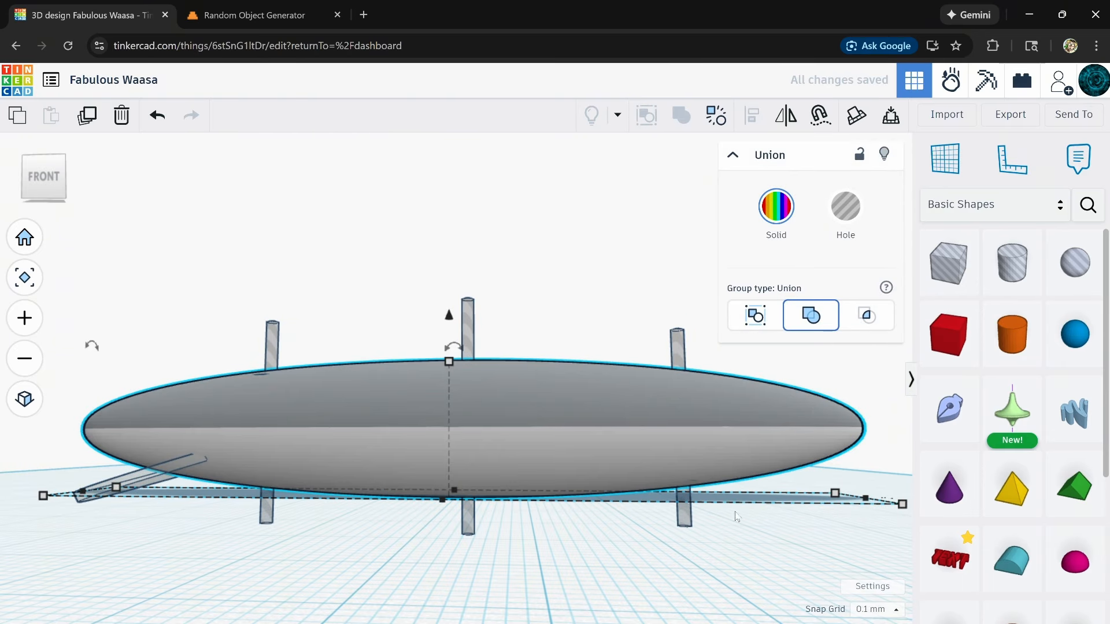
mouse_move(725, 552)
right_down()
mouse_move(656, 500)
mouse_move(723, 584)
mouse_move(722, 570)
right_up()
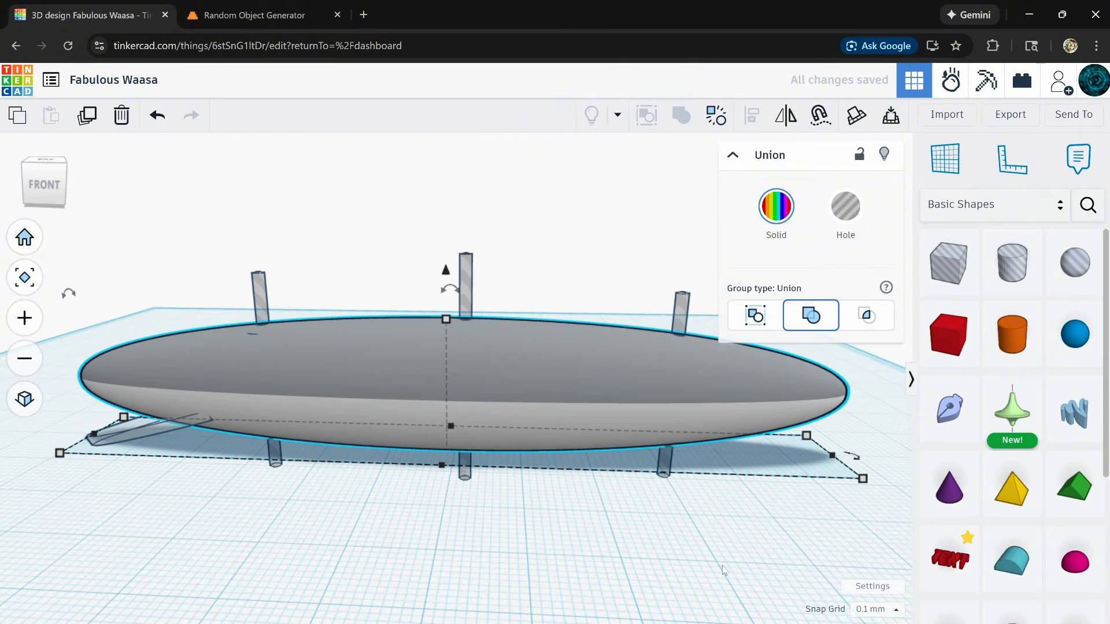
click(468, 265)
key(ctrl+Down)
key(ctrl+Down)
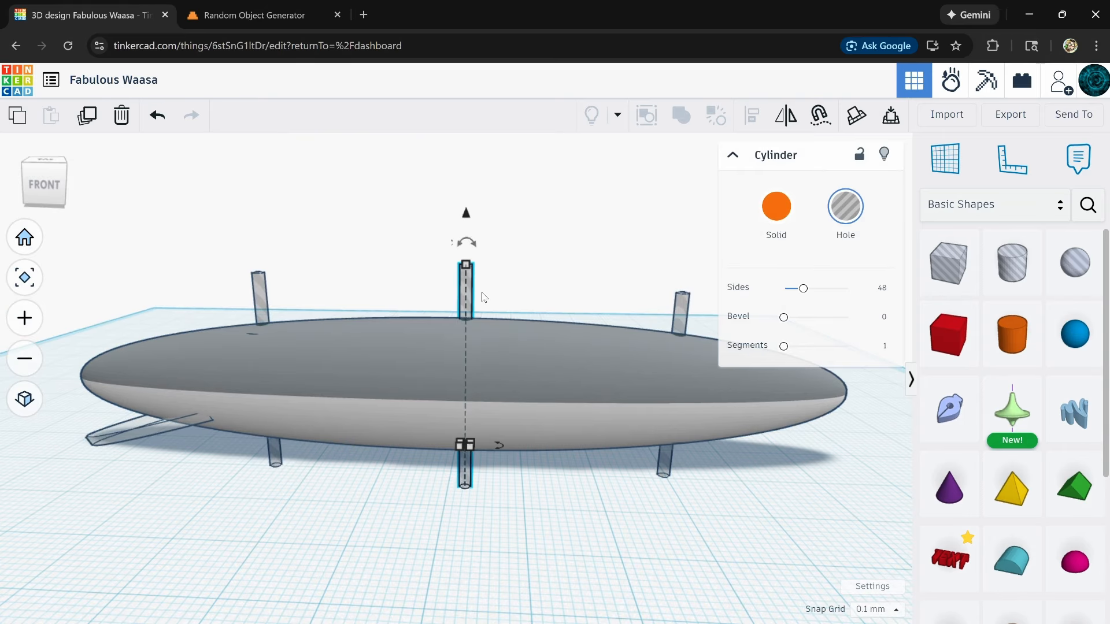
key(ctrl+Down)
key(ctrl+Down)
key(ctrl+Down)
key(ctrl+Down)
key(ctrl+Down)
key(ctrl+Down)
key(ctrl+Down)
key(ctrl+Down)
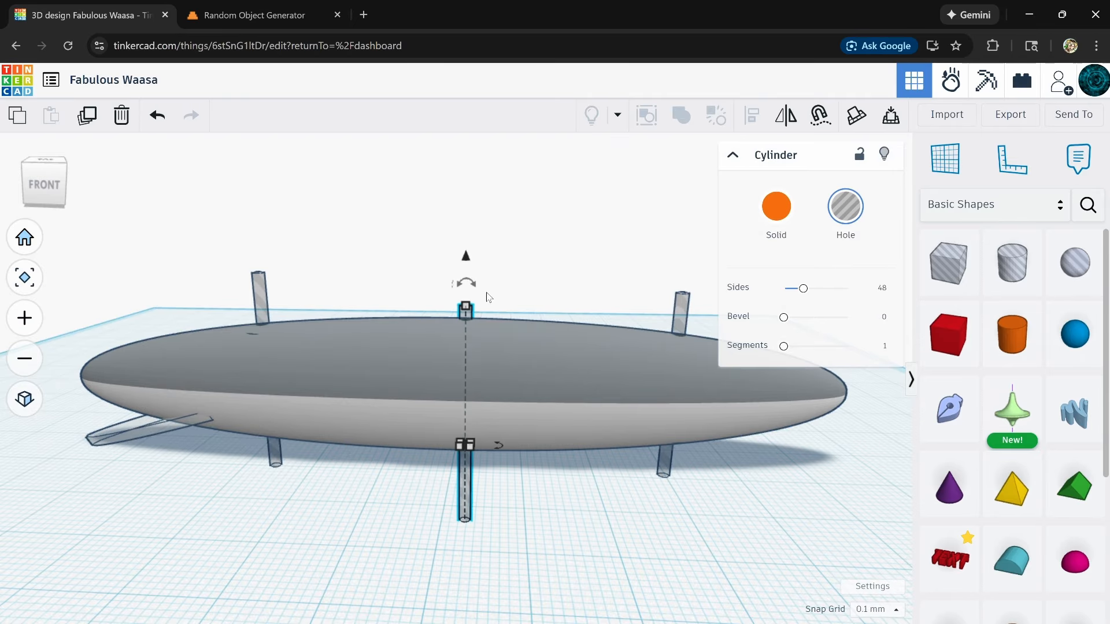
key(ctrl+Down)
key(ctrl+Down)
key(ctrl+Down)
key(ctrl+Down)
key(ctrl+Down)
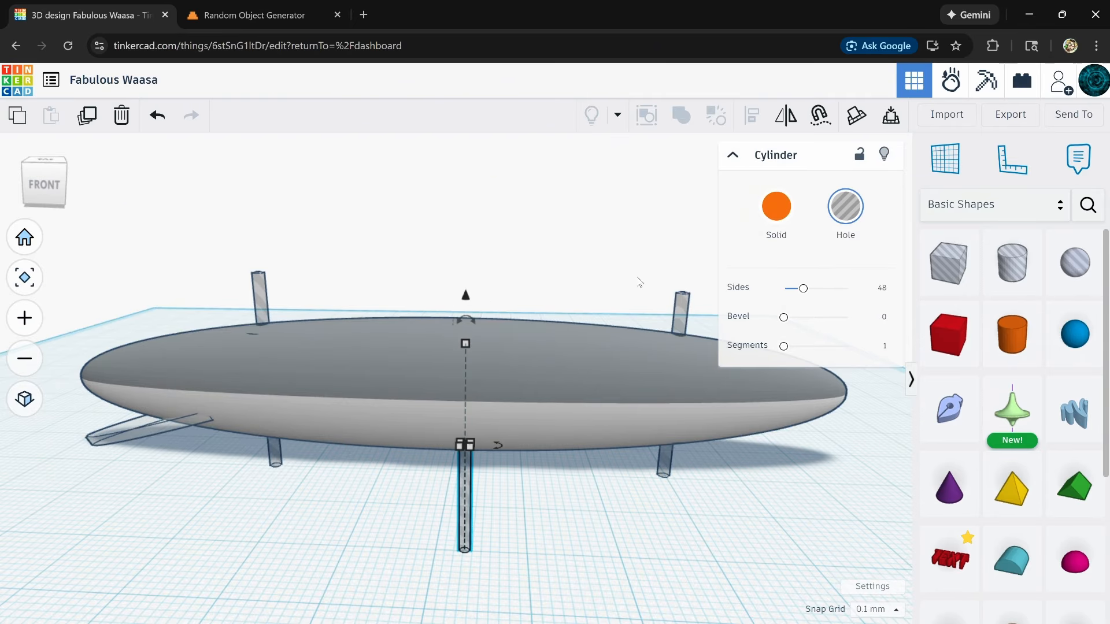
- Lower the tail-end hole cylinder until its top end no longer pokes through the lure body's upper surface
click(711, 311)
key(ctrl+Down)
key(ctrl+Down)
key(ctrl+Down)
key(ctrl+Down)
key(ctrl+Down)
key(ctrl+Down)
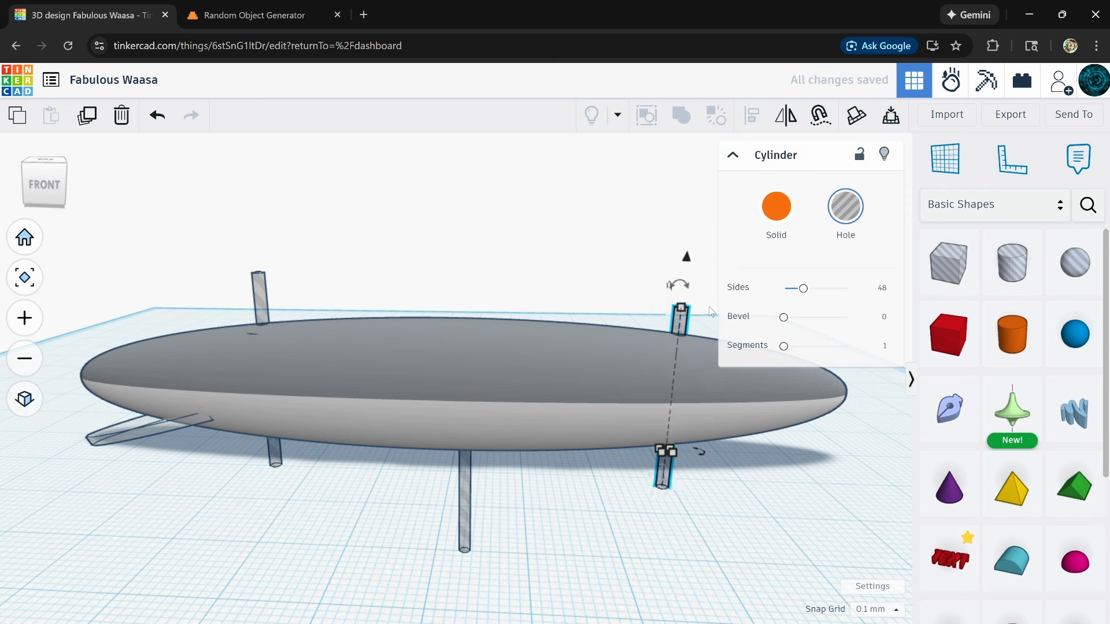
key(ctrl+Down)
key(ctrl+Down)
key(ctrl+Down)
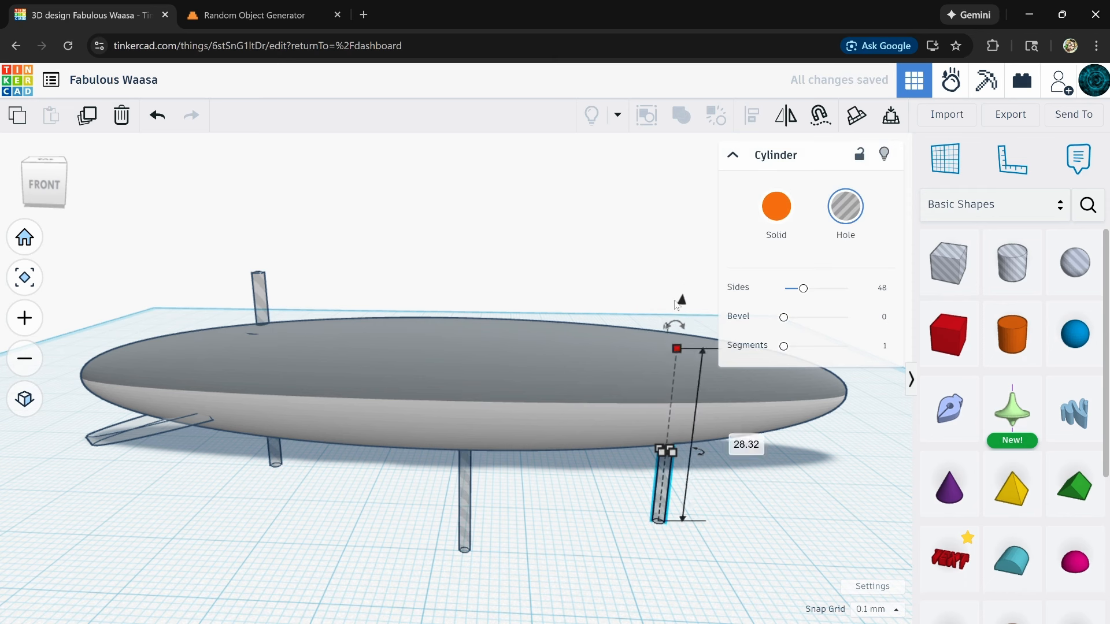
- Lower the nose-end hole cylinder until its top end sits below the body's upper surface, and check that nothing pokes through
click(317, 271)
key(ctrl+Down)
key(ctrl+Down)
key(ctrl+Down)
key(ctrl+Down)
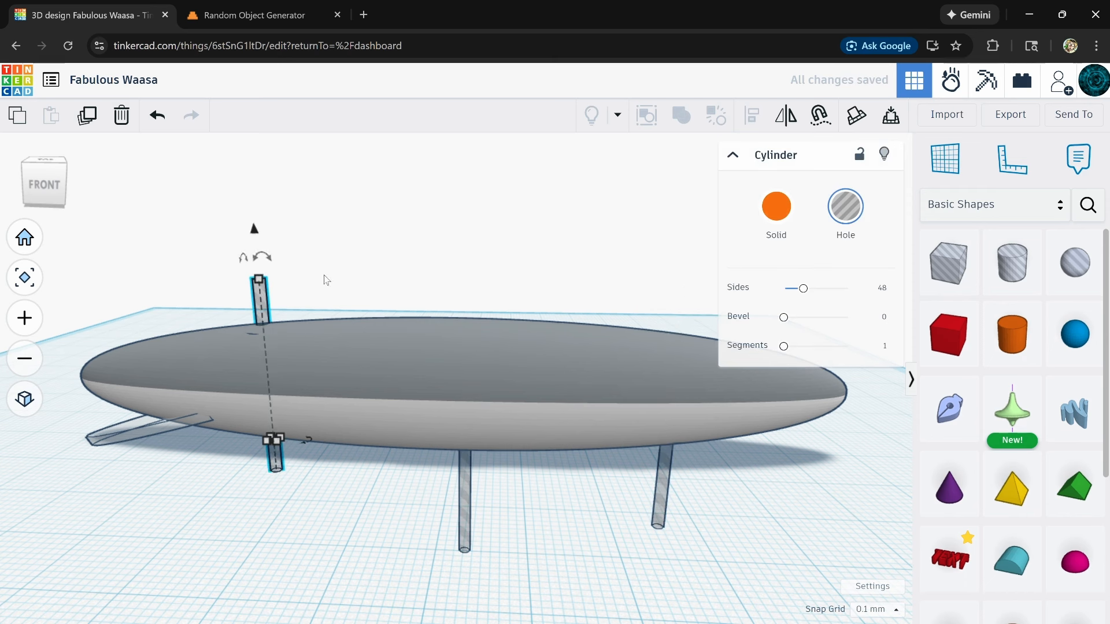
key(ctrl+Down)
key(ctrl+Down)
key(ctrl+Down)
key(ctrl+Down)
key(ctrl+Down)
key(ctrl+Down)
key(ctrl+Down)
key(ctrl+Down)
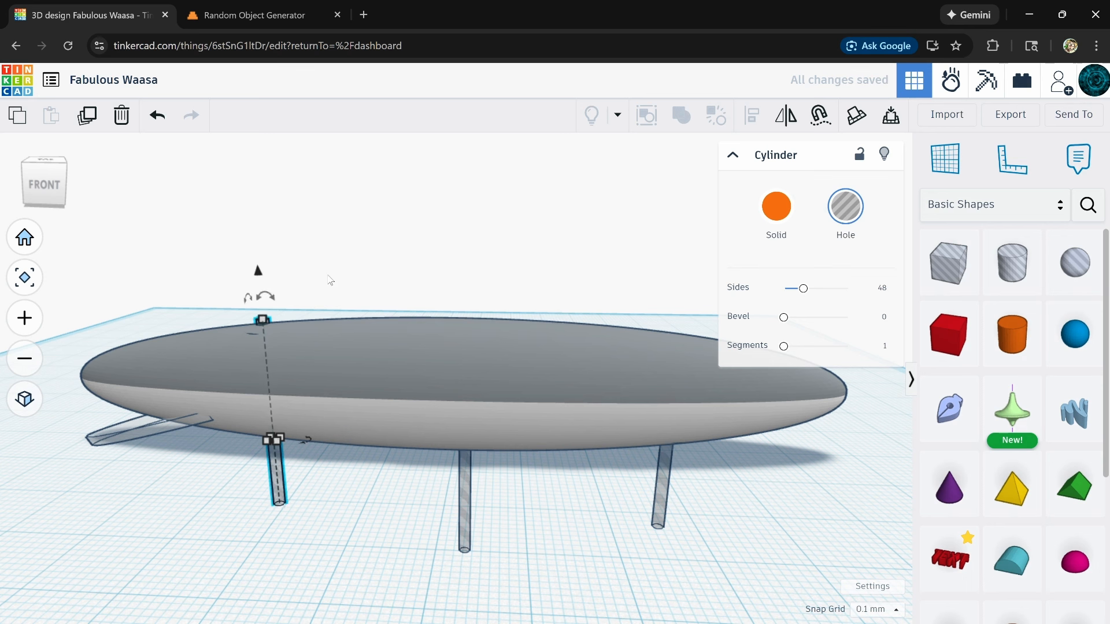
key(ctrl+Down)
key(ctrl+Down)
right_drag(533, 287, 404, 245)
scroll(403, 246, up, 10)
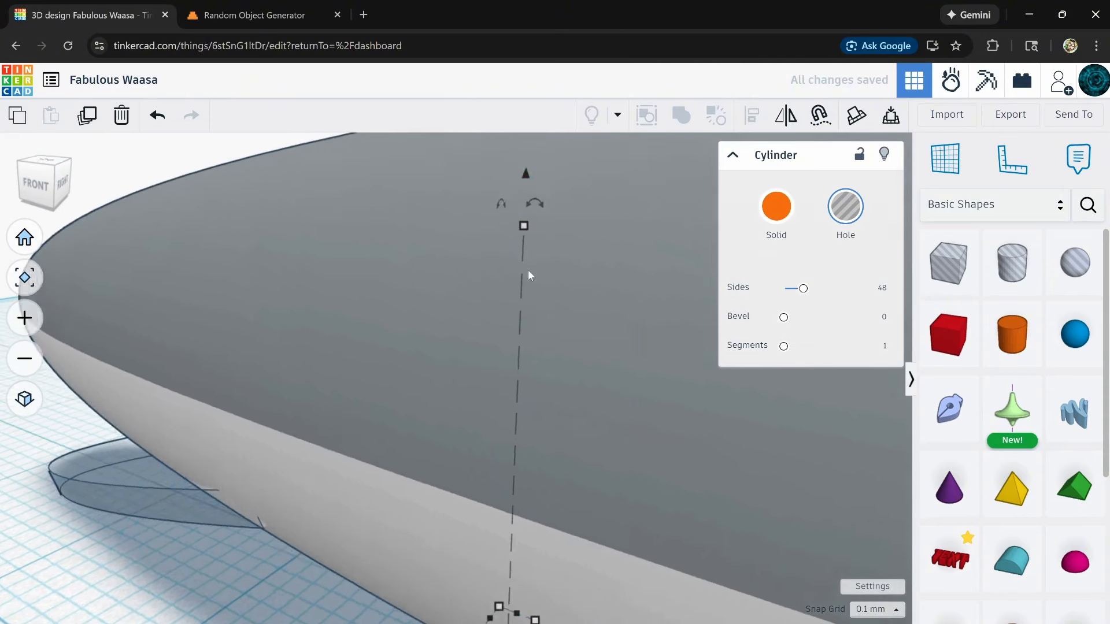
scroll(529, 272, down, 10)
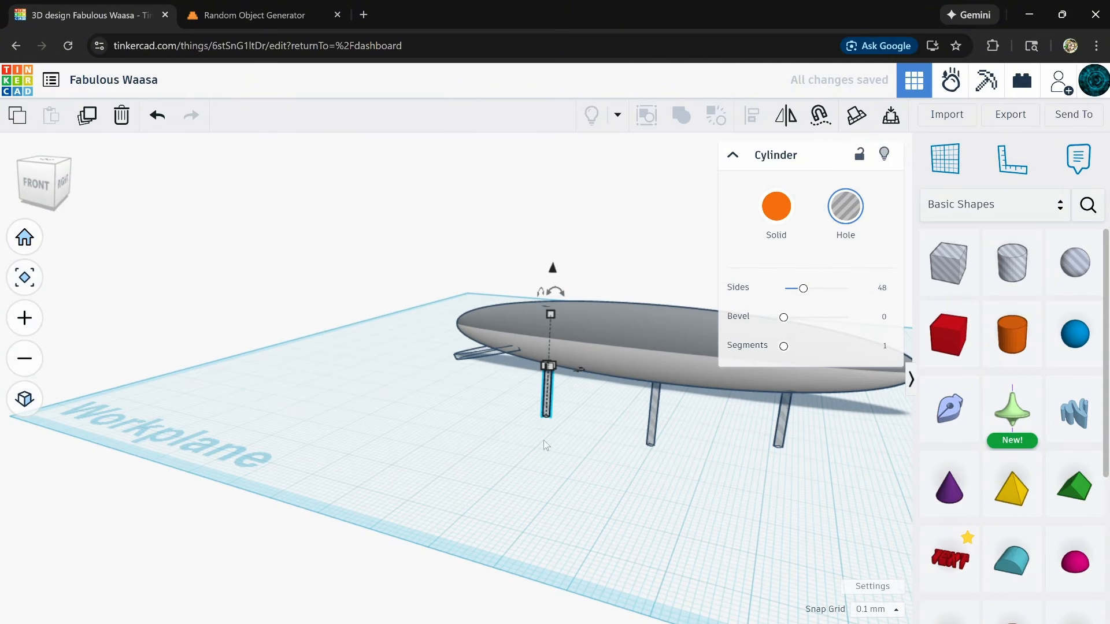
right_drag(544, 441, 622, 455)
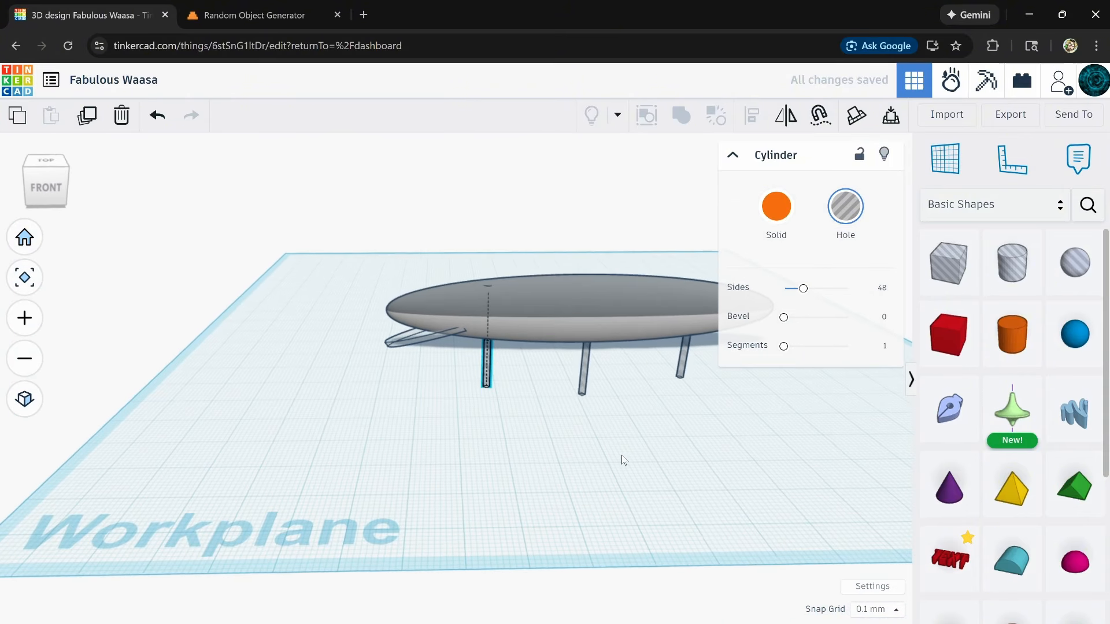
- Make the lure body transparent again and check the nose-end orange tube together with its hole cylinder
click(556, 287)
key(t)
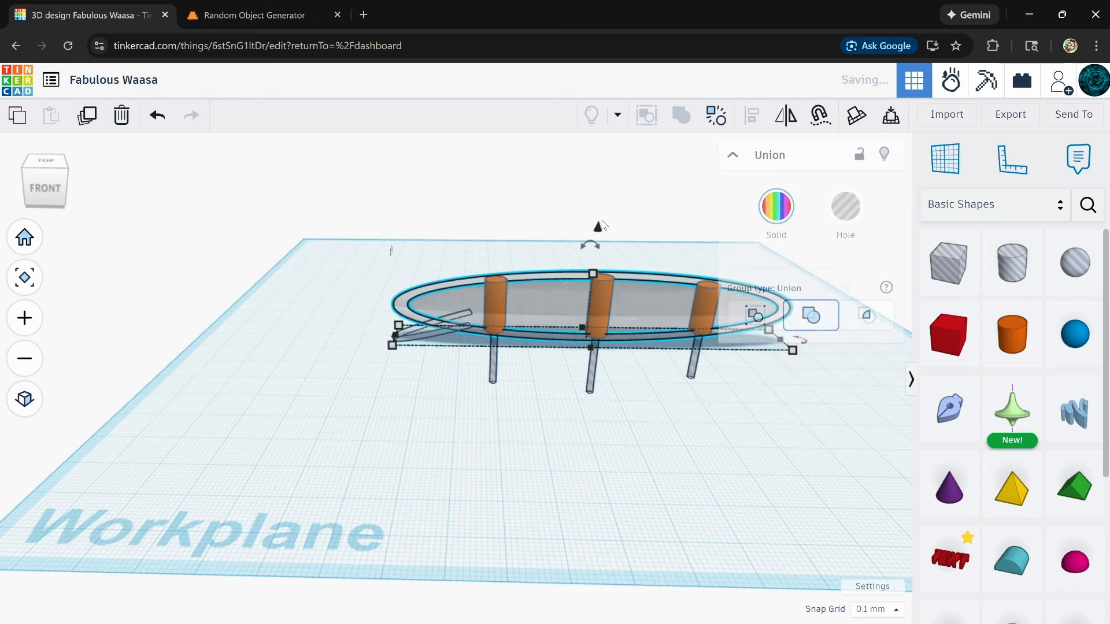
scroll(515, 257, up, 5)
right_drag(541, 287, 515, 243)
drag(512, 240, 471, 283)
click(454, 414)
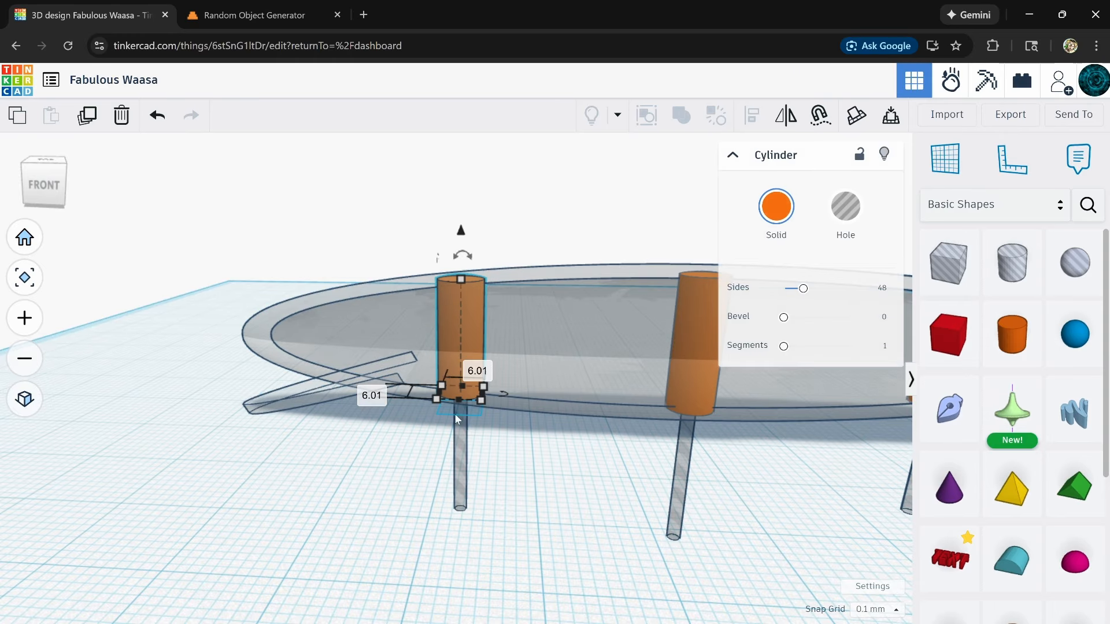
shift+click(460, 435)
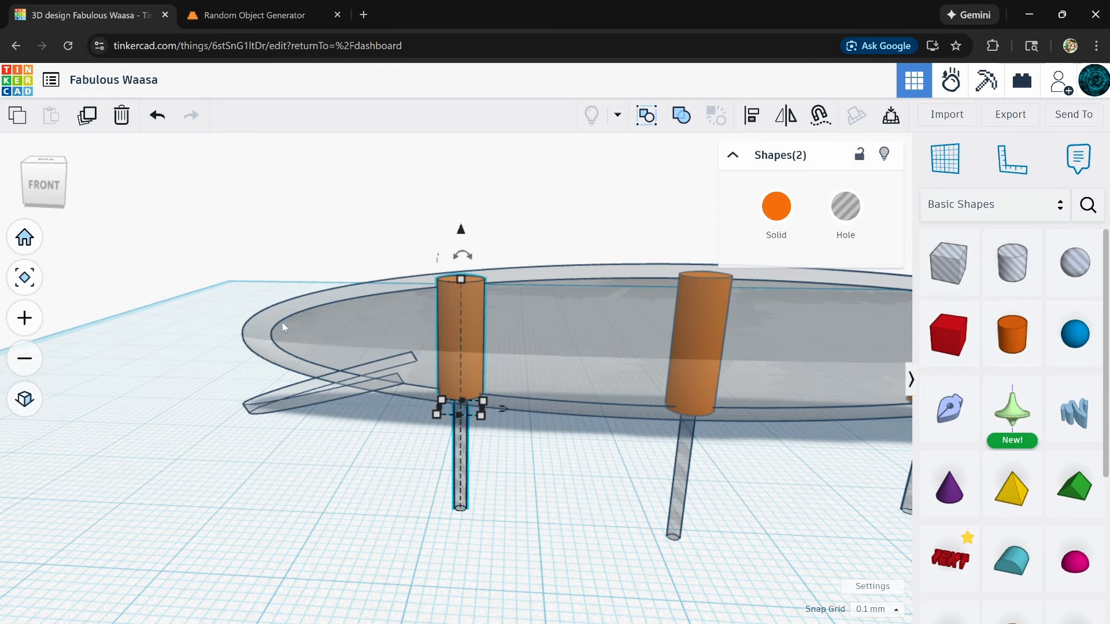
click(432, 476)
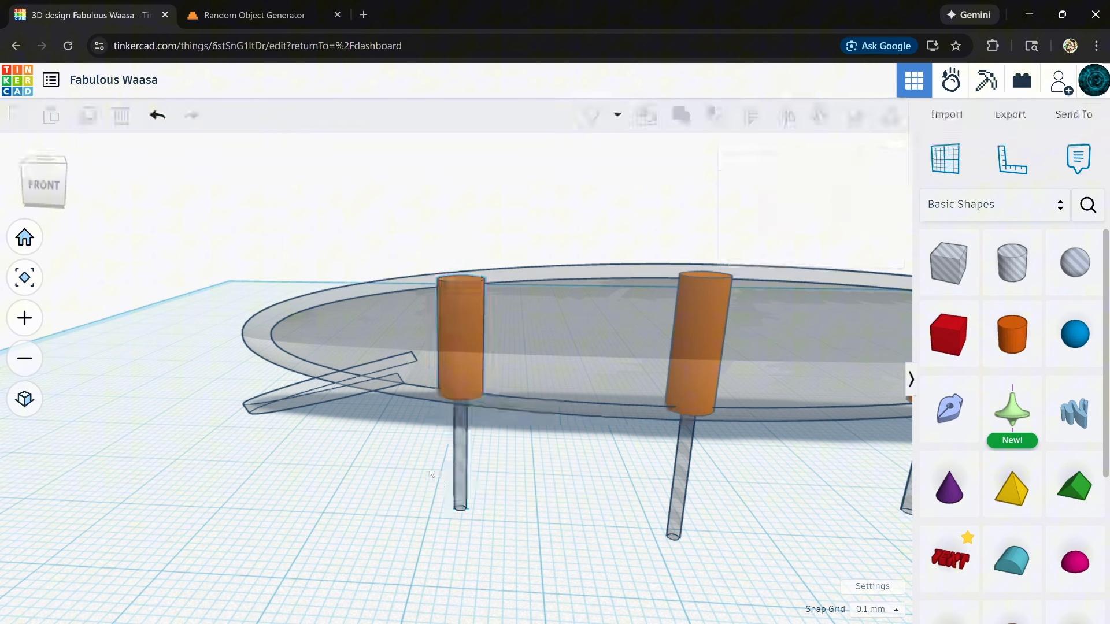
- Duplicate the nose-end hole cylinder and move the copy out past the lure's nose, clear of the body
click(468, 473)
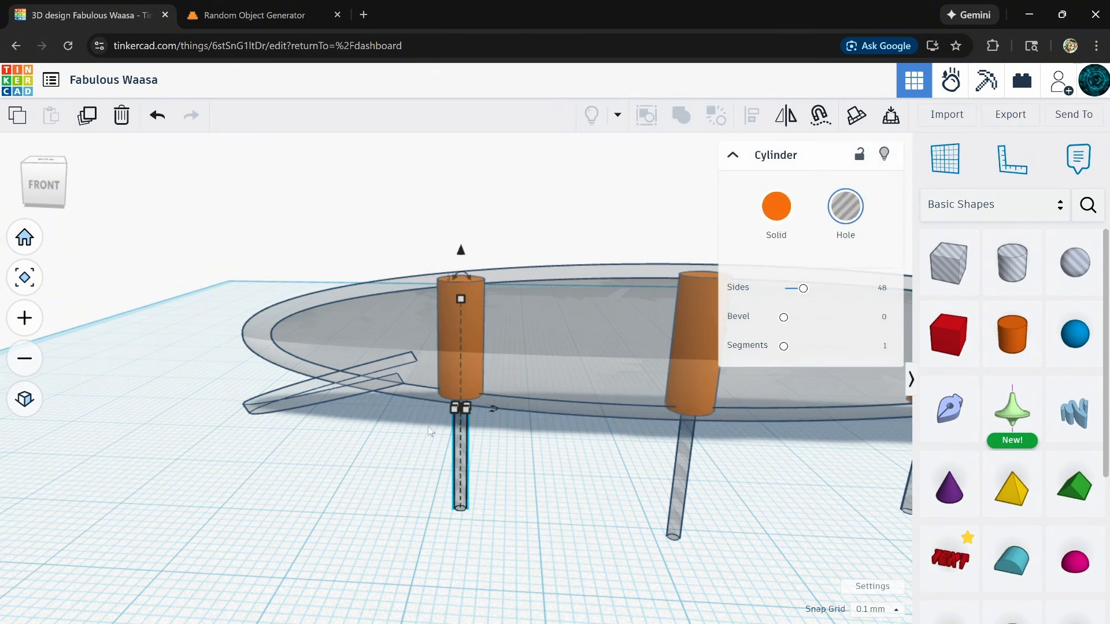
click(87, 117)
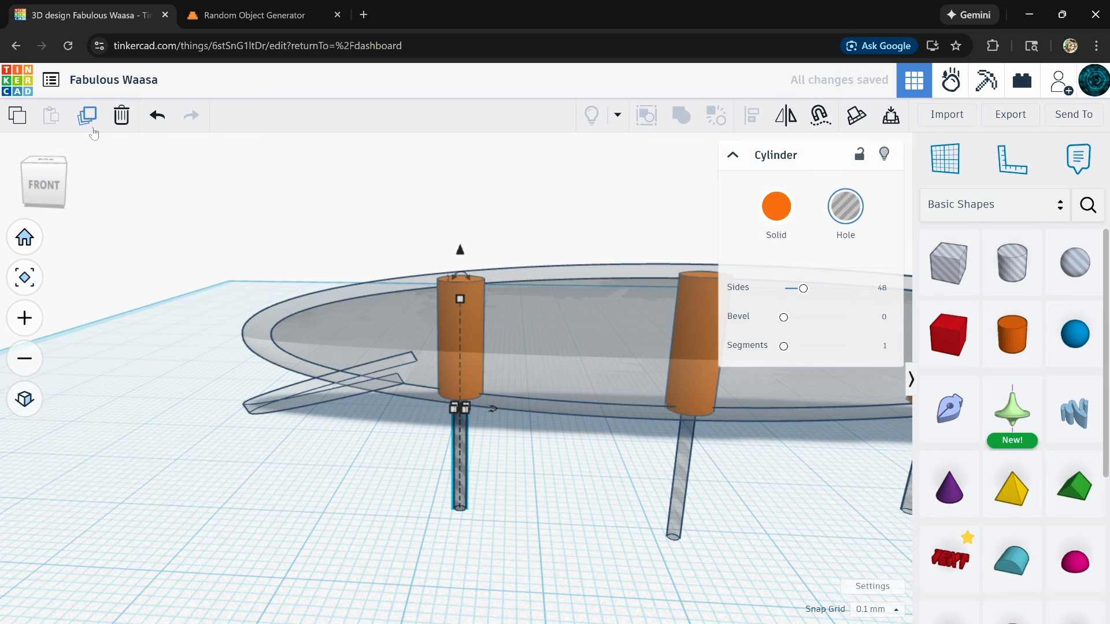
key(Left)
key(Left)
key(Left)
key(Left)
key(Left)
key(Left)
key(Left)
key(Left)
key(Left)
key(Left)
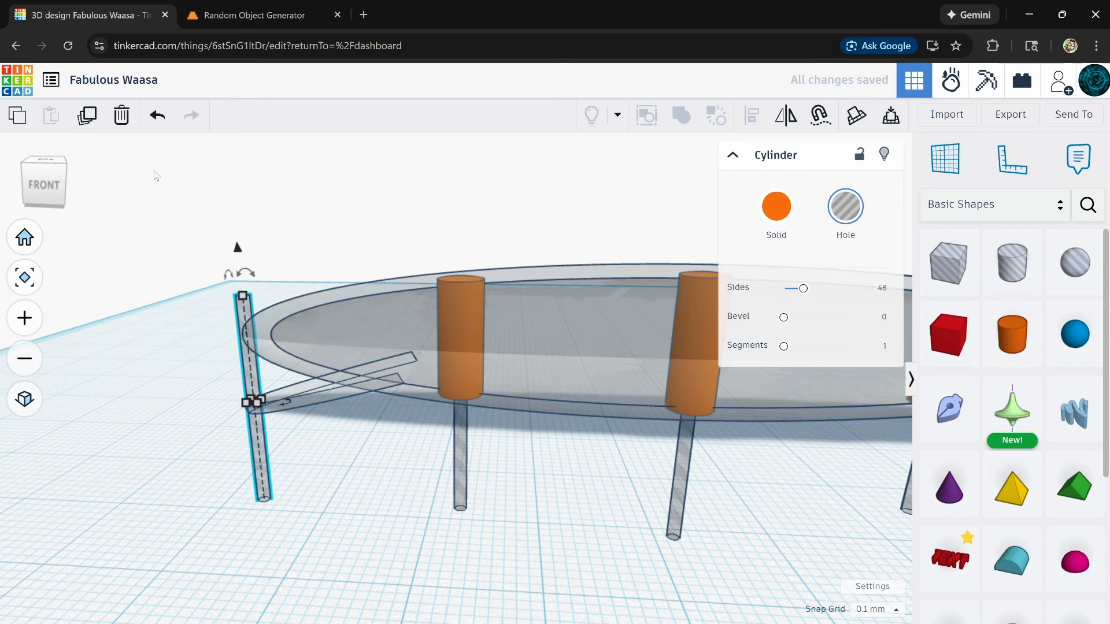
key(Left)
key(Left)
key(Left)
key(Left)
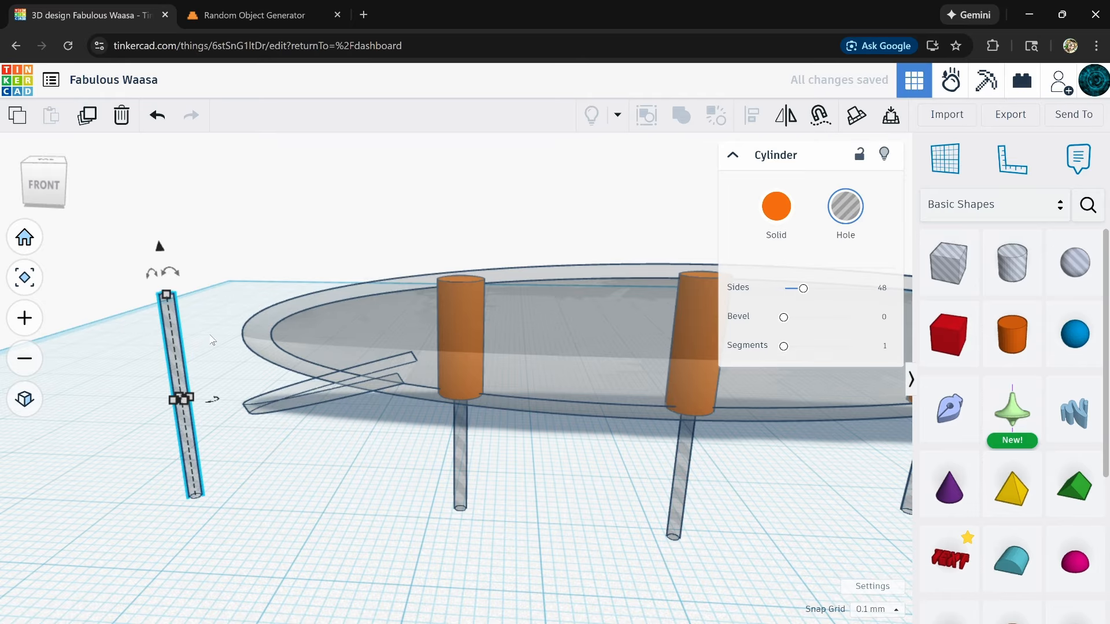
scroll(262, 349, down, 3)
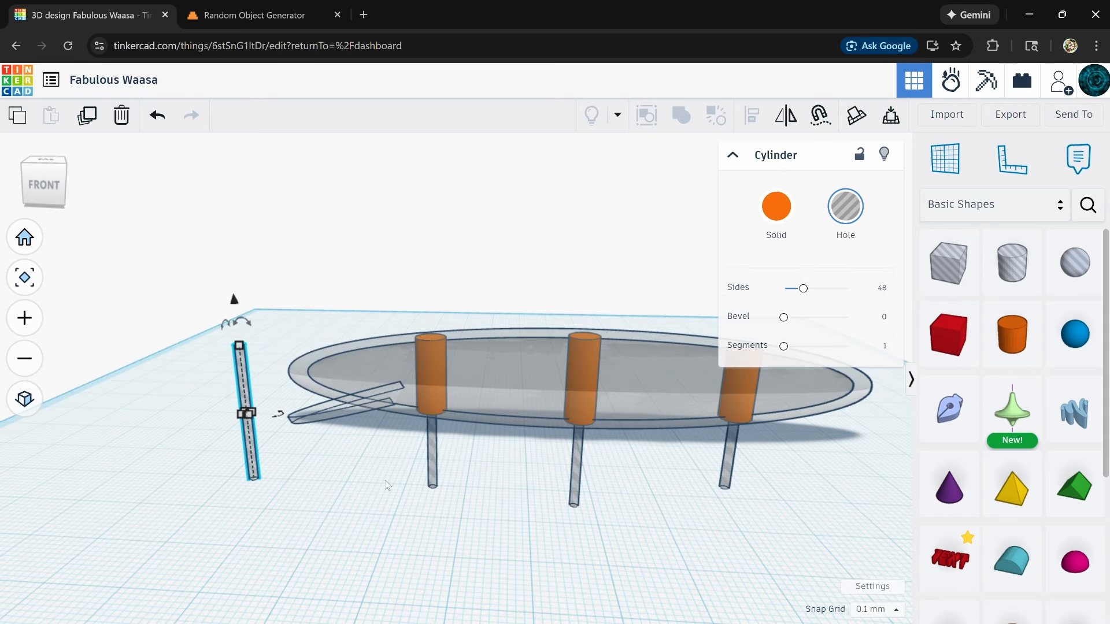
- Select the transparent lure body and examine from above how the tubes and hole cylinders sit in it
click(480, 411)
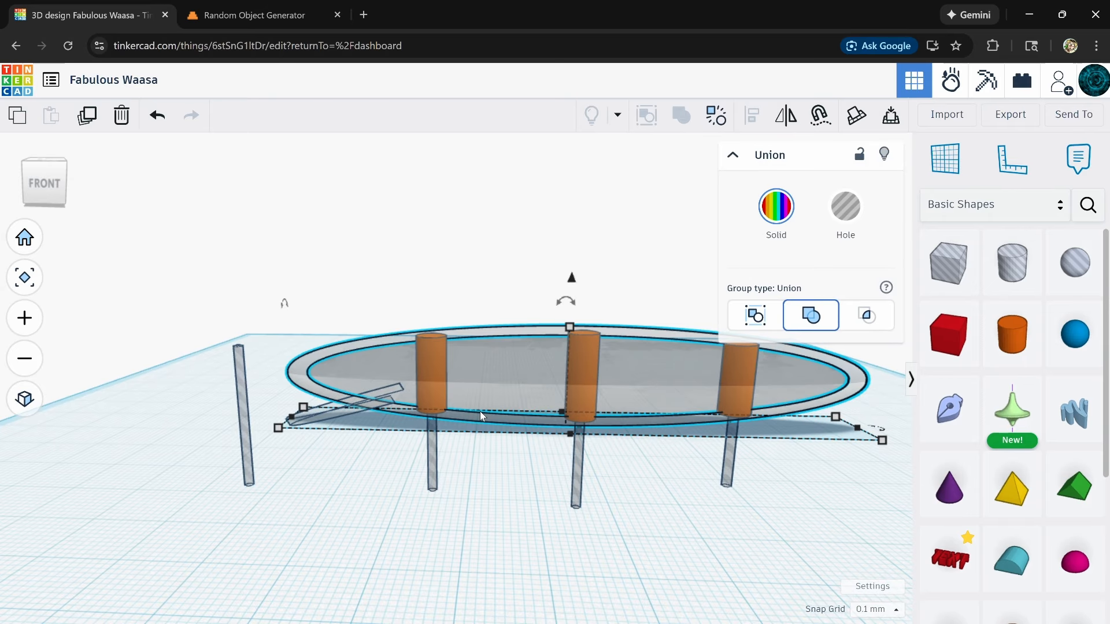
right_drag(477, 409, 511, 400)
scroll(515, 361, up, 5)
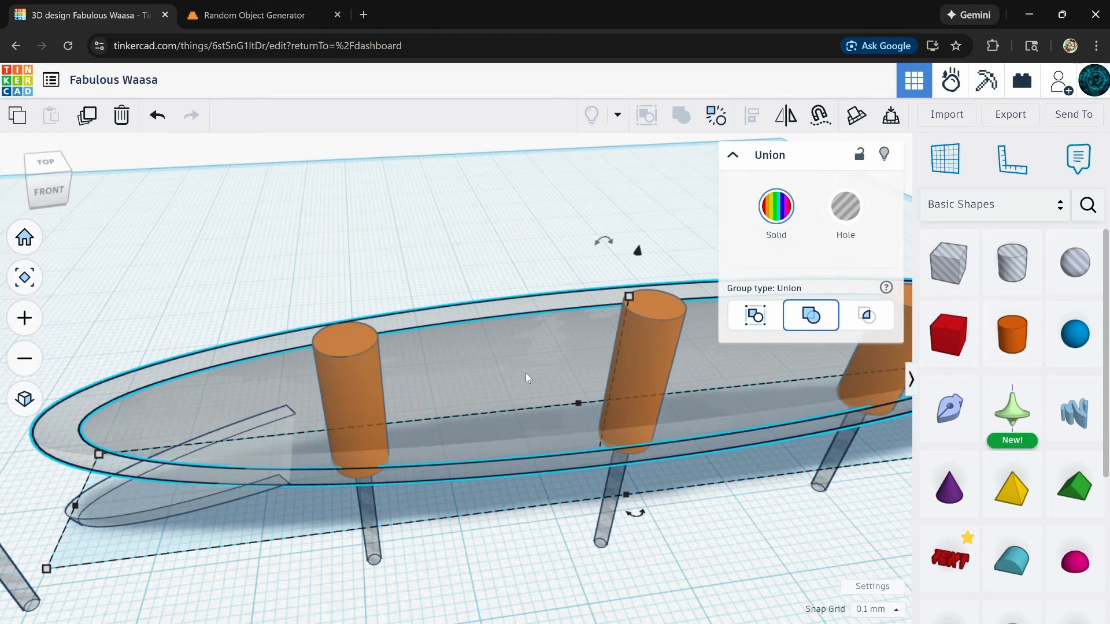
scroll(521, 393, up, 3)
scroll(525, 432, down, 5)
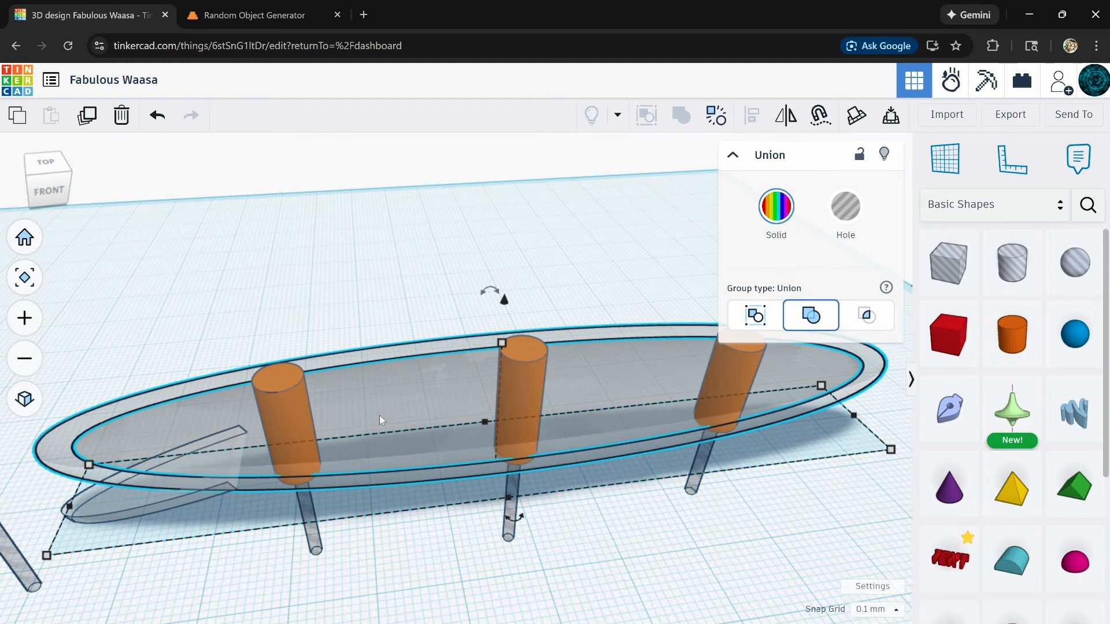
scroll(582, 399, down, 3)
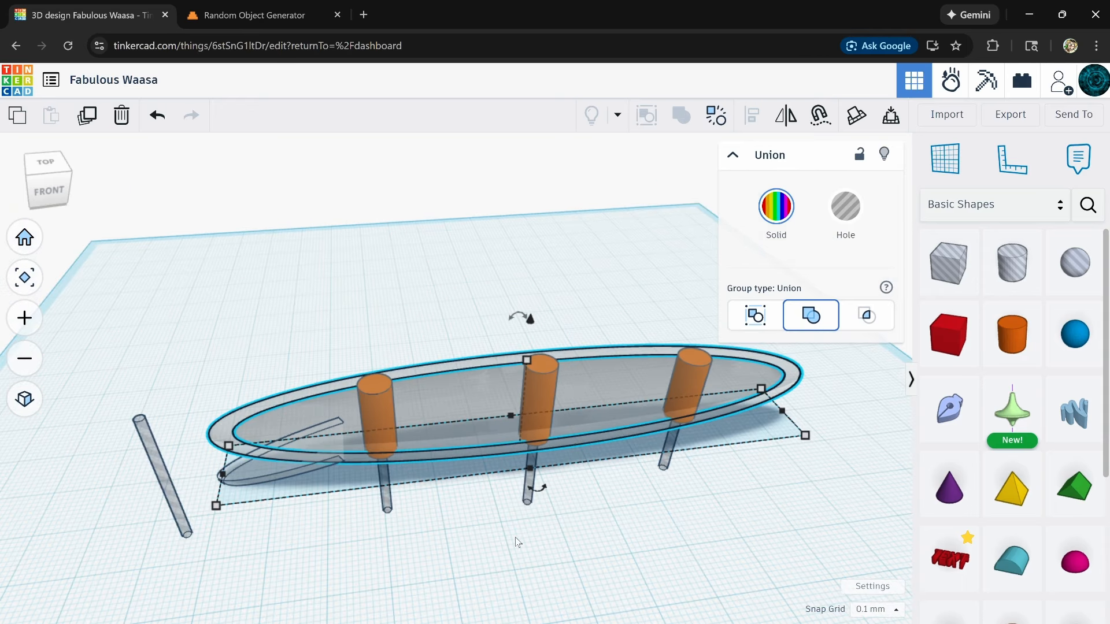
- Group the lure body, its orange tubes and the three hole cylinders below into one union
right_drag(517, 537, 729, 479)
right_drag(803, 510, 311, 383)
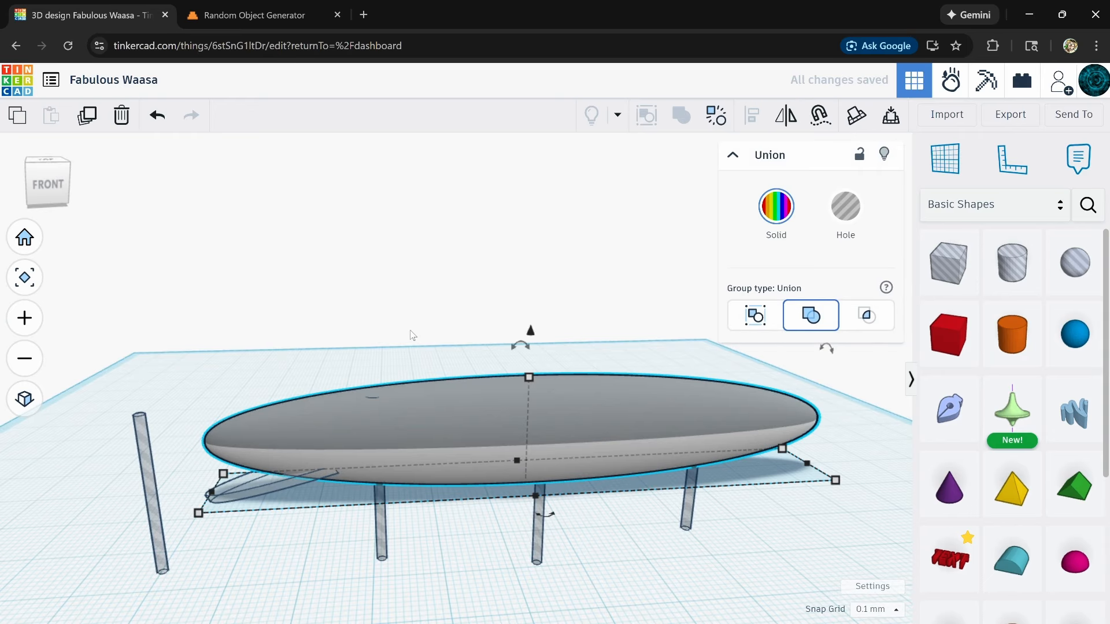
drag(369, 345, 753, 537)
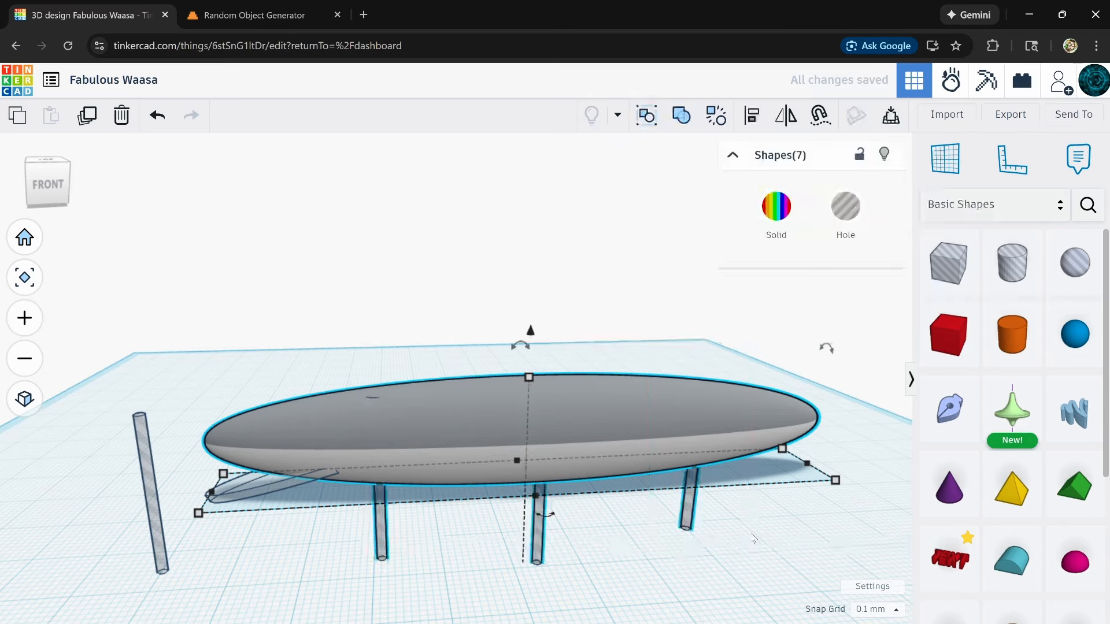
click(682, 118)
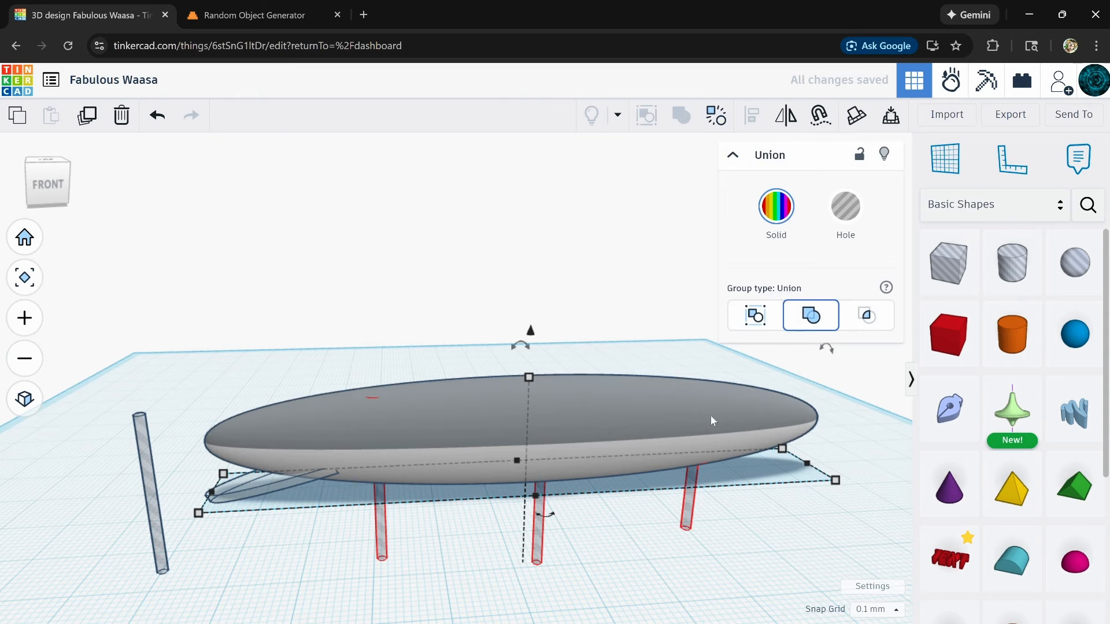
- Examine the bored holes on the underside of the lure body and its outer surface
right_drag(739, 571, 670, 545)
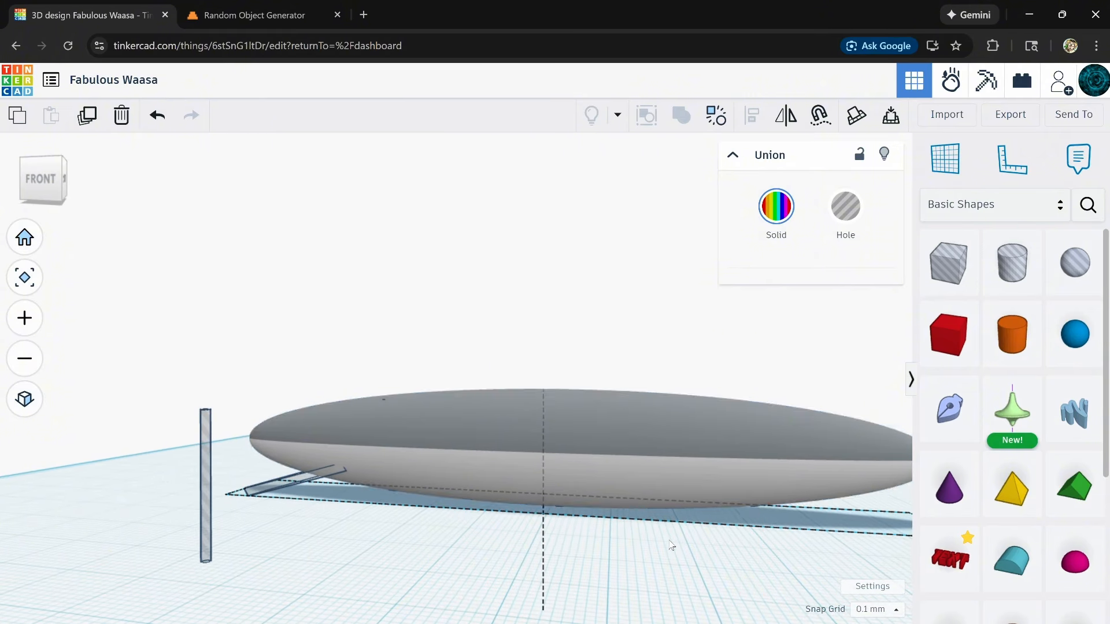
right_drag(670, 545, 591, 401)
scroll(595, 370, up, 5)
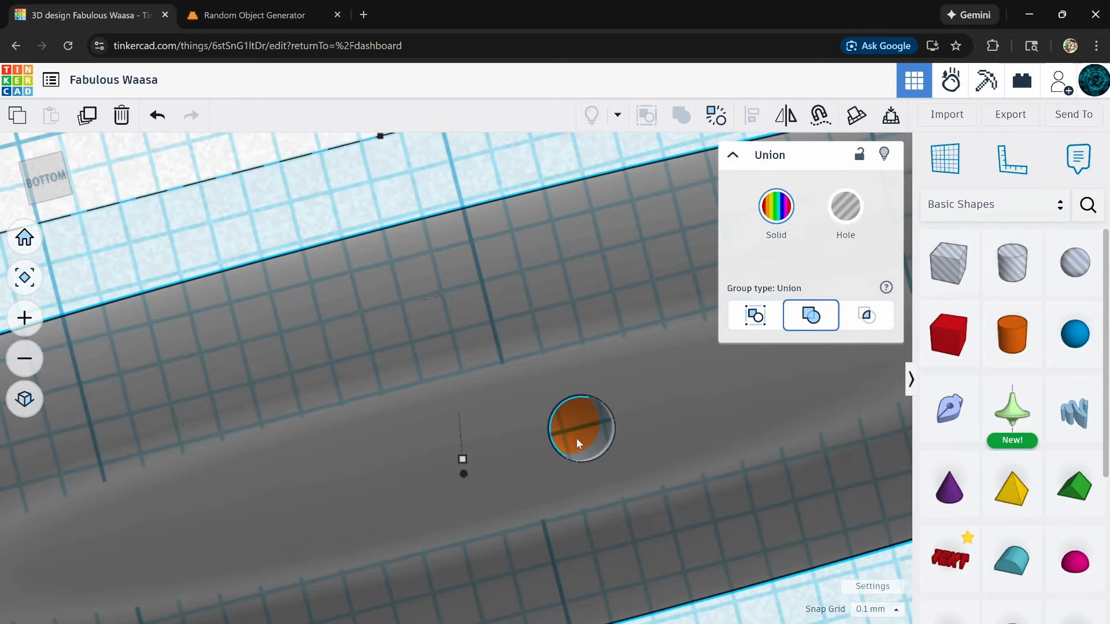
right_drag(577, 438, 469, 431)
middle_drag(469, 431, 509, 511)
scroll(508, 510, down, 8)
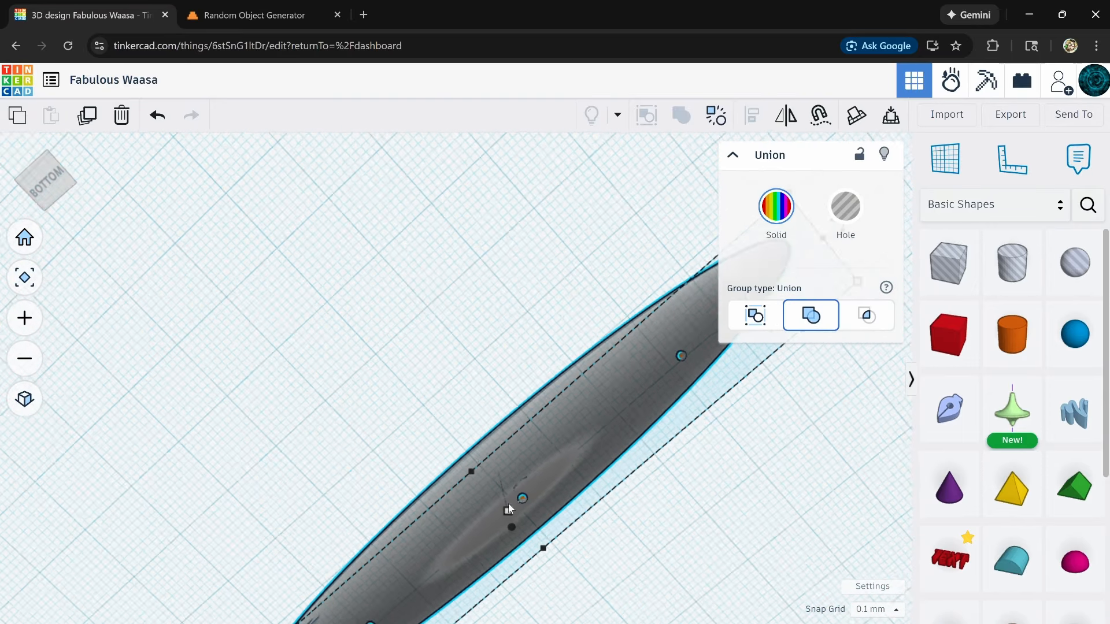
right_drag(508, 508, 600, 560)
mouse_move(466, 429)
right_down()
mouse_move(470, 445)
mouse_move(454, 354)
mouse_move(456, 446)
right_up()
scroll(456, 449, up, 3)
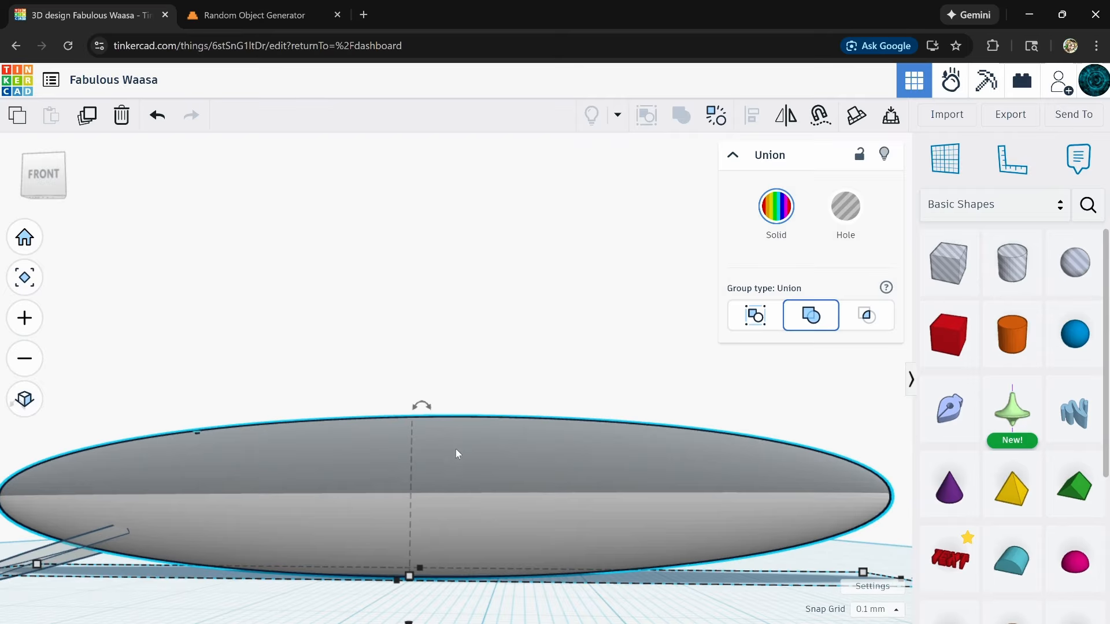
- Make the lure body transparent and examine how the bores run inside the three orange tubes
double_click(460, 484)
right_drag(470, 532, 480, 506)
scroll(429, 521, up, 5)
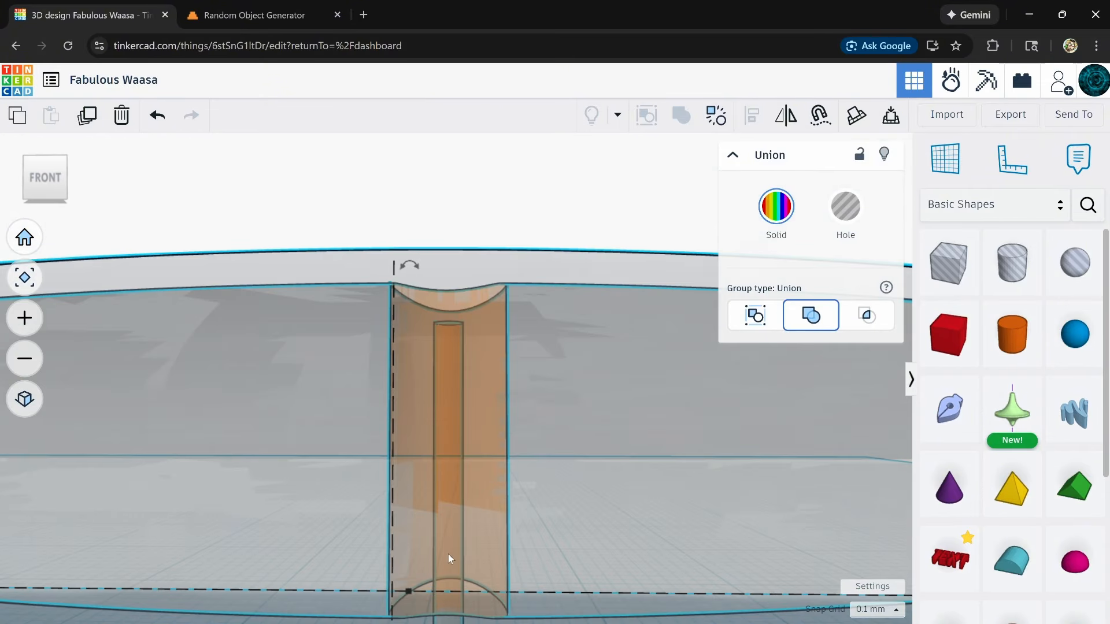
scroll(454, 535, down, 3)
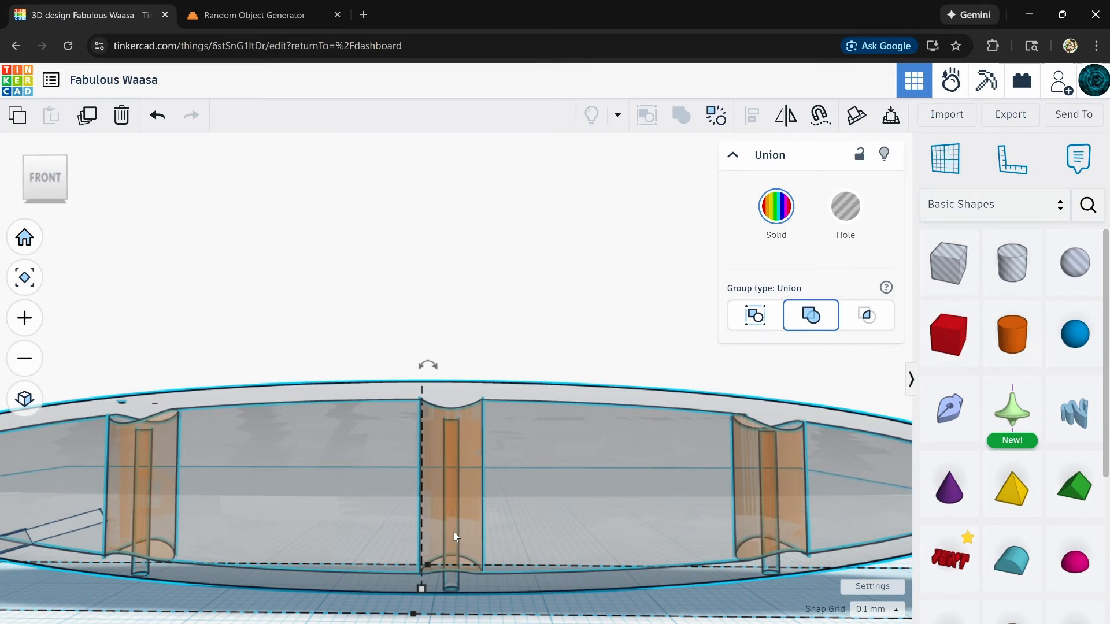
scroll(456, 505, down, 5)
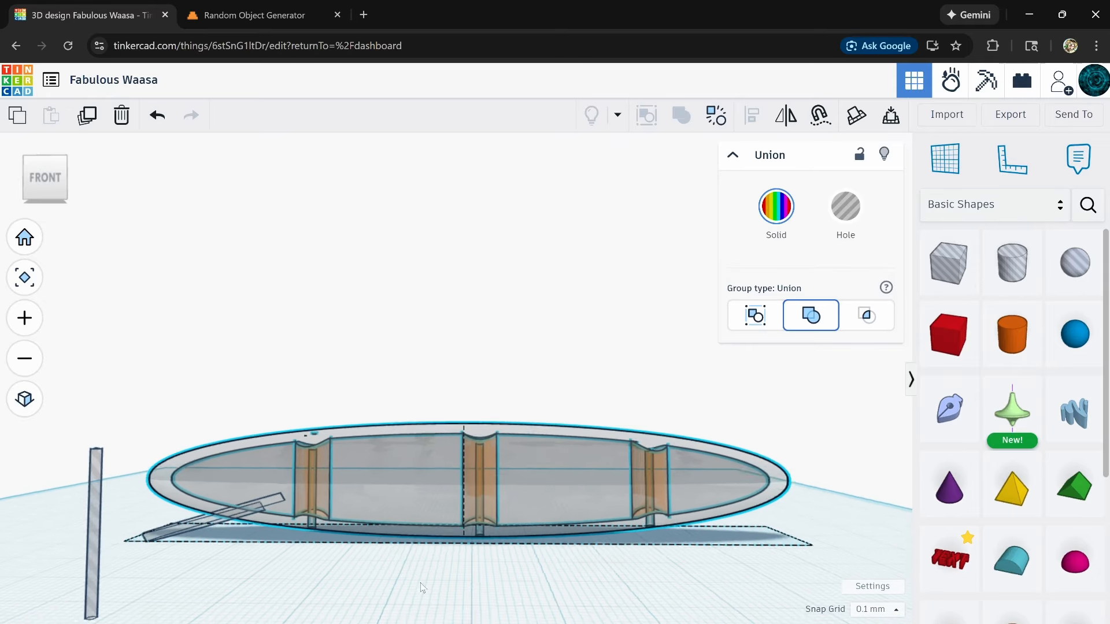
right_drag(425, 515, 432, 576)
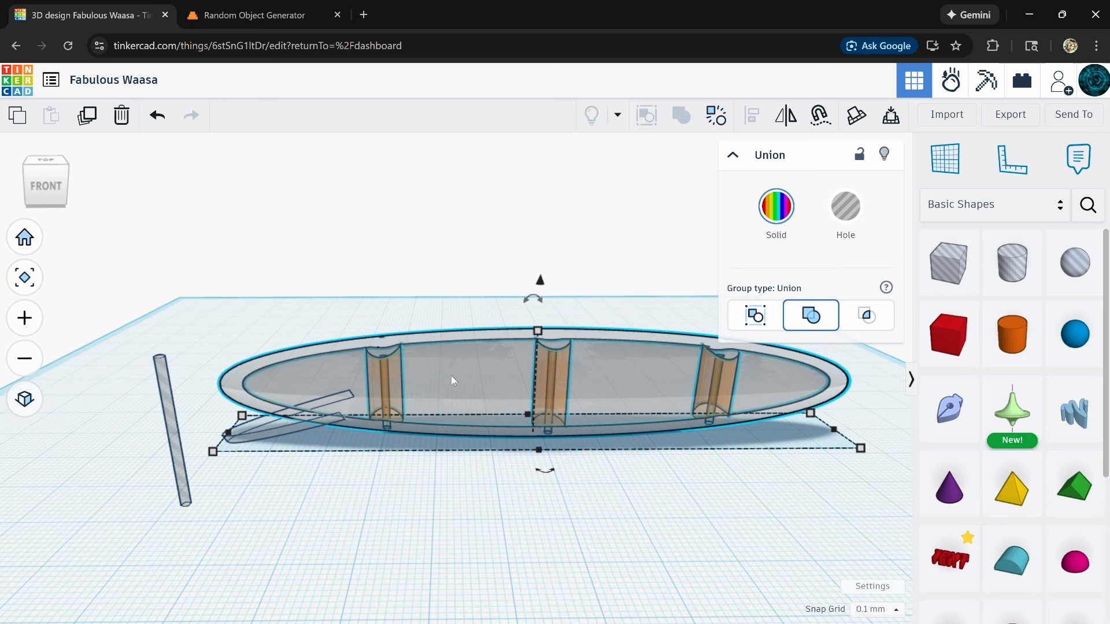
key(t)
key(t)
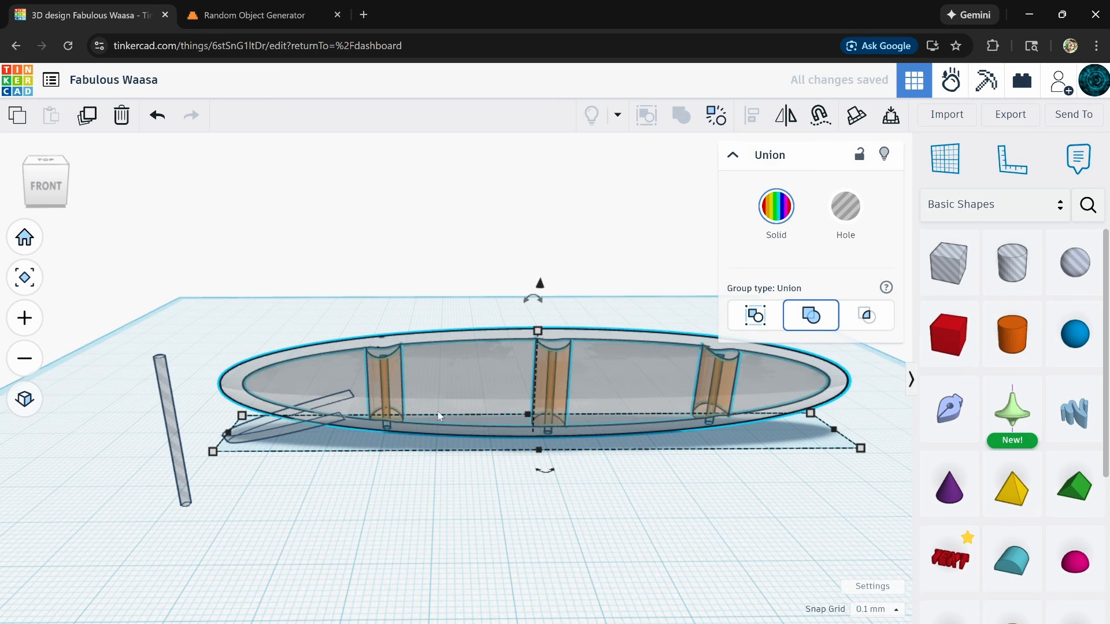
- Move the spare hole cylinder beyond the lure's nose farther back on the workplane
right_drag(295, 500, 390, 440)
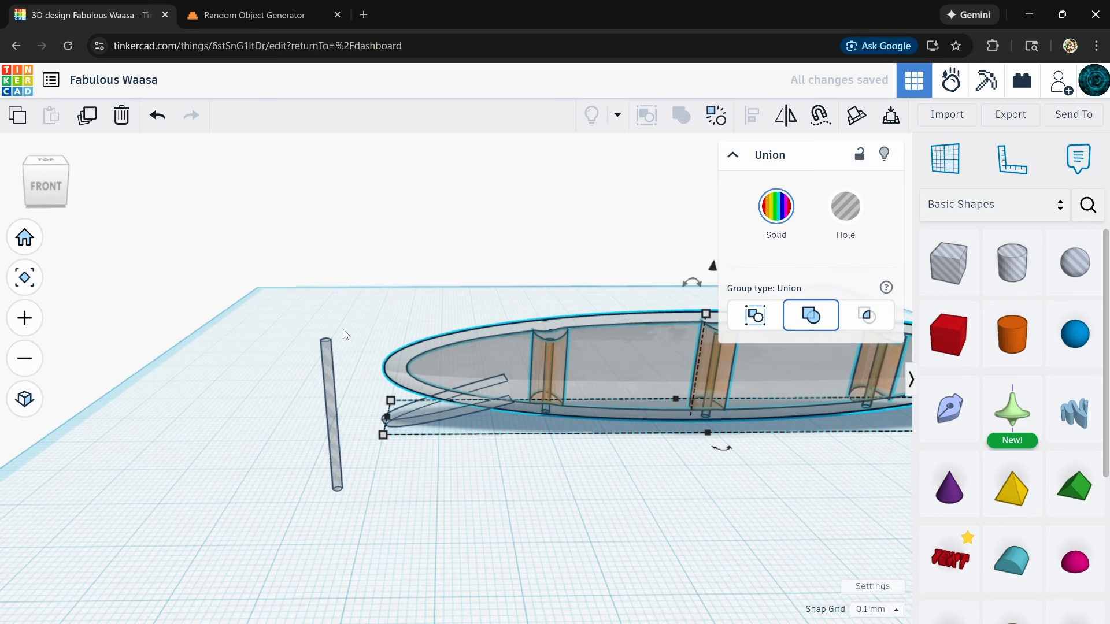
drag(330, 425, 335, 383)
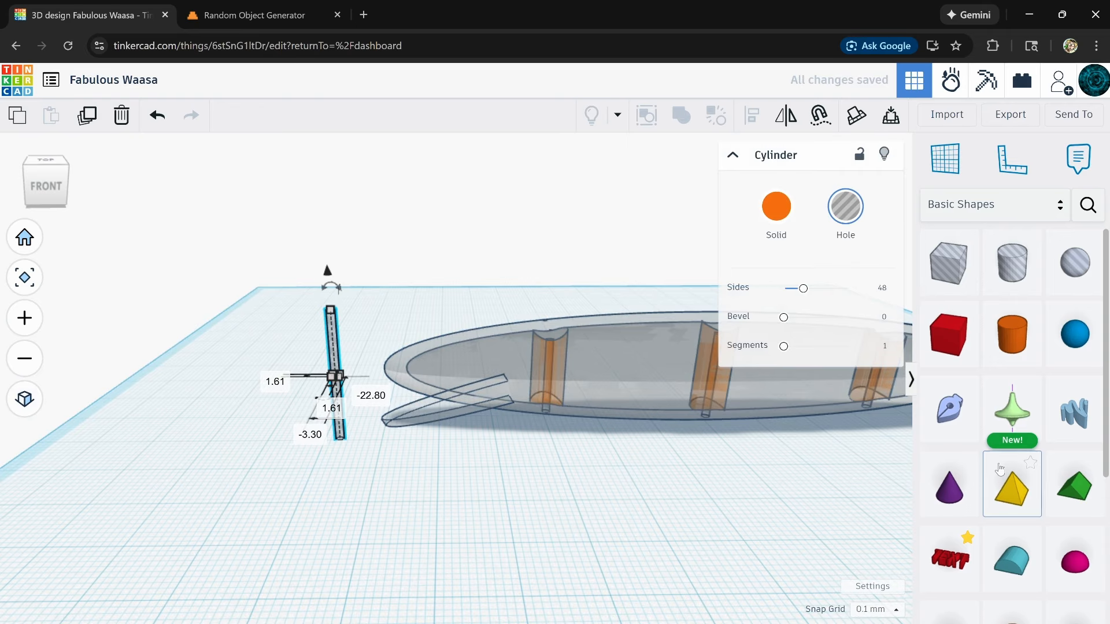
- Add a Paraboloid from the additional basic shapes near the lure's nose and scale it down to about 9.5 mm tall
scroll(999, 469, down, 5)
scroll(1012, 474, up, 2)
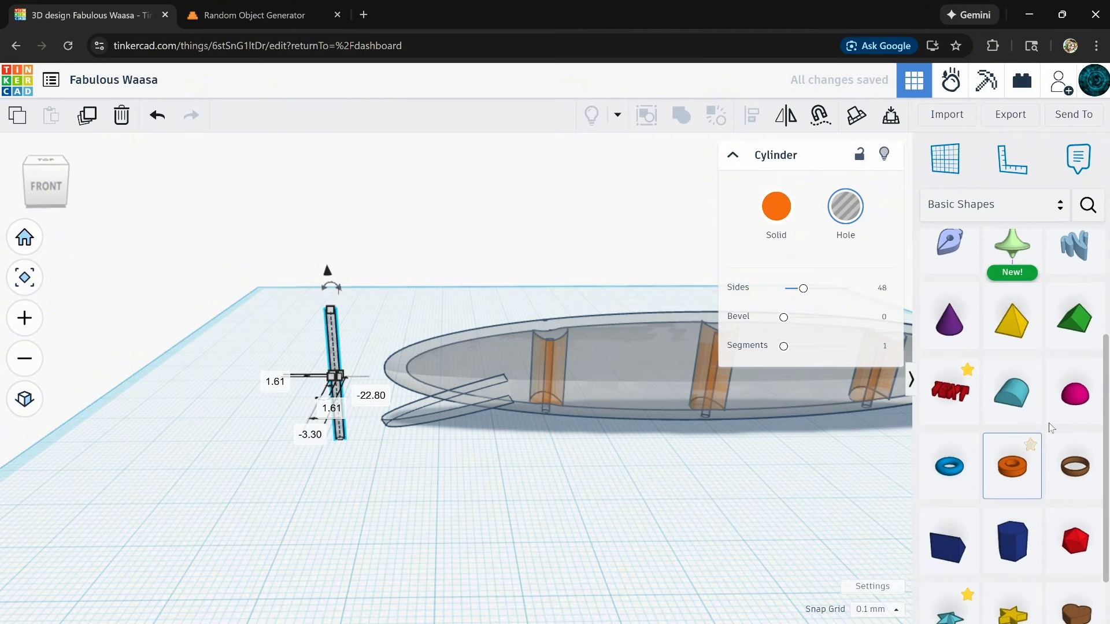
scroll(1052, 491, down, 3)
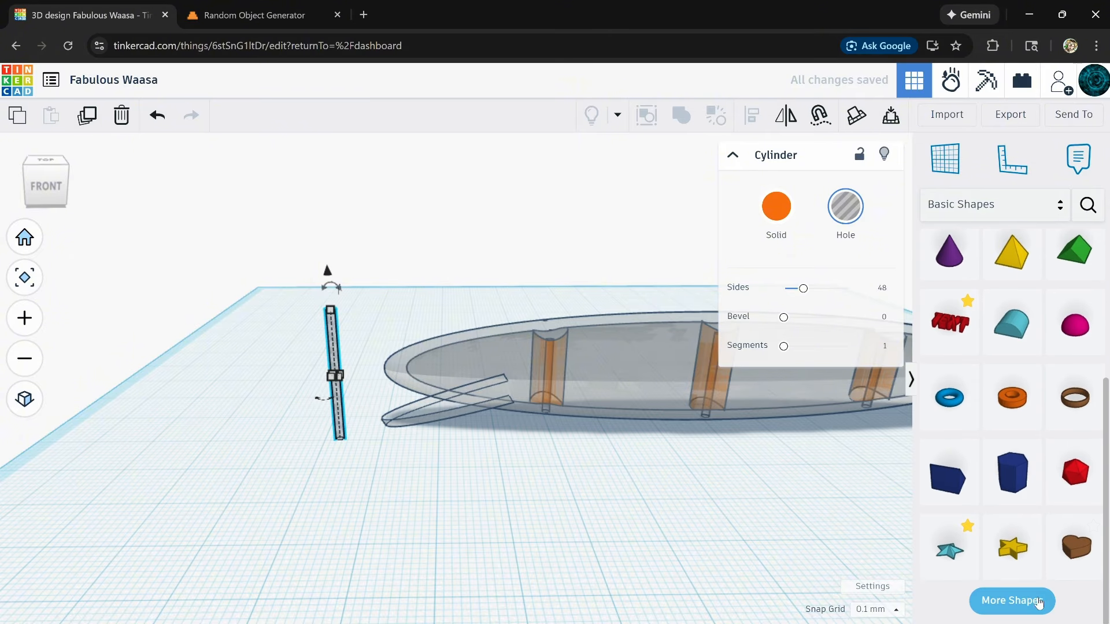
click(1039, 603)
drag(1082, 594, 398, 477)
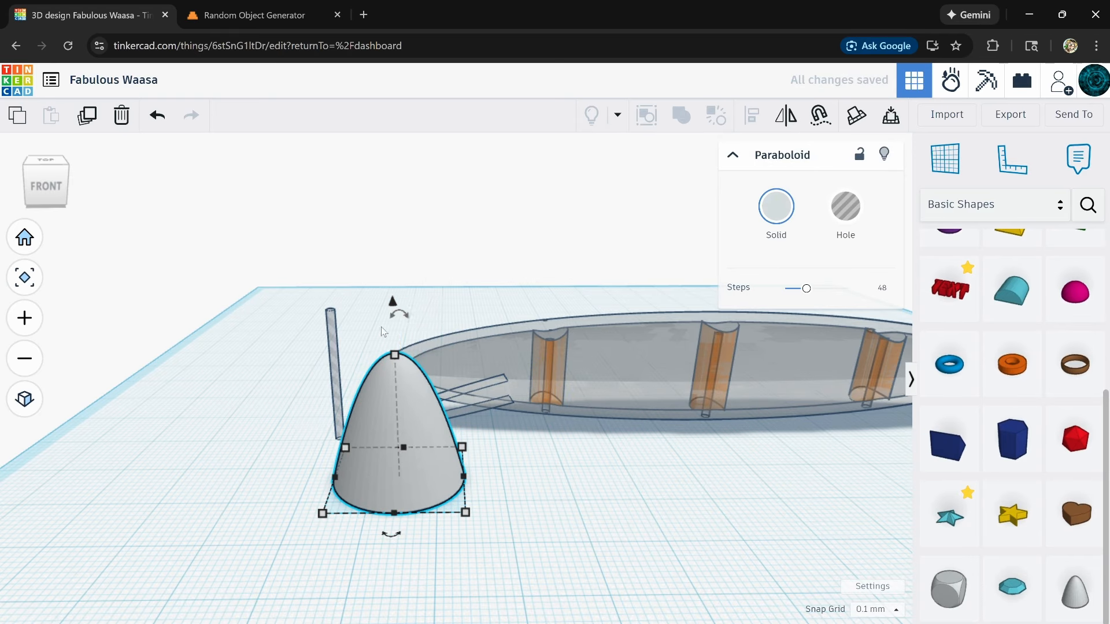
drag(395, 354, 397, 422)
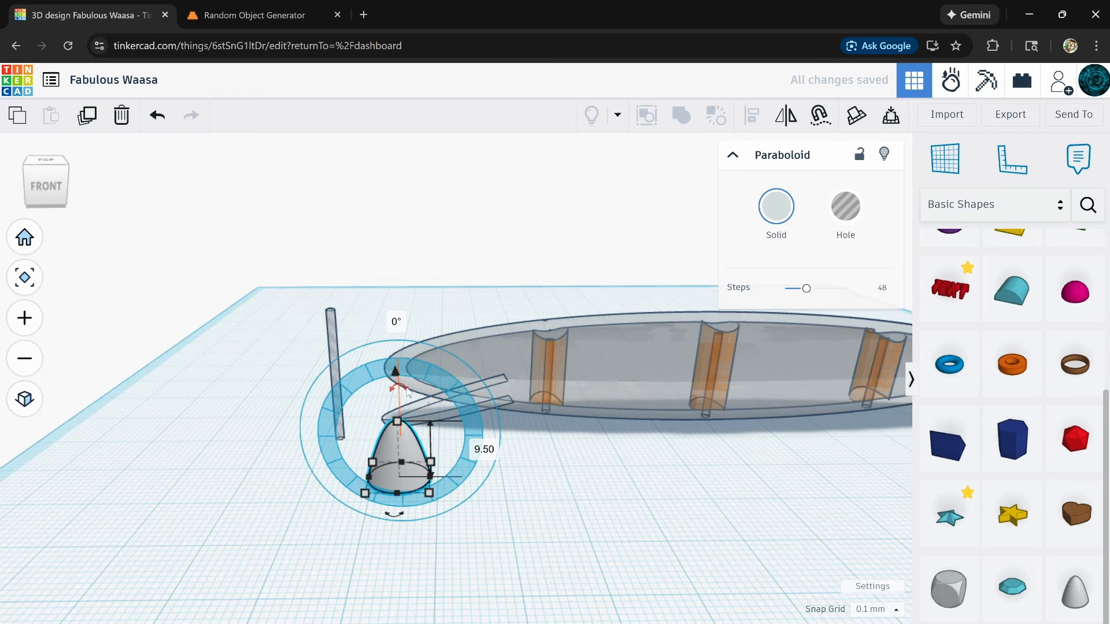
drag(338, 349, 402, 434)
mouse_move(453, 458)
right_down()
mouse_move(458, 538)
mouse_move(458, 461)
right_up()
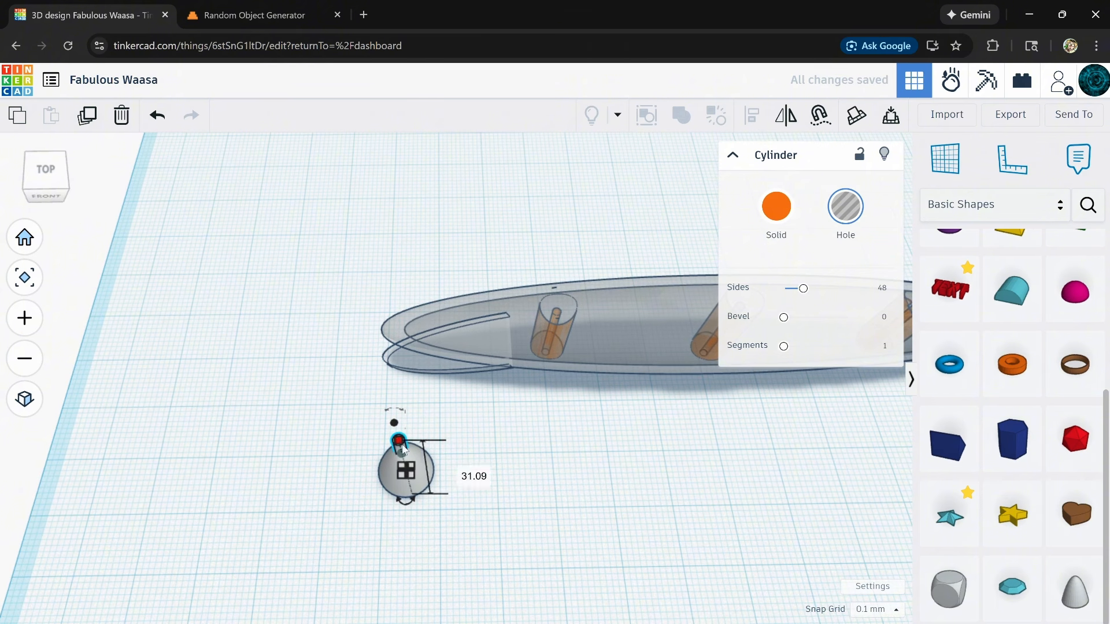
drag(398, 441, 355, 368)
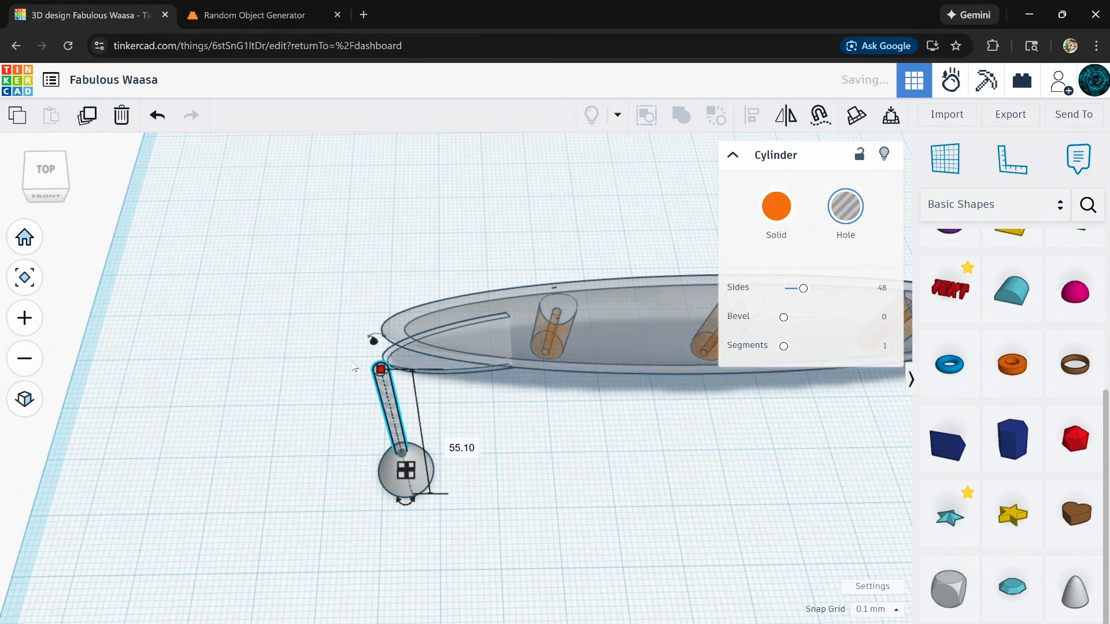
click(157, 119)
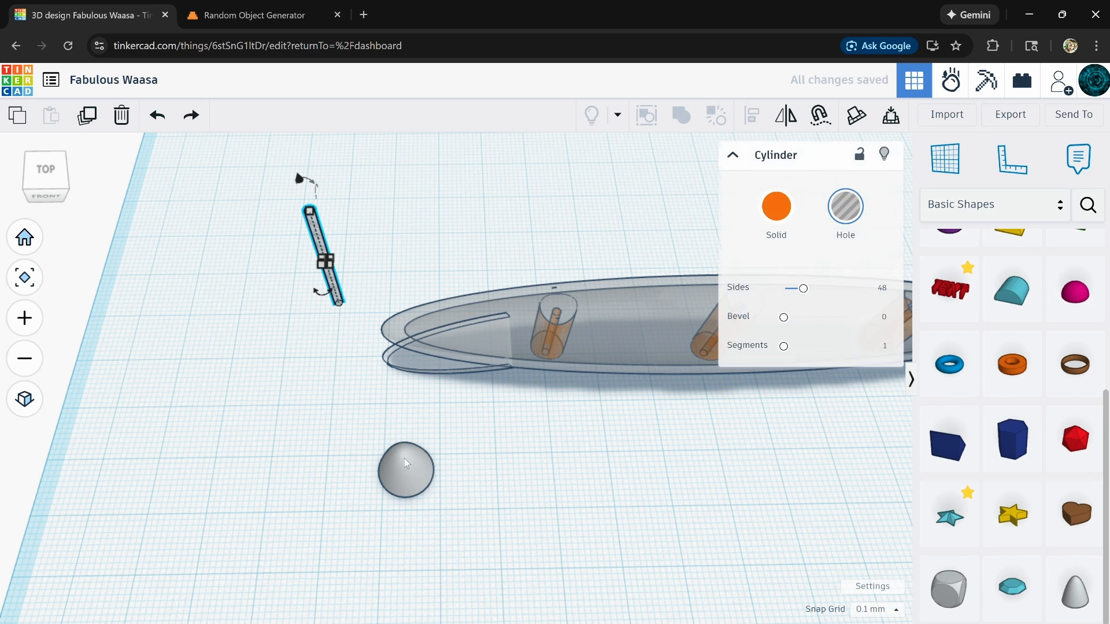
- Move the paraboloid to the lure's nose, tip it onto its side with the point facing outward, and fit it inside the nose
drag(404, 459, 397, 371)
mouse_move(393, 317)
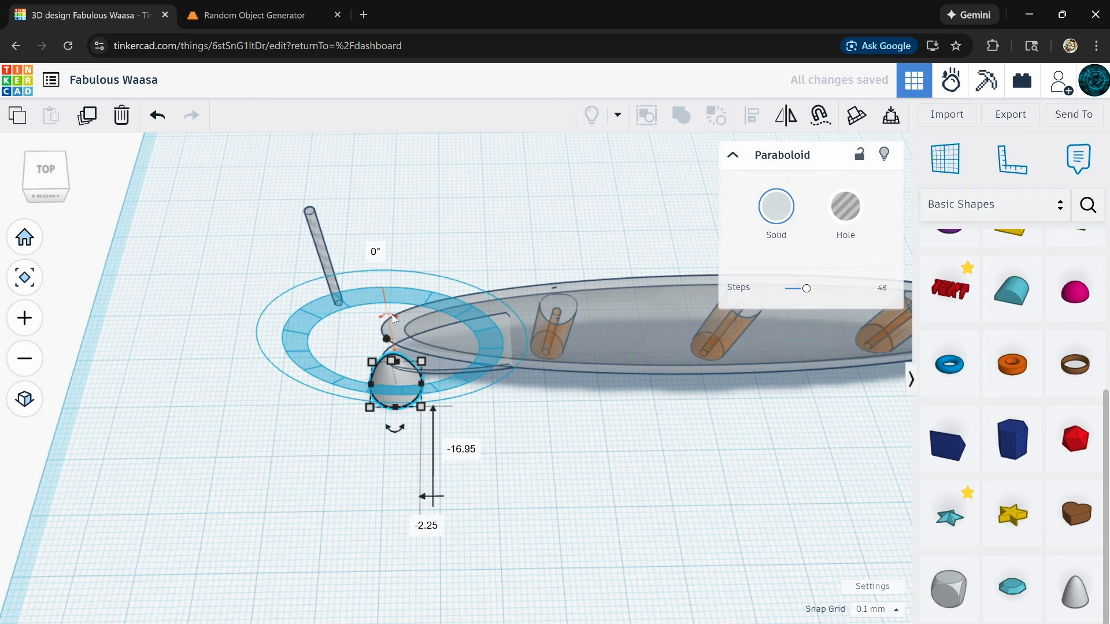
drag(392, 318, 348, 358)
right_drag(359, 422, 330, 328)
drag(405, 381, 404, 365)
drag(405, 408, 441, 400)
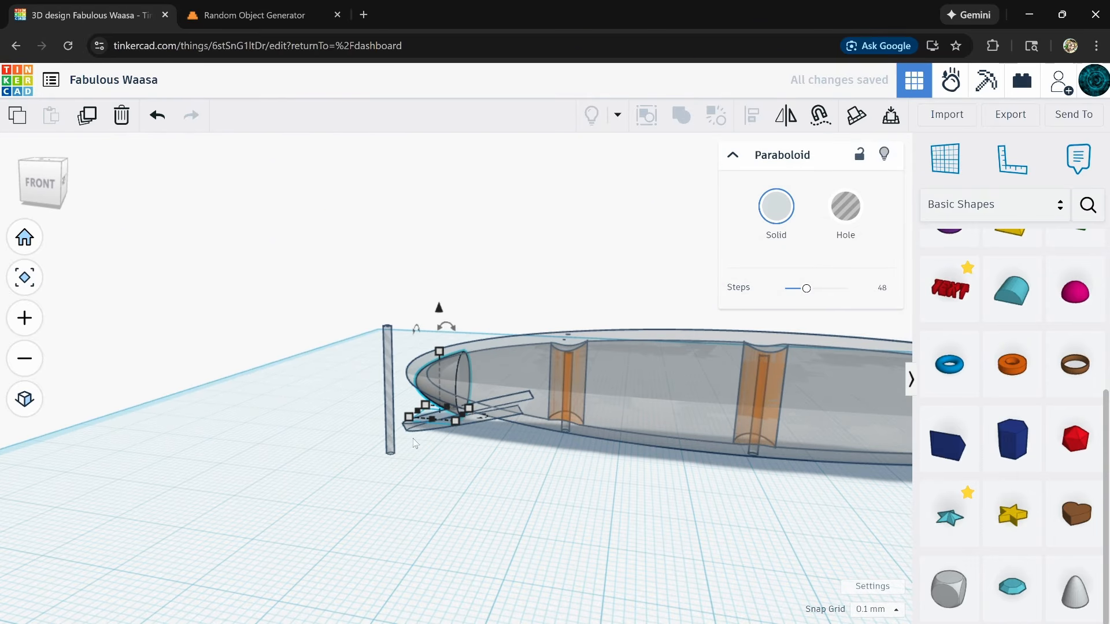
- Raise the paraboloid inside the nose and adjust its height to about 10.1 mm
key(ctrl+Up)
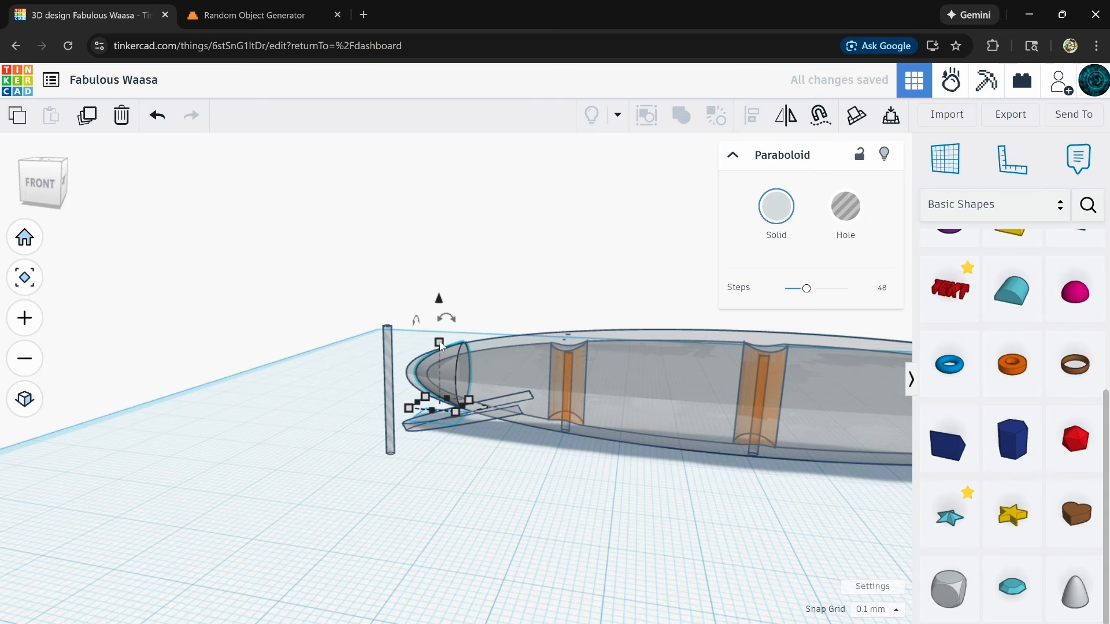
drag(438, 350, 442, 359)
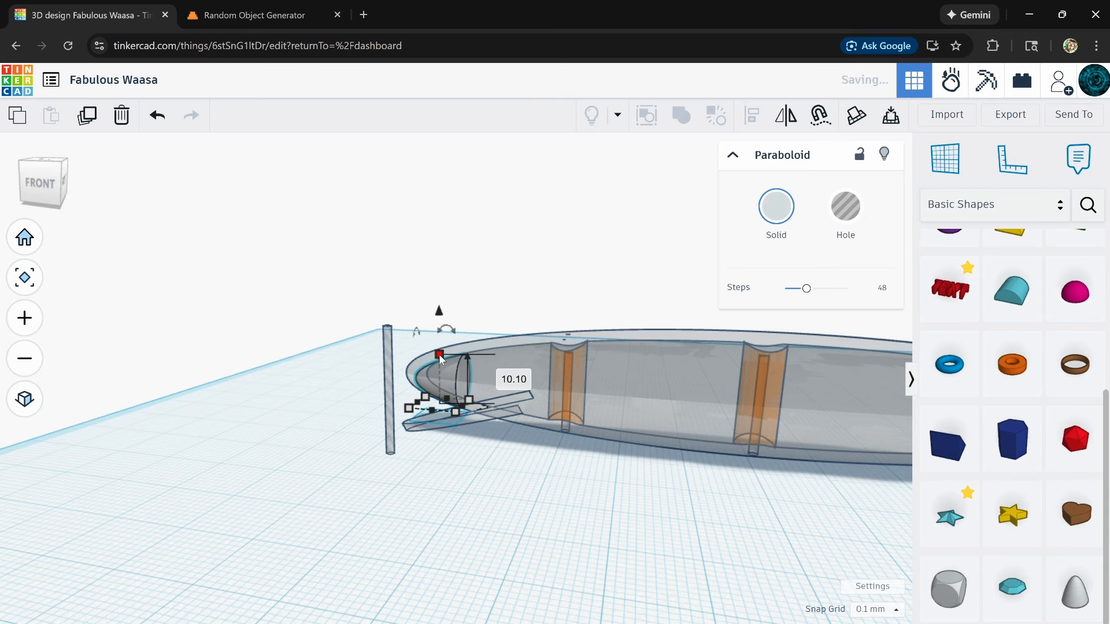
key(ctrl+Up)
- Shift the paraboloid sideways toward the lure's centre line so it sits within the nose
right_drag(401, 421, 526, 464)
drag(377, 438, 359, 458)
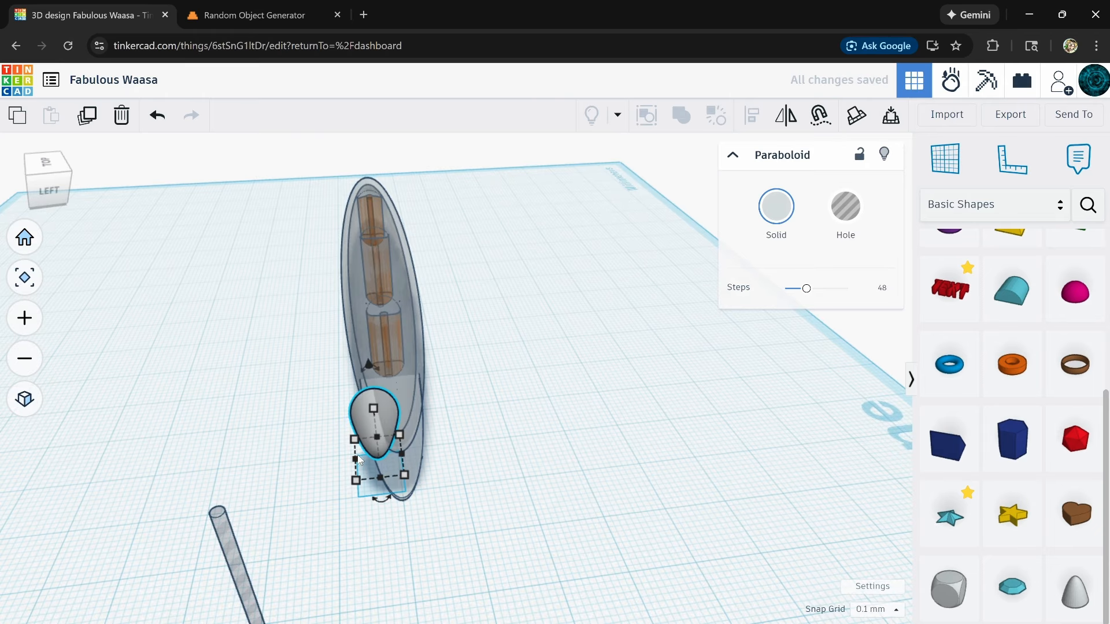
key(Right)
key(Right)
key(Right)
key(Right)
key(Right)
key(Right)
key(Right)
key(Right)
key(Right)
key(Right)
key(Right)
key(Right)
key(Right)
key(Right)
key(Right)
key(Right)
key(Right)
key(Right)
key(Right)
key(Right)
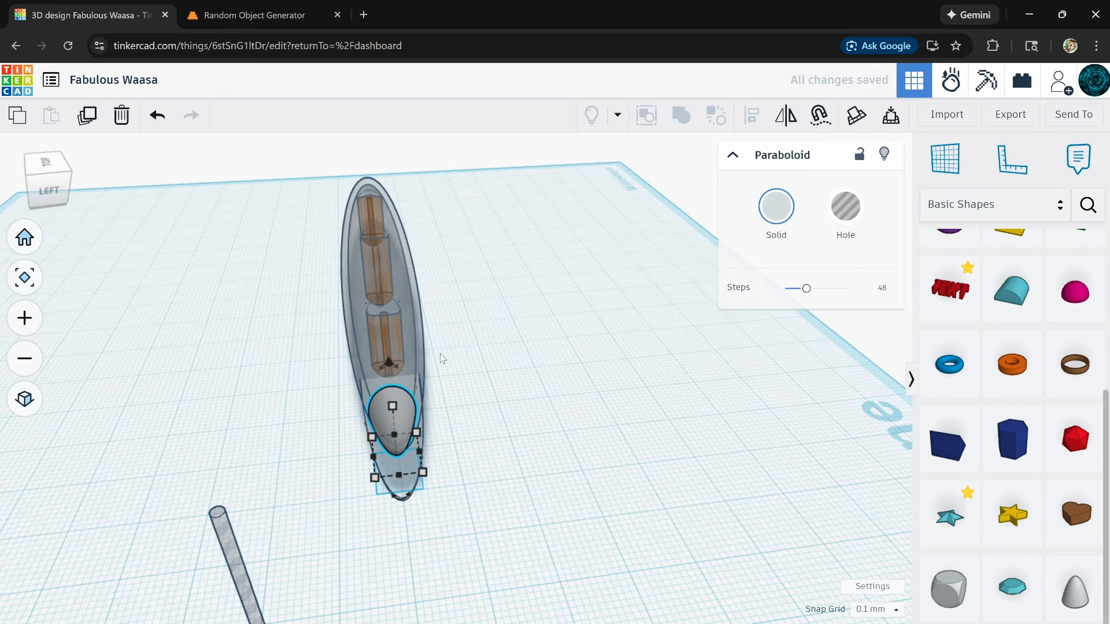
- Align the nose paraboloid with the lure body's centre line across its width
right_drag(492, 383, 461, 362)
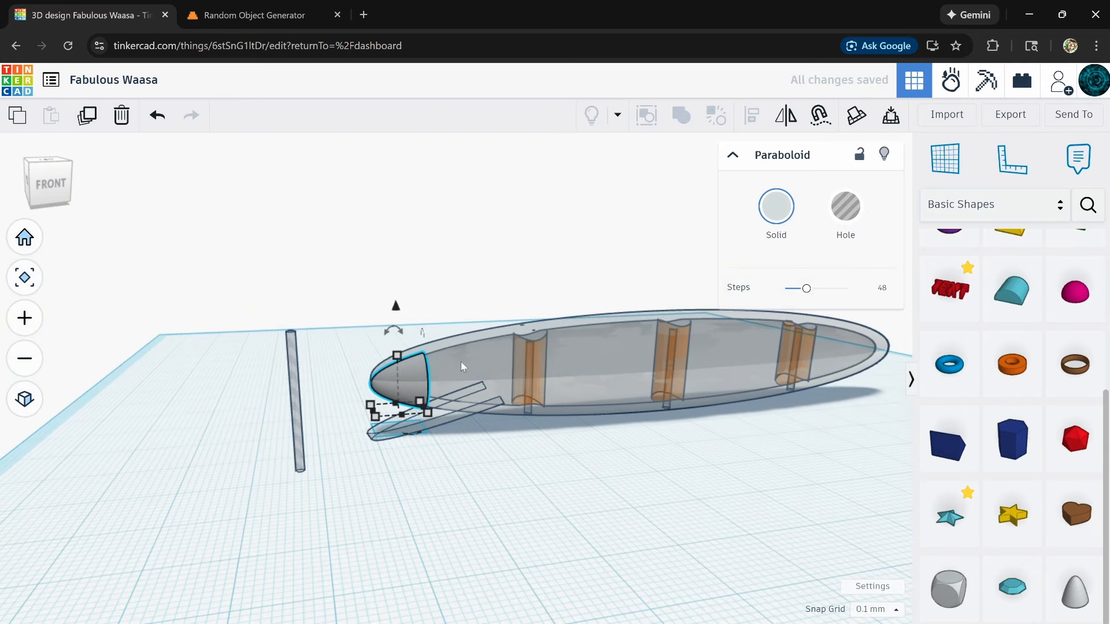
click(605, 369)
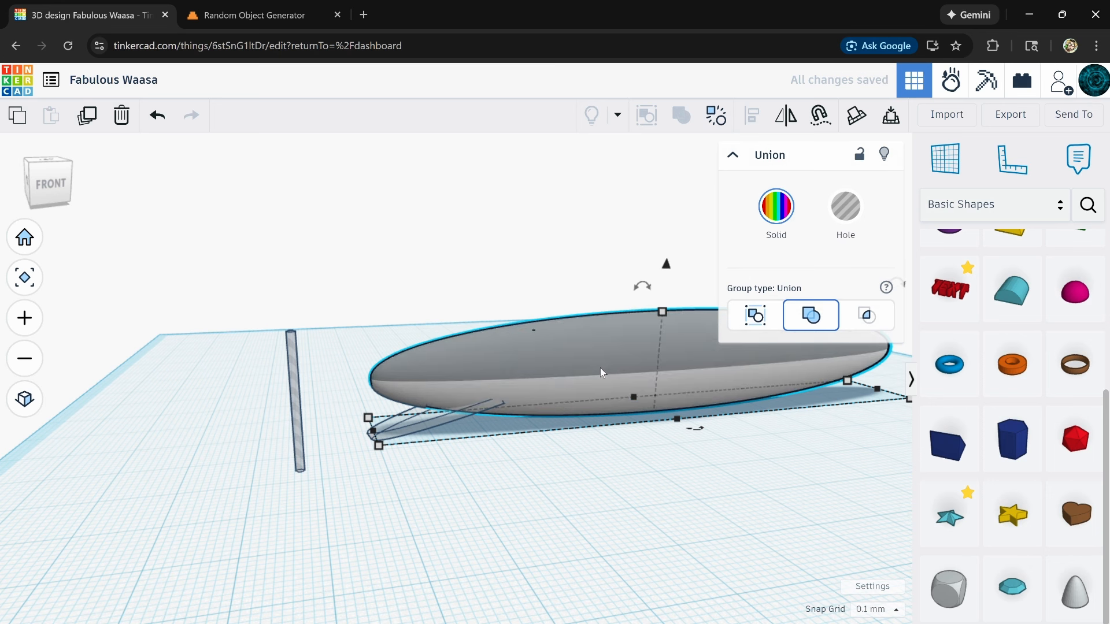
right_drag(497, 434, 726, 470)
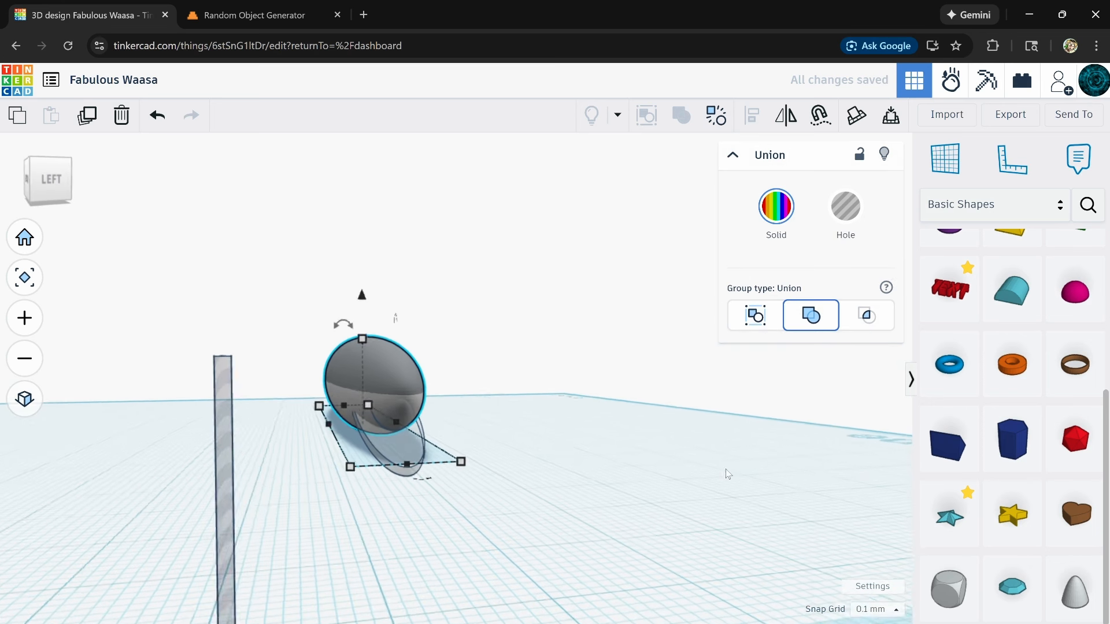
right_drag(470, 437, 316, 372)
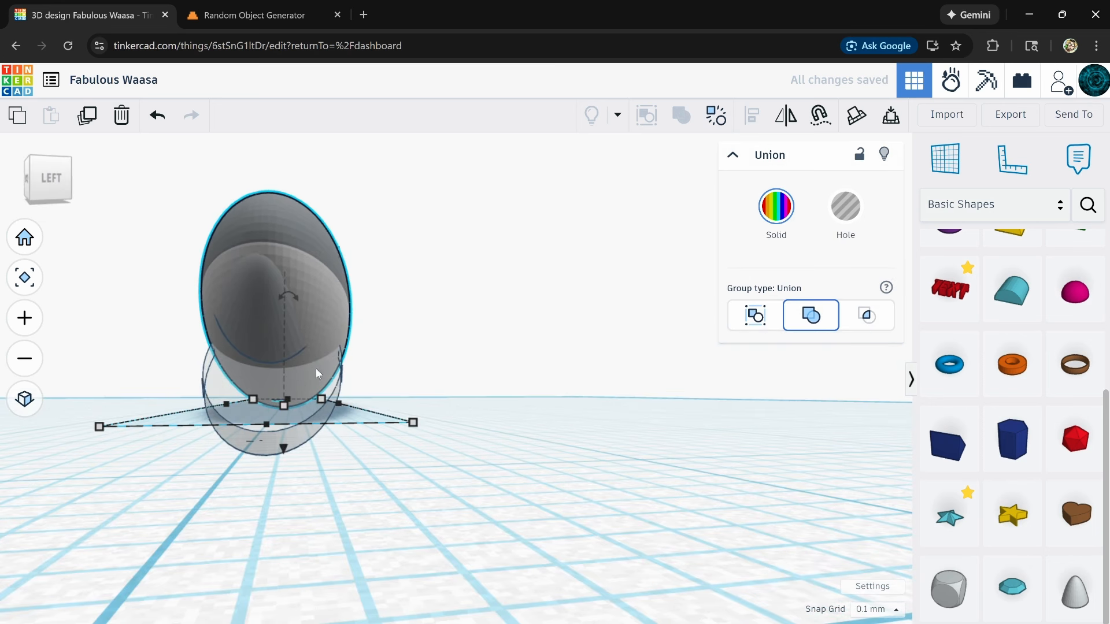
click(268, 311)
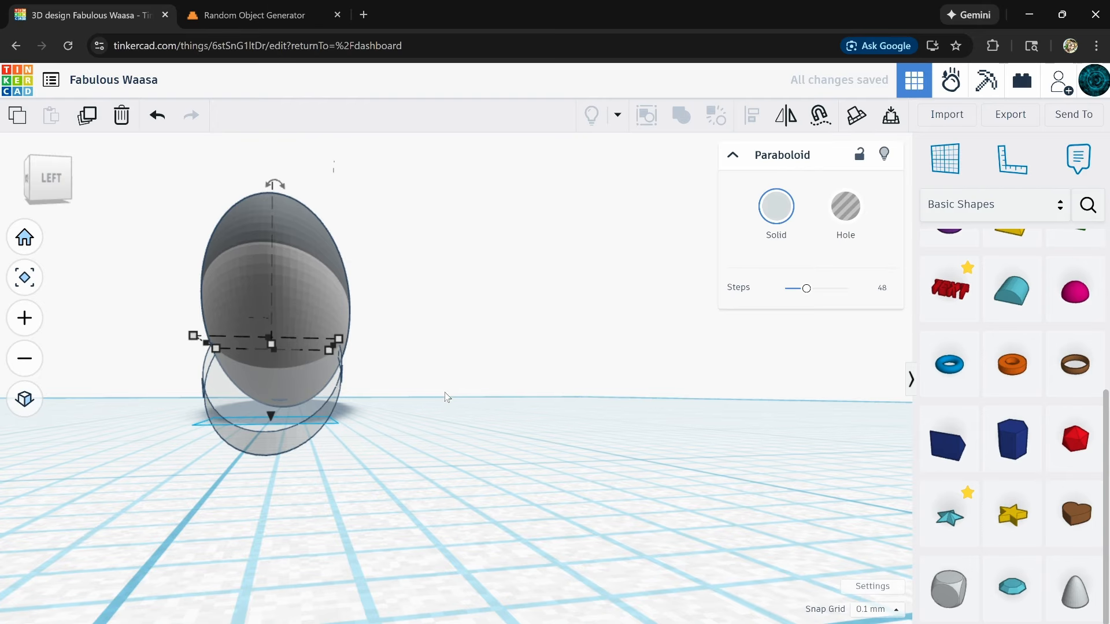
right_drag(445, 397, 427, 443)
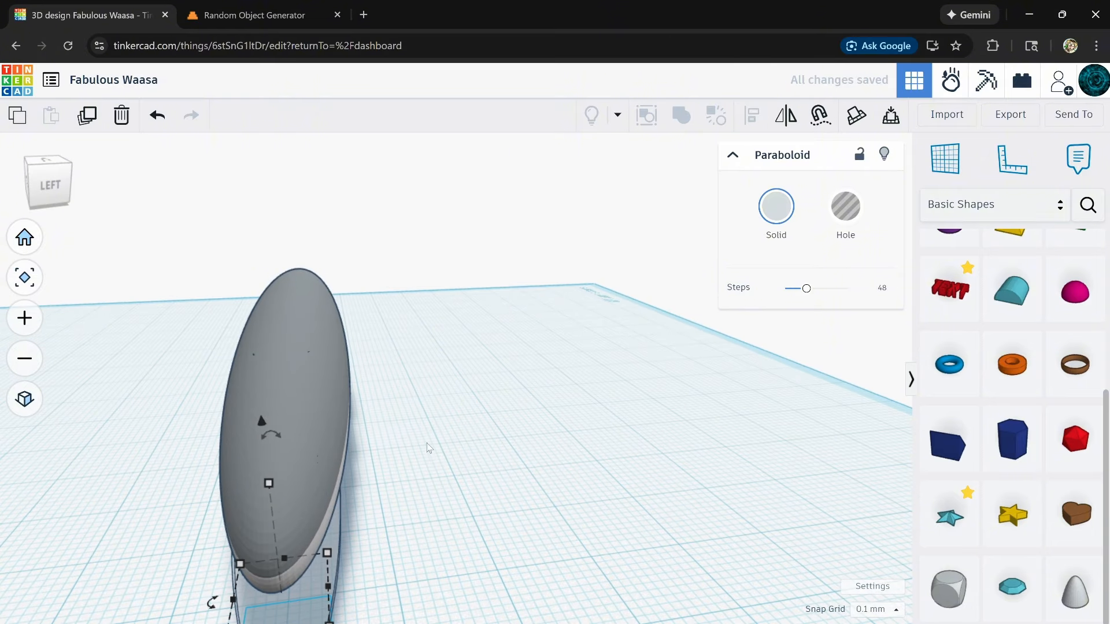
key(ctrl+a)
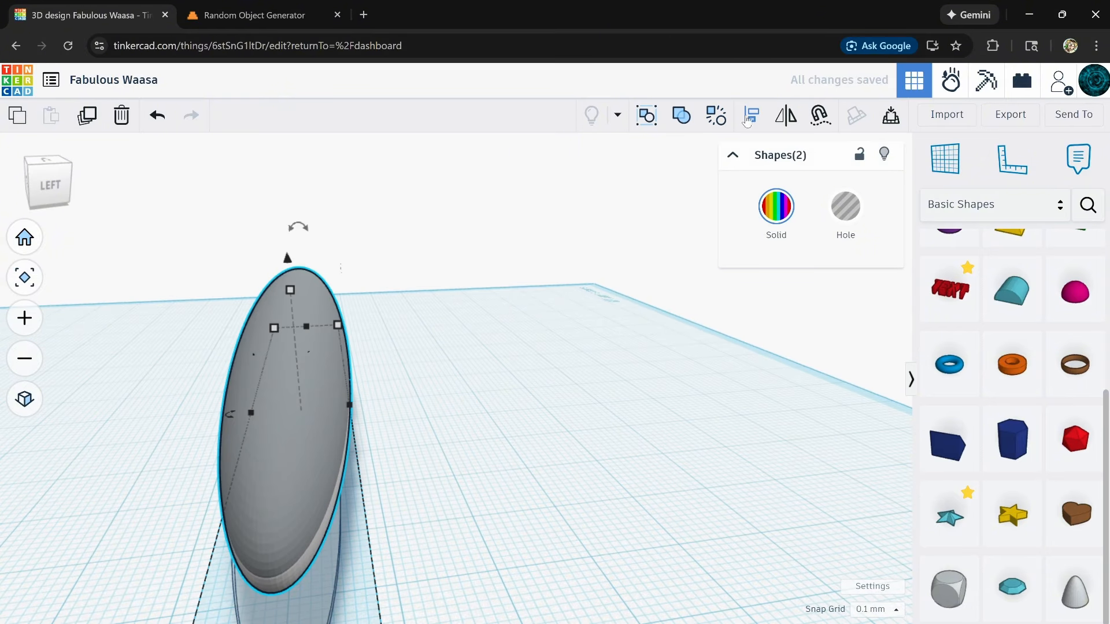
click(751, 115)
scroll(269, 446, down, 3)
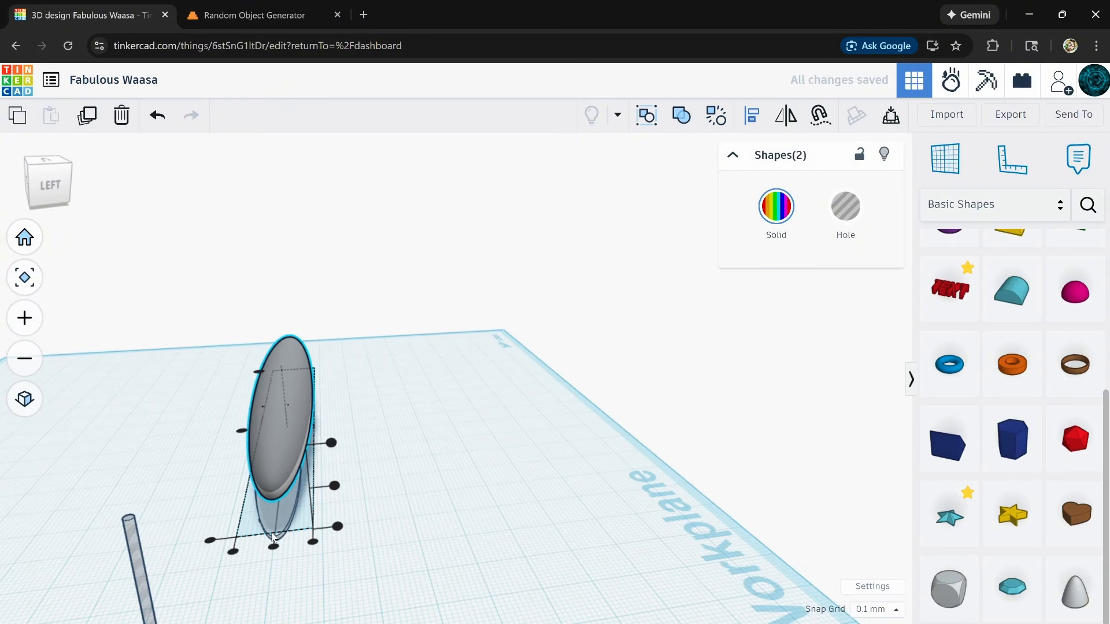
click(463, 516)
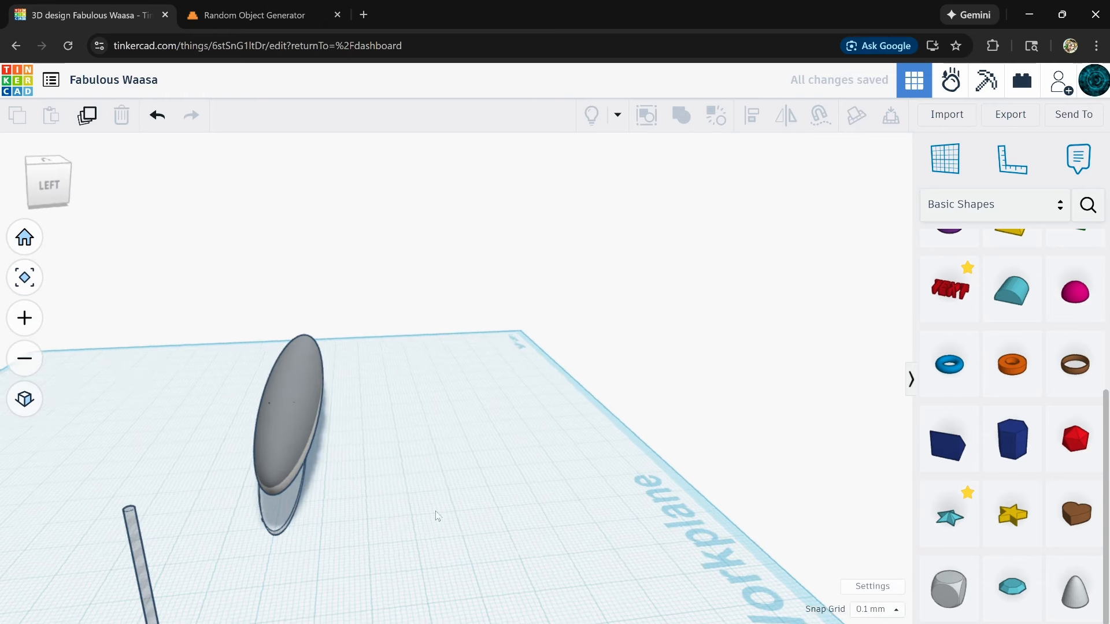
- Rotate the thin hole cylinder beside the lure by 90° so it lies horizontally along the lure's length
right_drag(435, 512, 276, 431)
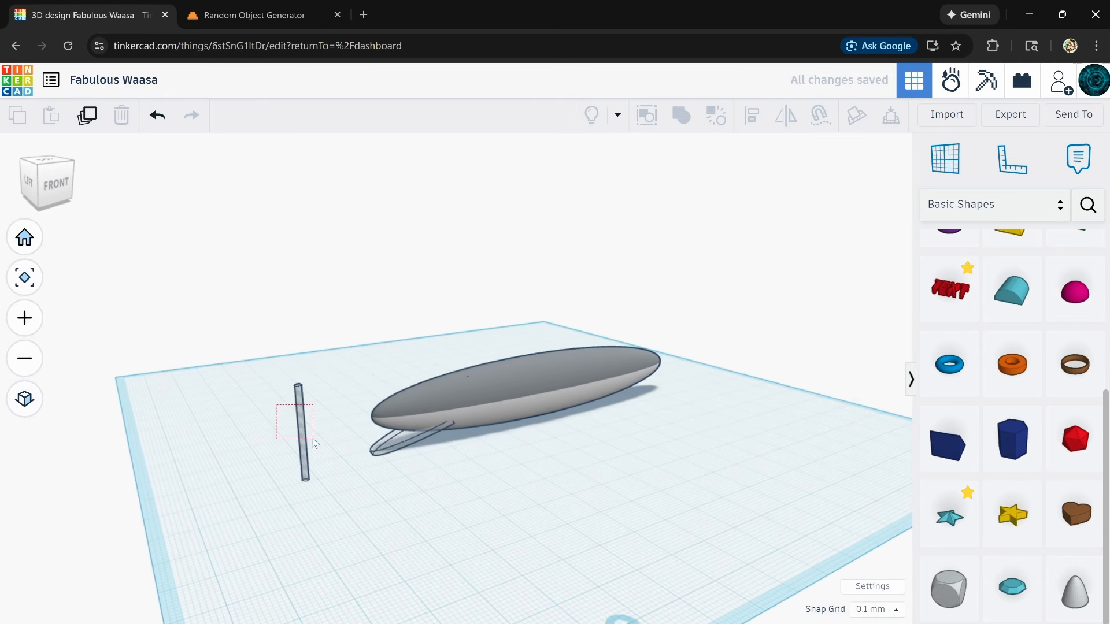
click(306, 411)
drag(286, 366, 246, 454)
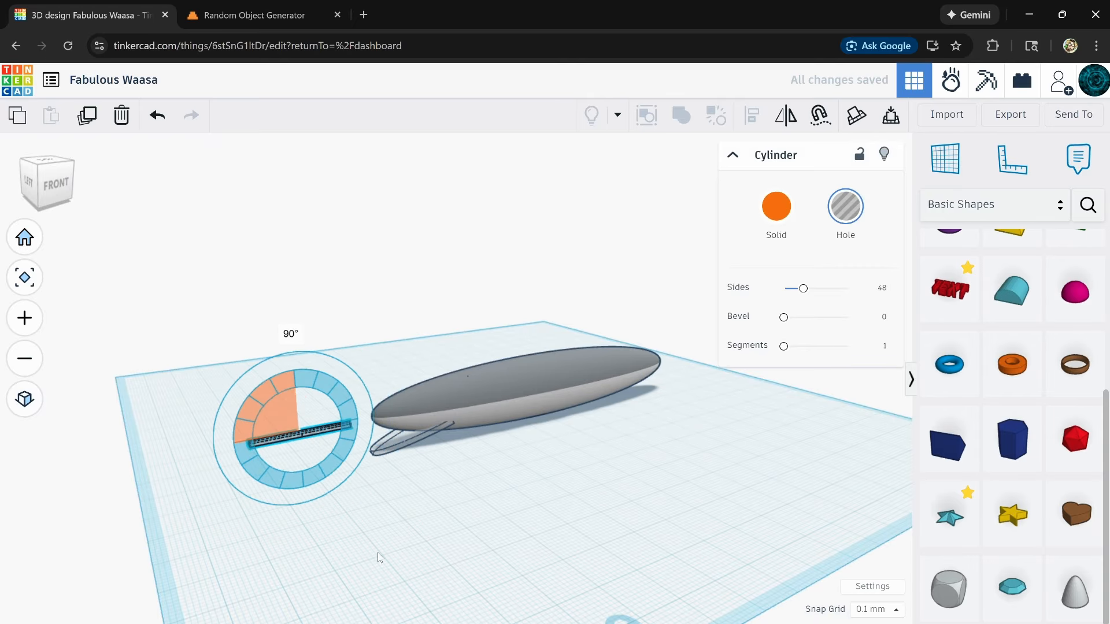
right_drag(379, 556, 556, 591)
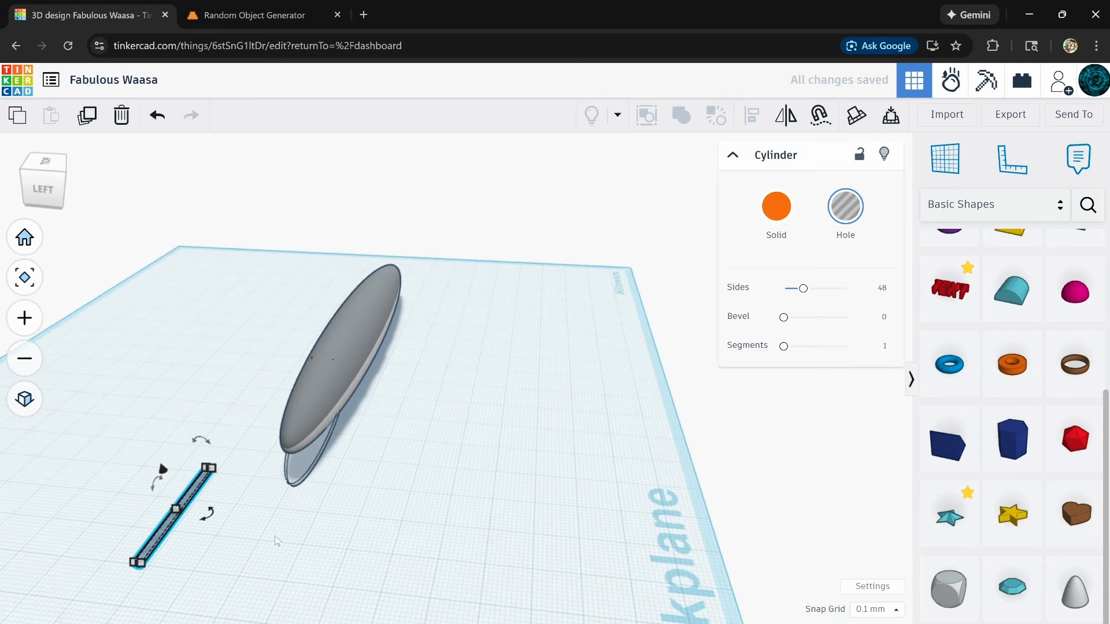
shift+click(312, 421)
click(752, 124)
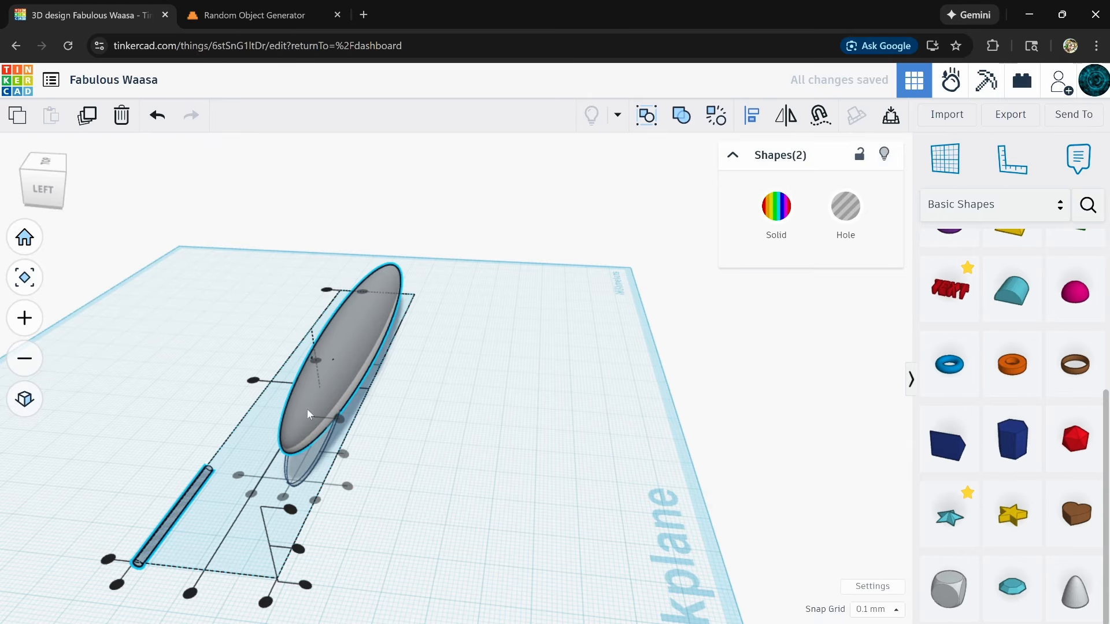
click(420, 471)
middle_drag(378, 520, 452, 487)
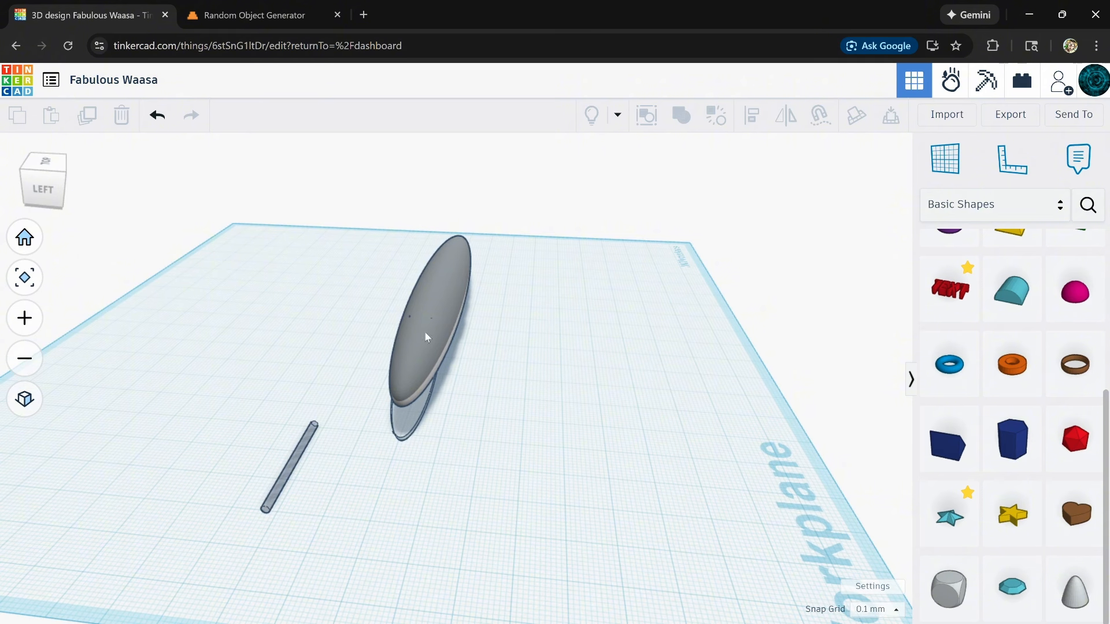
- Align the horizontal hole cylinder to the lure body's centre line, with the body as the fixed reference
click(442, 300)
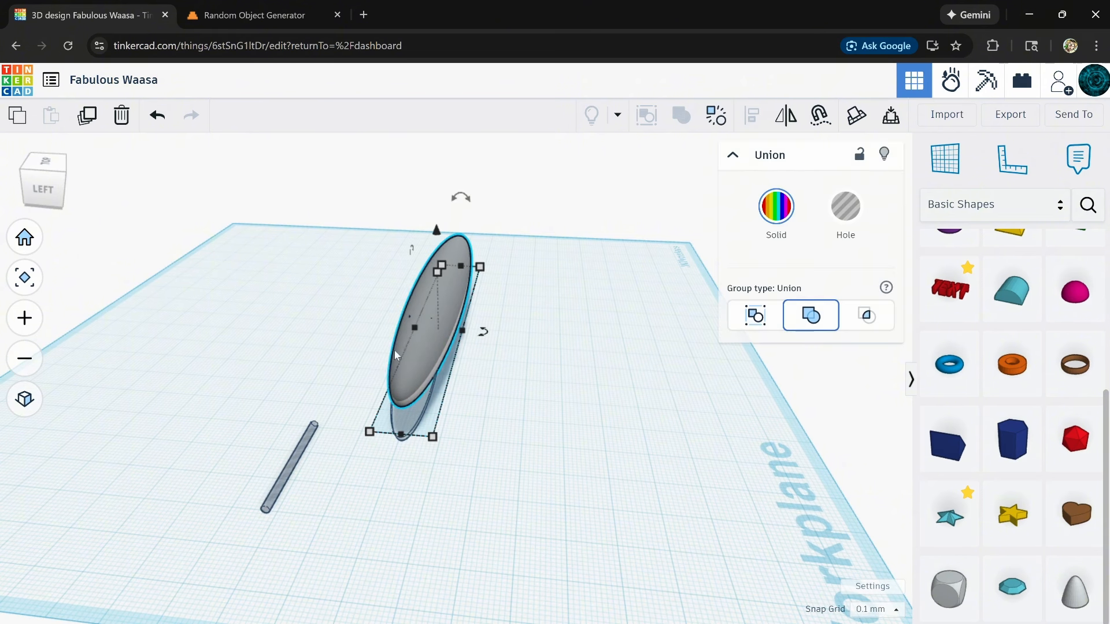
shift+click(305, 453)
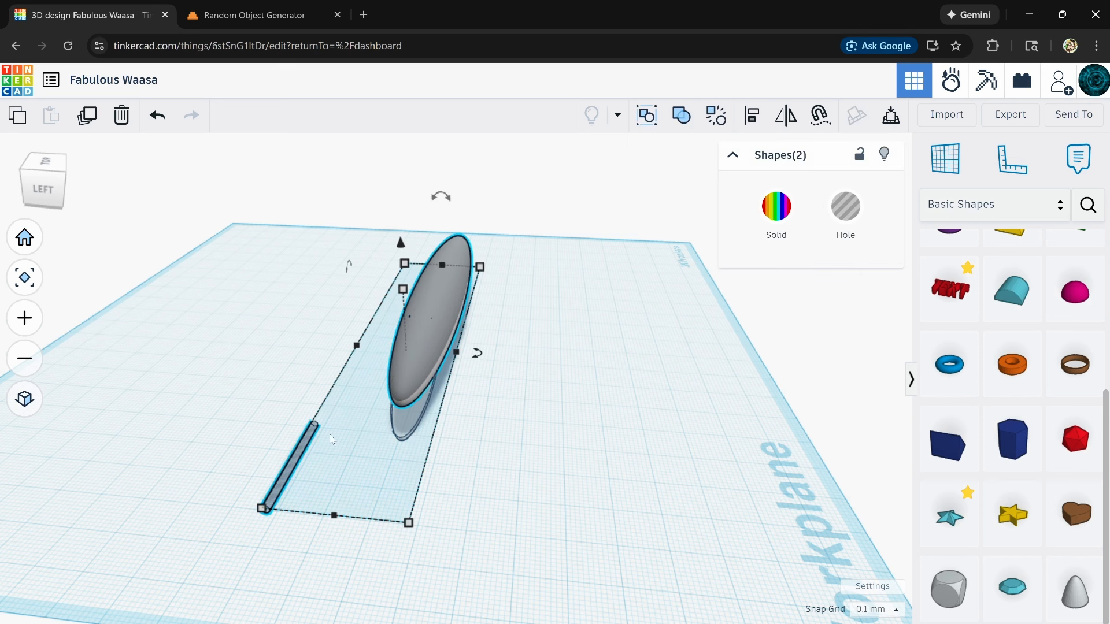
click(752, 117)
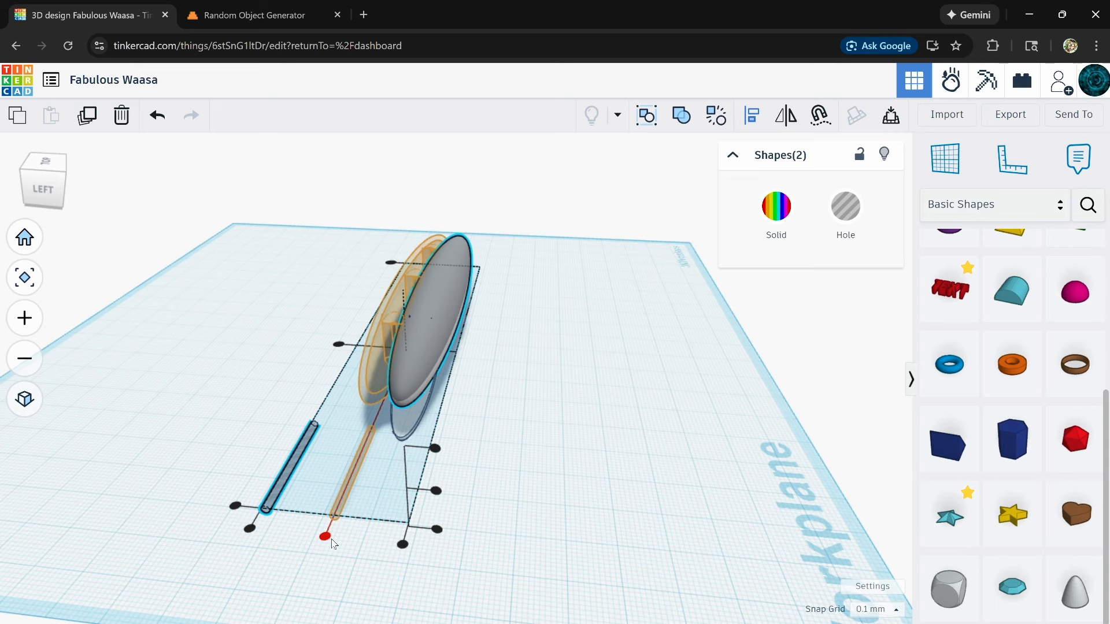
click(439, 297)
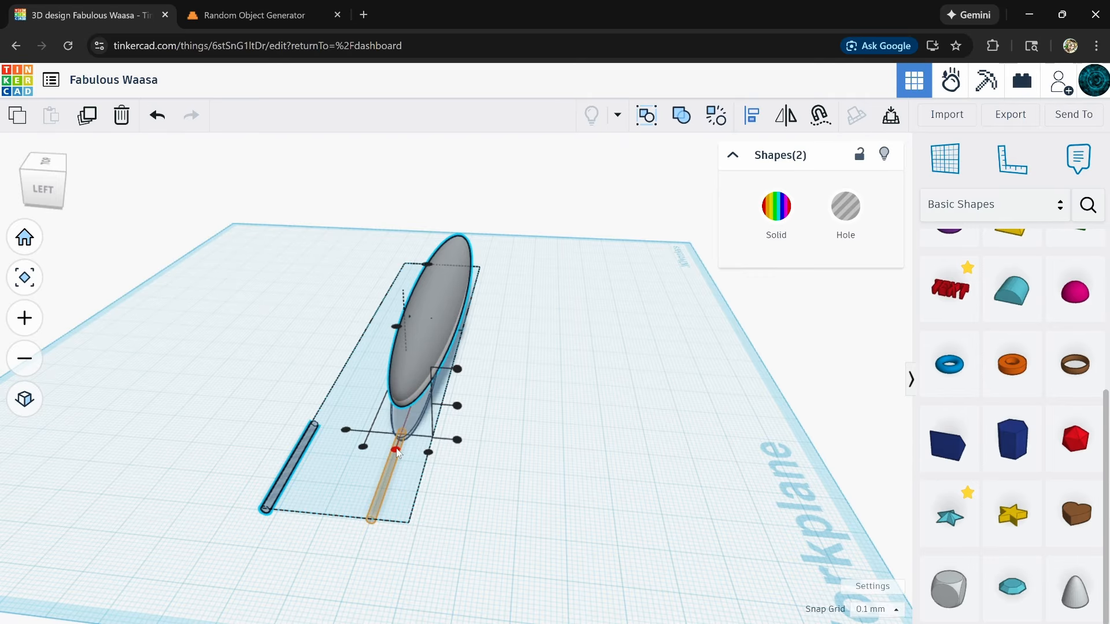
click(396, 451)
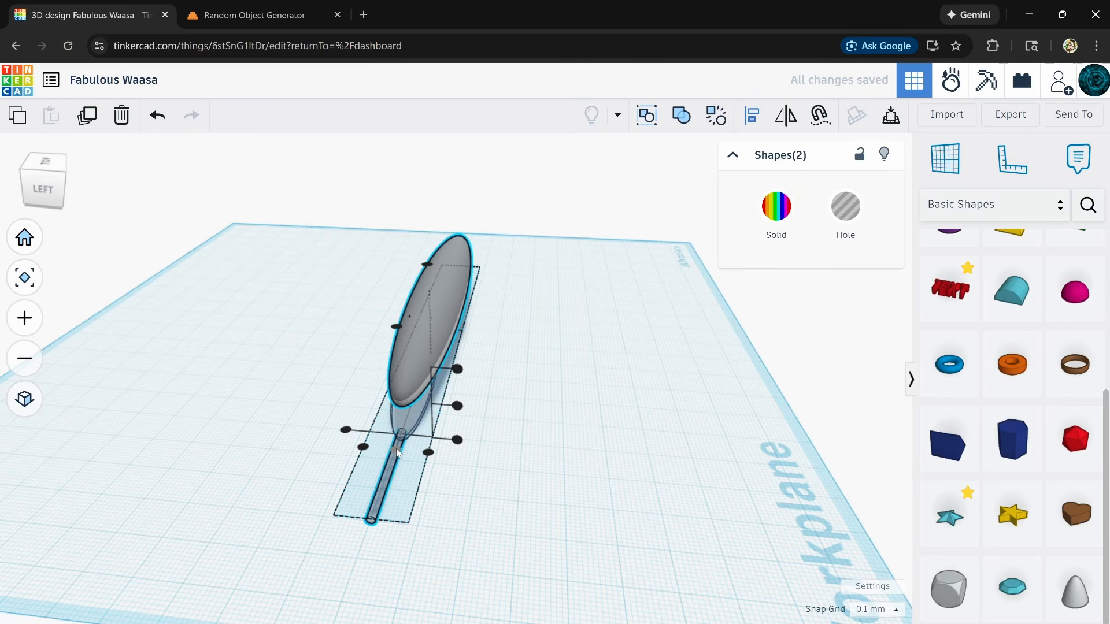
right_drag(495, 525, 360, 437)
click(362, 407)
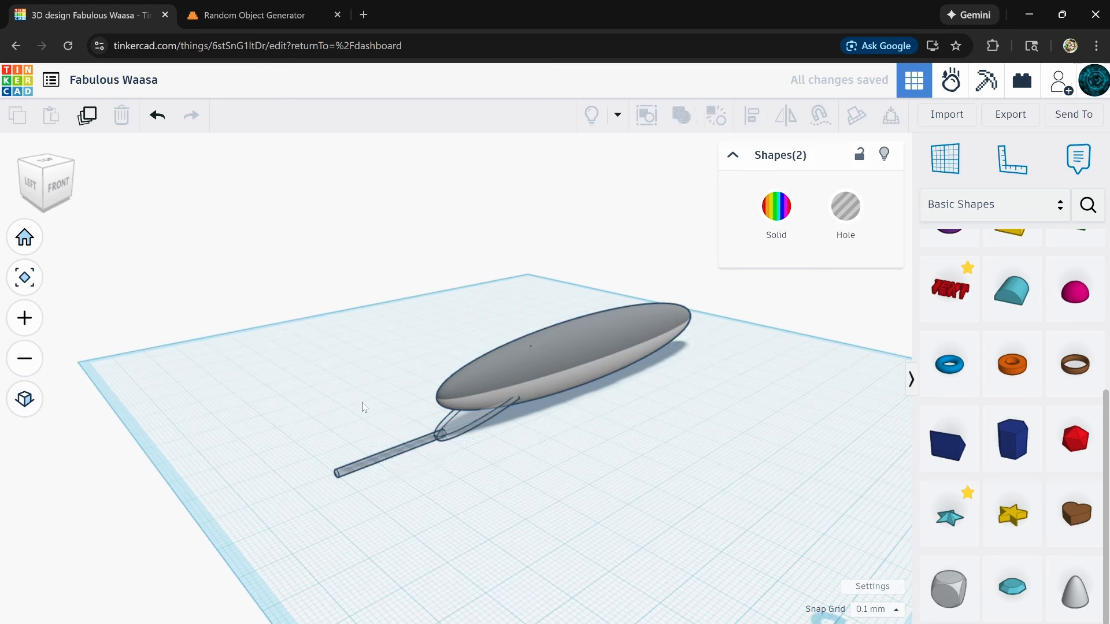
- Raise the horizontal hole cylinder from the workplane to the height of the lure's nose tip
drag(361, 425, 382, 493)
key(ctrl+Up)
key(ctrl+Up)
key(ctrl+Up)
key(ctrl+Up)
key(ctrl+Up)
key(ctrl+Up)
key(ctrl+Up)
key(ctrl+Up)
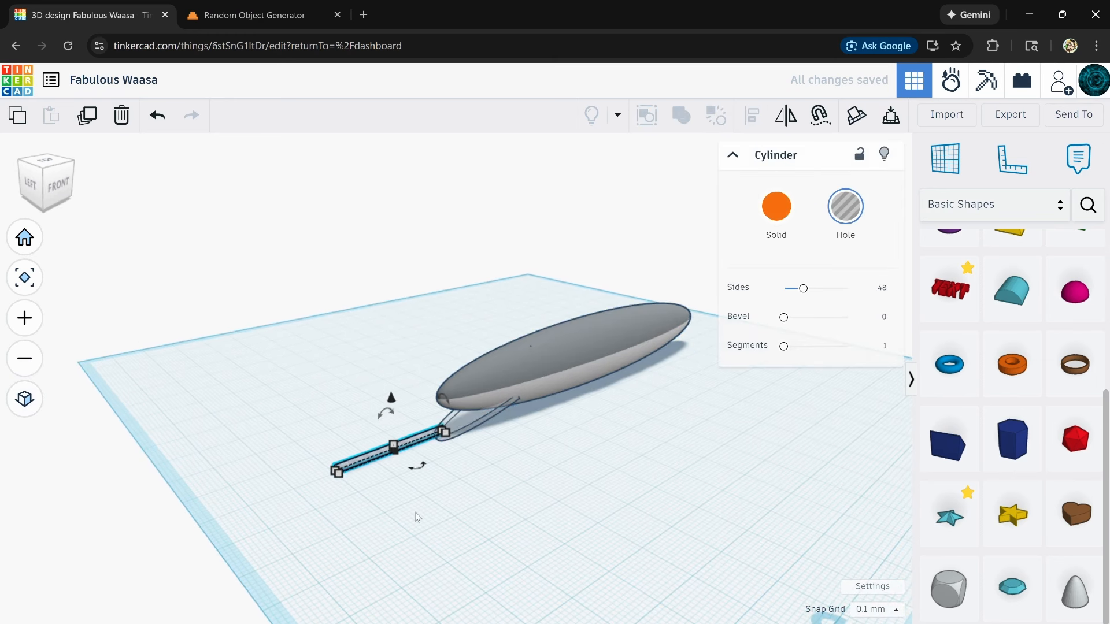
key(ctrl+Up)
key(ctrl+Up)
key(ctrl+Up)
key(ctrl+Up)
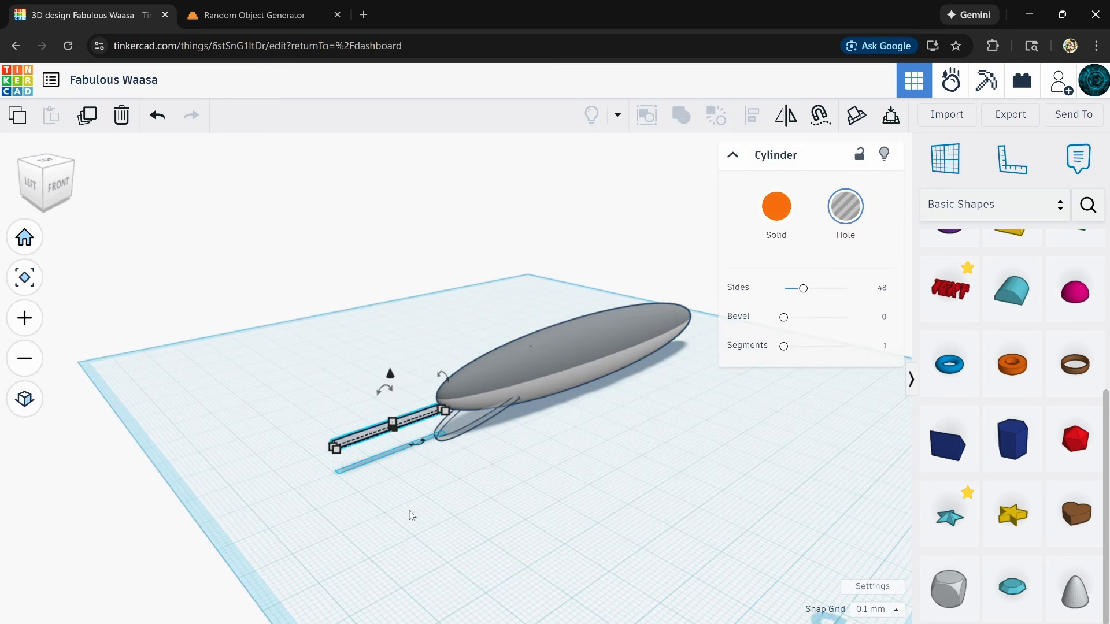
right_drag(384, 503, 589, 531)
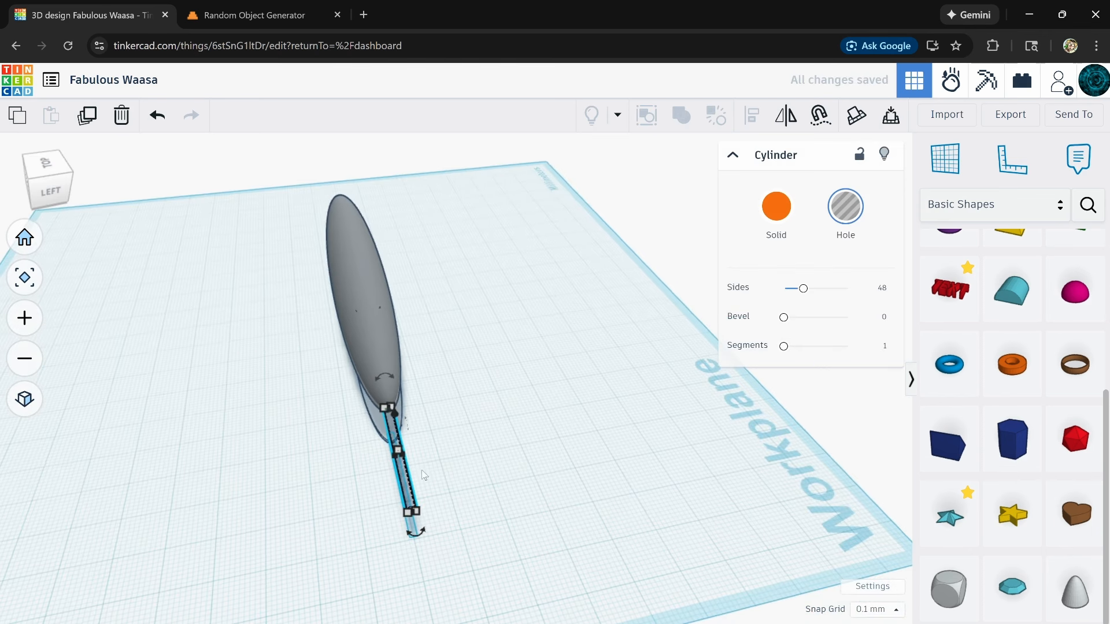
scroll(454, 460, up, 3)
key(ctrl+Up)
key(ctrl+Up)
key(ctrl+Up)
key(ctrl+Up)
key(ctrl+Up)
key(ctrl+Up)
key(ctrl+Up)
key(ctrl+Up)
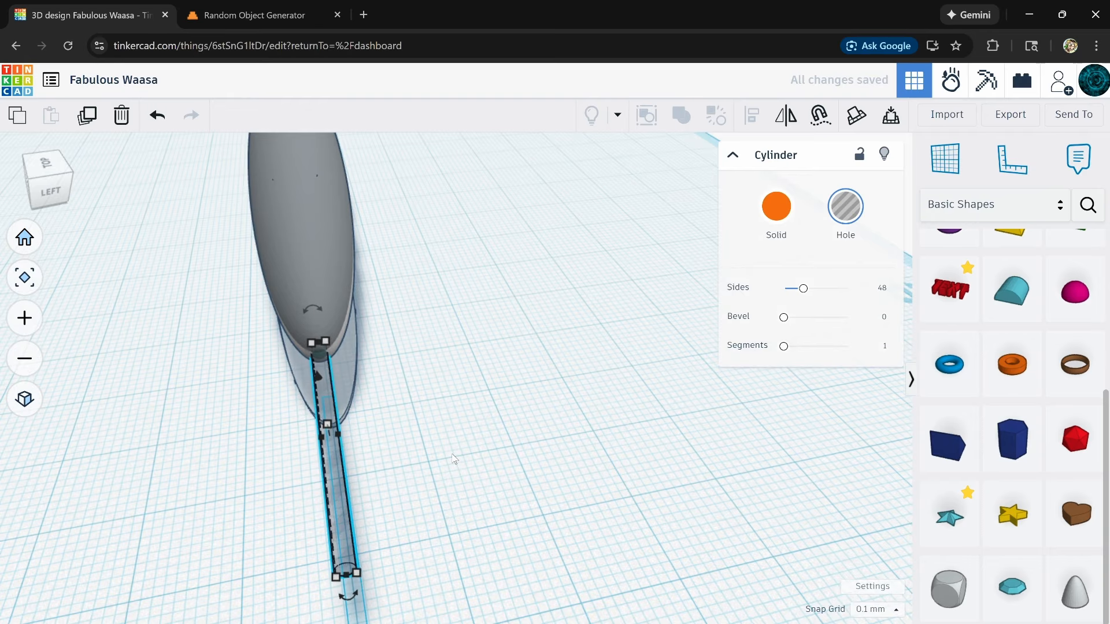
- Slide the hole cylinder lengthwise into the lure's nose until its end passes through the base of the paraboloid
right_drag(495, 480, 431, 196)
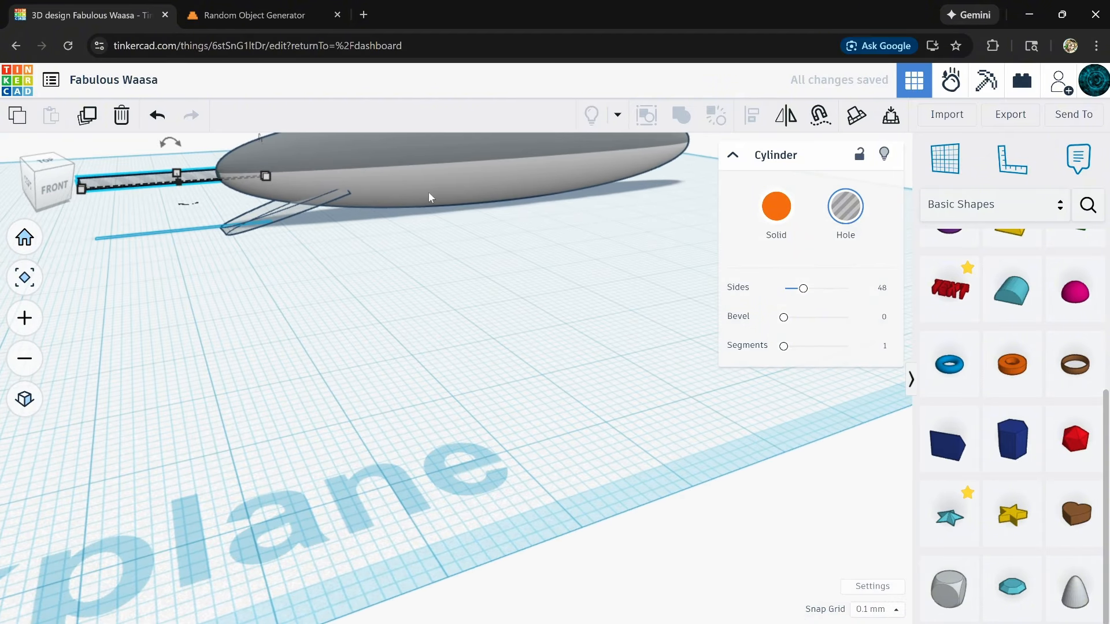
click(463, 180)
key(t)
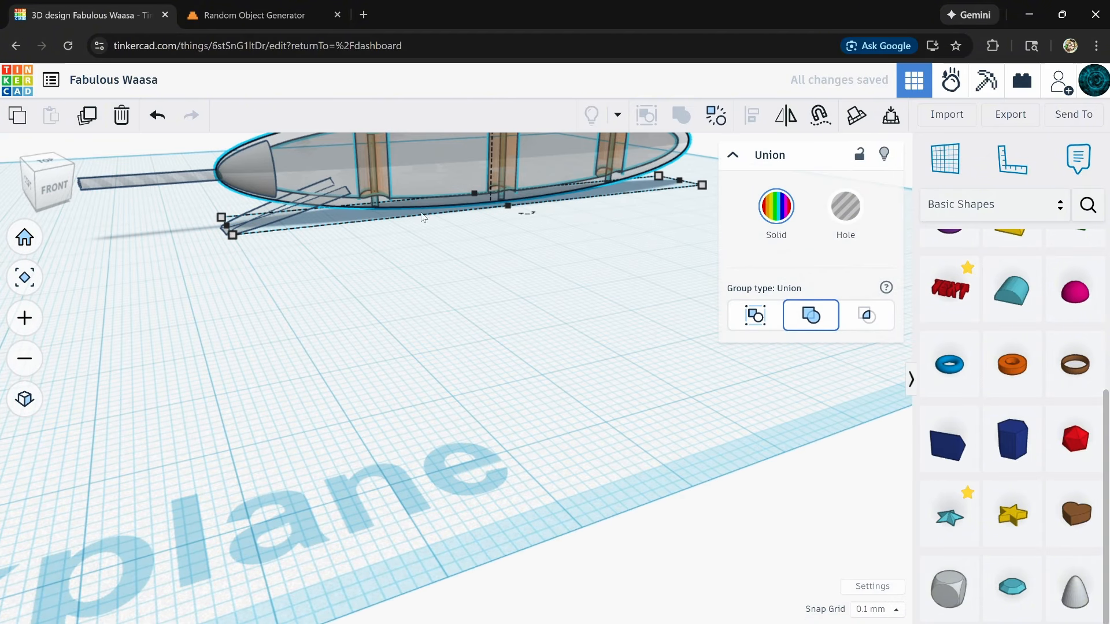
right_drag(348, 286, 308, 335)
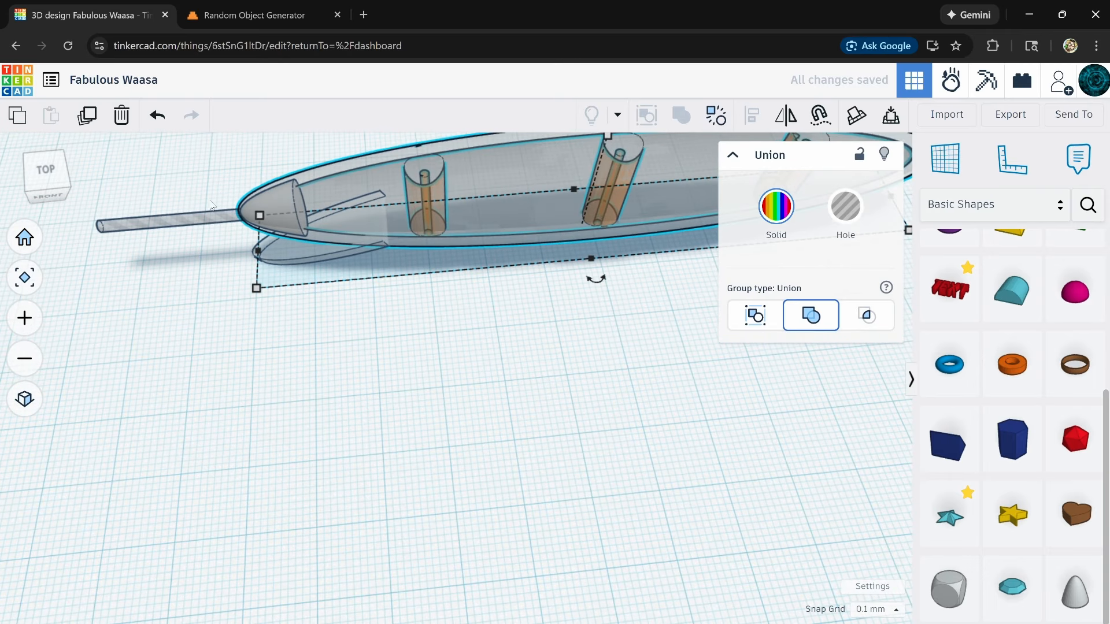
click(191, 222)
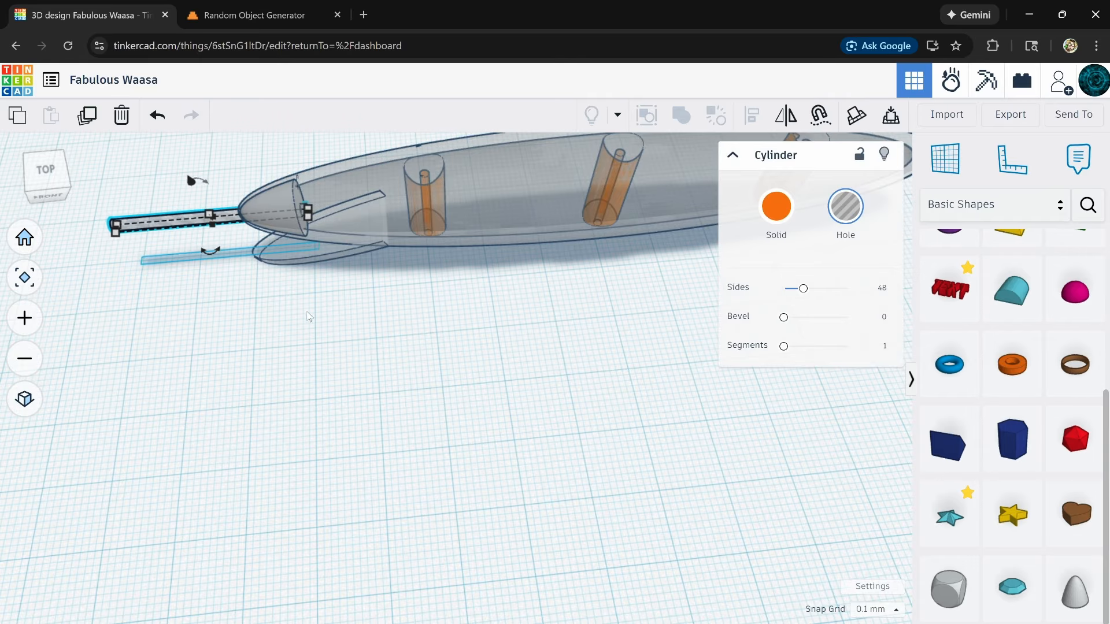
key(Right)
key(Right)
click(510, 215)
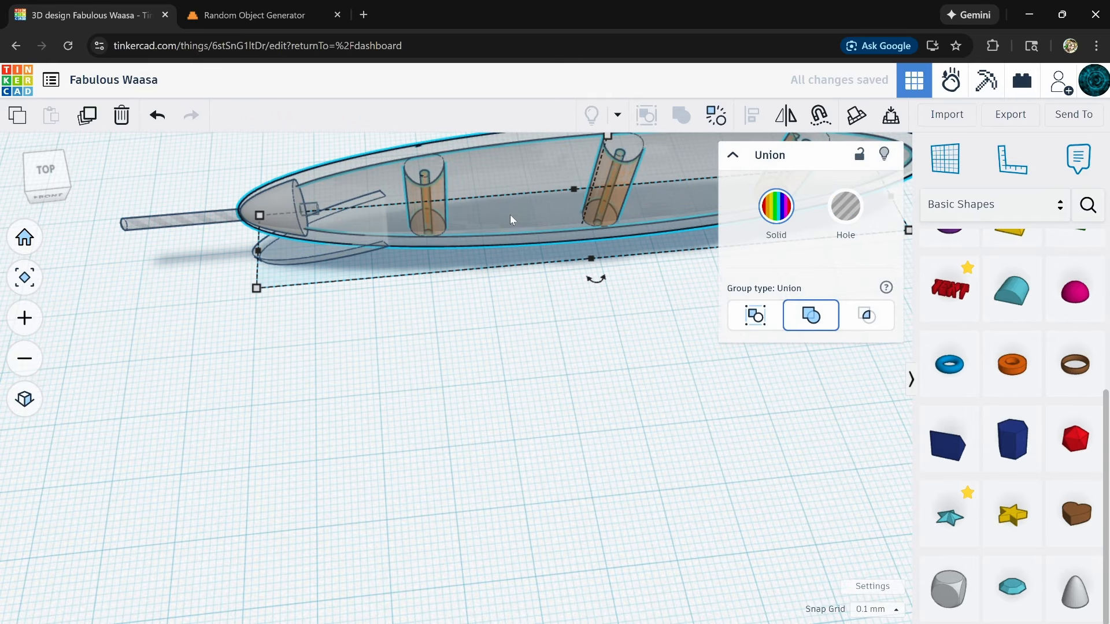
- Group the lure body, nose paraboloid, diving lip and hole cylinder into a single union
right_drag(453, 389, 435, 446)
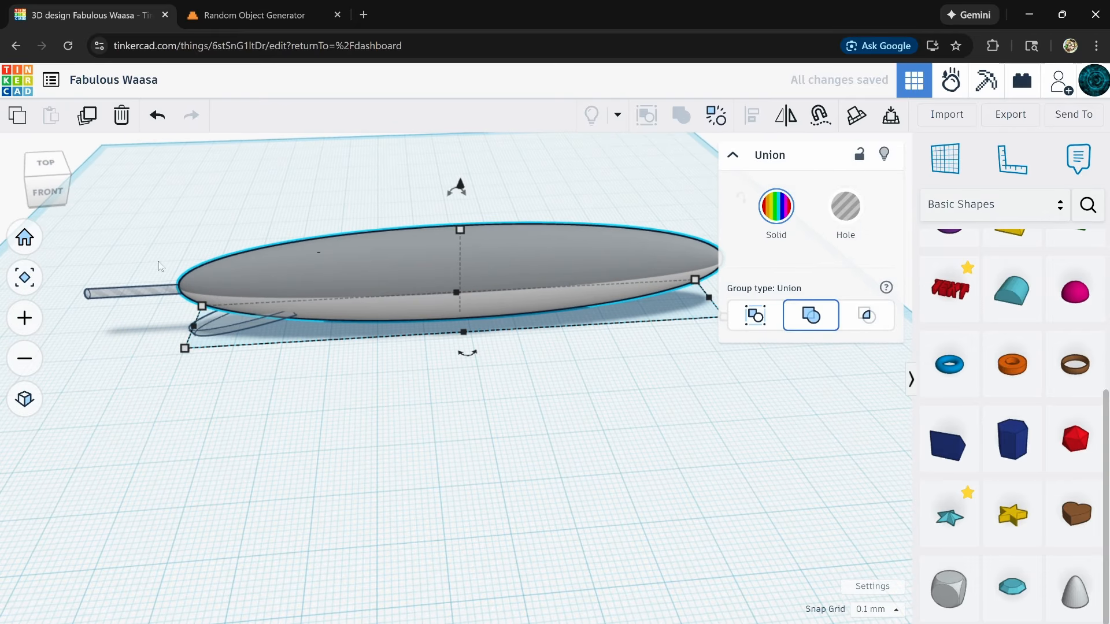
drag(178, 262, 692, 438)
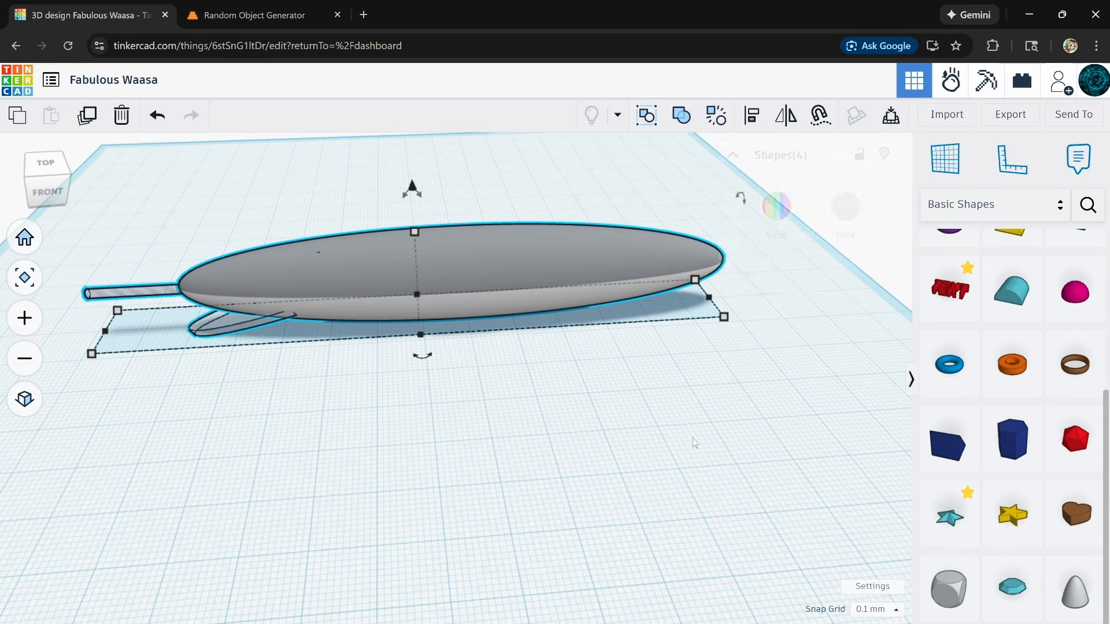
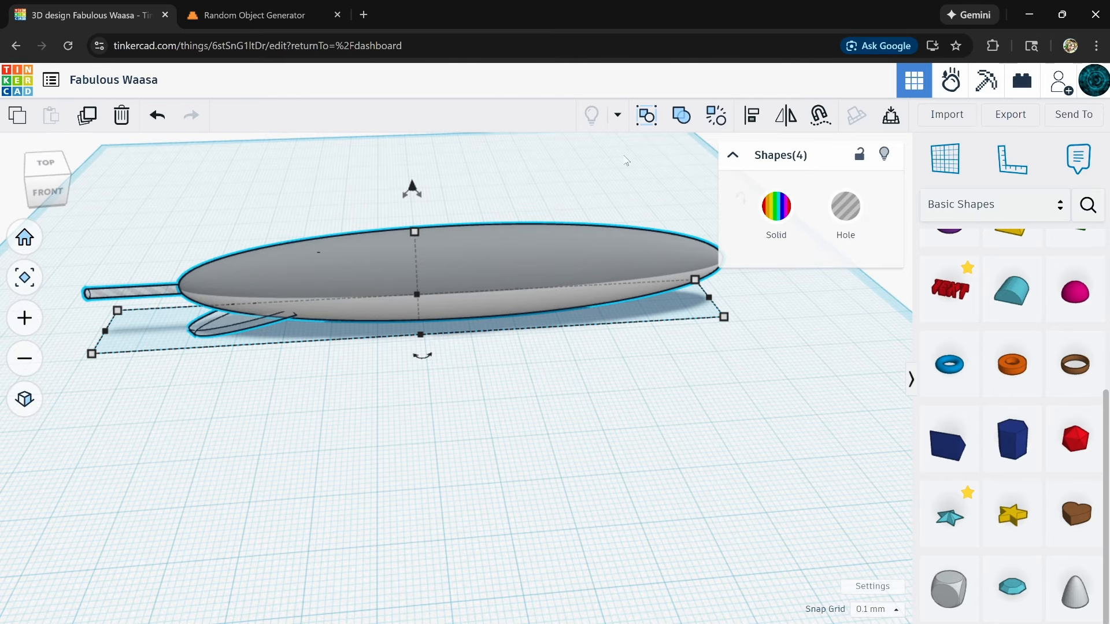
click(684, 118)
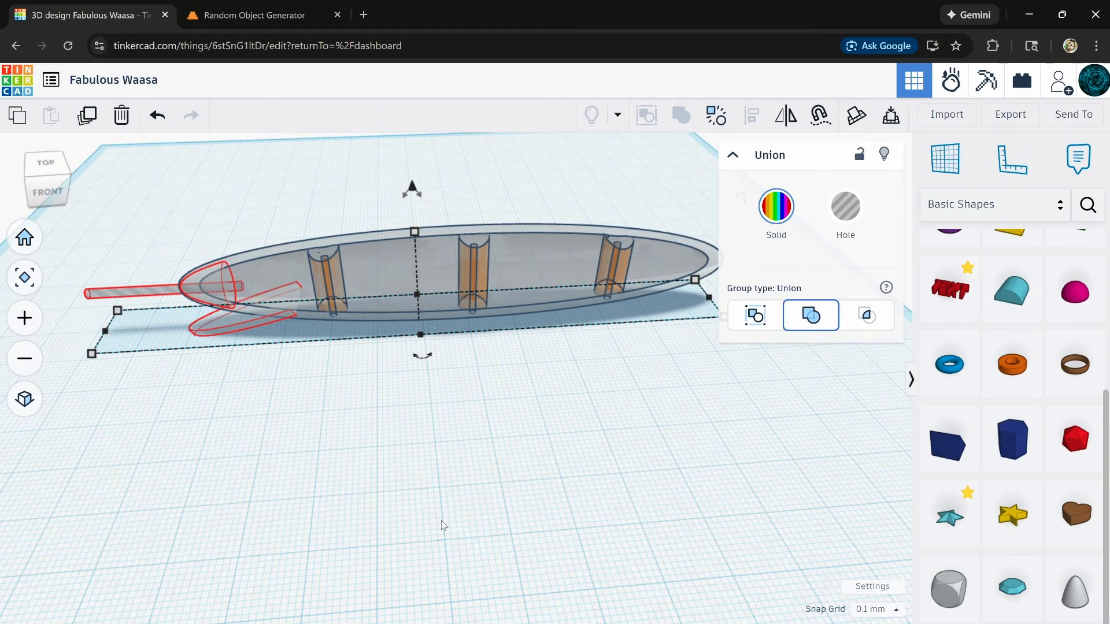
right_drag(446, 523, 454, 486)
middle_drag(454, 486, 553, 509)
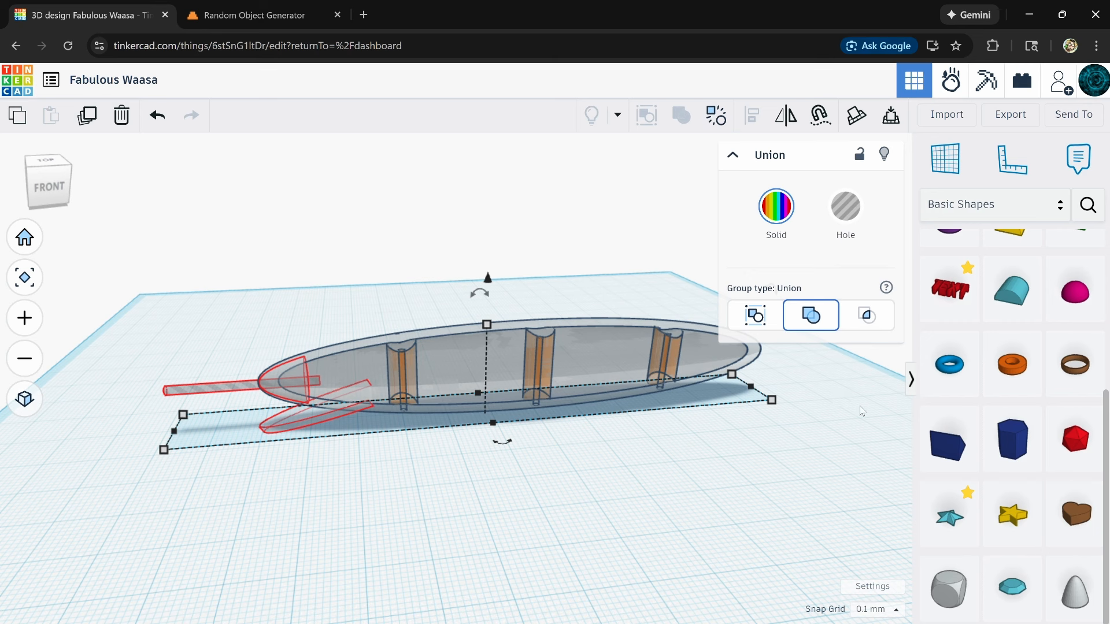
scroll(1006, 468, up, 5)
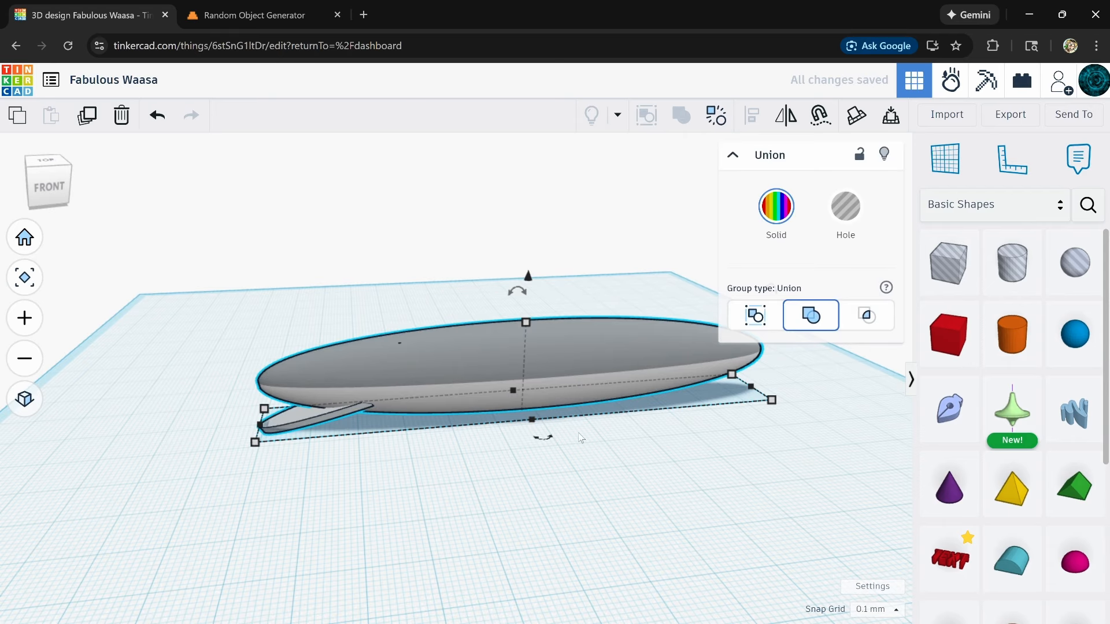
- Start an extrude sketch in front of the lure and draw a J-shaped hook's straight inner edges, with a barb whose tip edge is about 6.9 mm long
click(493, 529)
right_drag(493, 529, 460, 485)
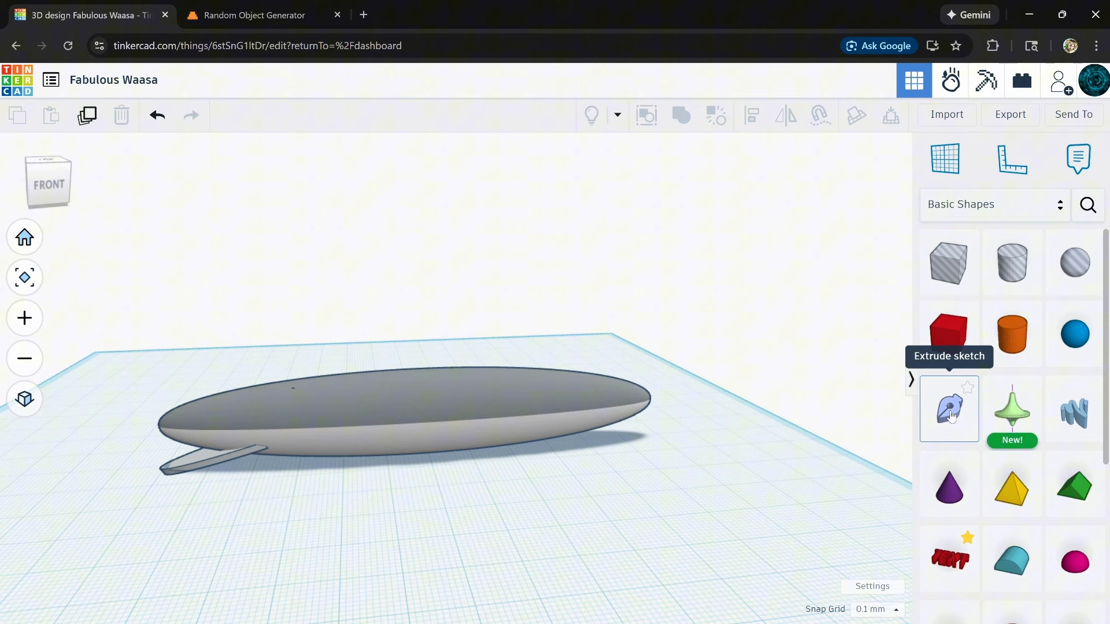
mouse_move(949, 415)
mouse_down()
mouse_move(584, 528)
mouse_move(587, 536)
mouse_up()
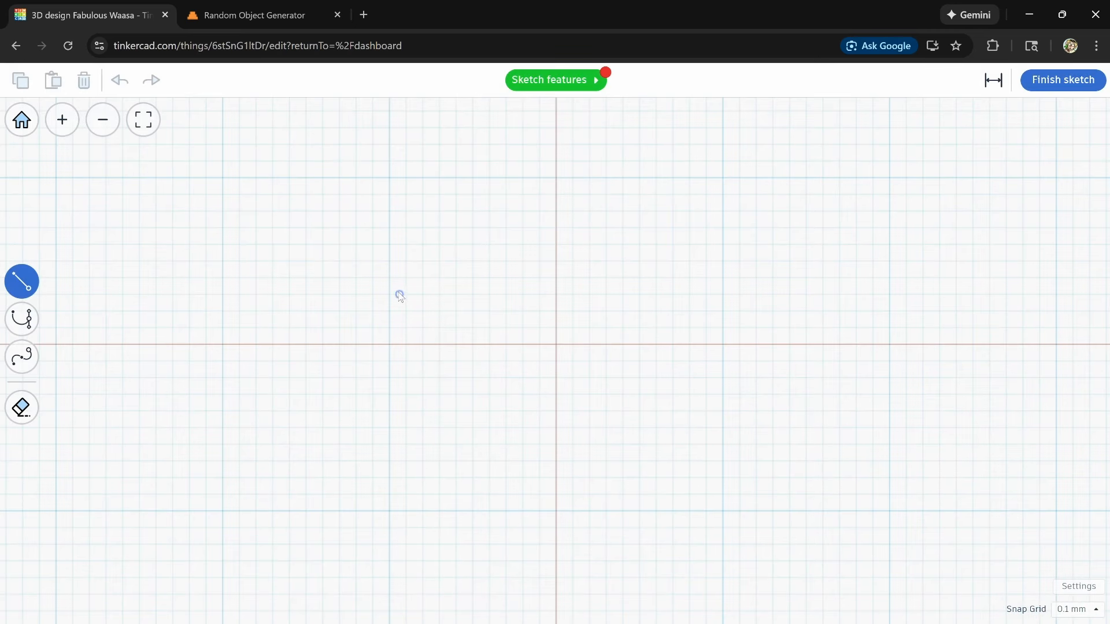
click(389, 291)
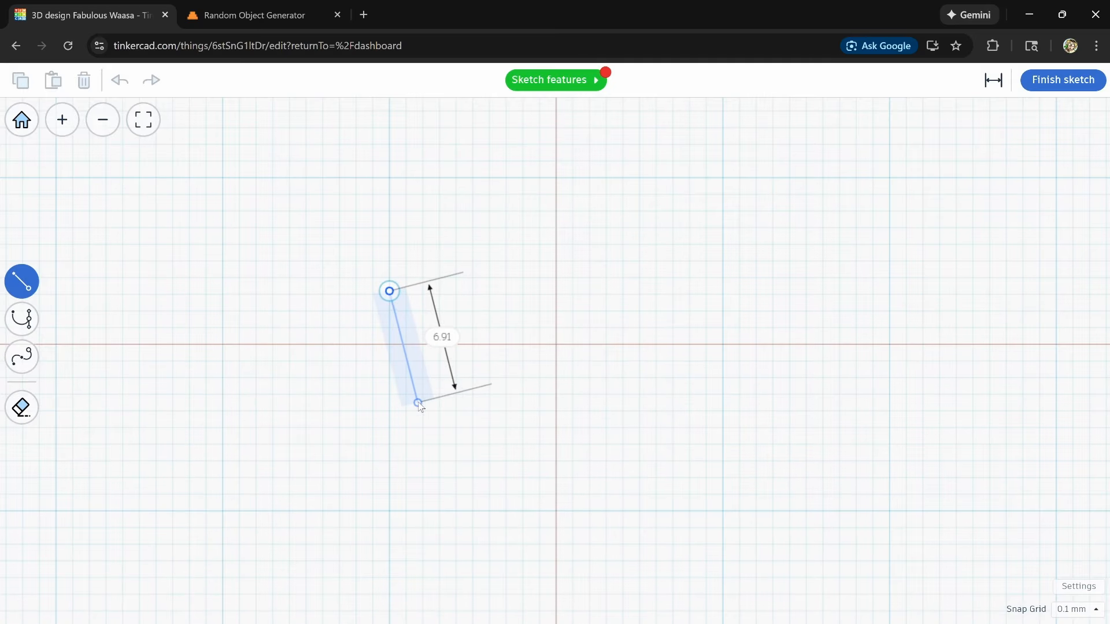
click(418, 402)
click(396, 363)
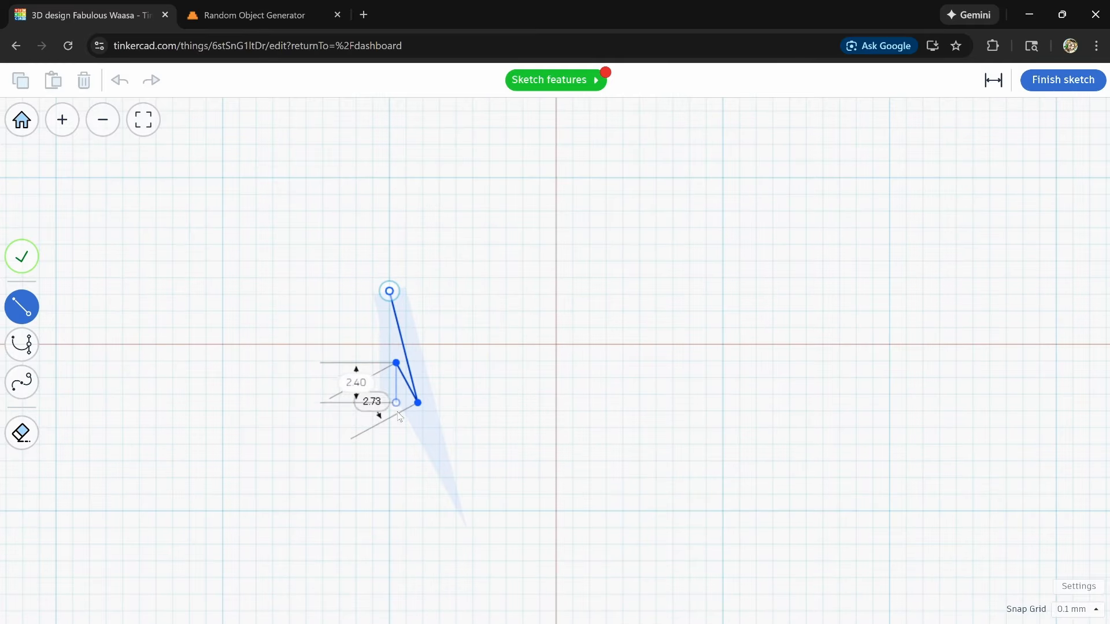
click(417, 402)
click(468, 510)
click(548, 393)
click(547, 198)
click(522, 177)
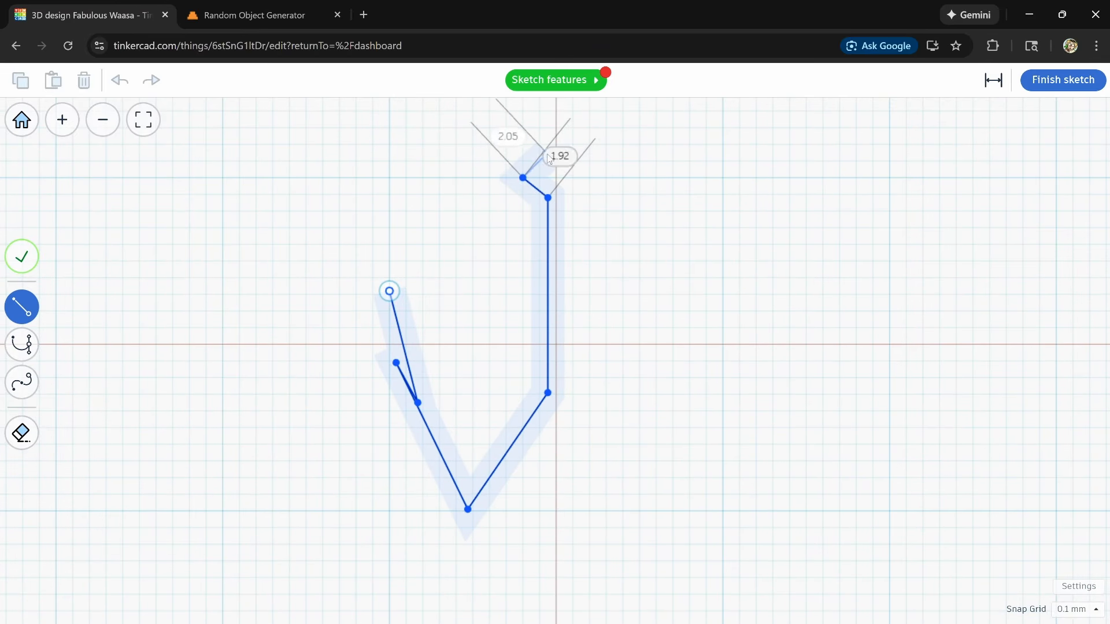
- Hide the sketch dimensions and draw a diamond-shaped eye and the hook's outer edge, running down the shank and around the bend
click(994, 80)
click(548, 151)
click(573, 179)
click(559, 201)
click(559, 402)
click(463, 529)
- Convert the corner points around the hook's bend and lower shank into smooth curve points
click(386, 363)
click(599, 604)
click(386, 363)
click(599, 604)
click(547, 393)
click(599, 604)
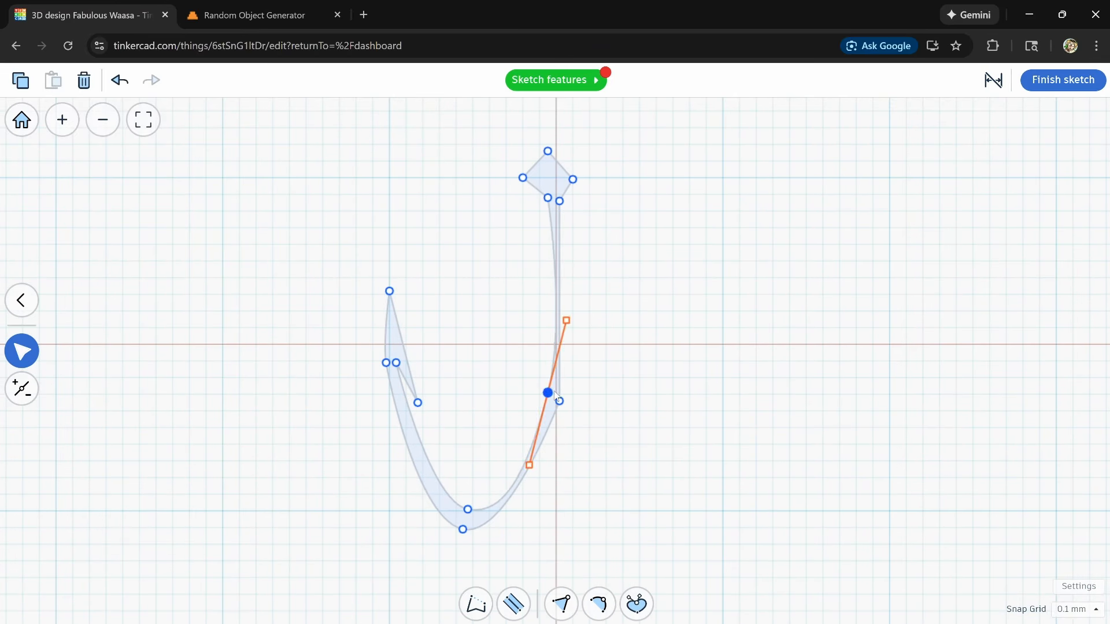
- Reposition the inner and outer points at the hook's lower shank and remove the diamond eye's points
drag(547, 393, 540, 393)
drag(559, 401, 552, 414)
click(22, 389)
drag(540, 393, 540, 399)
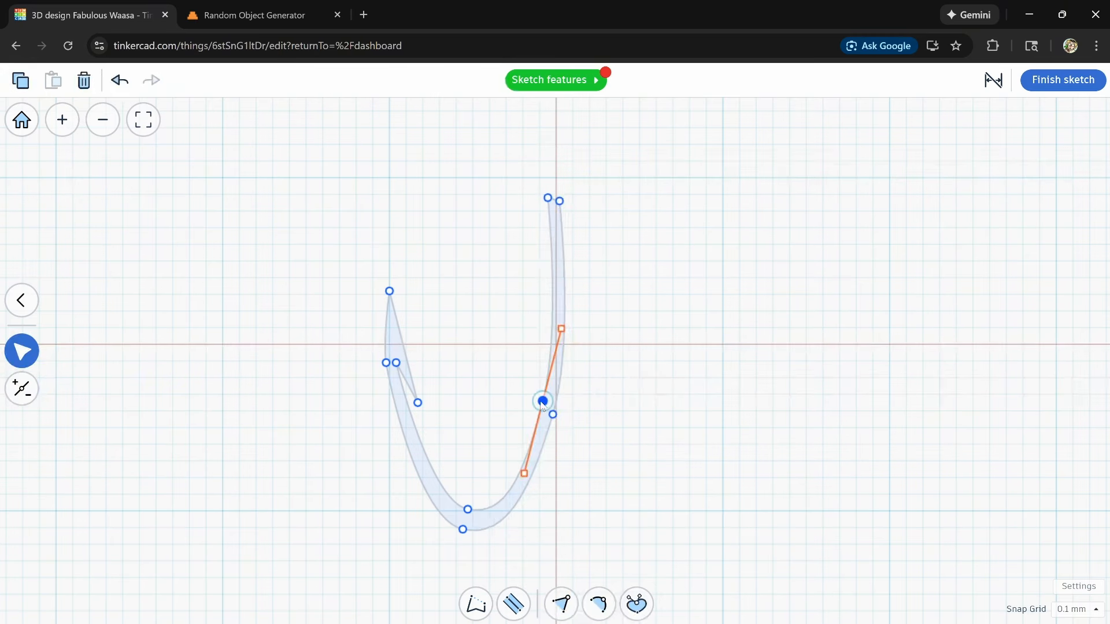
- Extend the shank's two end points into a squared end and finish the hook sketch
drag(560, 201, 570, 197)
drag(548, 198, 556, 148)
drag(570, 198, 571, 148)
click(1036, 88)
- Colour the extruded hook light grey and place a mirrored duplicate against its shank to form a double hook
drag(490, 510, 509, 457)
right_drag(544, 492, 624, 474)
click(777, 206)
key(ctrl+d)
drag(505, 522, 576, 533)
click(785, 116)
- Duplicate the double hook and rotate the copy -90° about the shank to form four prongs
shift+click(503, 522)
key(ctrl+d)
drag(641, 499, 532, 579)
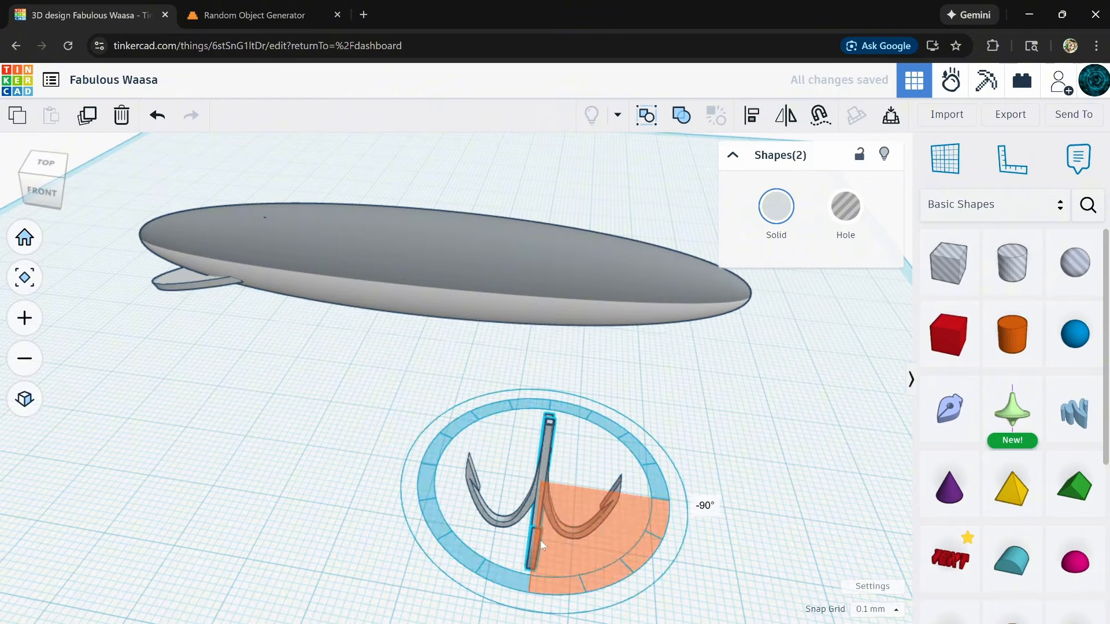
- Add a torus beside the four-pronged hook and colour it light grey
right_drag(590, 462, 370, 405)
scroll(983, 439, down, 4)
click(949, 416)
click(268, 483)
click(776, 206)
click(906, 389)
right_drag(462, 474, 624, 457)
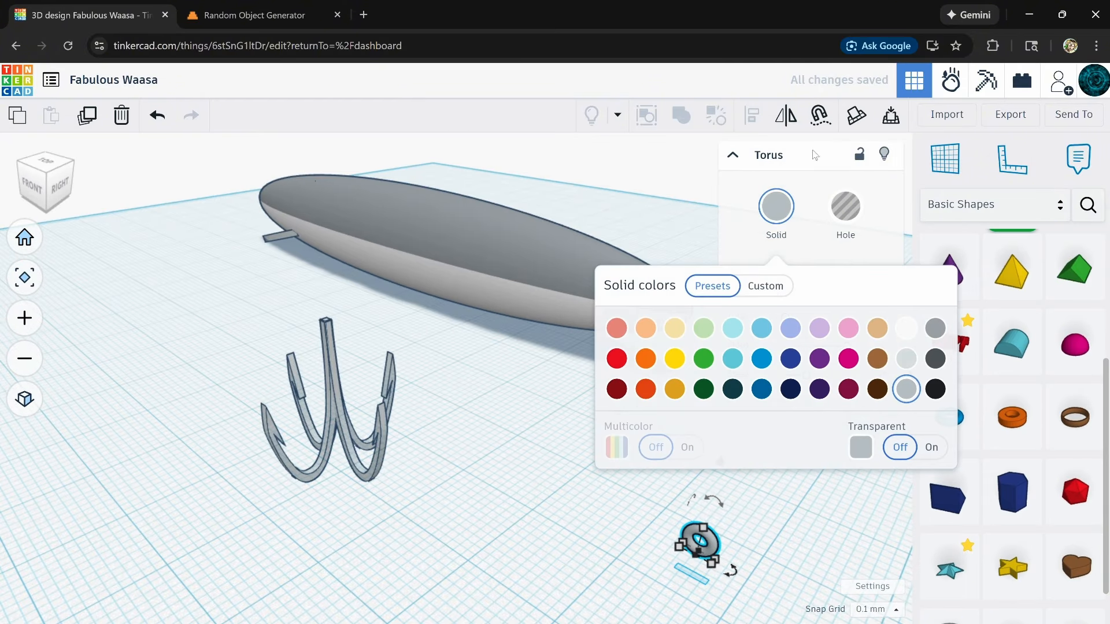
- Cruise the torus onto the hook shank's end, stand it upright and scale it to about 3.76 mm high as an eye ring
click(820, 115)
drag(699, 540, 327, 357)
scroll(347, 359, up, 5)
drag(392, 370, 546, 370)
right_drag(636, 492, 589, 511)
click(665, 497)
click(546, 389)
drag(614, 352, 601, 300)
shift+drag(542, 324, 542, 303)
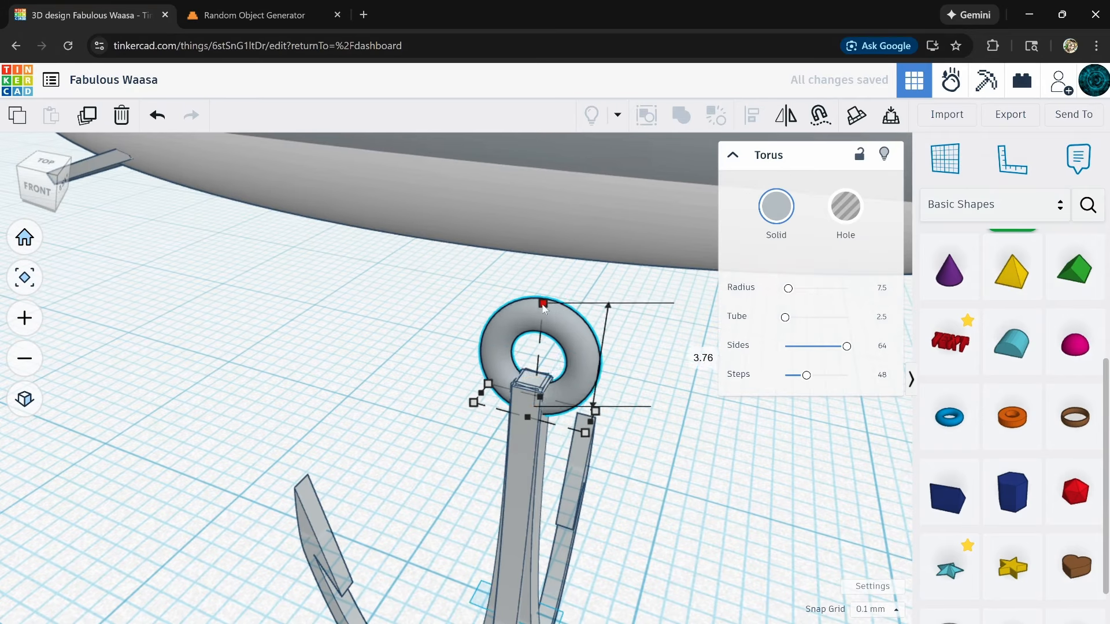
- Duplicate the eye ring, turn the copy crosswise and raise it so the two rings interlock
scroll(636, 416, down, 6)
right_drag(719, 476, 572, 463)
drag(232, 312, 480, 532)
click(352, 347)
scroll(353, 353, up, 5)
key(ctrl+d)
right_drag(365, 405, 520, 370)
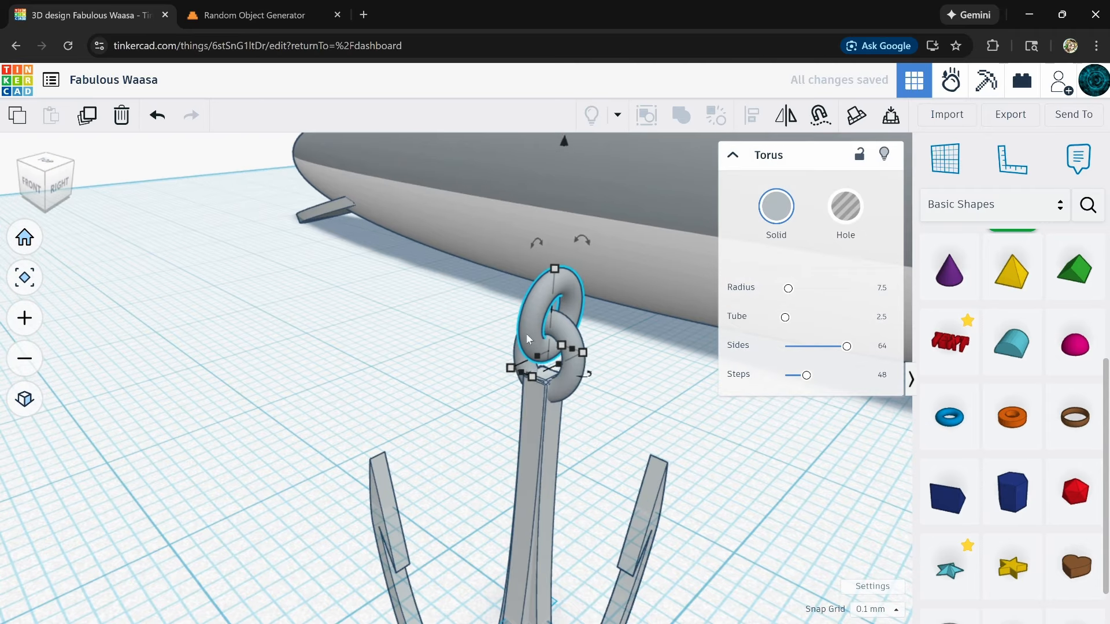
- Group the four hook prongs and both rings into a single union
scroll(521, 370, down, 5)
drag(277, 323, 544, 578)
key(ctrl+g)
- Align the hook assembly with the lure's centre line and position it so its upper ring embeds in the lure's underside
click(642, 324)
drag(479, 162, 478, 139)
right_drag(474, 370, 564, 243)
click(366, 349)
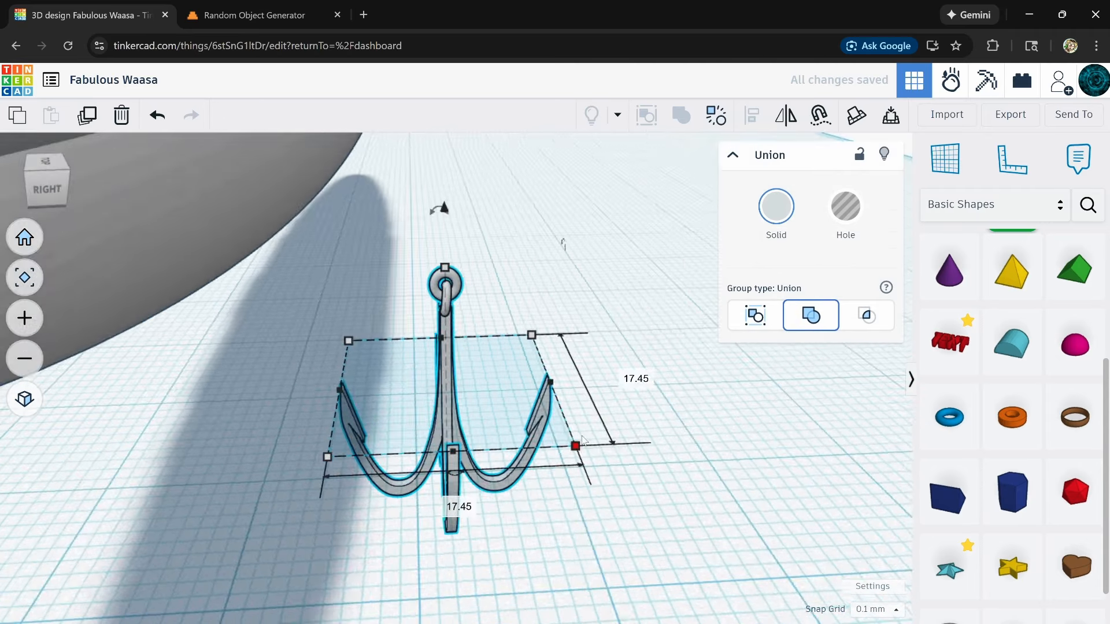
scroll(564, 242, down, 5)
shift+click(492, 324)
click(474, 445)
right_drag(505, 570, 606, 499)
scroll(461, 436, down, 4)
scroll(430, 451, up, 6)
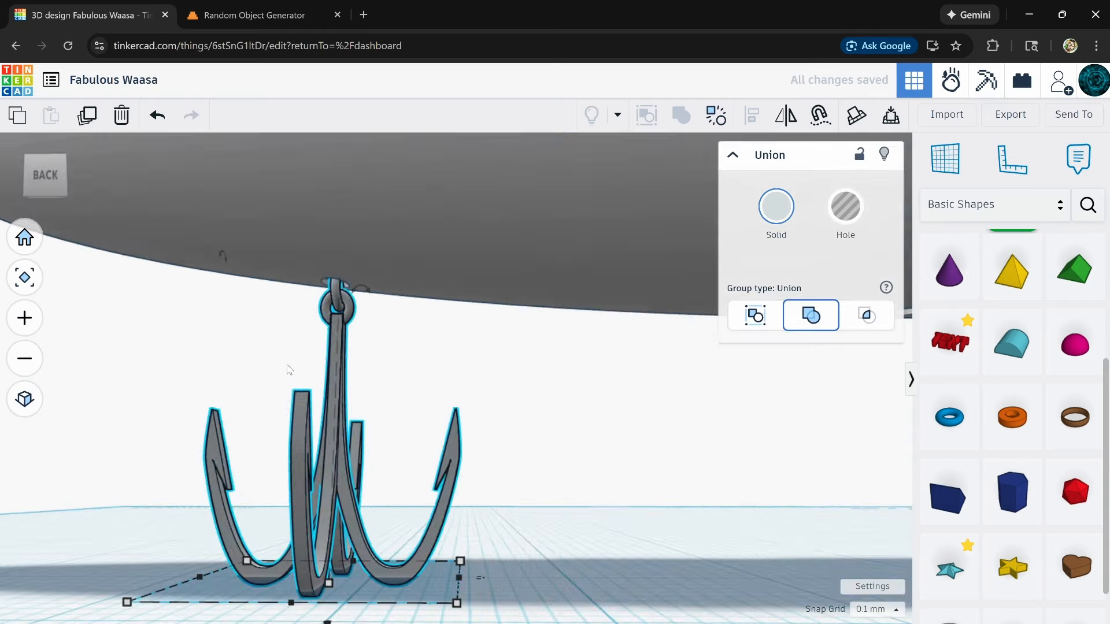
- Duplicate the hook assembly and slide the copy along the lure's underside as a second hook
scroll(448, 463, down, 4)
right_drag(289, 369, 411, 349)
scroll(449, 464, down, 4)
key(ctrl+d)
drag(459, 448, 619, 448)
- Nudge the second hook lengthwise and lower it slightly so its upper ring meets the lure's belly
right_drag(619, 457, 618, 331)
key(Left)
key(Left)
key(Left)
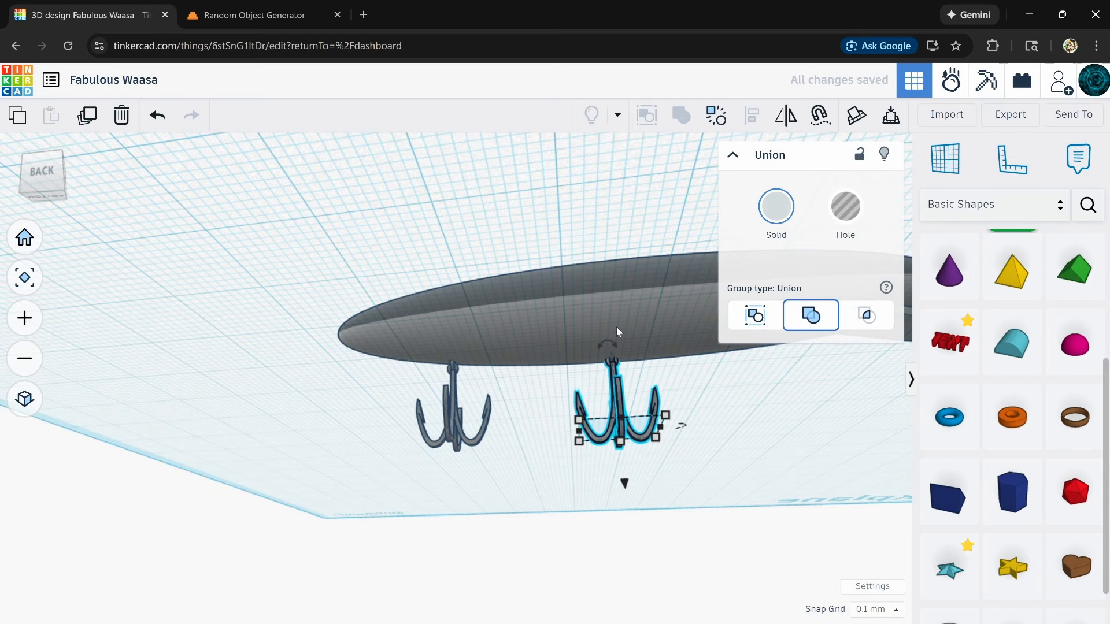
key(ctrl+Down)
key(ctrl+Down)
key(ctrl+Down)
key(ctrl+Down)
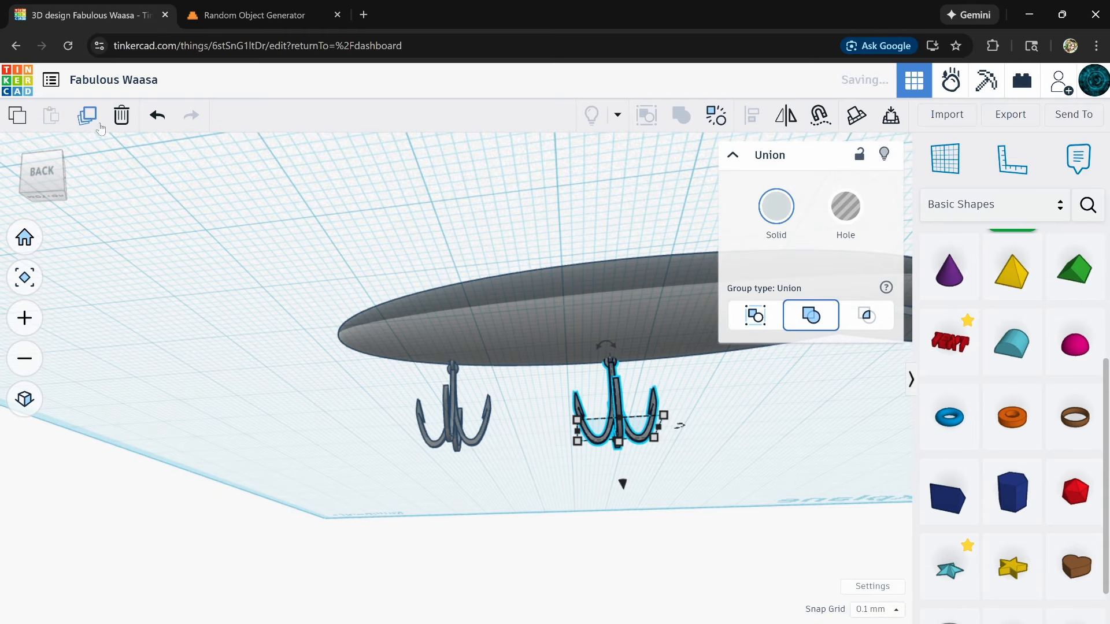
- Repeat the duplication at the same spacing to add a third hook nearer the diving lip
click(86, 116)
middle_drag(478, 417, 330, 435)
scroll(615, 339, up, 8)
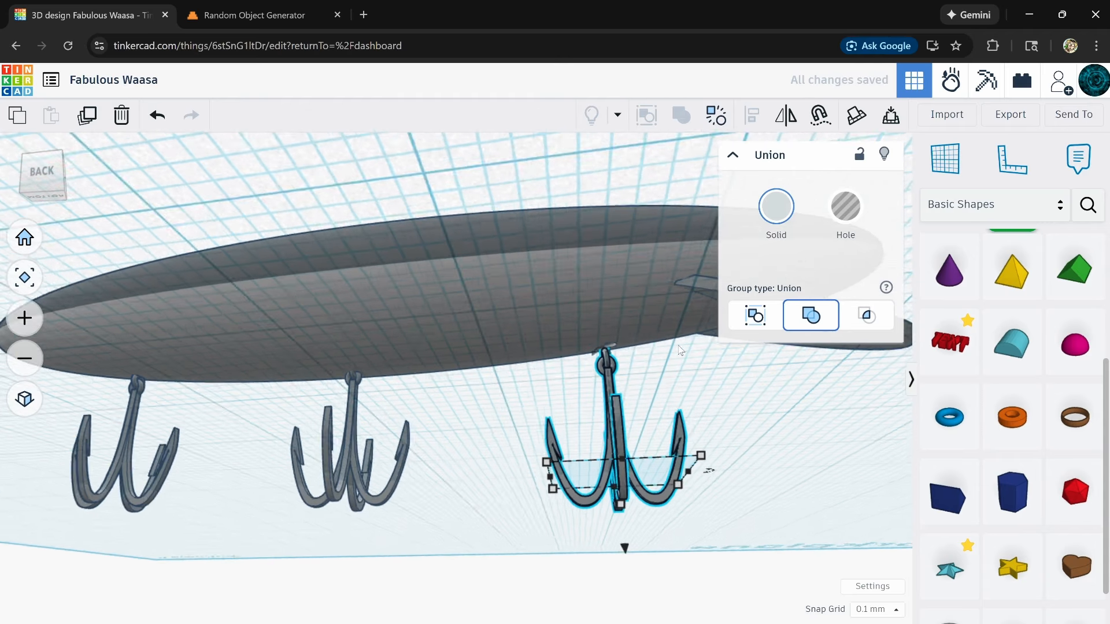
- Raise the third hook and nudge it lengthwise so its upper ring embeds in the lure's underside
key(ctrl+Up)
key(ctrl+Up)
key(ctrl+Up)
key(ctrl+Up)
key(ctrl+Up)
key(ctrl+Up)
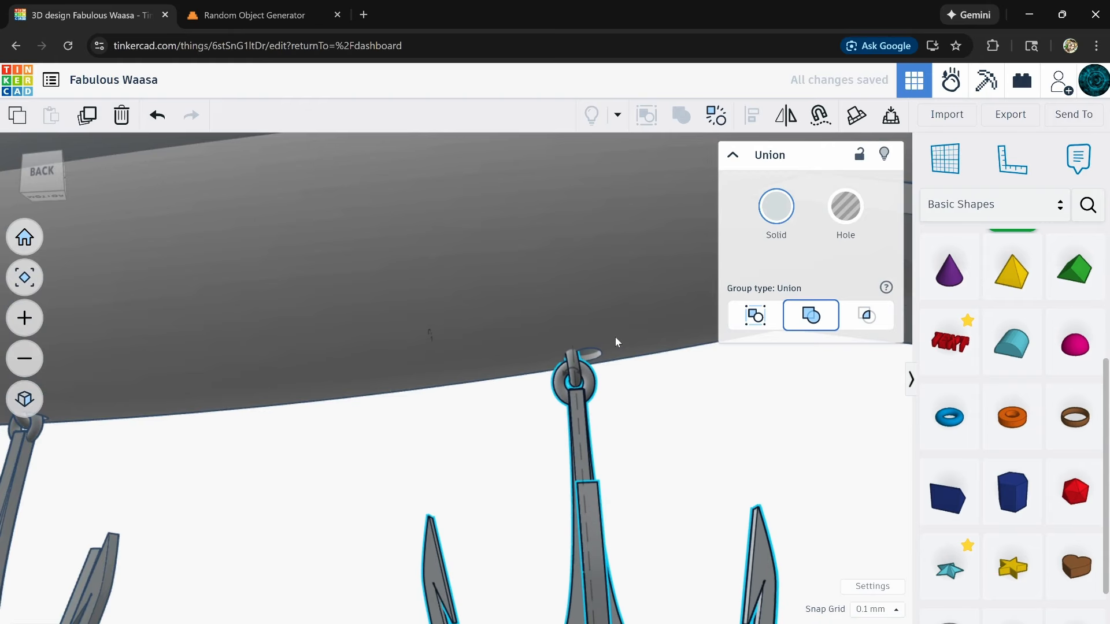
key(Right)
key(Right)
key(Right)
key(Right)
key(Right)
key(Right)
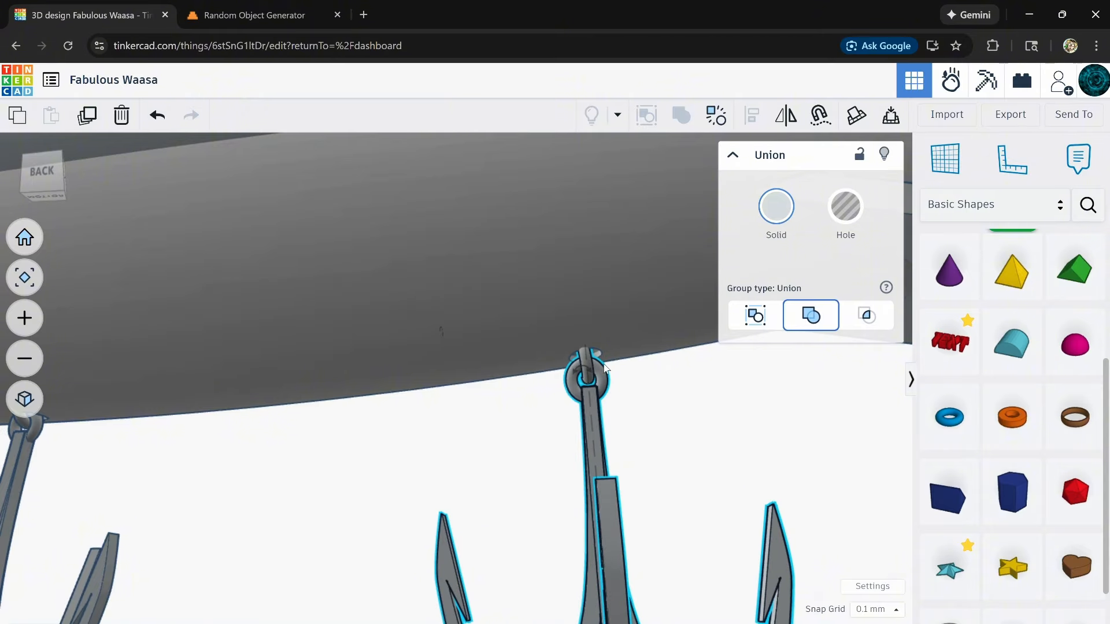
- Select the lure together with its three hooks and move them off the workplane, beyond its far corner
scroll(605, 364, down, 8)
right_drag(515, 405, 491, 480)
click(488, 434)
click(479, 262)
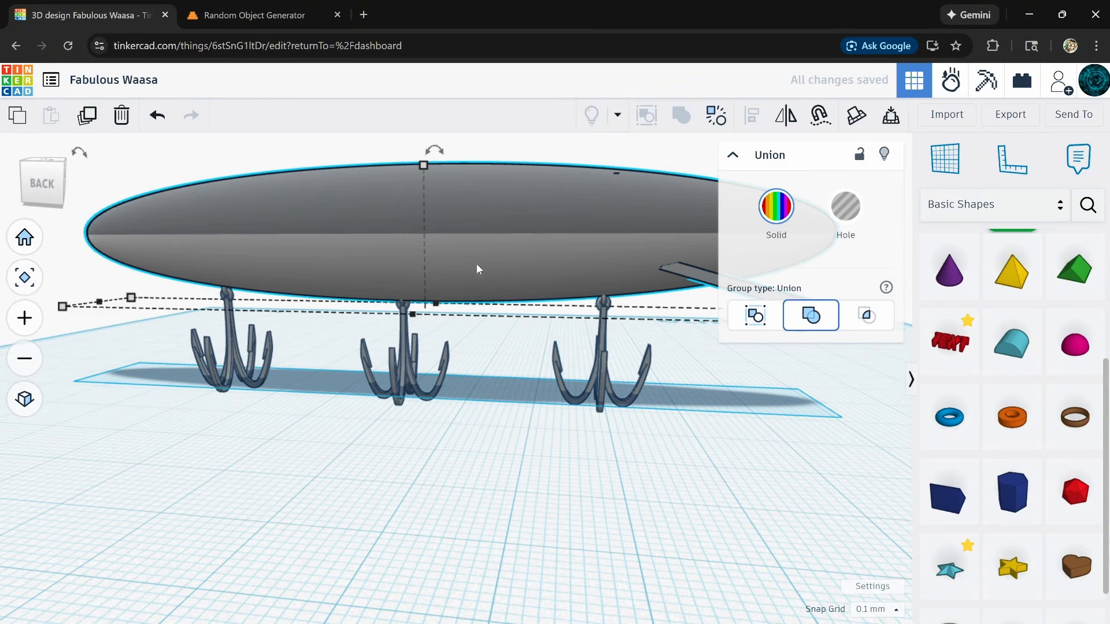
right_drag(491, 367, 684, 486)
scroll(497, 370, down, 8)
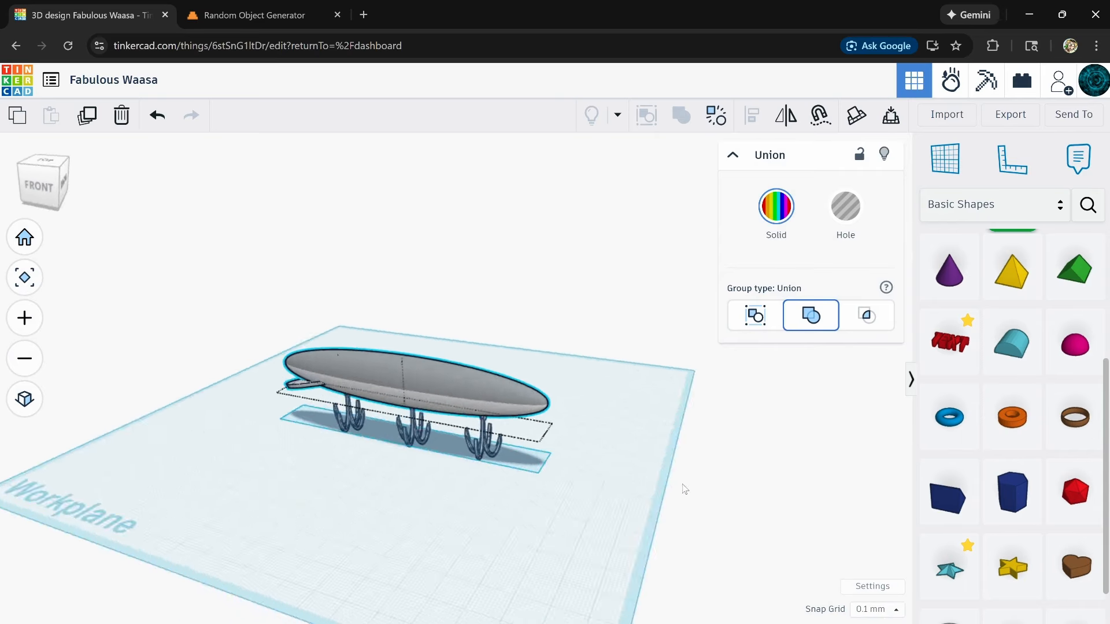
click(567, 501)
right_drag(567, 501, 305, 354)
drag(254, 327, 531, 488)
drag(489, 458, 526, 514)
right_drag(527, 515, 536, 376)
drag(536, 376, 269, 252)
middle_drag(284, 419, 468, 463)
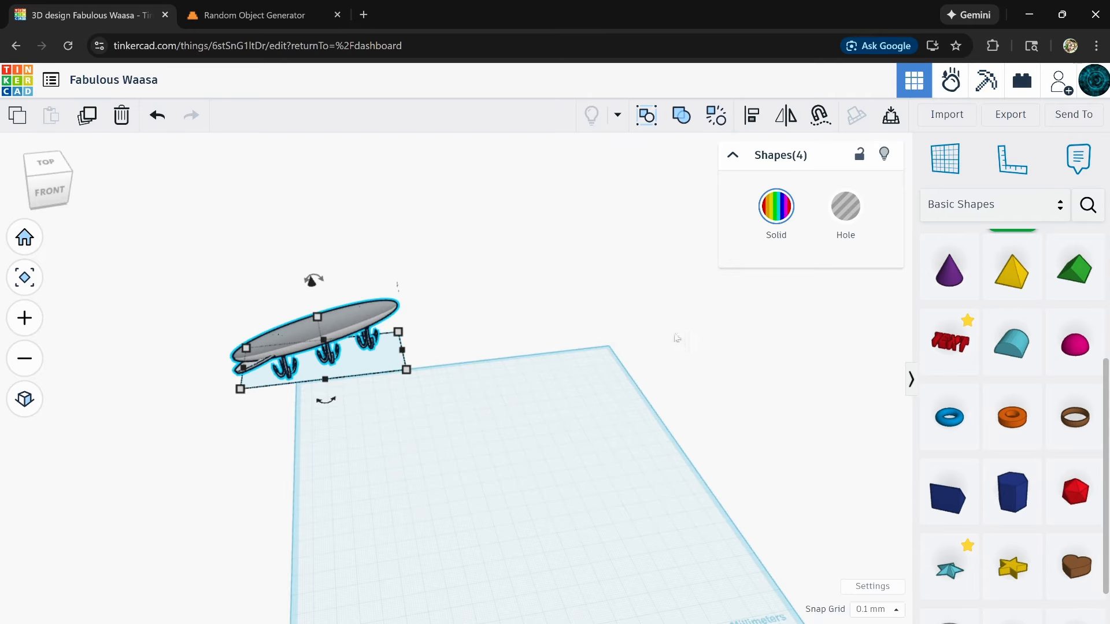
- Switch to the Random Object Generator page, generate one new random object, and return to Tinkercad
click(226, 15)
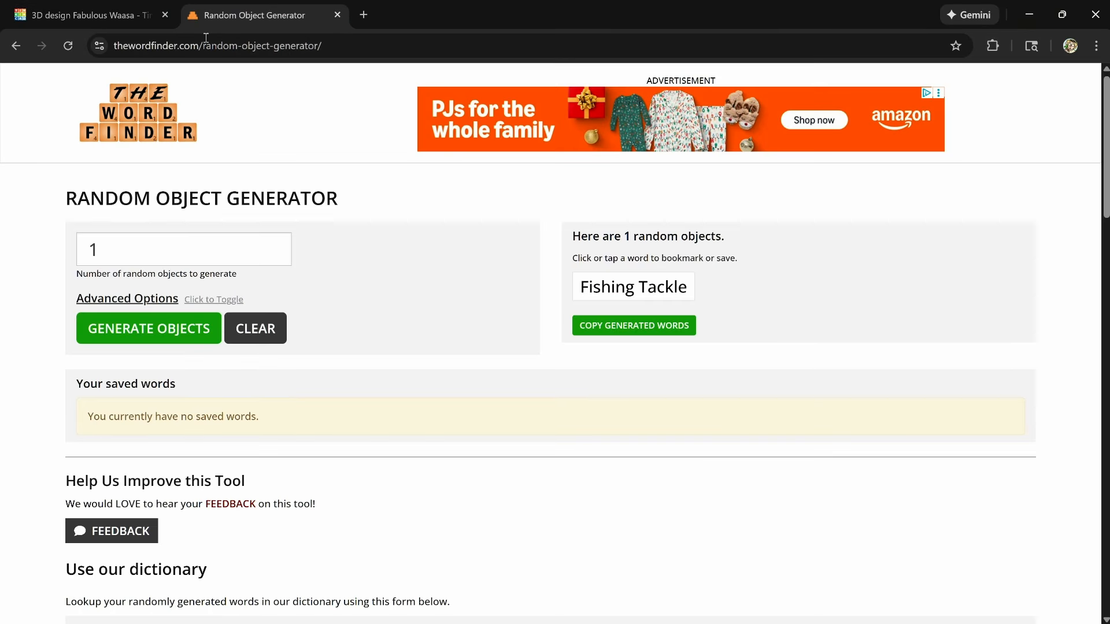
click(148, 338)
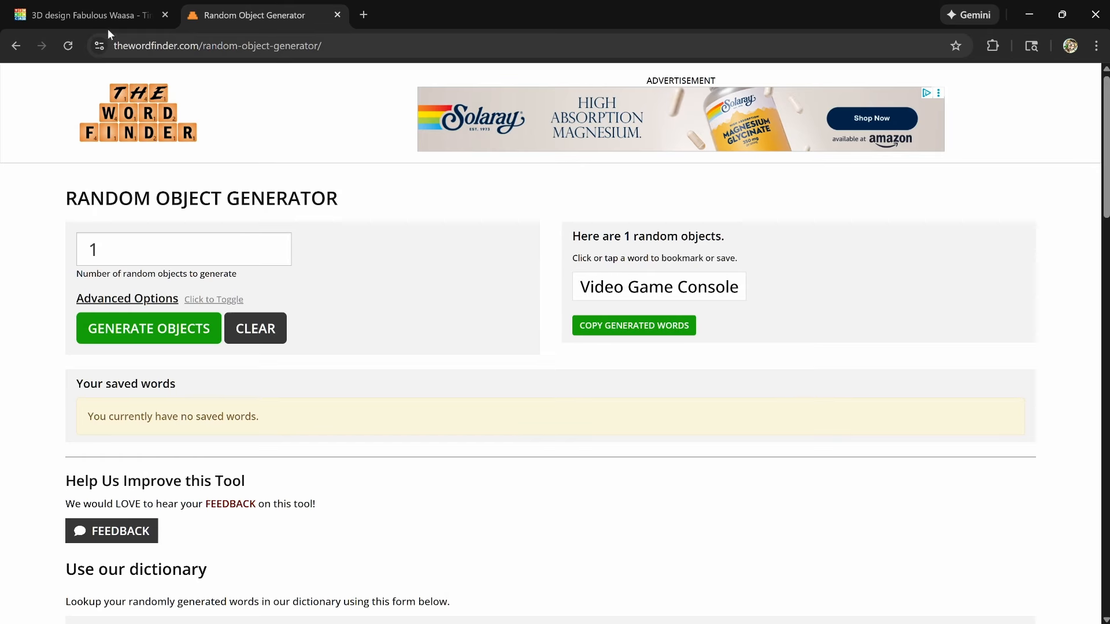
click(108, 13)
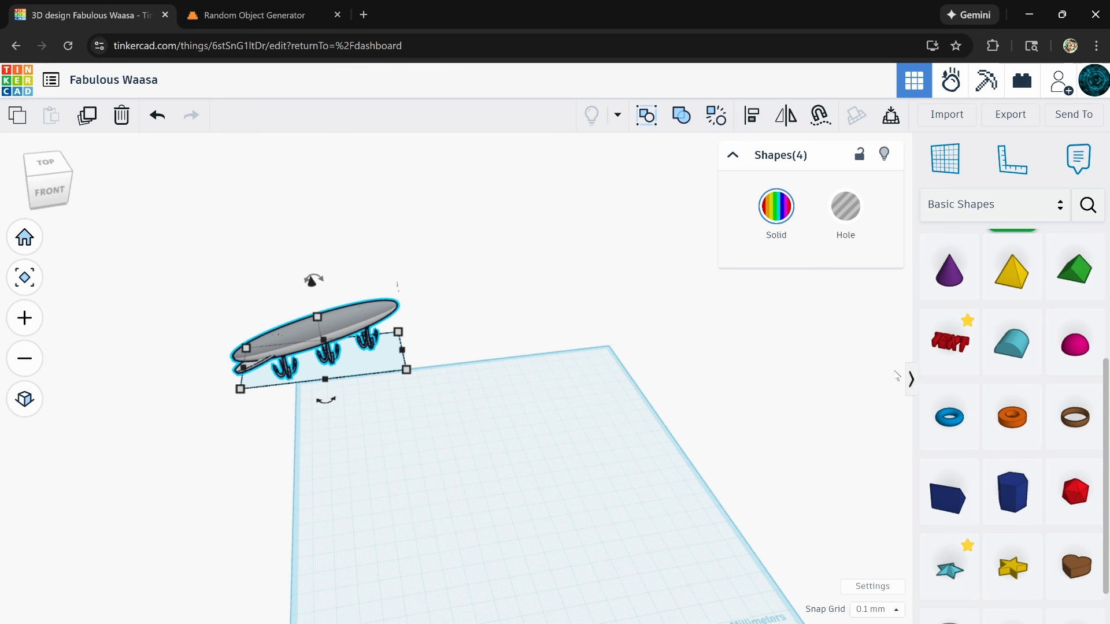
- Add a box to the workplane, stretch its footprint into a large rectangular slab and shift it by -28.4 mm
scroll(951, 393, down, 2)
scroll(954, 405, up, 5)
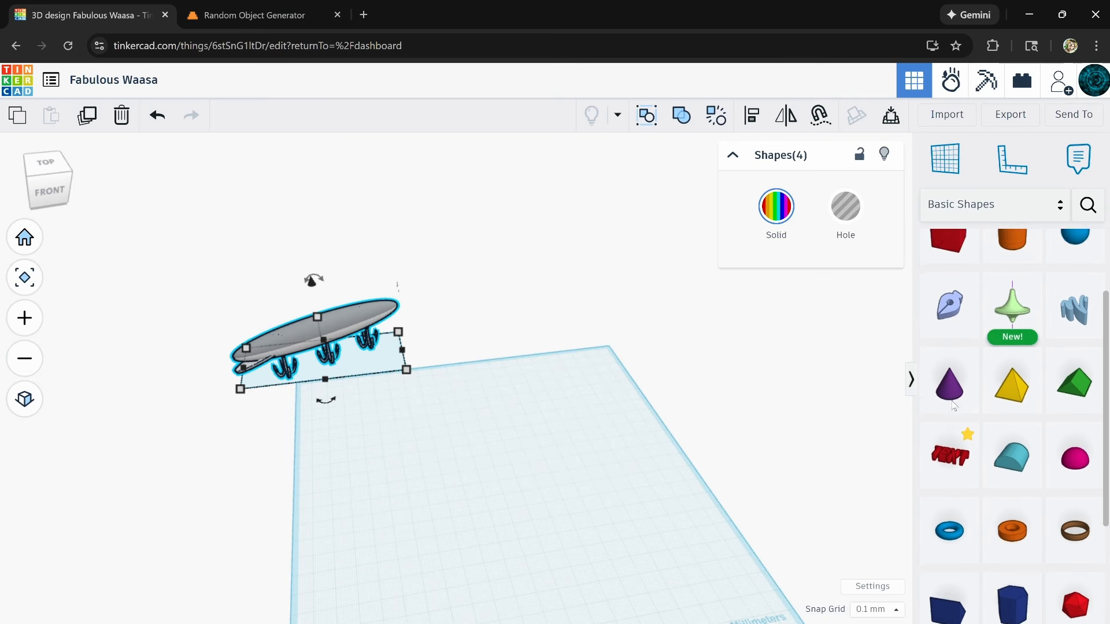
scroll(954, 405, up, 2)
click(949, 334)
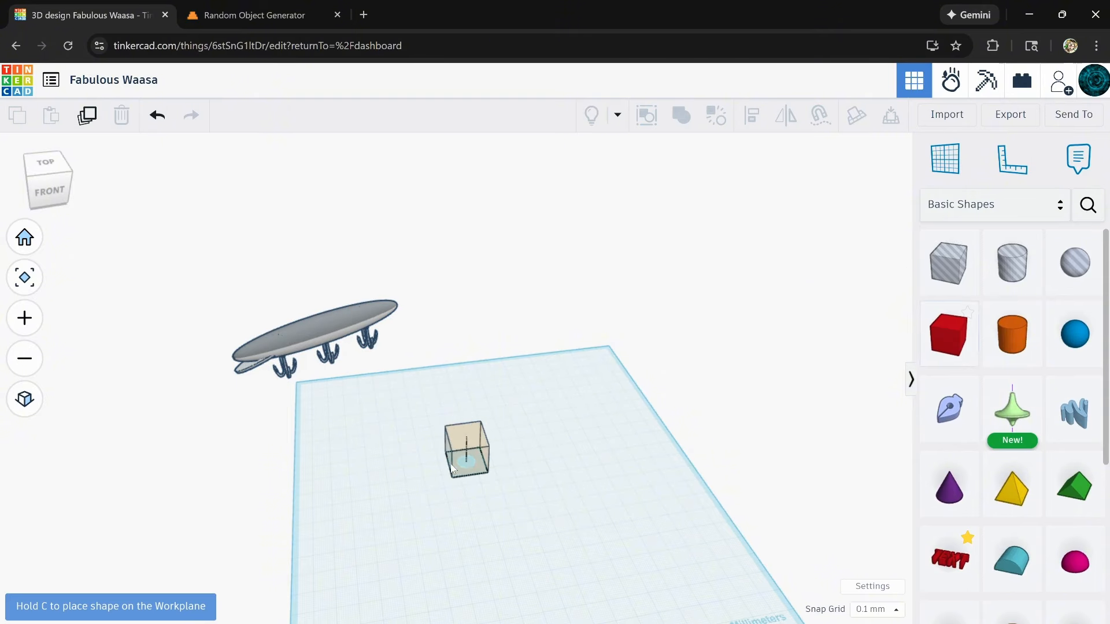
click(431, 434)
scroll(441, 441, up, 2)
scroll(440, 438, up, 1)
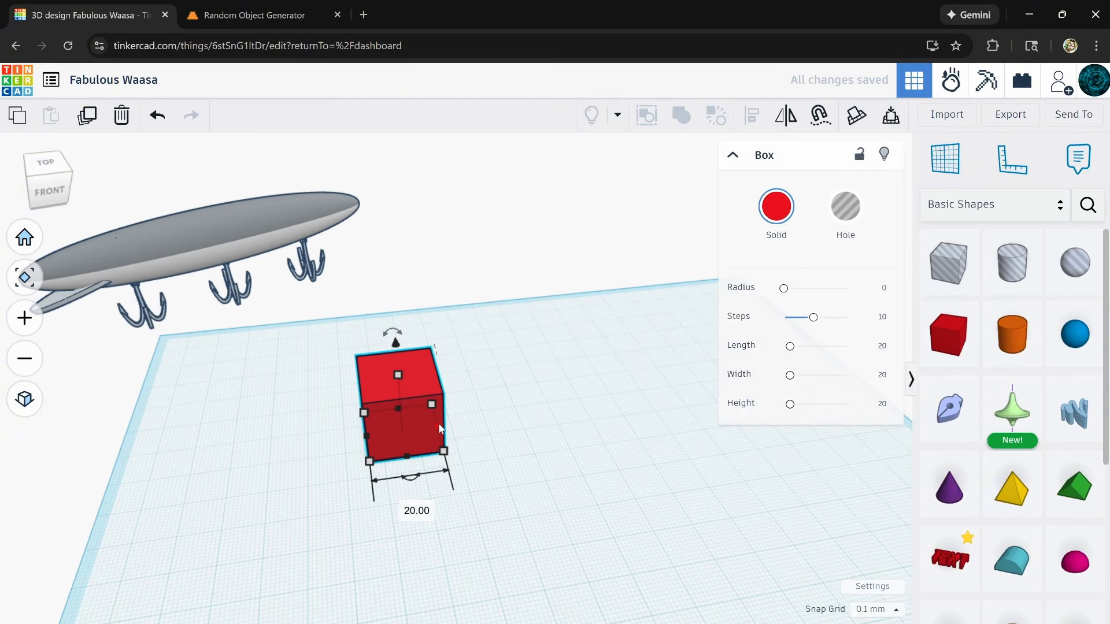
drag(443, 451, 773, 497)
drag(636, 421, 512, 431)
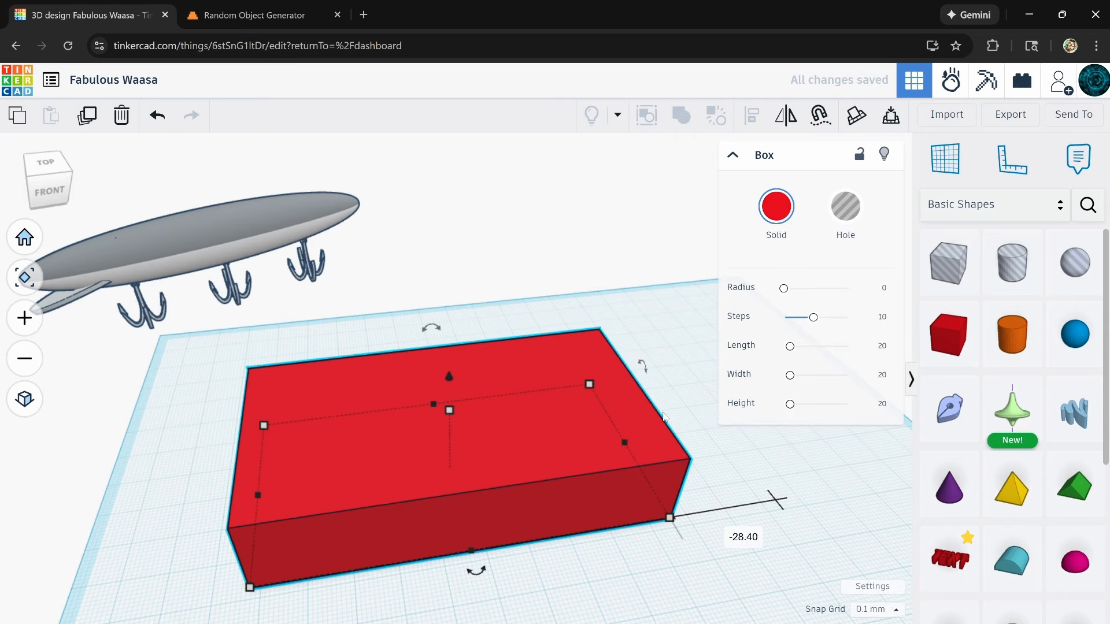
- Round the slab's edges with a radius of 1.609 and colour it white
drag(791, 293, 795, 295)
right_drag(640, 530, 589, 486)
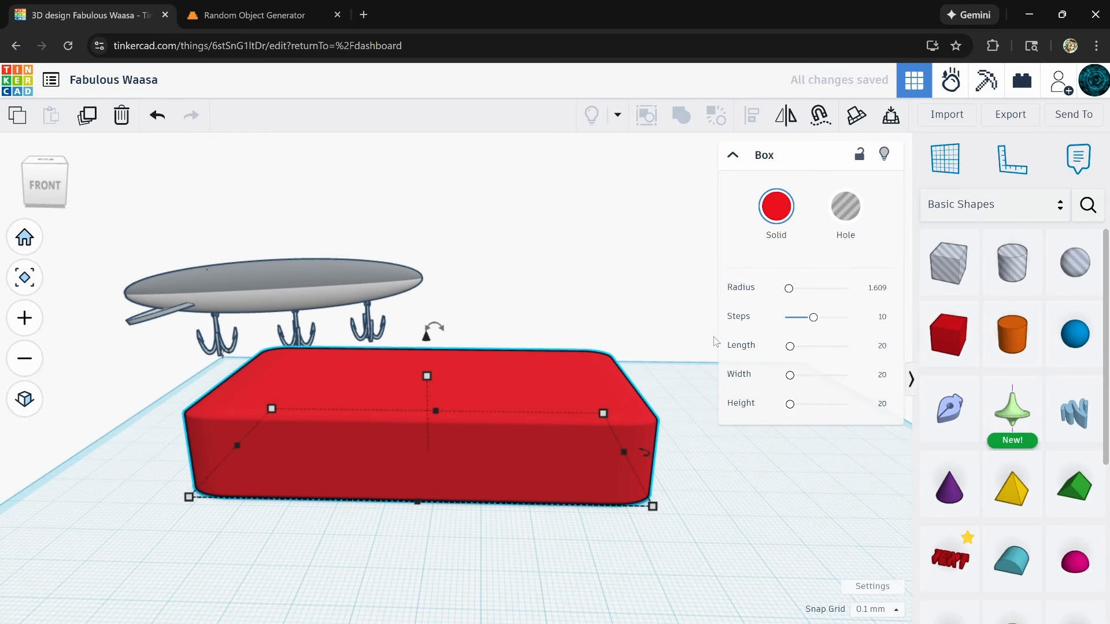
click(776, 206)
click(908, 330)
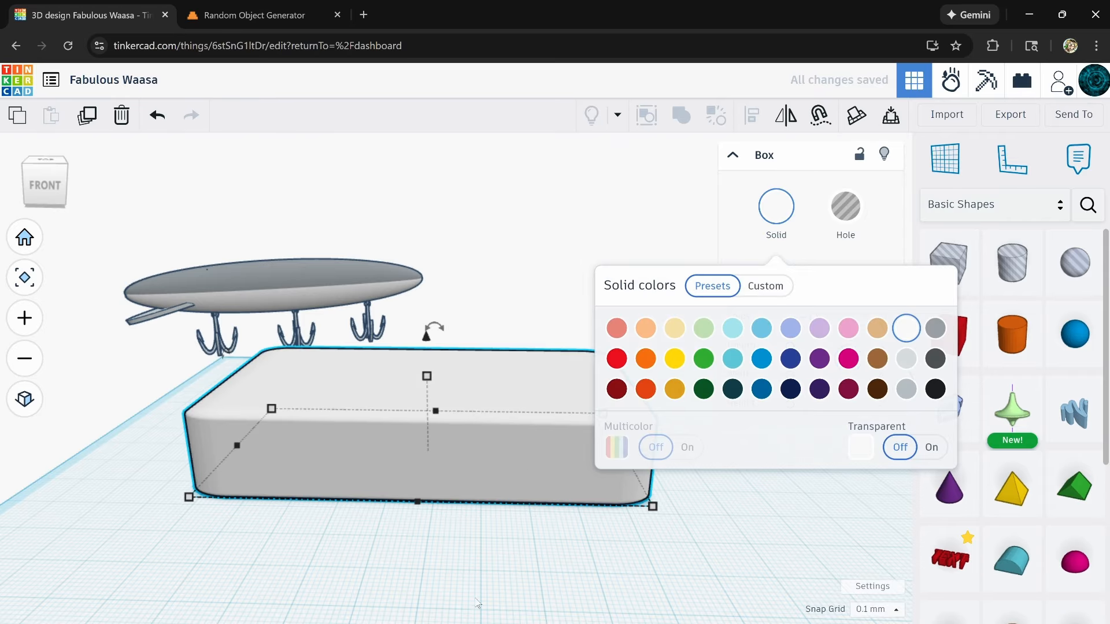
- Duplicate the white slab, shrink the copy's footprint to inset it on all sides and set its height to 22.7 mm
click(88, 117)
drag(427, 376, 426, 294)
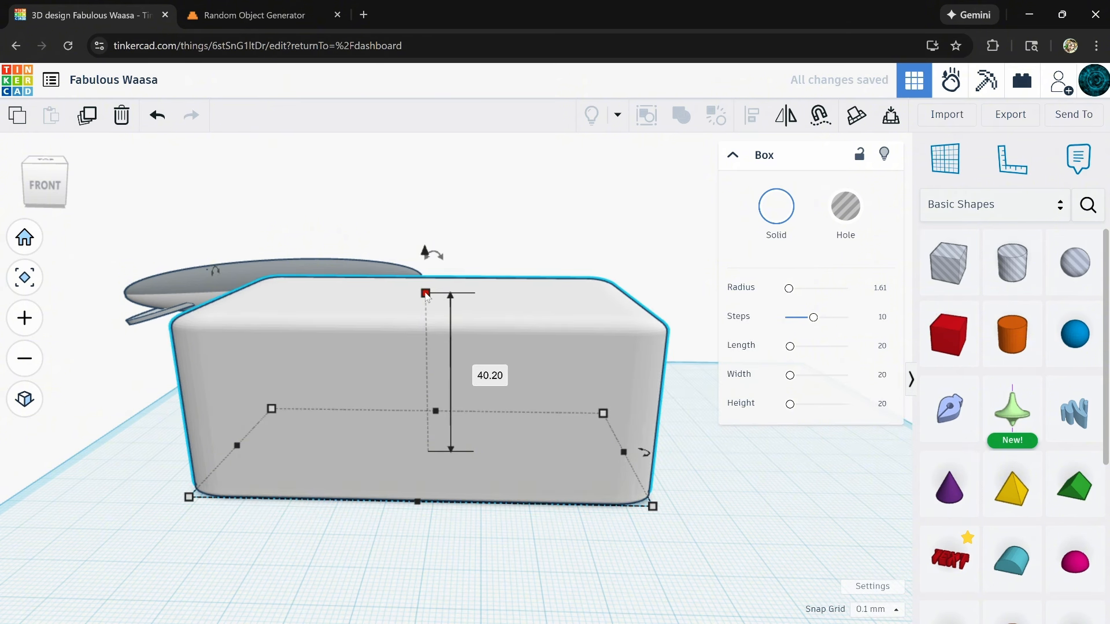
click(425, 294)
drag(426, 294, 429, 367)
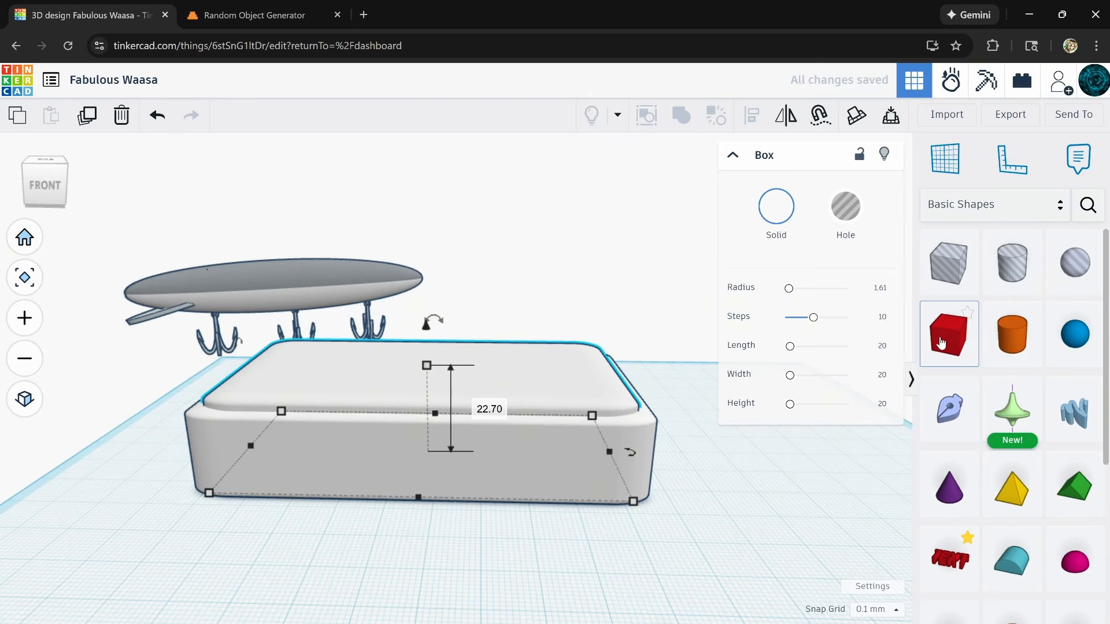
- Add a red box to the white slab's front face and round its edges with a radius of 2.184
drag(948, 334, 272, 463)
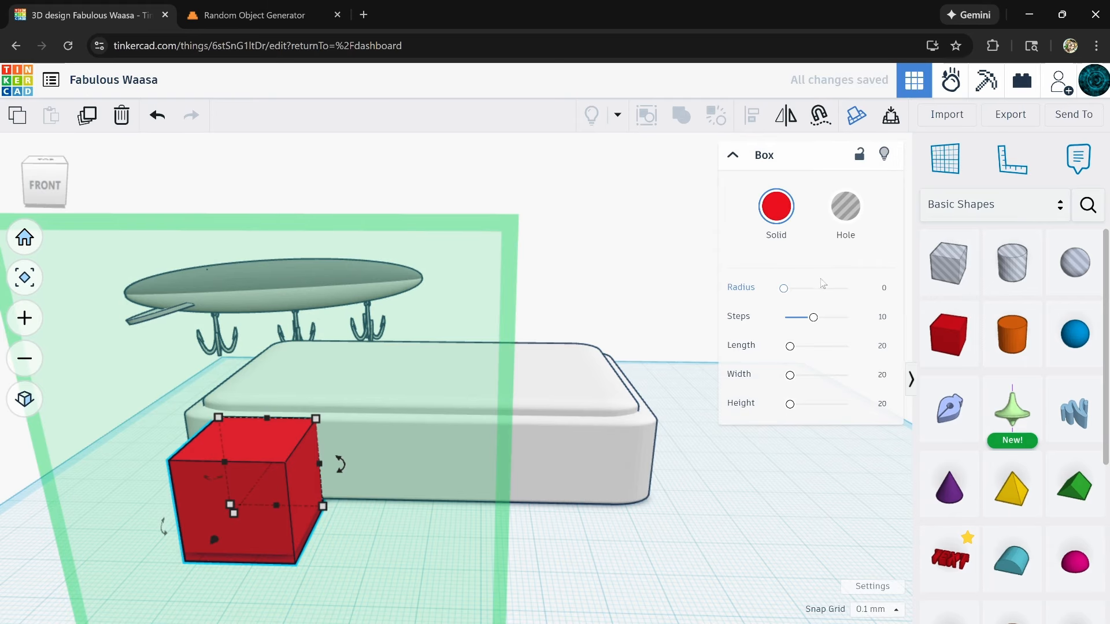
drag(785, 289, 794, 289)
mouse_move(795, 293)
mouse_down()
mouse_move(851, 302)
mouse_move(786, 292)
mouse_up()
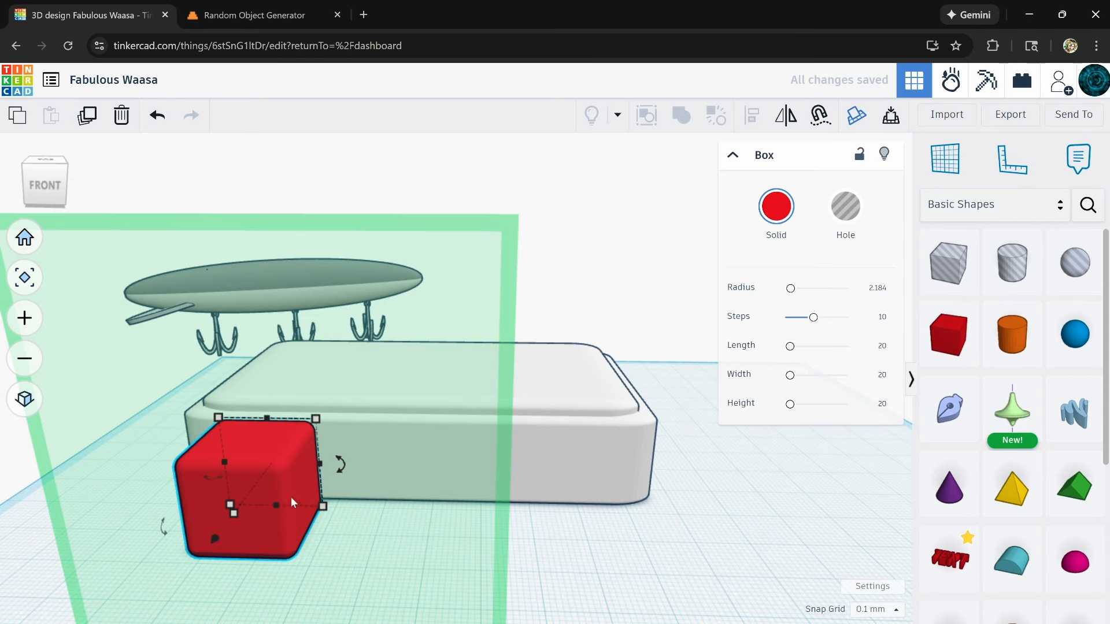
- Stretch one side of the red box to about 30.6 mm, and shrink the whole box to a small button size
drag(291, 498, 267, 547)
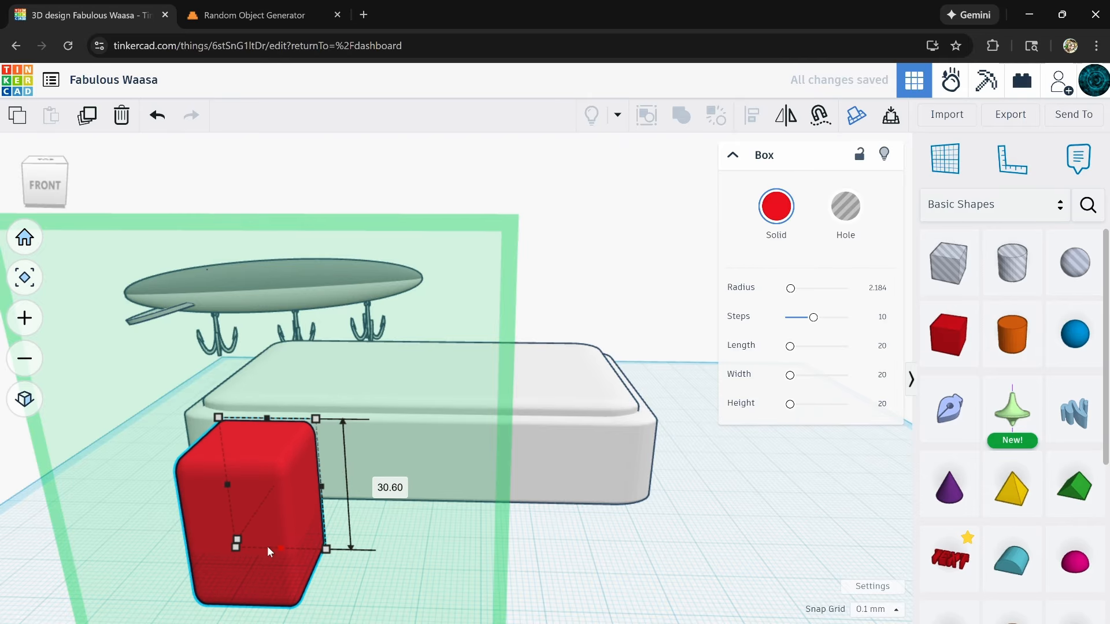
drag(317, 422, 256, 502)
click(307, 519)
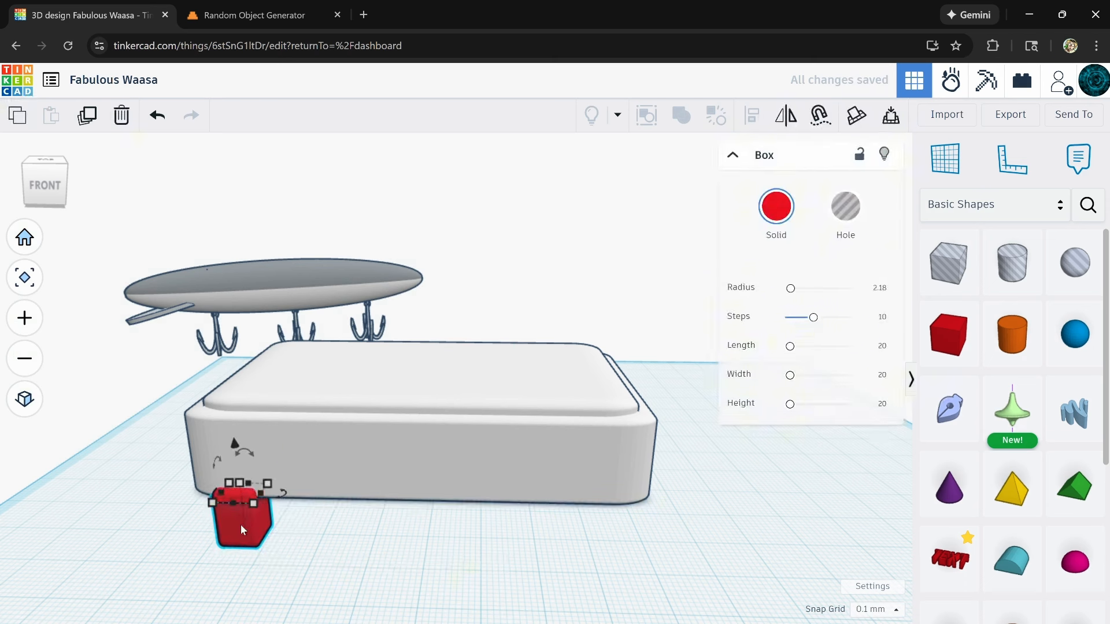
- Move the small red box back and raise it so it sits upright against the slab's front face near the left end
key(Up)
key(Up)
key(Up)
key(Up)
key(Up)
key(Up)
key(Up)
key(Up)
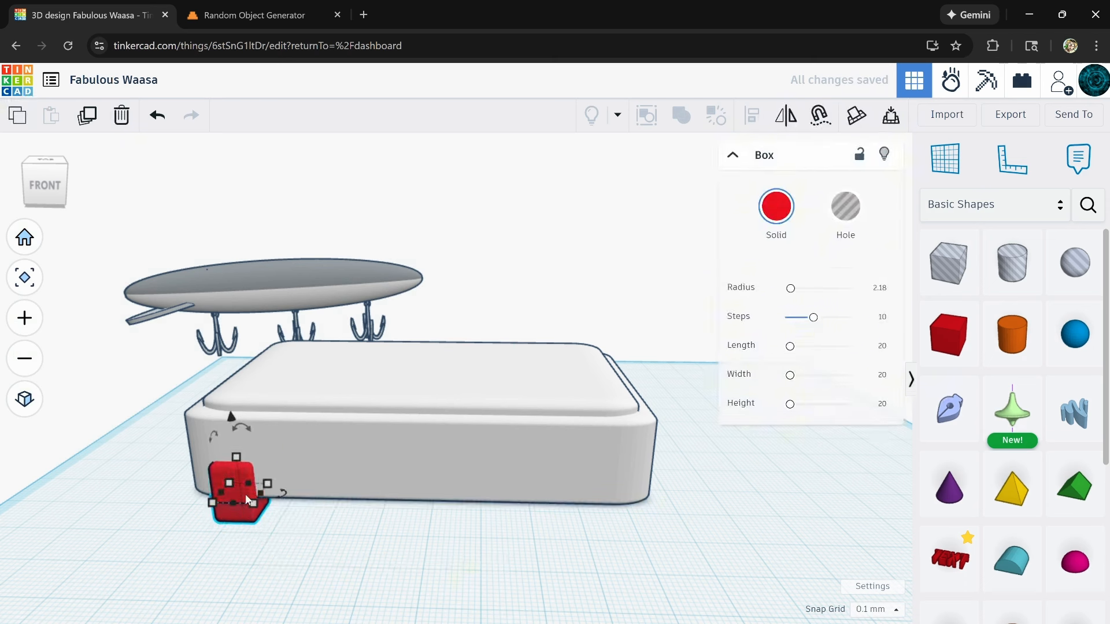
key(ctrl+Up)
key(ctrl+Up)
key(ctrl+Up)
key(ctrl+Up)
key(ctrl+Up)
key(ctrl+Up)
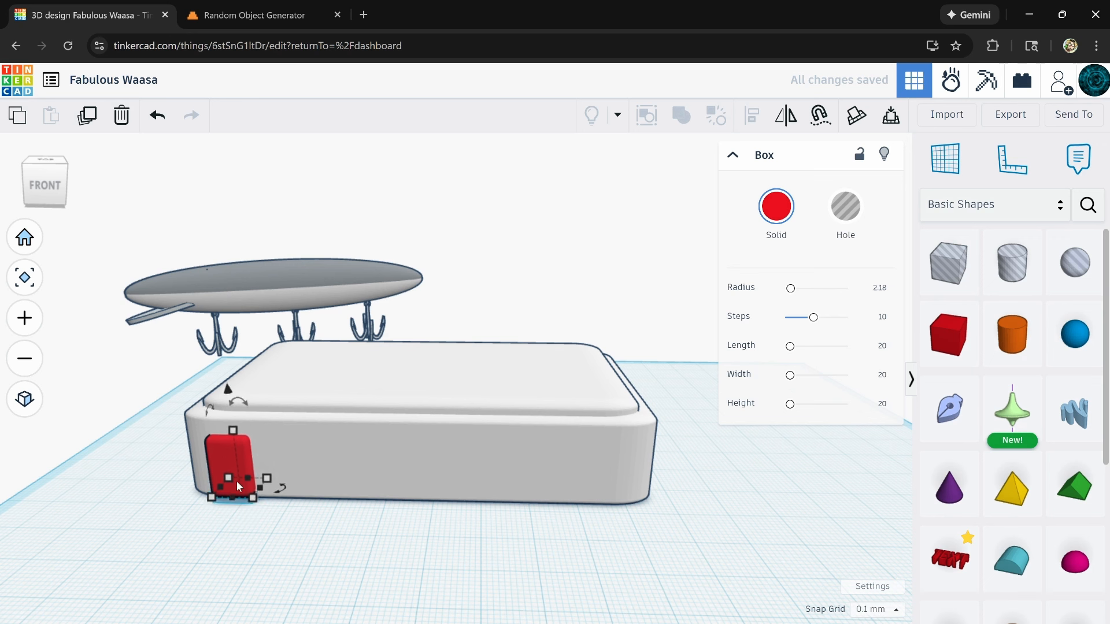
key(ctrl+Up)
- Scale the red box down proportionally and push it back into the slab's front face so only a thin button protrudes
scroll(213, 425, up, 3)
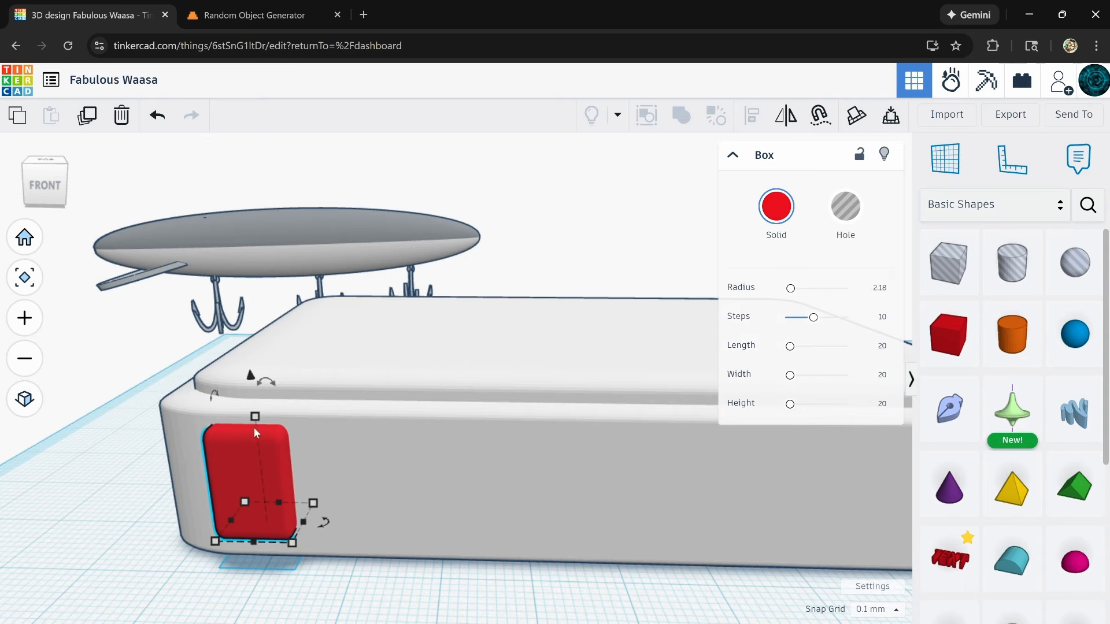
shift+drag(258, 414, 262, 451)
key(Up)
key(Up)
key(Up)
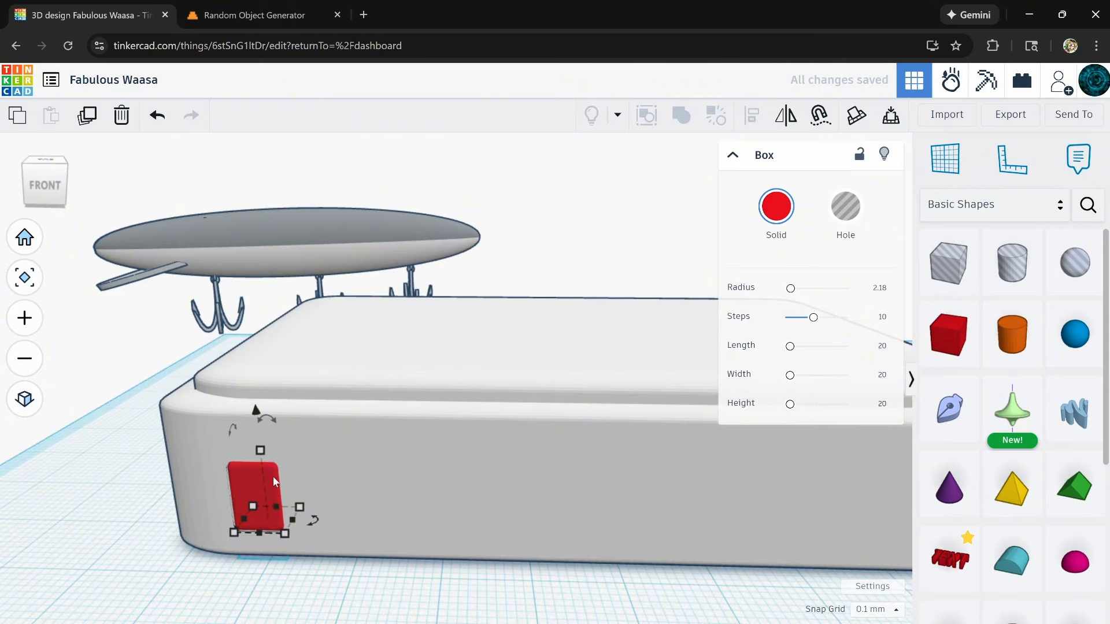
- Duplicate the red button twice with equal spacing to the right to form a row of three on the slab's front face
scroll(341, 518, down, 3)
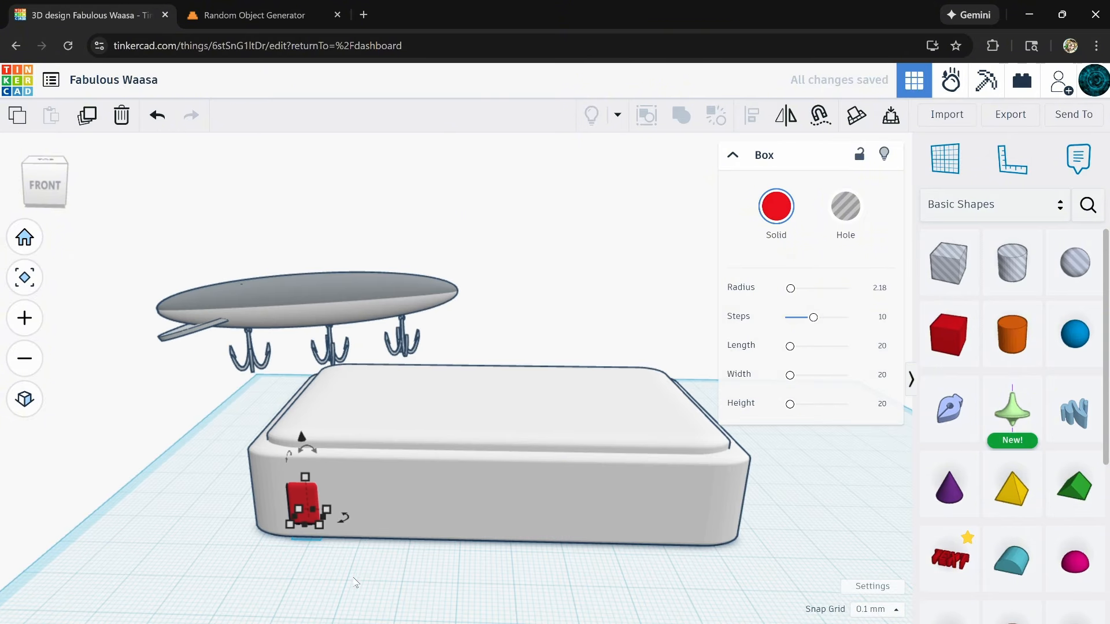
click(358, 569)
click(311, 508)
click(88, 115)
key(Right)
key(Right)
key(Right)
key(Right)
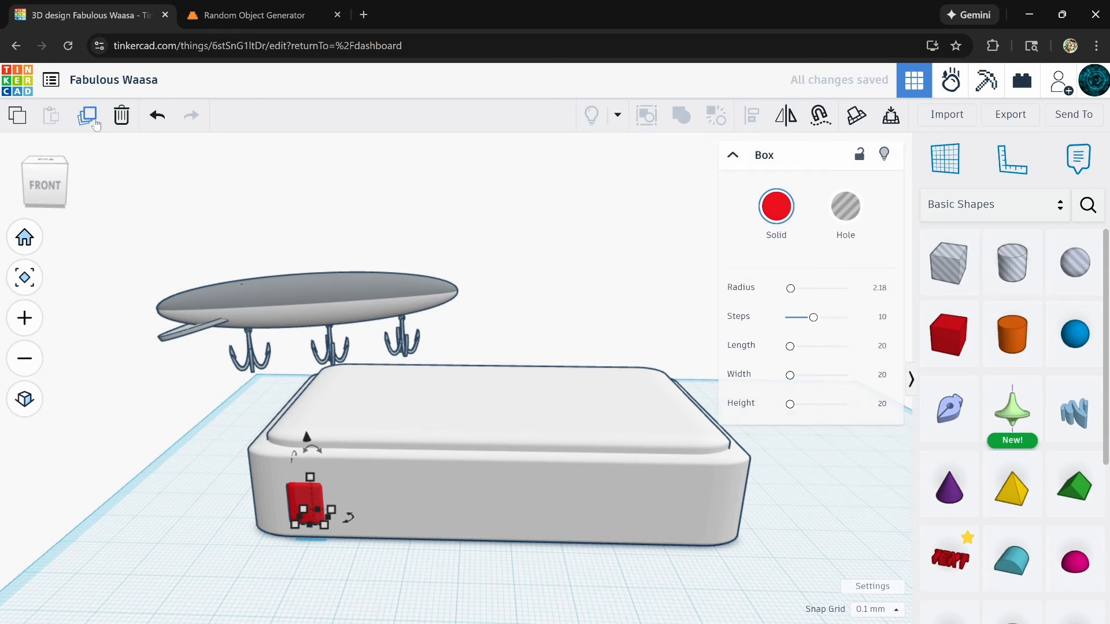
key(Right)
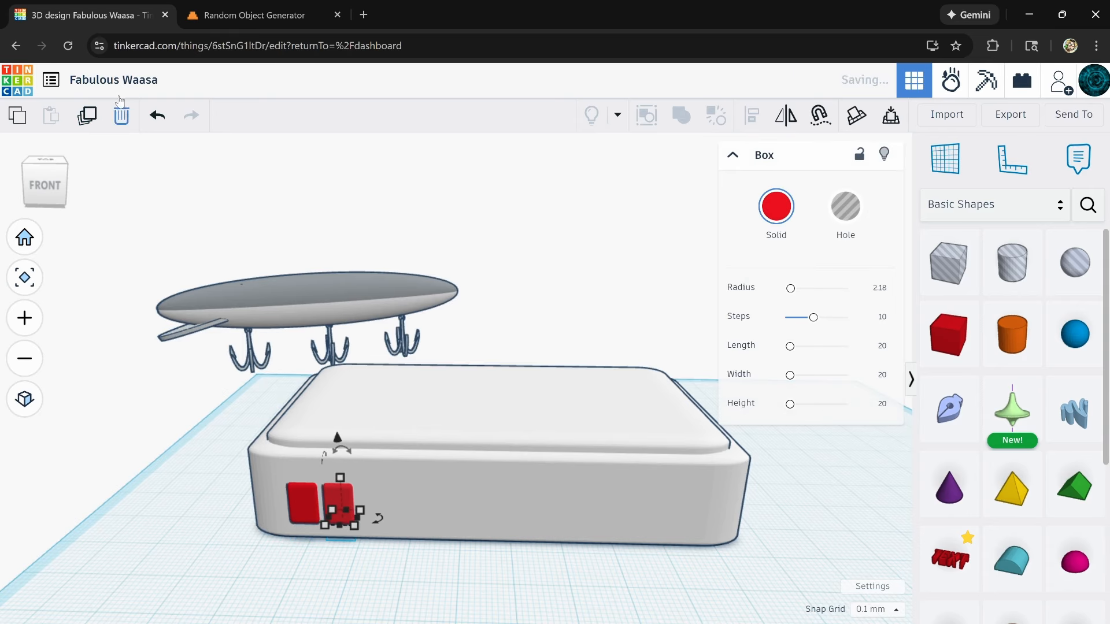
click(94, 118)
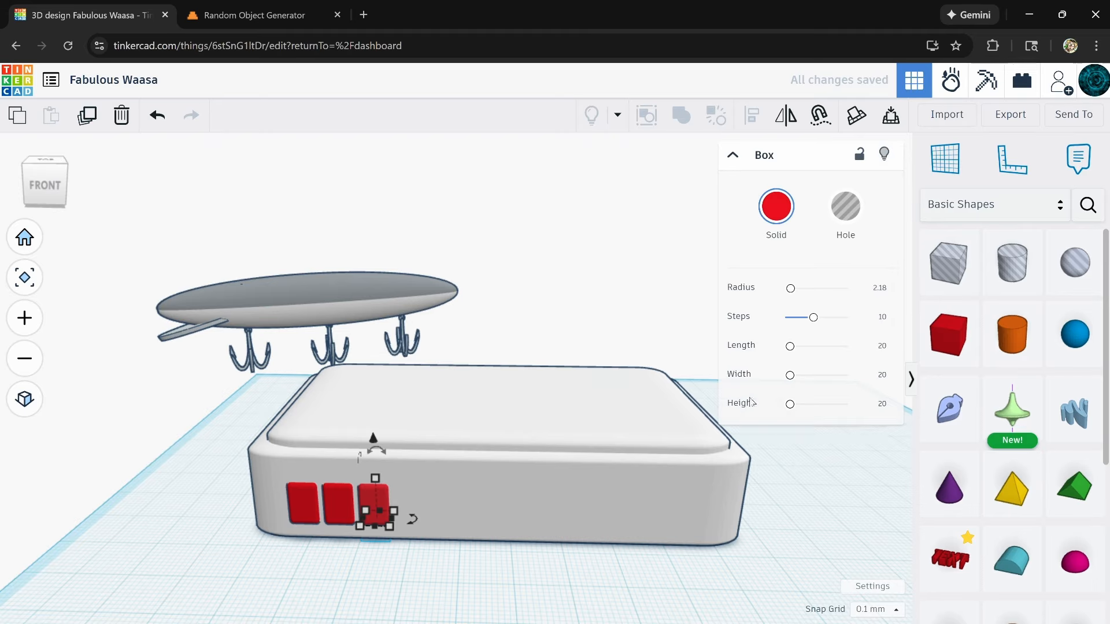
- Color the third small box on the console's front blue and the middle one yellow
click(769, 214)
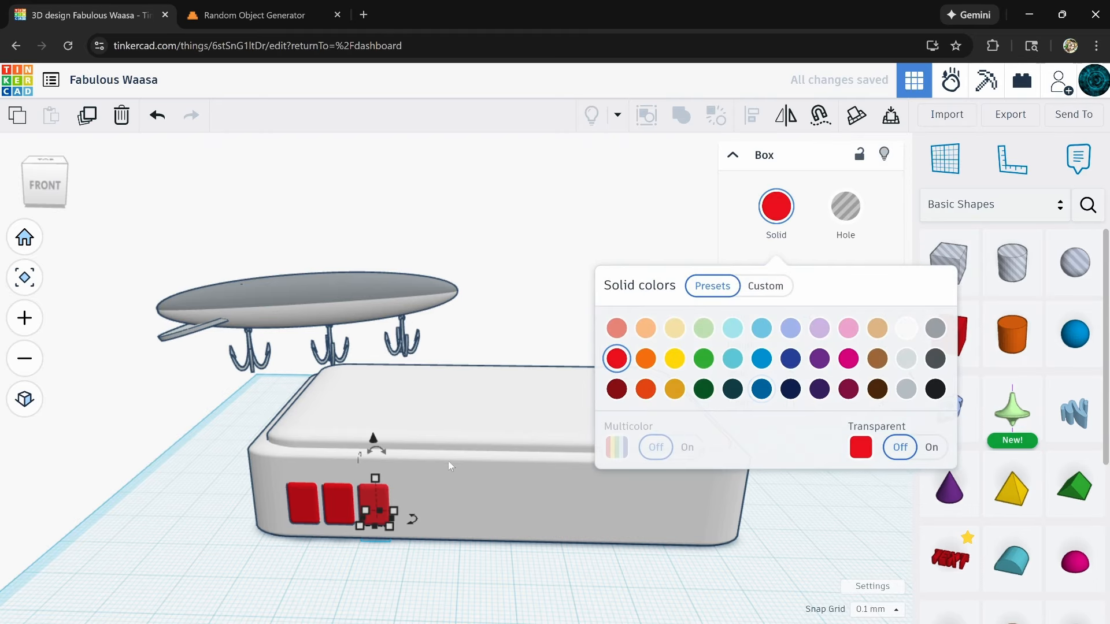
click(763, 359)
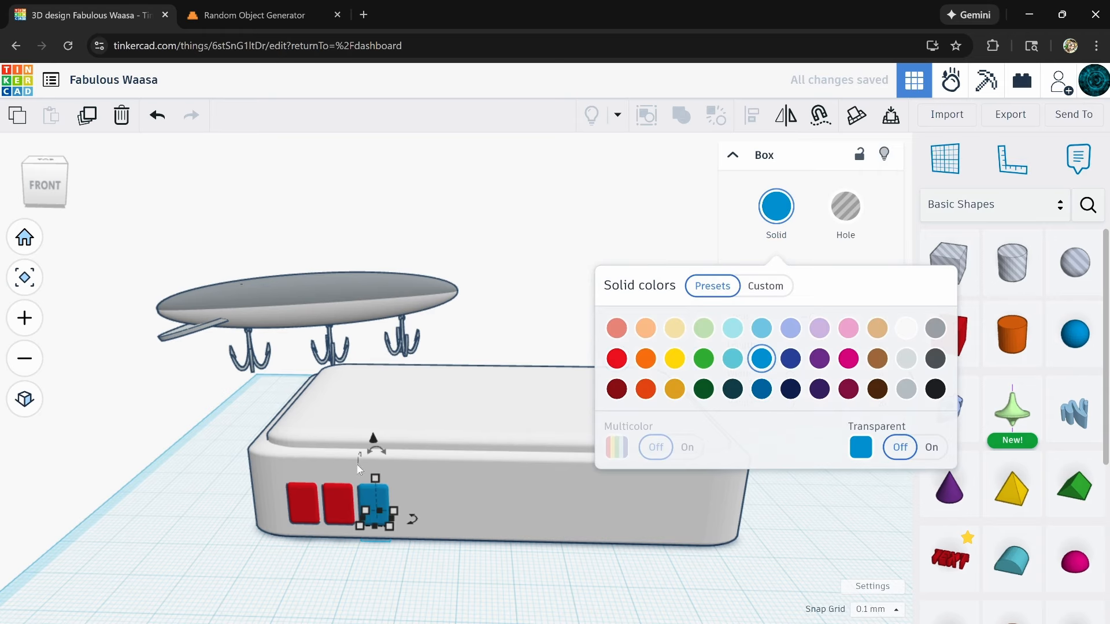
click(333, 498)
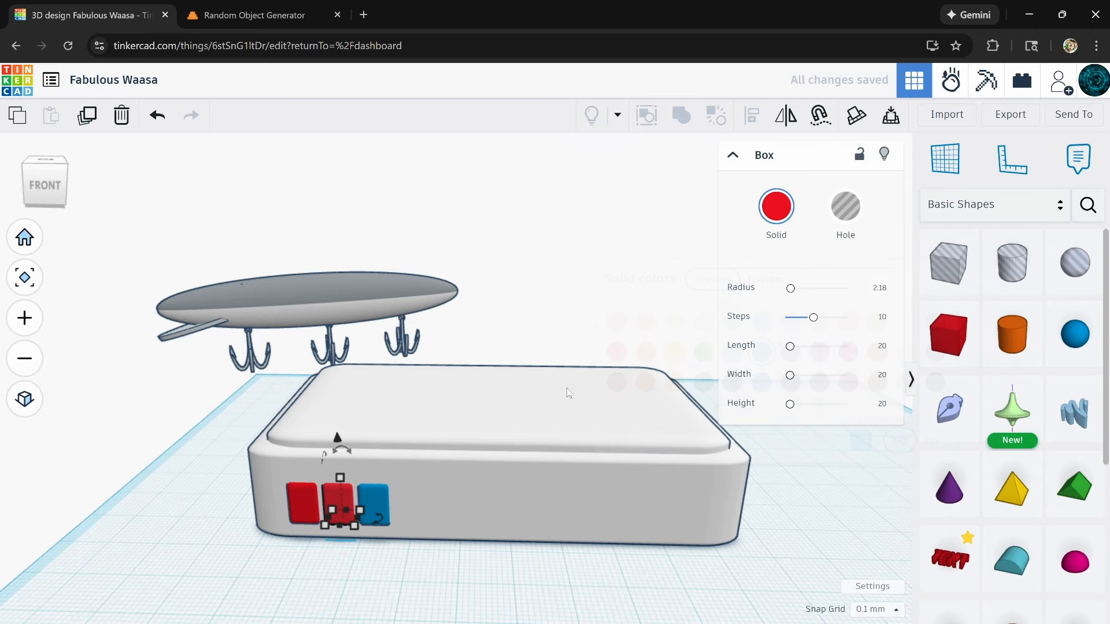
click(771, 211)
click(674, 359)
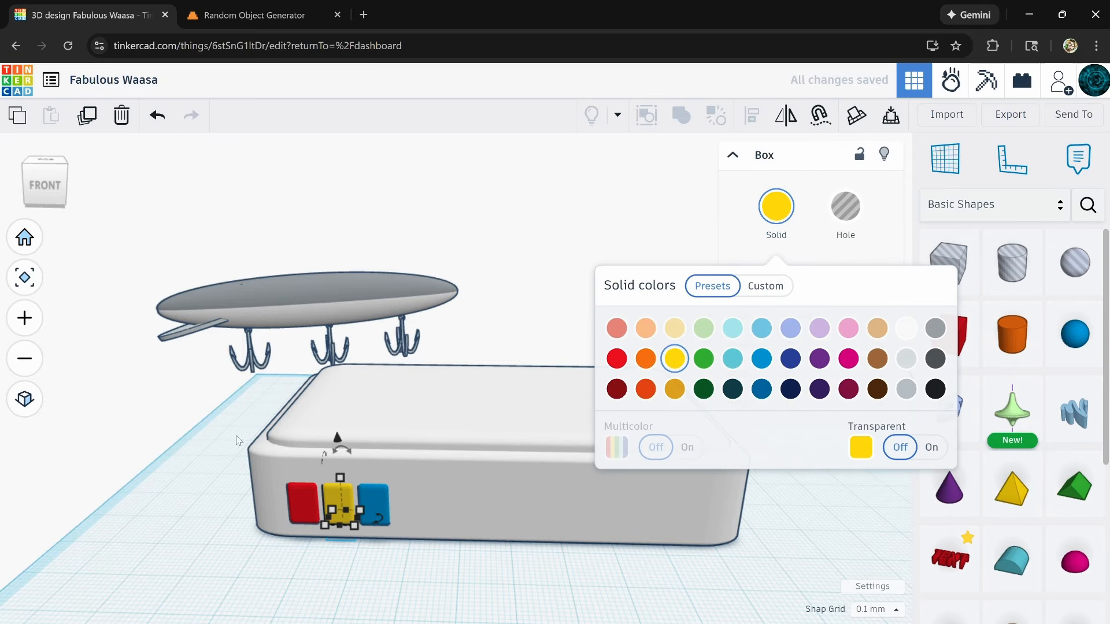
click(235, 531)
right_drag(235, 531, 265, 552)
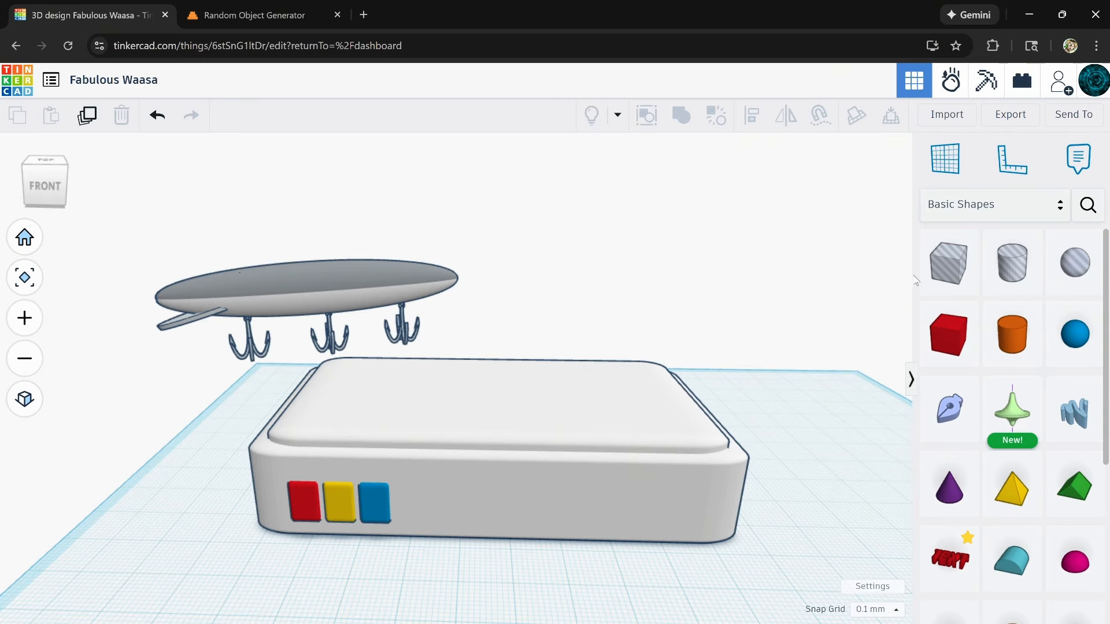
- Place a cylinder on the console's front face opposite the colored boxes, shrink it to about 1.6 mm deep, and set its bevel to 0.848
click(1012, 346)
click(656, 510)
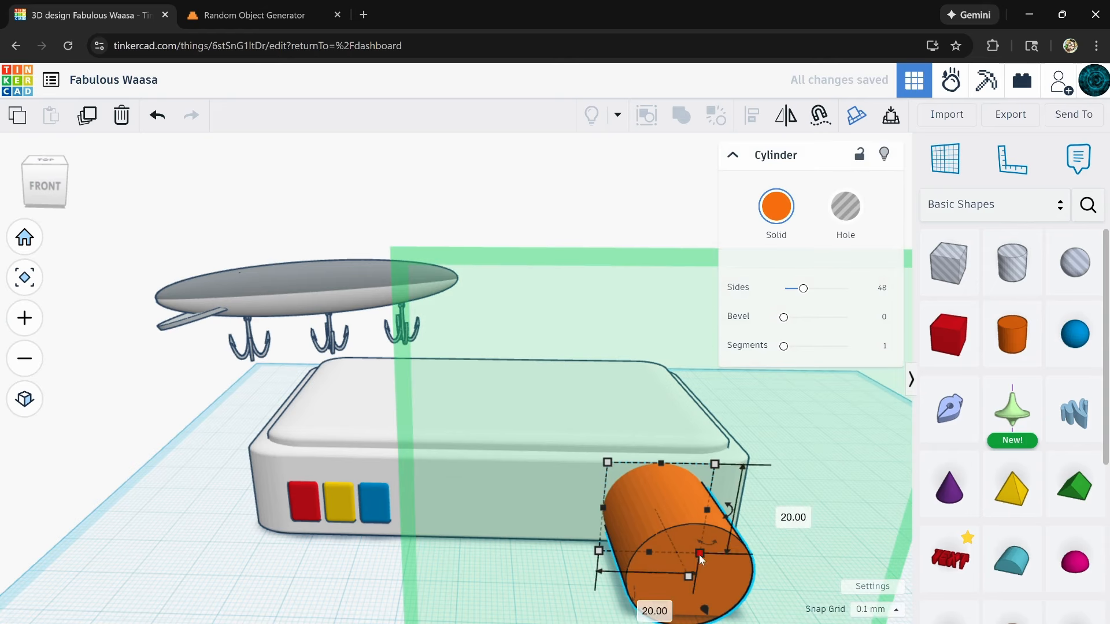
drag(699, 554, 655, 522)
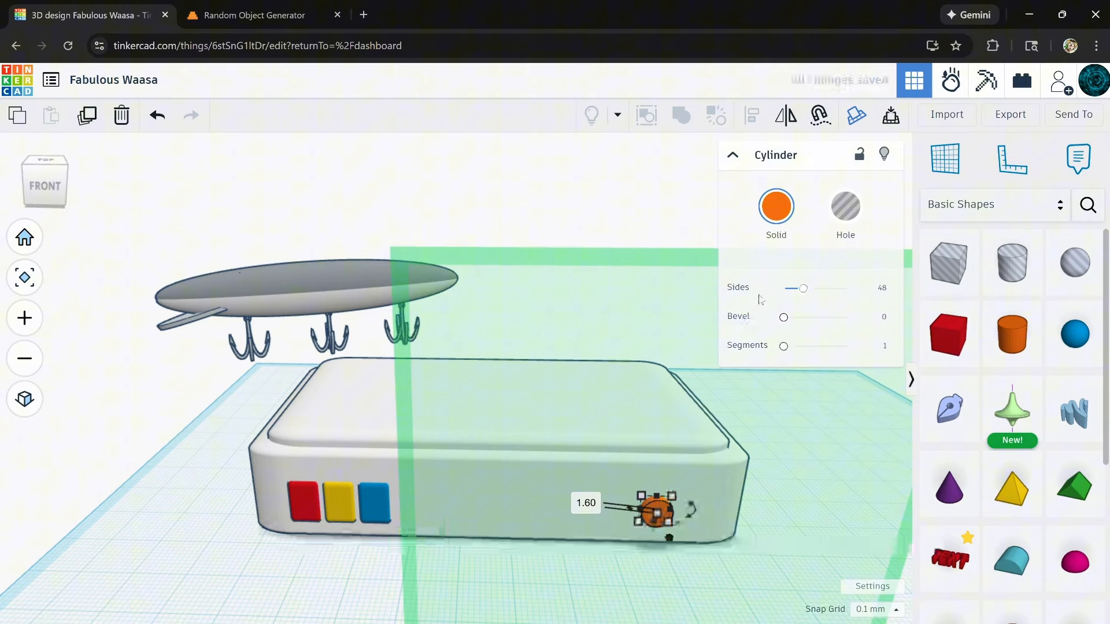
click(805, 319)
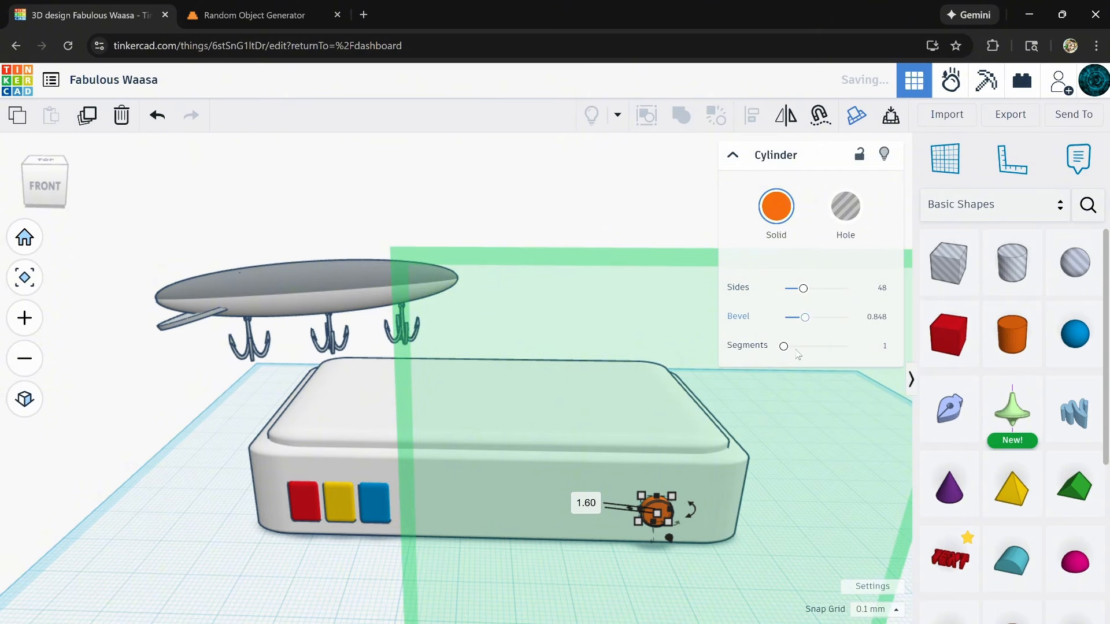
- Nudge the cylinder knob slightly upward and back against the console's front face
scroll(657, 508, up, 3)
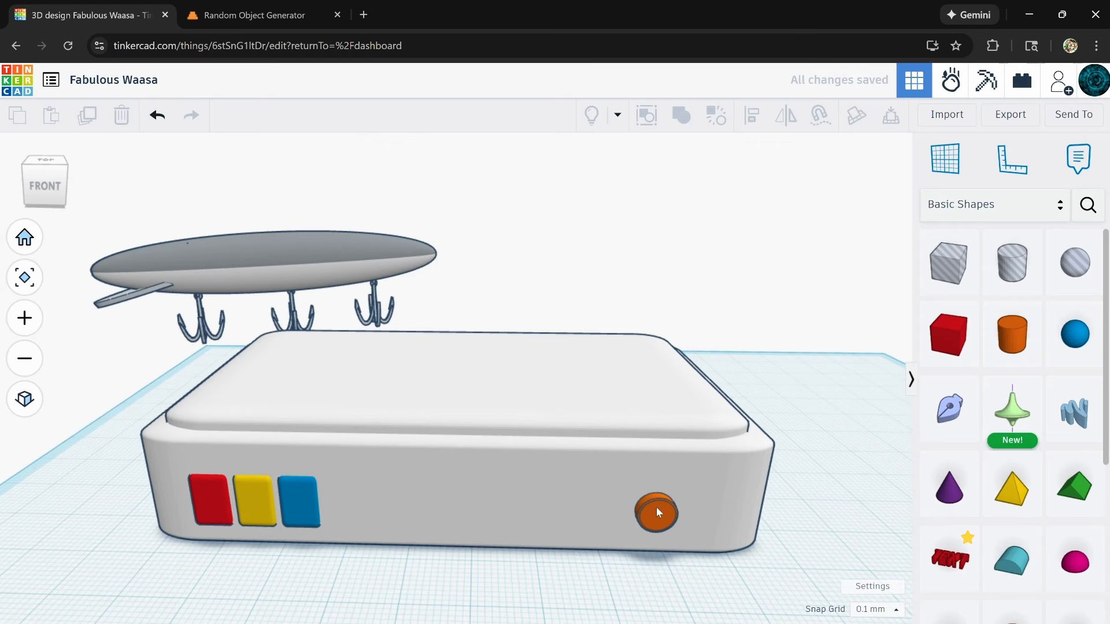
key(ctrl+Up)
key(ctrl+Up)
key(ctrl+Up)
key(ctrl+Up)
key(ctrl+Up)
key(ctrl+Up)
key(ctrl+Up)
key(ctrl+Up)
key(ctrl+Up)
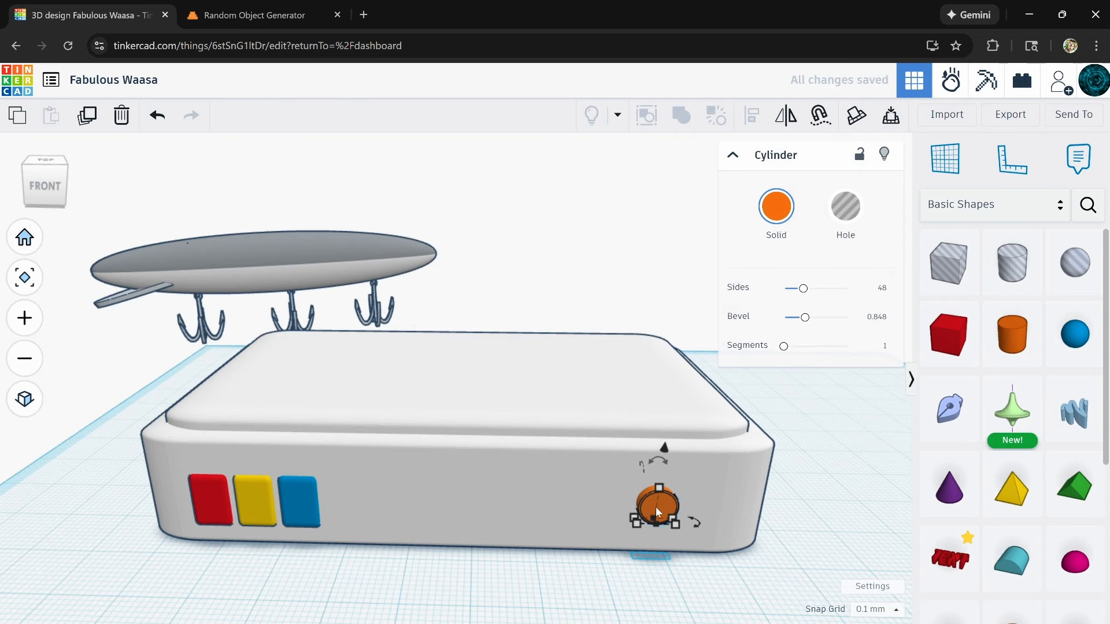
key(Up)
- Color the cylinder knob on the console's front dark gray
click(775, 207)
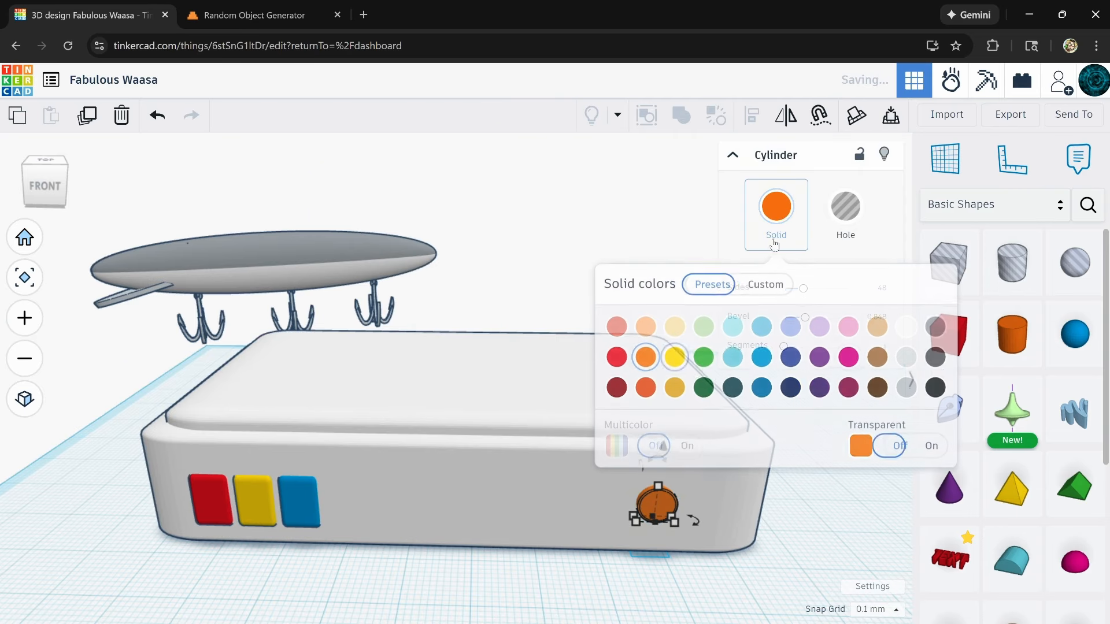
click(935, 359)
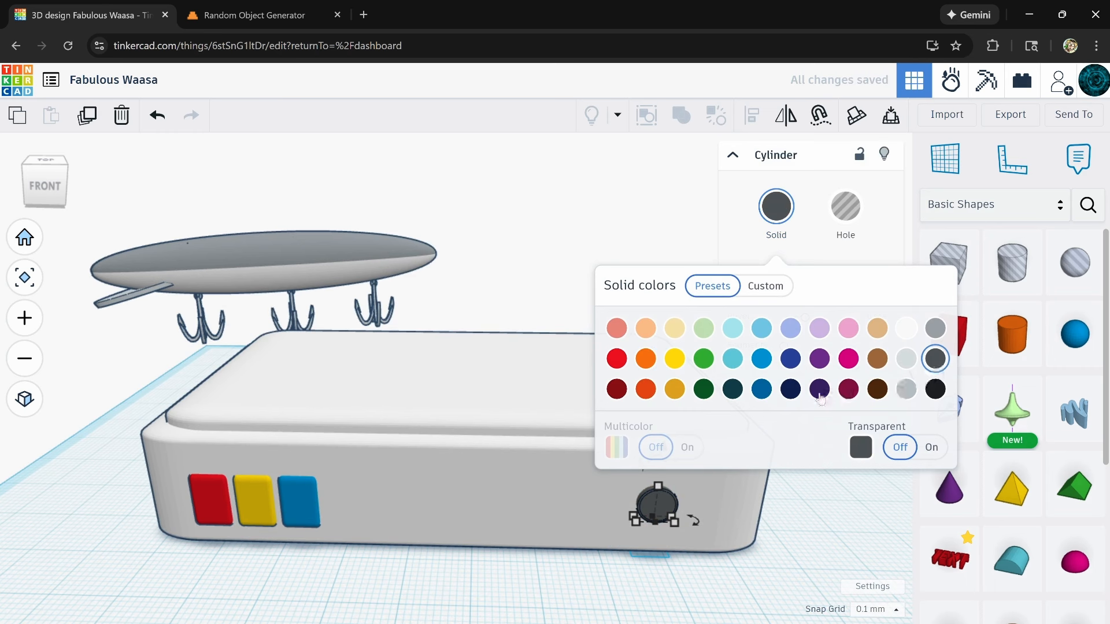
click(560, 315)
scroll(564, 323, down, 3)
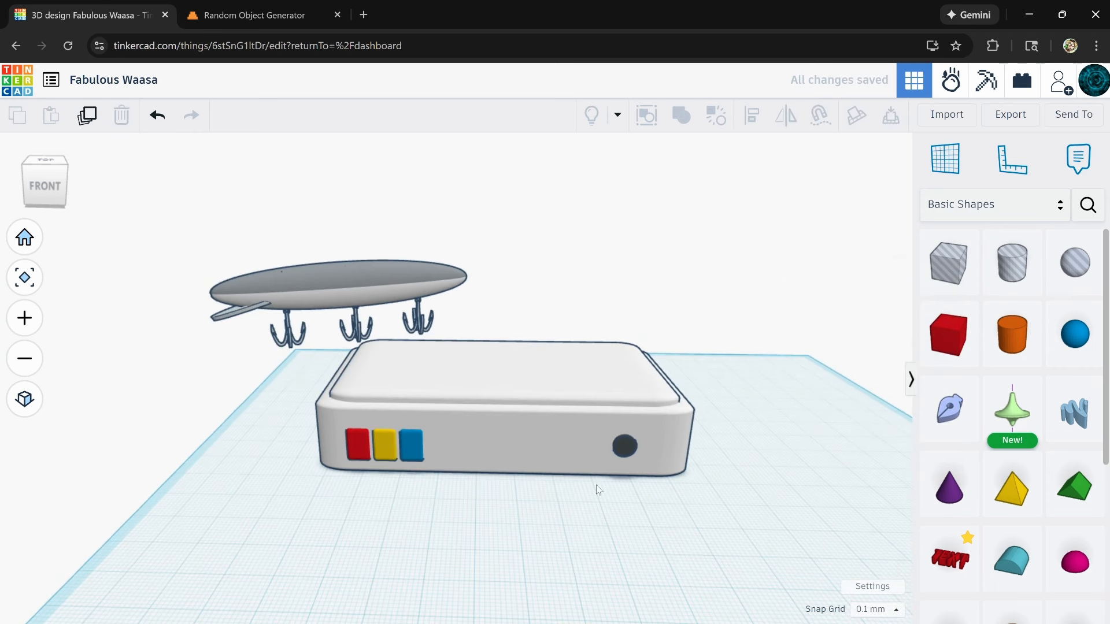
- Place a box in front of the console, reshape it into an upright slab about 49 mm tall, and set its radius to 0.805
right_drag(599, 490, 792, 464)
drag(949, 352, 742, 574)
drag(605, 488, 633, 359)
mouse_move(783, 288)
mouse_down()
mouse_move(806, 295)
mouse_move(787, 295)
mouse_up()
right_drag(625, 507, 374, 538)
drag(335, 546, 304, 549)
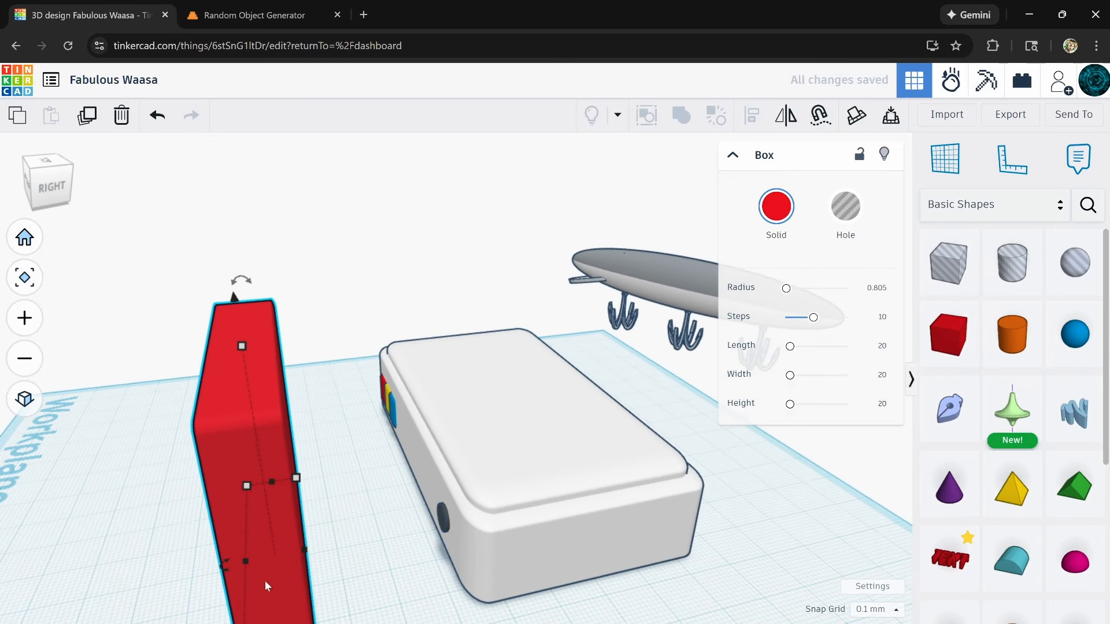
drag(265, 580, 276, 510)
right_drag(280, 548, 328, 557)
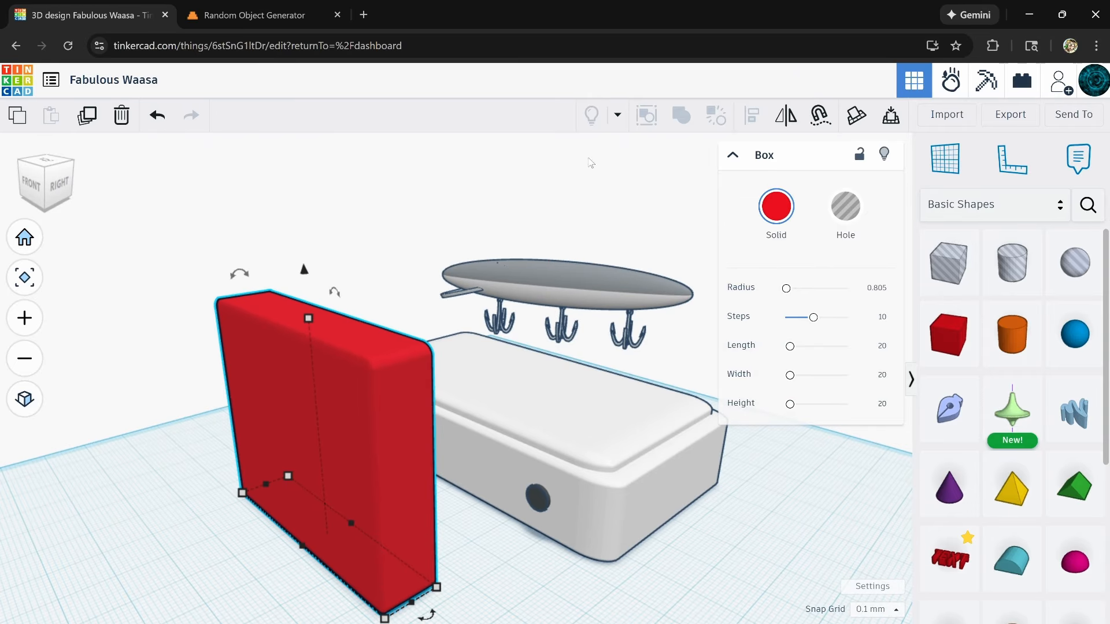
- Try green and light green on the upright slab, and settle on teal
click(775, 207)
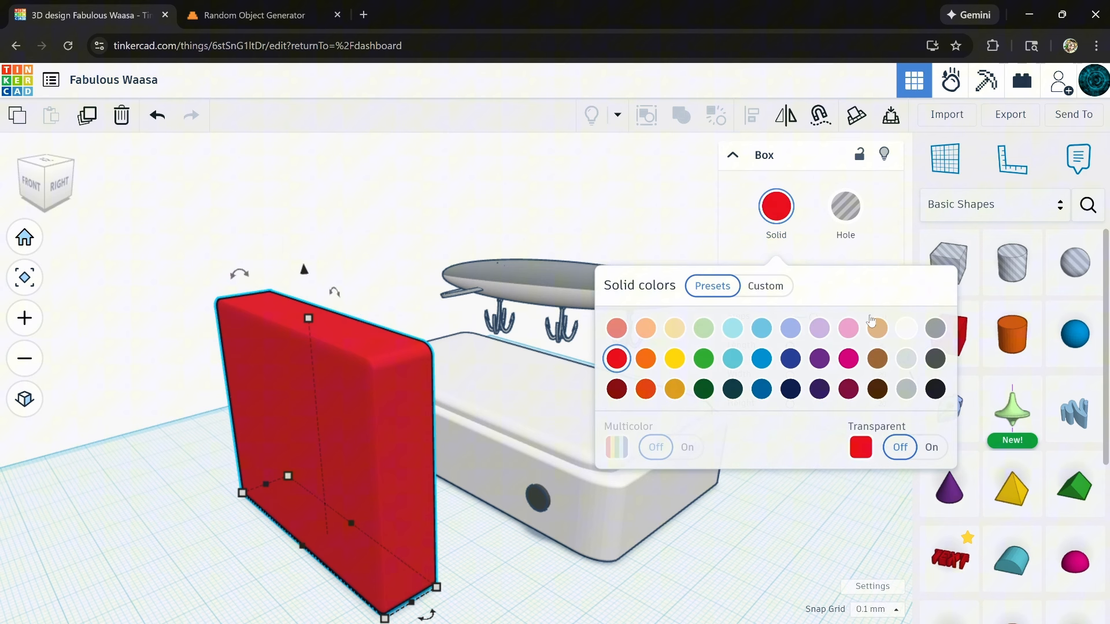
click(704, 359)
click(706, 330)
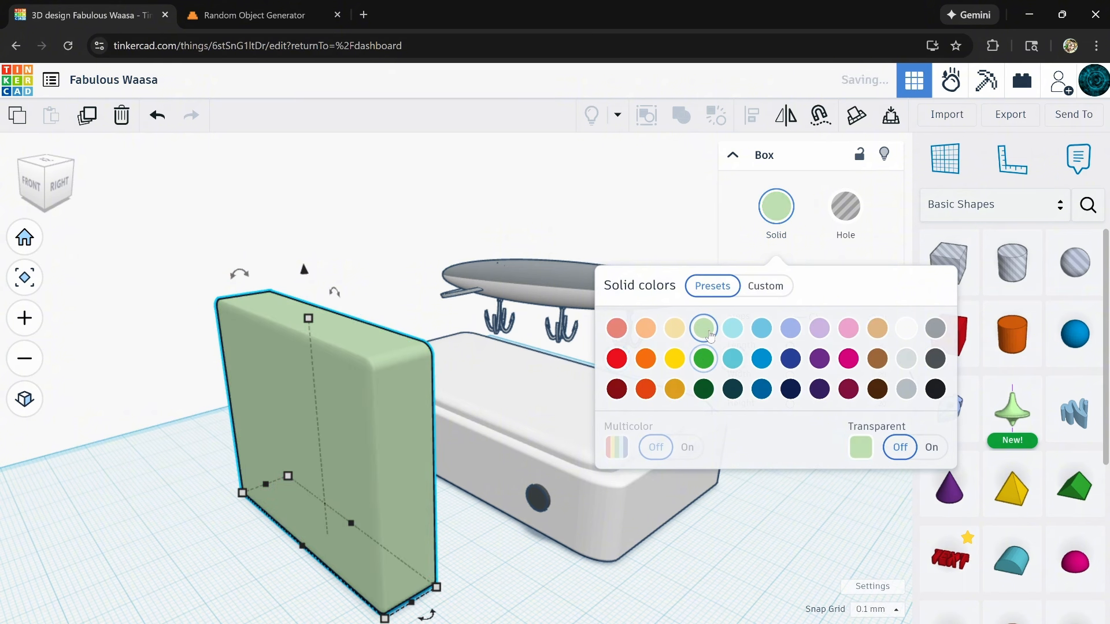
click(736, 358)
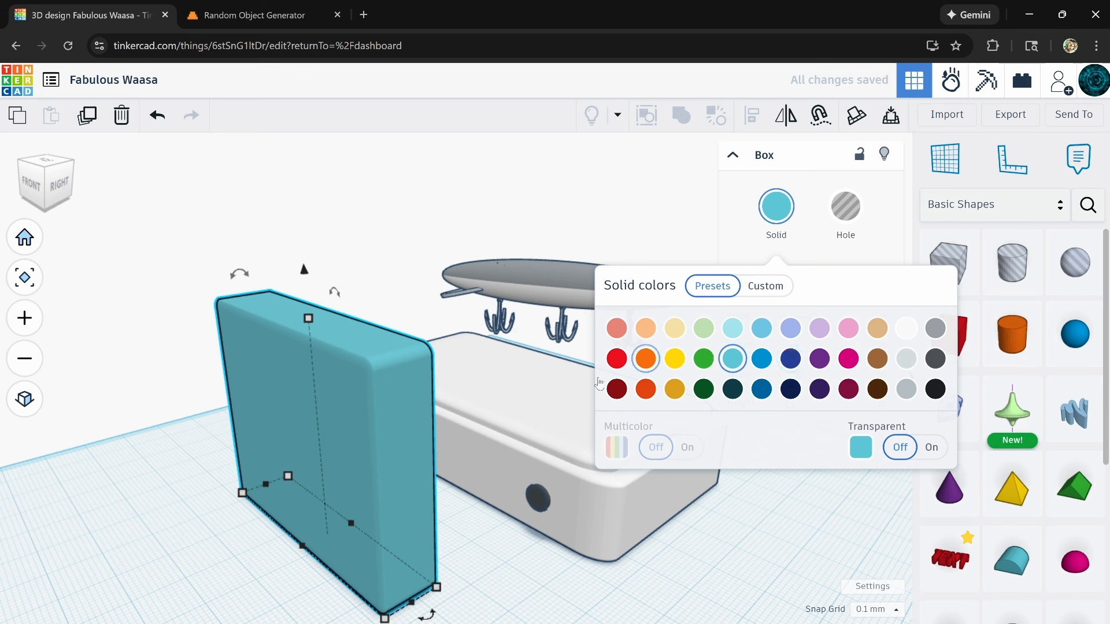
click(485, 547)
click(419, 516)
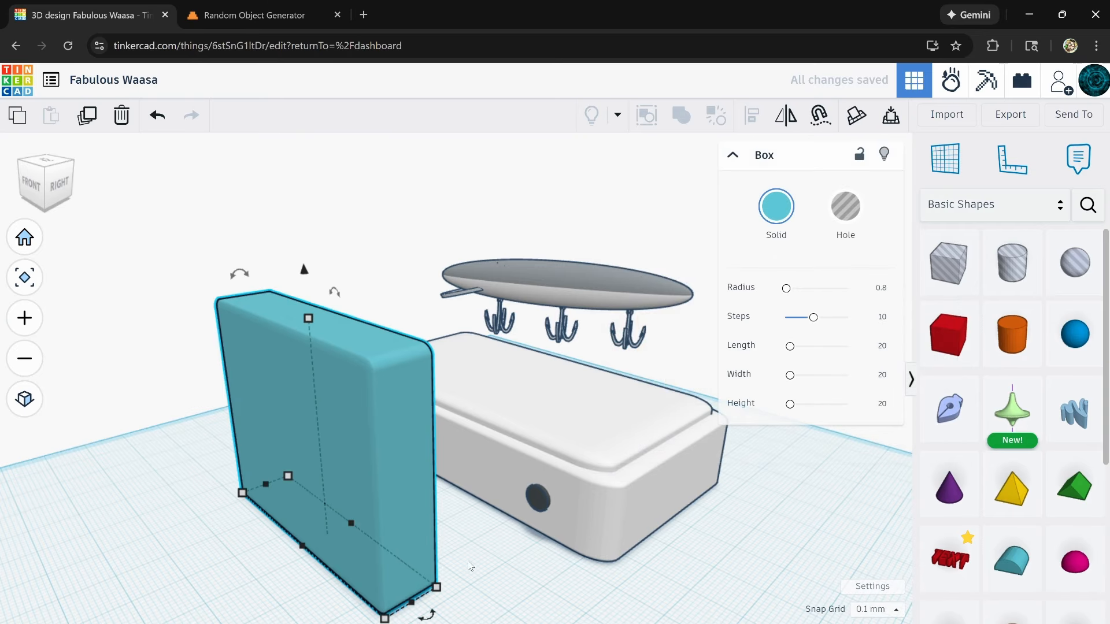
- Duplicate the teal slab, extend the copy slightly forward, and shrink it into a front panel 40.9 mm tall
right_drag(399, 567, 357, 562)
click(91, 118)
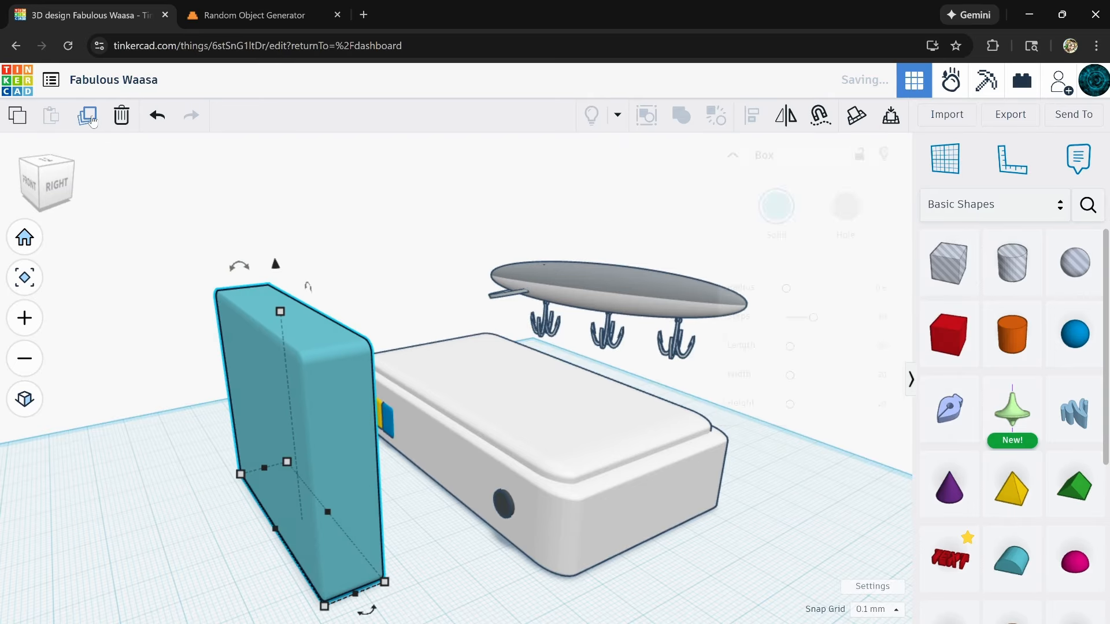
drag(275, 529, 255, 535)
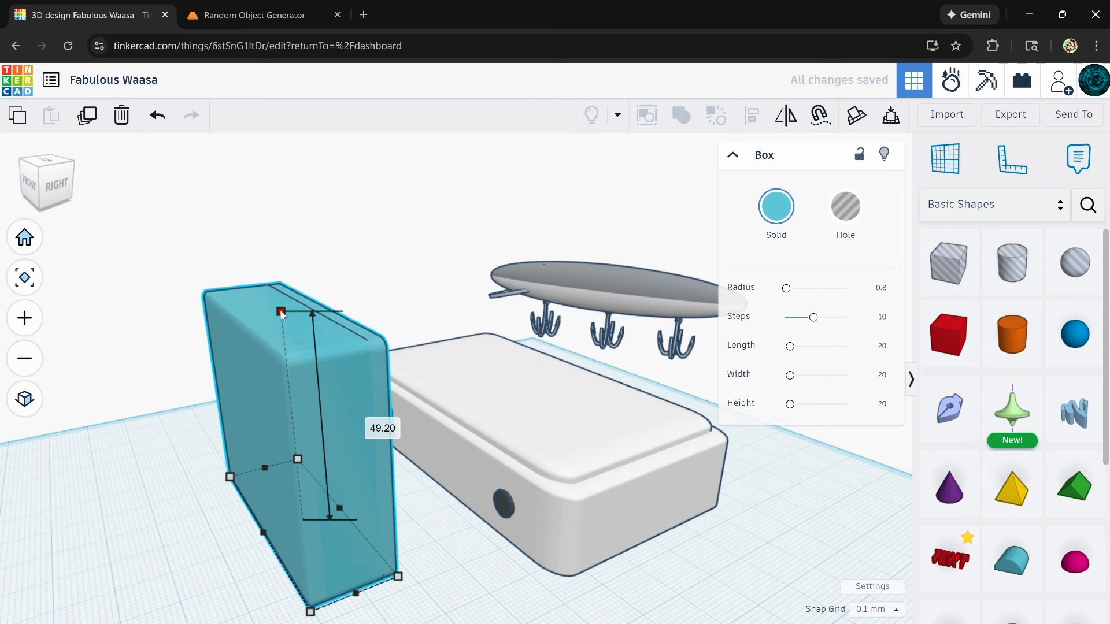
drag(281, 312, 288, 350)
- Color the smaller front panel of the teal slab white
click(777, 212)
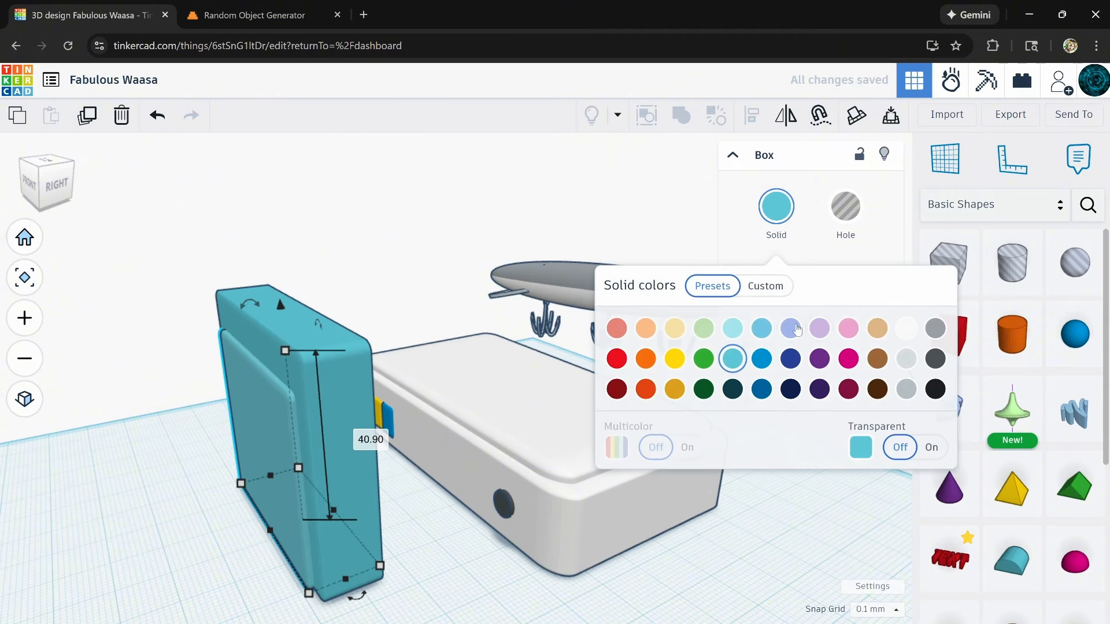
click(906, 328)
click(194, 486)
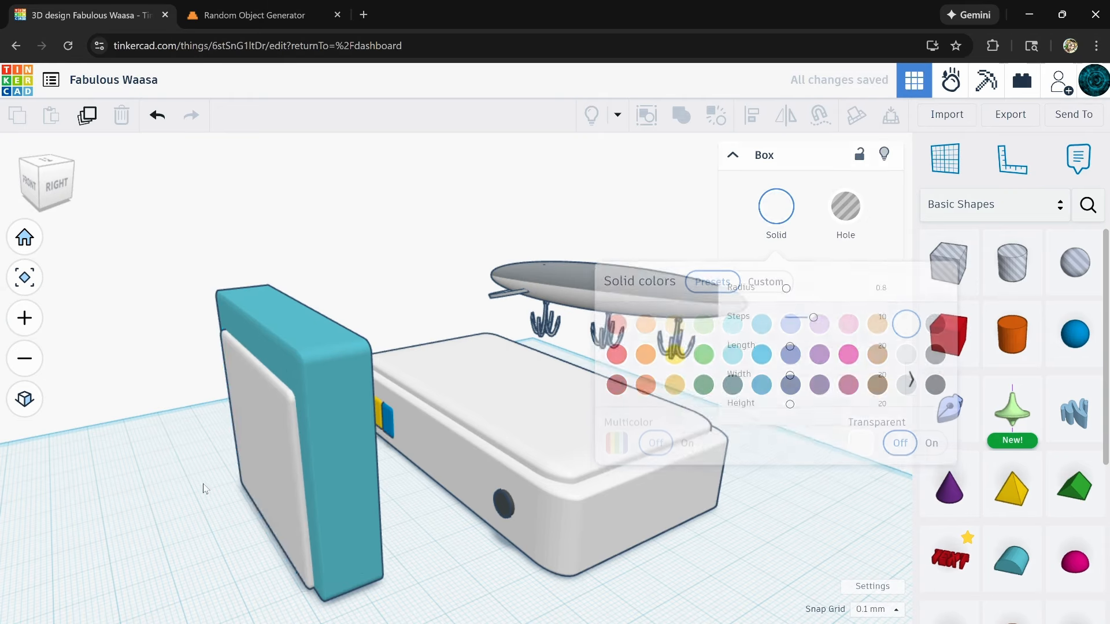
- Duplicate the white front panel, thicken the copy forward, and nudge it back so it protrudes only slightly
right_drag(196, 486, 396, 473)
scroll(472, 489, down, 3)
right_drag(486, 509, 526, 569)
click(456, 437)
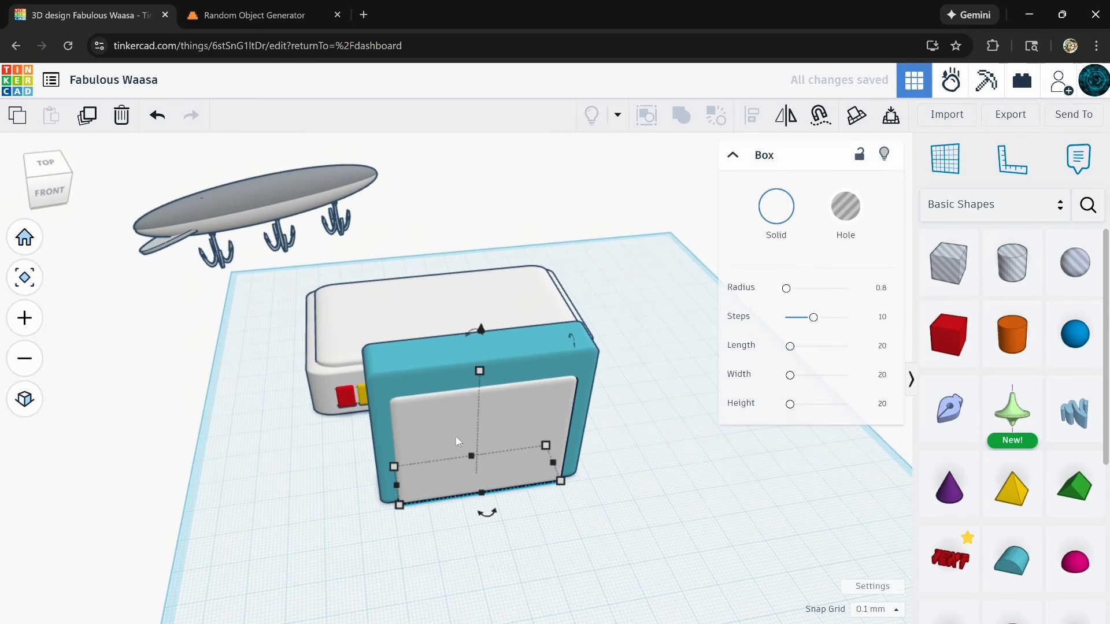
click(87, 116)
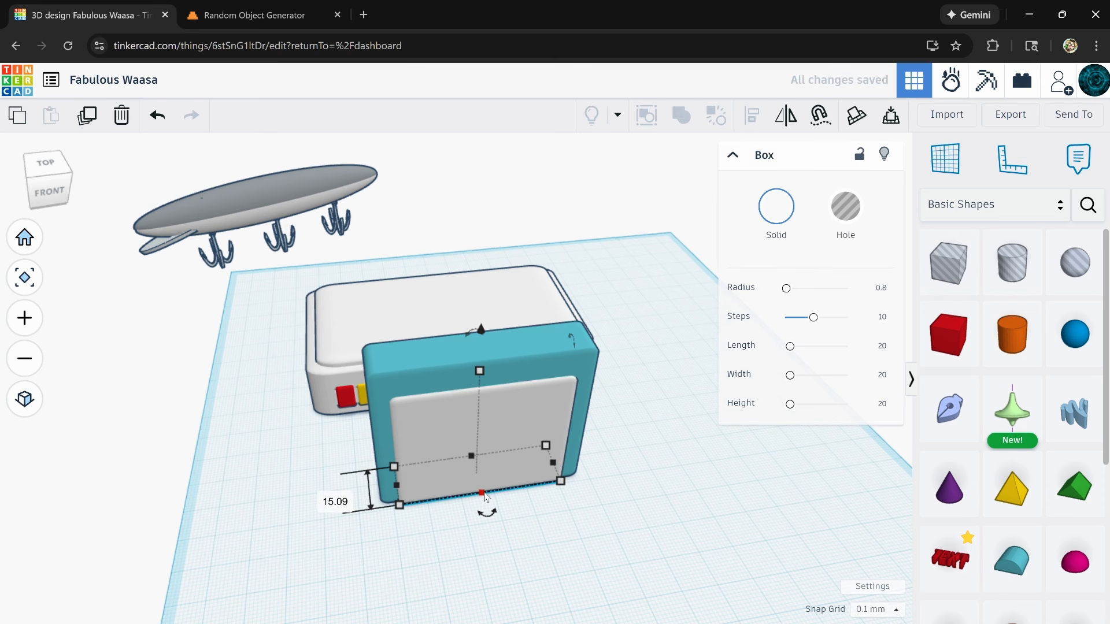
drag(481, 498, 484, 504)
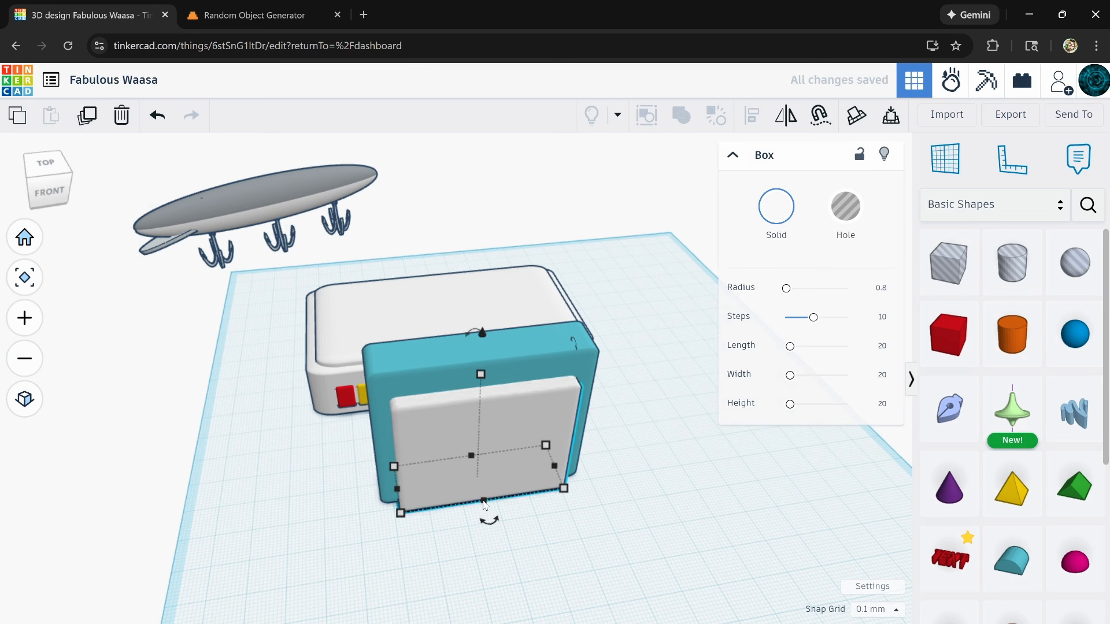
key(Up)
key(Up)
key(Up)
key(Up)
key(Up)
key(Up)
key(Up)
key(Up)
key(Up)
key(Up)
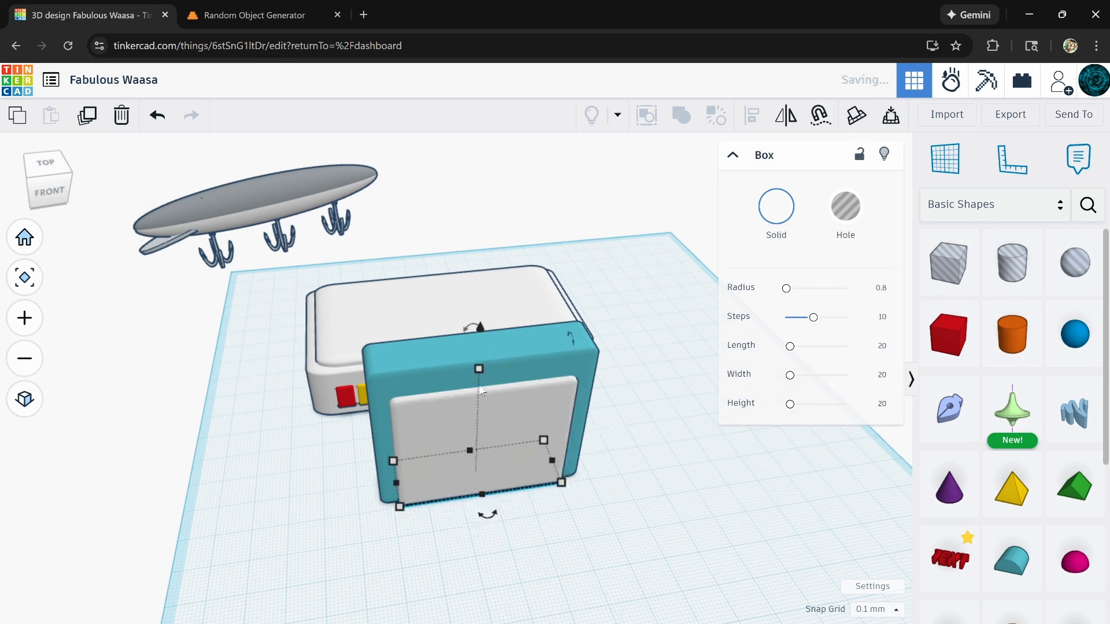
- Shorten the duplicated panel into a wide strip and raise it to 21.5 mm above the workplane
drag(479, 369, 477, 435)
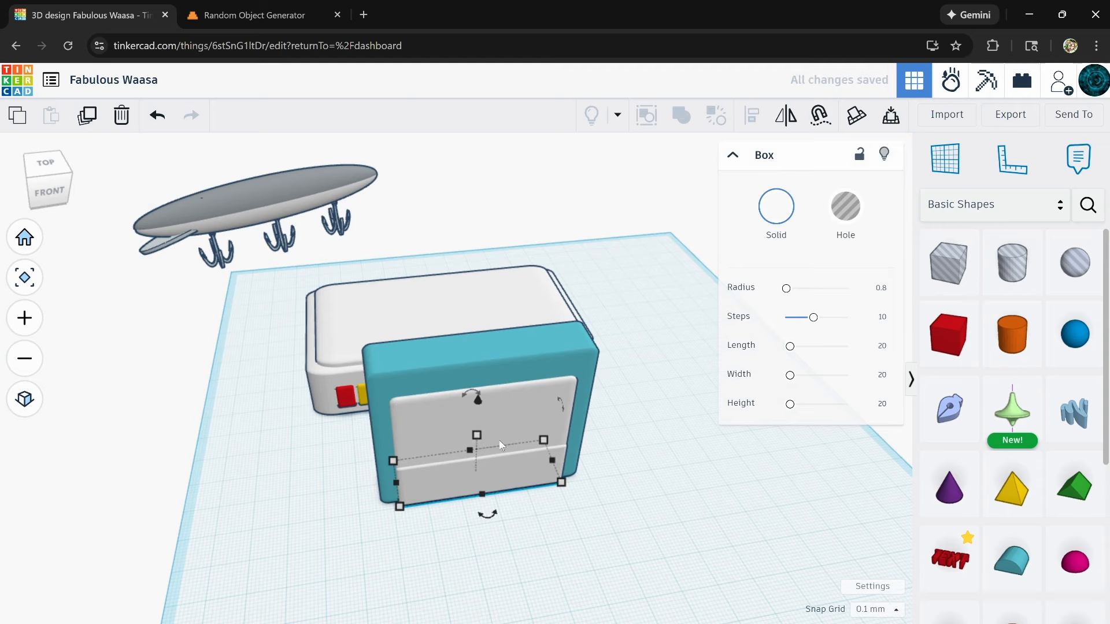
key(ctrl+Up)
key(ctrl+Up)
key(ctrl+Up)
key(ctrl+Up)
key(ctrl+Up)
key(ctrl+Up)
key(ctrl+Up)
key(ctrl+Up)
key(ctrl+Up)
key(ctrl+Up)
key(ctrl+Up)
key(ctrl+Up)
key(ctrl+Up)
key(ctrl+Up)
key(ctrl+Up)
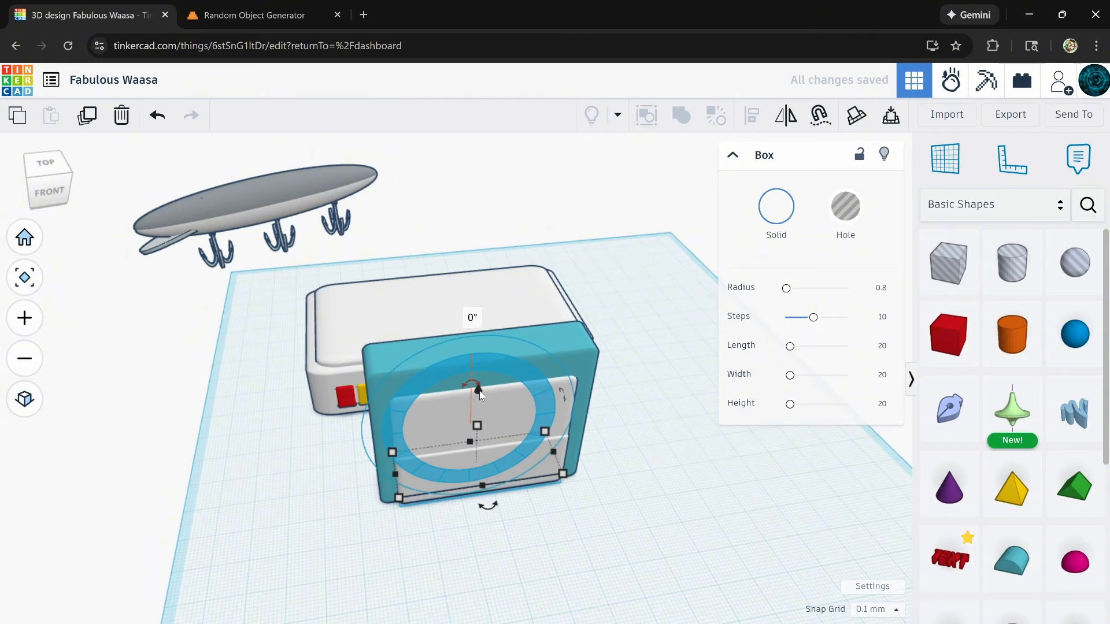
key(ctrl+Up)
key(ctrl+Up)
key(ctrl+Up)
key(ctrl+Up)
key(ctrl+Up)
key(ctrl+Up)
key(ctrl+Up)
key(ctrl+Up)
key(ctrl+Up)
key(ctrl+Up)
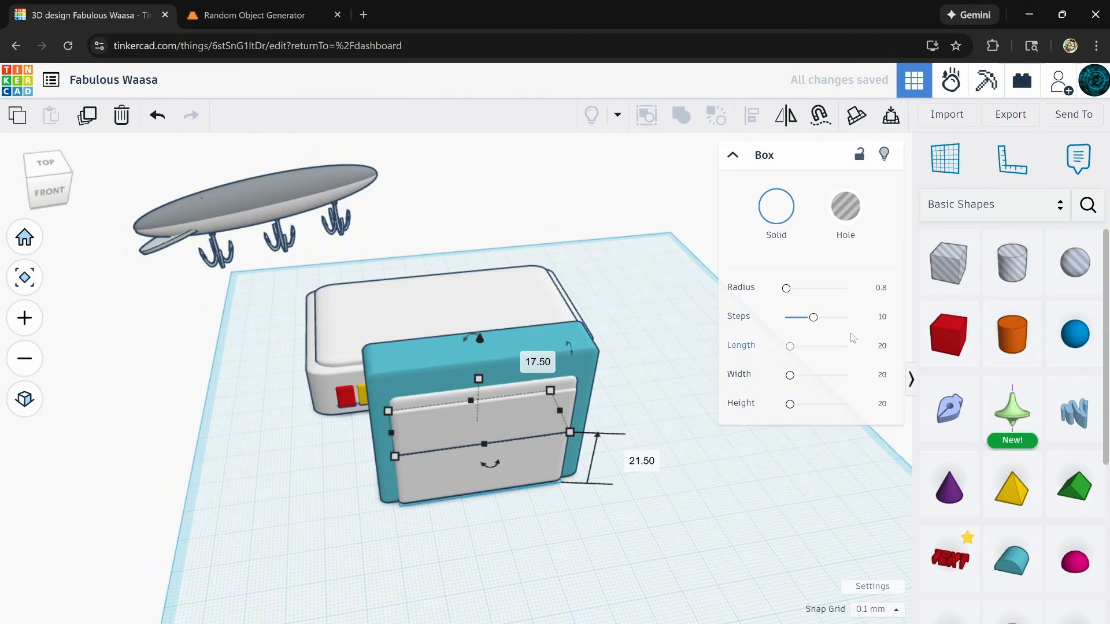
- Color the raised strip on the white panel light orange
click(776, 206)
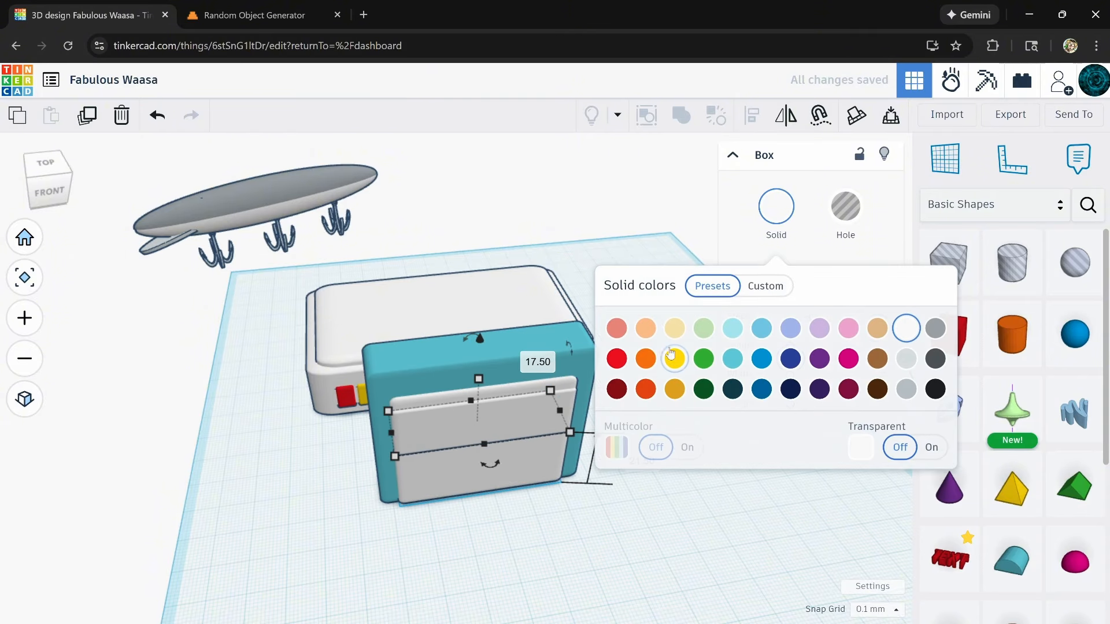
click(645, 328)
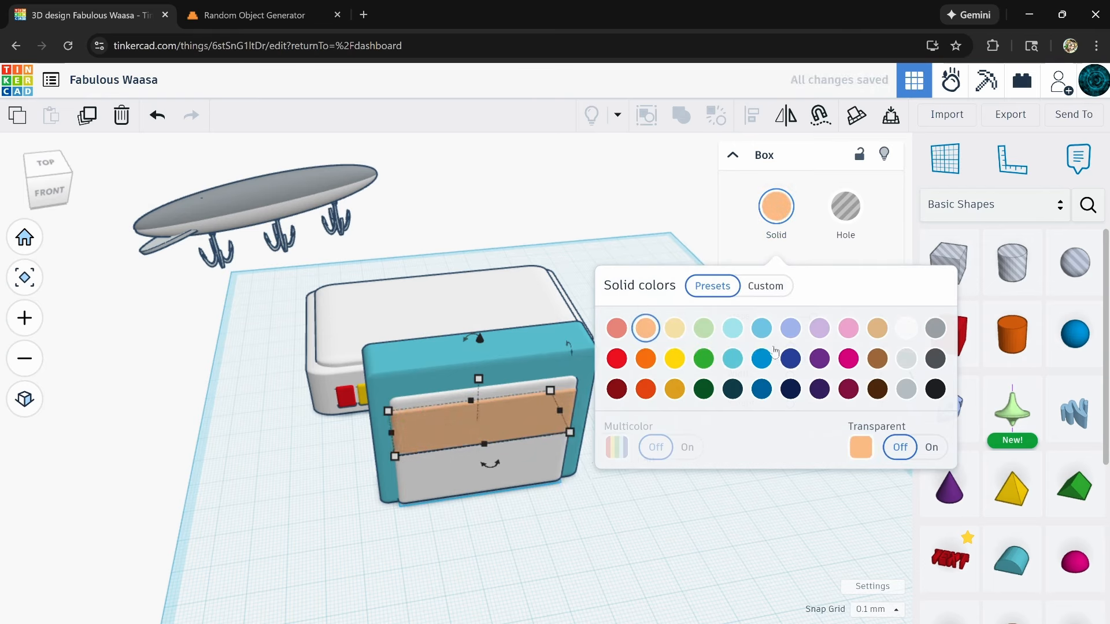
- Reduce the thickness of the orange strip and the white panel, leaving the strip protruding slightly from the panel
right_drag(520, 547, 501, 428)
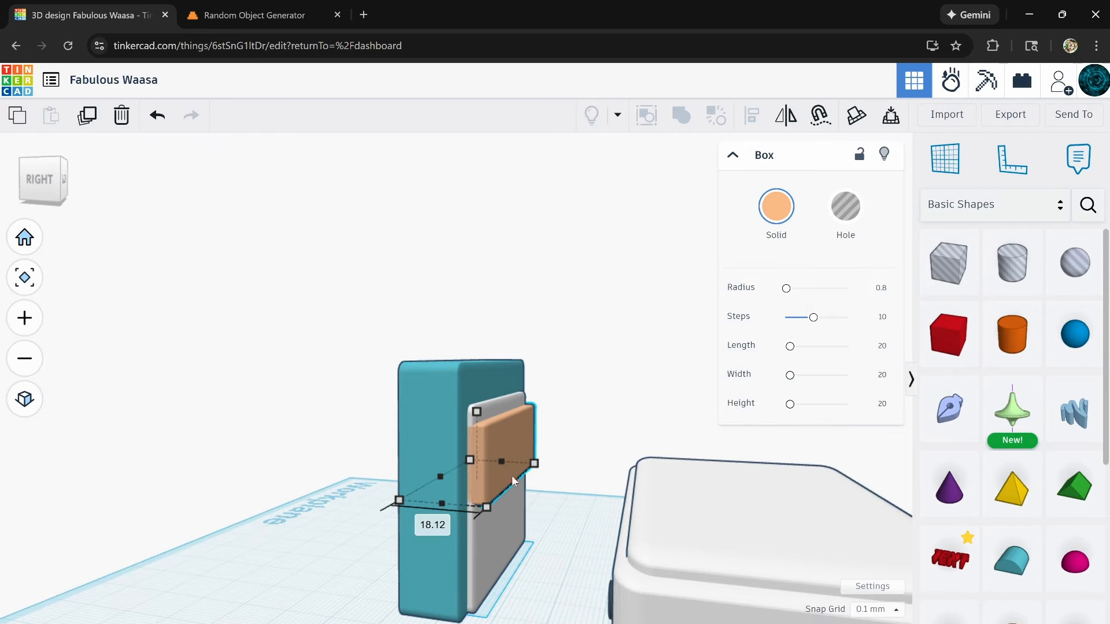
drag(512, 477, 511, 476)
click(502, 555)
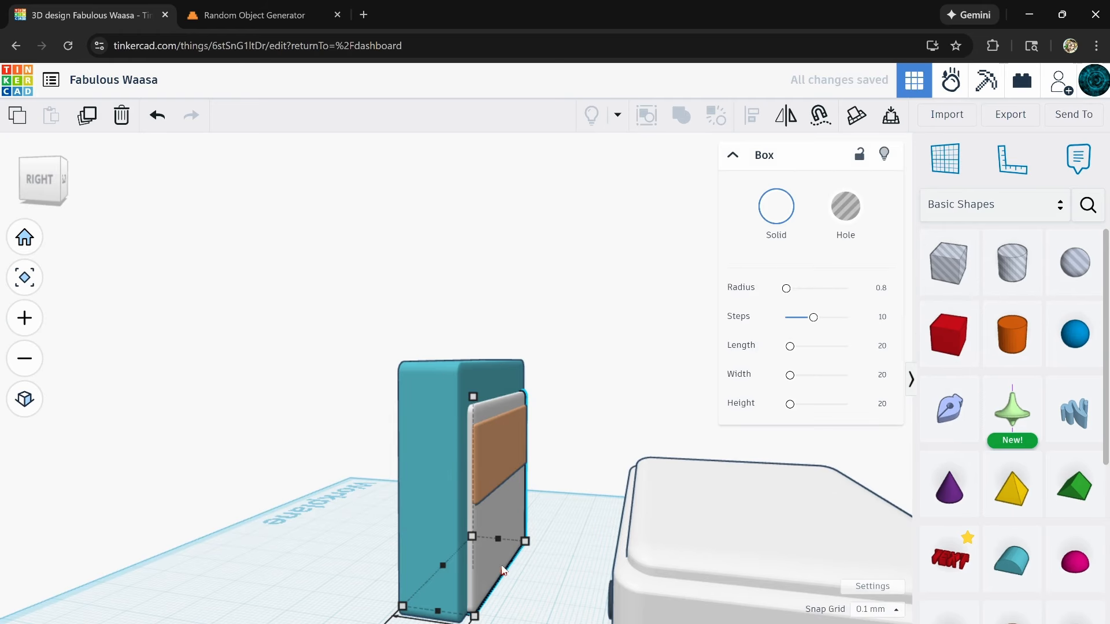
drag(501, 569, 502, 571)
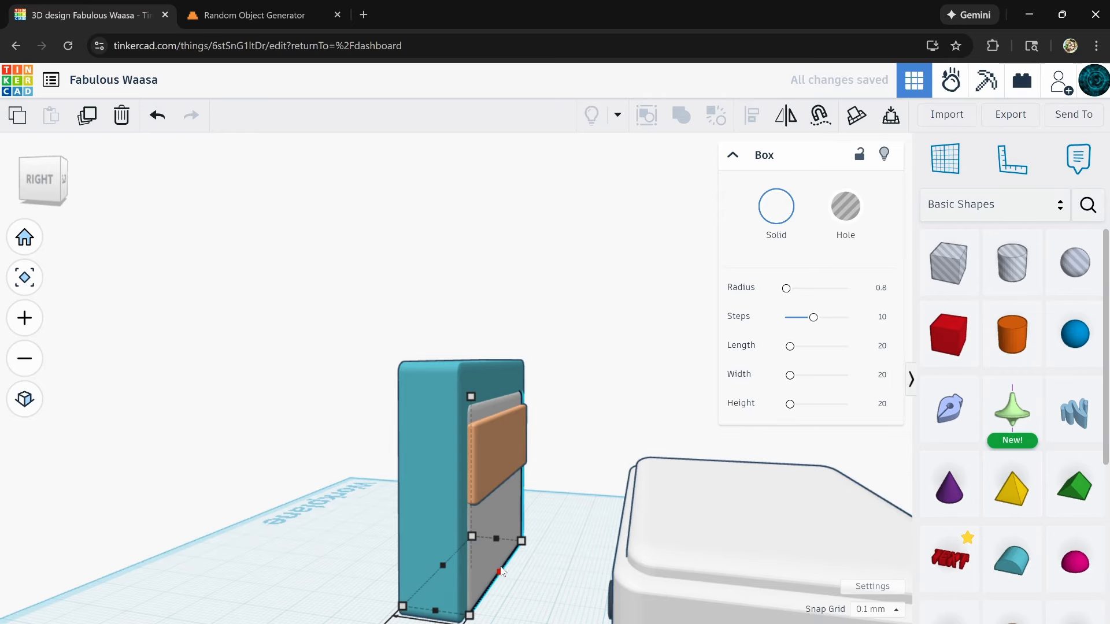
- Slightly reduce the orange strip's thickness so it protrudes less from the white panel
click(506, 480)
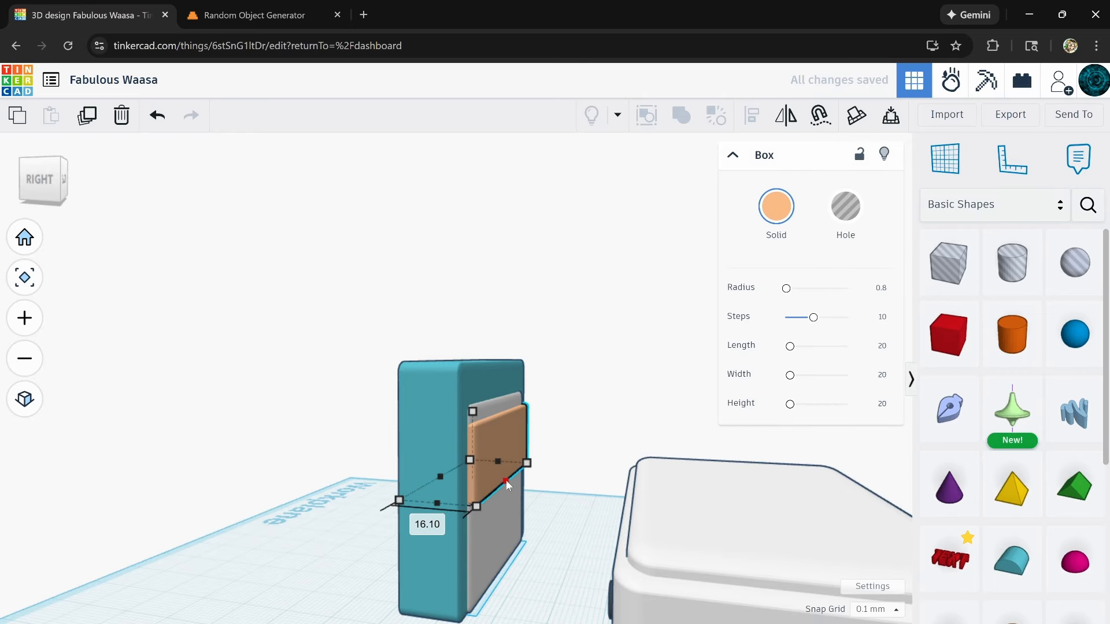
drag(505, 480, 504, 480)
click(322, 533)
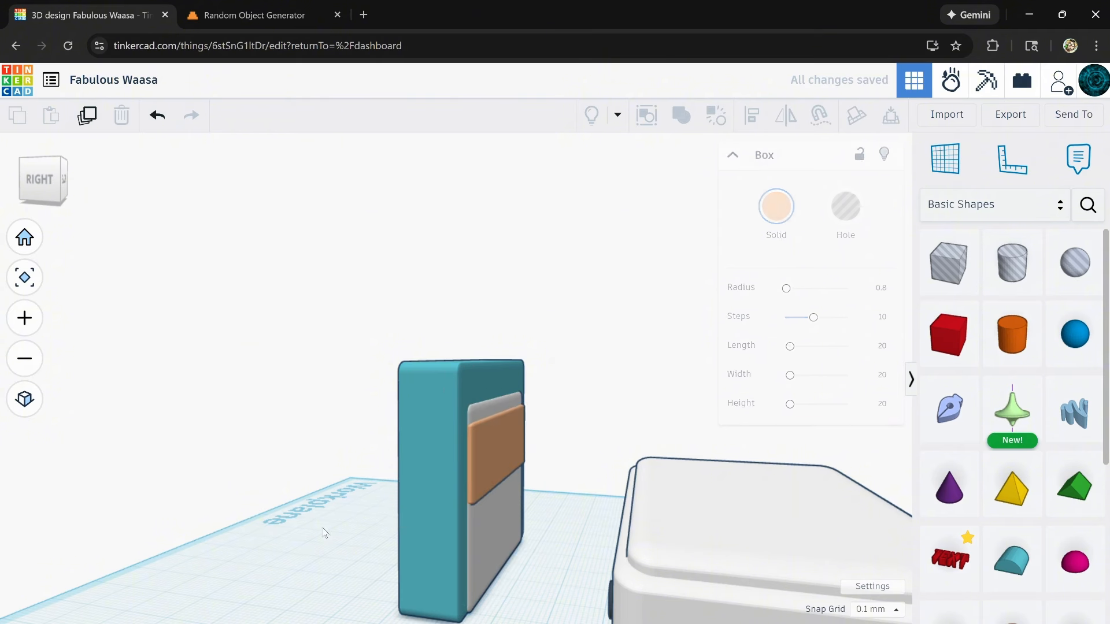
- Select the teal box with its white panel and orange strip, and move them onto the middle of the white console
right_drag(322, 533, 391, 350)
middle_drag(406, 506, 464, 449)
drag(589, 558, 590, 559)
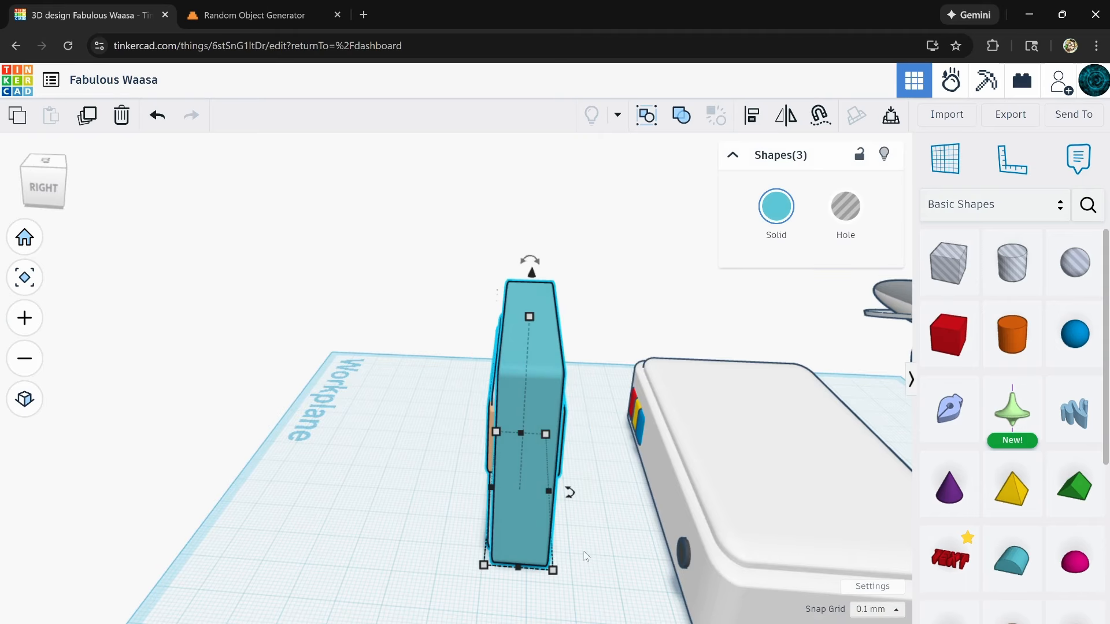
right_drag(551, 569, 639, 556)
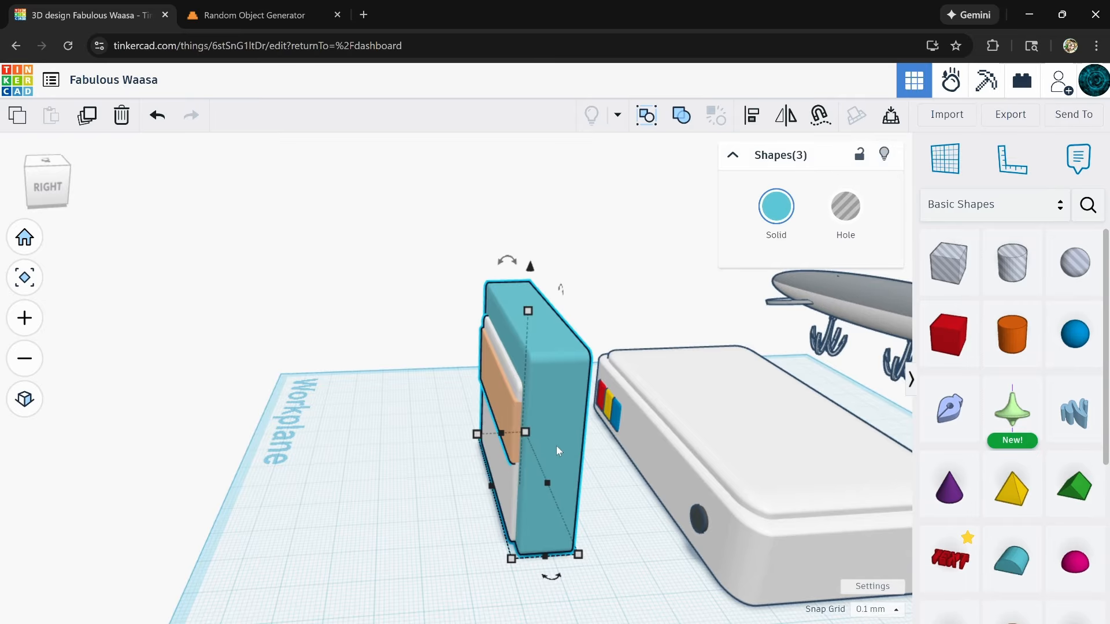
drag(522, 298, 775, 409)
right_drag(547, 399, 631, 415)
middle_drag(484, 437, 528, 488)
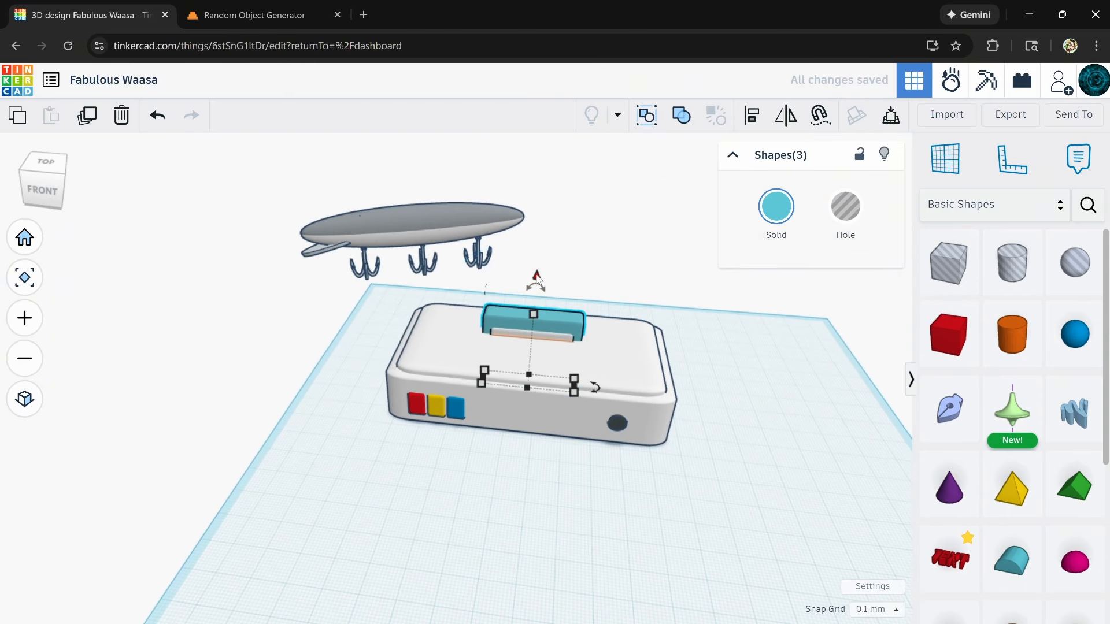
- Raise the teal box assembly until it floats clear above the console's top surface
drag(537, 278, 540, 223)
right_drag(562, 436, 318, 426)
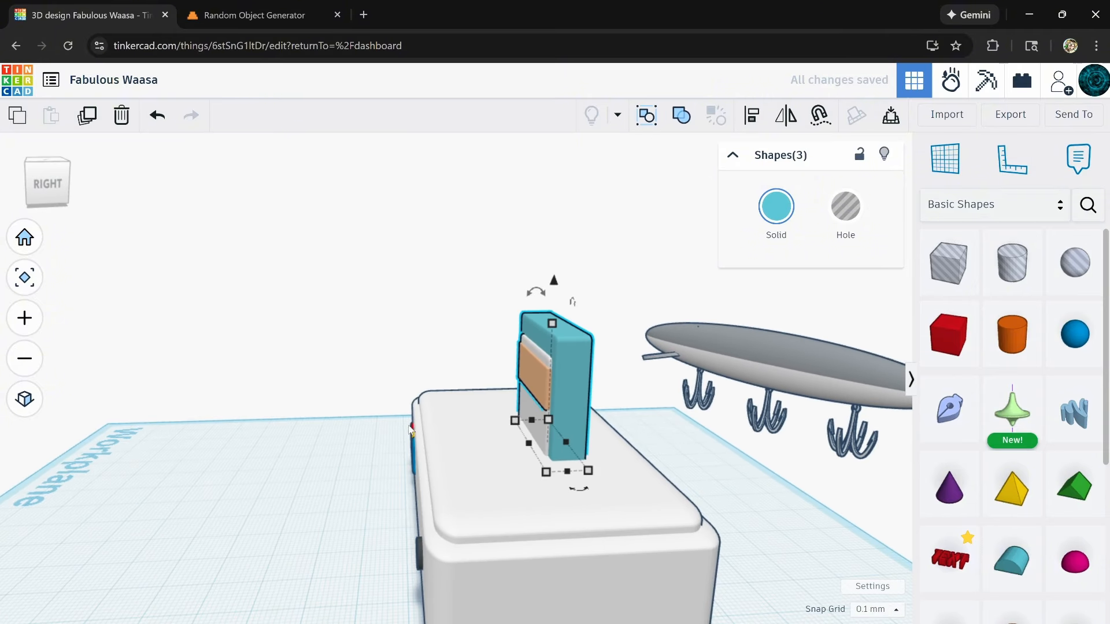
right_drag(347, 536, 576, 537)
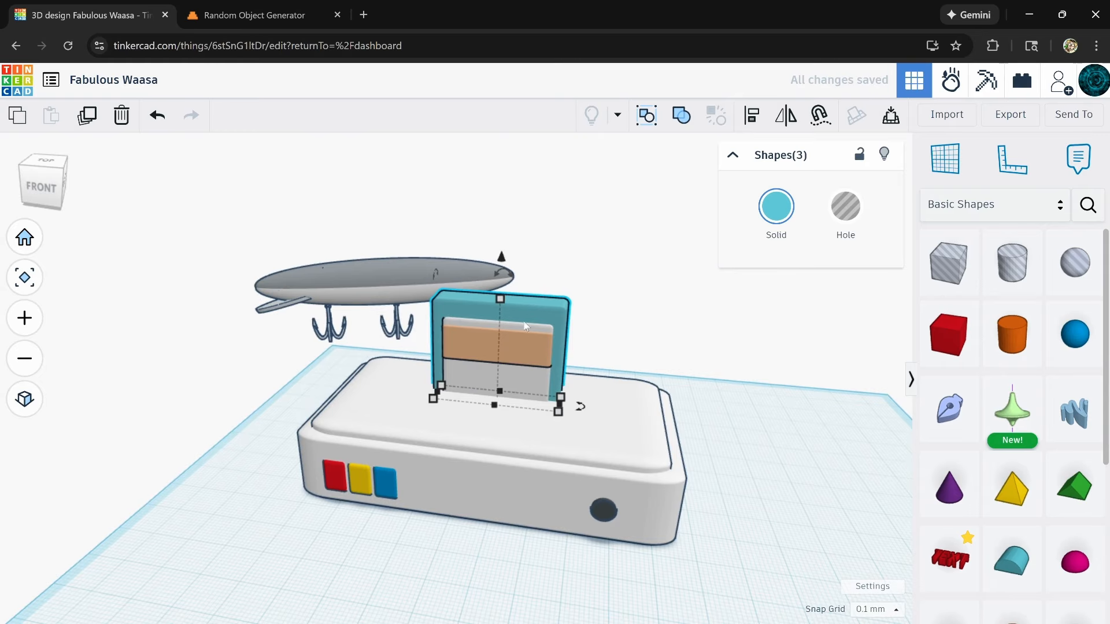
drag(500, 256, 500, 203)
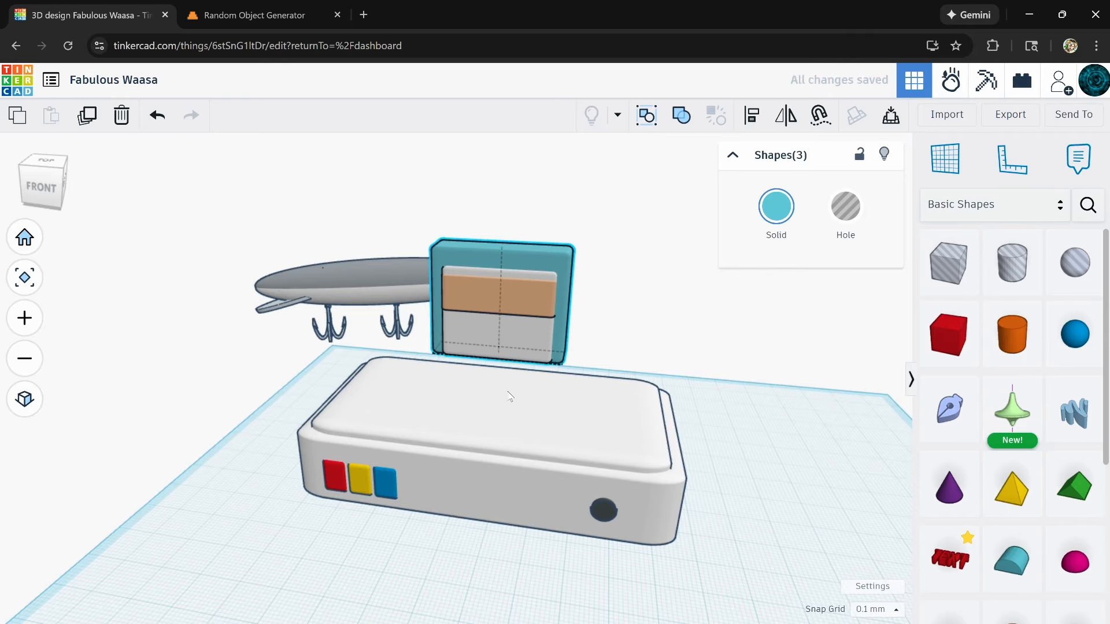
- Duplicate the console's raised top plate and lift the copy slightly above the original
click(484, 437)
click(89, 117)
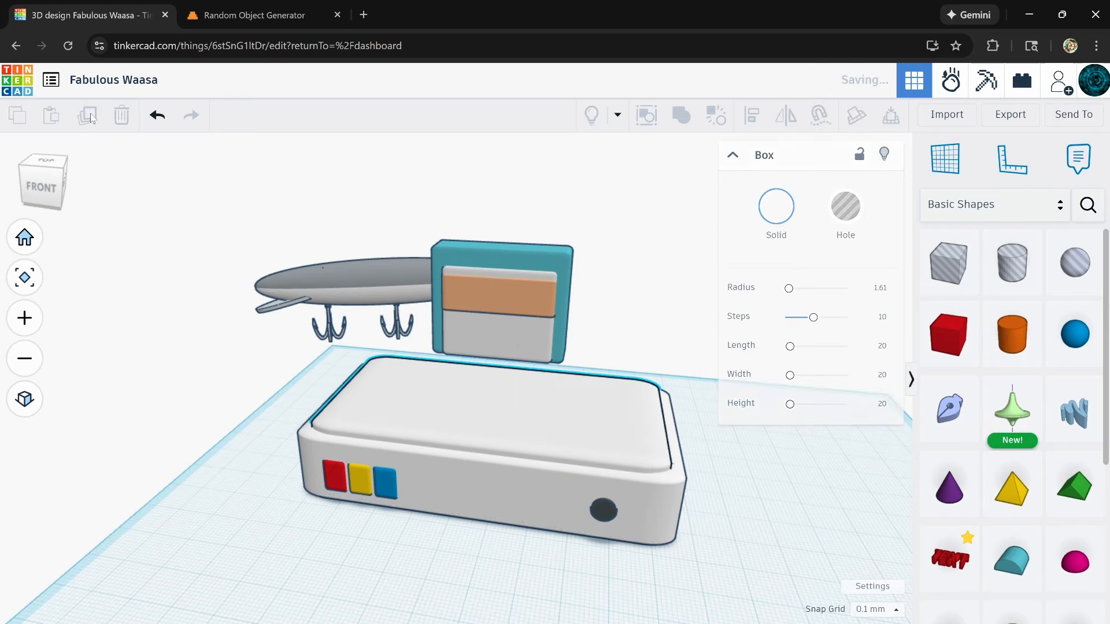
key(ctrl+Up)
key(ctrl+Up)
key(ctrl+Up)
key(ctrl+Up)
key(ctrl+Up)
key(ctrl+Up)
key(ctrl+Up)
key(ctrl+Up)
key(ctrl+Up)
key(ctrl+Up)
key(ctrl+Up)
key(ctrl+Up)
key(ctrl+Up)
key(ctrl+Up)
key(ctrl+Up)
key(ctrl+Up)
key(ctrl+Up)
key(ctrl+Up)
key(ctrl+Up)
key(ctrl+Up)
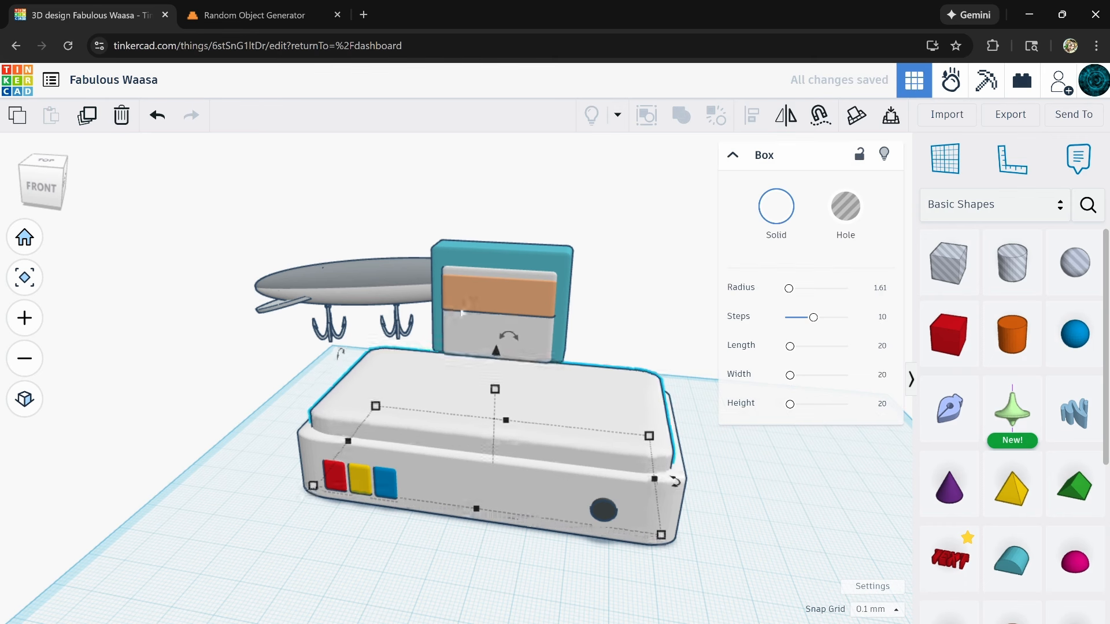
- Scale the copied plate down to about 17.9 mm high and raise it above the console's top
drag(500, 375, 502, 392)
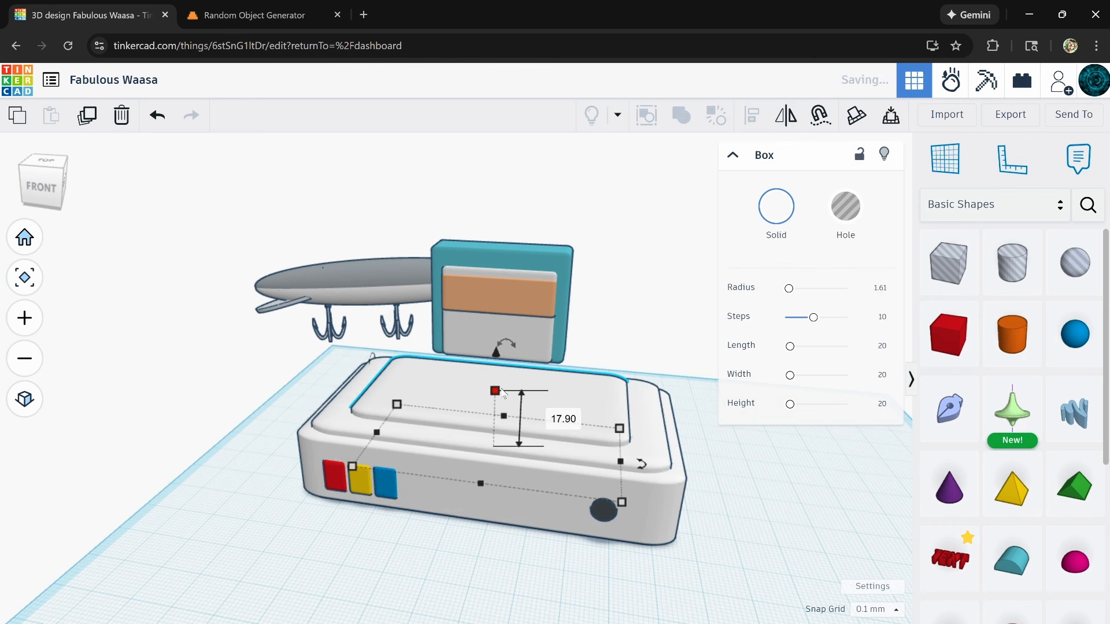
right_drag(584, 435, 415, 445)
key(ctrl+Up)
key(ctrl+Up)
key(ctrl+Up)
key(ctrl+Up)
key(ctrl+Up)
key(ctrl+Up)
key(ctrl+Up)
key(ctrl+Up)
key(ctrl+Up)
key(ctrl+Up)
key(ctrl+Up)
key(ctrl+Up)
key(ctrl+Up)
key(ctrl+Up)
key(ctrl+Up)
key(ctrl+Up)
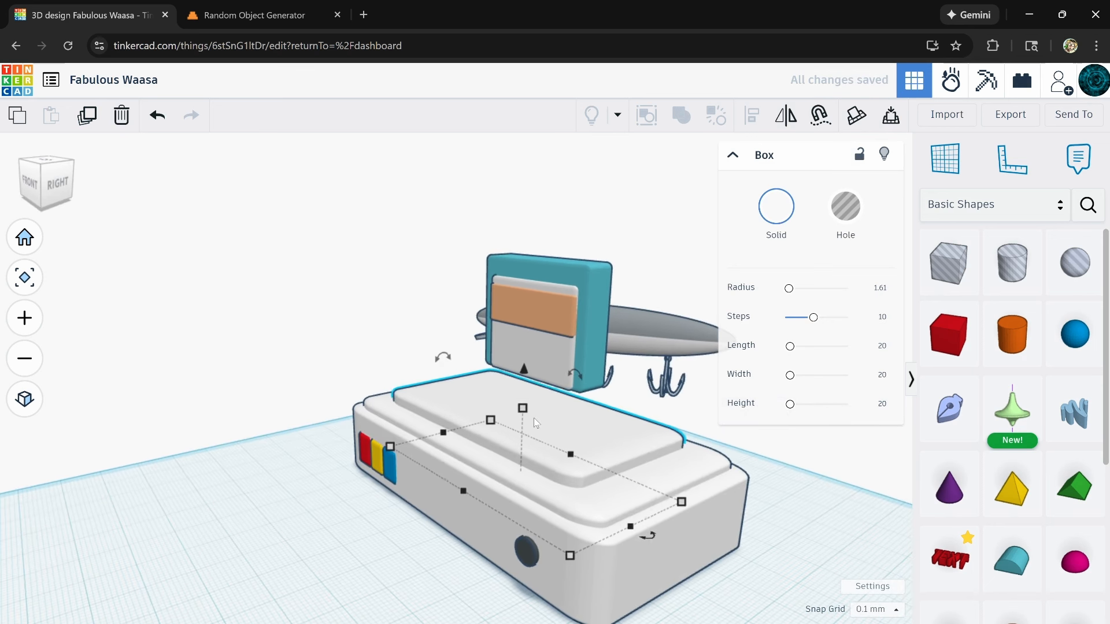
- Shrink the copied plate further and reshape it into a narrow block about 51.1 mm long
drag(523, 393, 525, 408)
right_drag(611, 479, 541, 497)
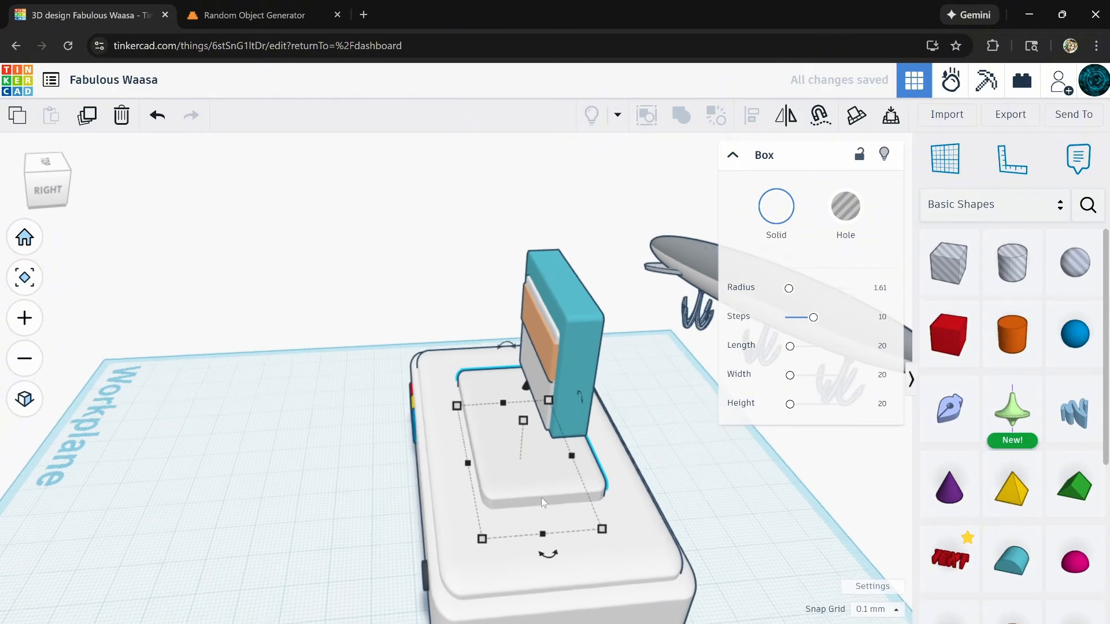
drag(535, 527, 551, 576)
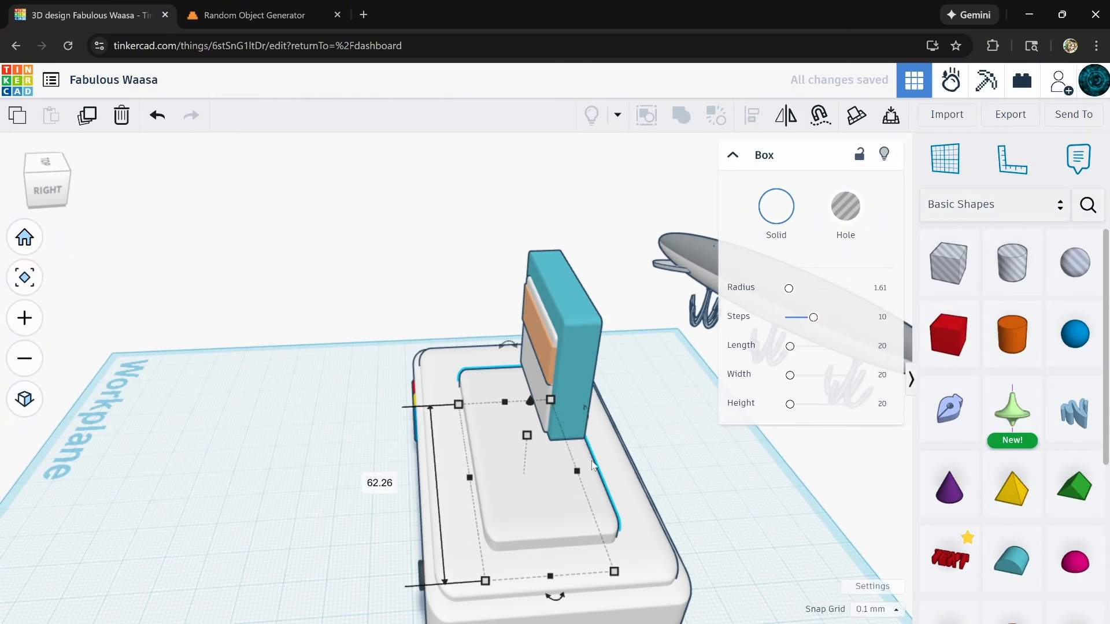
drag(577, 471, 541, 473)
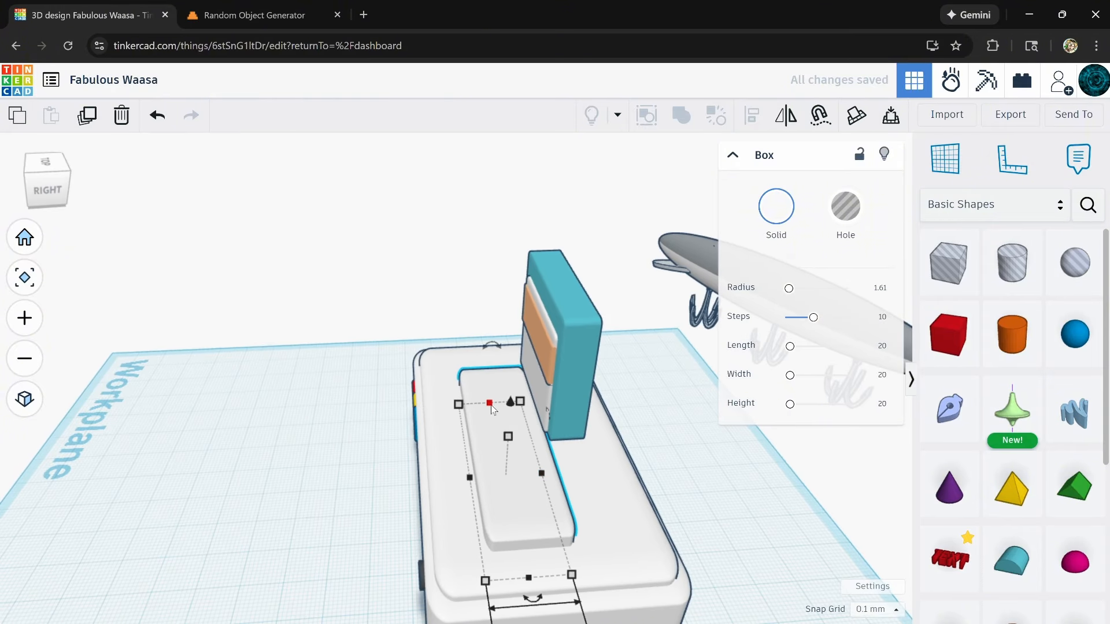
drag(490, 404, 495, 427)
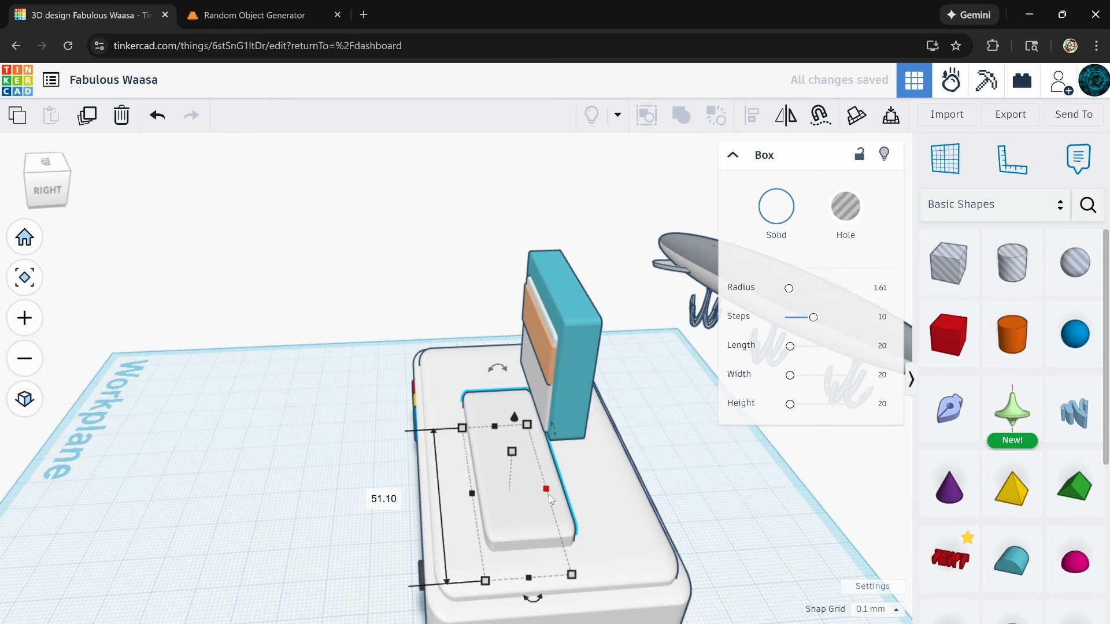
- Move the narrow block to the middle of the console's top, beneath the teal box
drag(519, 509, 543, 478)
drag(509, 352, 532, 278)
right_drag(533, 278, 425, 417)
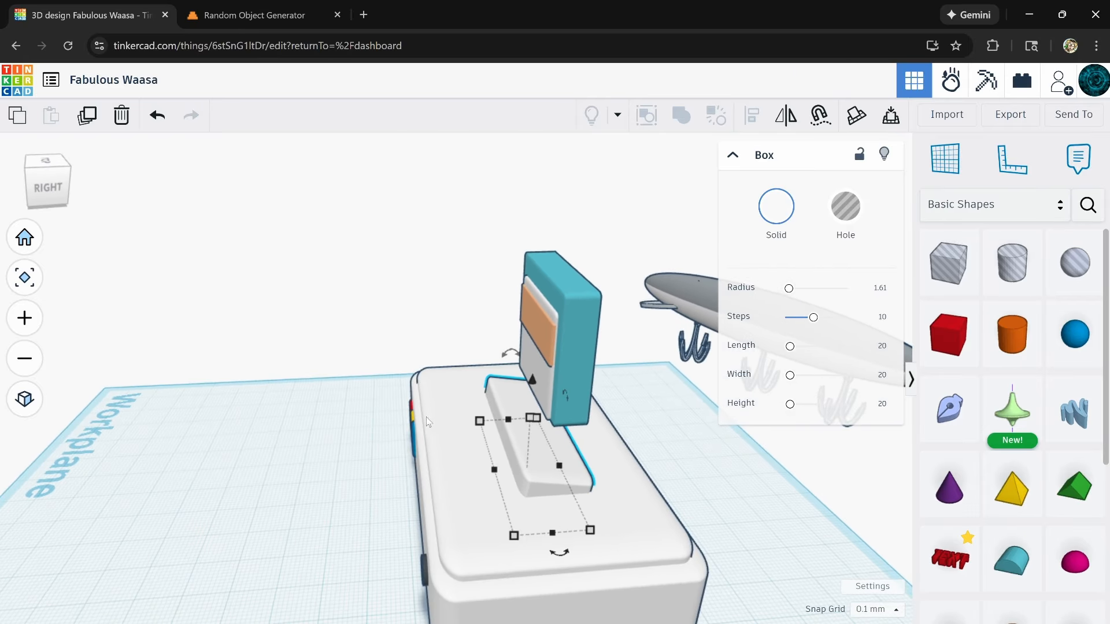
- Duplicate the narrow block, scale the copy down to about 11.96 mm high, and turn it into a hole
click(88, 116)
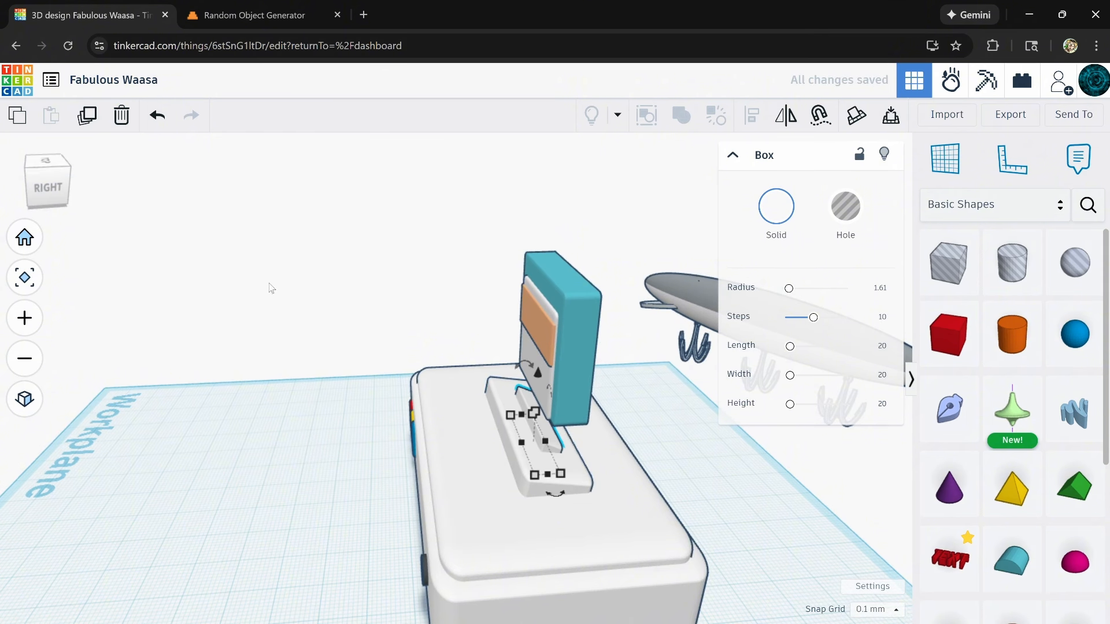
click(145, 129)
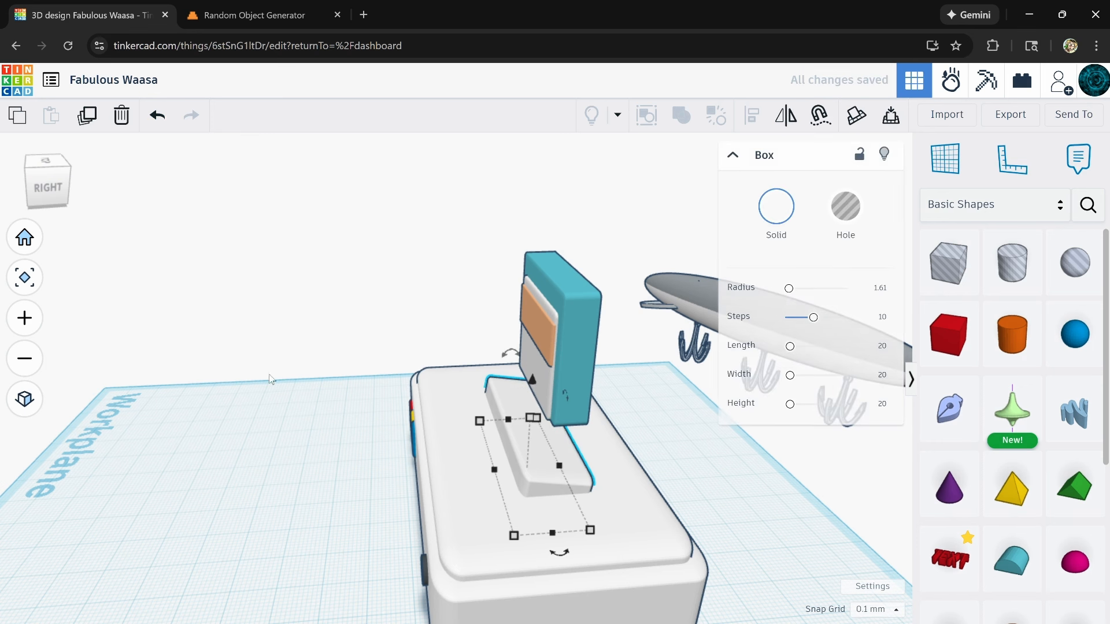
drag(497, 418, 537, 412)
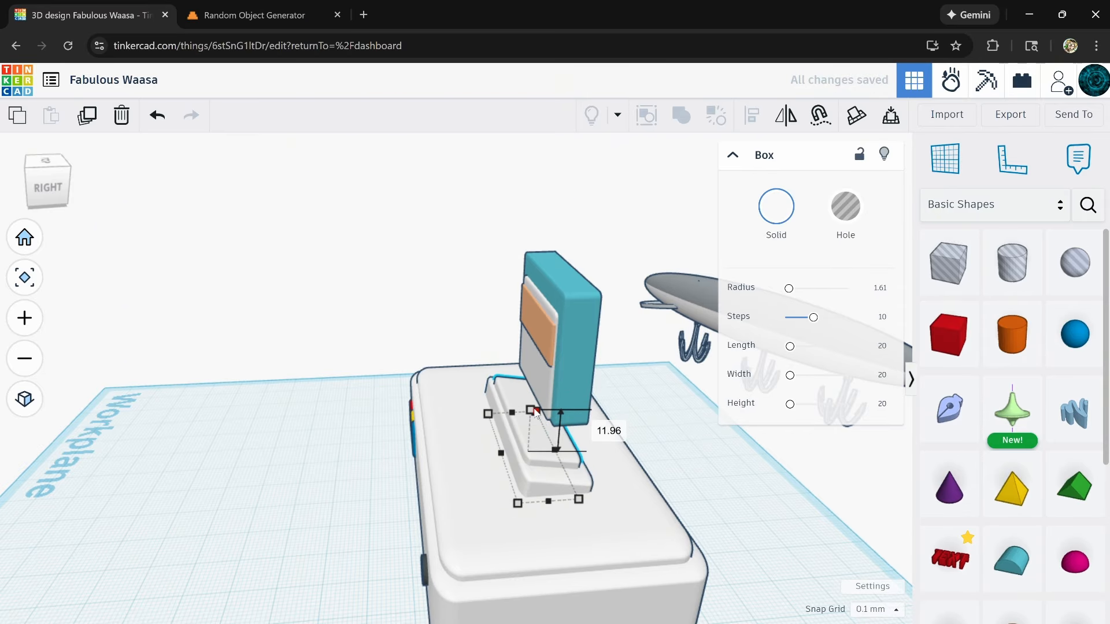
click(837, 218)
- Lengthen the hole slightly and nudge it sideways so it leaves an even rim inside the narrow block
right_drag(471, 457, 700, 468)
drag(568, 409, 581, 409)
key(Left)
key(Left)
key(Left)
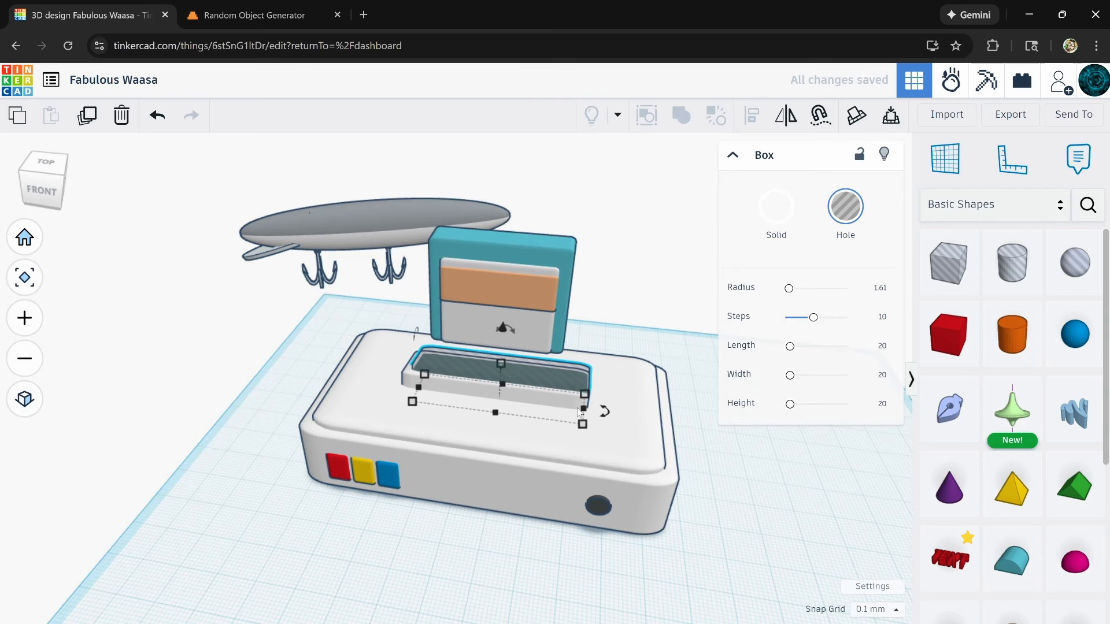
- Center the hole lengthwise on the narrow block and group both as a union to cut the slot
scroll(531, 399, up, 3)
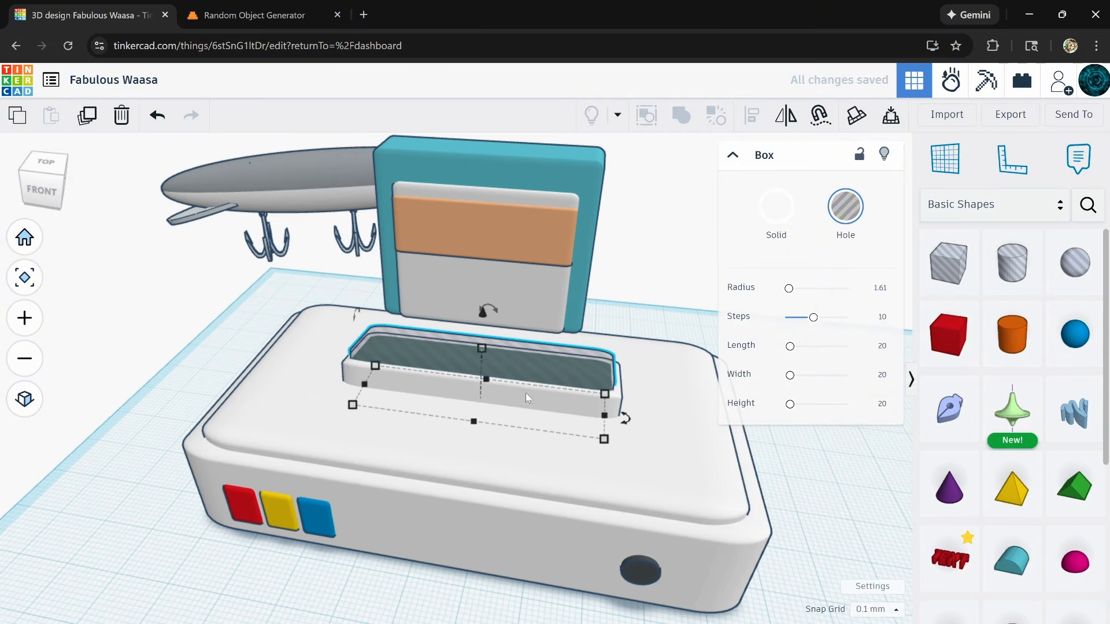
right_drag(525, 393, 522, 428)
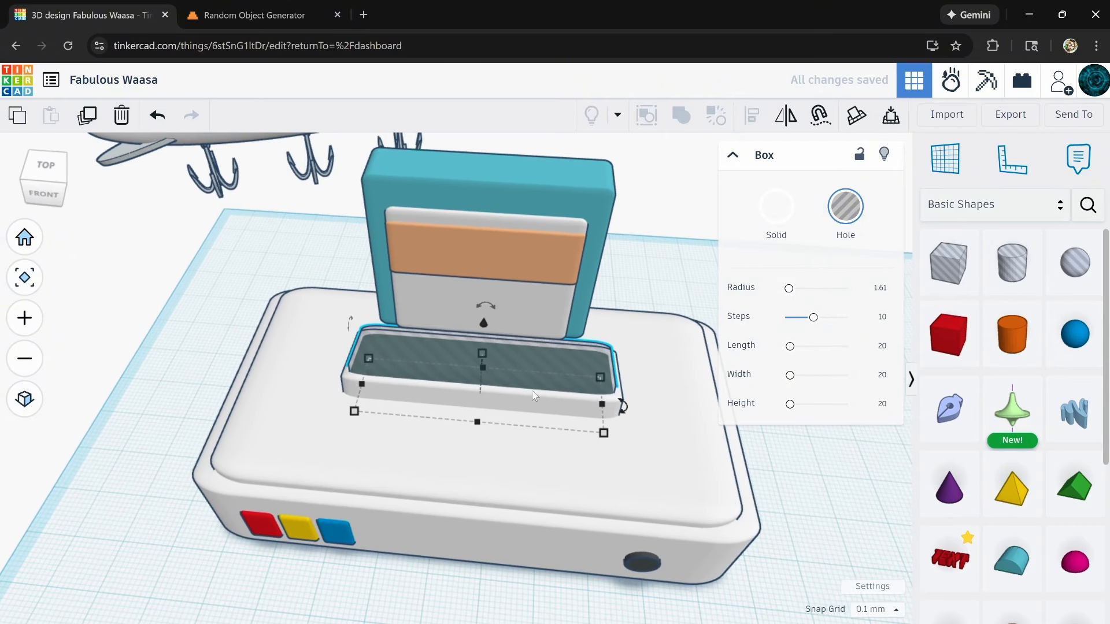
shift+click(536, 396)
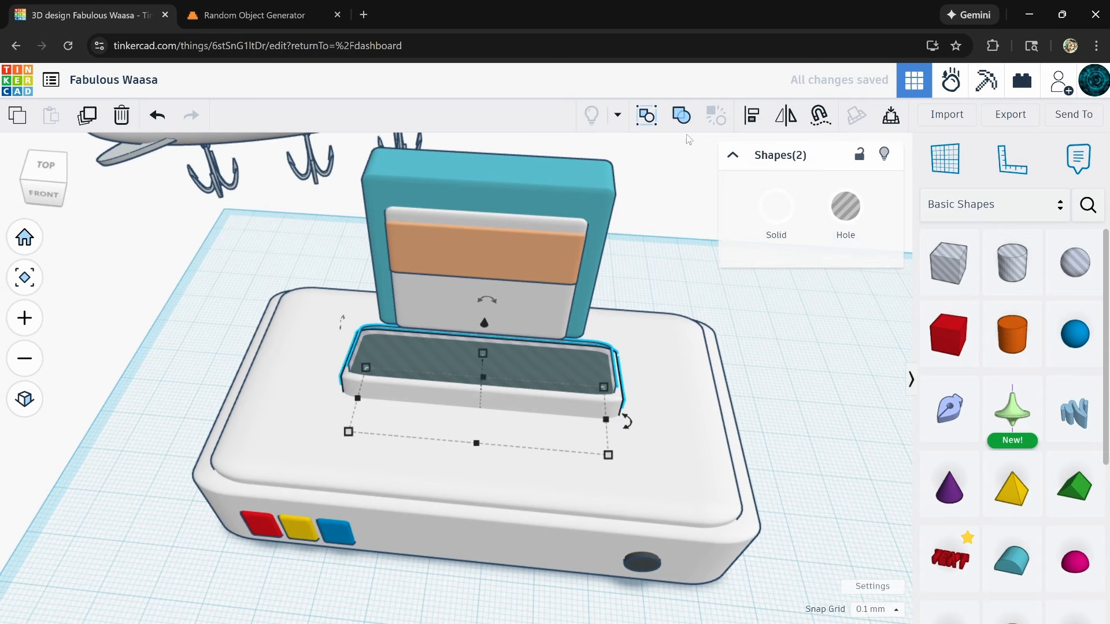
click(752, 116)
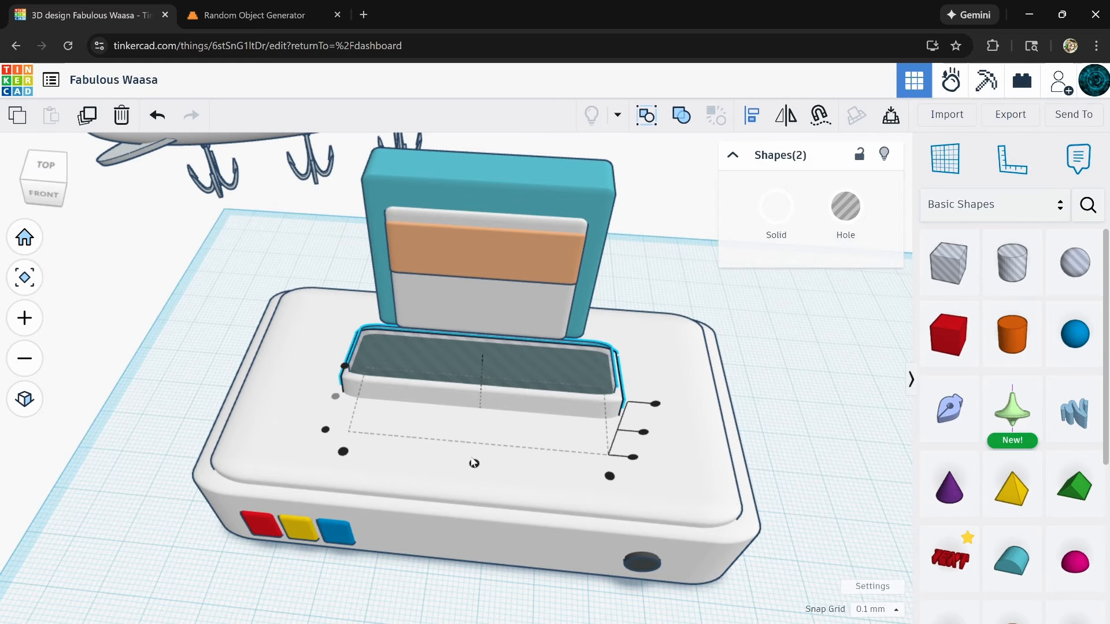
click(475, 463)
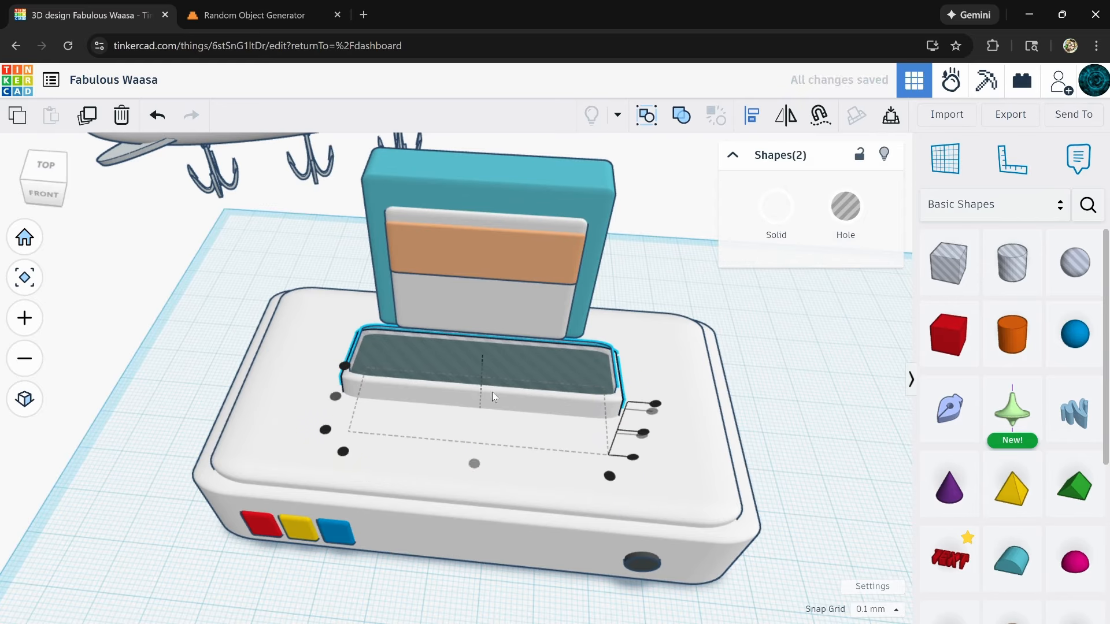
click(670, 106)
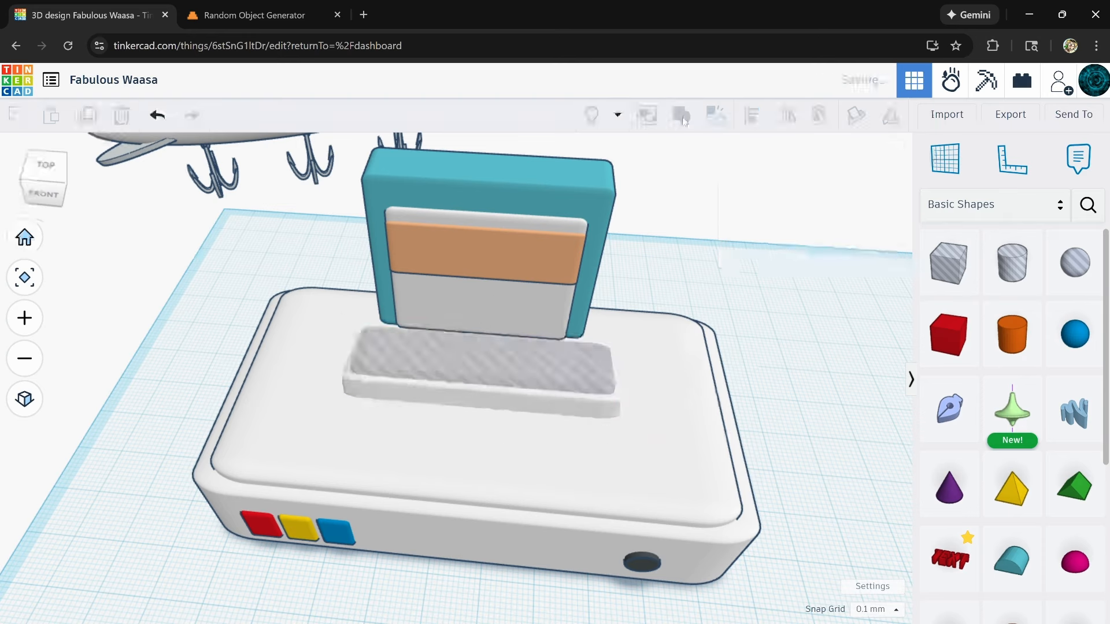
- Scale the slot frame down slightly and reduce its width
right_drag(816, 450, 705, 529)
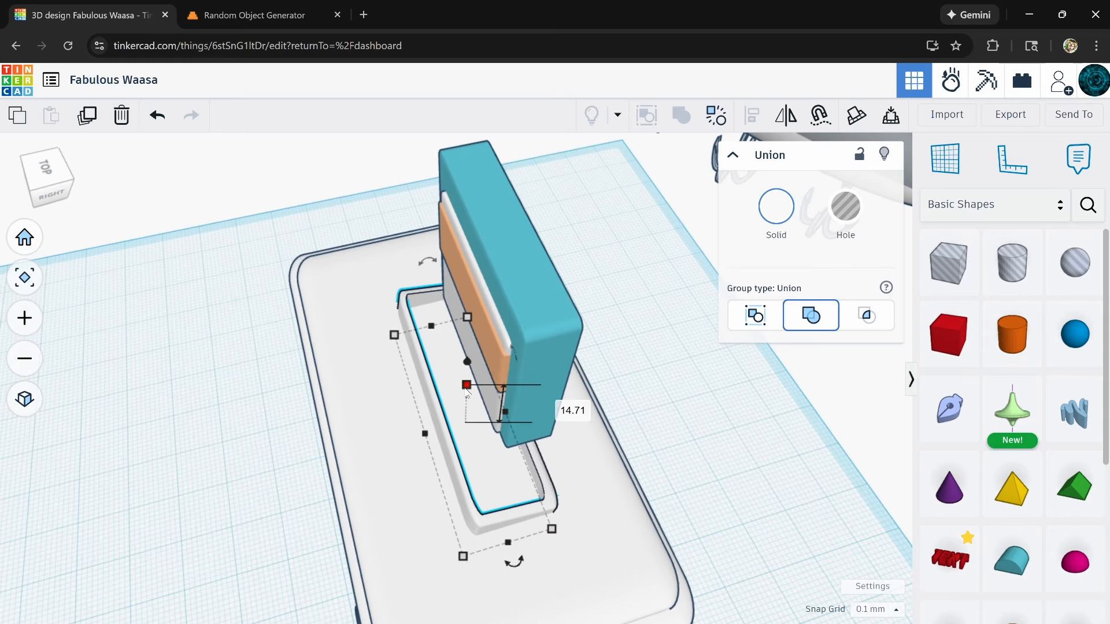
drag(468, 389, 469, 393)
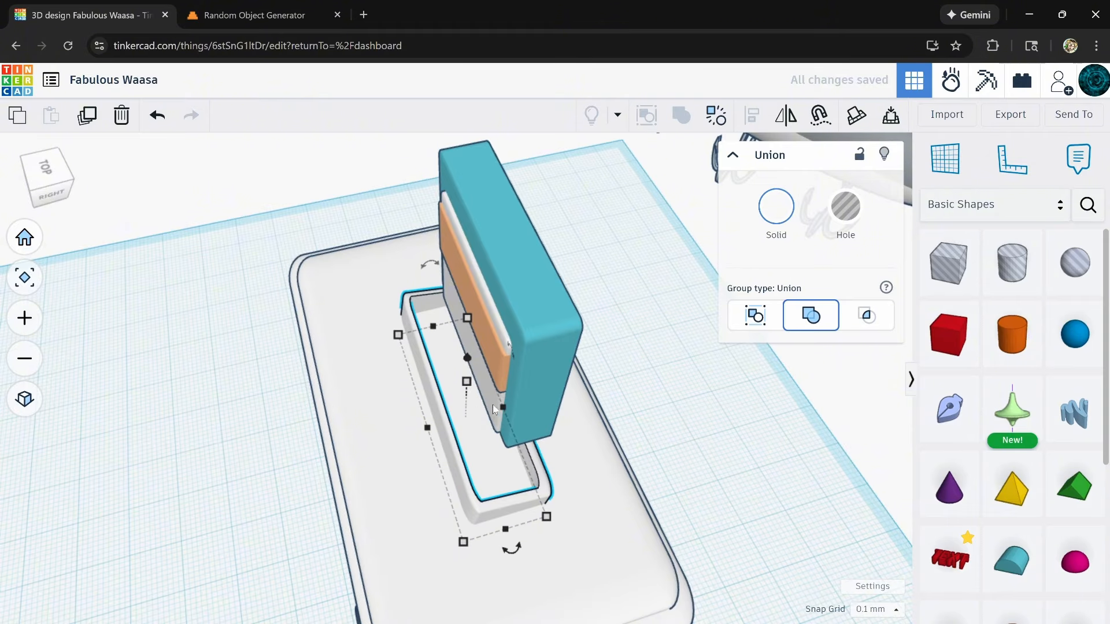
drag(497, 410, 495, 413)
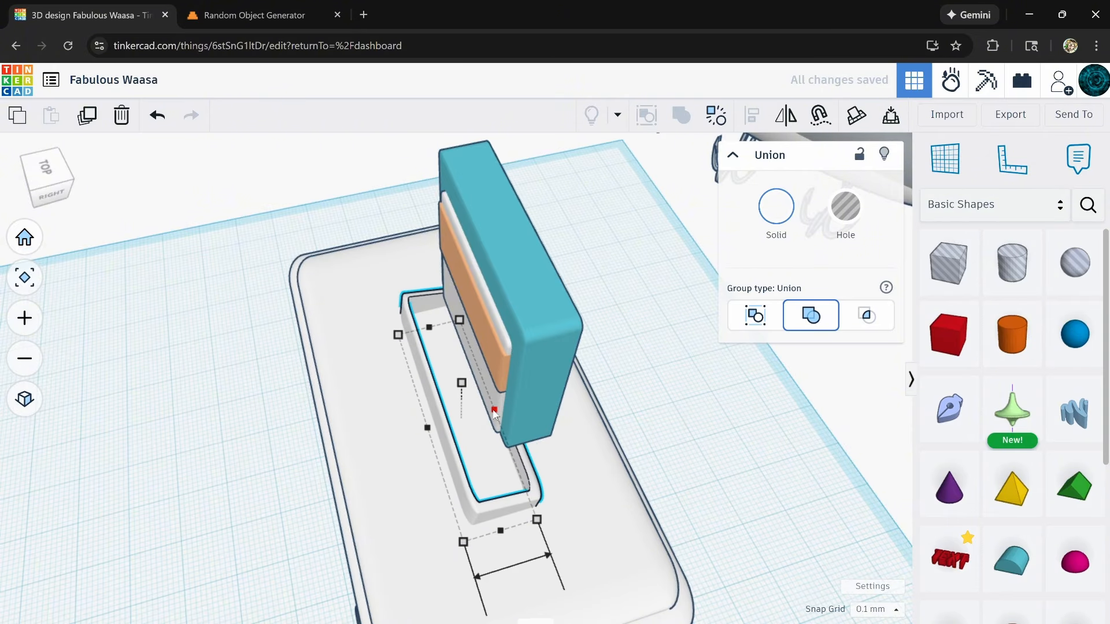
- Group the teal box with its front panel and strip as a union and turn on Multicolor
right_drag(504, 429, 491, 425)
middle_drag(492, 425, 474, 481)
click(476, 291)
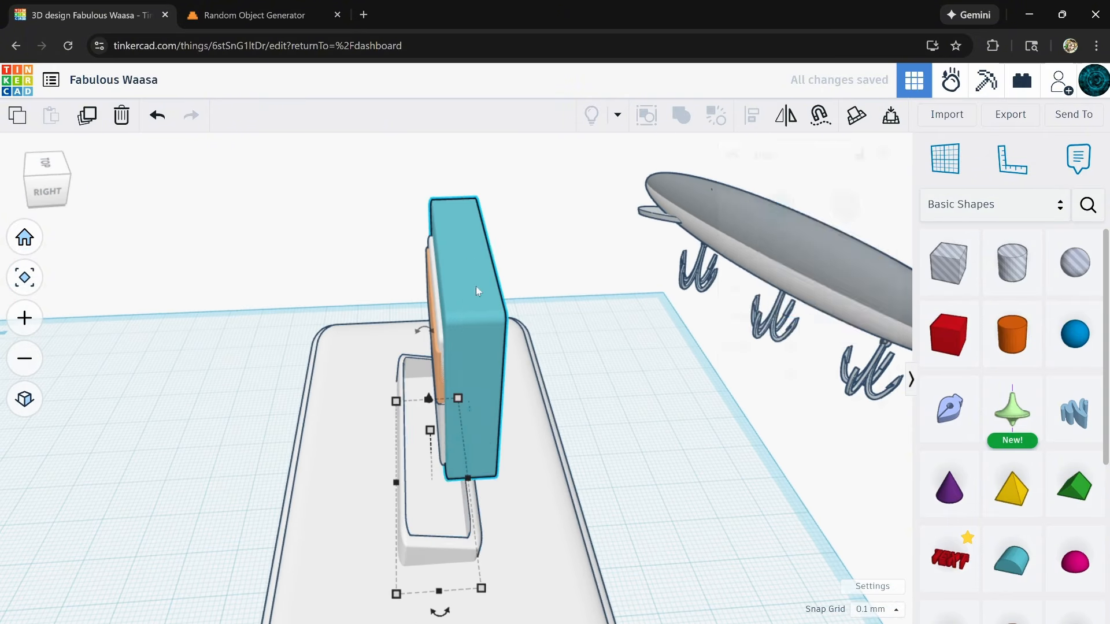
shift+click(432, 260)
click(681, 117)
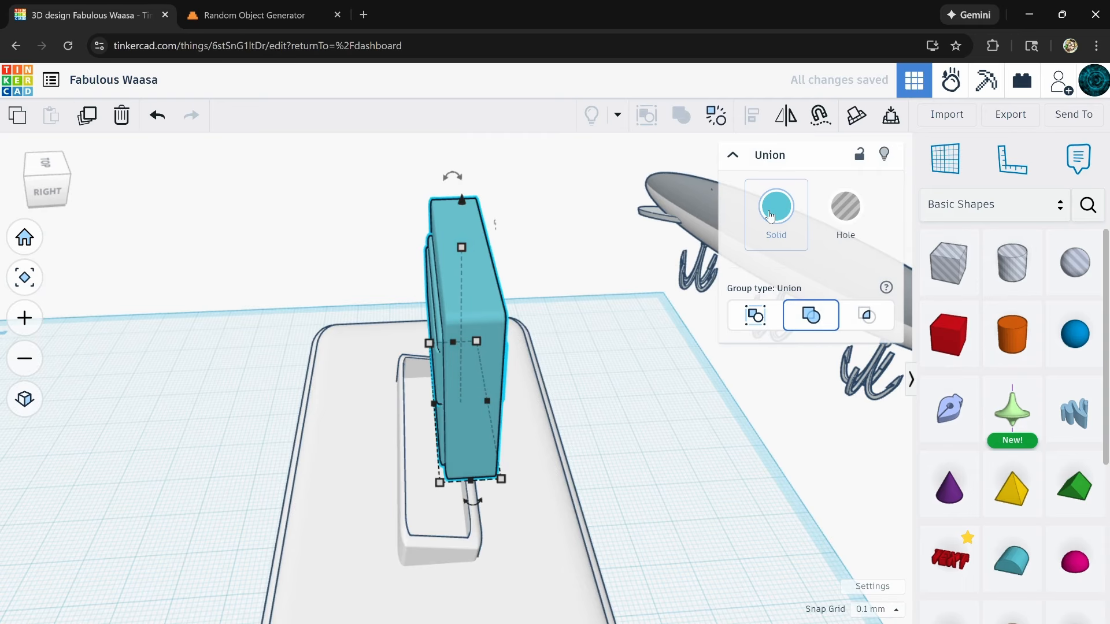
click(769, 215)
click(687, 447)
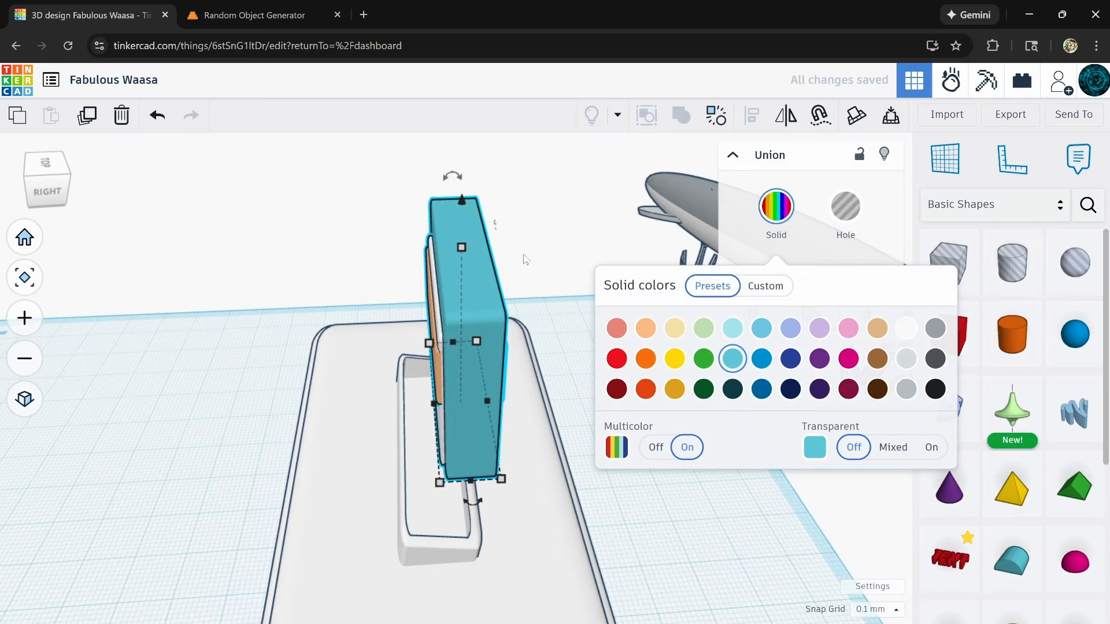
- Tilt the grouped teal box backward and fit it into the slot frame on top of the console
drag(453, 175, 448, 279)
key(Left)
key(Left)
key(Left)
key(Left)
key(Left)
key(Left)
key(Left)
key(Left)
key(Left)
key(Left)
key(Left)
key(Left)
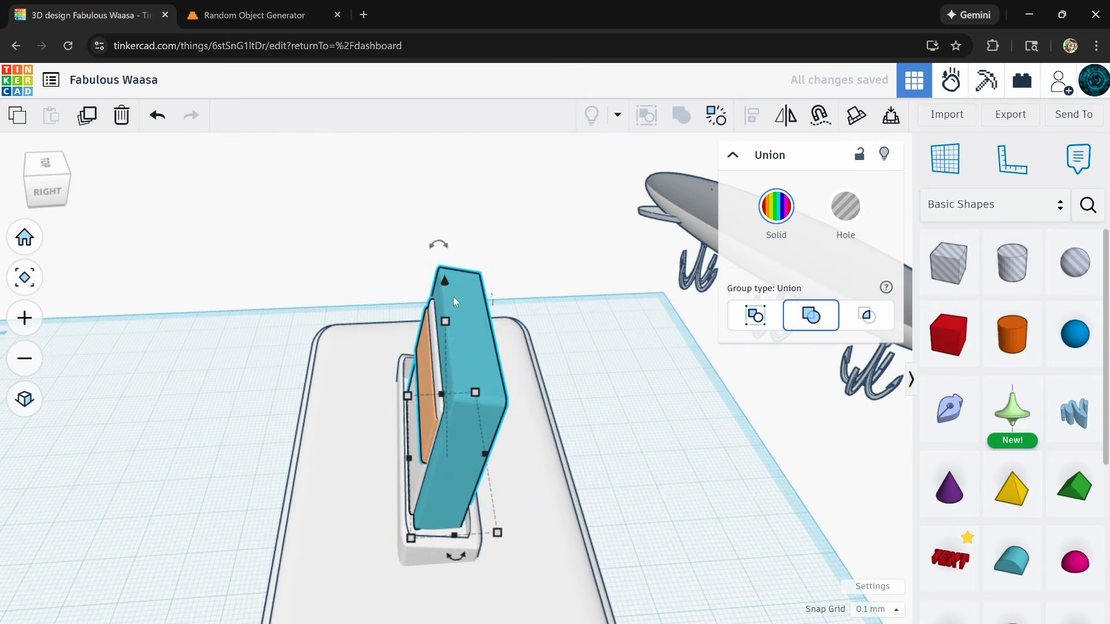
key(ctrl+Down)
key(ctrl+Down)
key(ctrl+Down)
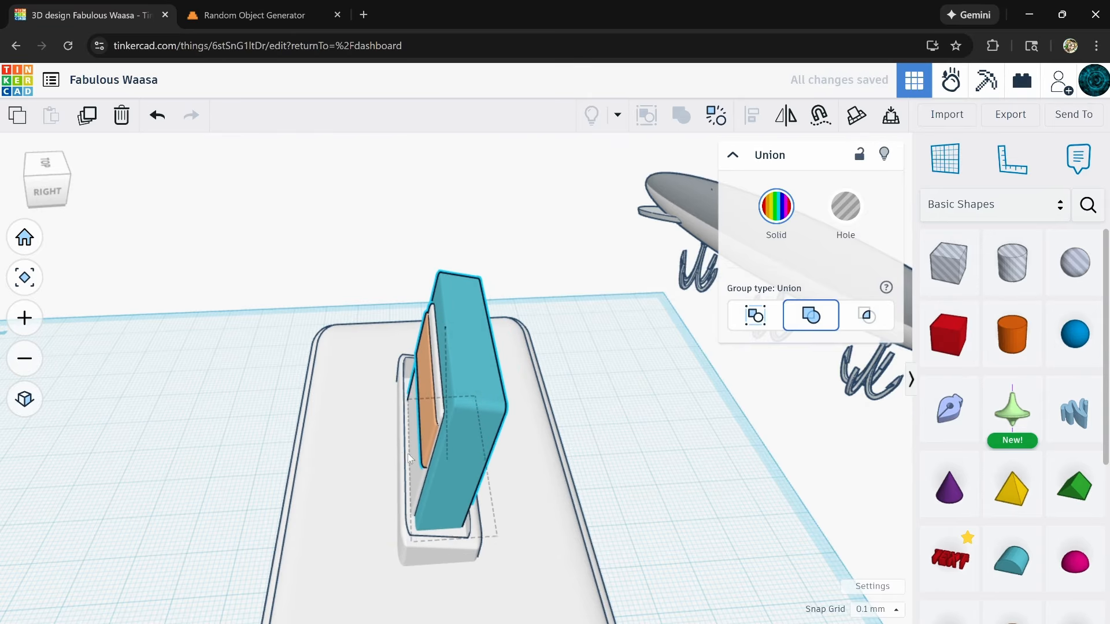
- Shorten the slot frame from both ends to fit closer around the teal cartridge, and nudge the cartridge slightly forward in it
right_drag(407, 454, 383, 471)
click(401, 444)
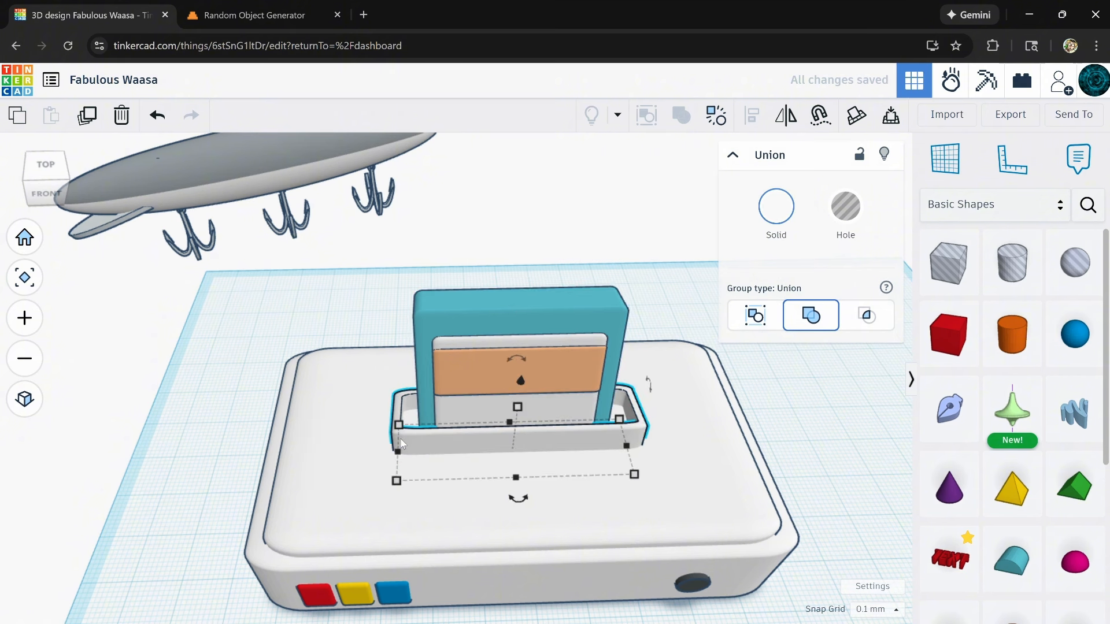
drag(398, 450, 409, 453)
drag(629, 447, 609, 448)
right_drag(605, 450, 396, 401)
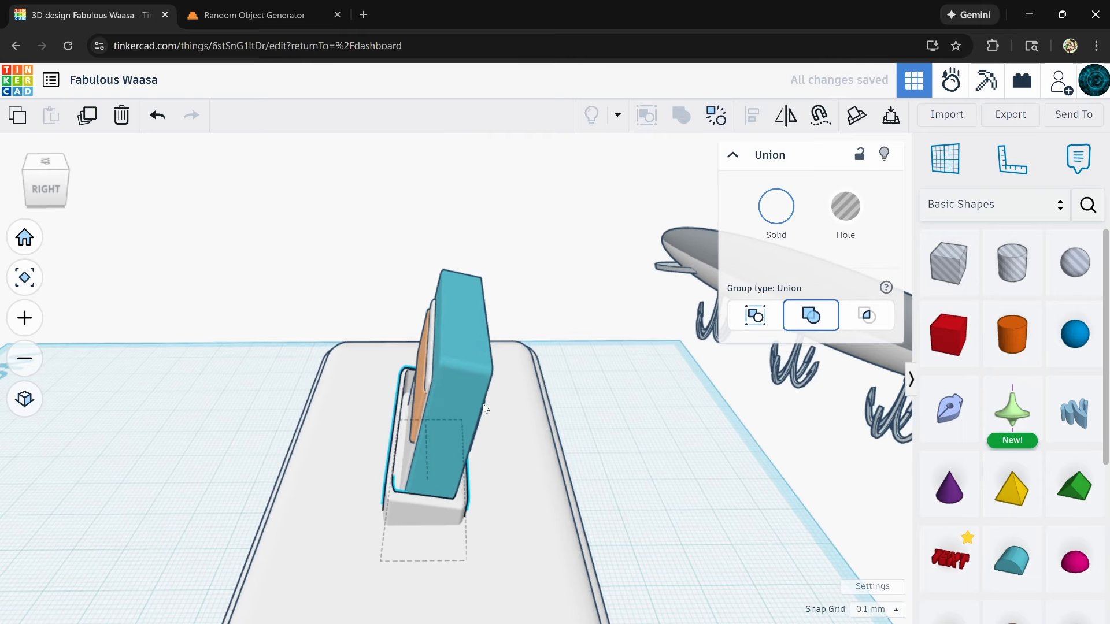
click(466, 363)
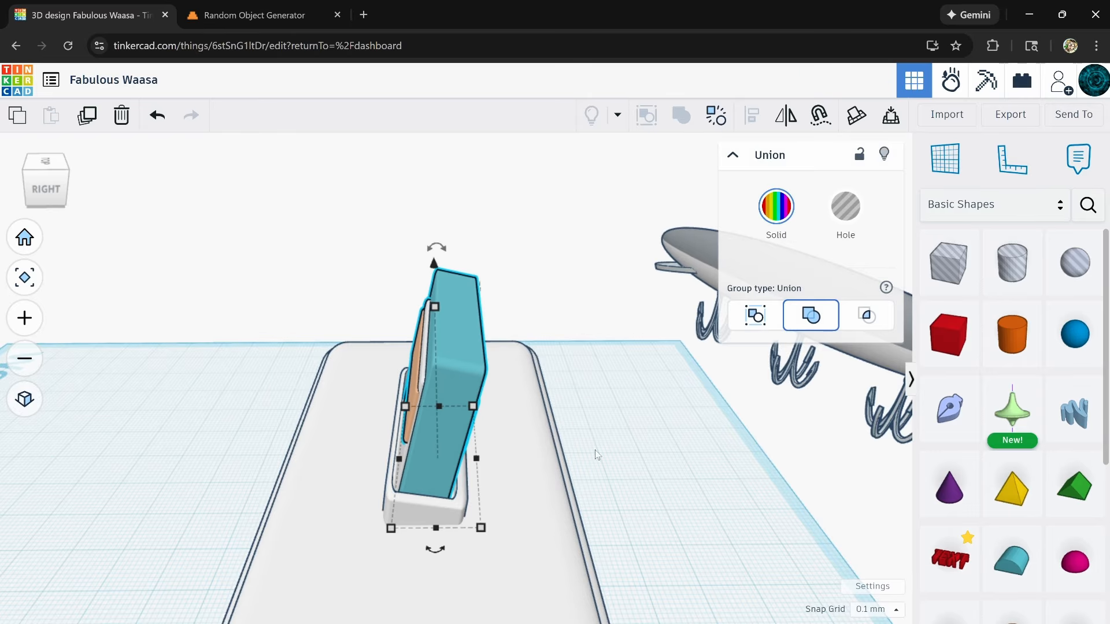
- Examine the console with its slot frame and tilted cartridge from the front at several zoom levels
right_drag(595, 449, 807, 460)
scroll(571, 516, down, 5)
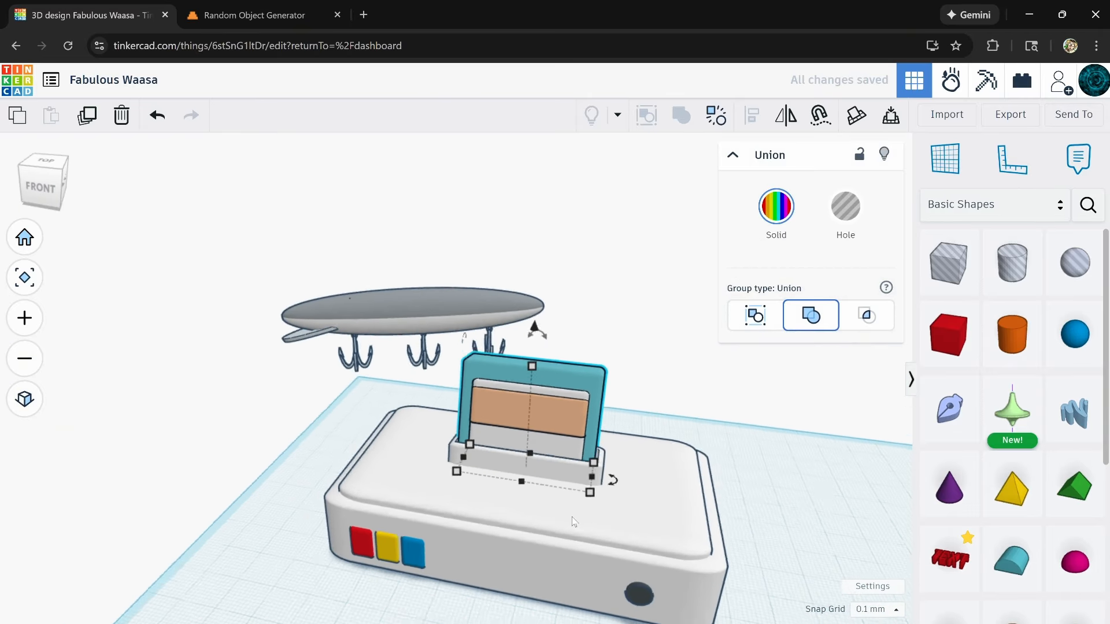
middle_drag(490, 577, 498, 510)
right_drag(497, 510, 515, 548)
scroll(516, 549, down, 3)
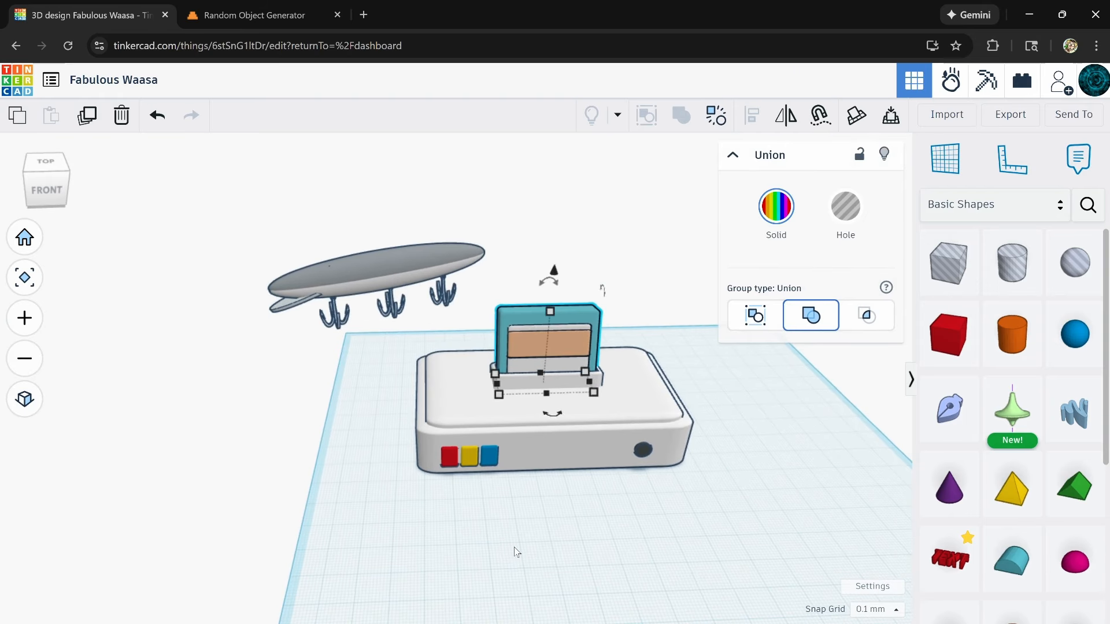
middle_drag(512, 550, 358, 434)
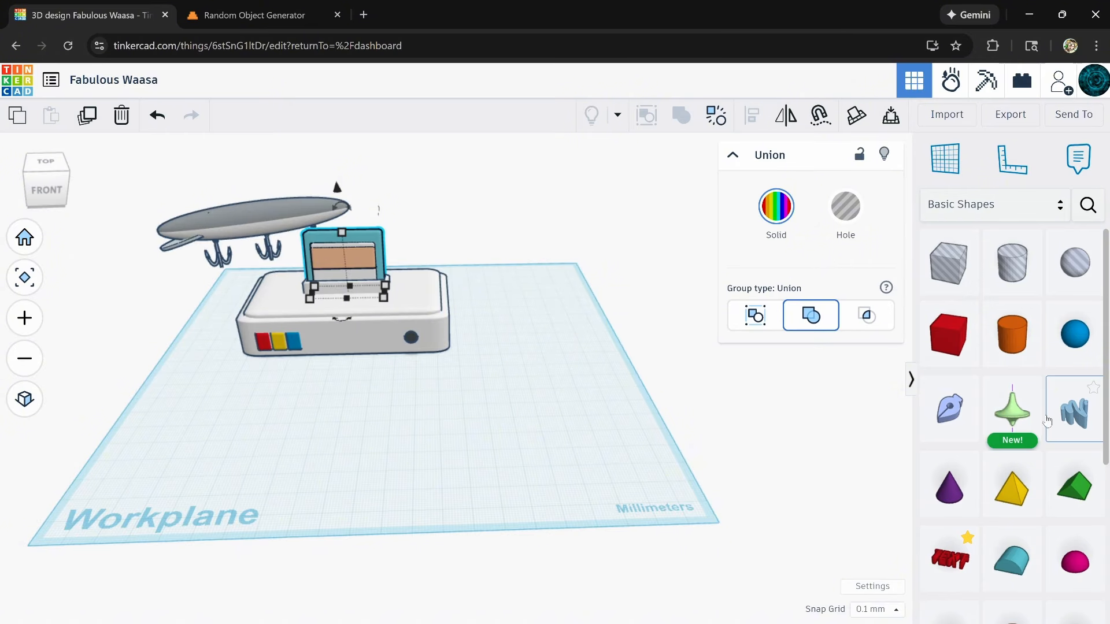
right_drag(419, 429, 423, 403)
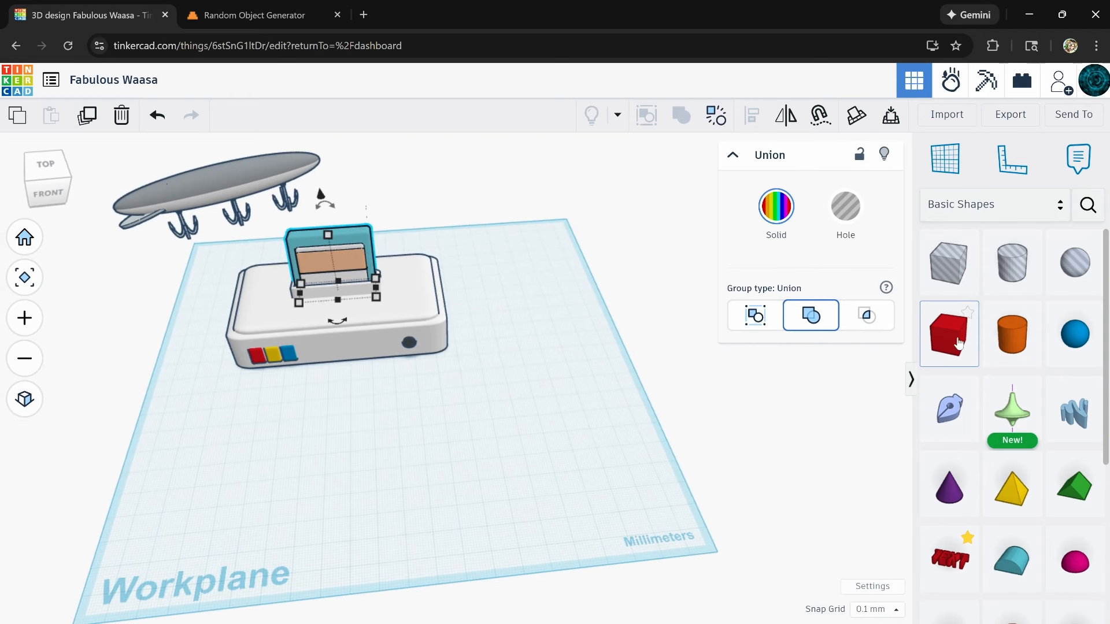
middle_drag(447, 444, 526, 469)
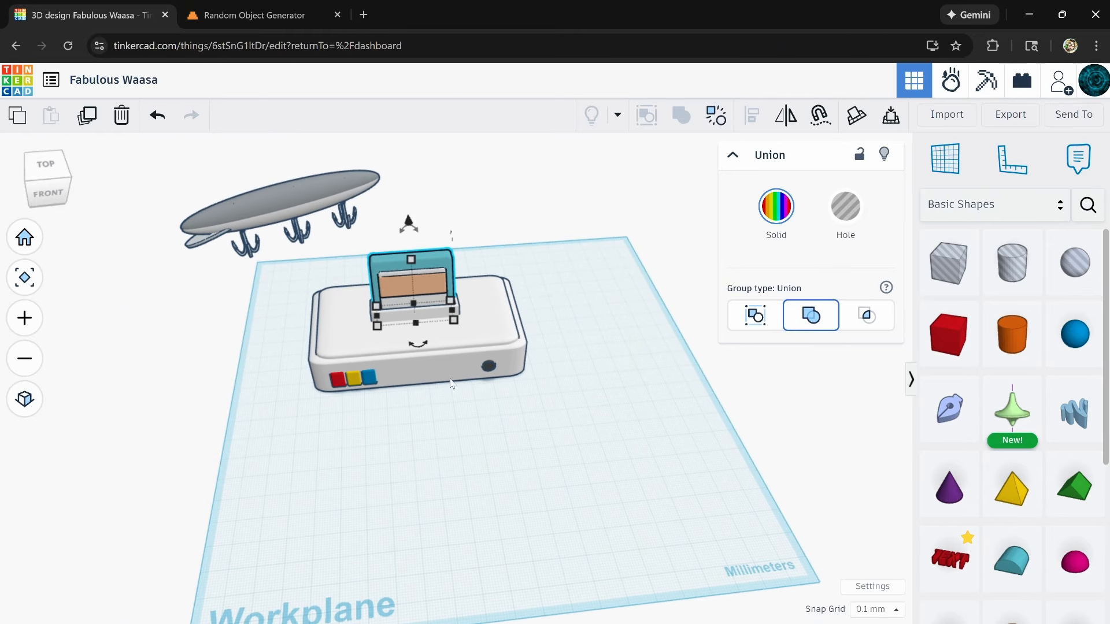
click(600, 364)
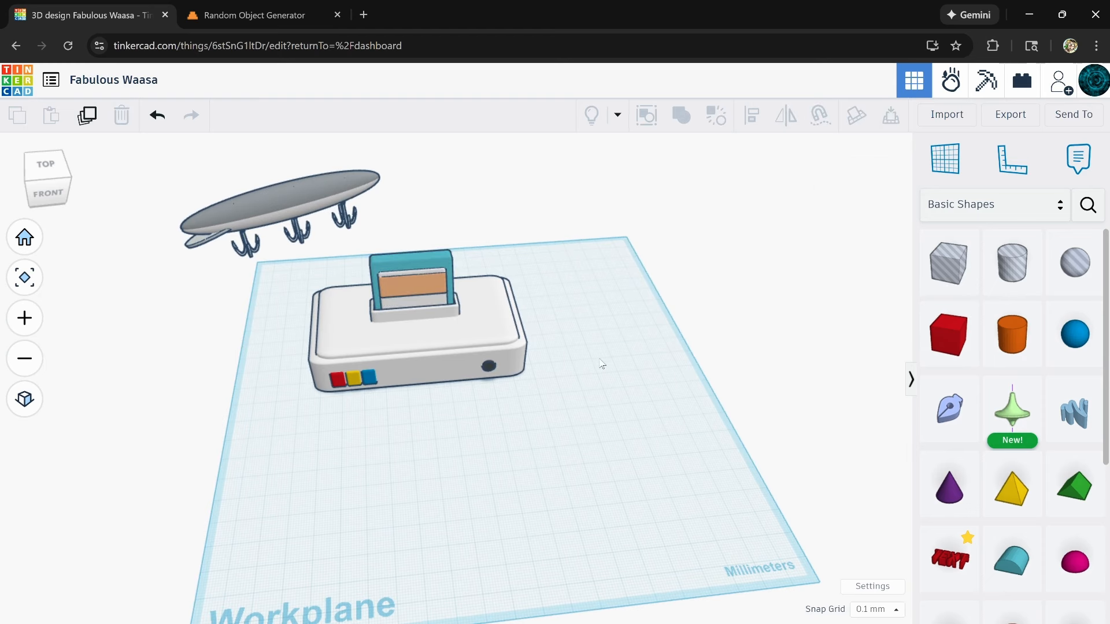
scroll(318, 264, up, 5)
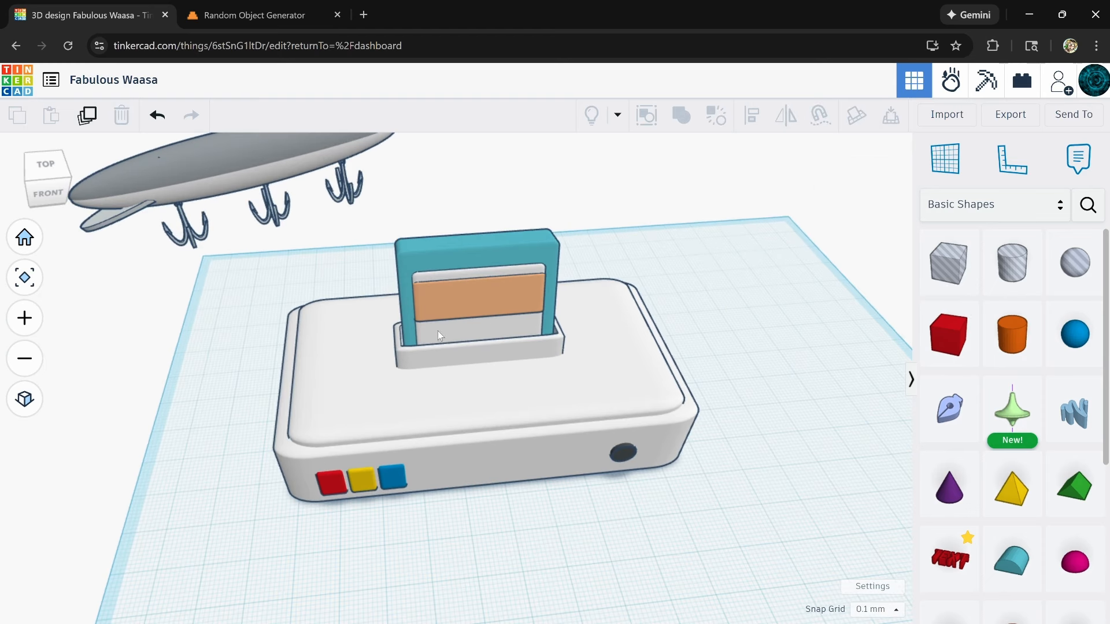
mouse_move(474, 369)
right_down()
mouse_move(438, 326)
mouse_move(196, 326)
mouse_move(481, 370)
right_up()
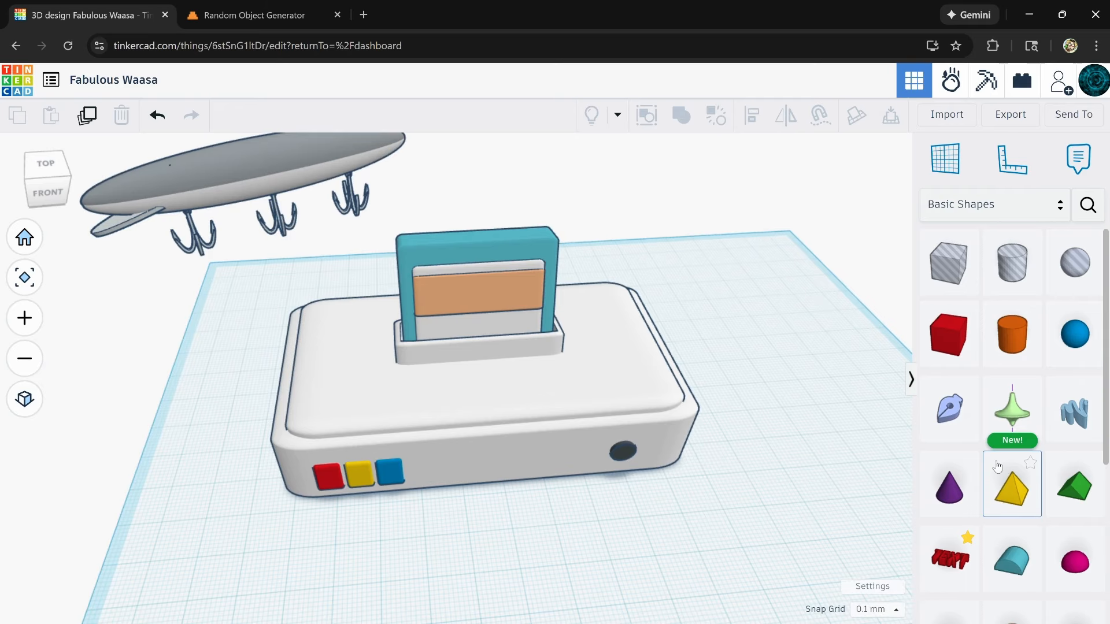
scroll(794, 449, down, 3)
scroll(789, 493, up, 6)
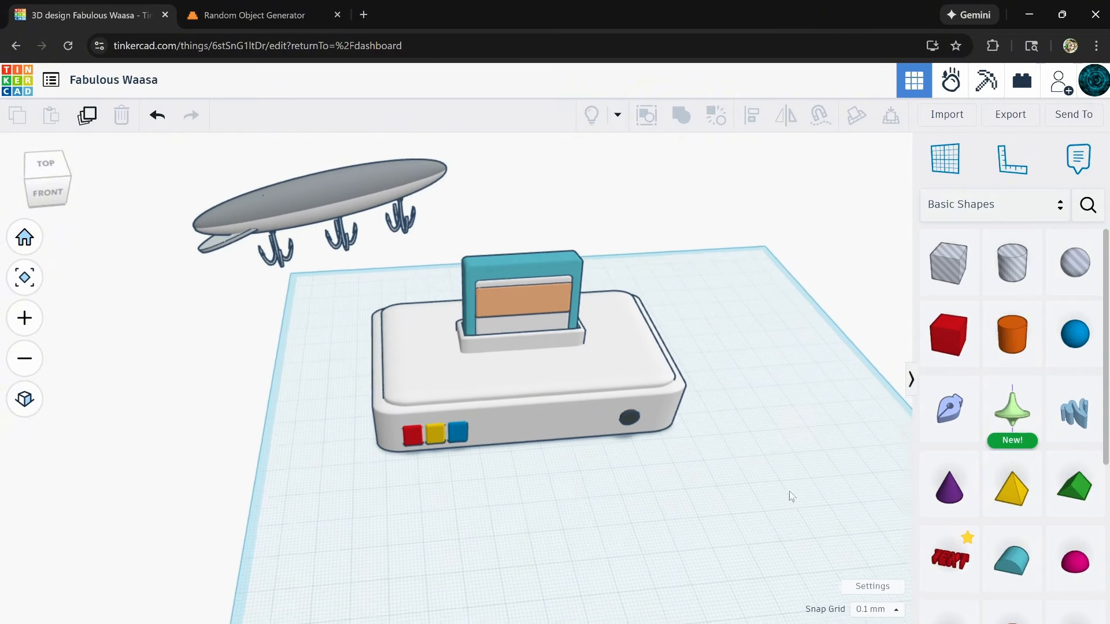
middle_drag(588, 417, 568, 415)
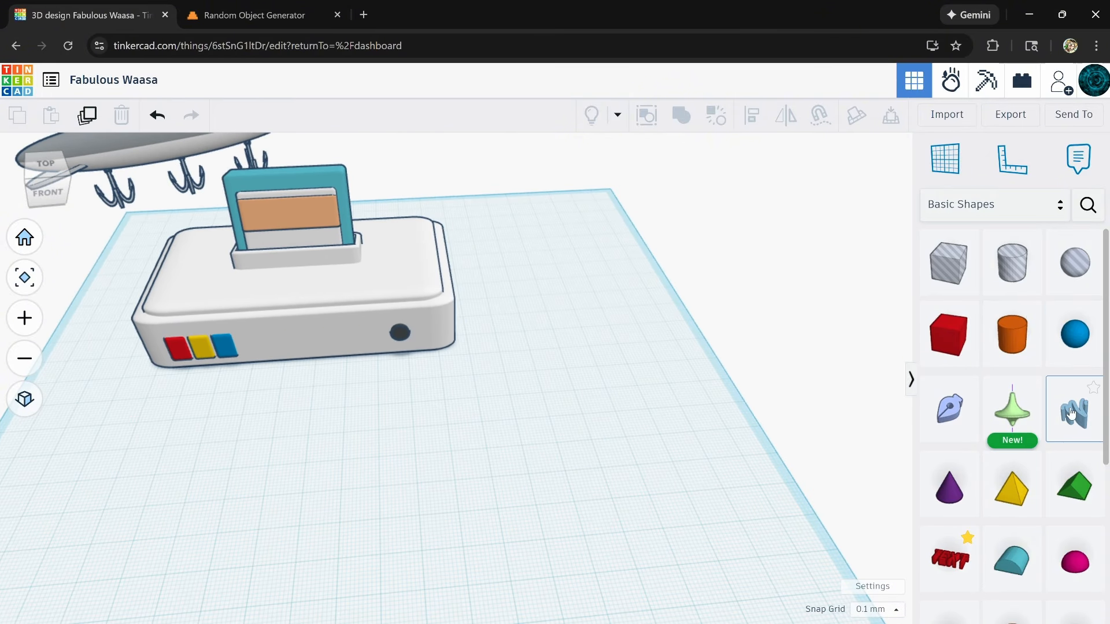
- Place an elongated sphere, rotated 22.5°, on the workplane in front of the console as a controller grip
scroll(1069, 419, down, 5)
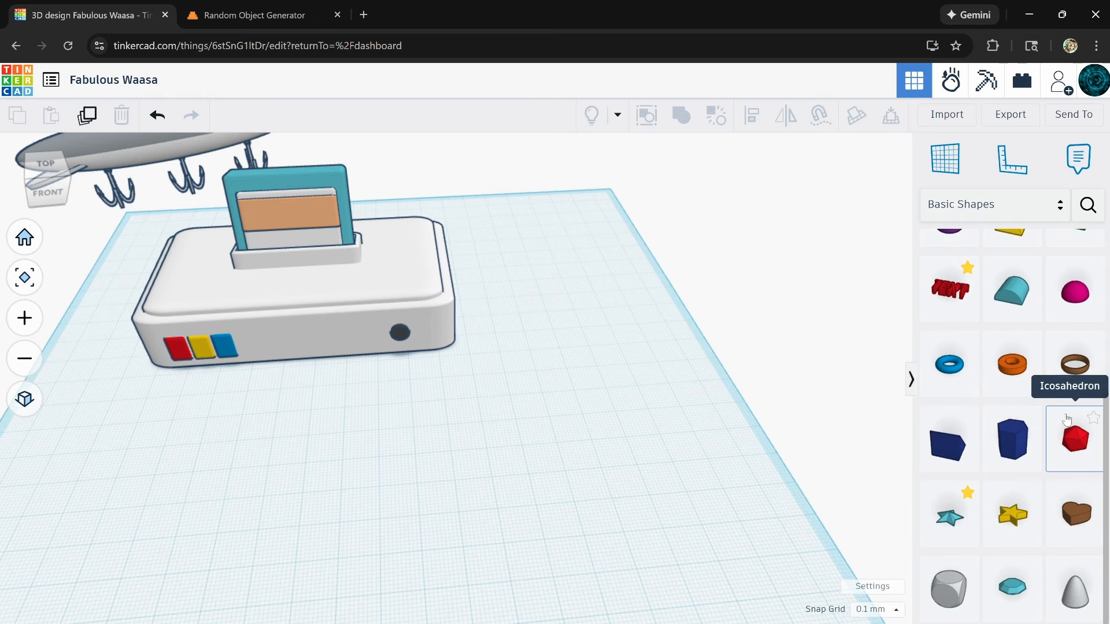
scroll(1069, 421, up, 3)
scroll(1067, 420, up, 1)
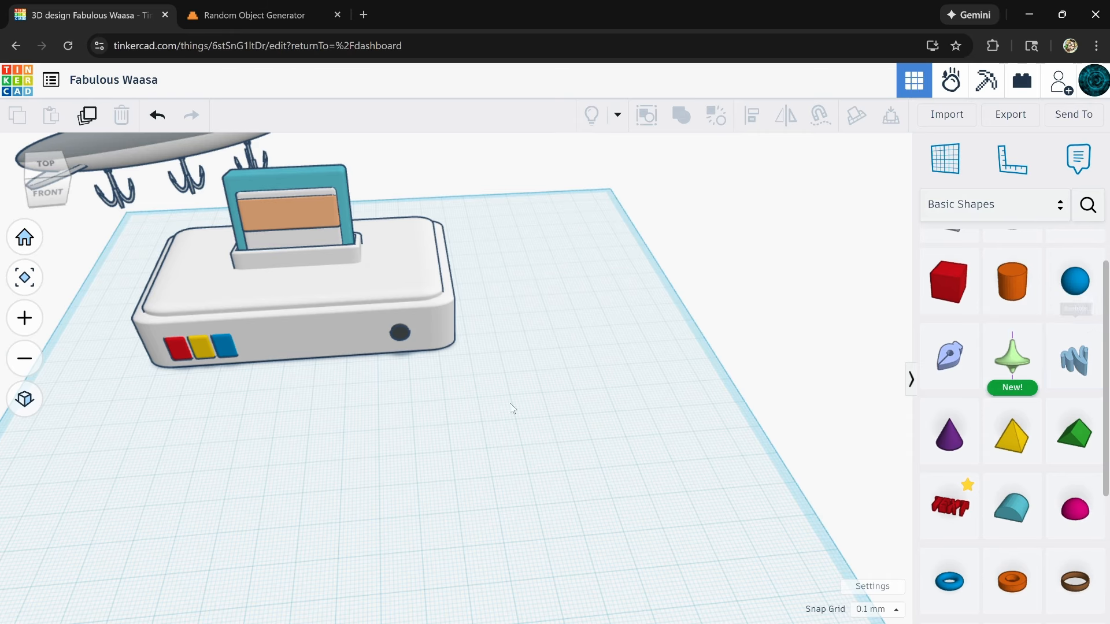
middle_drag(334, 393, 463, 426)
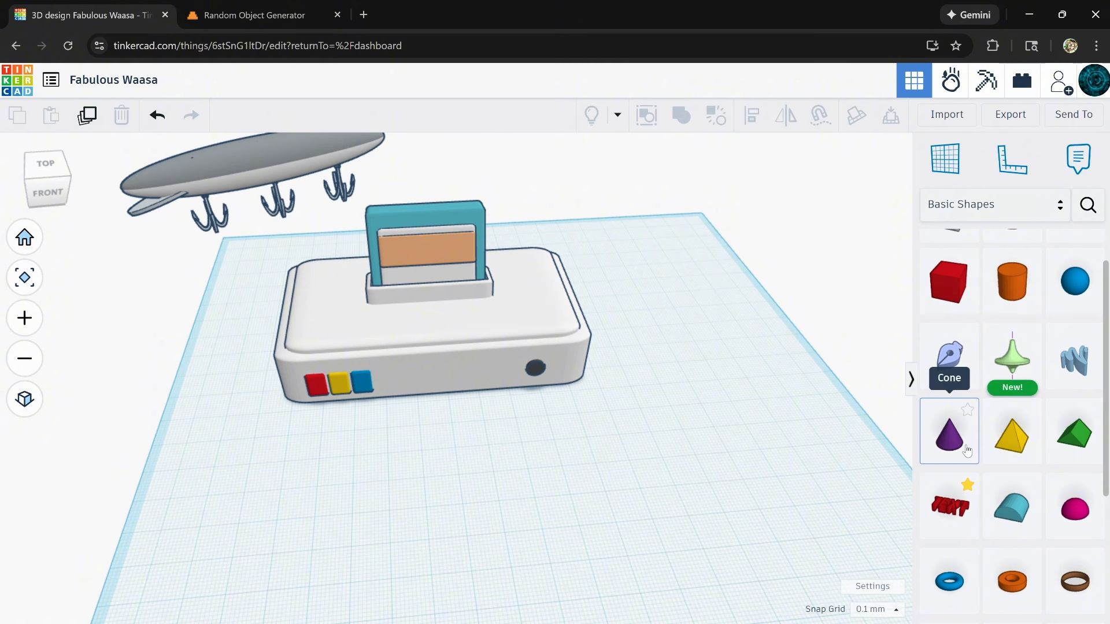
drag(1071, 291, 512, 386)
drag(544, 514, 492, 537)
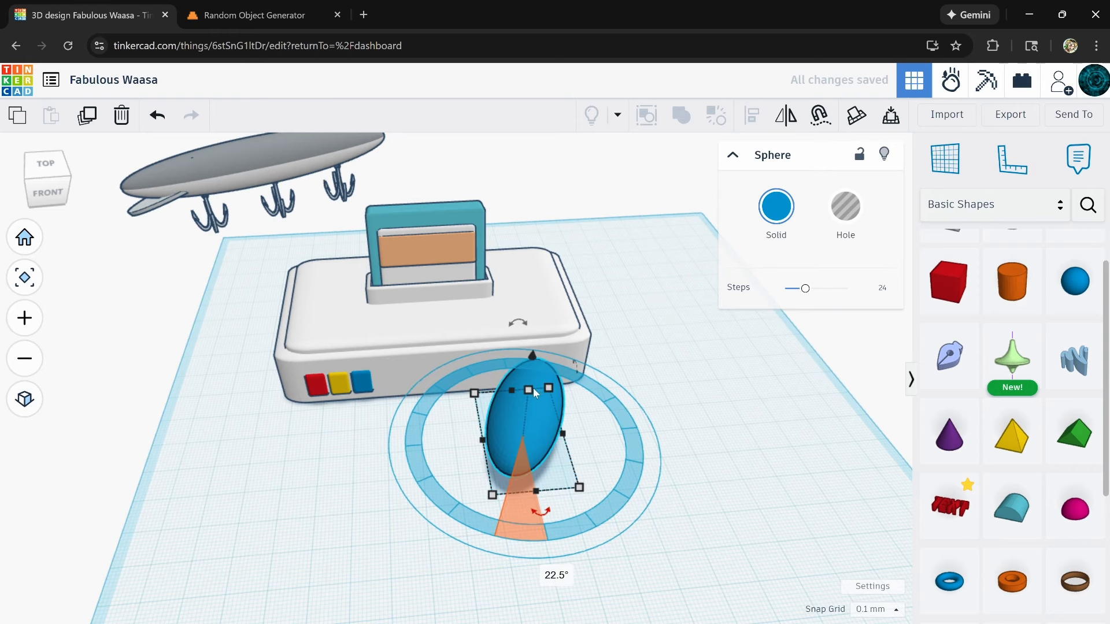
right_drag(525, 408, 559, 444)
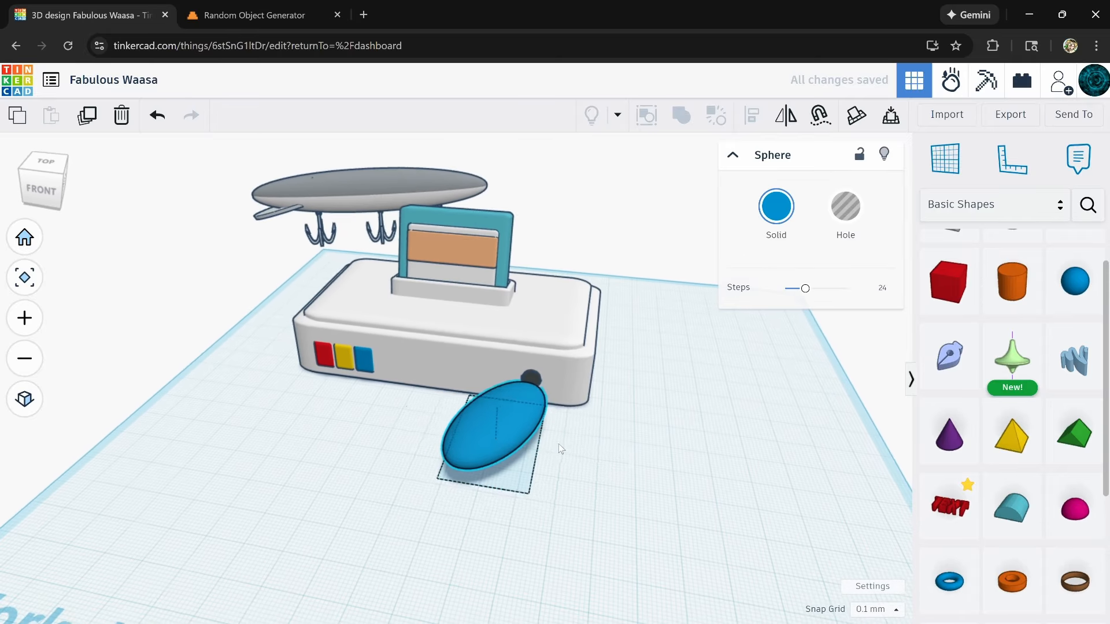
drag(491, 439, 468, 496)
middle_drag(577, 528, 462, 453)
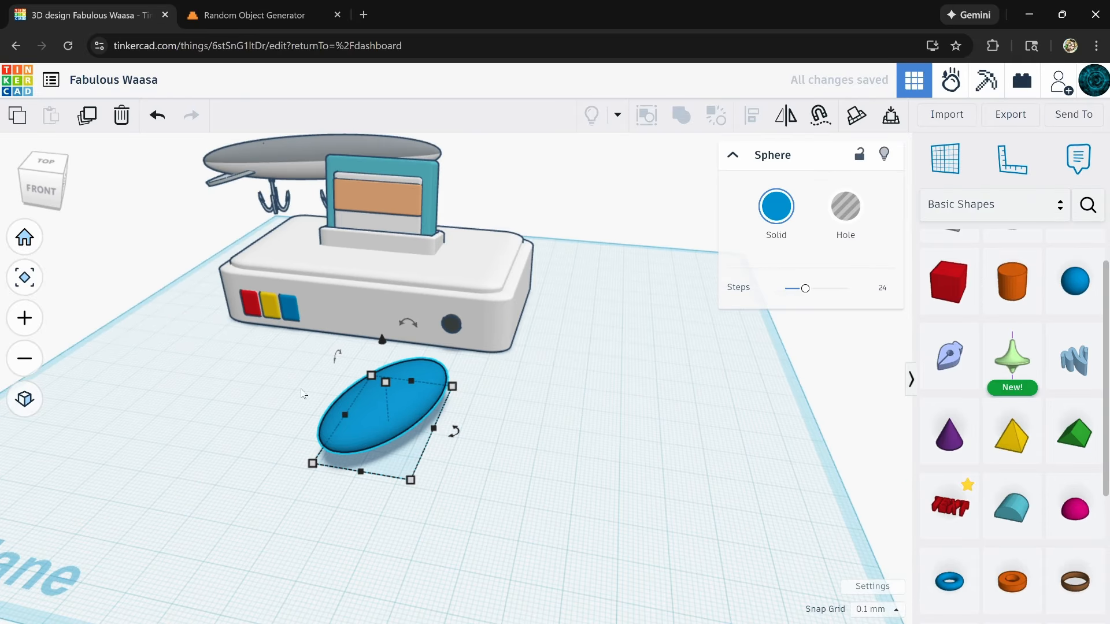
- Duplicate the blue ellipsoid and move the copy sideways to stand to the right of the original
click(97, 119)
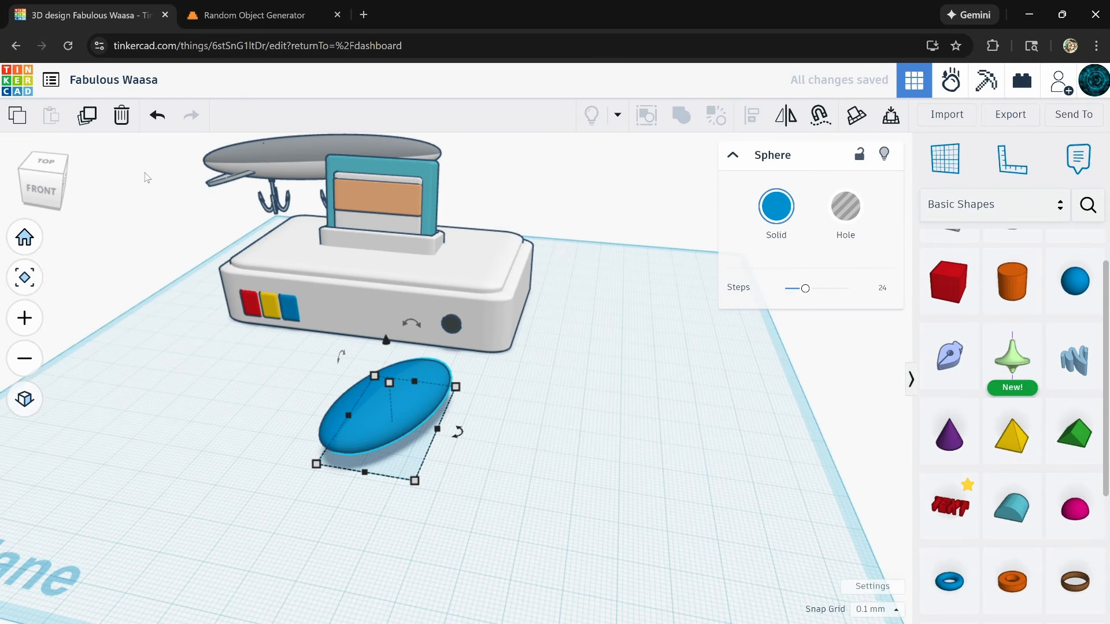
drag(404, 399, 452, 316)
key(shift+Right)
key(shift+Right)
key(shift+Right)
key(shift+Right)
key(shift+Right)
key(shift+Right)
key(shift+Right)
key(shift+Right)
key(shift+Right)
key(shift+Right)
key(shift+Right)
key(shift+Right)
key(shift+Right)
key(shift+Right)
key(shift+Right)
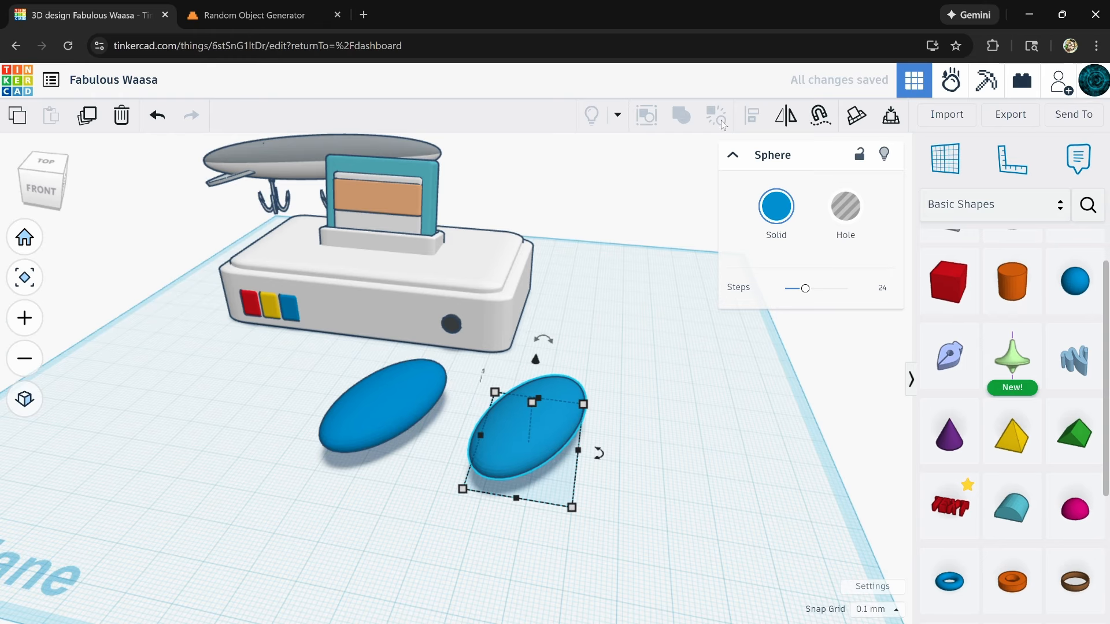
- Mirror the copied ellipsoid left to right so the two grips slant in opposite directions
click(784, 118)
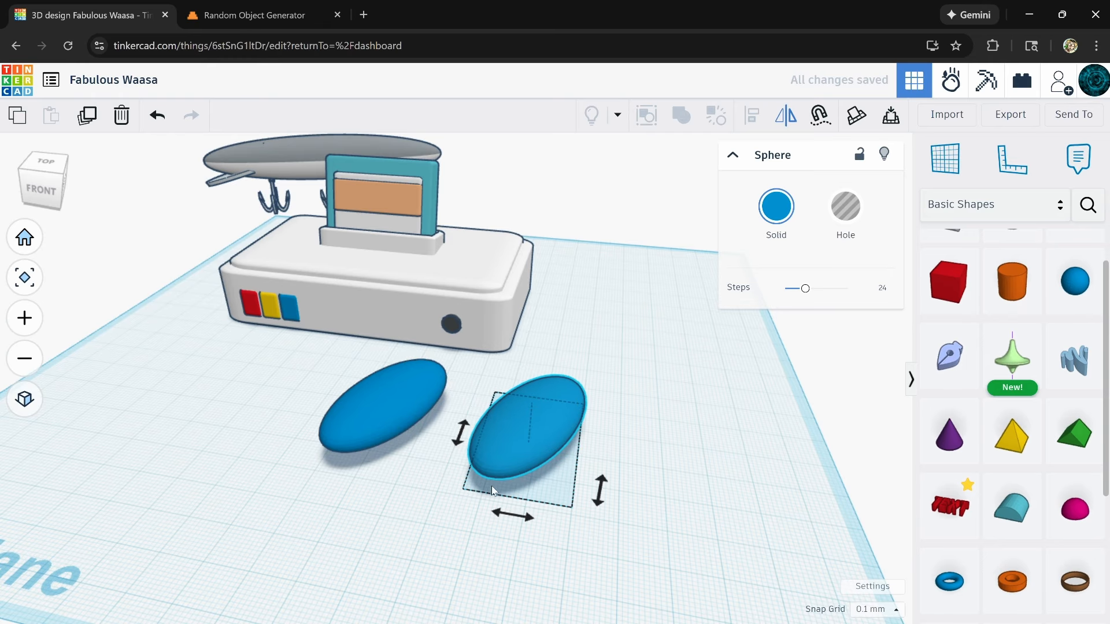
click(511, 515)
click(430, 504)
right_drag(430, 504, 724, 374)
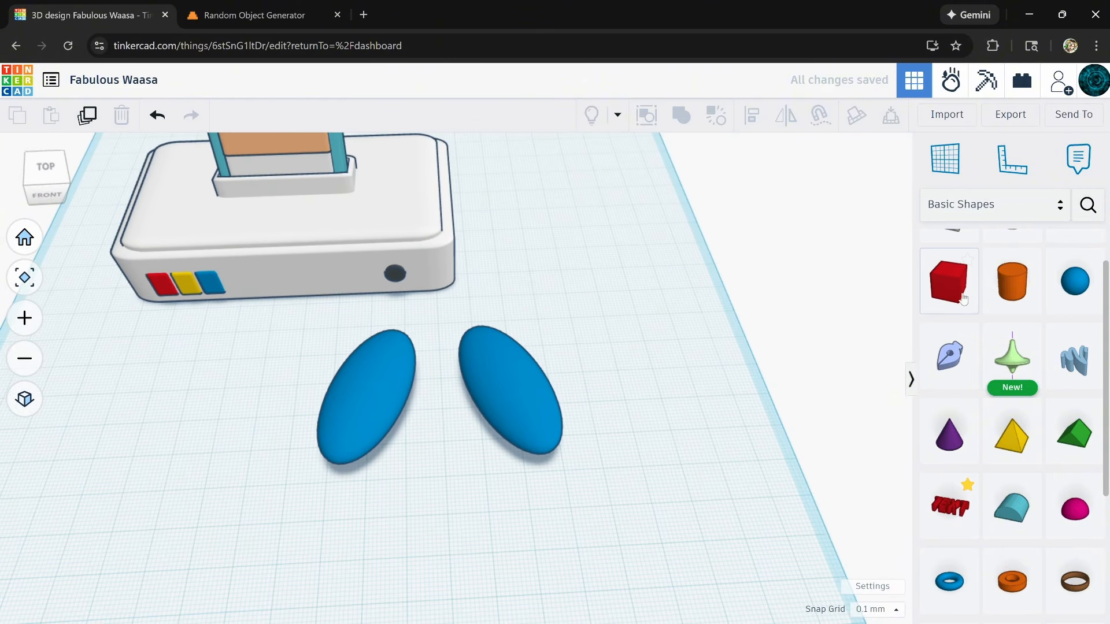
- Add a box with a 1.264 edge radius, bridging the two ellipsoid grips, and adjust its height to about 10.8 mm
drag(963, 298, 711, 361)
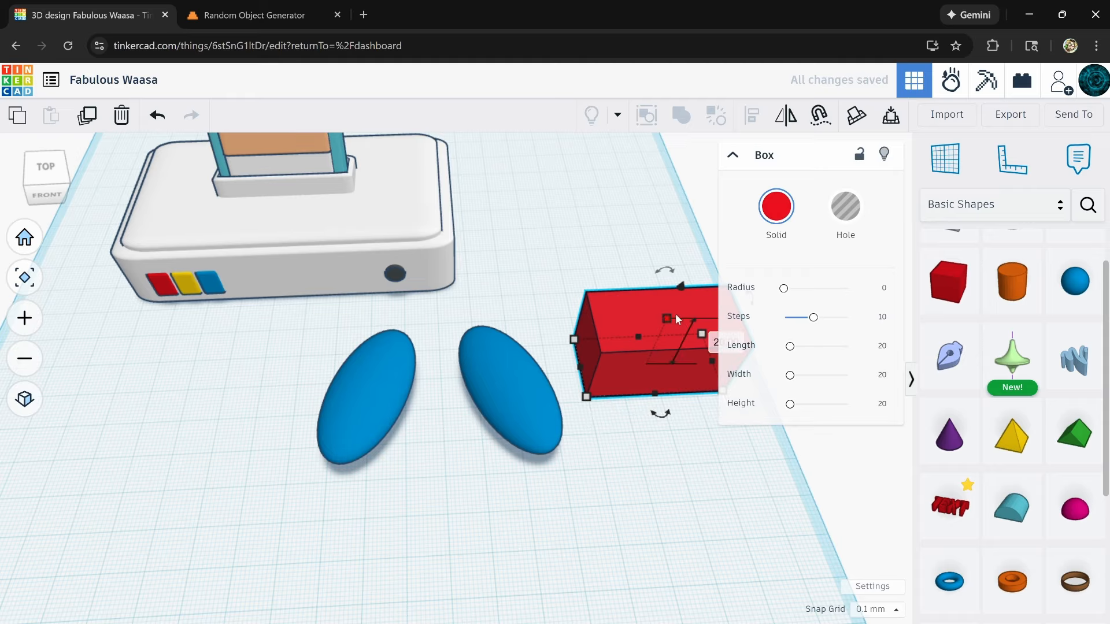
drag(783, 288, 788, 288)
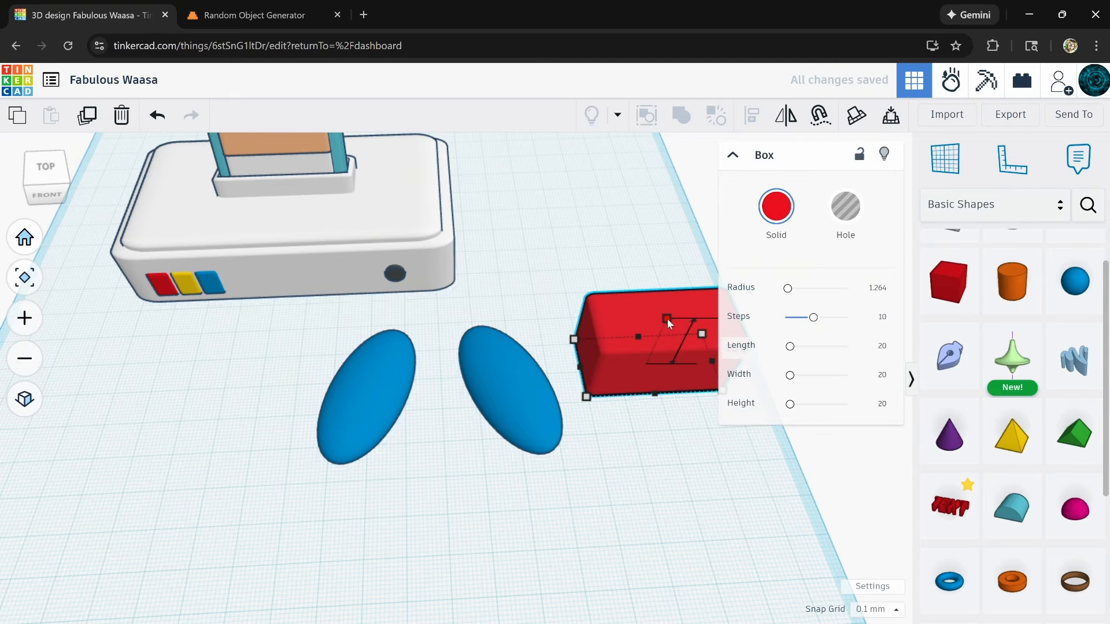
drag(667, 318, 403, 382)
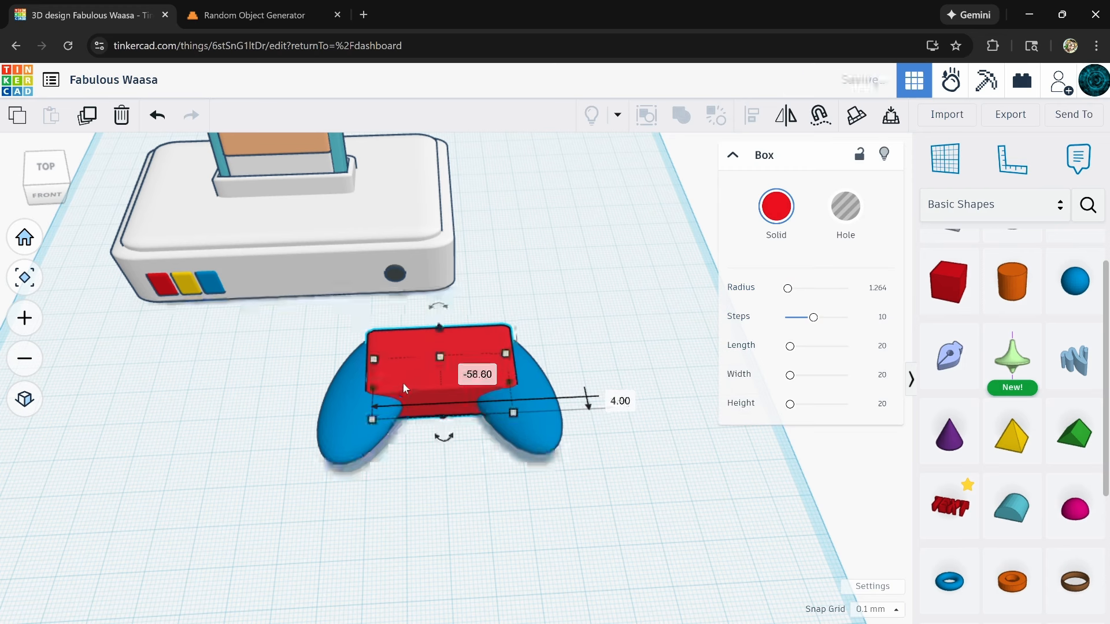
right_drag(402, 382, 433, 393)
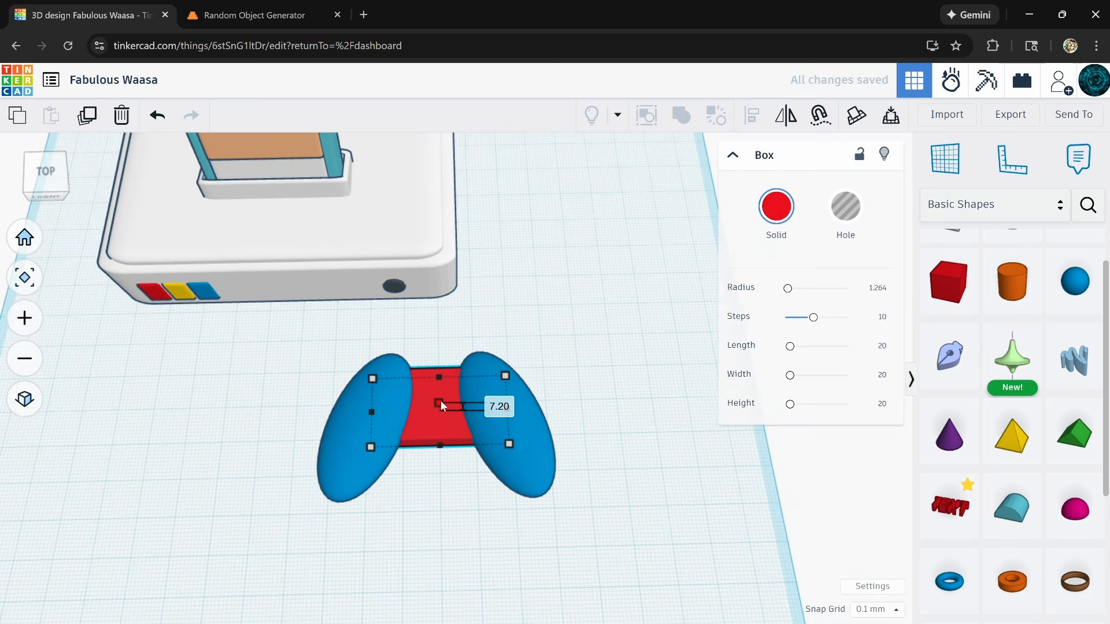
drag(440, 401, 439, 396)
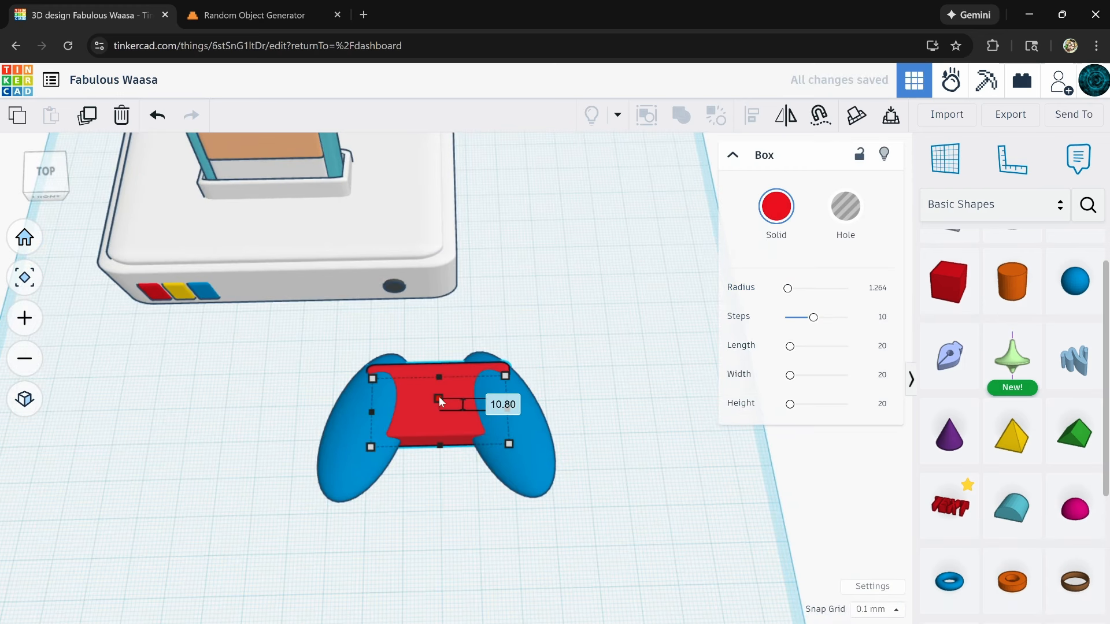
- Move the right ellipsoid grip outward to widen the controller
click(535, 430)
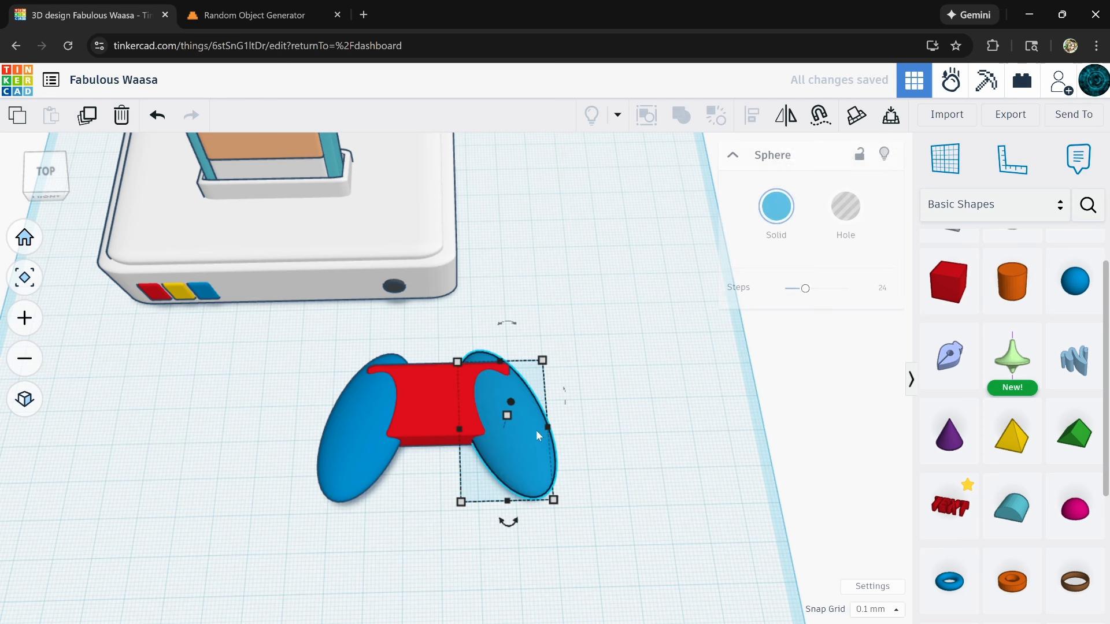
key(Right)
key(Right)
key(Right)
key(Right)
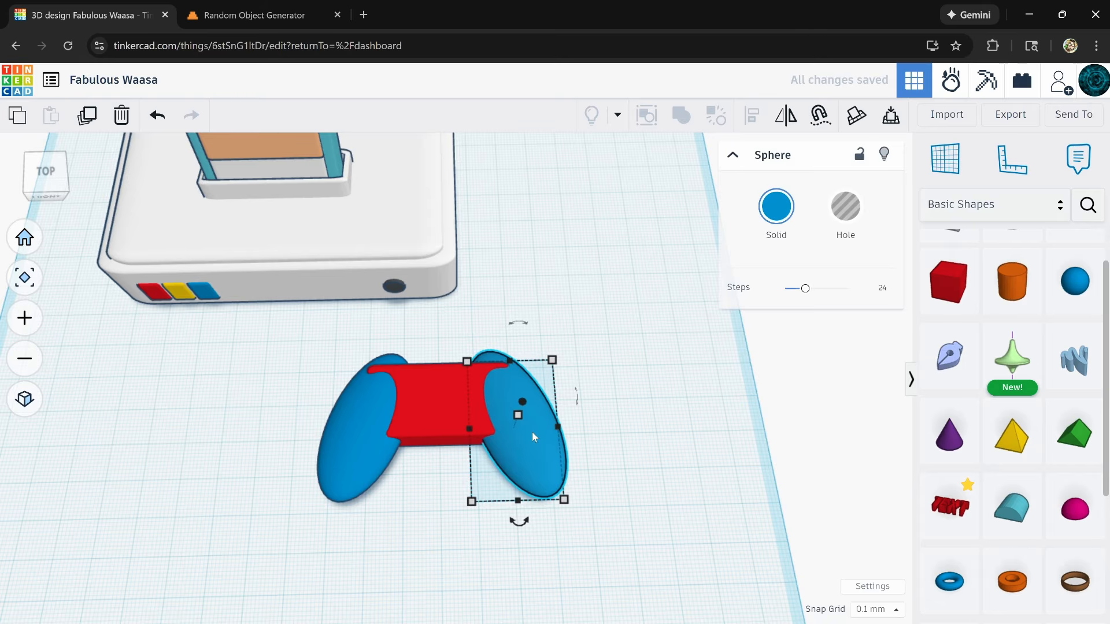
key(Right)
key(Right)
key(Right)
key(Right)
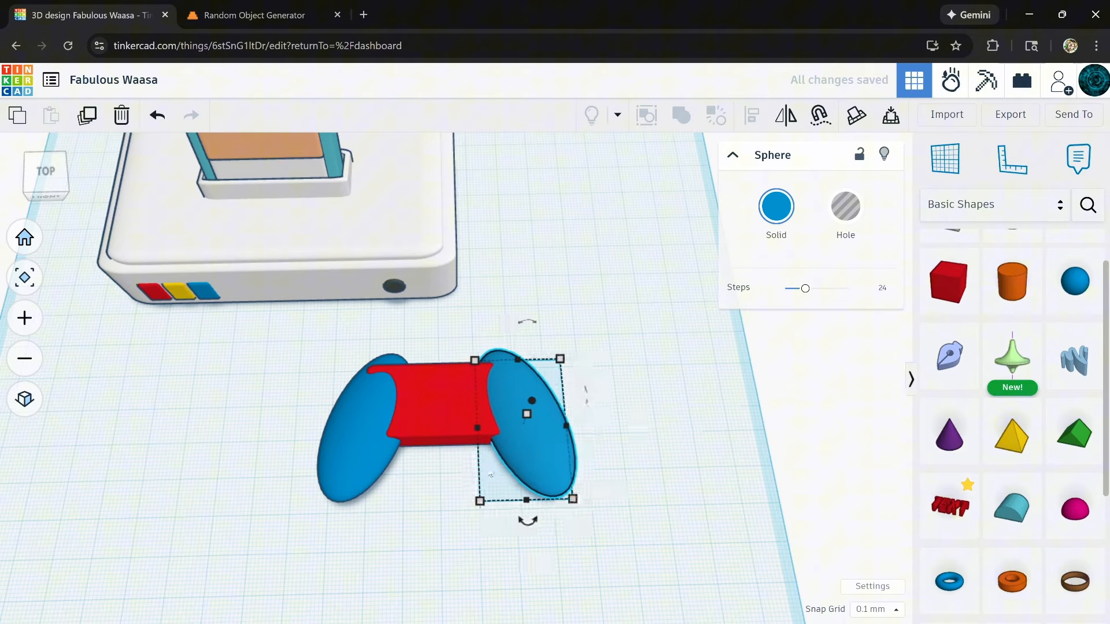
- Increase the height of the right ellipsoid grip slightly
right_drag(532, 432, 449, 443)
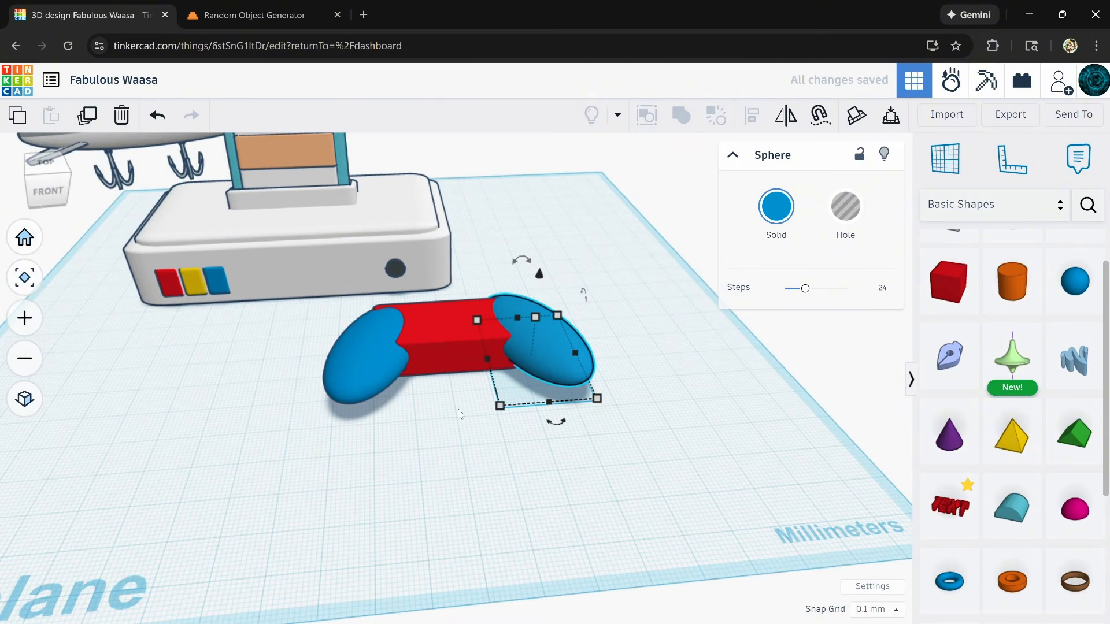
right_drag(411, 405, 461, 336)
scroll(461, 334, up, 10)
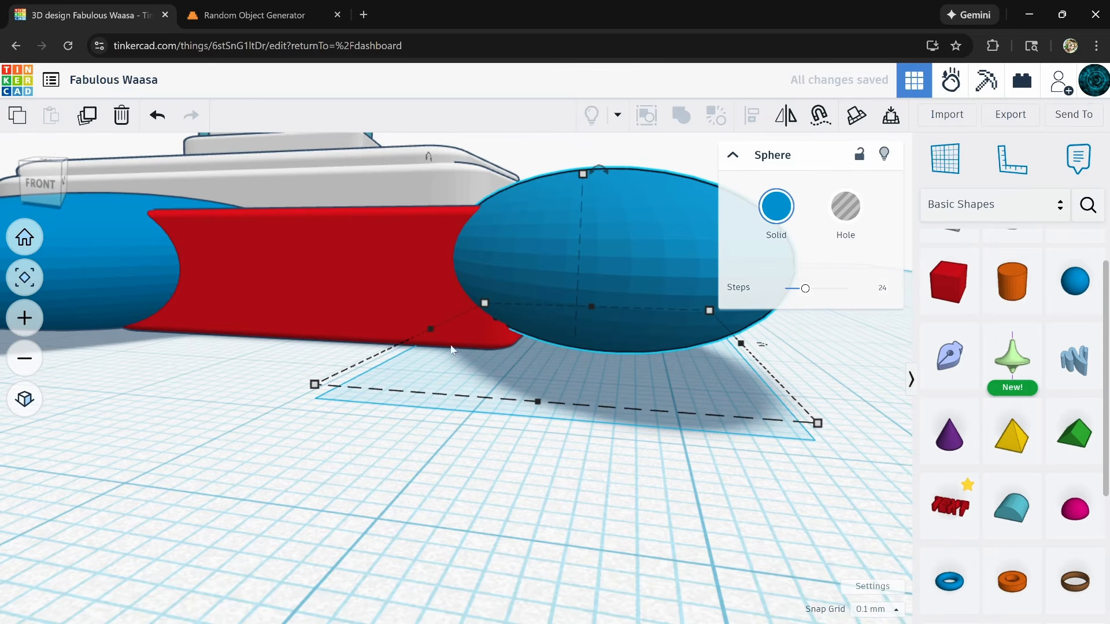
drag(581, 173, 584, 153)
- Delete the left ellipsoid grip of the controller
right_drag(584, 166, 492, 466)
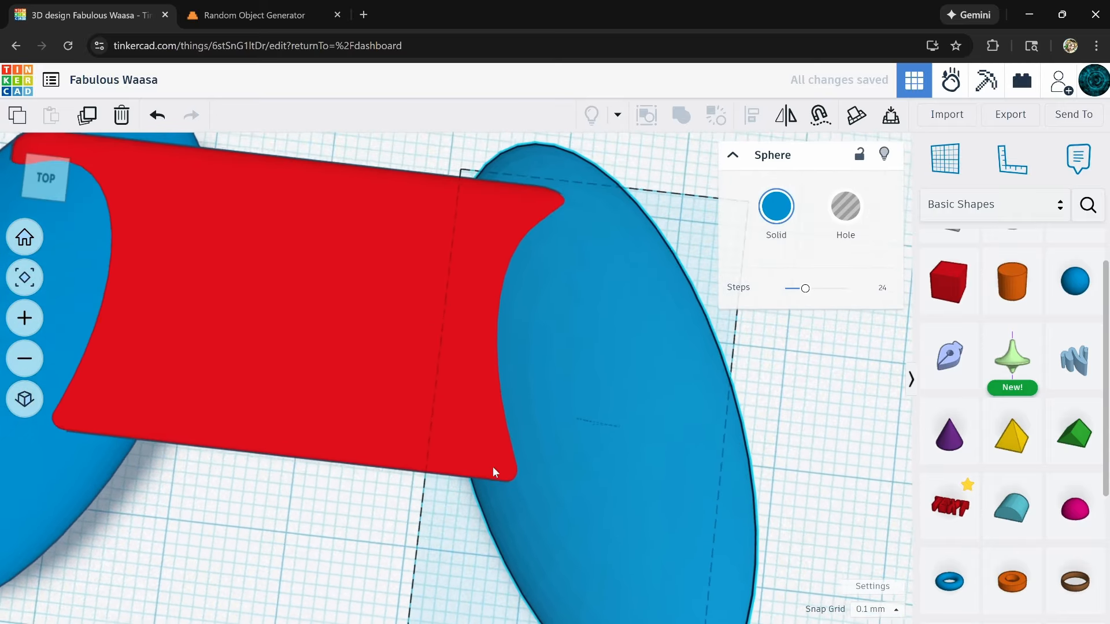
scroll(479, 454, down, 5)
click(288, 470)
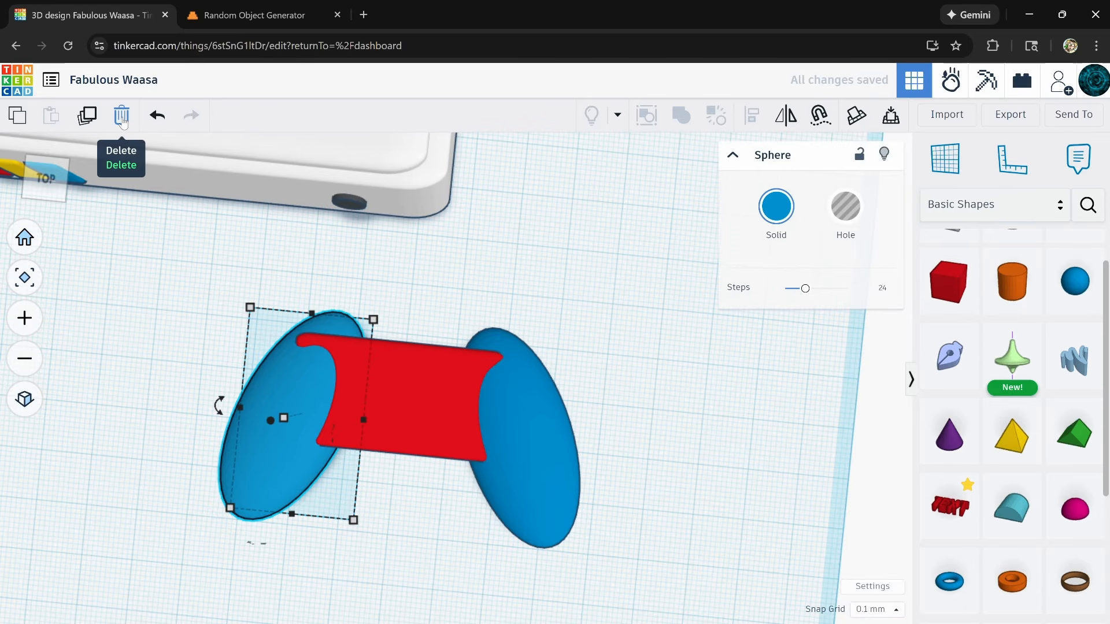
click(123, 121)
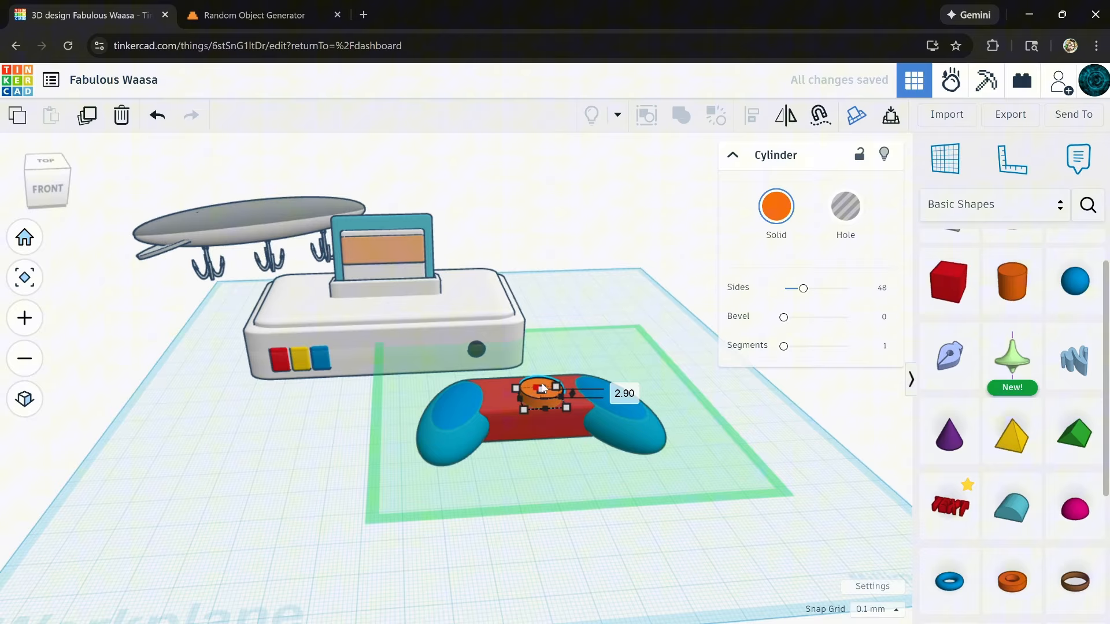
- Flatten the cylinder on the controller's top face into a thin disc, color it grey, and place a copy near the other grip
scroll(542, 388, up, 5)
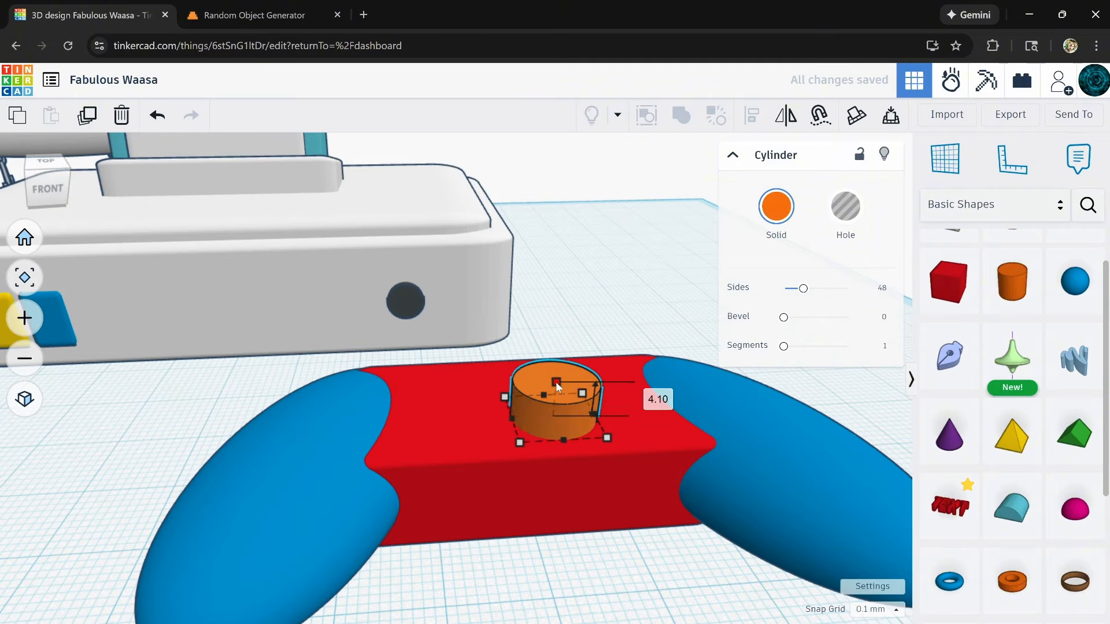
drag(558, 384, 555, 404)
click(776, 206)
click(616, 359)
click(906, 360)
click(934, 327)
right_drag(562, 402, 564, 440)
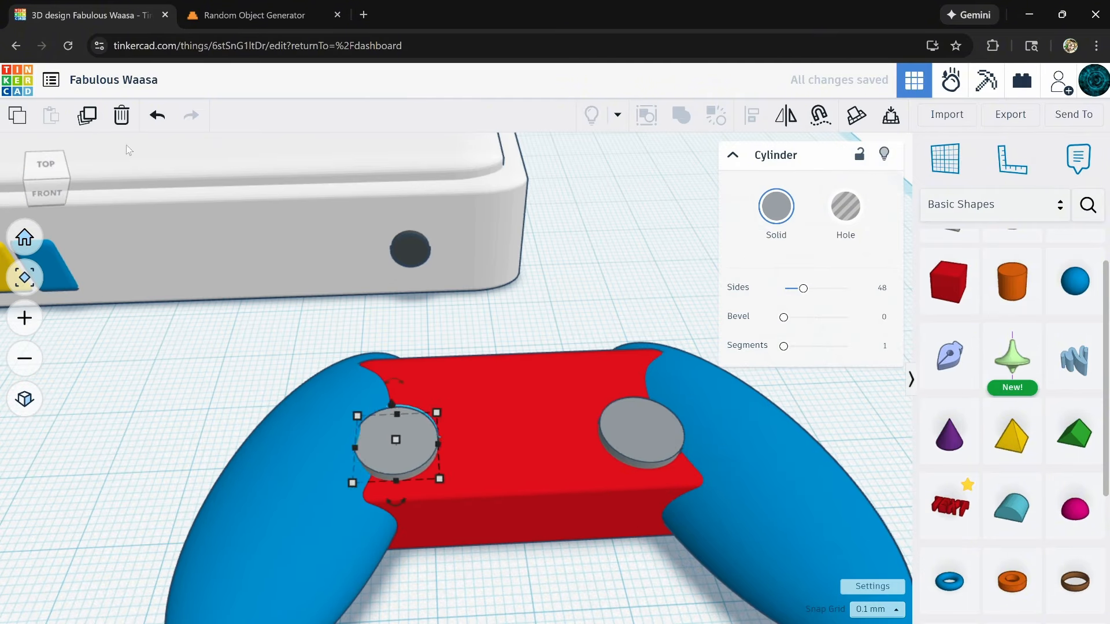
shift+click(642, 431)
right_drag(564, 266, 566, 315)
scroll(500, 585, down, 5)
scroll(538, 491, up, 4)
- Nudge a copy of the joined grips backward, undo the last nudge, and color the copy dark grey
click(569, 484)
key(Up)
key(Up)
key(Up)
key(Up)
key(Up)
key(Up)
key(ctrl+z)
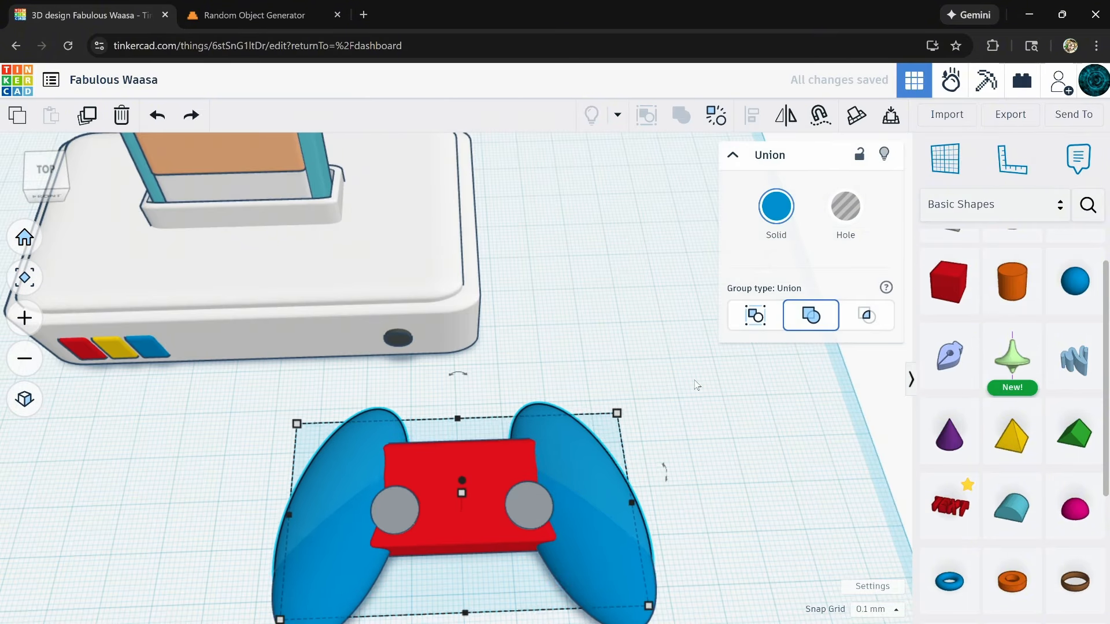
click(776, 206)
click(934, 359)
- Place an enlarged box hole over the dark grey grips copy and group the two to cut part of it away
scroll(578, 404, down, 5)
scroll(960, 301, up, 2)
drag(948, 263, 491, 428)
drag(520, 451, 696, 529)
drag(569, 404, 297, 355)
scroll(347, 405, up, 6)
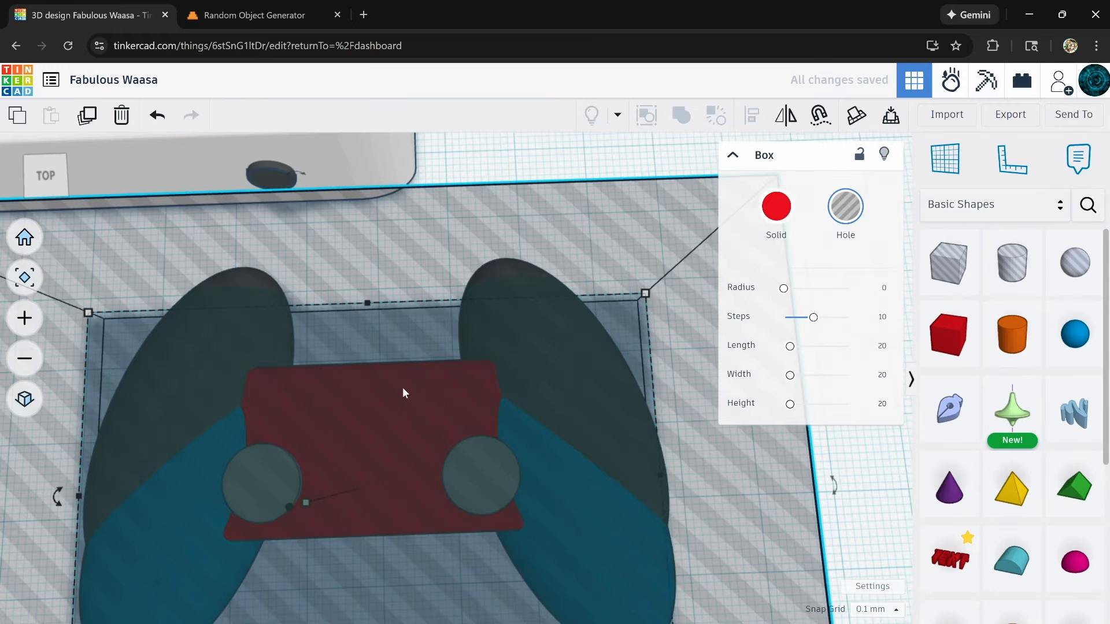
right_drag(405, 393, 555, 301)
shift+click(533, 552)
key(ctrl+g)
- Trim the remaining dark grip pieces with a second box hole and move them against the controller's back as shoulder buttons
drag(586, 301, 648, 322)
scroll(648, 347, down, 5)
click(948, 263)
click(704, 505)
scroll(647, 451, up, 4)
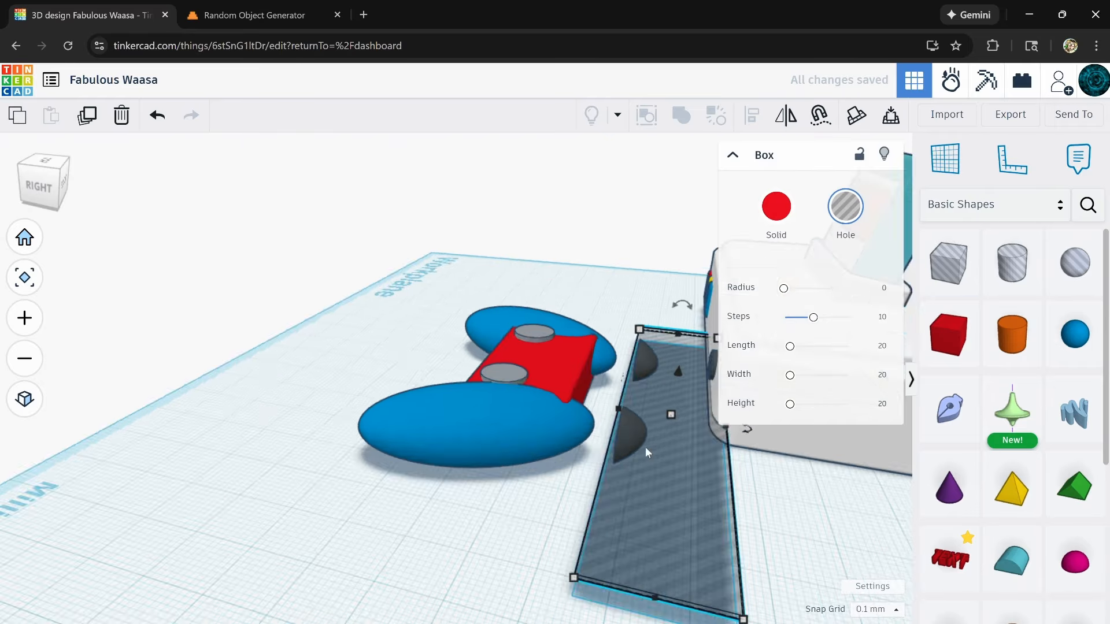
right_drag(645, 446, 646, 411)
shift+click(640, 431)
key(ctrl+g)
drag(627, 430, 555, 411)
- Add a half sphere and a paraboloid beside the controller as thumbstick parts and color them dark grey
right_drag(579, 323, 653, 404)
scroll(1040, 405, down, 3)
drag(1076, 365, 620, 418)
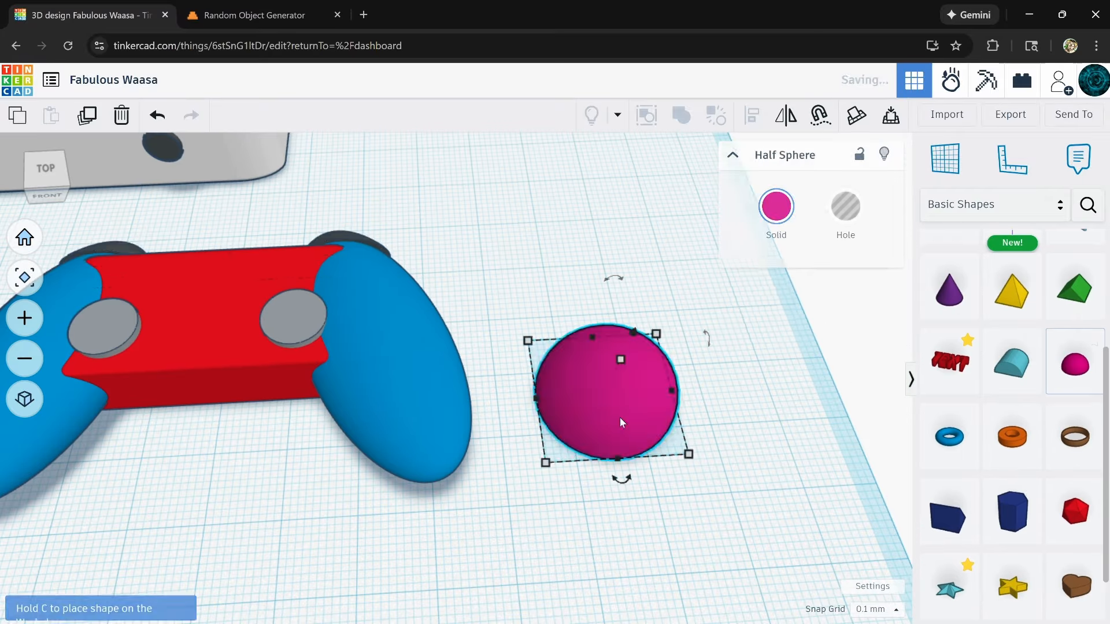
right_drag(620, 418, 584, 370)
drag(1076, 590, 434, 358)
click(777, 207)
click(934, 359)
- Center the thumbstick's cap and stem on each other and group them into one shape
drag(543, 456, 436, 485)
shift+click(432, 477)
key(l)
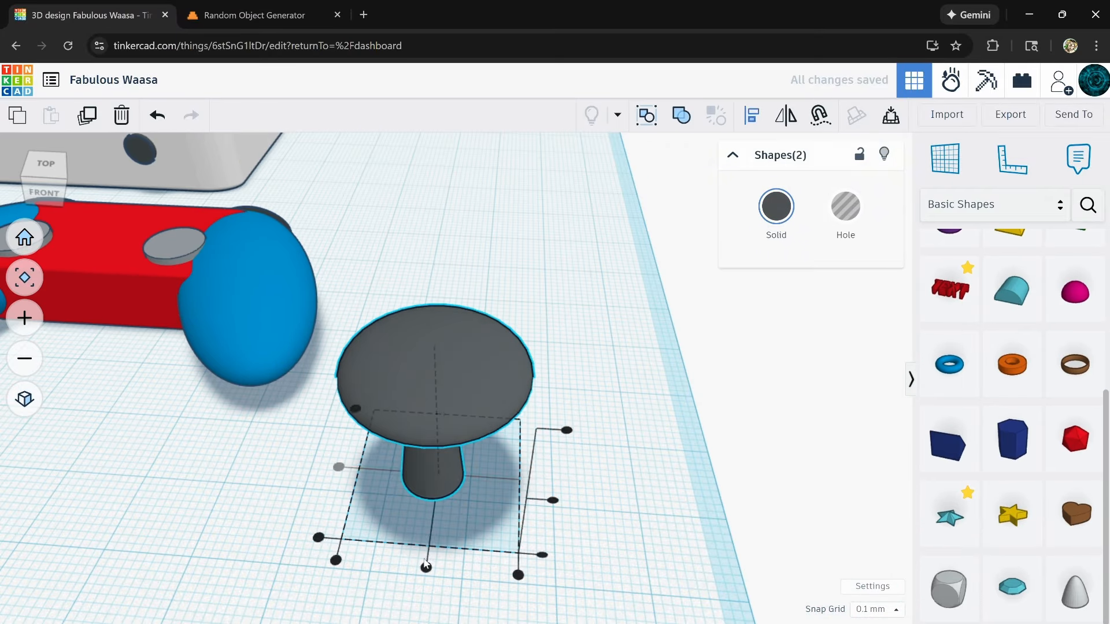
click(426, 565)
right_drag(462, 439, 488, 314)
drag(487, 314, 404, 497)
key(ctrl+g)
- Place the thumbstick on one of the grey discs, duplicate it, and move the copy onto the other disc
scroll(570, 340, down, 5)
key(c)
drag(532, 387, 383, 370)
mouse_move(341, 428)
right_down()
mouse_move(321, 366)
mouse_move(341, 416)
right_up()
key(ctrl+d)
drag(406, 370, 271, 373)
shift+click(406, 370)
right_drag(191, 370, 302, 442)
click(520, 538)
- Cut a round recess into the top of the right grip by positioning a cylinder hole there and grouping it with the grips
right_drag(463, 323, 572, 433)
scroll(1012, 405, up, 8)
drag(1012, 263, 518, 393)
scroll(514, 381, up, 6)
right_drag(521, 370, 492, 358)
drag(462, 347, 289, 348)
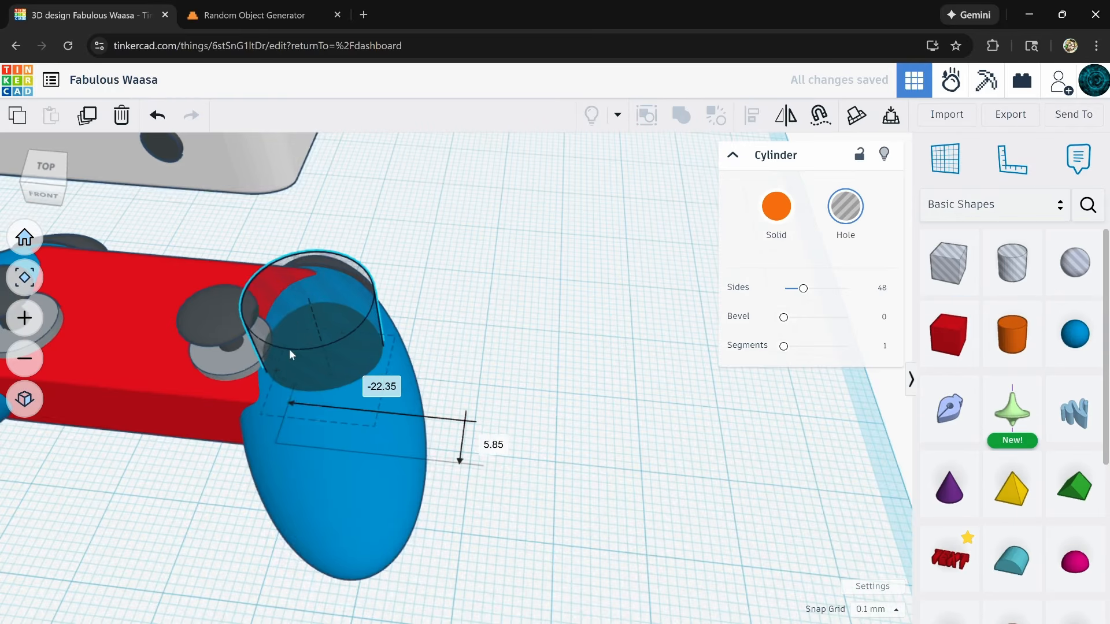
drag(301, 271, 295, 233)
right_drag(370, 491, 457, 440)
shift+click(381, 497)
key(ctrl+g)
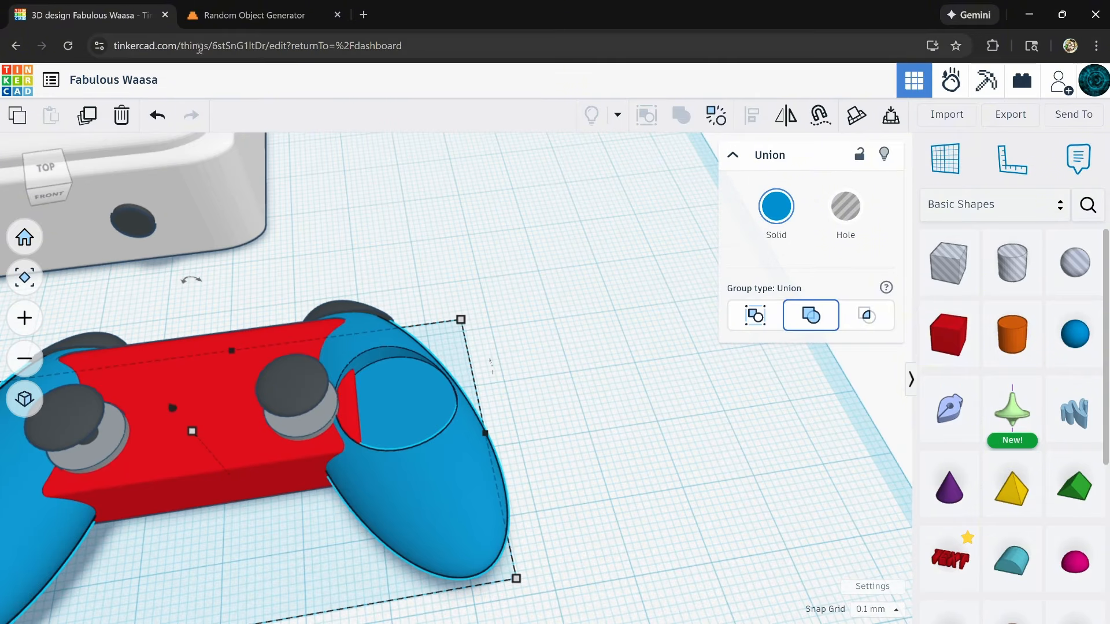
- Add a solid cylinder sized to fit the recess on the right grip and color it blue
click(576, 323)
drag(1013, 334, 578, 396)
click(776, 206)
shift+drag(579, 287, 439, 403)
click(810, 348)
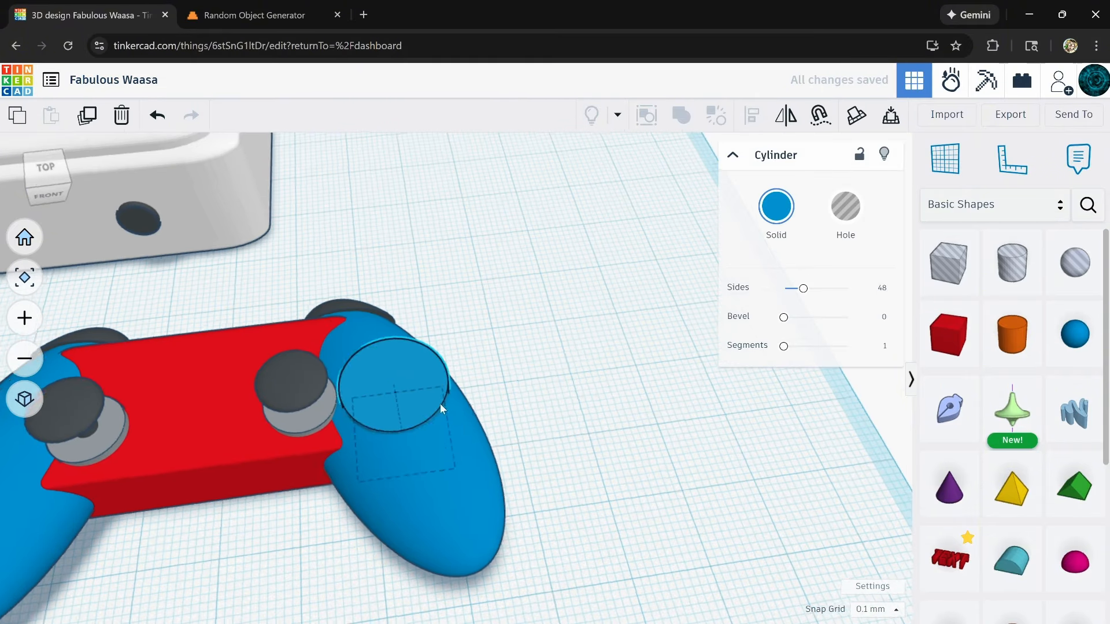
- Set the blue cylinder's bevel to 2.17 and adjust its height and elevation on the right grip
right_drag(520, 439, 440, 428)
drag(783, 317, 835, 317)
right_drag(578, 440, 462, 376)
drag(425, 275, 425, 313)
drag(417, 260, 418, 231)
right_drag(347, 324, 464, 441)
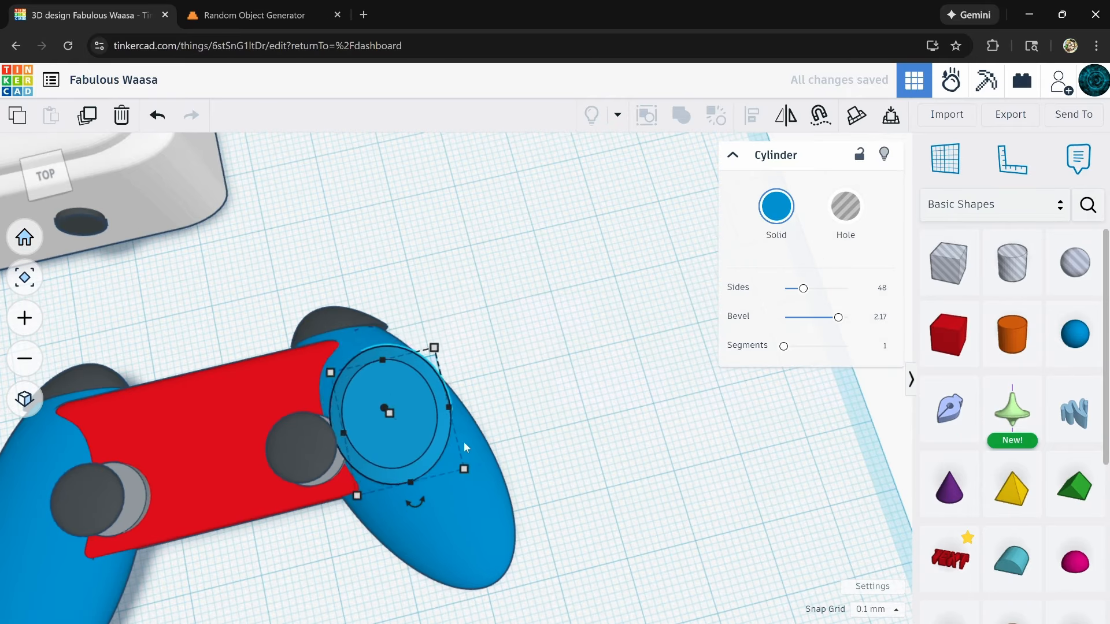
- Fine-tune the beveled blue cylinder so it sits as a round pad in the right grip, and deselect it
drag(405, 440, 399, 428)
right_drag(439, 521, 144, 399)
scroll(428, 358, up, 4)
drag(467, 389, 470, 371)
scroll(471, 371, down, 6)
right_drag(323, 428, 424, 507)
click(425, 506)
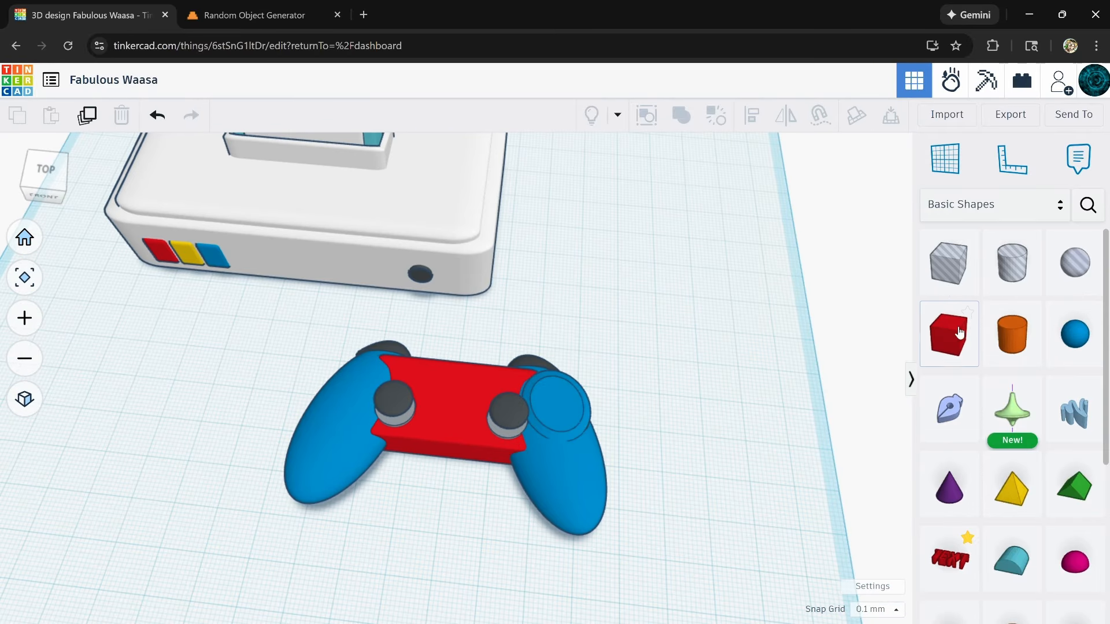
- Add a half sphere on the right grip's round pad, shrink it to button size and color it green
drag(1076, 562, 548, 408)
scroll(548, 408, up, 4)
shift+drag(426, 511, 514, 442)
click(776, 206)
click(791, 359)
right_drag(572, 304, 528, 553)
click(776, 206)
click(703, 358)
scroll(490, 455, up, 5)
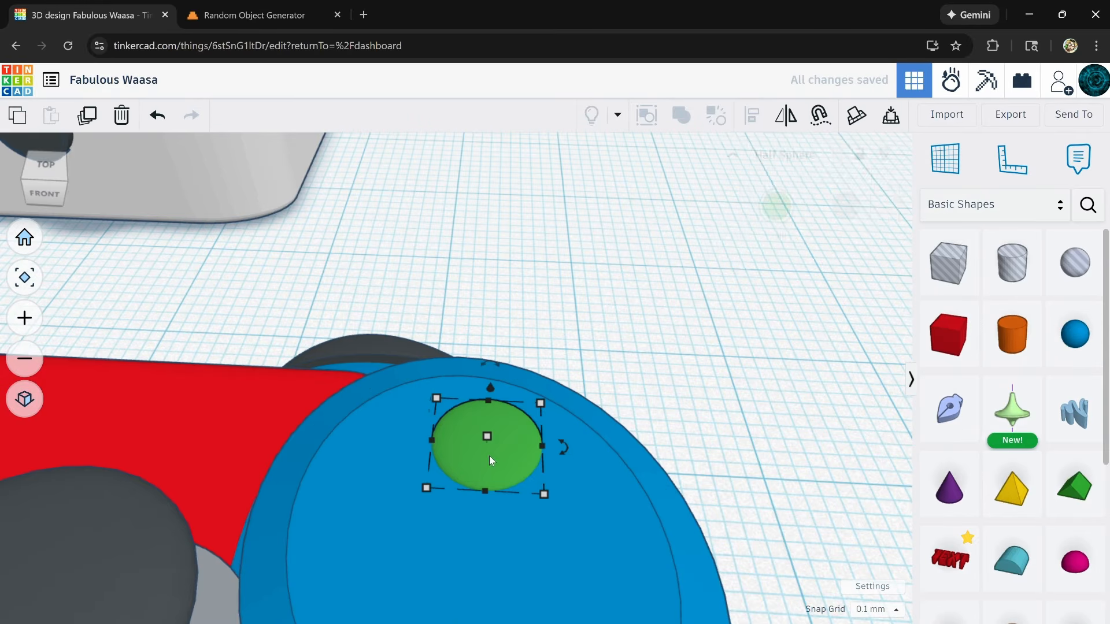
- Duplicate the button, color both buttons light grey, and duplicate the pair to form four face buttons
scroll(489, 455, down, 5)
key(ctrl+d)
click(781, 219)
drag(568, 441, 569, 509)
click(906, 359)
click(568, 441)
click(777, 206)
click(906, 359)
shift+click(567, 495)
key(ctrl+d)
- Add a box to the right of the controller and place a roof shape on top of it
scroll(642, 491, down, 5)
right_drag(640, 487, 769, 512)
drag(949, 336, 800, 433)
middle_drag(835, 510, 665, 520)
drag(1074, 486, 629, 392)
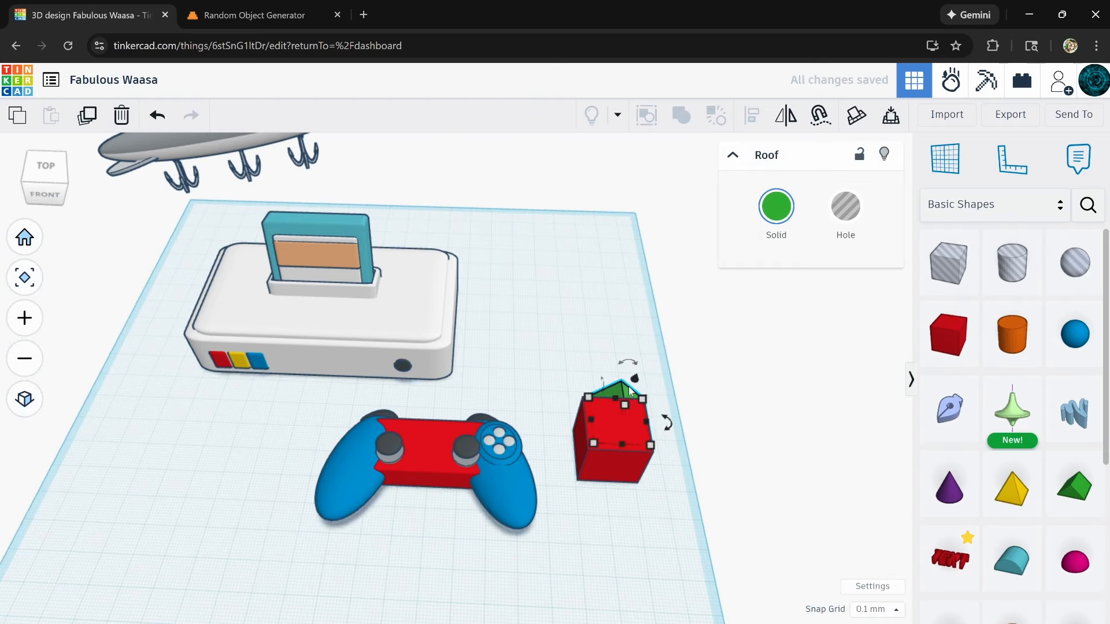
drag(607, 344, 613, 419)
- Align the roof with the box, group them into one pointed block and color it dark grey
shift+click(616, 465)
click(751, 115)
right_drag(654, 524, 515, 501)
scroll(492, 426, up, 3)
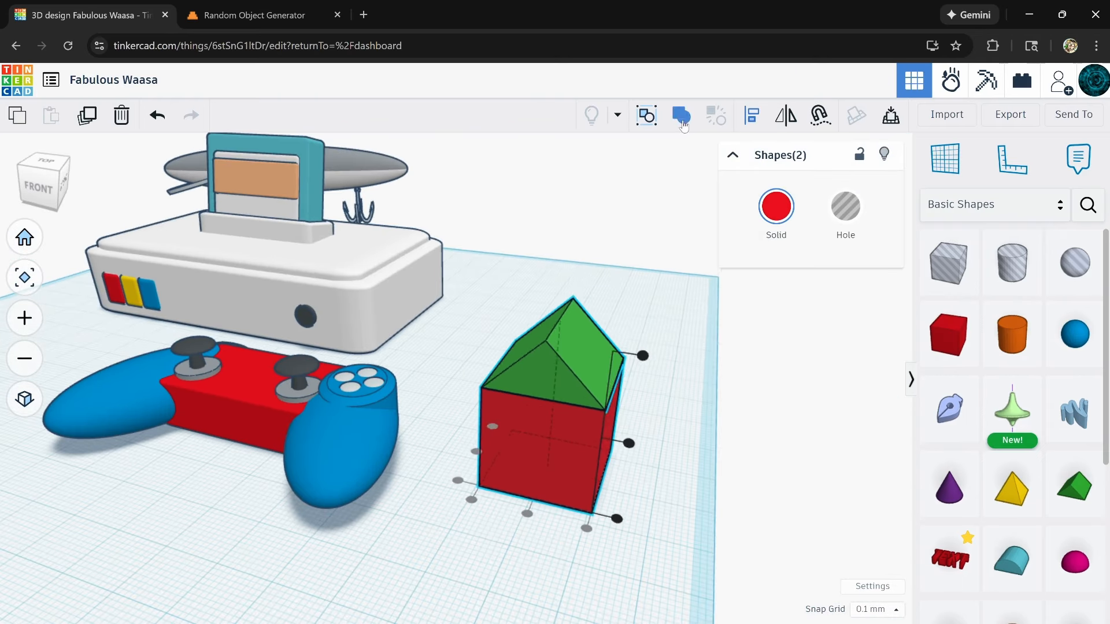
key(ctrl+g)
click(777, 207)
click(906, 439)
- Duplicate the pointed block into an opposing pair, copy and rotate the pair into a D-pad cross, and move it to the controller's left side
drag(367, 375, 491, 439)
right_drag(548, 582, 604, 547)
key(ctrl+d)
drag(346, 427, 538, 381)
drag(563, 447, 538, 315)
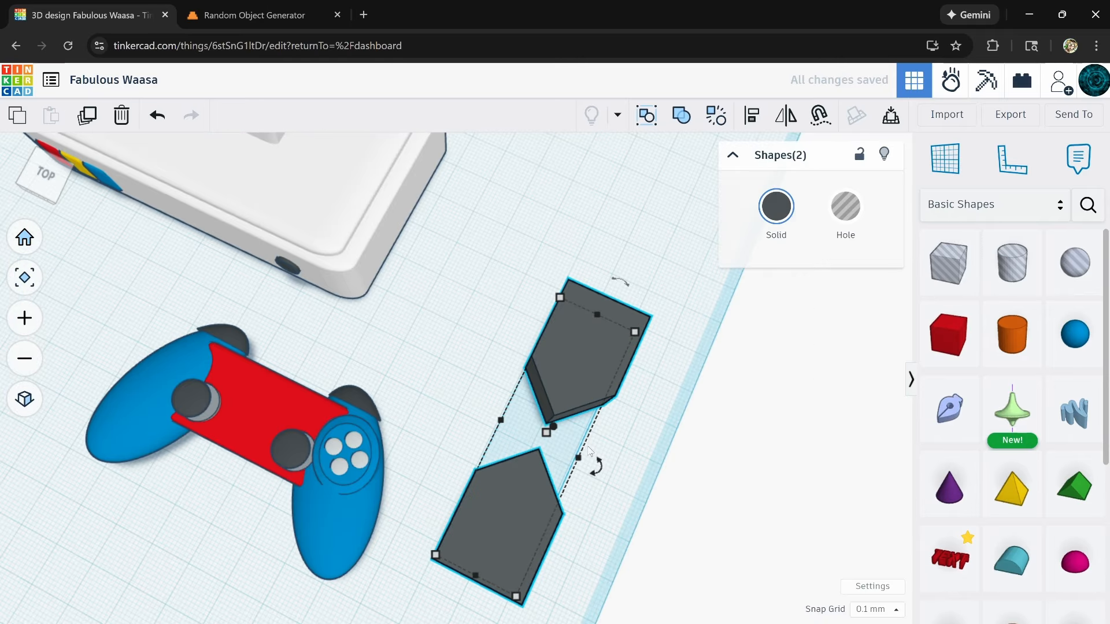
key(ctrl+d)
drag(595, 466, 558, 509)
drag(561, 480, 174, 346)
- Duplicate the blue round pad and place the copy on the left grip
right_drag(491, 497, 602, 409)
click(578, 378)
key(ctrl+d)
drag(578, 379, 370, 350)
right_drag(370, 463, 451, 428)
scroll(344, 340, up, 5)
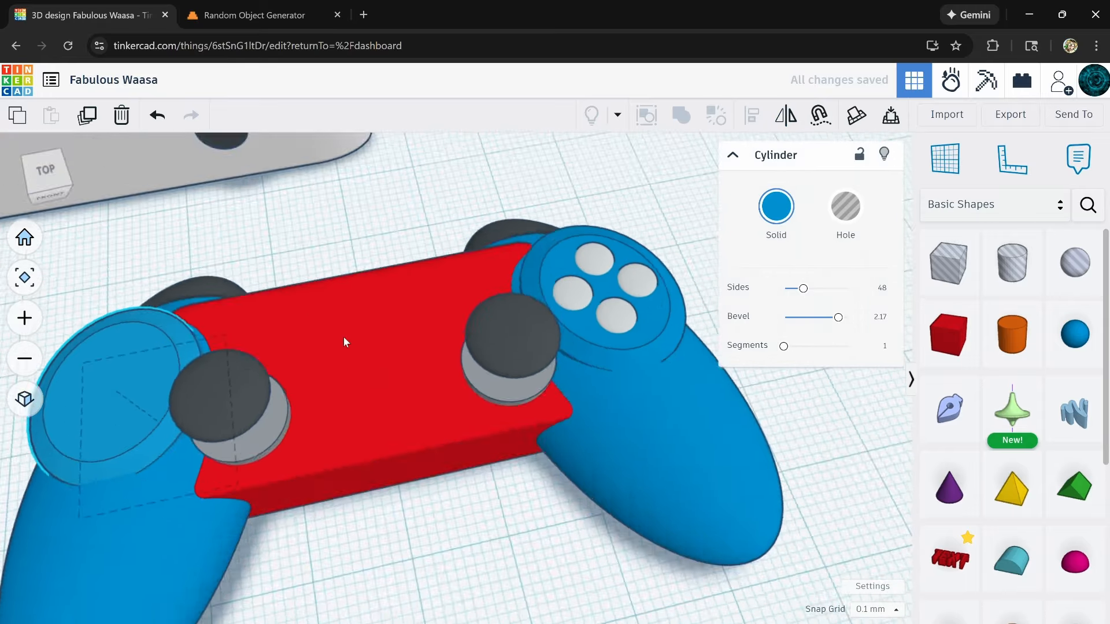
- Scale down the dark grey D-pad cross to fit the round pad on the left grip
scroll(344, 340, down, 5)
click(184, 409)
alt+shift+drag(231, 491, 316, 370)
scroll(315, 370, up, 4)
alt+shift+drag(402, 409, 392, 404)
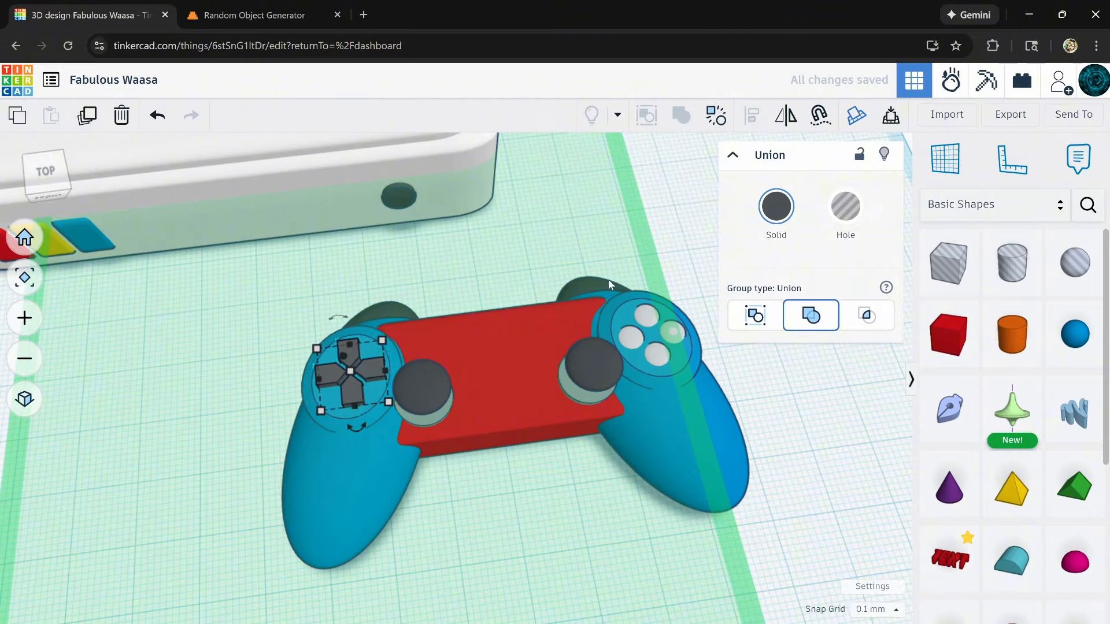
- Add a dark grey box with a 1.034 edge radius as a touchpad on the red center body between the grips
right_drag(608, 285, 607, 324)
scroll(490, 330, up, 4)
scroll(490, 326, down, 4)
click(948, 335)
click(479, 313)
click(776, 207)
click(936, 359)
drag(785, 289, 788, 289)
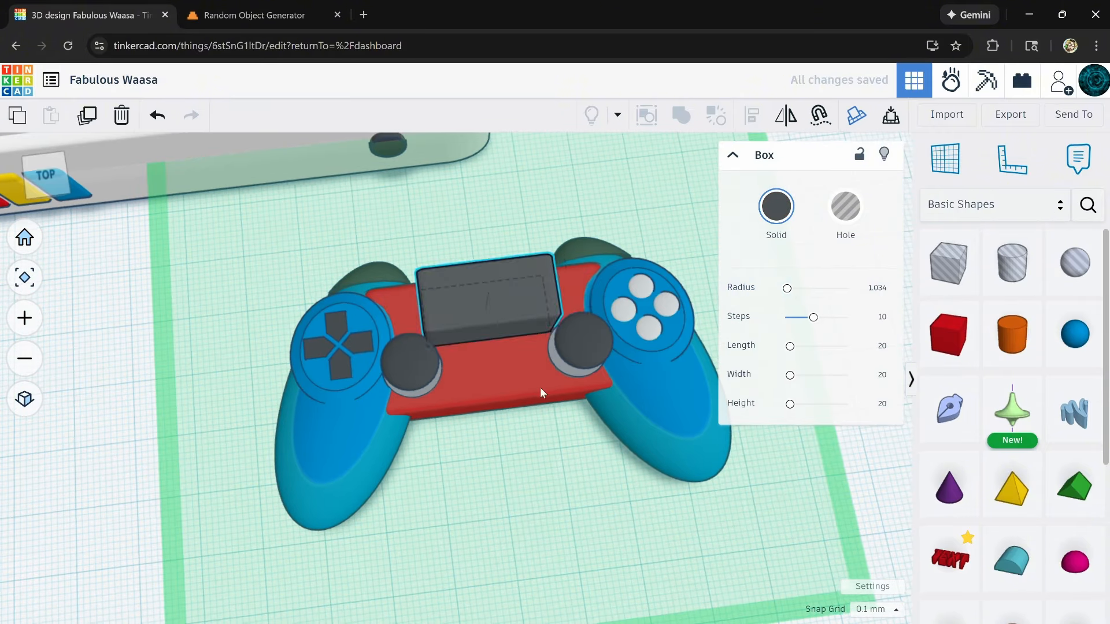
- Add a half sphere, scale it down to a small button on the controller's red center body, and recolor it white
right_drag(540, 389, 497, 272)
scroll(475, 374, up, 4)
right_drag(474, 375, 505, 442)
scroll(504, 442, down, 5)
click(665, 370)
click(1075, 562)
click(497, 463)
alt+shift+drag(532, 503, 491, 474)
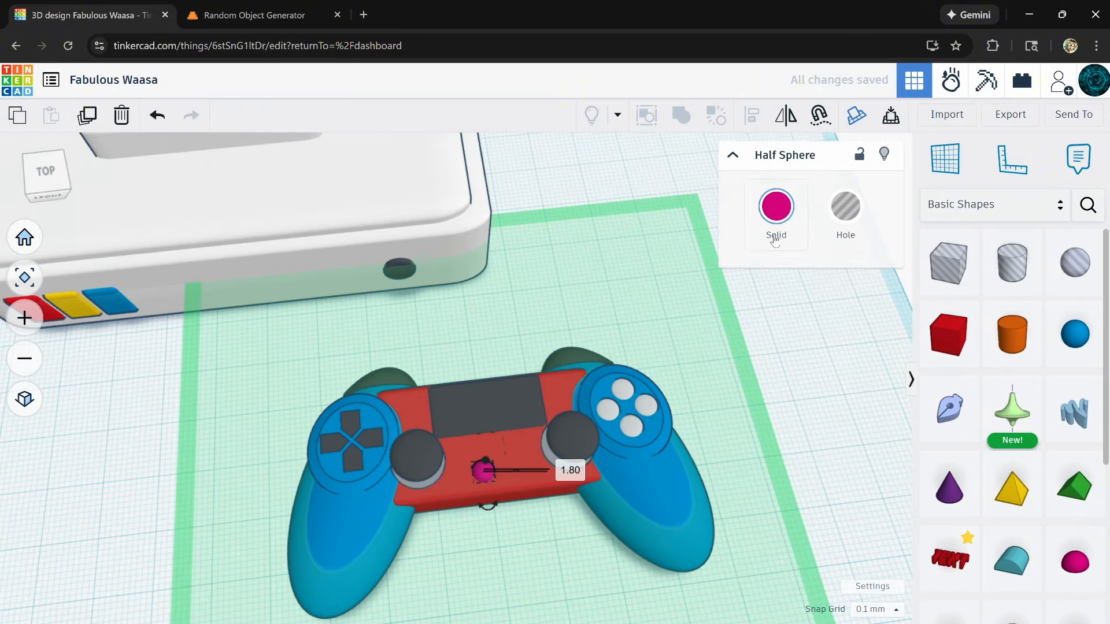
click(776, 206)
- Duplicate the small white button on the red body and place the copy beside it
scroll(448, 377, up, 6)
key(ctrl+d)
drag(347, 431, 490, 426)
- Duplicate a white button, narrow the copy into a black oval, and repeat it into a row of three slots
key(ctrl+d)
drag(696, 423, 621, 423)
click(776, 207)
click(938, 370)
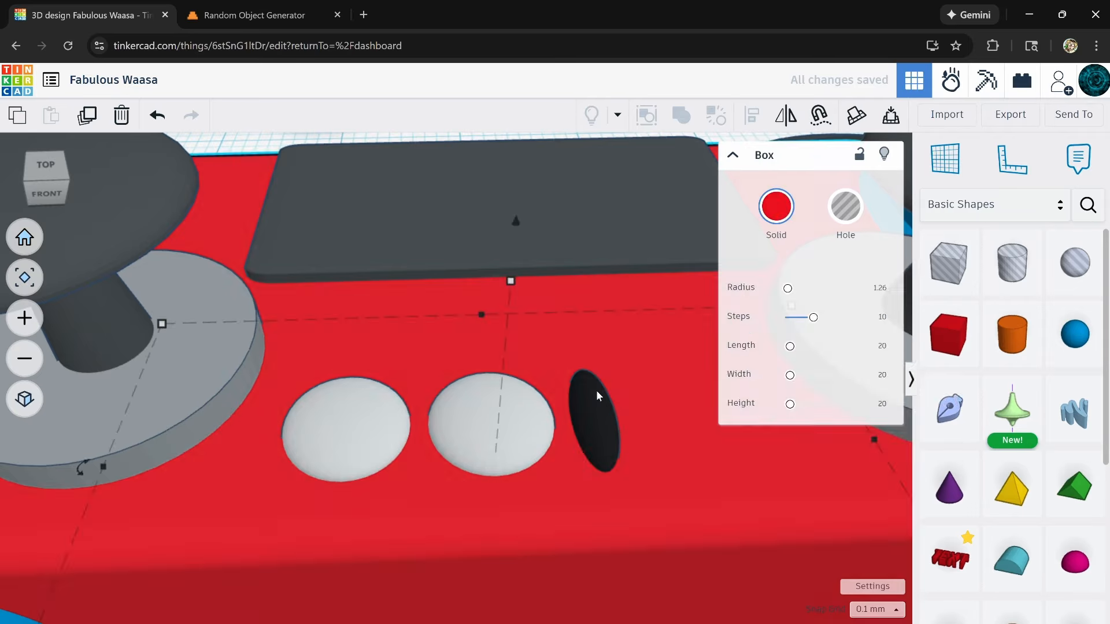
key(ctrl+d)
- Cut a narrow port into the back face of the red center body with a cylinder hole grouped to it
scroll(632, 399, down, 6)
right_drag(633, 399, 439, 301)
click(1012, 263)
click(632, 566)
drag(631, 433, 498, 517)
shift+click(468, 510)
right_drag(498, 517, 552, 581)
click(379, 589)
click(677, 116)
click(405, 324)
- Examine the controller's port, thumbsticks and buttons from the back and the front
right_drag(399, 370, 99, 383)
right_drag(384, 472, 398, 563)
scroll(443, 553, up, 5)
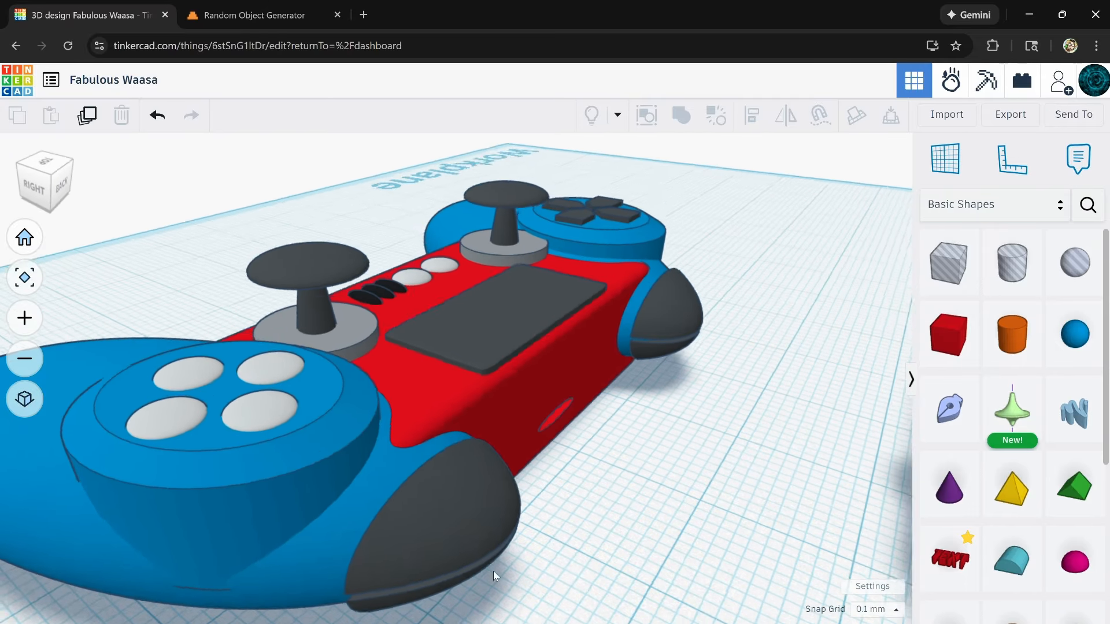
scroll(494, 571, down, 3)
right_drag(494, 571, 555, 532)
scroll(523, 525, down, 3)
scroll(397, 470, up, 4)
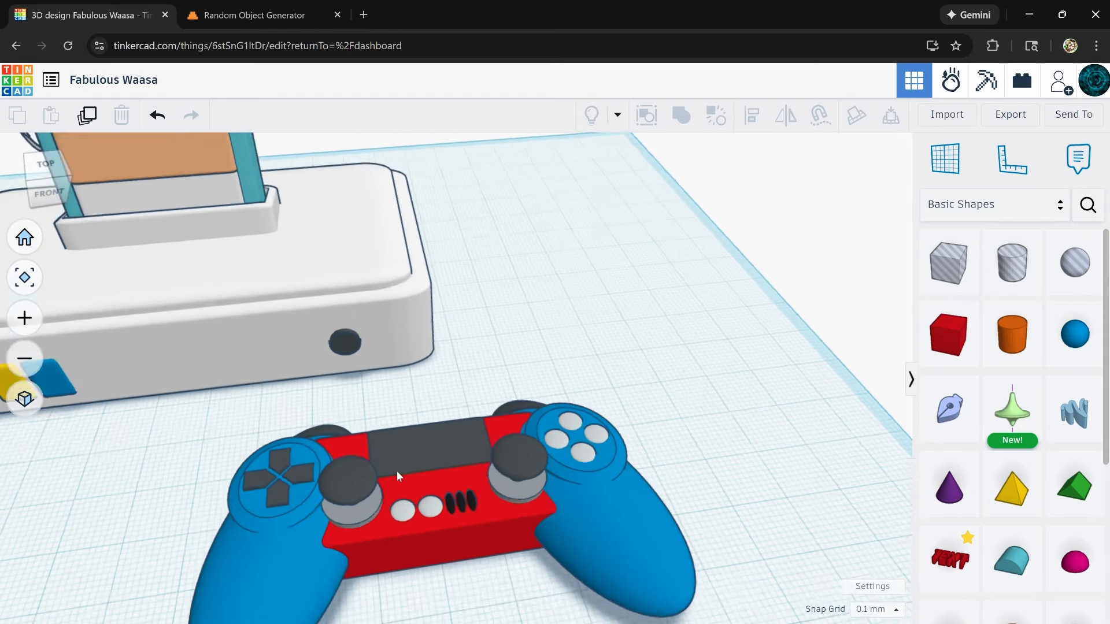
scroll(416, 449, up, 3)
scroll(423, 449, down, 7)
- Select all parts of the controller together
right_drag(446, 506, 251, 394)
drag(554, 521, 553, 518)
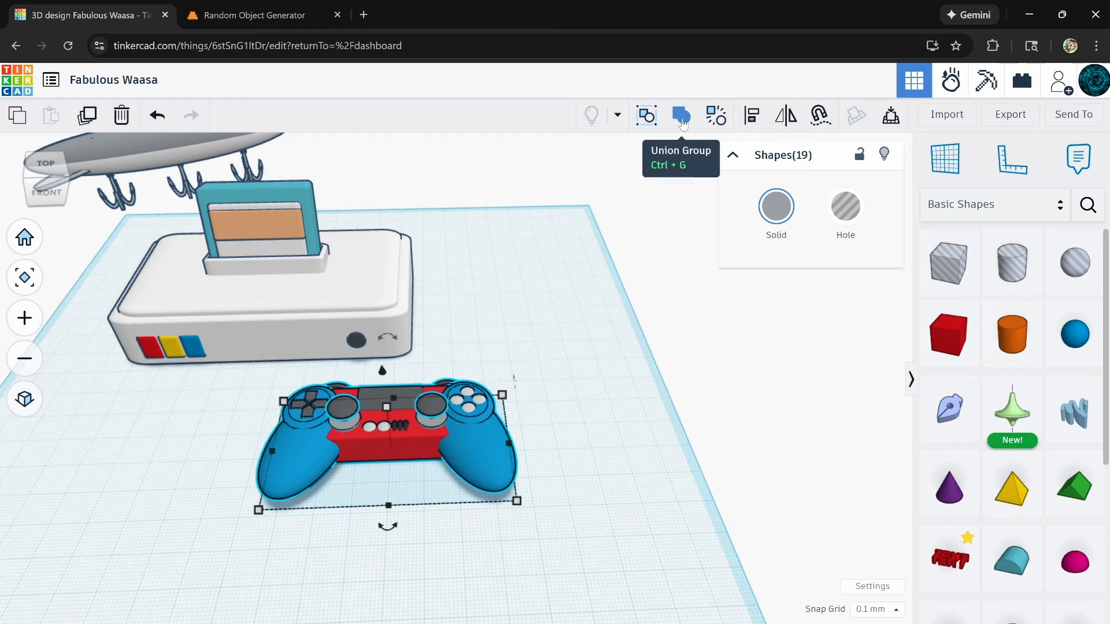
right_drag(577, 324, 573, 388)
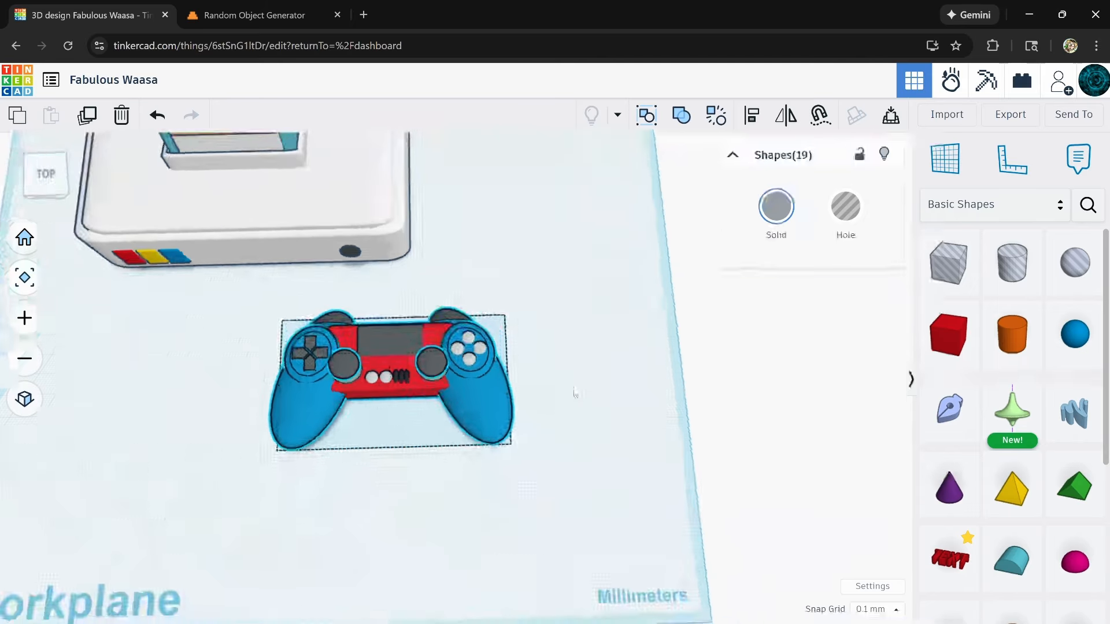
middle_drag(577, 401, 723, 496)
- Move the console to the workplane's far right corner and rotate it -22.5° about the vertical axis
right_drag(633, 331, 601, 330)
drag(290, 415, 608, 209)
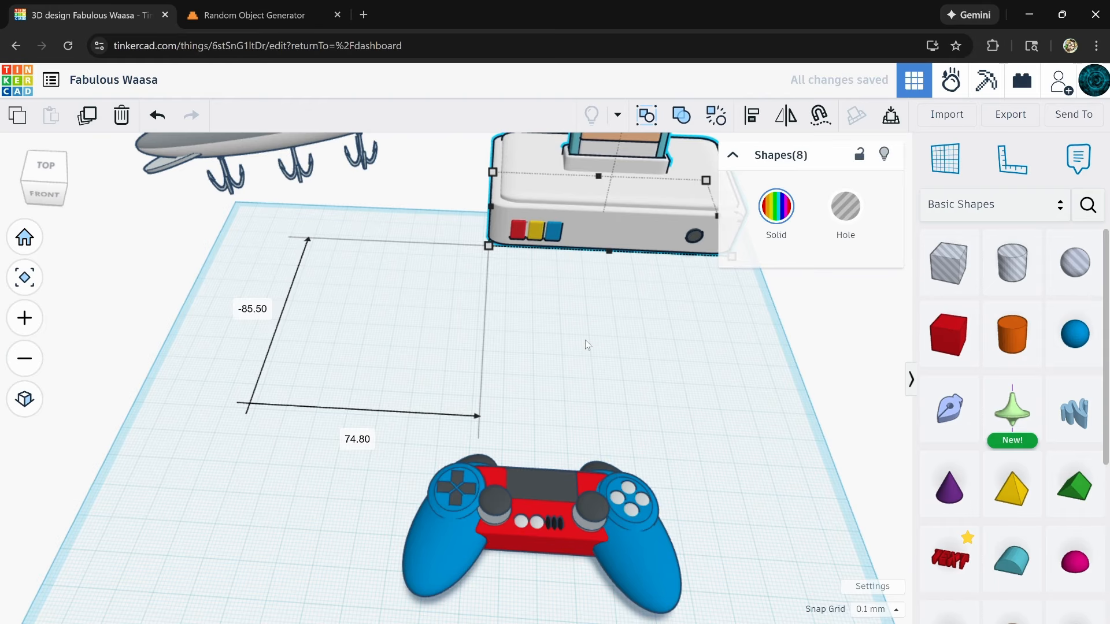
middle_drag(585, 339, 444, 406)
mouse_move(647, 275)
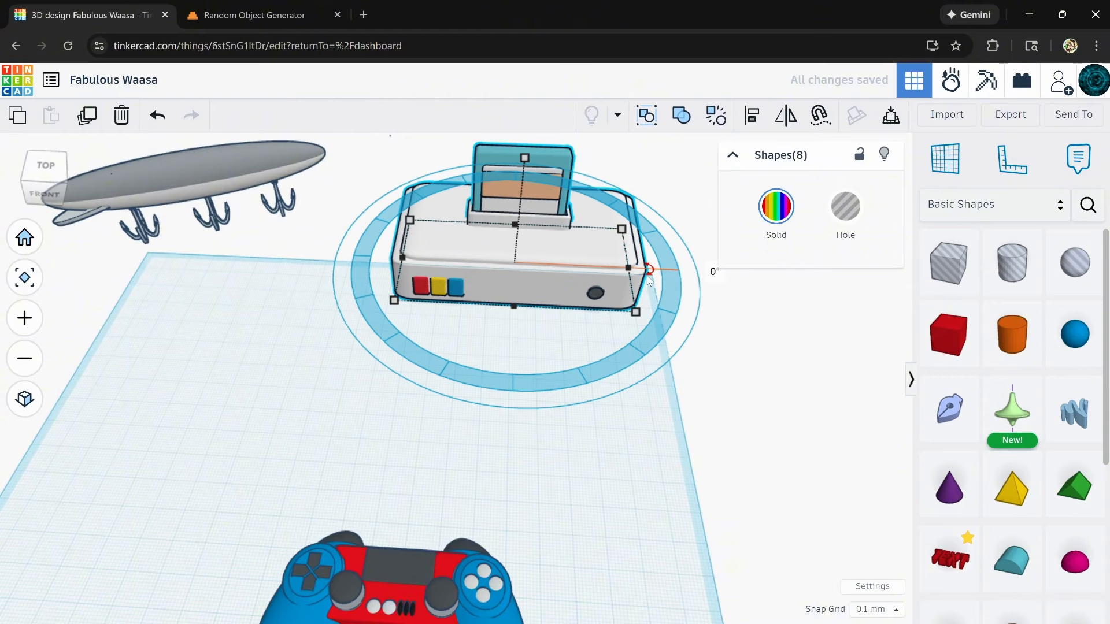
drag(657, 289, 660, 311)
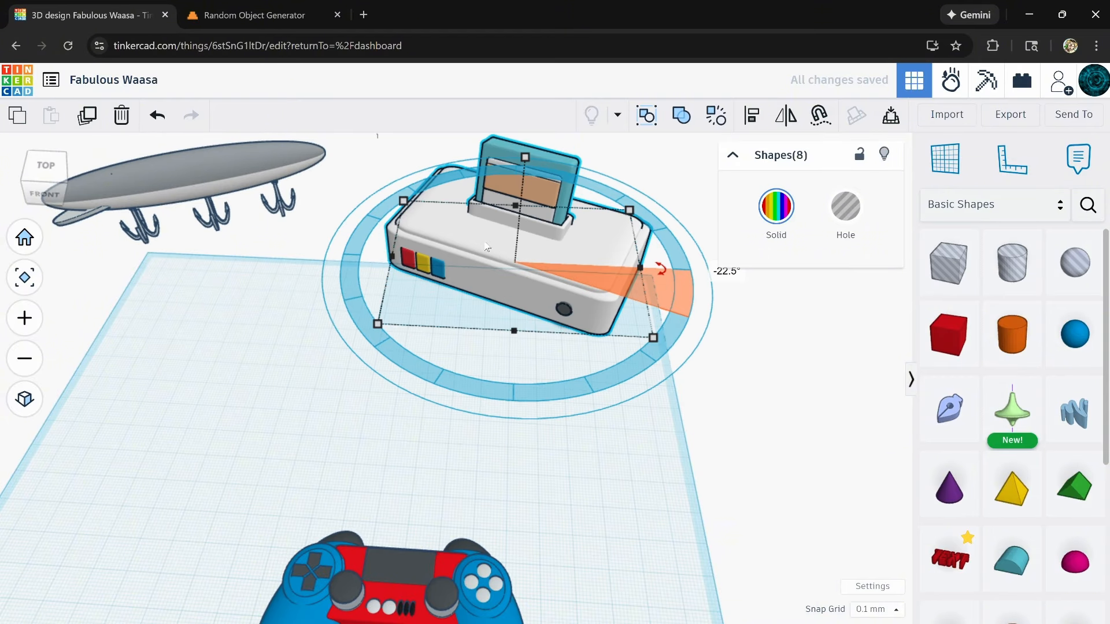
drag(557, 223, 562, 207)
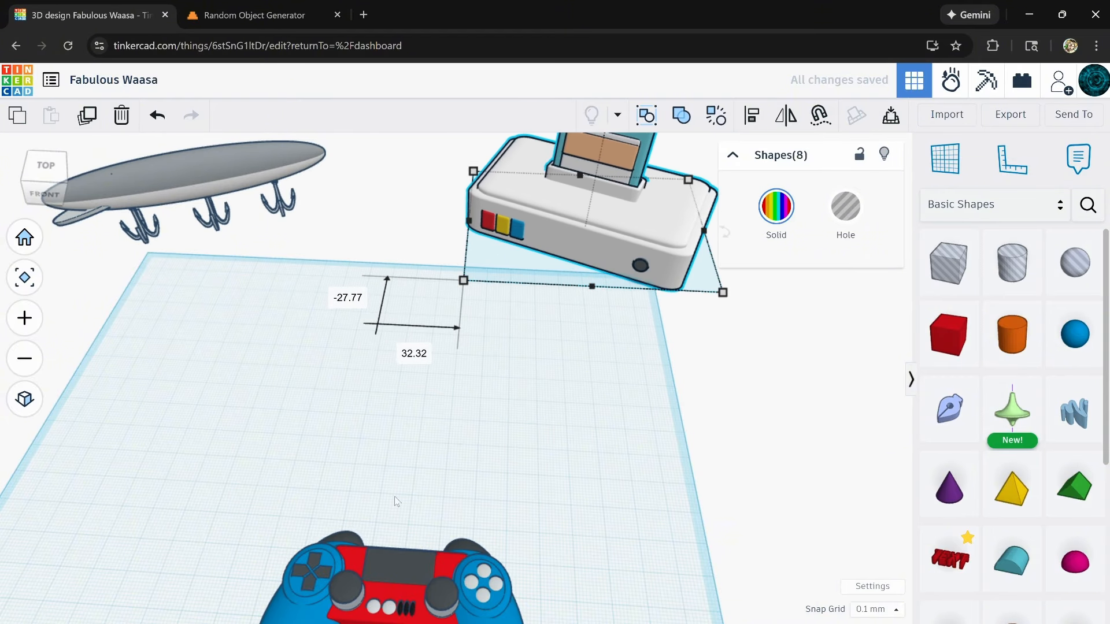
- Move the controller back across the workplane to sit in front of the console
middle_drag(396, 501, 486, 376)
drag(529, 511, 494, 193)
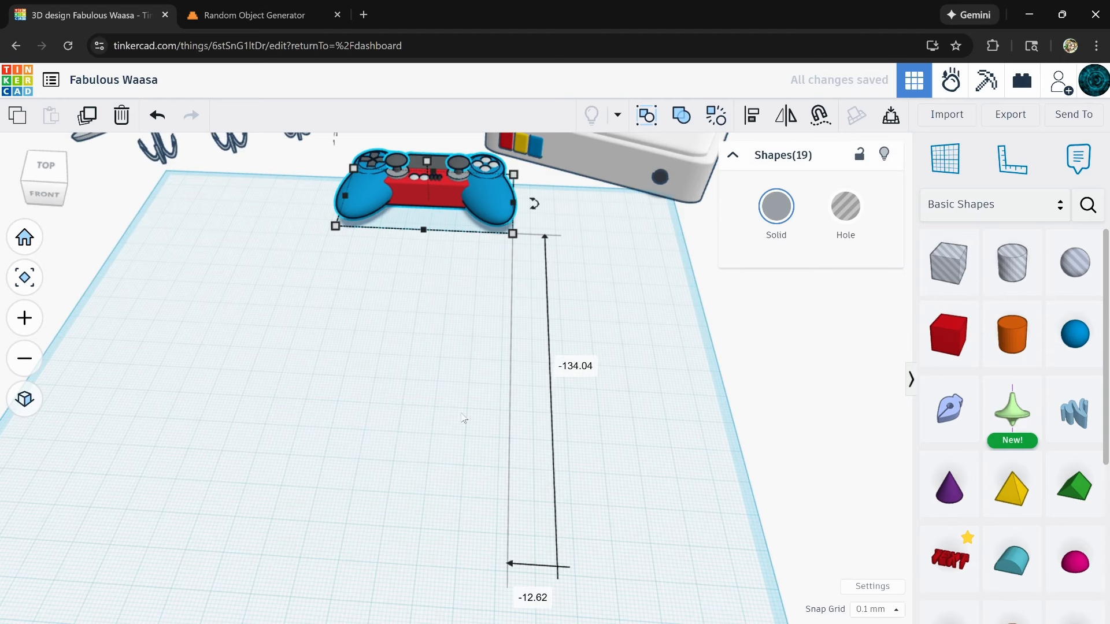
middle_drag(463, 419, 391, 578)
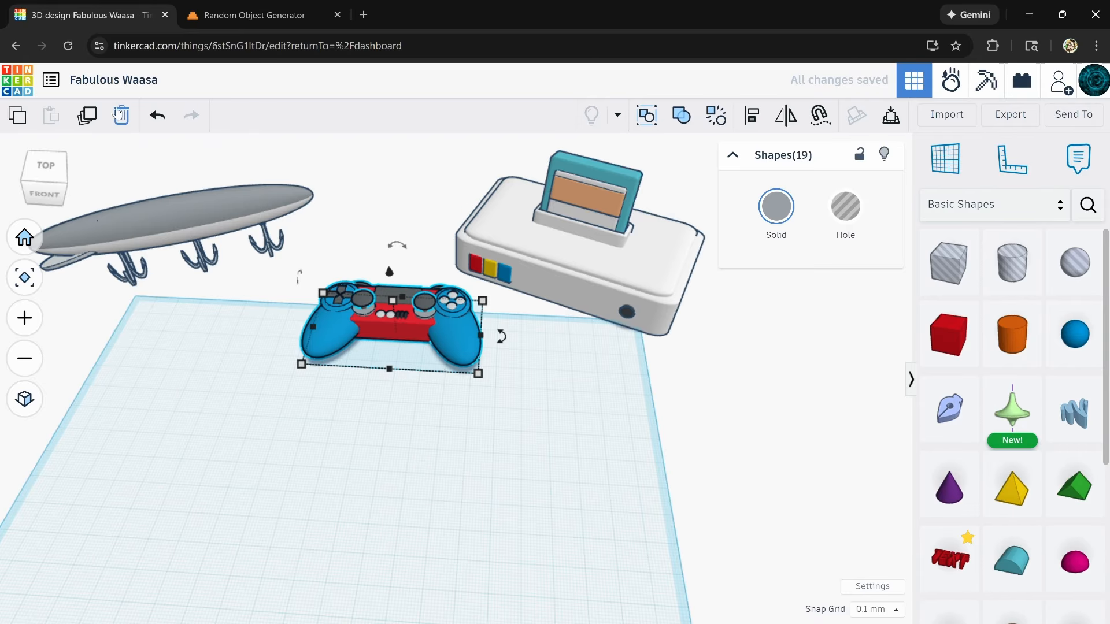
- Duplicate the controller, turn one in front of the console, and tilt the other against the console's corner
click(88, 115)
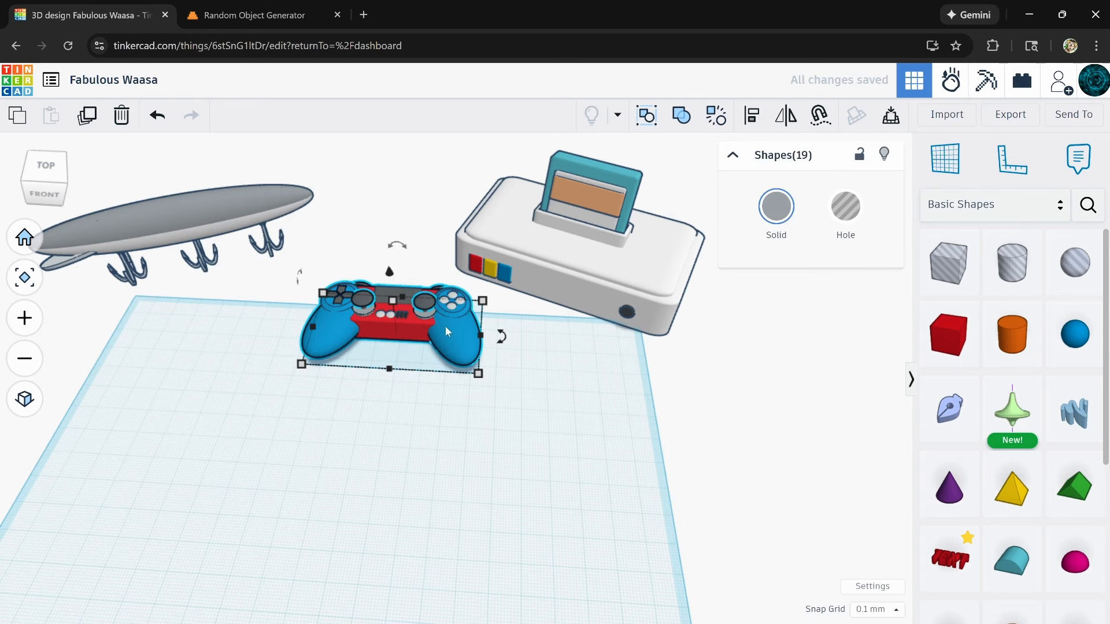
drag(445, 327, 489, 393)
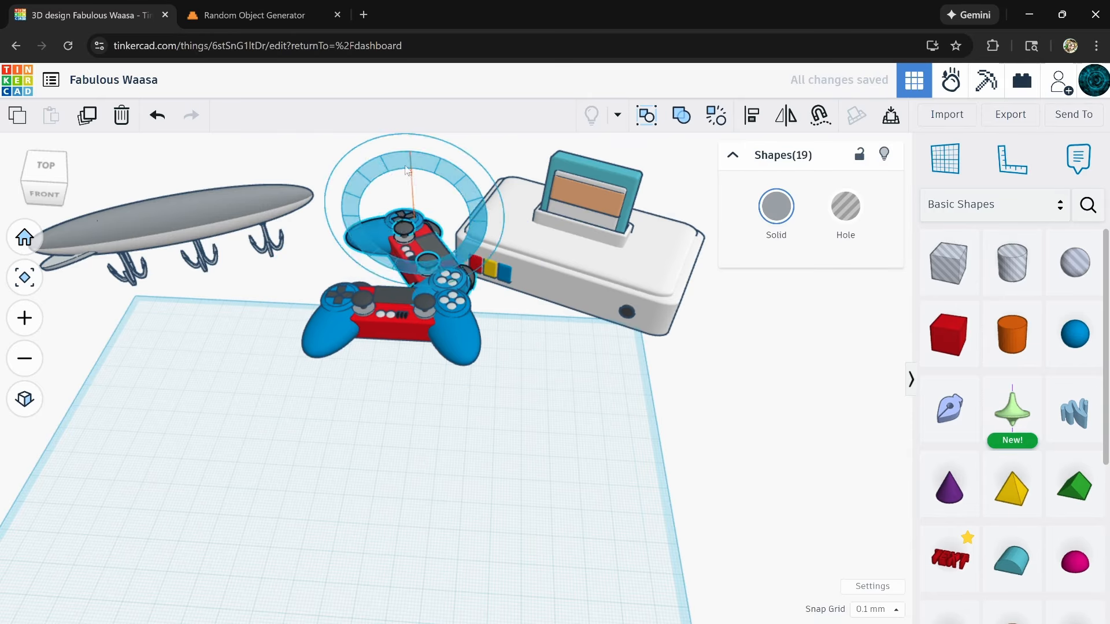
drag(412, 179, 350, 141)
right_drag(408, 260, 570, 277)
middle_drag(324, 314, 587, 373)
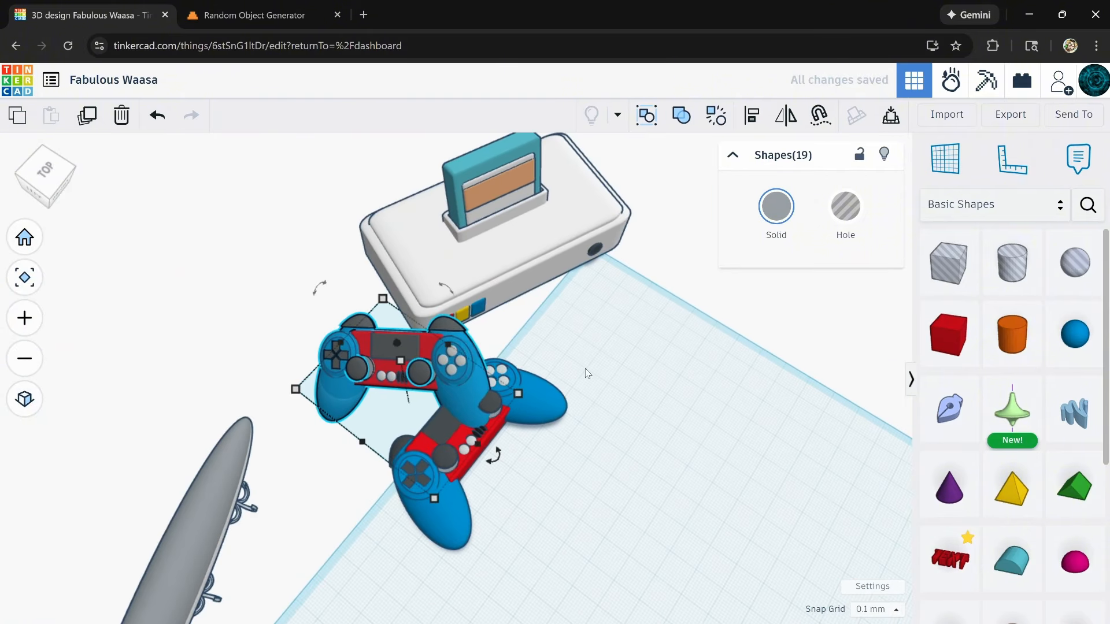
click(166, 119)
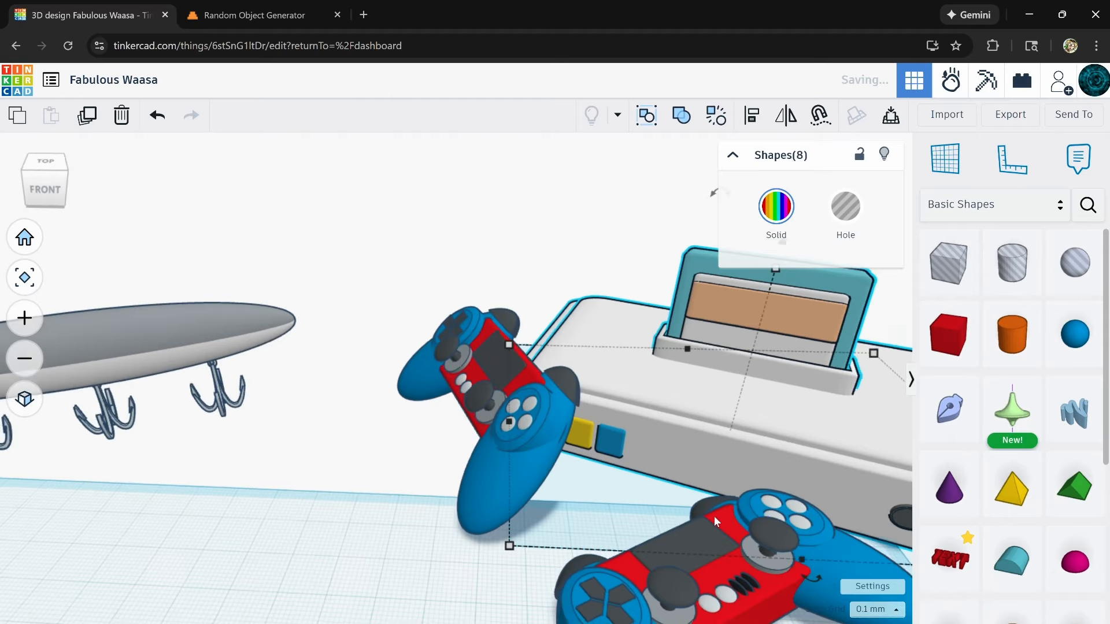
- Deselect everything and examine the arrangement of the console and two controllers from the front
mouse_move(713, 515)
right_down()
mouse_move(722, 500)
mouse_move(702, 518)
right_up()
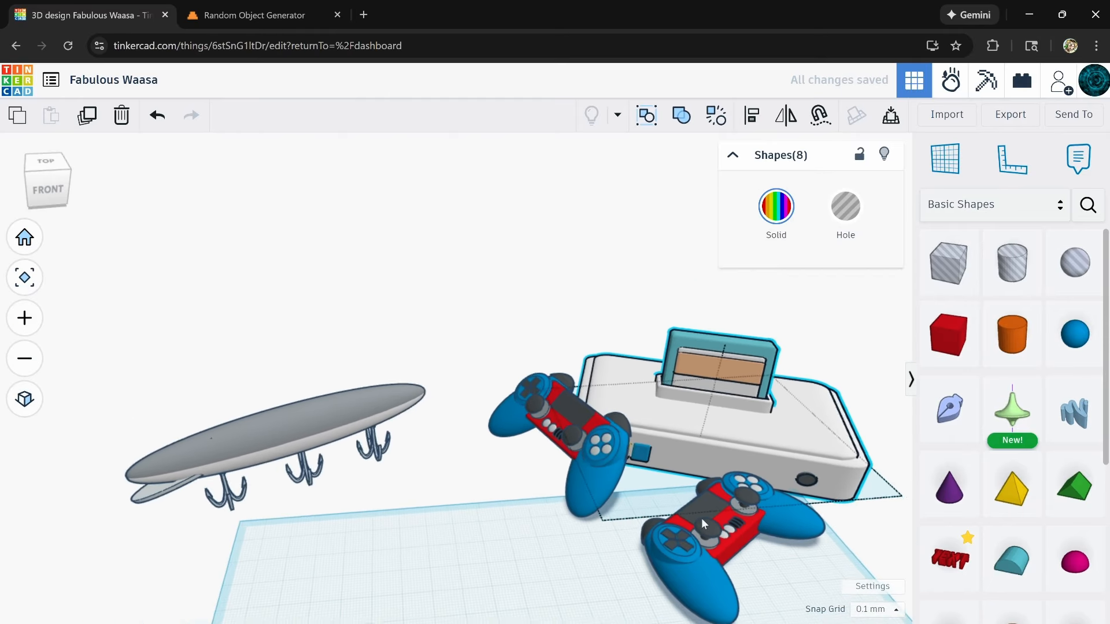
middle_drag(702, 518, 546, 451)
click(359, 466)
right_drag(429, 475, 410, 459)
scroll(504, 404, up, 2)
scroll(419, 452, down, 1)
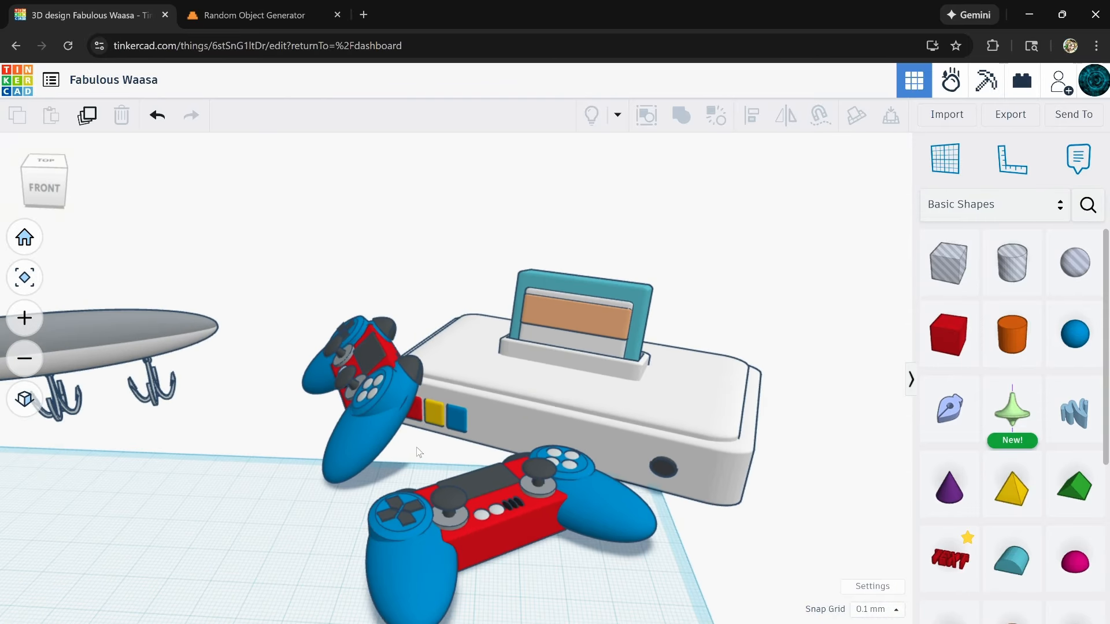
scroll(419, 453, down, 2)
scroll(368, 522, down, 2)
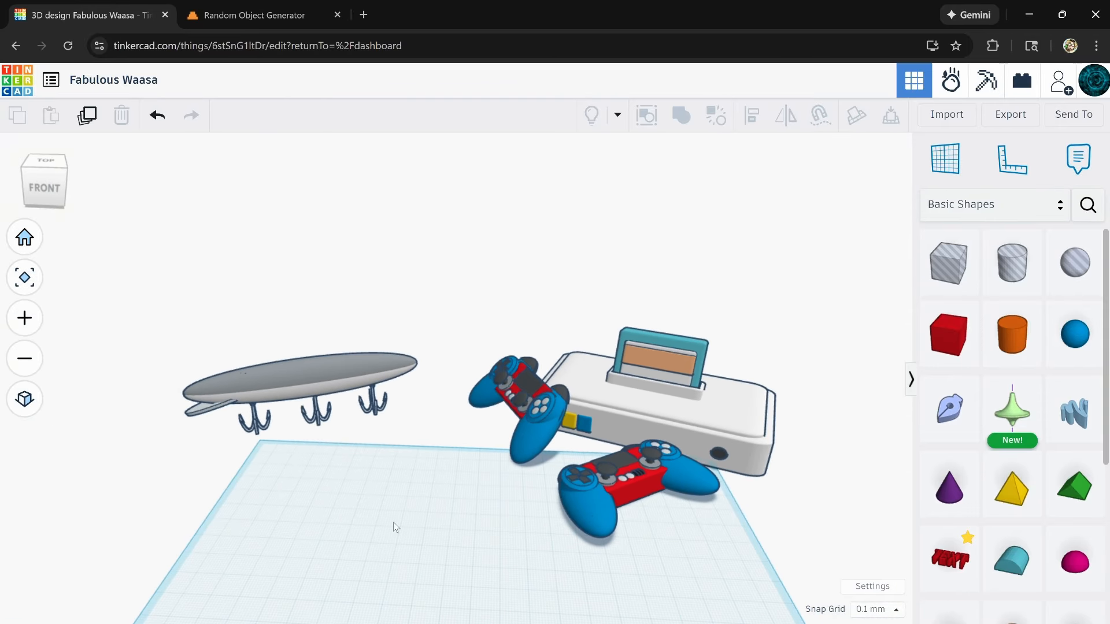
right_drag(396, 527, 418, 522)
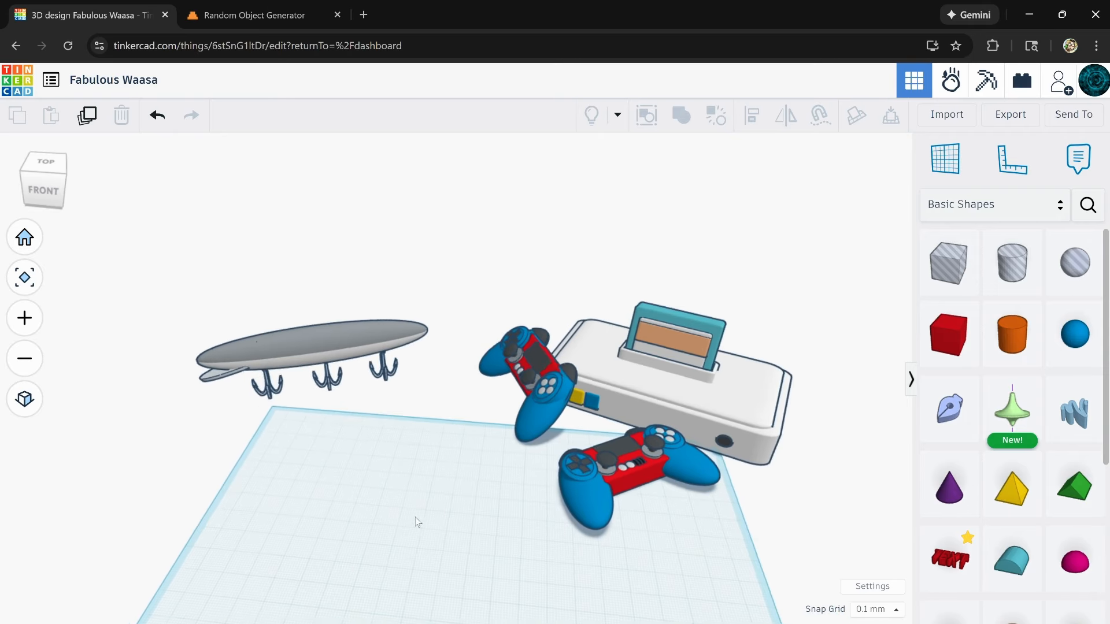
middle_drag(418, 522, 426, 398)
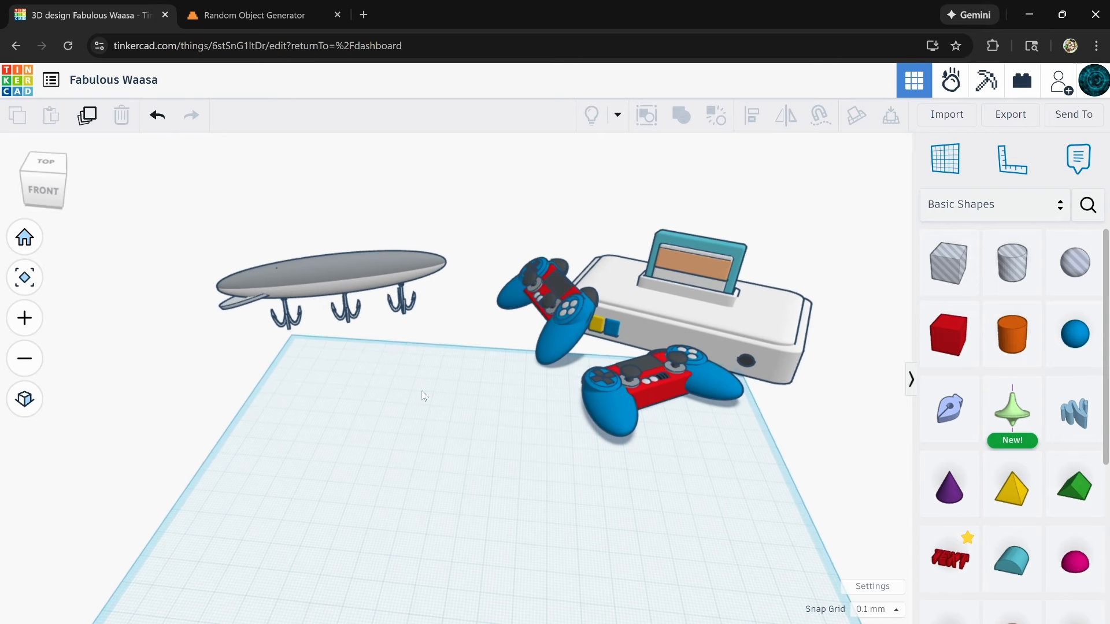
- Check the word in the Random Object Generator for the next object to model, and return to the Tinkercad design
click(246, 16)
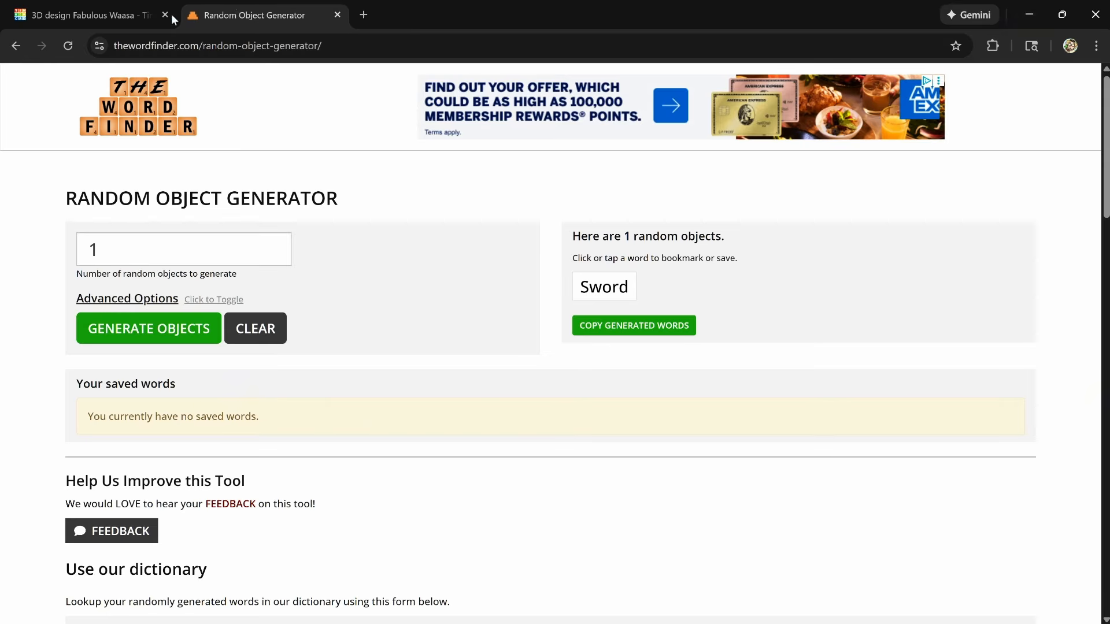
click(108, 17)
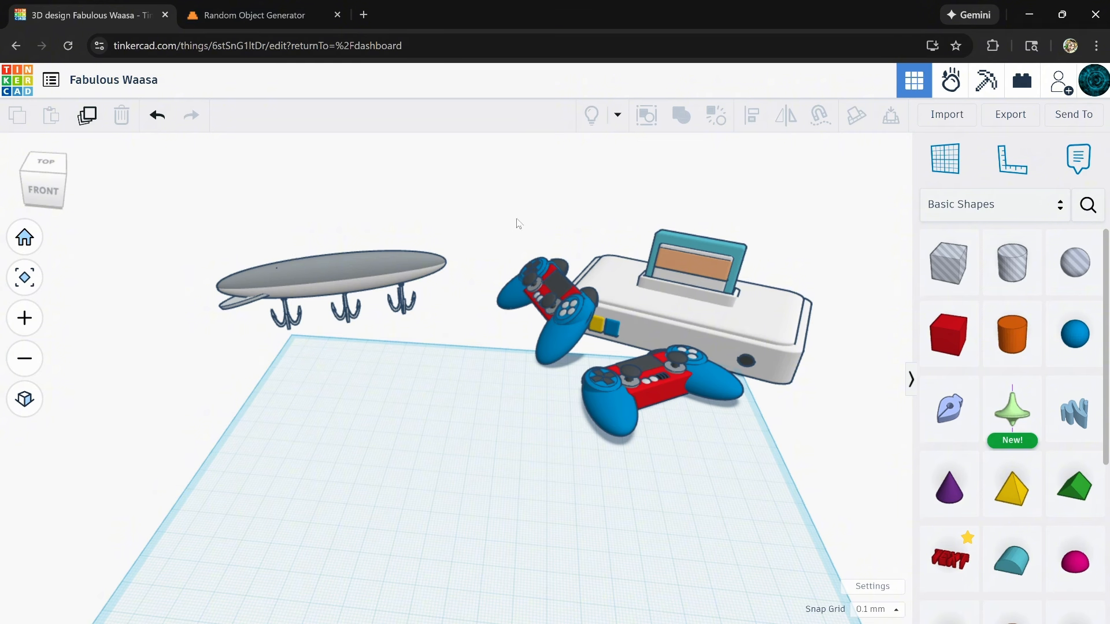
scroll(719, 408, down, 3)
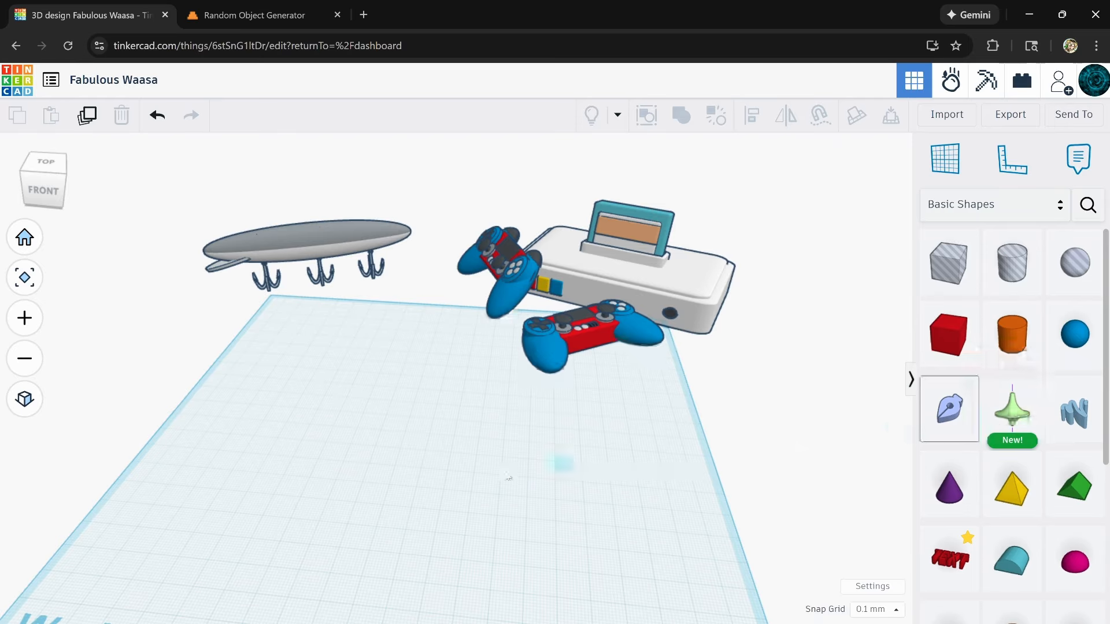
- Place a default Revolve shape on the workplane and move the console and both controllers off past the workplane's right edge
click(454, 479)
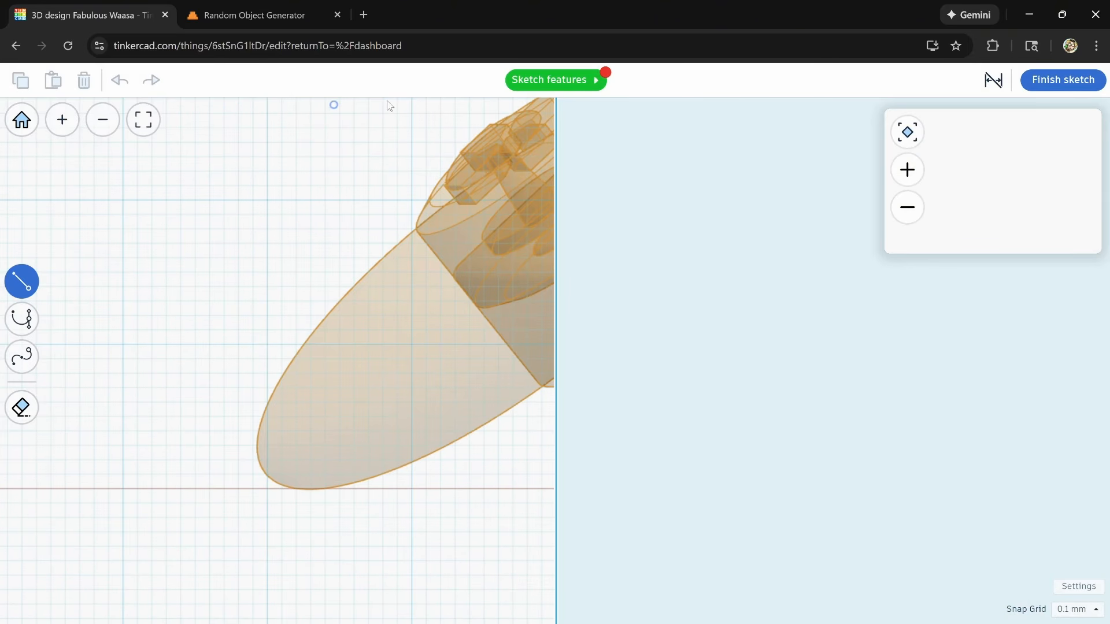
click(1053, 82)
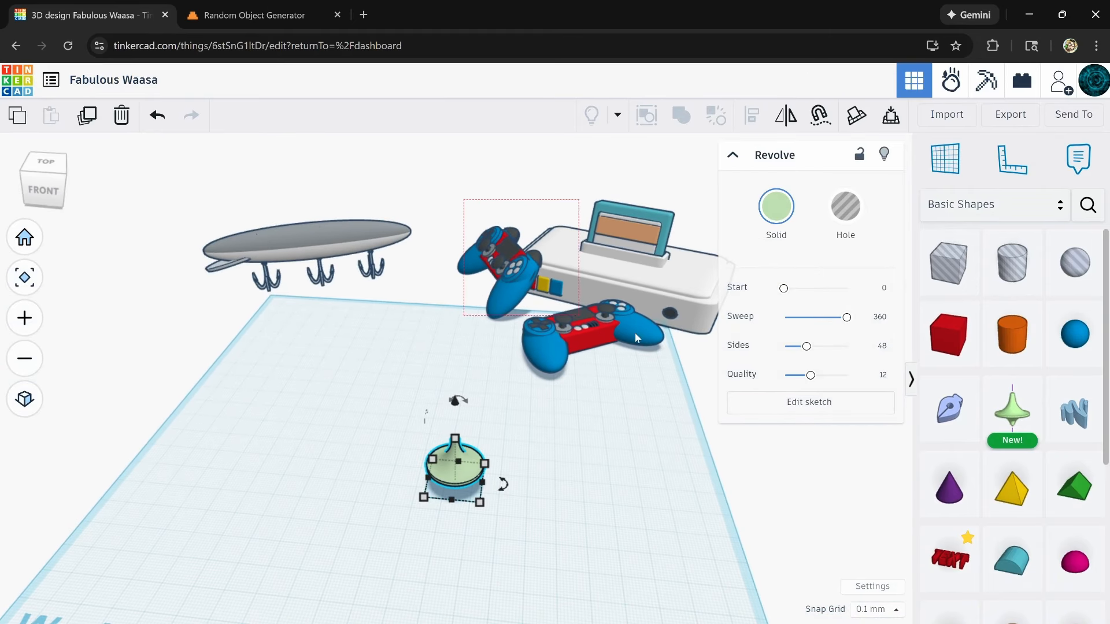
drag(700, 362, 702, 363)
drag(704, 290, 935, 306)
- Open the revolve sketch and draw a line profile from the axis base upward with two outward points, the upper one wider
click(463, 466)
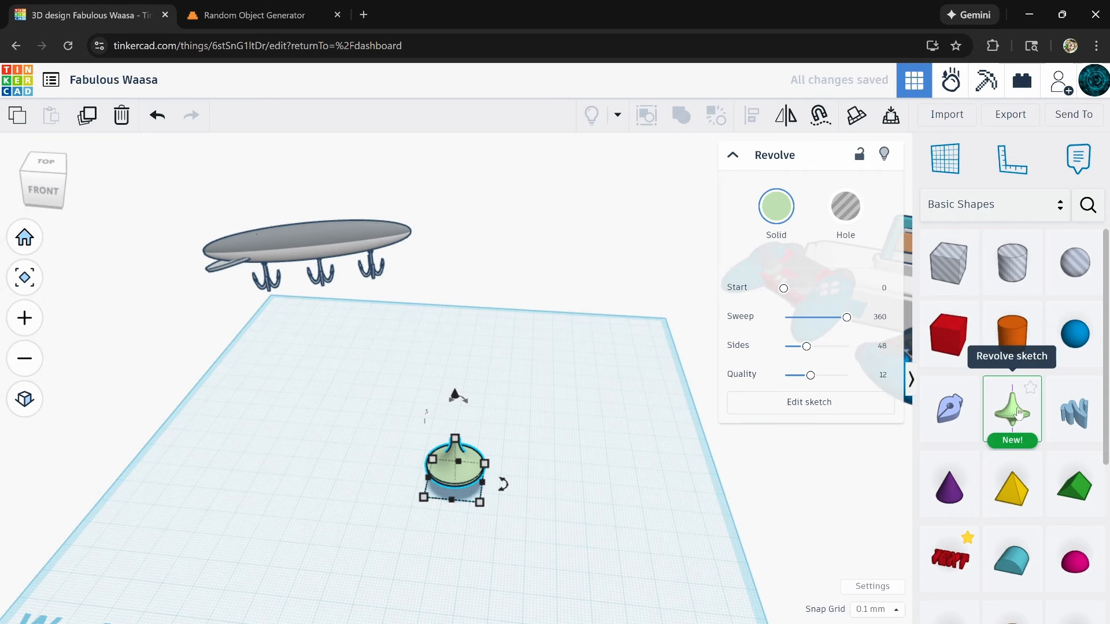
click(809, 401)
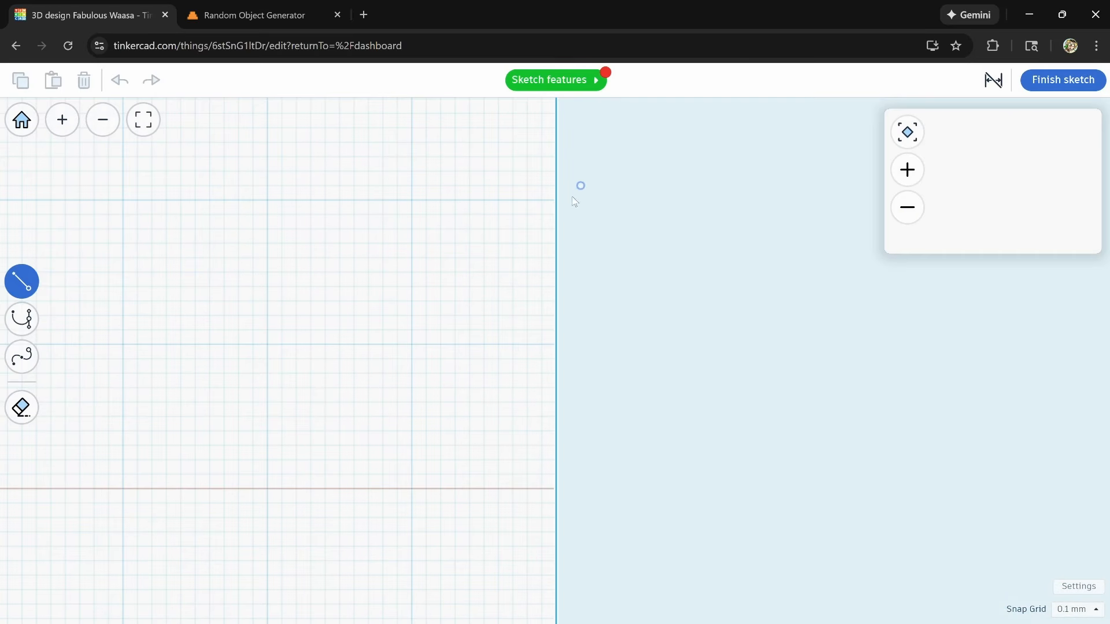
click(557, 490)
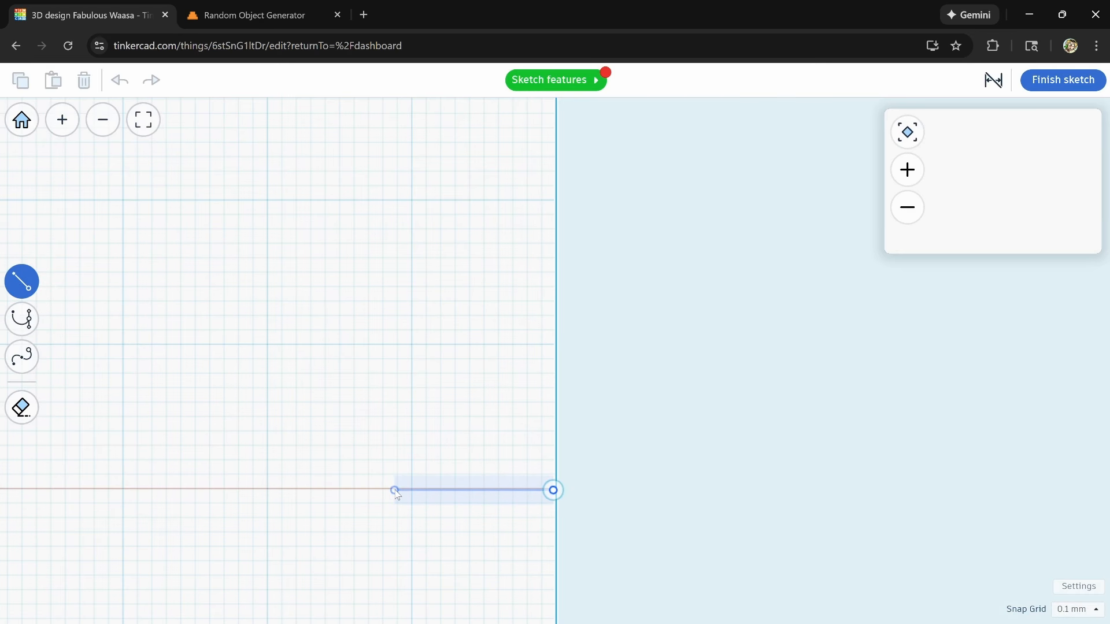
click(472, 464)
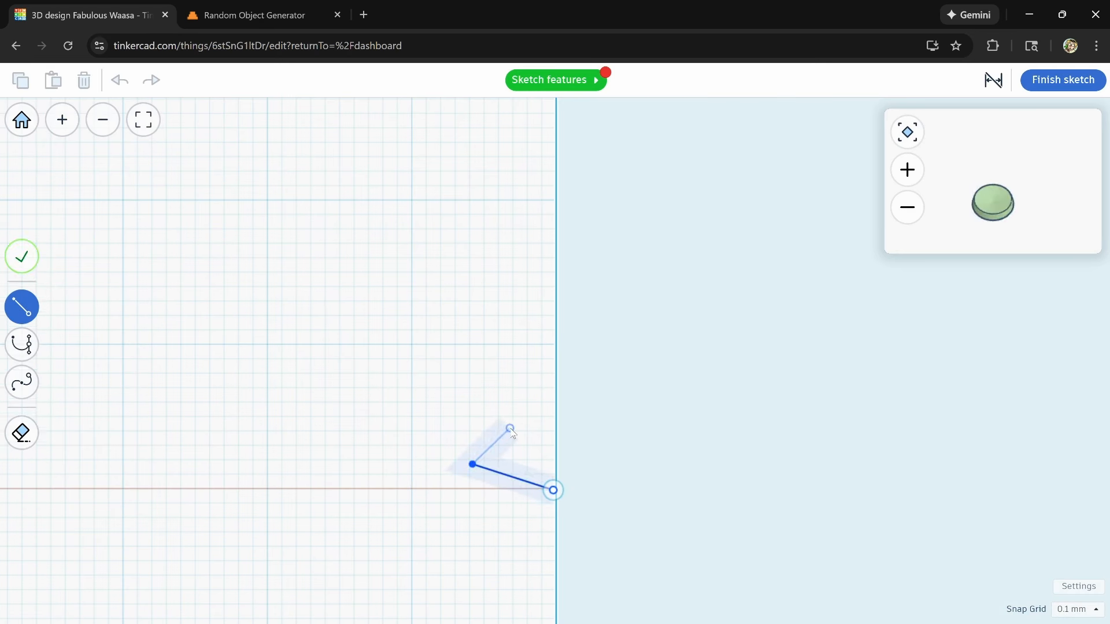
click(510, 429)
click(442, 385)
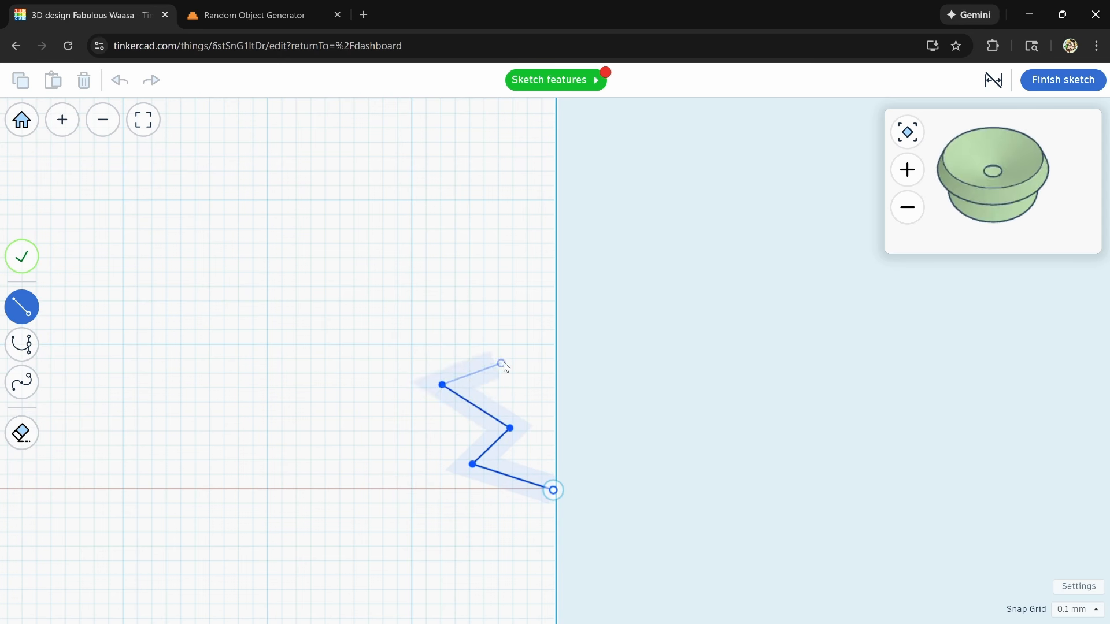
click(517, 347)
- Extend the handle profile upward with a run of small alternating in-and-out points for a ridged grip
click(507, 313)
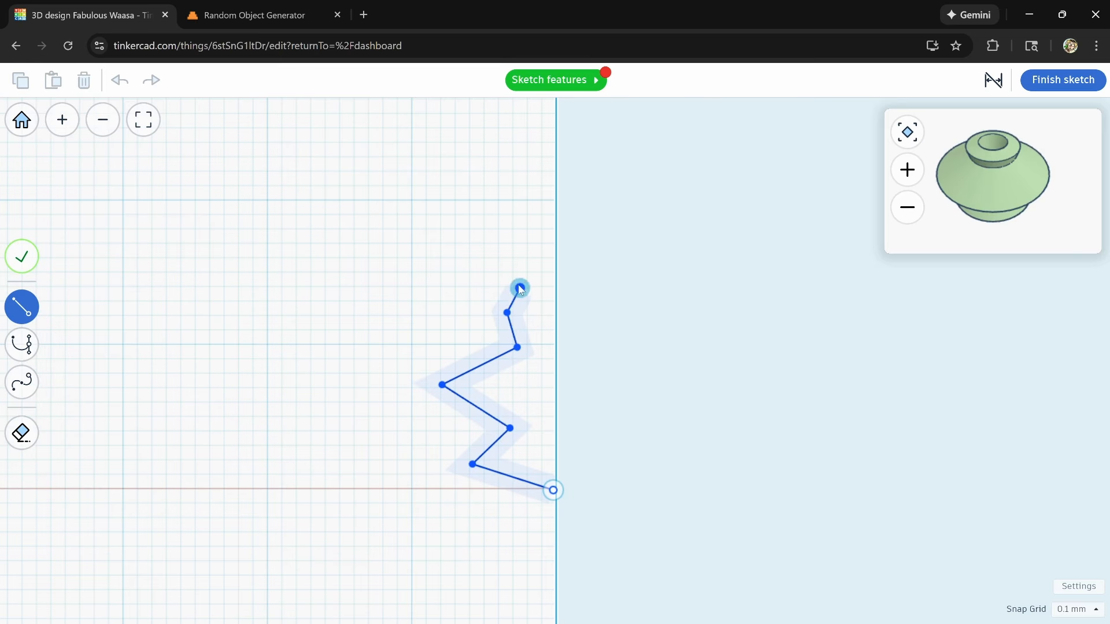
click(515, 282)
click(501, 258)
click(518, 224)
click(507, 210)
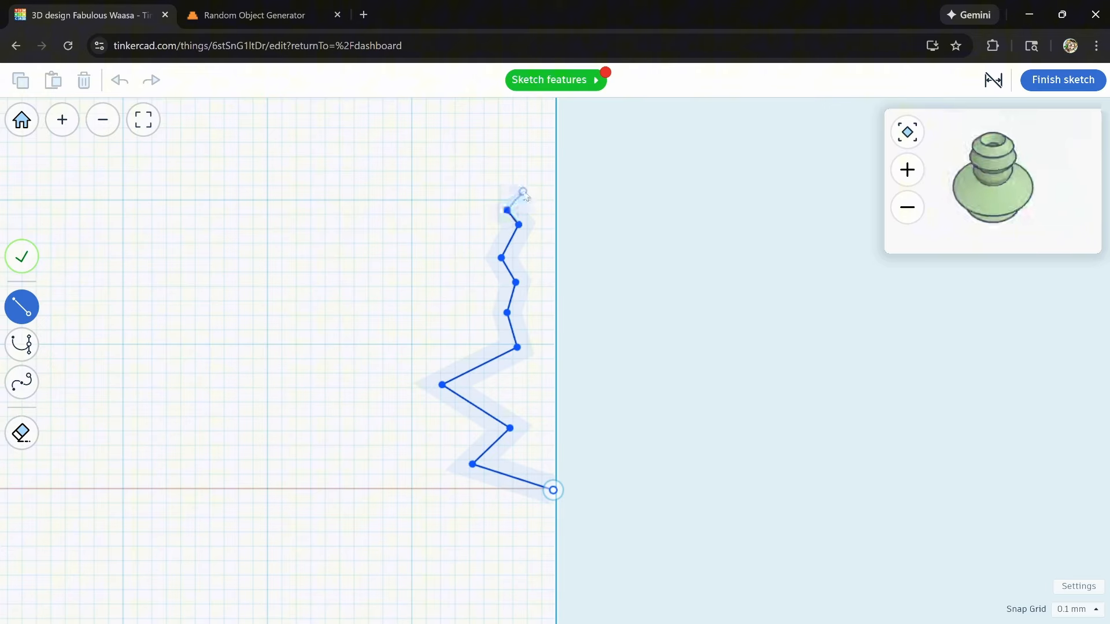
click(523, 188)
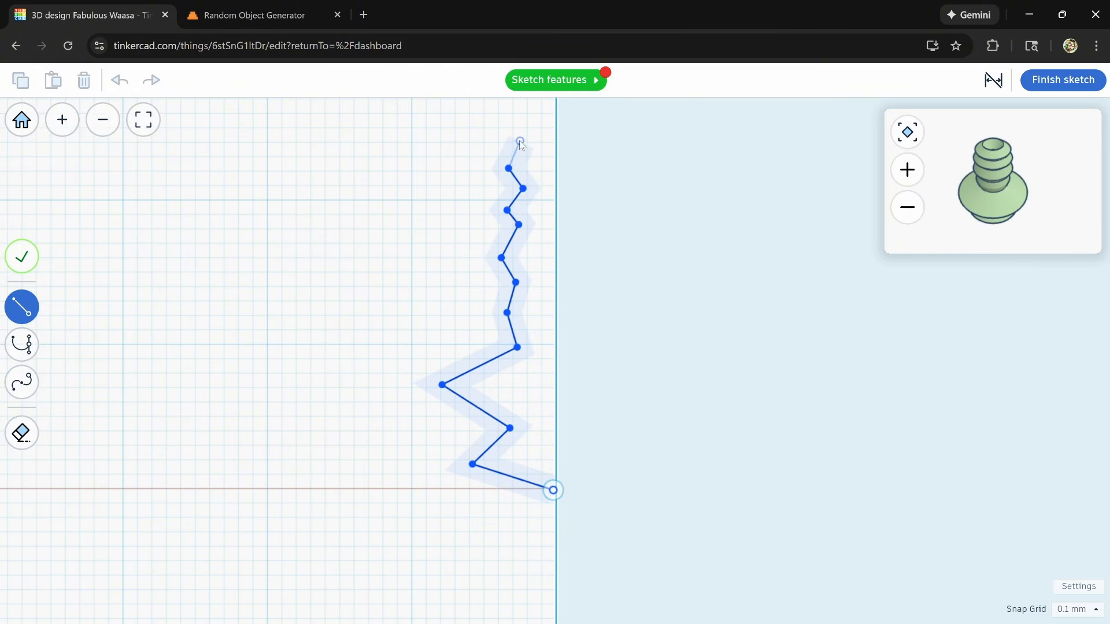
click(519, 138)
click(507, 167)
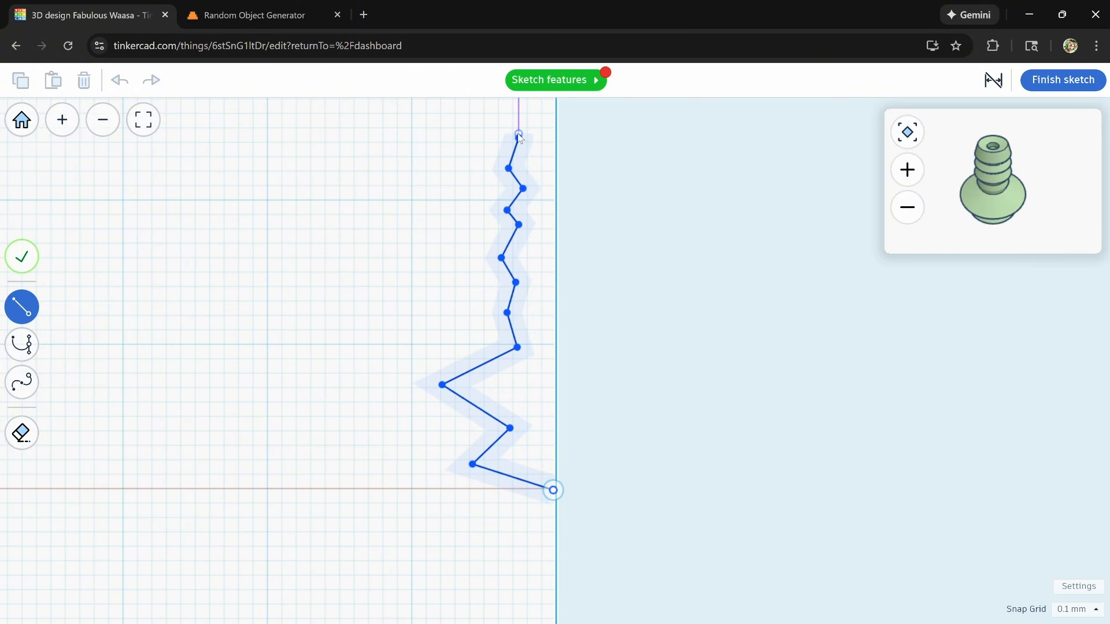
- Draw a wide, thin guard with an upturned outer tip above the grip and close the profile along the axis
middle_drag(519, 137, 488, 237)
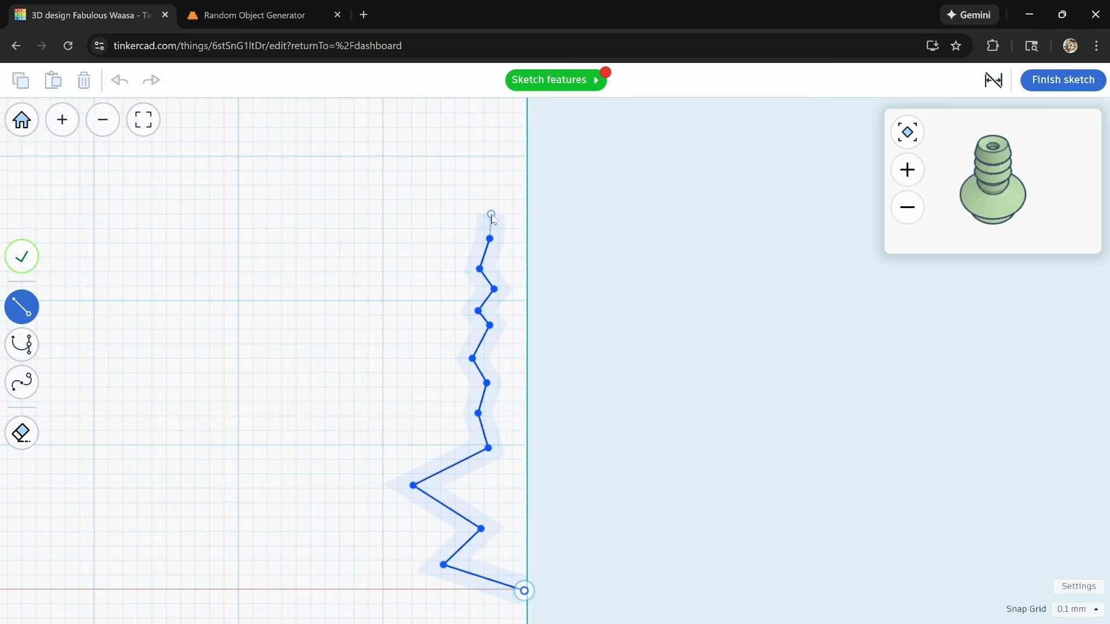
click(457, 206)
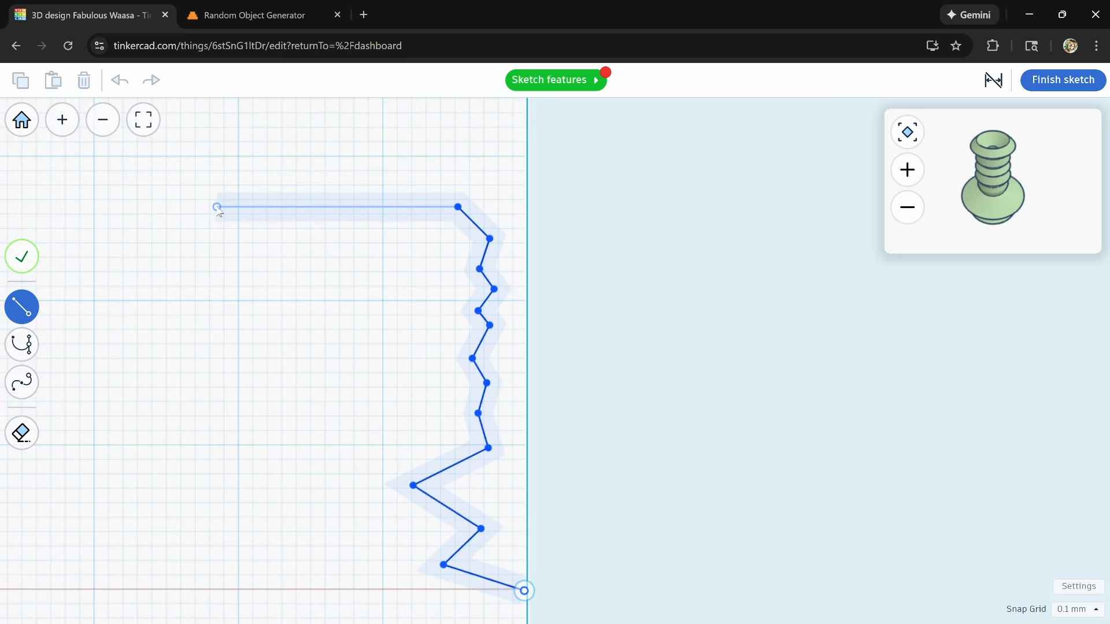
click(217, 205)
click(182, 121)
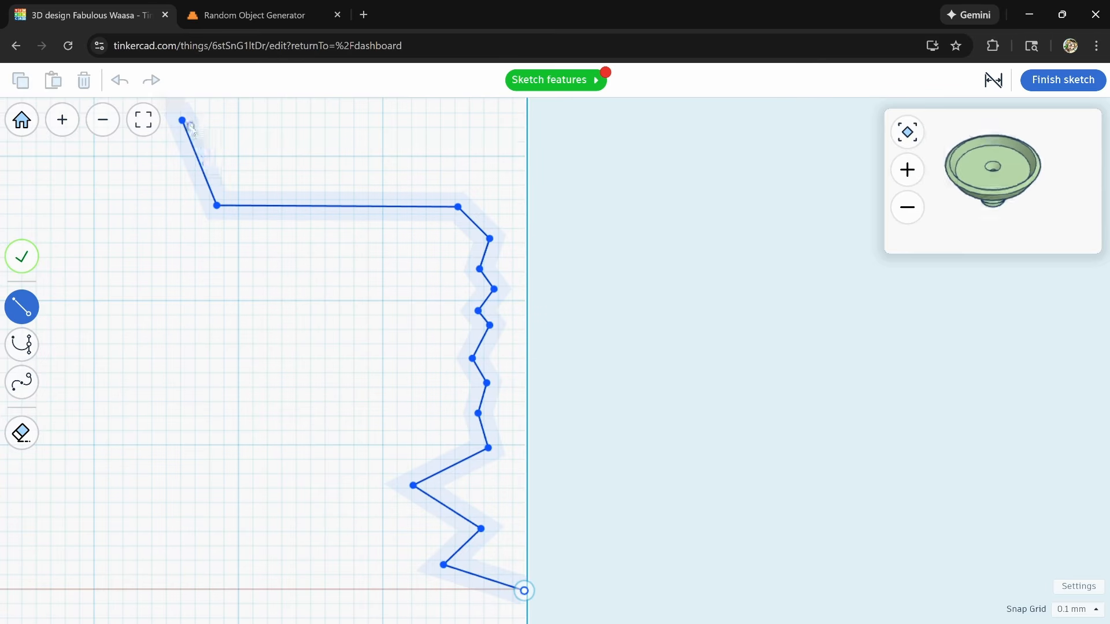
click(190, 124)
click(229, 182)
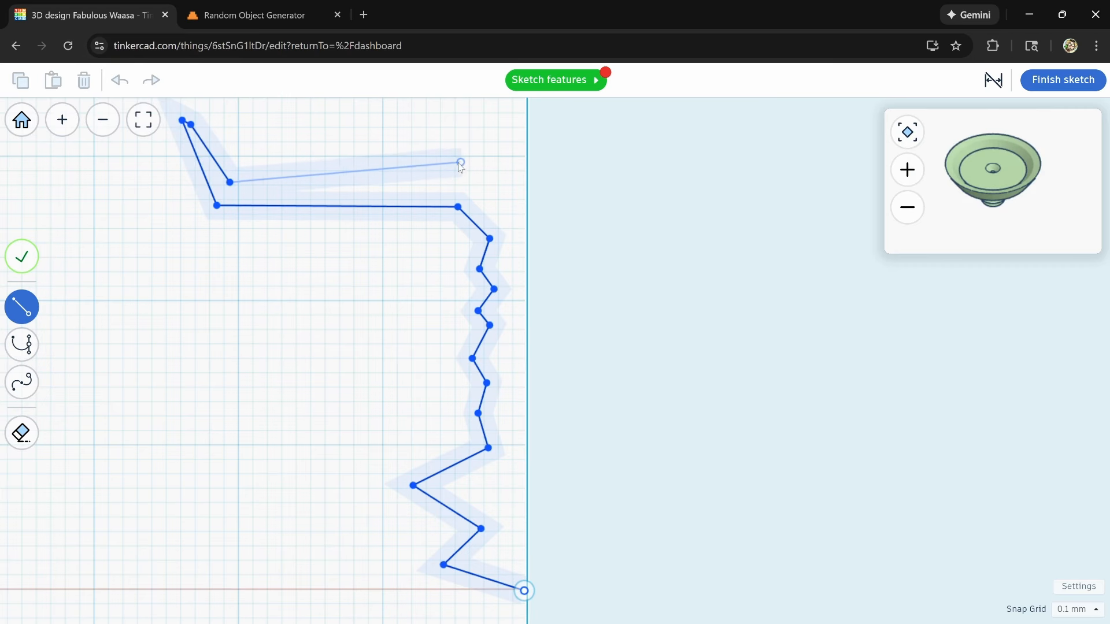
click(452, 162)
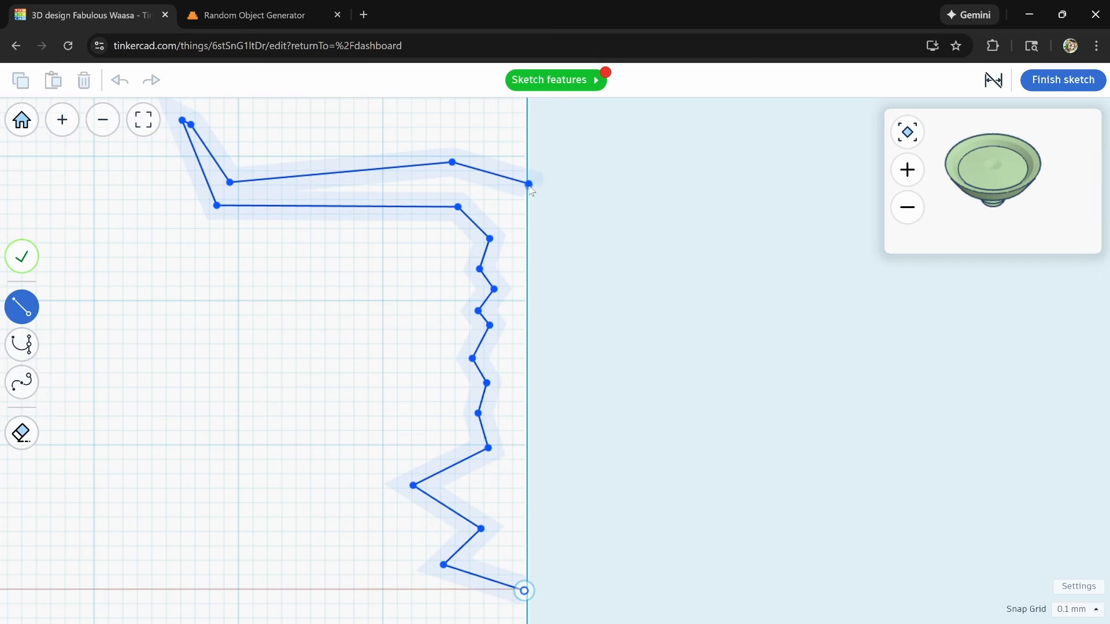
click(525, 590)
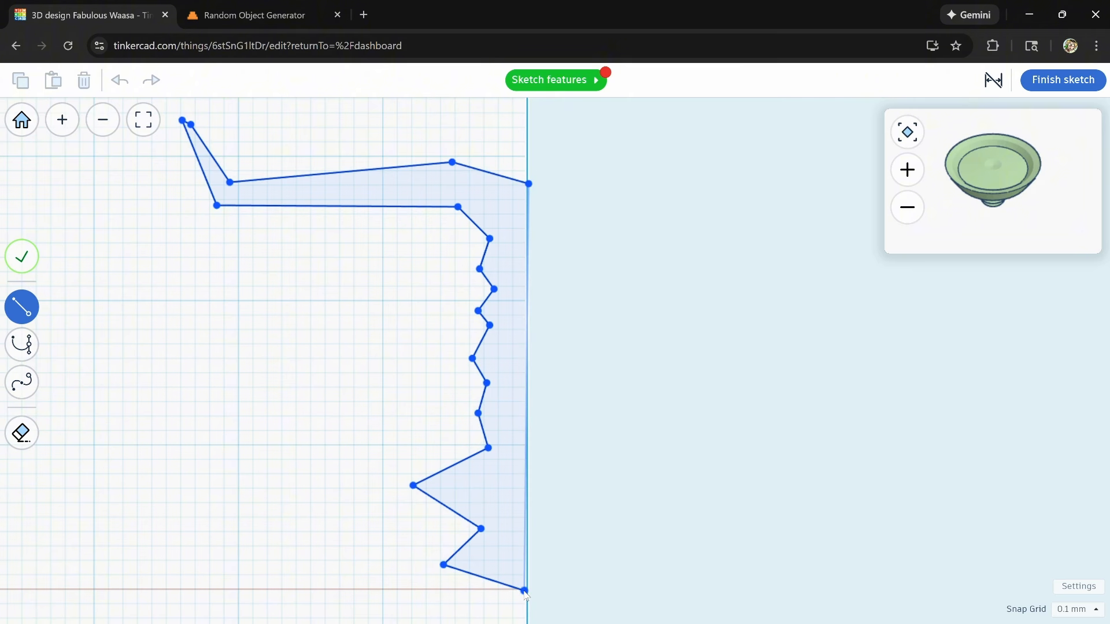
click(524, 590)
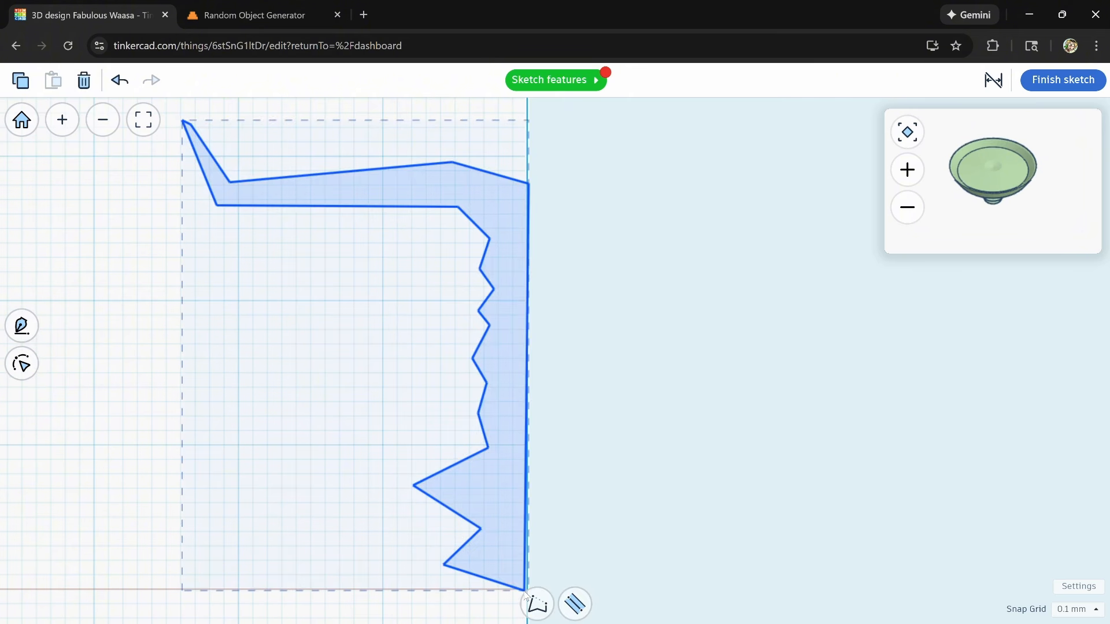
- Edit the profile's points and move the lowest point slightly past the revolve axis
click(32, 370)
middle_drag(529, 532, 520, 477)
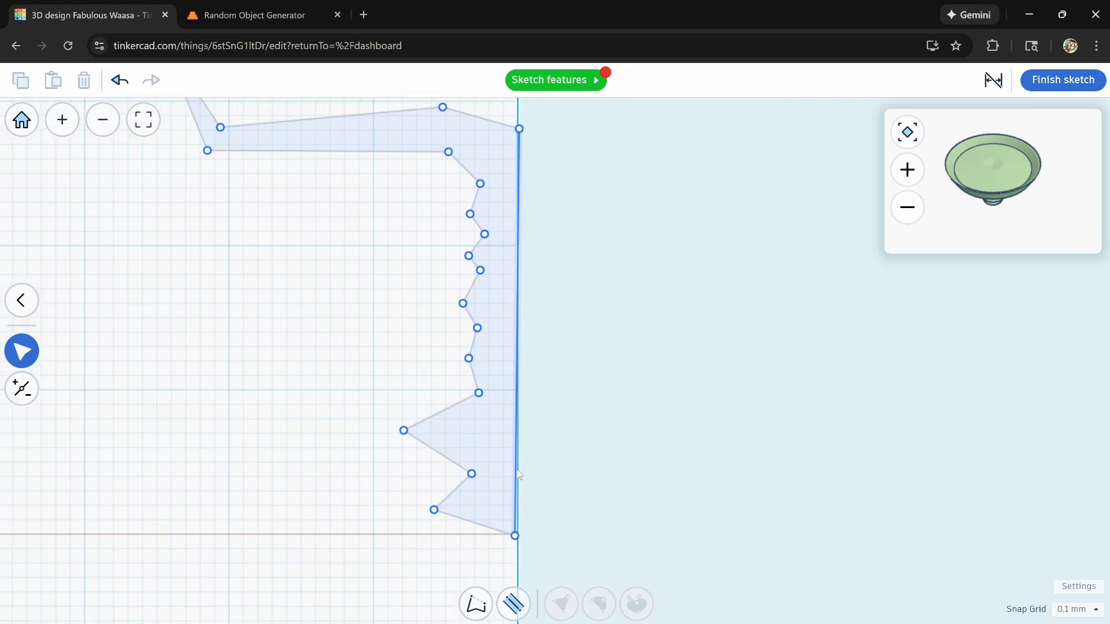
scroll(515, 539, up, 2)
click(513, 536)
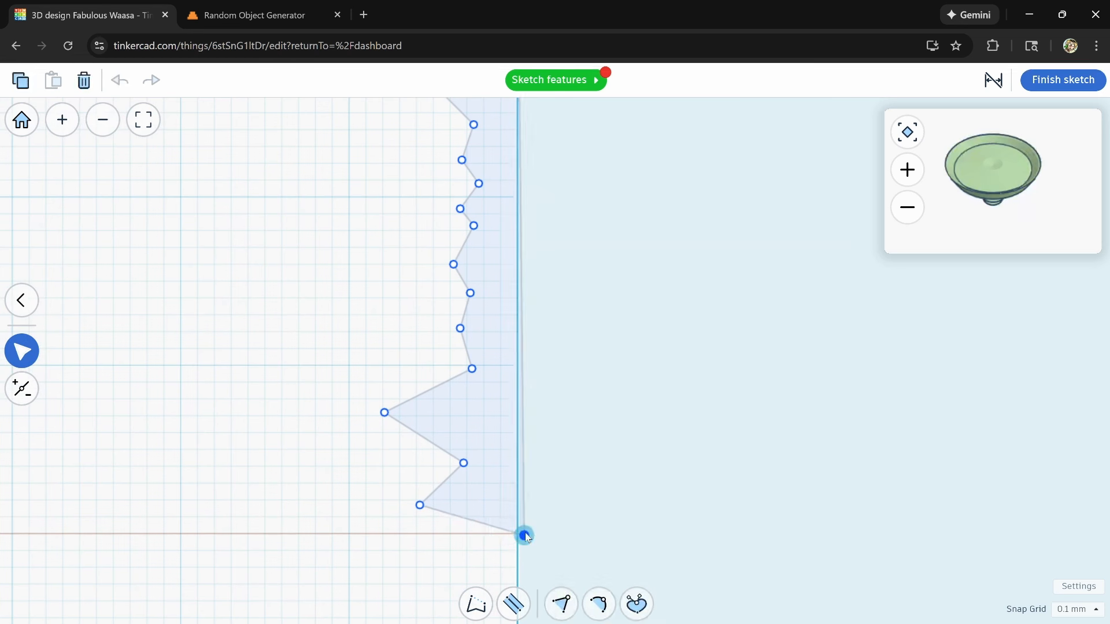
- Smooth the upper pommel point, the grip's outward points and the guard's two outer bend points into curves
scroll(465, 436, down, 3)
scroll(467, 441, down, 1)
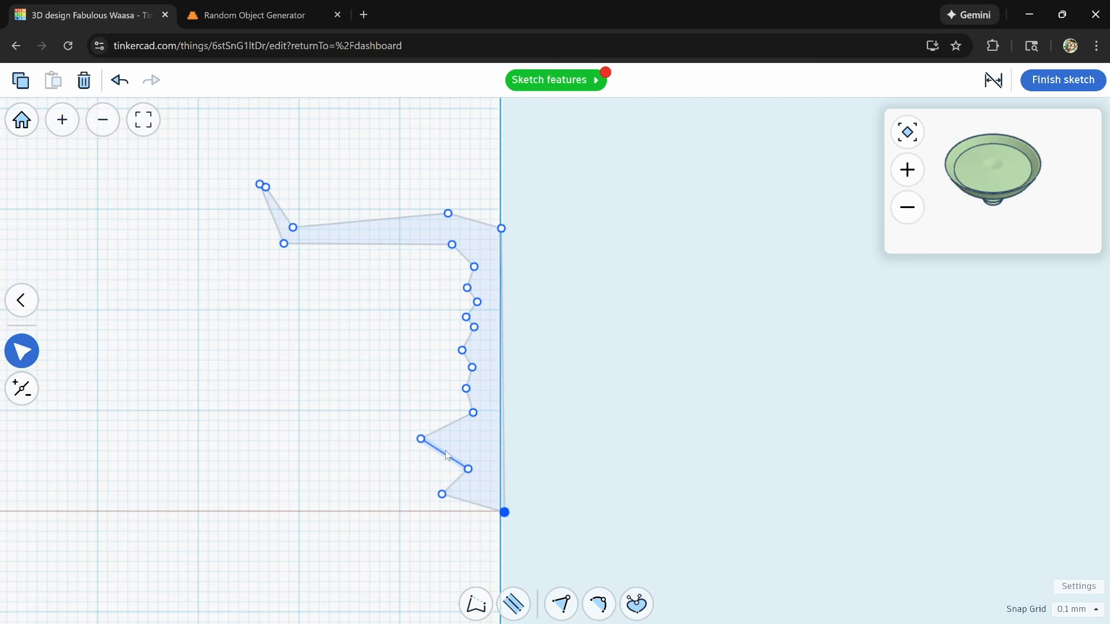
double_click(422, 440)
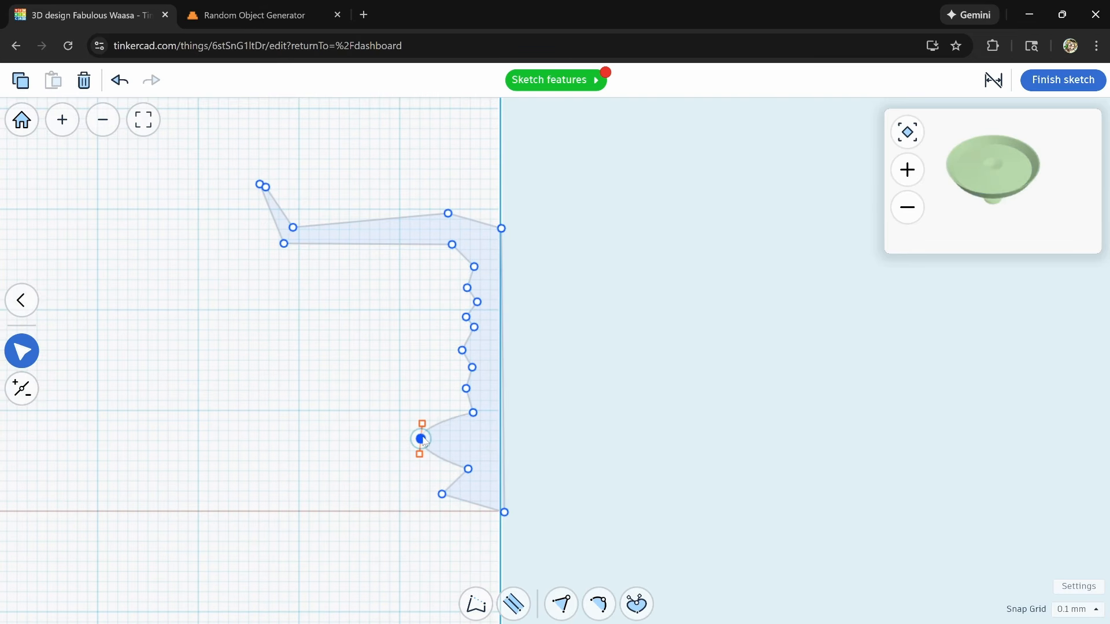
click(466, 389)
click(462, 350)
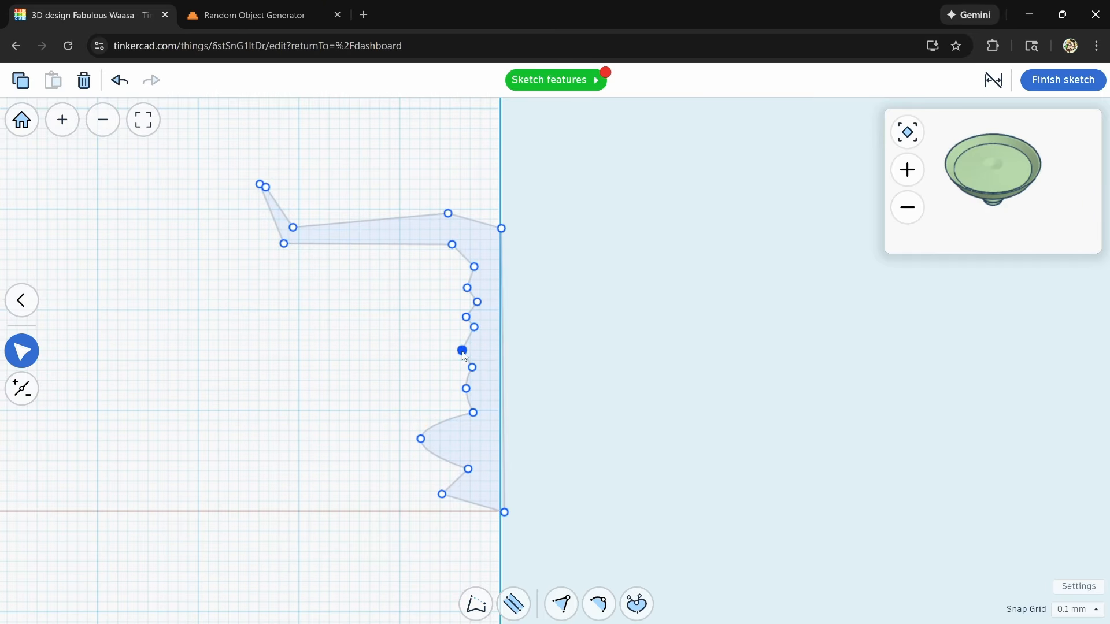
double_click(466, 318)
double_click(467, 288)
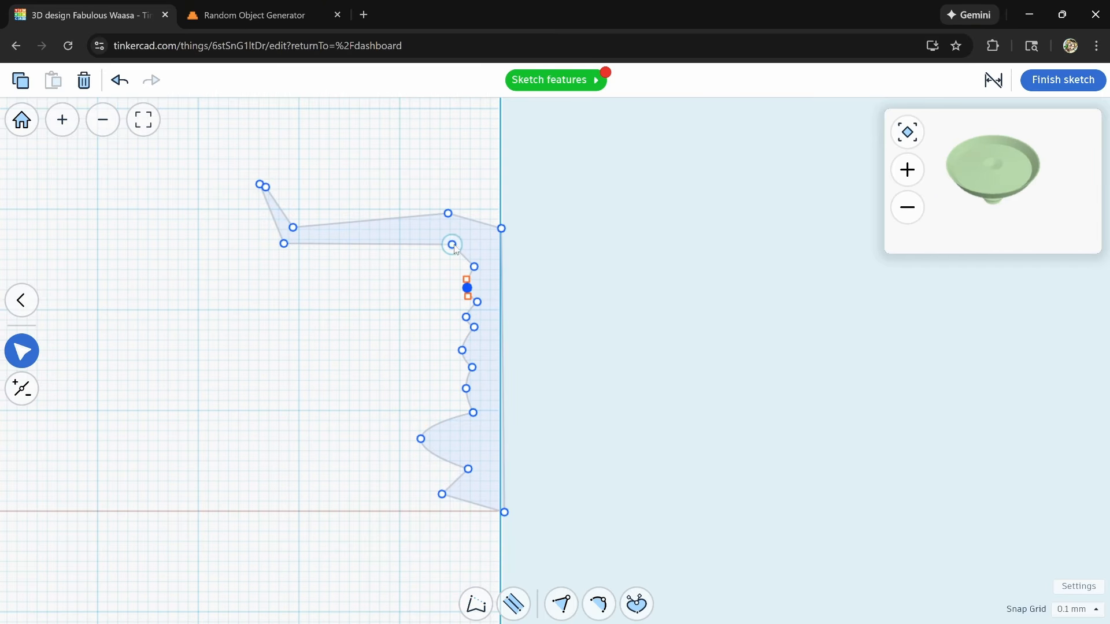
double_click(293, 227)
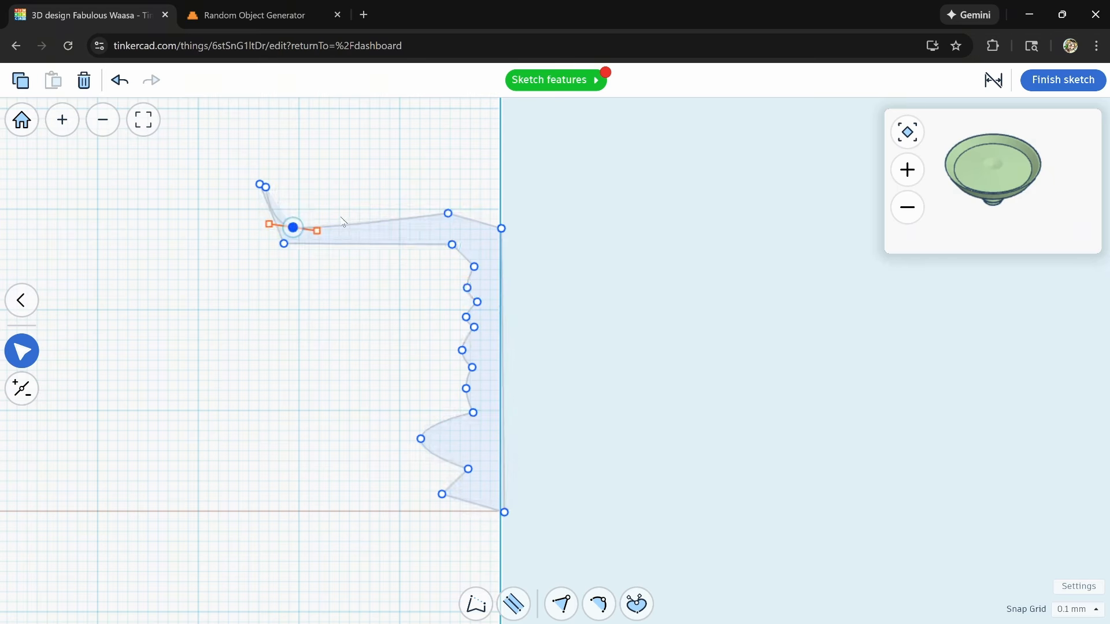
double_click(284, 243)
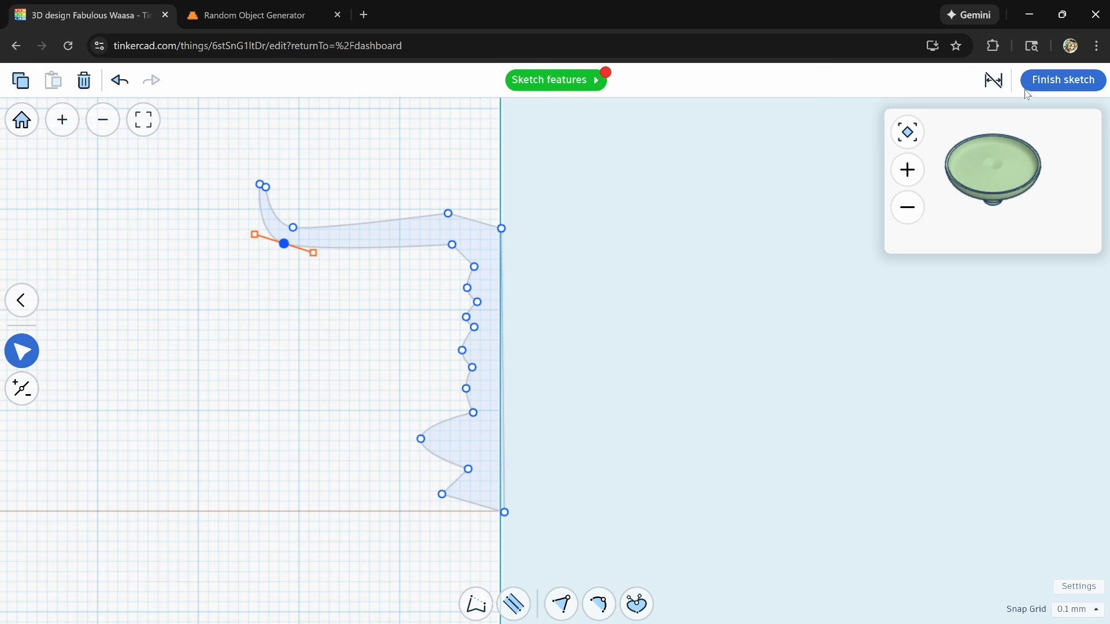
- Finish the sketch and stretch the revolved handle to a height of about 48.4 mm
click(1058, 81)
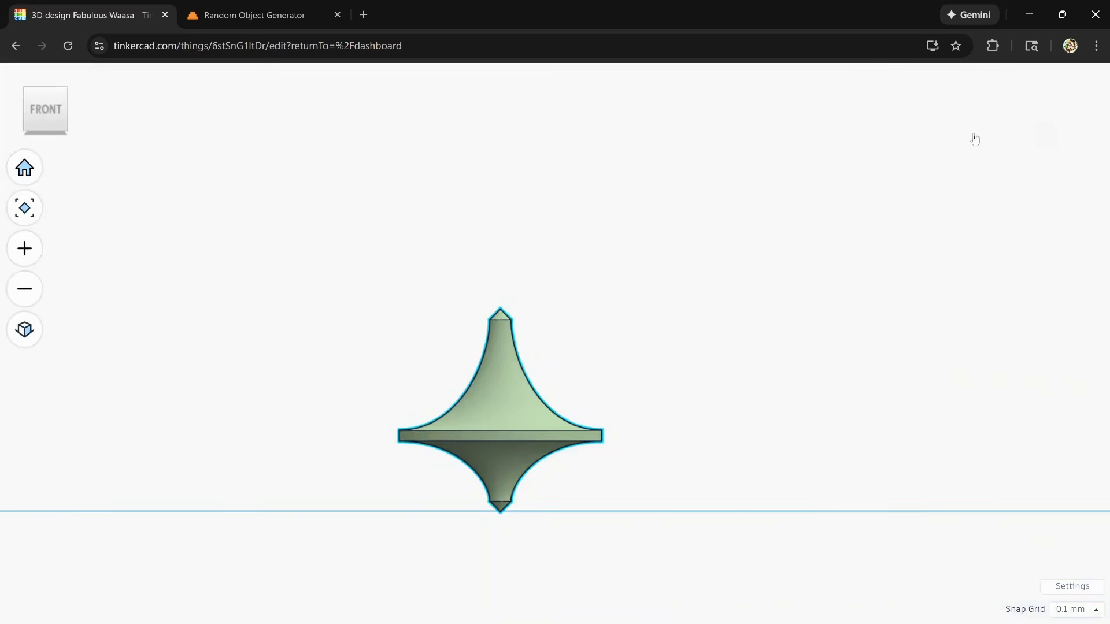
right_drag(678, 426, 428, 381)
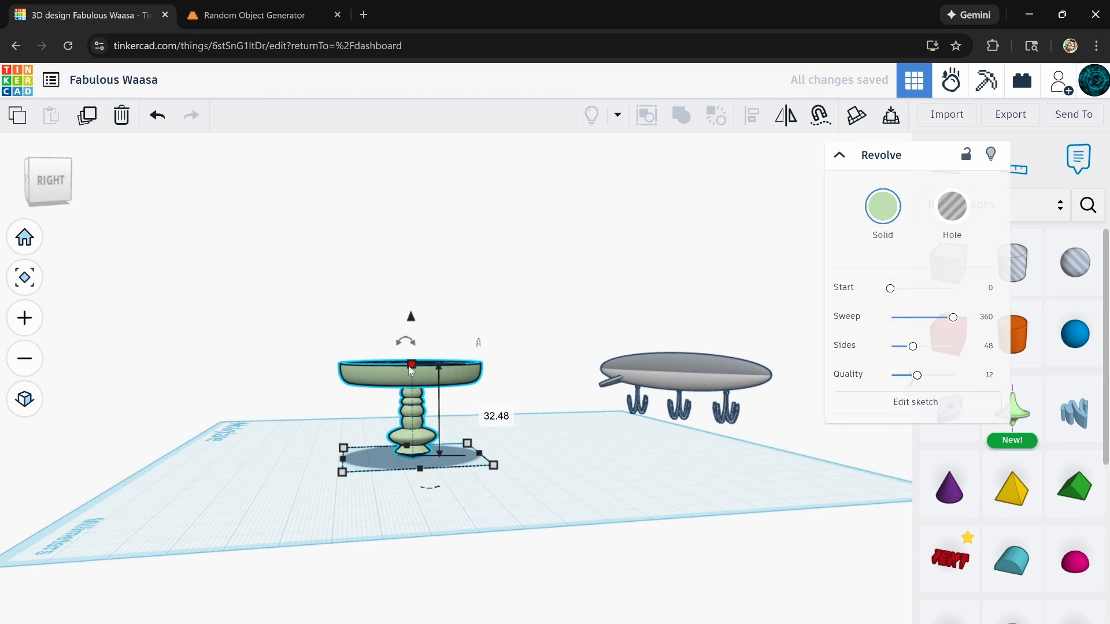
drag(411, 377, 410, 318)
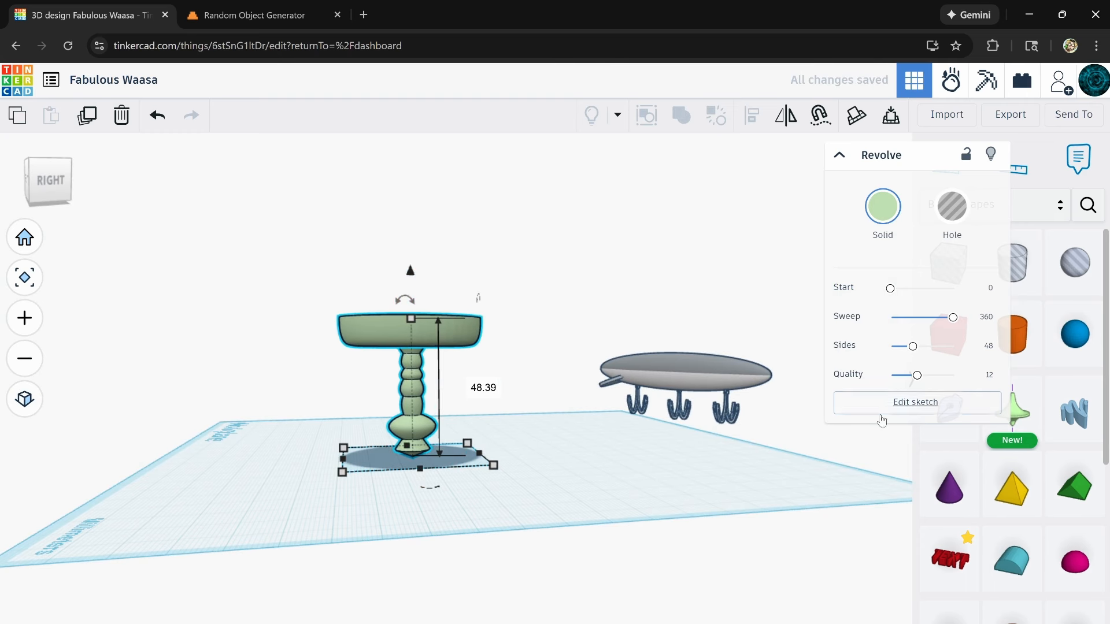
- Reopen the sketch, pull the guard's inner bend and outer tip points toward the axis, and delete the leftover tip point
click(923, 404)
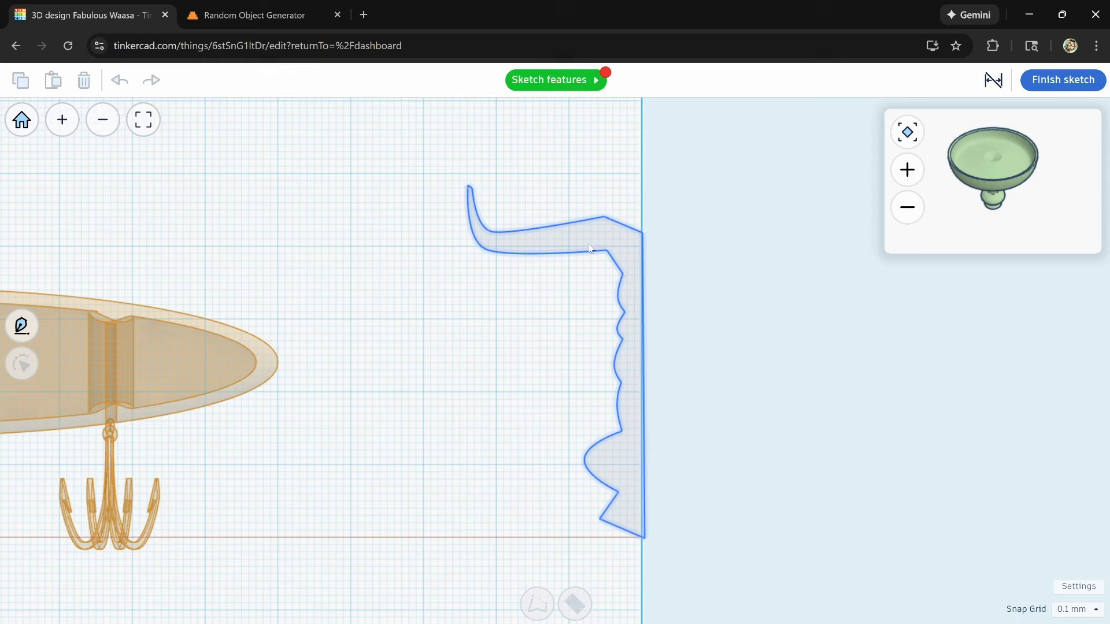
click(592, 249)
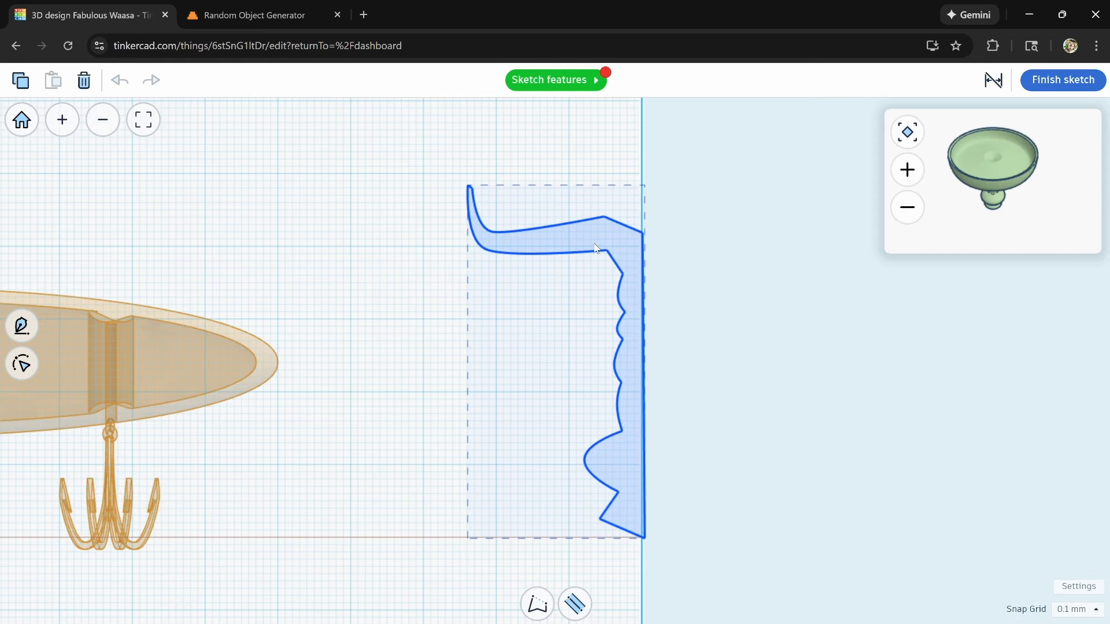
double_click(514, 237)
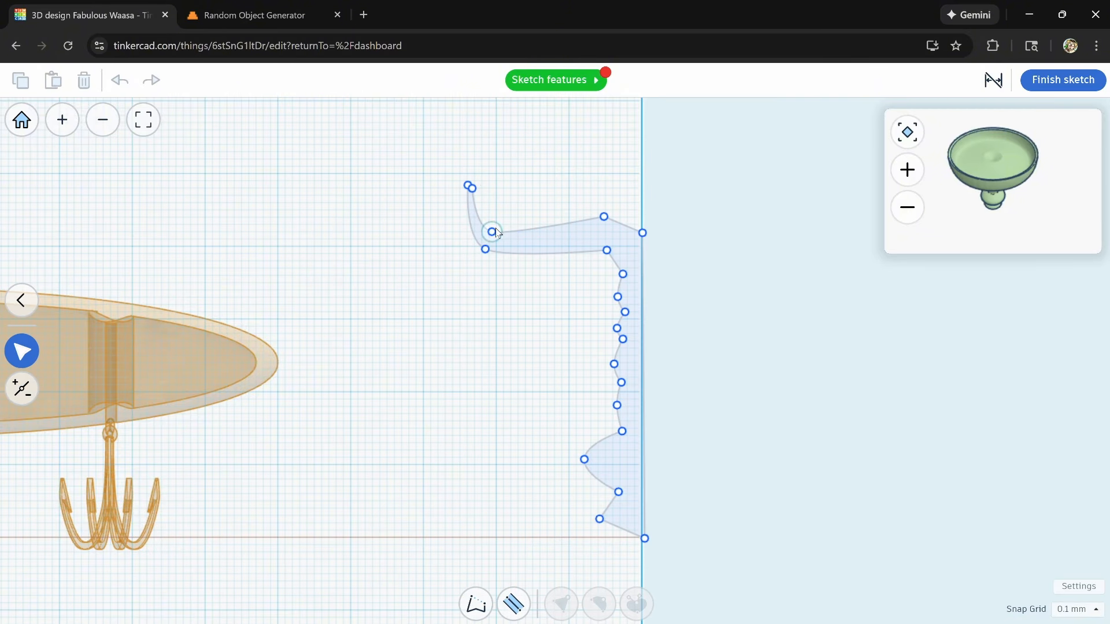
drag(492, 232, 555, 218)
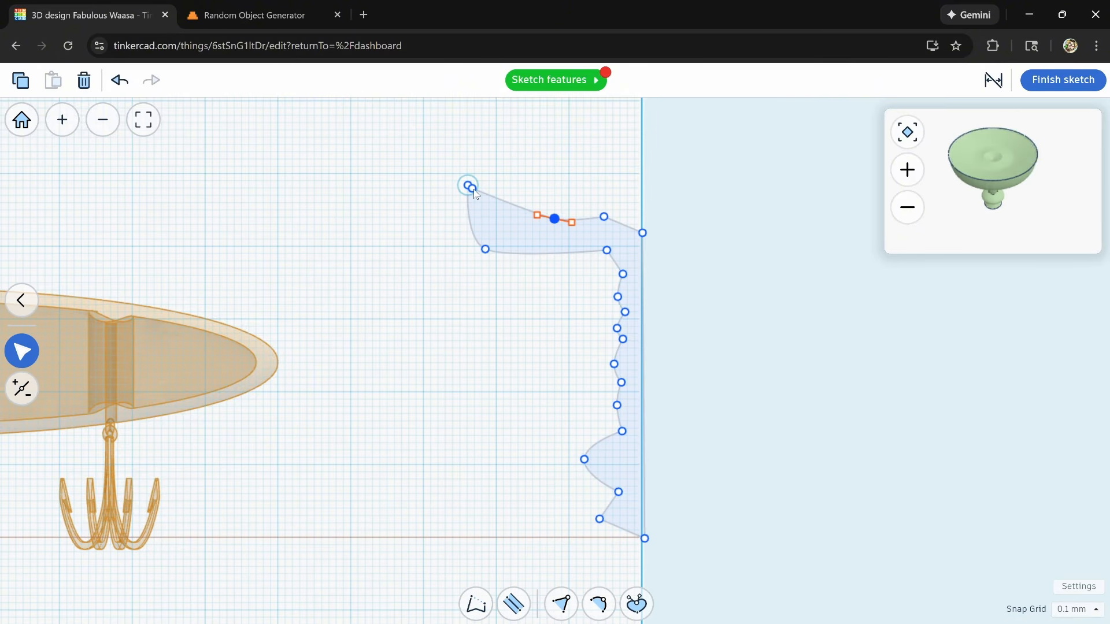
drag(470, 187, 530, 215)
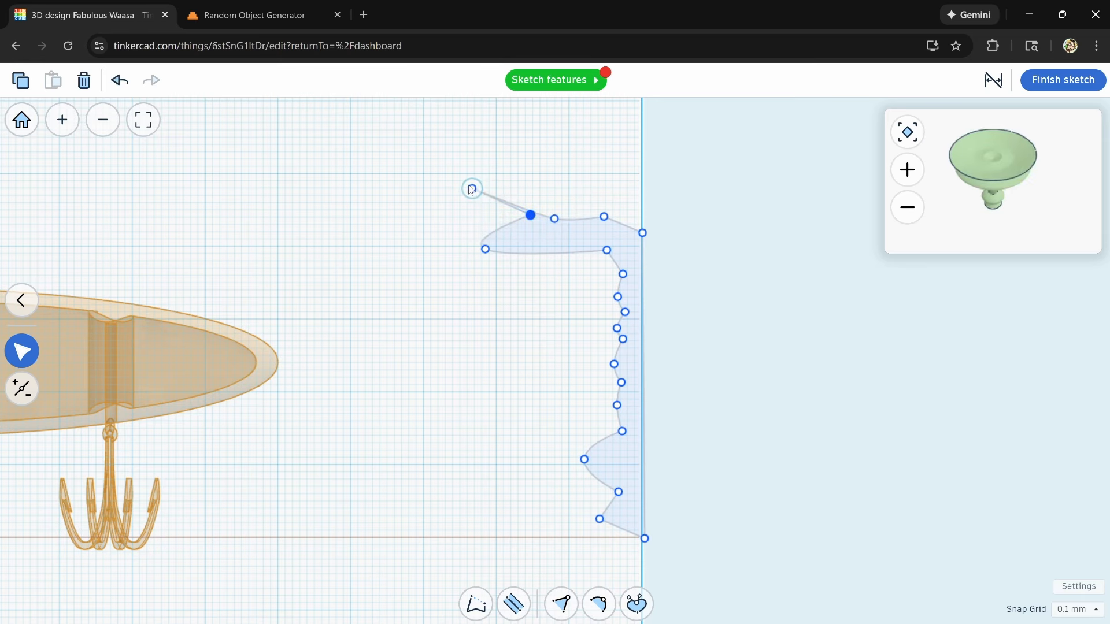
click(22, 388)
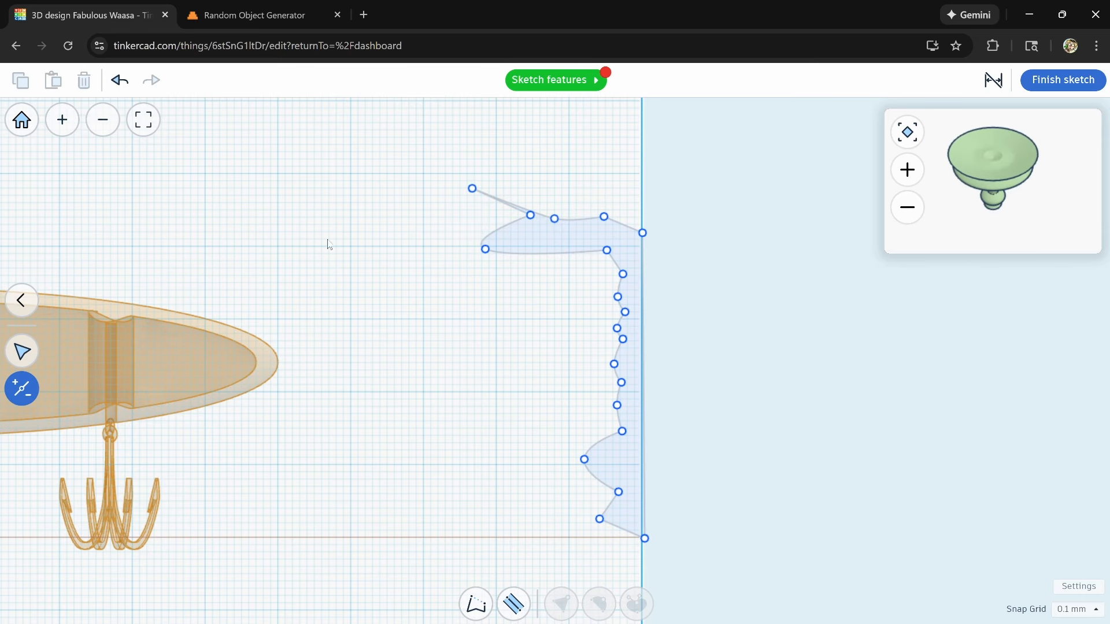
click(472, 189)
click(490, 247)
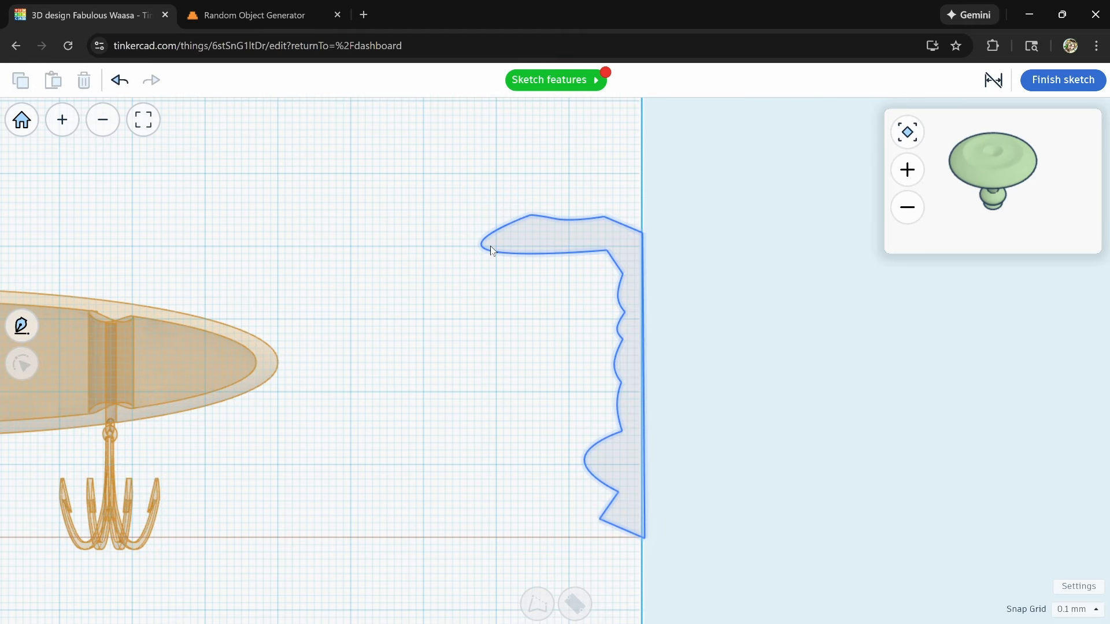
- Reshape the guard into a narrower arched flare, lower and narrow the pommel's bulge, and finish the sketch
drag(1018, 212, 1013, 186)
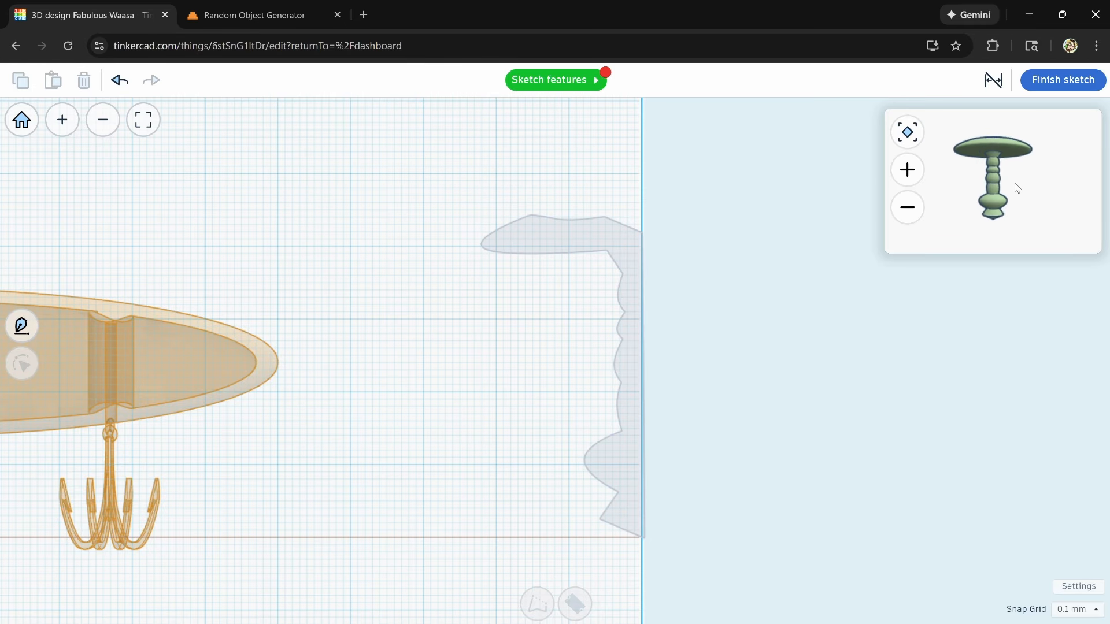
click(602, 252)
double_click(538, 243)
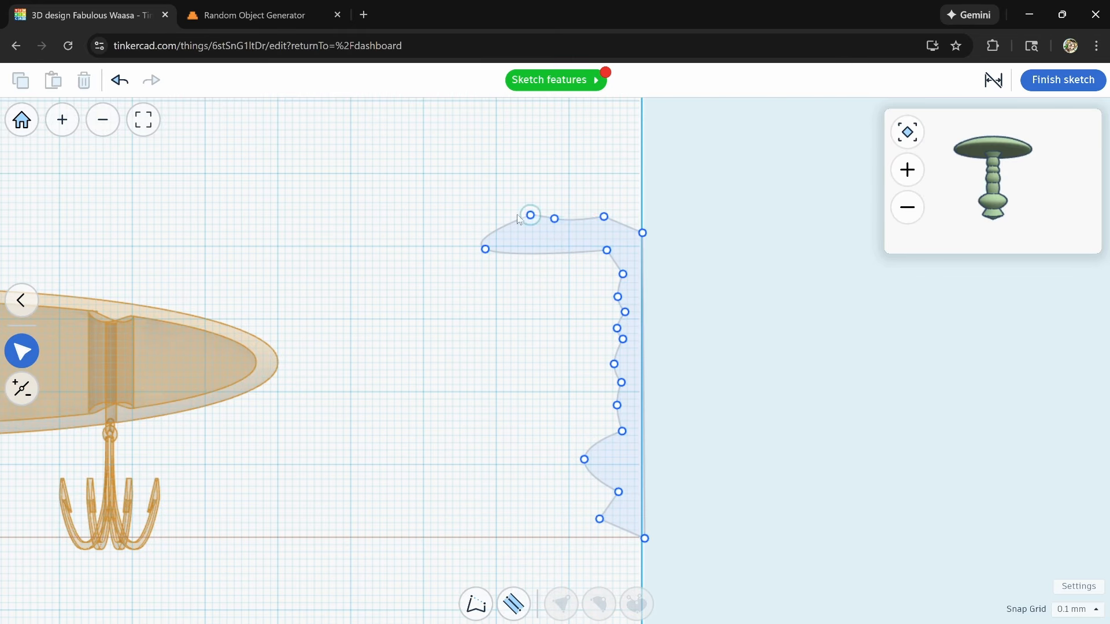
drag(554, 218, 569, 195)
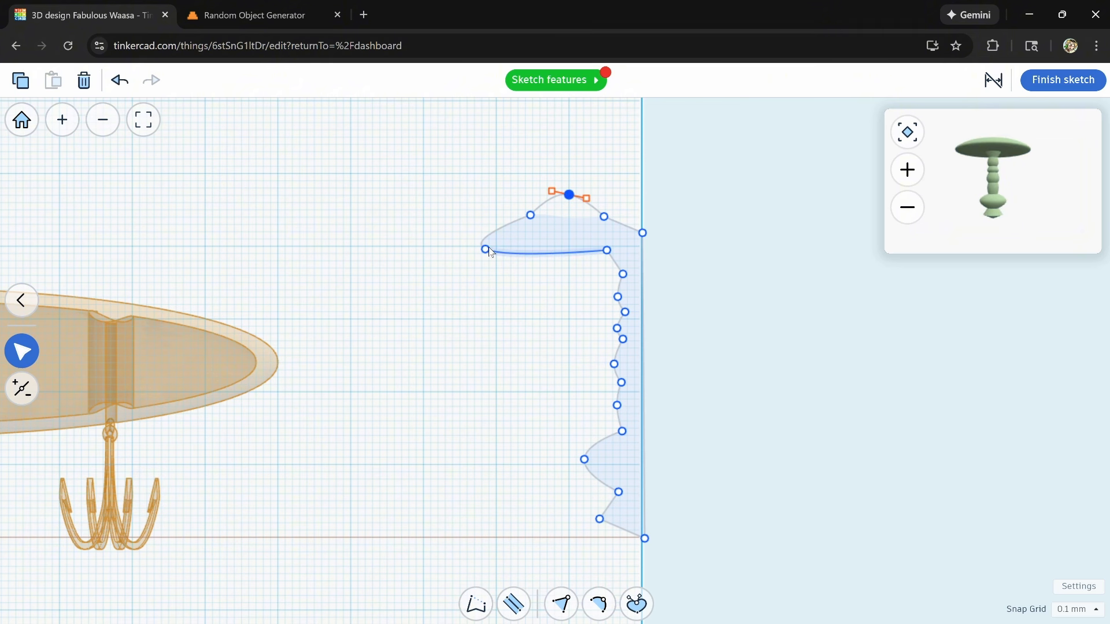
drag(487, 250, 615, 232)
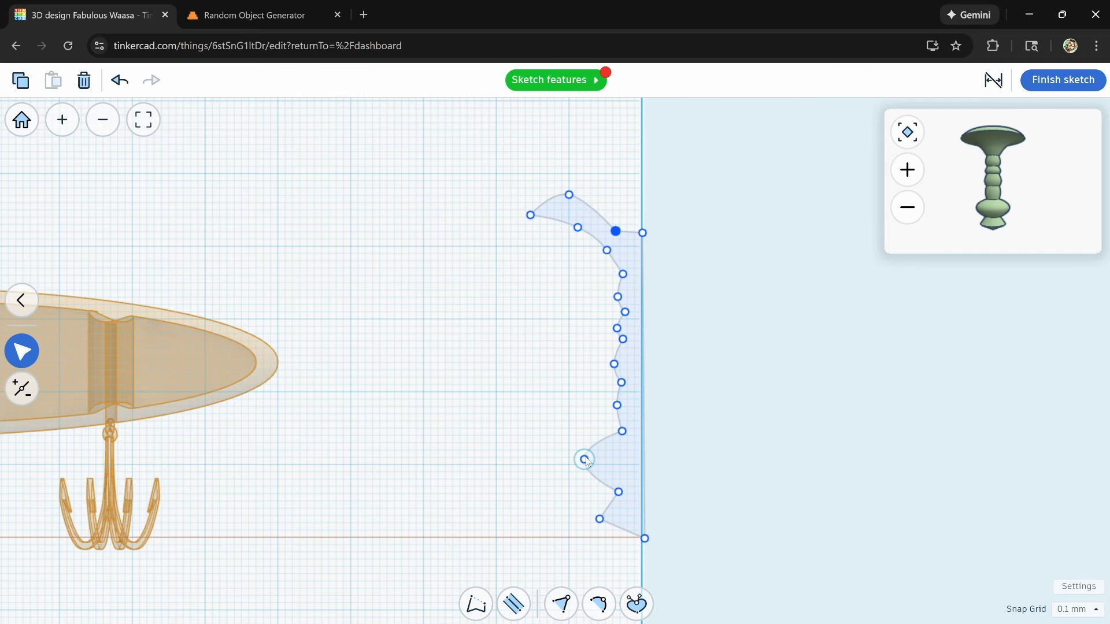
drag(585, 460, 598, 485)
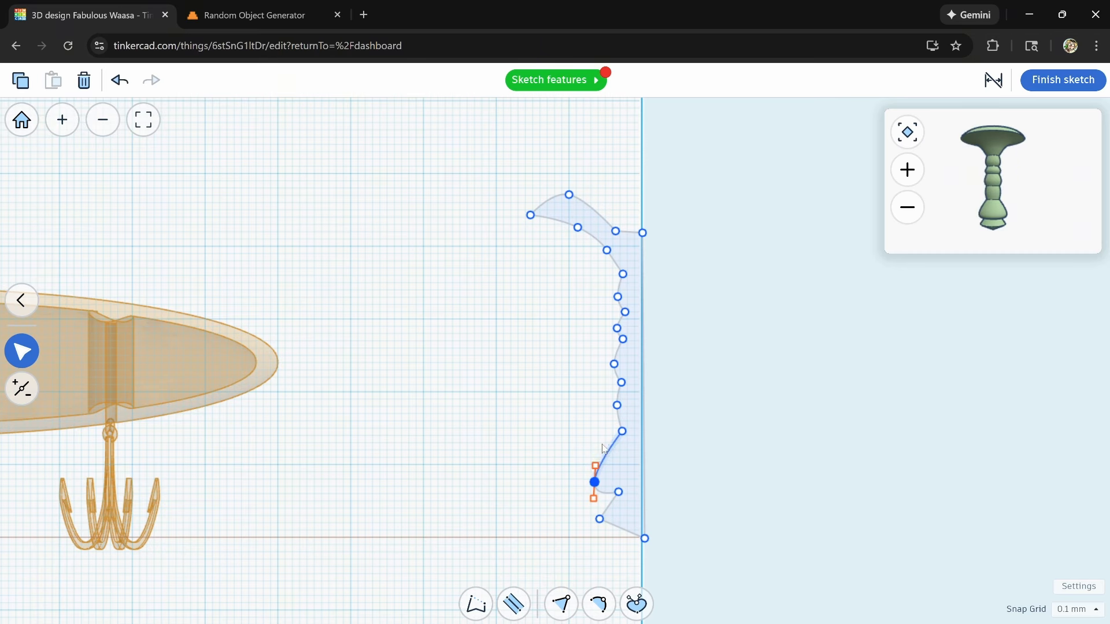
click(1058, 80)
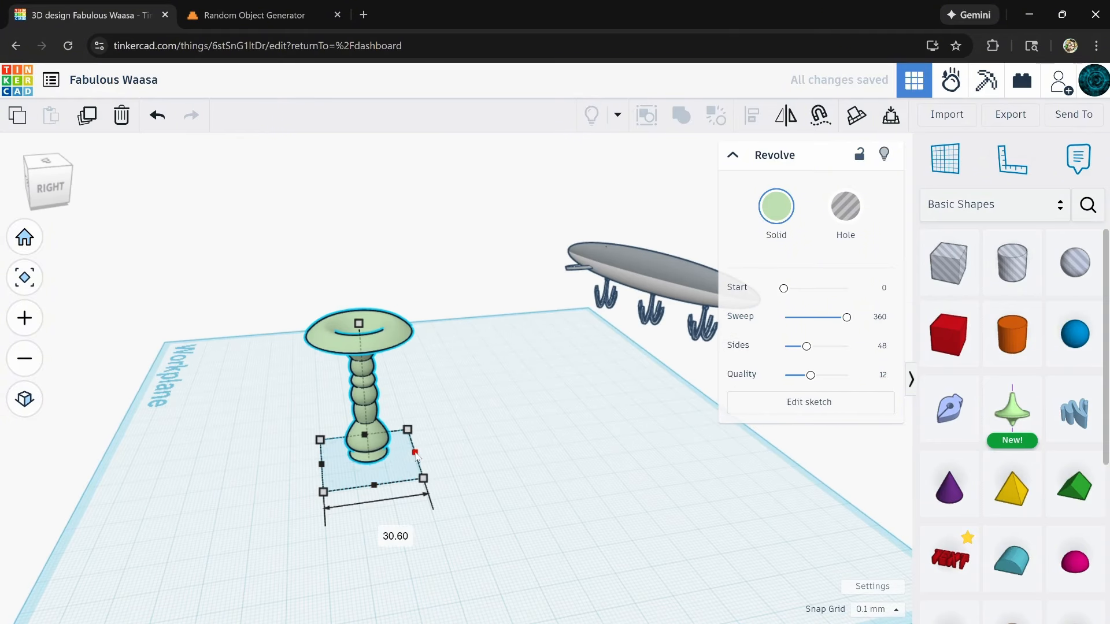
- Flatten the revolved handle's footprint to a width of about 16.6 mm and scale the whole handle up proportionally
drag(415, 454, 373, 457)
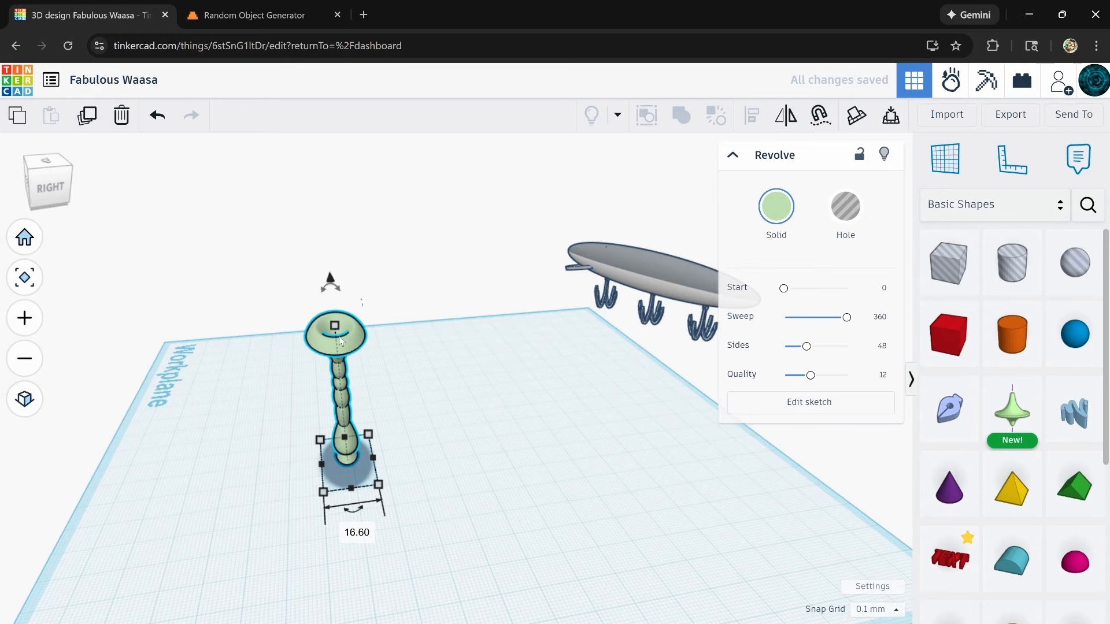
shift+drag(335, 326, 324, 227)
right_drag(299, 356, 648, 324)
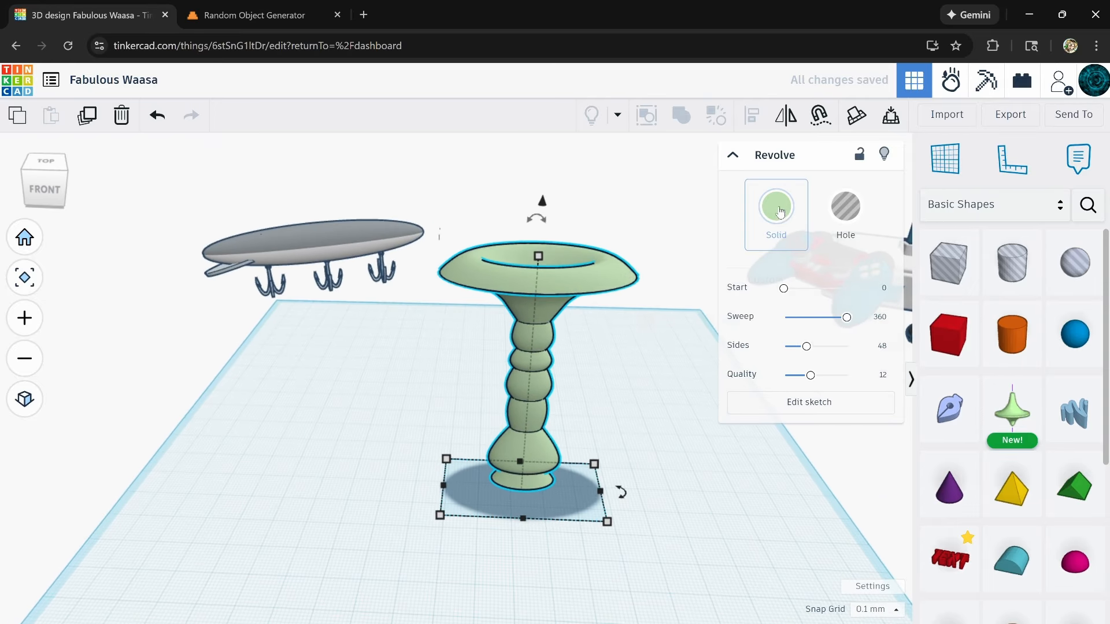
- Color the handle light gray and move it about 81 mm toward the workplane's left side to free space
click(776, 207)
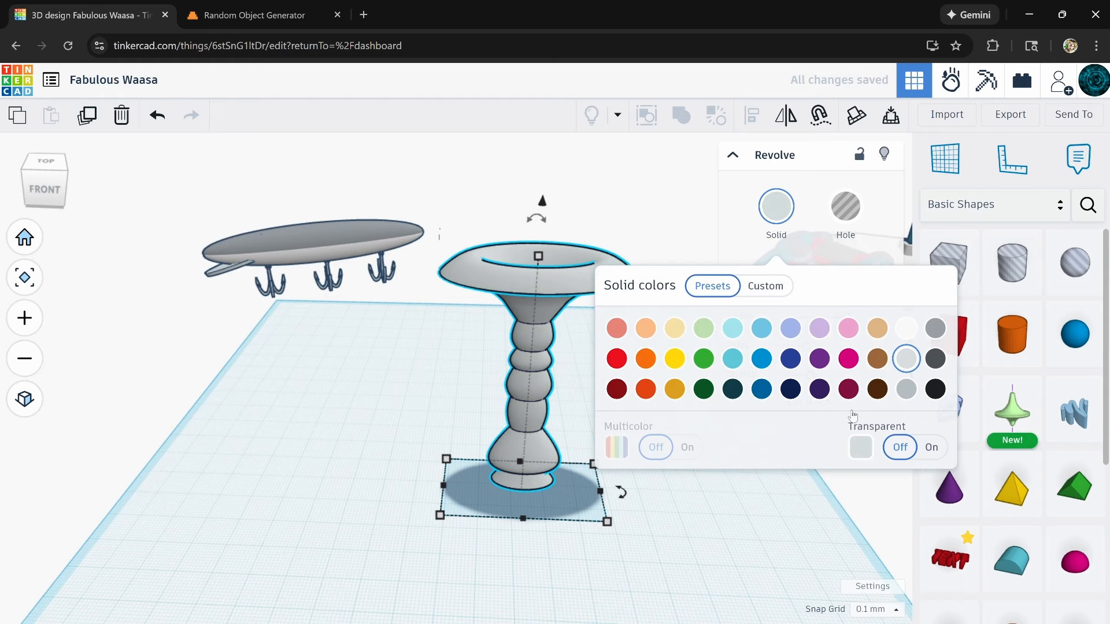
right_drag(847, 463, 451, 476)
drag(388, 464, 397, 462)
right_drag(271, 483, 518, 406)
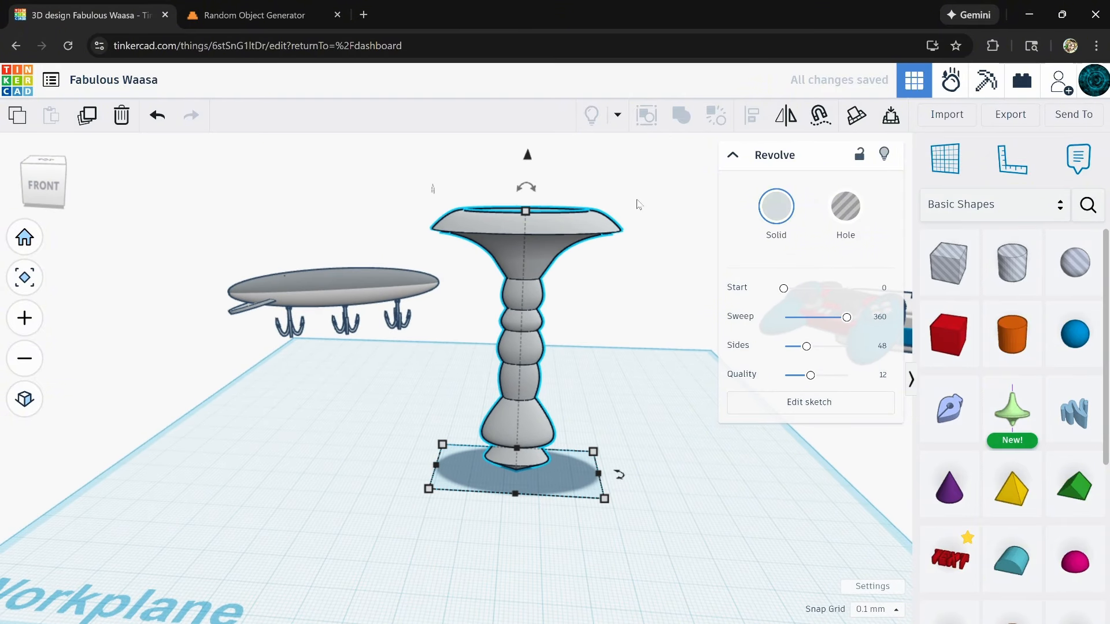
drag(514, 419, 249, 419)
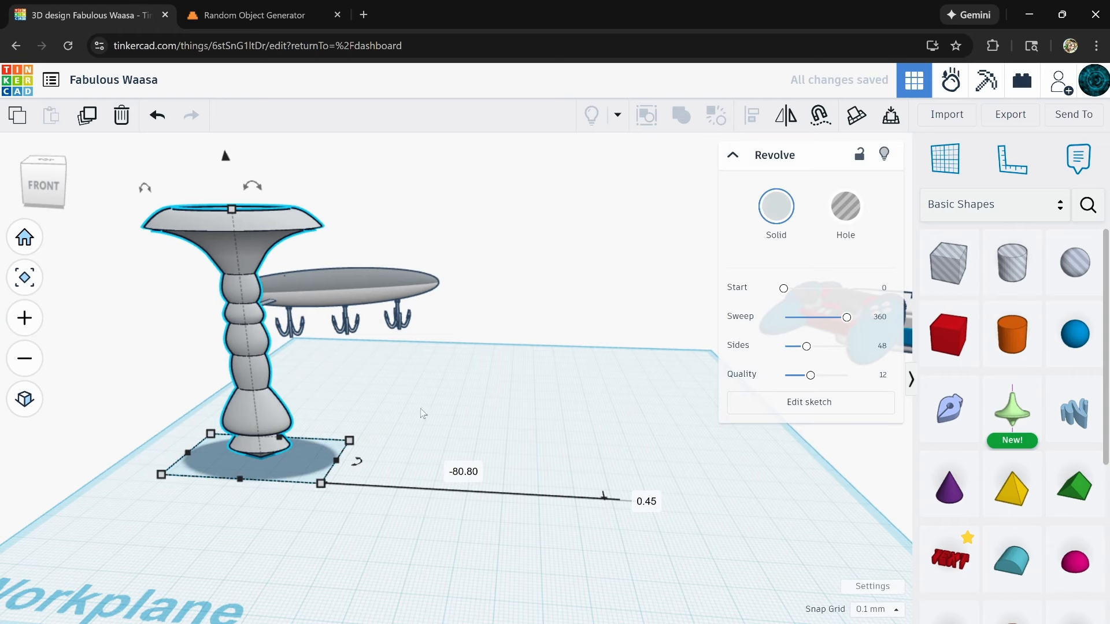
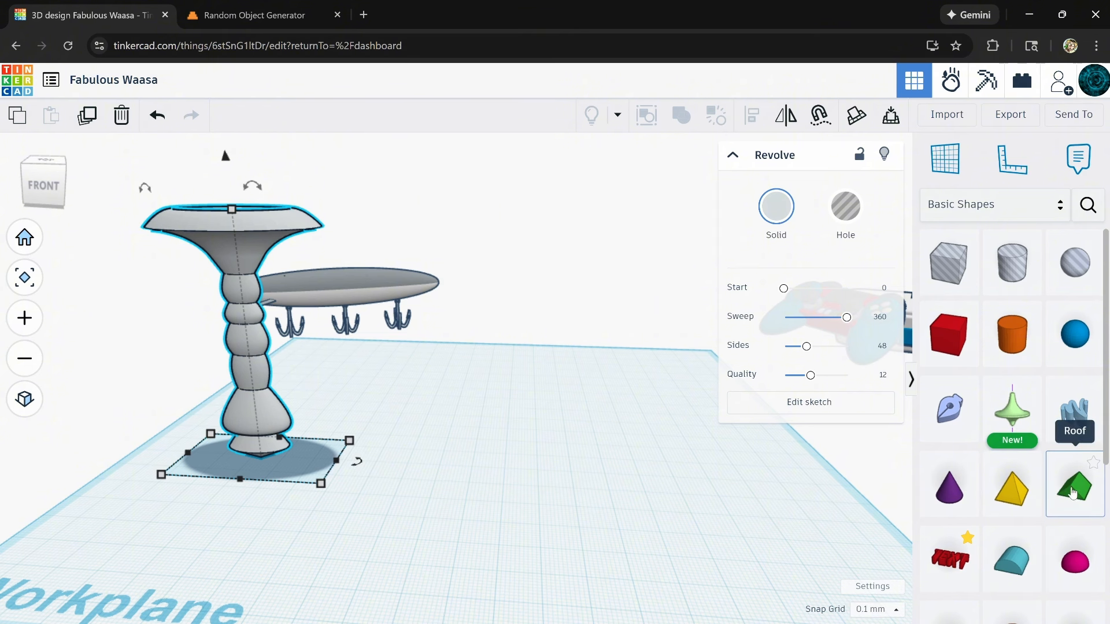
- Add a roof shape for the blade, widen it, flatten it to about 1.7 mm high and stretch it to about 175.6 mm long
drag(1072, 493, 529, 429)
drag(533, 470, 536, 607)
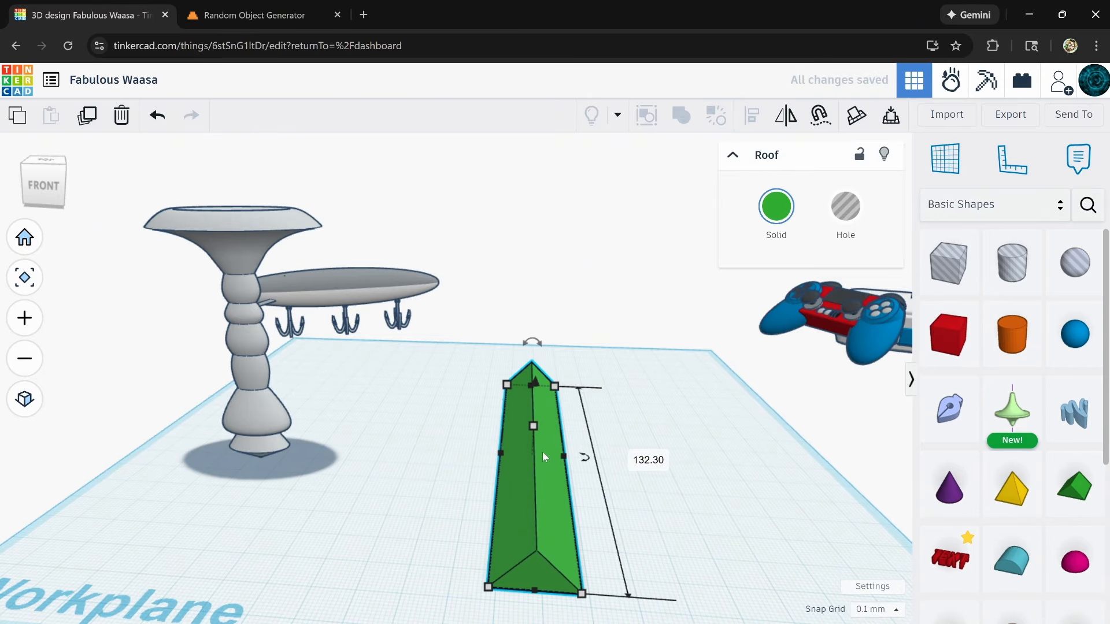
drag(568, 458, 627, 460)
drag(570, 429, 568, 451)
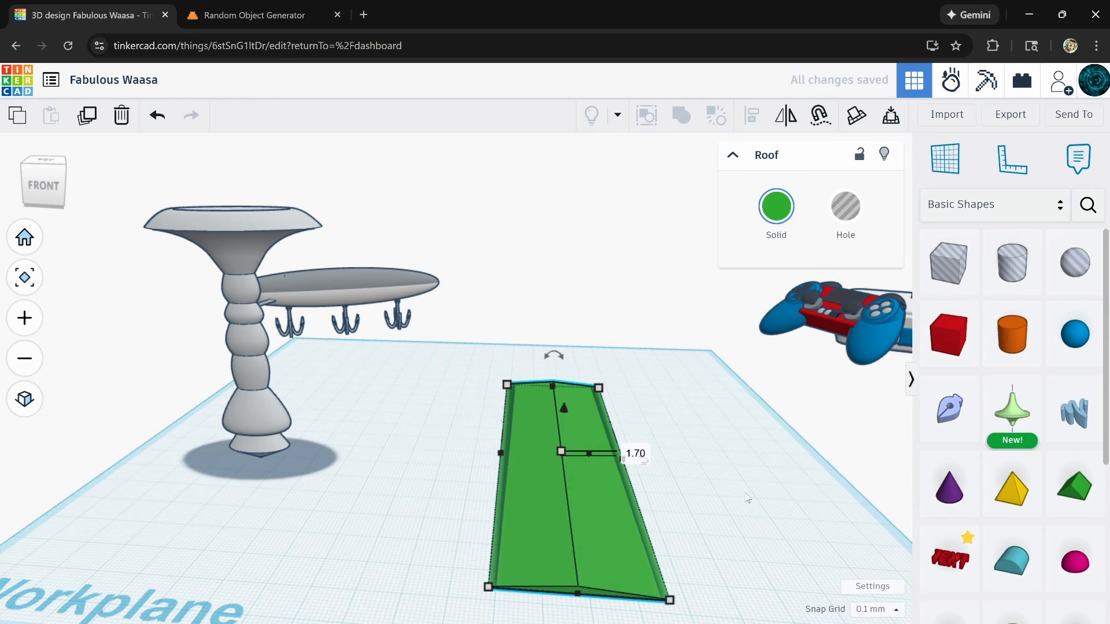
right_drag(746, 494, 603, 419)
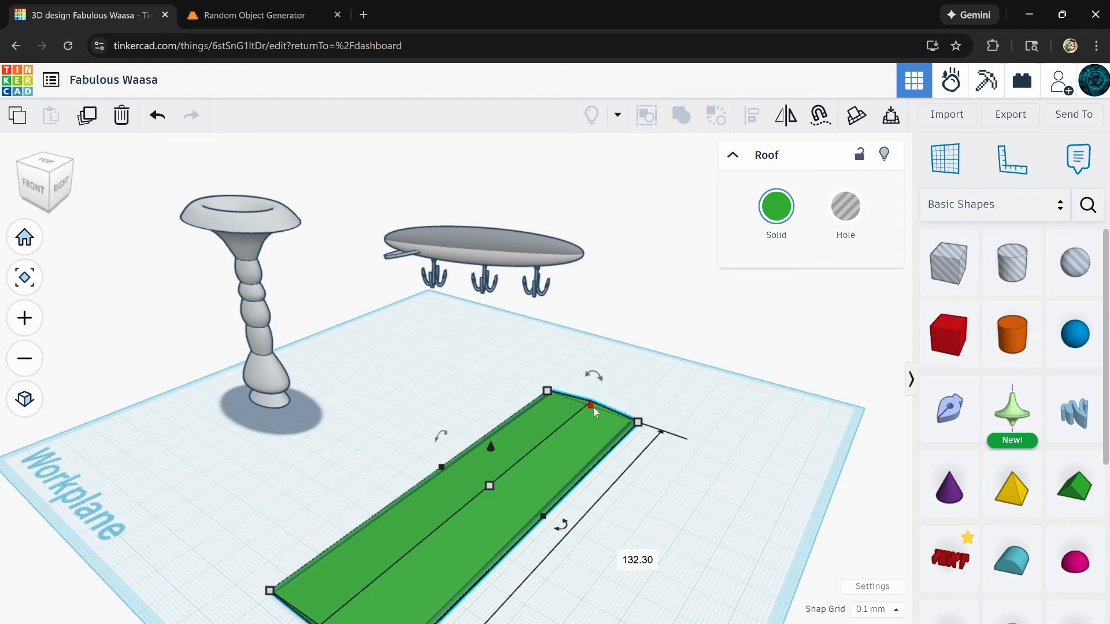
drag(594, 407, 638, 367)
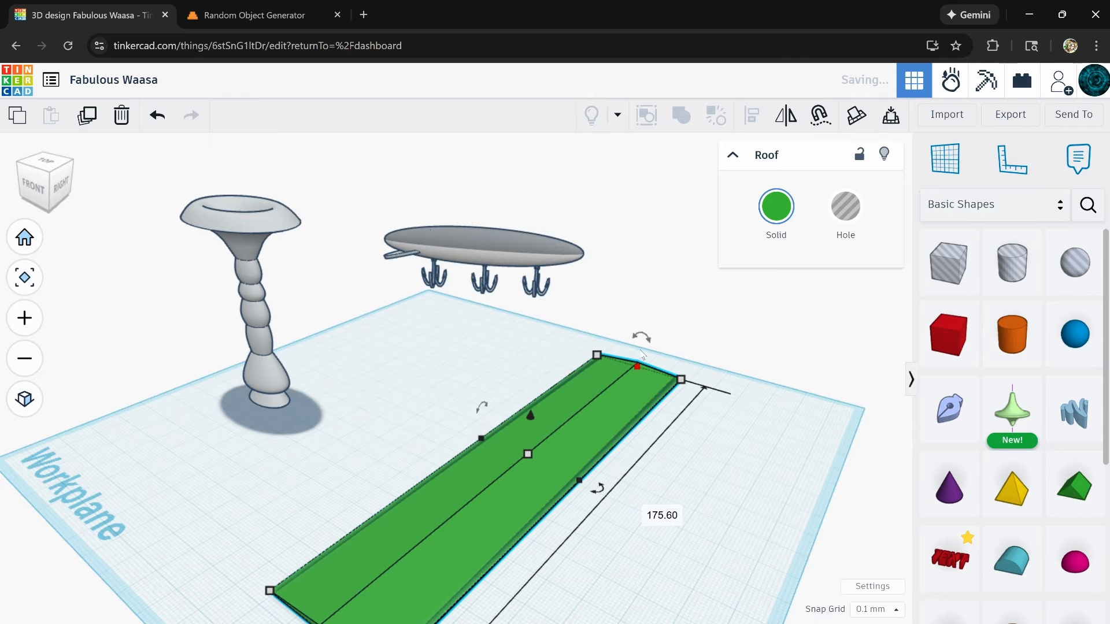
- Color the roof-shaped blade light gray and the handle dark gray
click(776, 206)
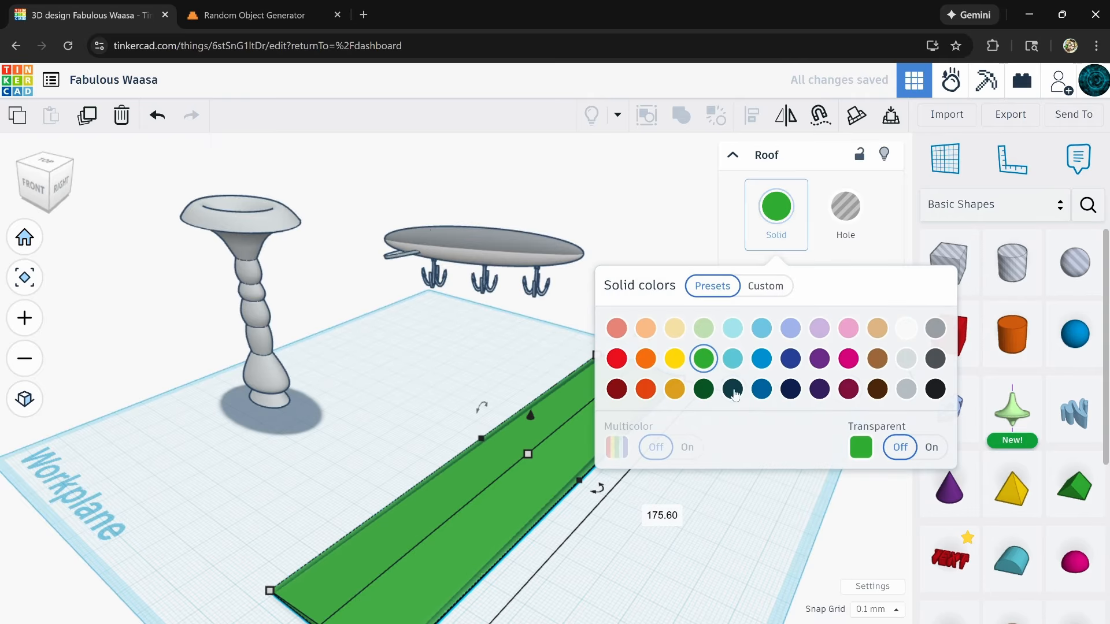
click(907, 362)
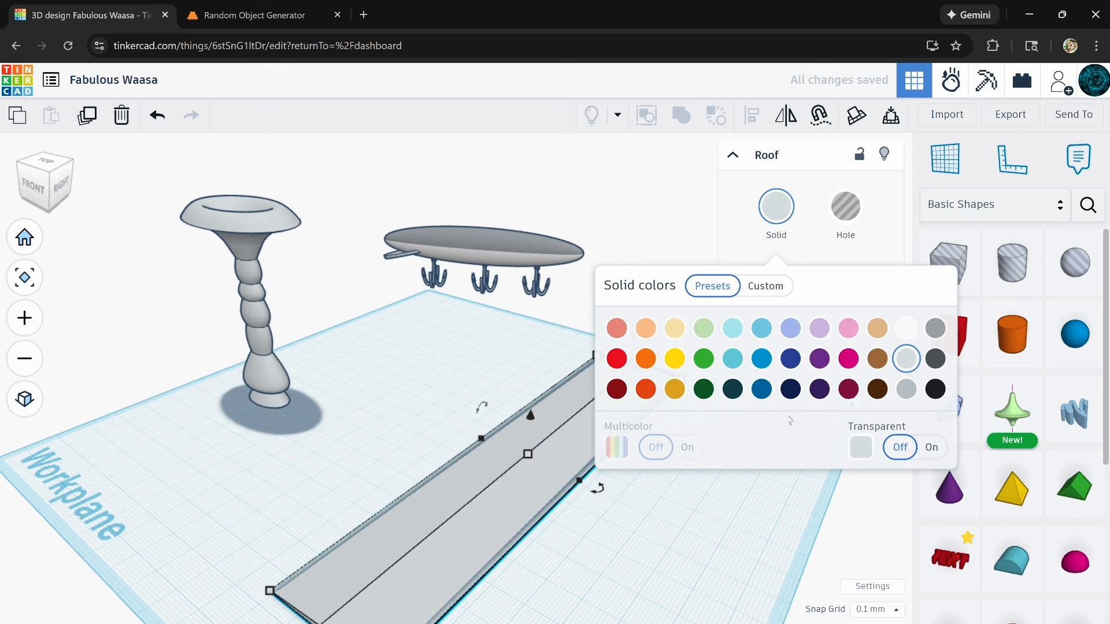
drag(312, 192, 231, 347)
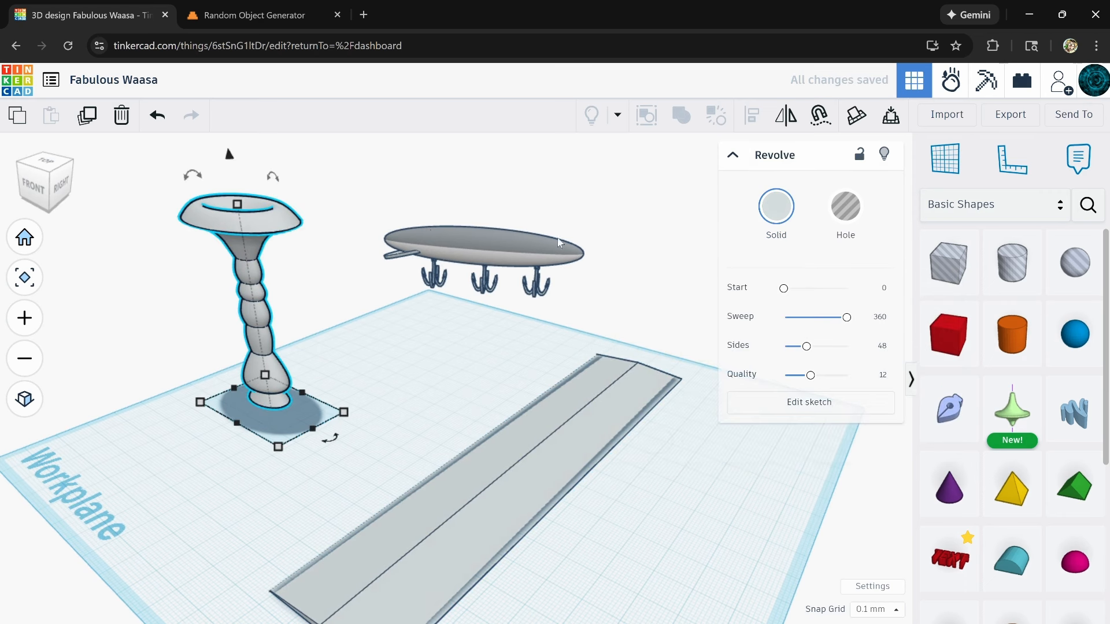
click(776, 207)
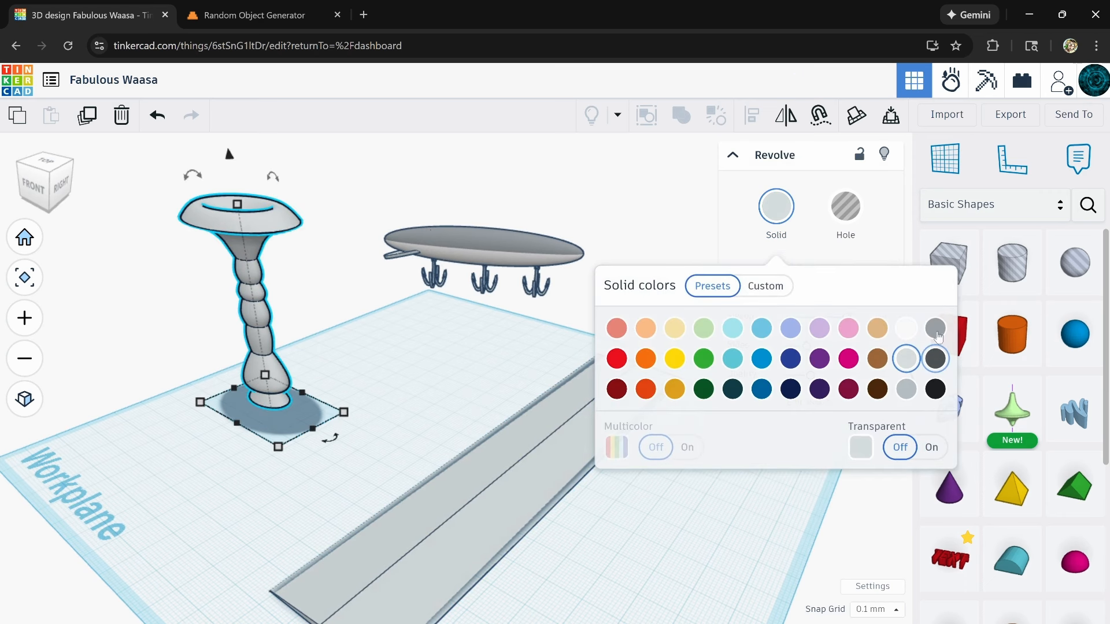
click(936, 328)
click(936, 359)
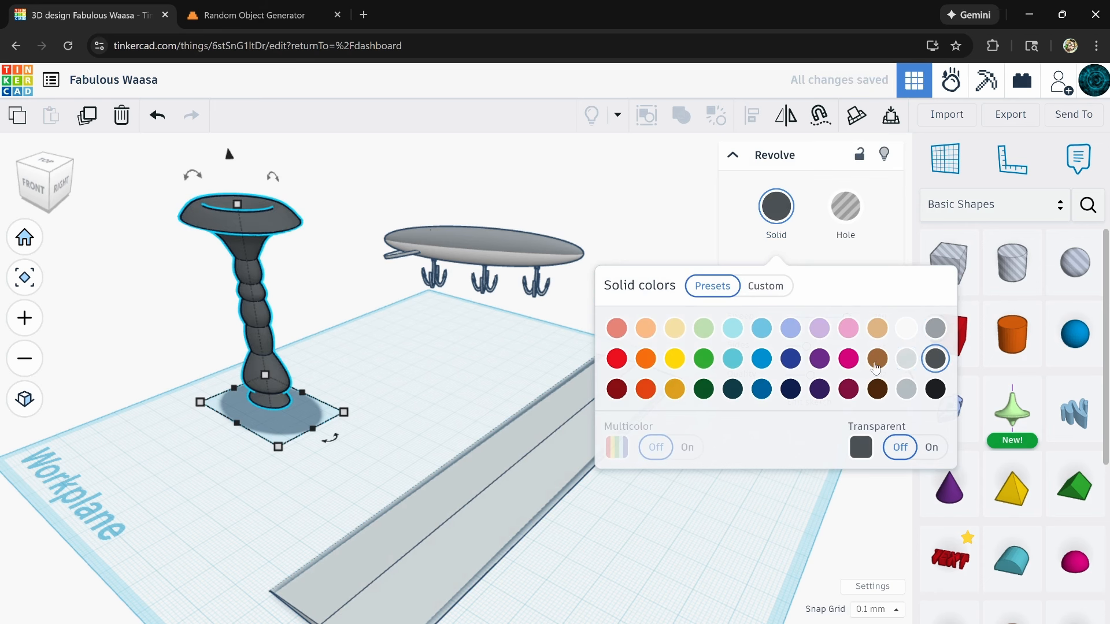
click(437, 400)
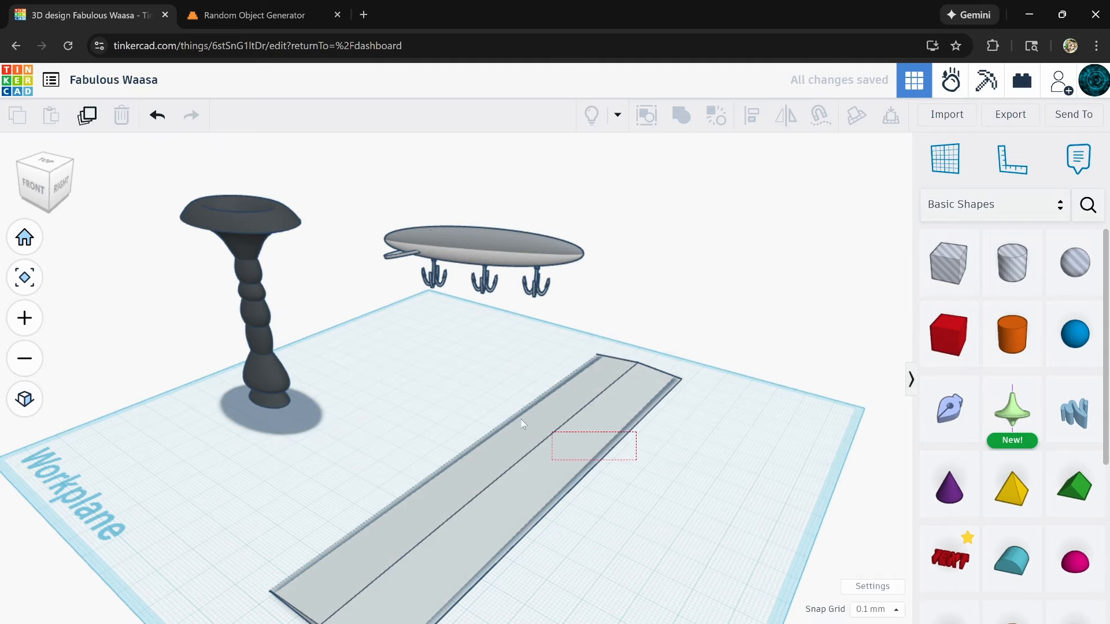
- Add a box hole, enlarge and angle it across the blade's far end, and place a mirrored copy on the opposite side
drag(522, 424, 484, 410)
right_drag(558, 511, 651, 482)
drag(946, 277, 707, 430)
right_drag(719, 441, 688, 437)
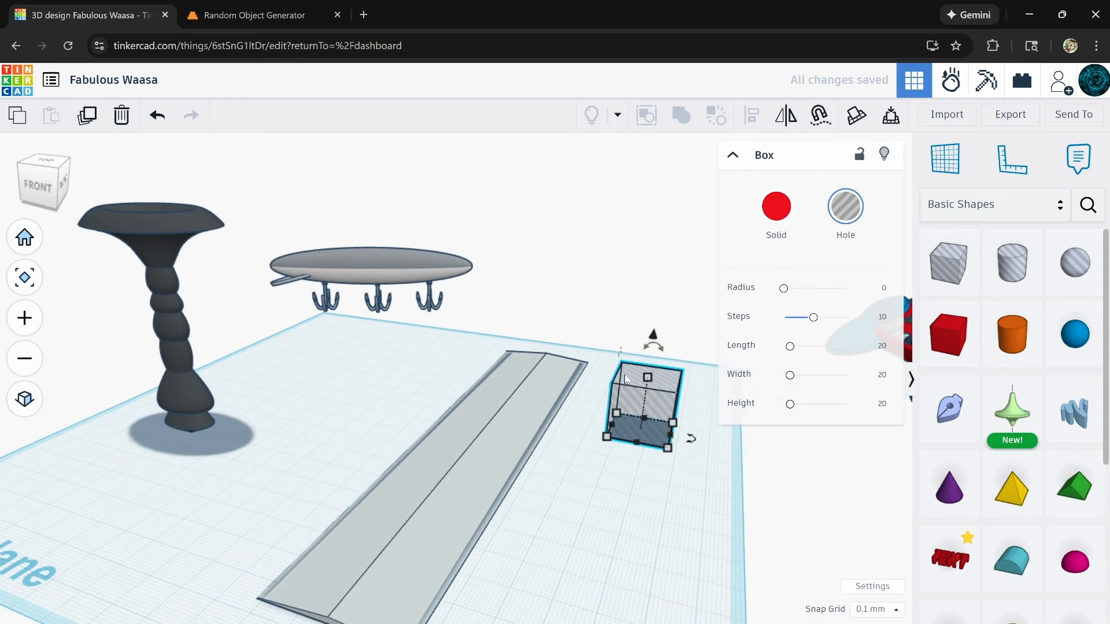
drag(669, 445, 370, 523)
right_drag(603, 462, 338, 352)
scroll(581, 334, up, 5)
scroll(581, 334, down, 5)
scroll(383, 331, up, 5)
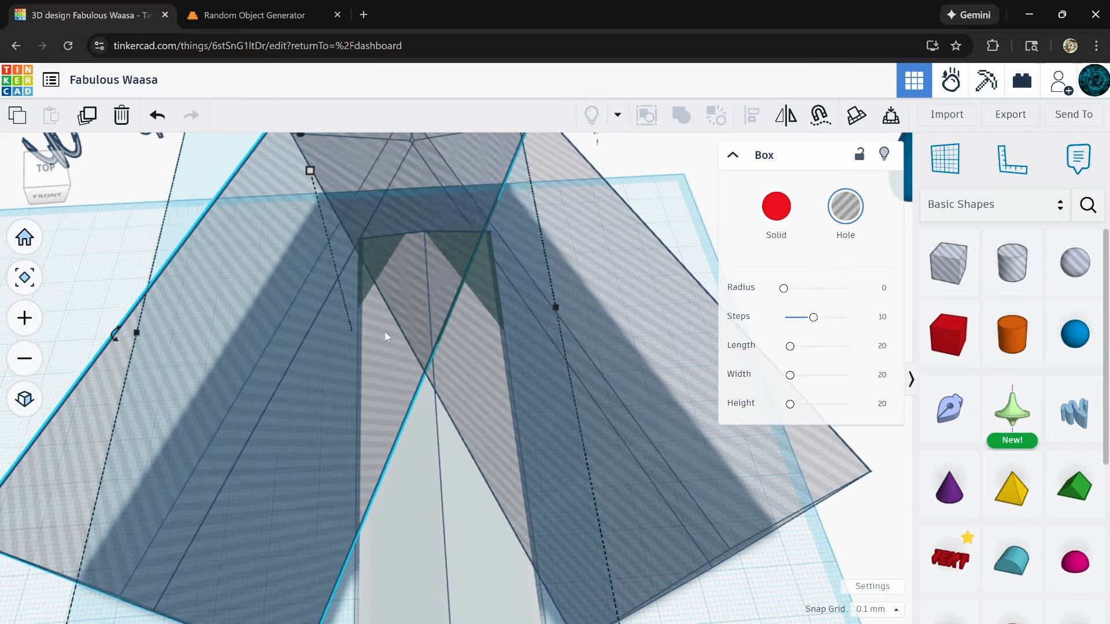
- Adjust the two tilted box holes so that they cross symmetrically over the blade's far end
scroll(520, 199, down, 5)
click(486, 549)
scroll(664, 416, up, 5)
shift+click(785, 486)
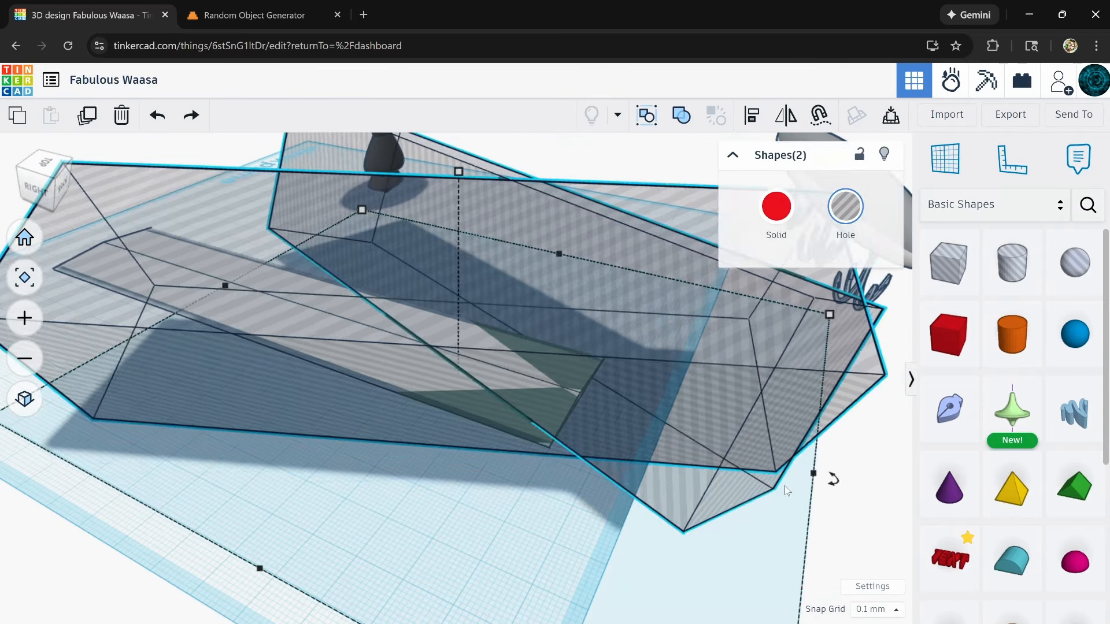
scroll(585, 465, up, 3)
scroll(586, 465, down, 5)
click(429, 467)
right_drag(428, 467, 522, 325)
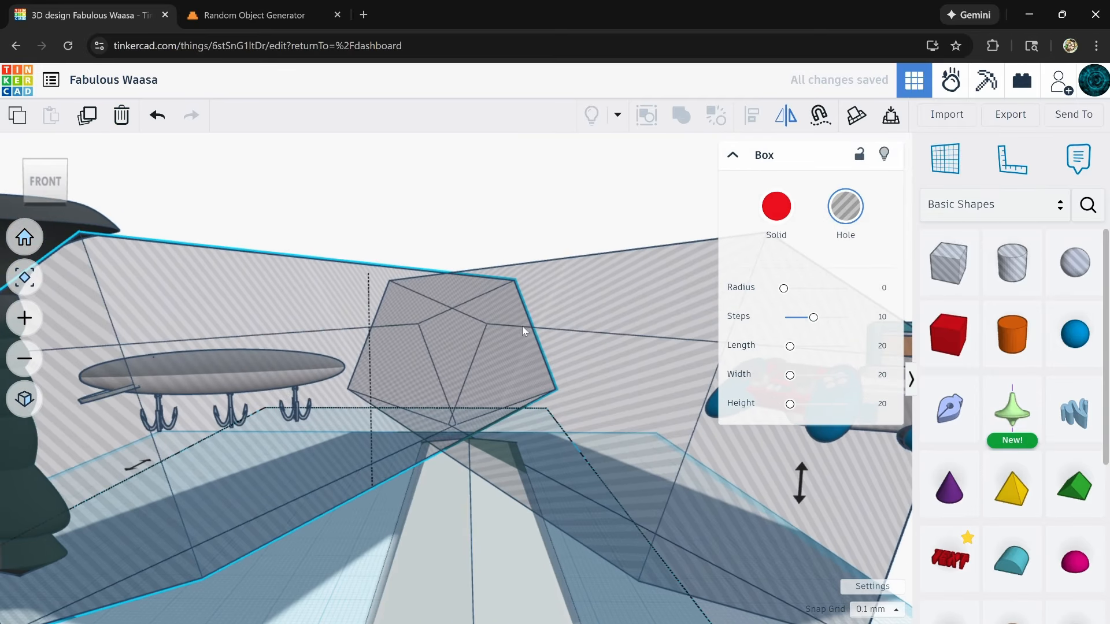
drag(348, 433, 402, 521)
right_drag(441, 469, 457, 497)
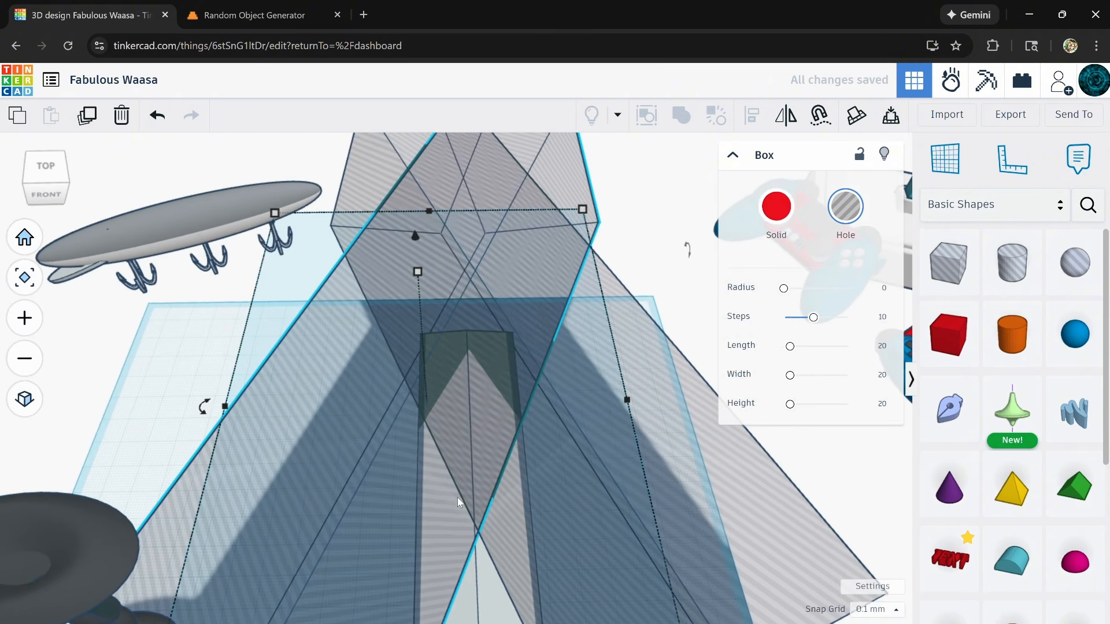
- Combine the two crossing box holes into one union group
scroll(460, 466, down, 5)
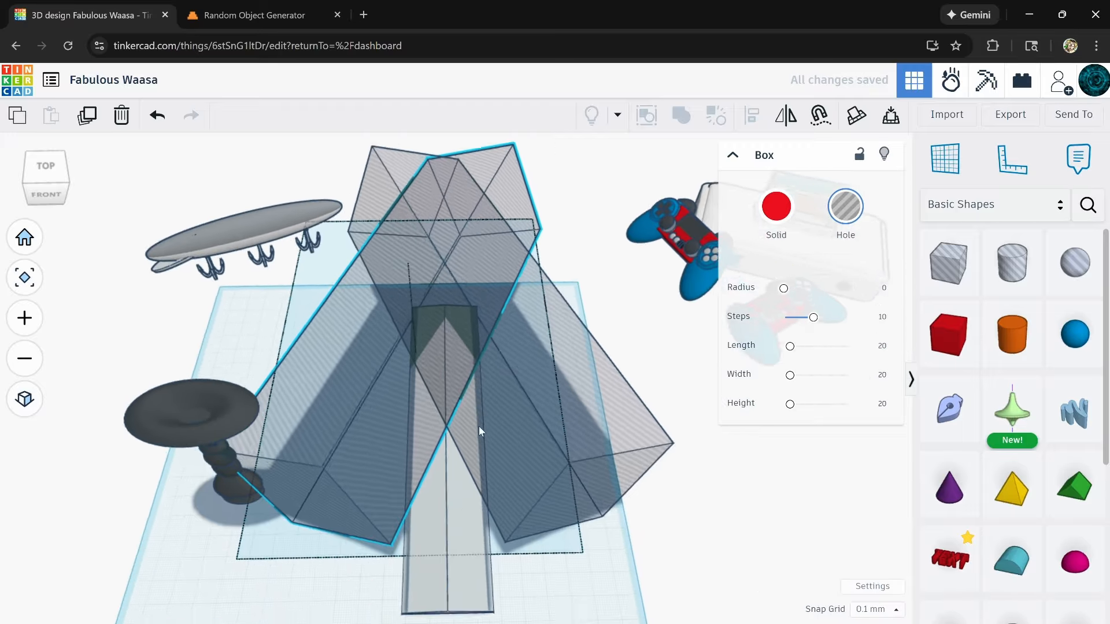
shift+click(550, 382)
scroll(542, 283, down, 3)
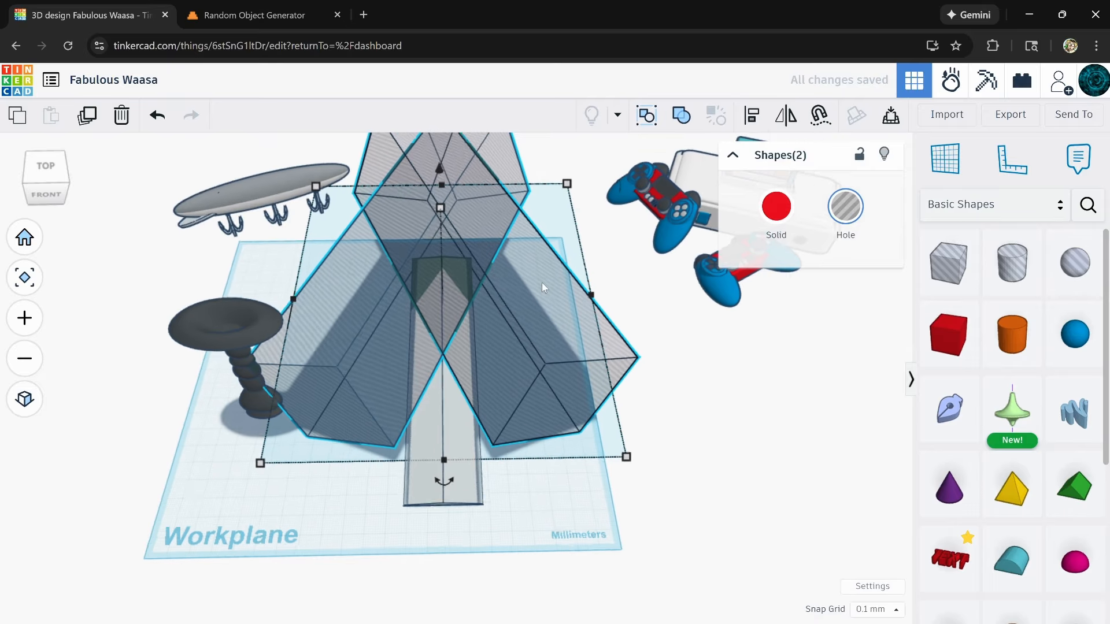
middle_drag(542, 283, 541, 321)
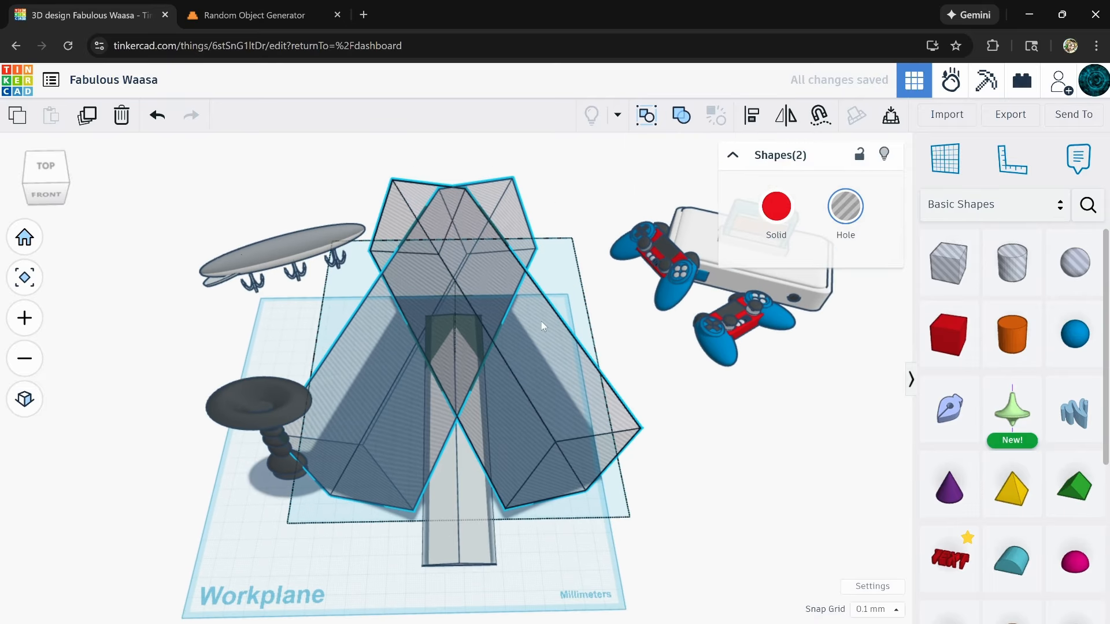
click(682, 116)
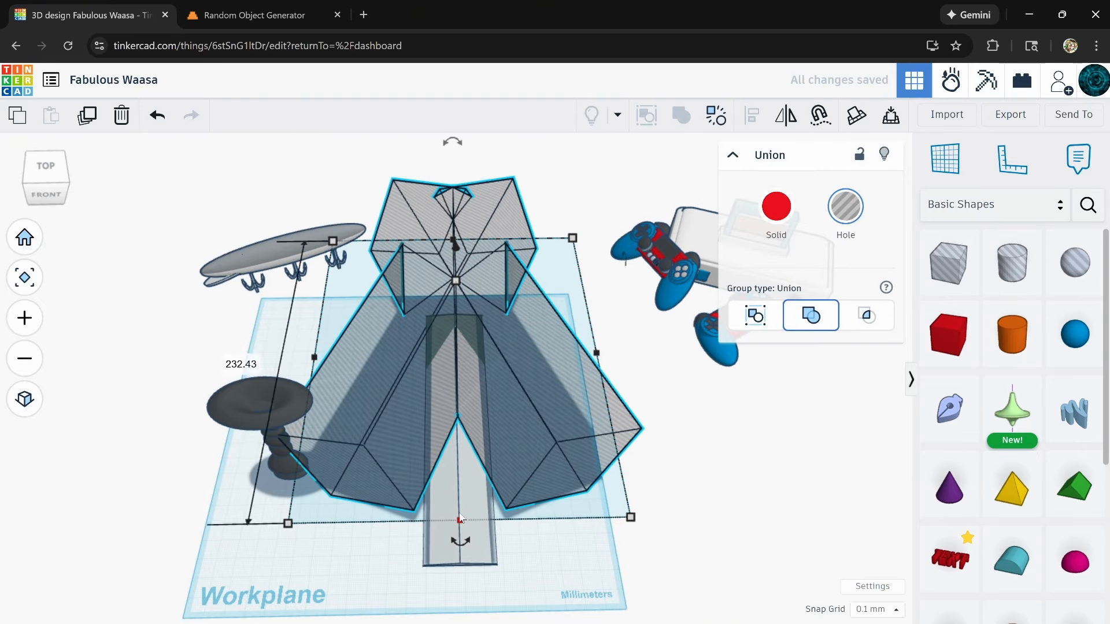
- Center the combined hole across the blade's width and union-group both to cut a pointed tip
shift+click(471, 484)
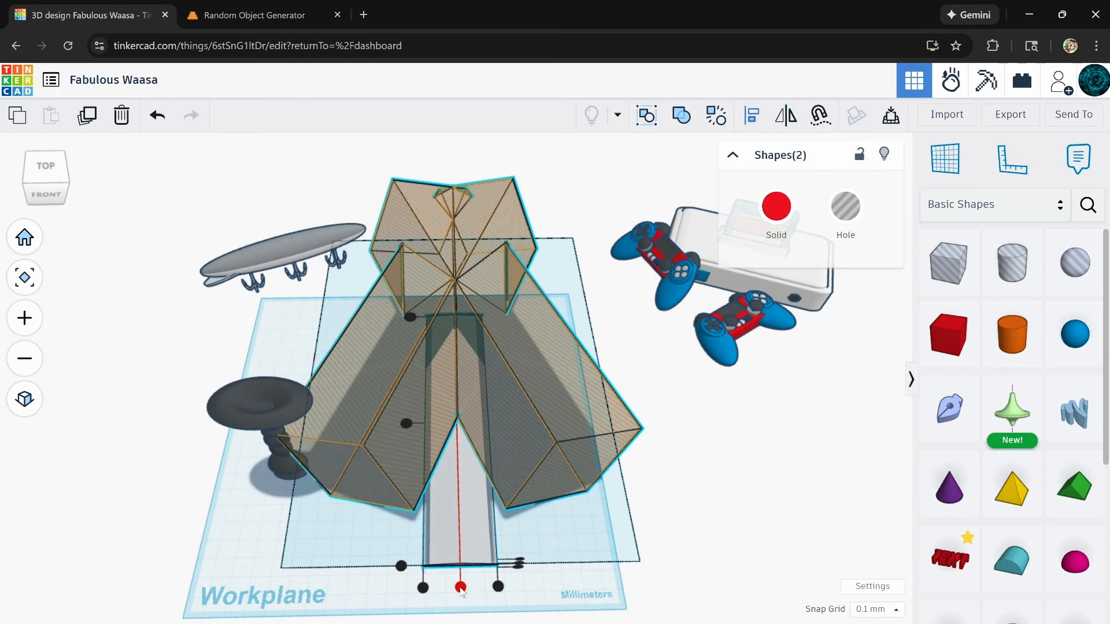
right_drag(579, 539, 580, 269)
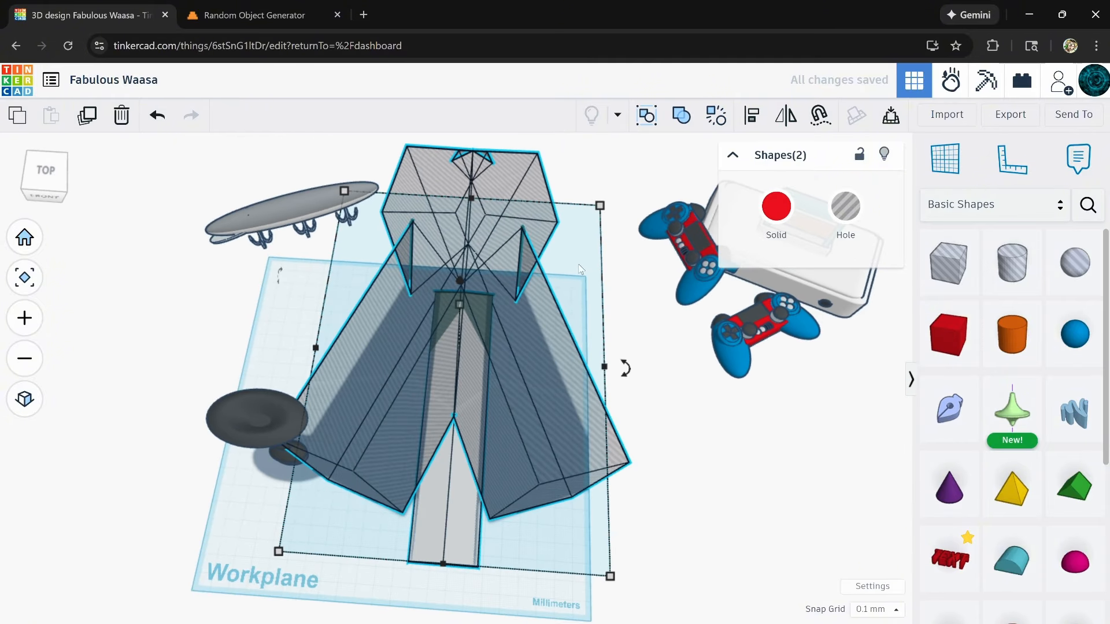
drag(470, 359, 431, 376)
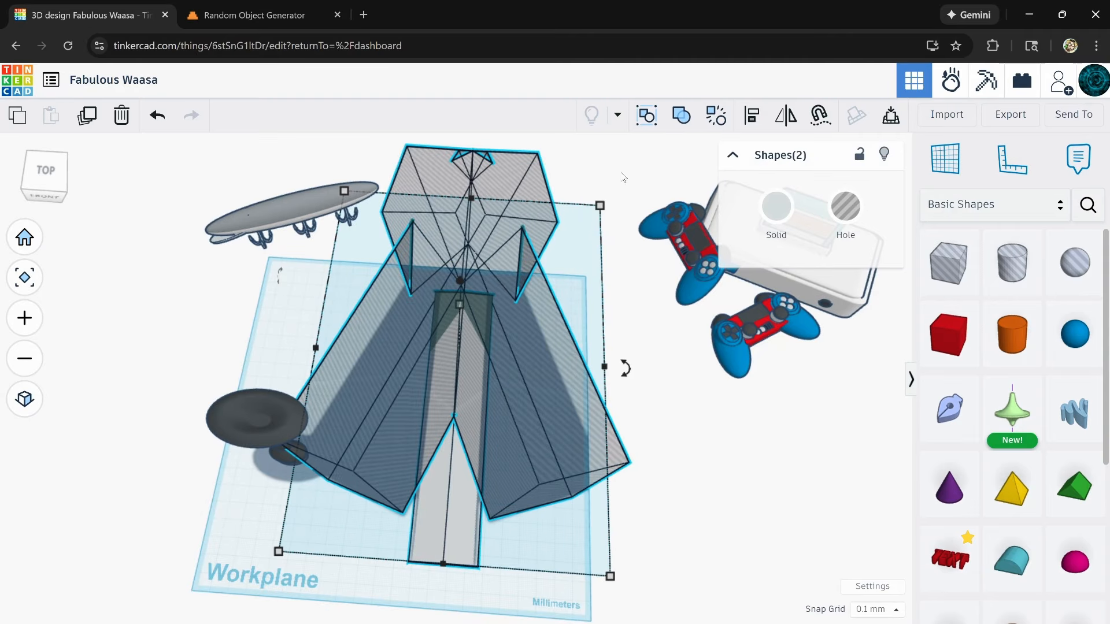
click(673, 116)
scroll(463, 315, up, 5)
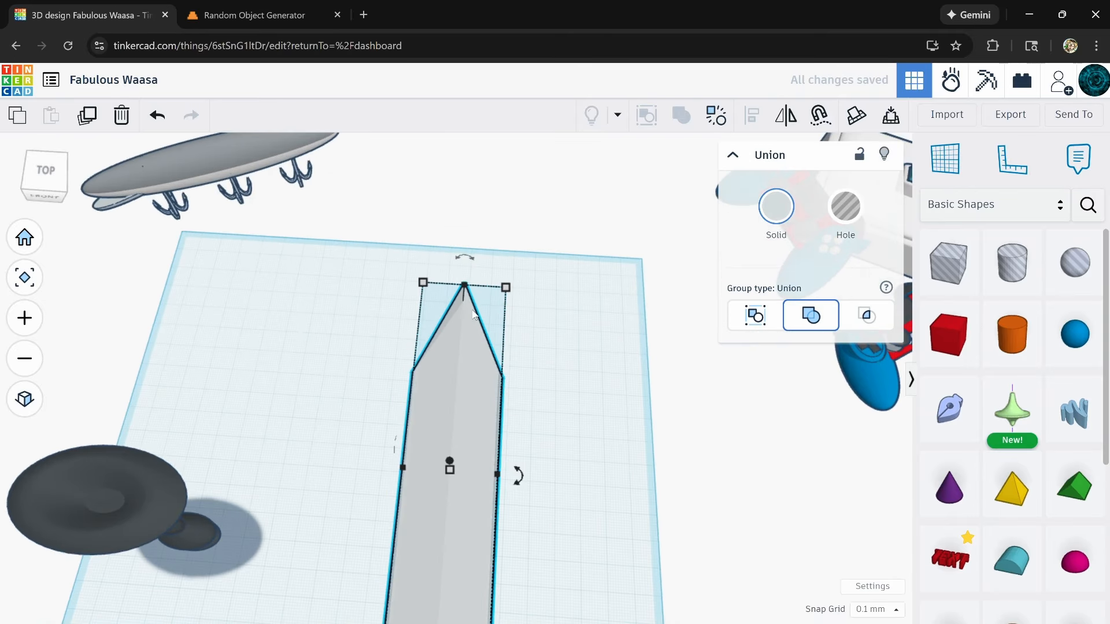
- Duplicate the pointed blade and flip the copy vertically beneath the original to give the blade a diamond cross-section
right_drag(463, 316, 136, 379)
scroll(554, 421, up, 4)
right_drag(552, 419, 400, 435)
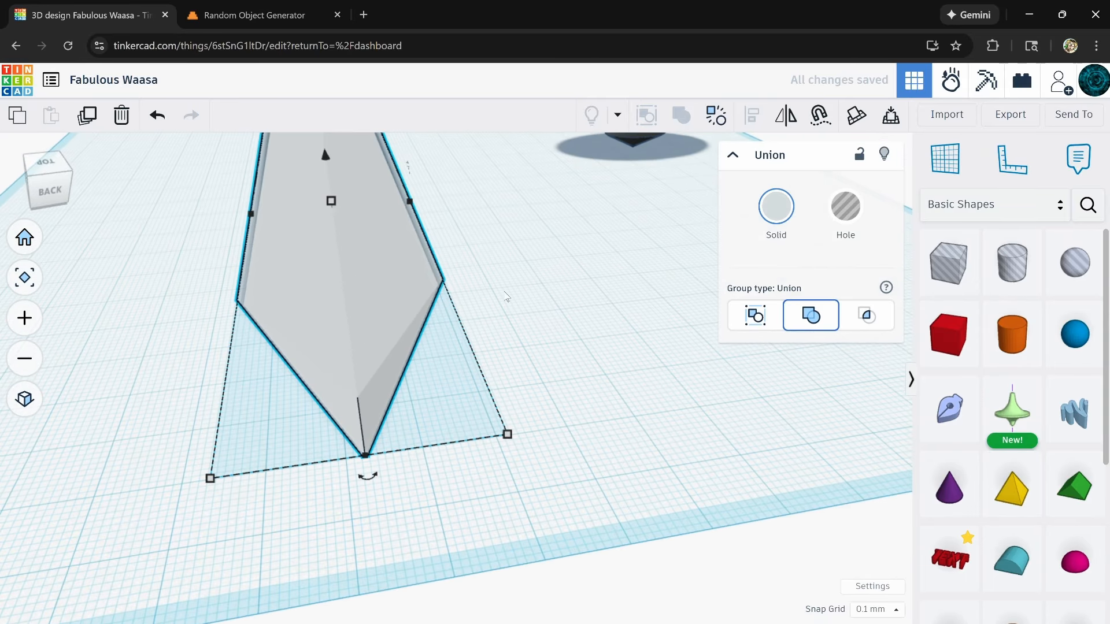
click(507, 296)
right_drag(444, 352, 349, 229)
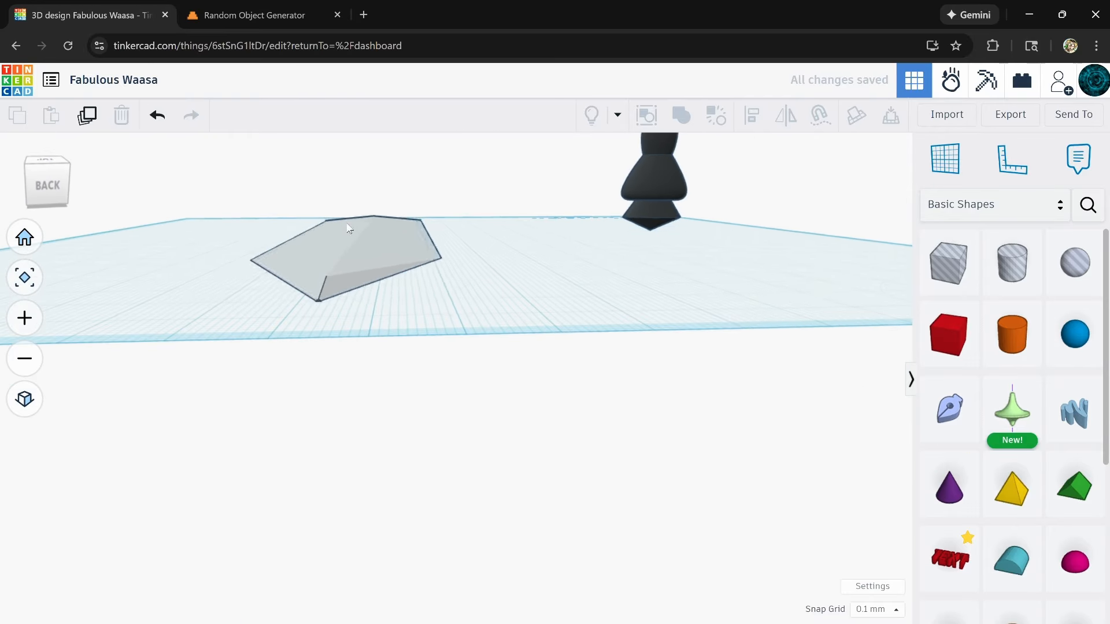
click(347, 227)
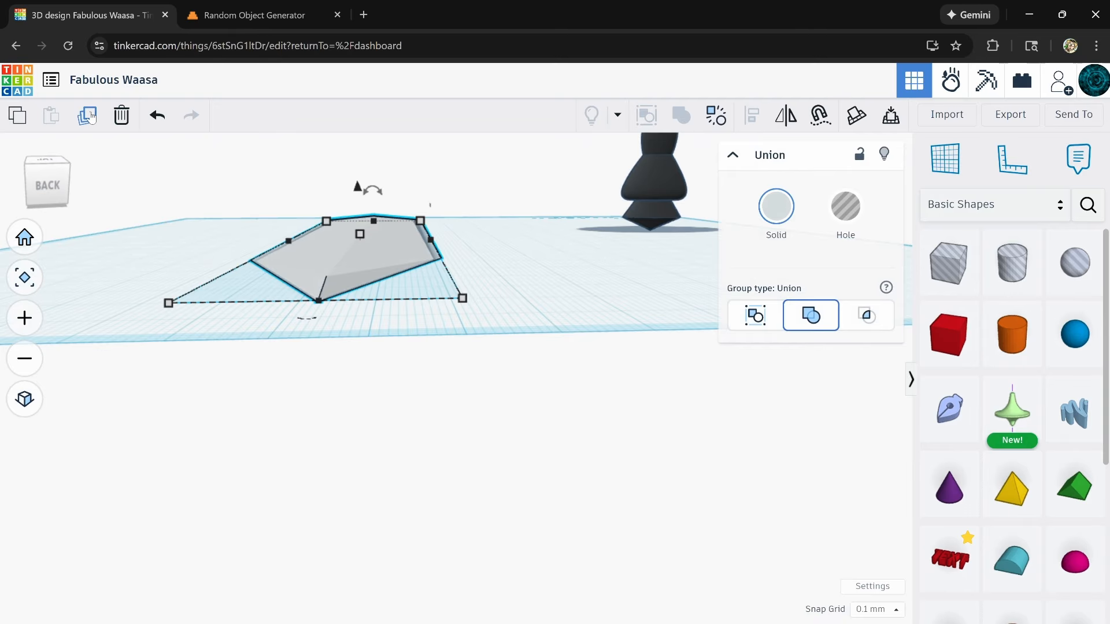
drag(369, 188, 380, 234)
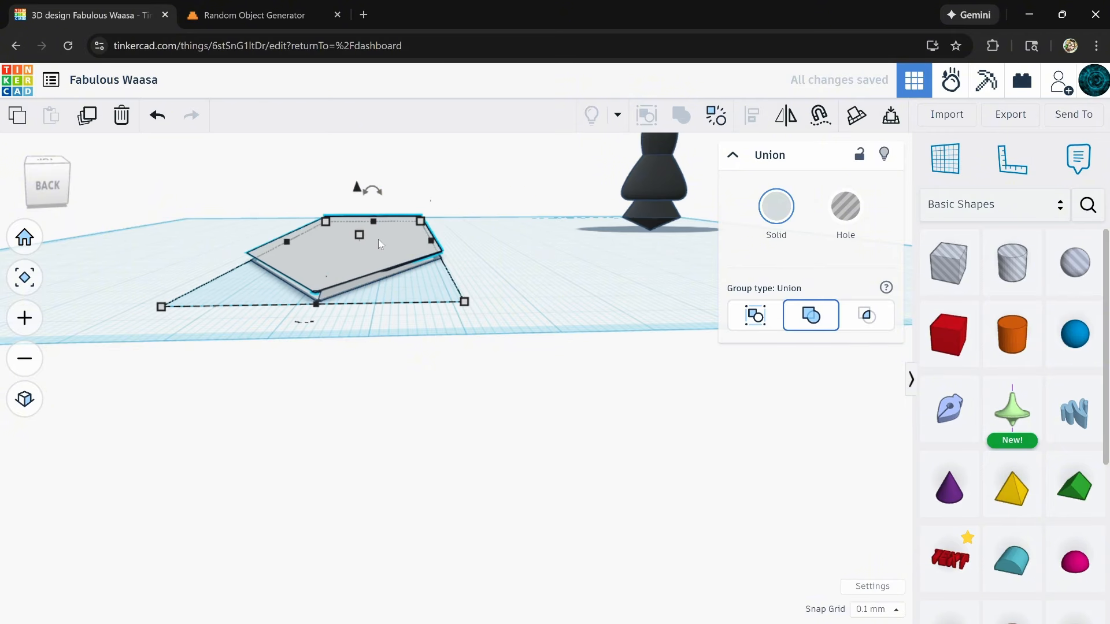
click(158, 117)
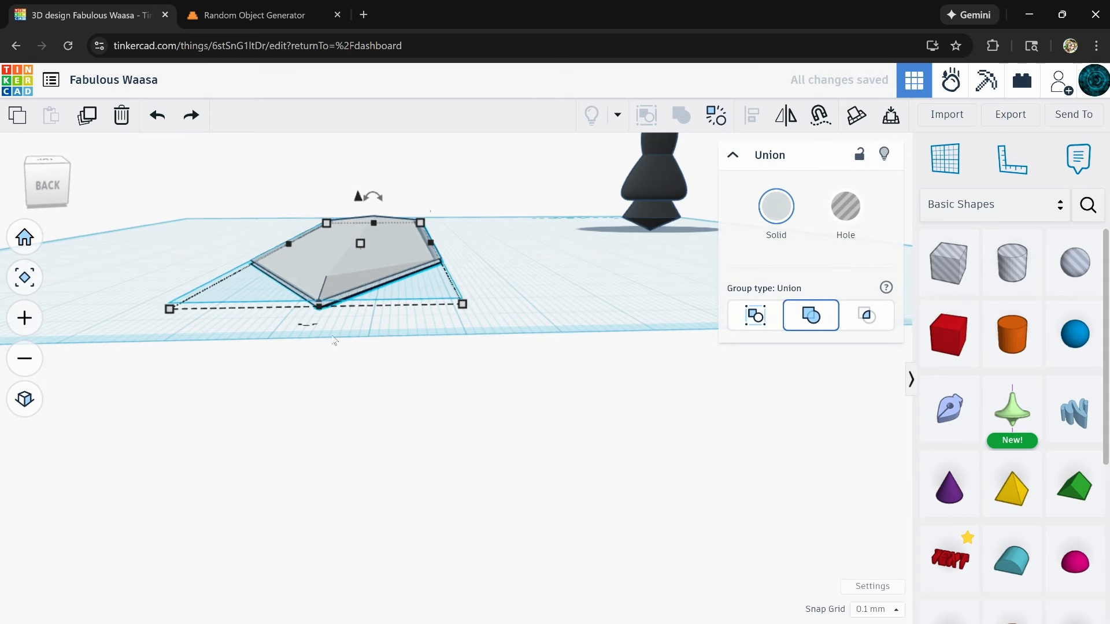
right_drag(338, 286, 258, 378)
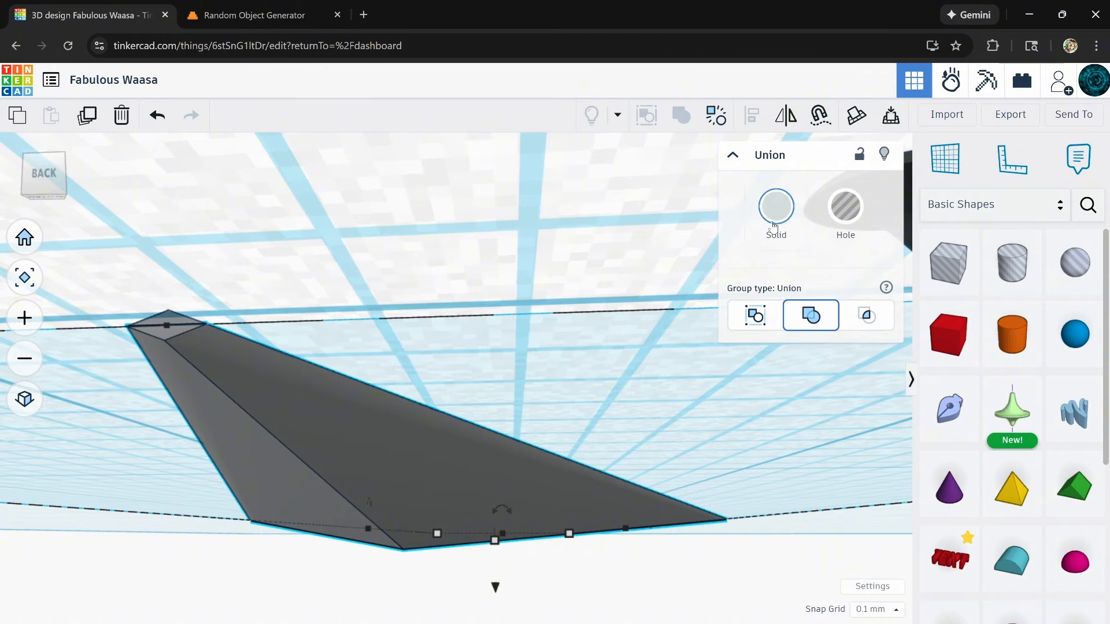
click(840, 211)
right_drag(523, 411, 511, 444)
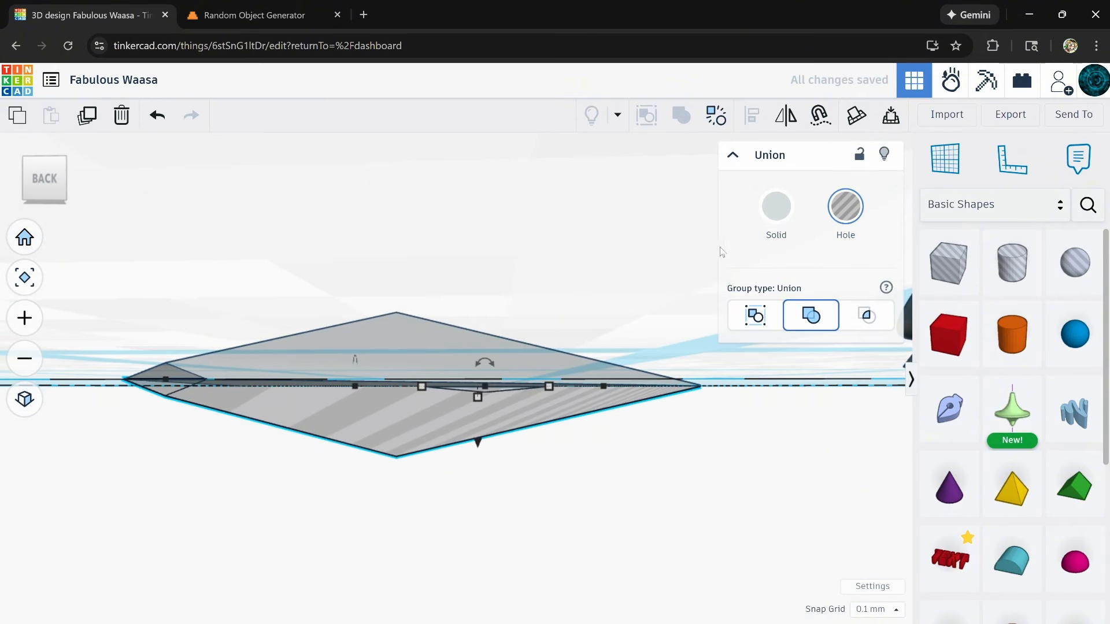
click(776, 207)
- Join the two mirrored blade halves into one union group
right_drag(584, 263, 359, 337)
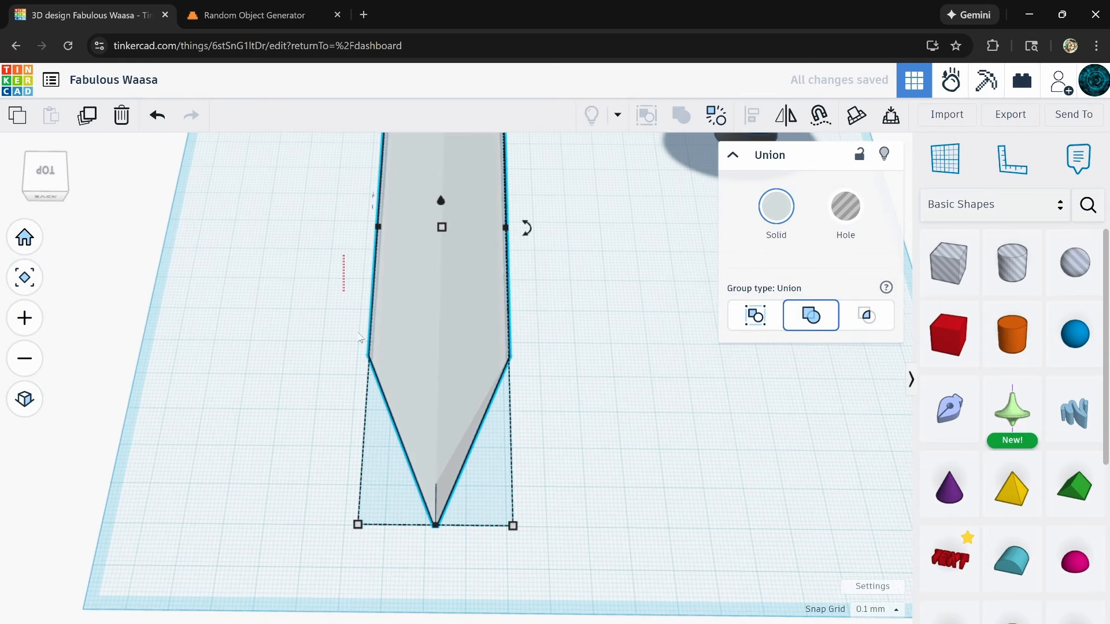
key(ctrl+shift+g)
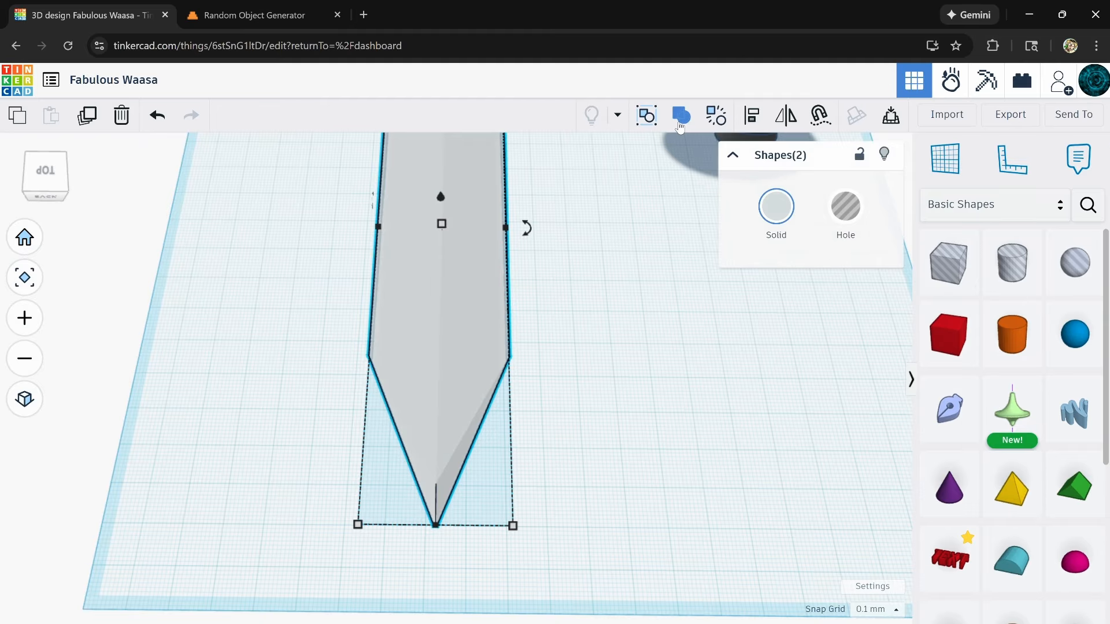
click(680, 119)
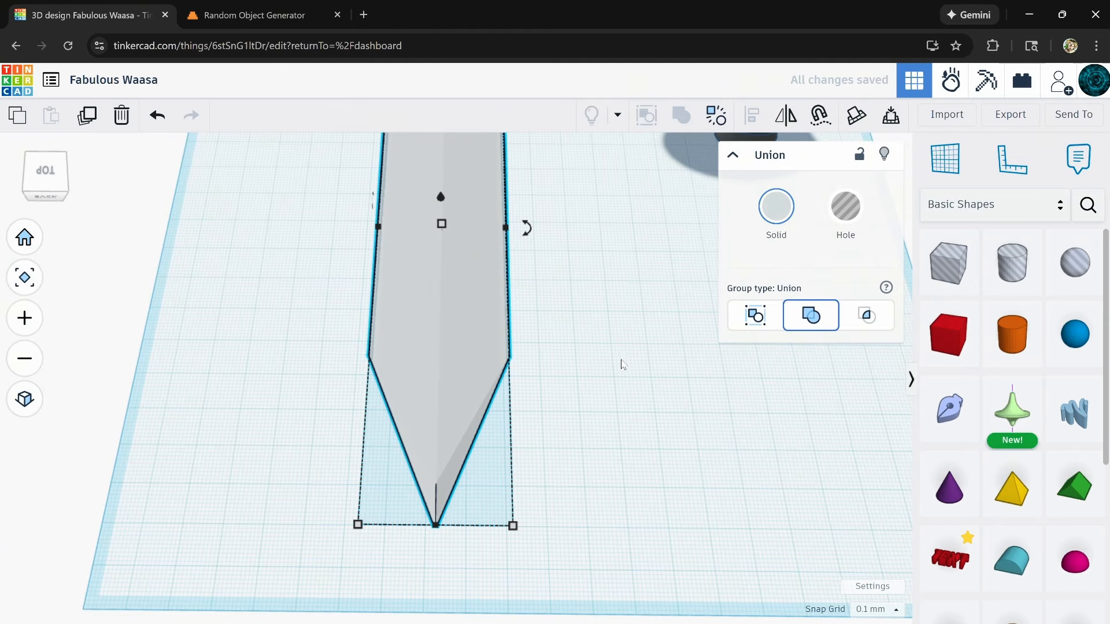
- Stretch the joined blade from its pointed end to a length of about 230 mm
scroll(623, 364, down, 5)
right_drag(649, 389, 517, 399)
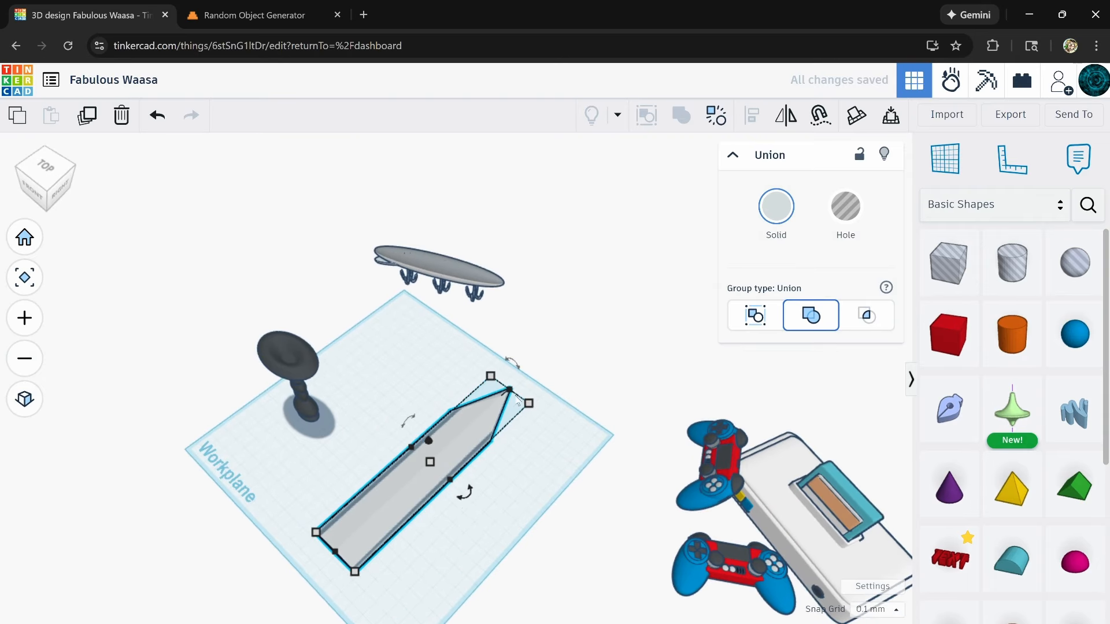
drag(511, 392, 562, 358)
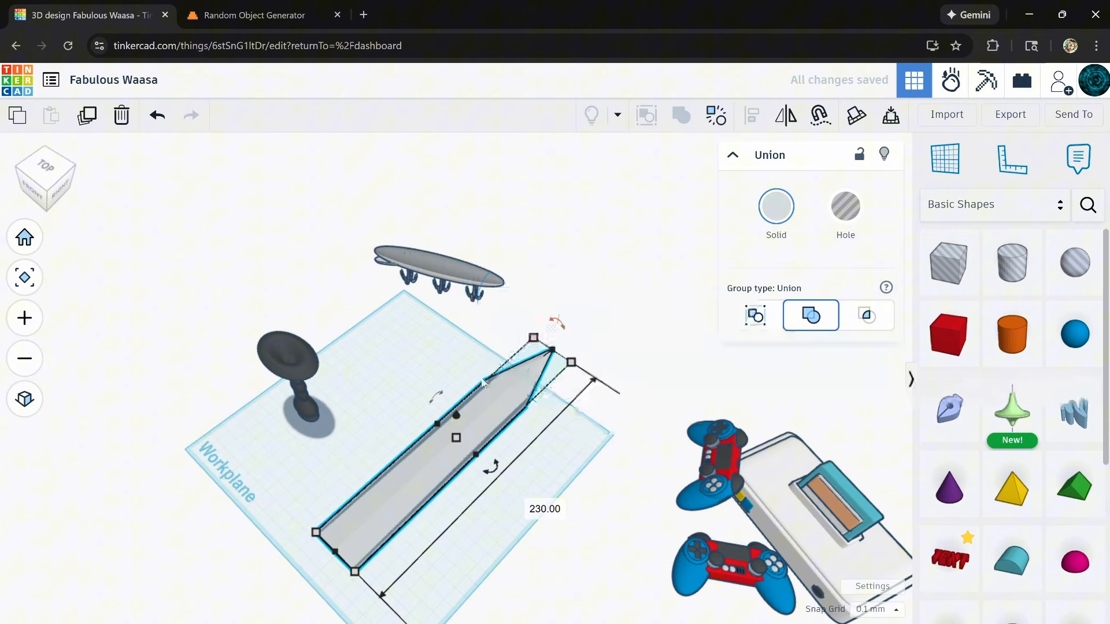
- Rotate the blade upright with its tip pointing up and raise it above the workplane
drag(436, 398, 489, 462)
right_drag(489, 462, 434, 286)
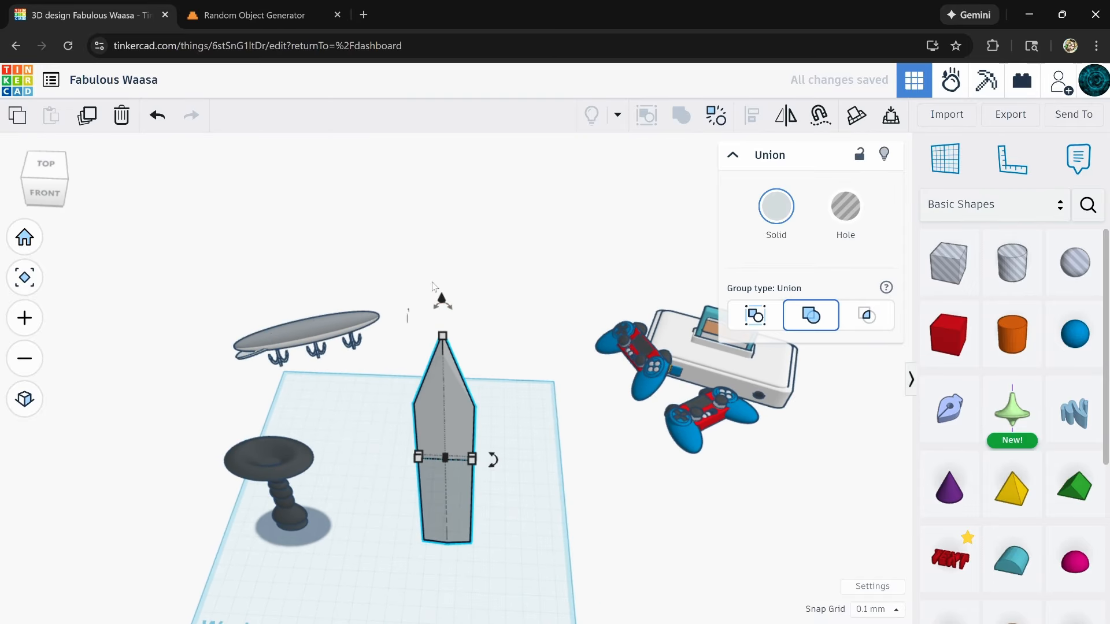
drag(441, 301, 441, 256)
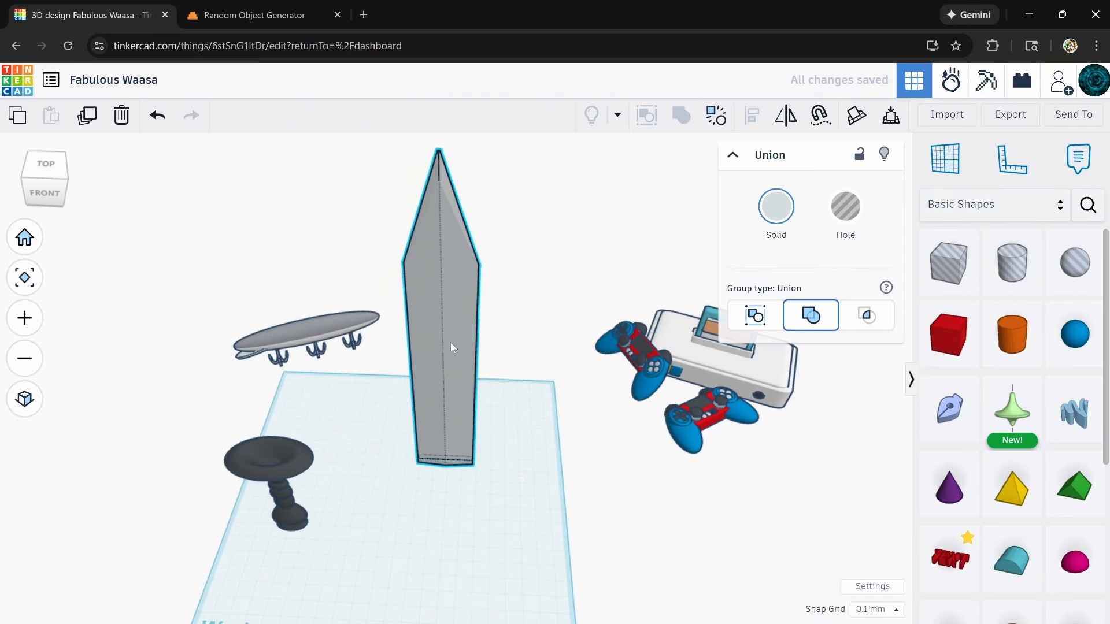
- Move the upright blade over the handle and raise it until its base sits in the handle's flared guard
drag(450, 342, 262, 415)
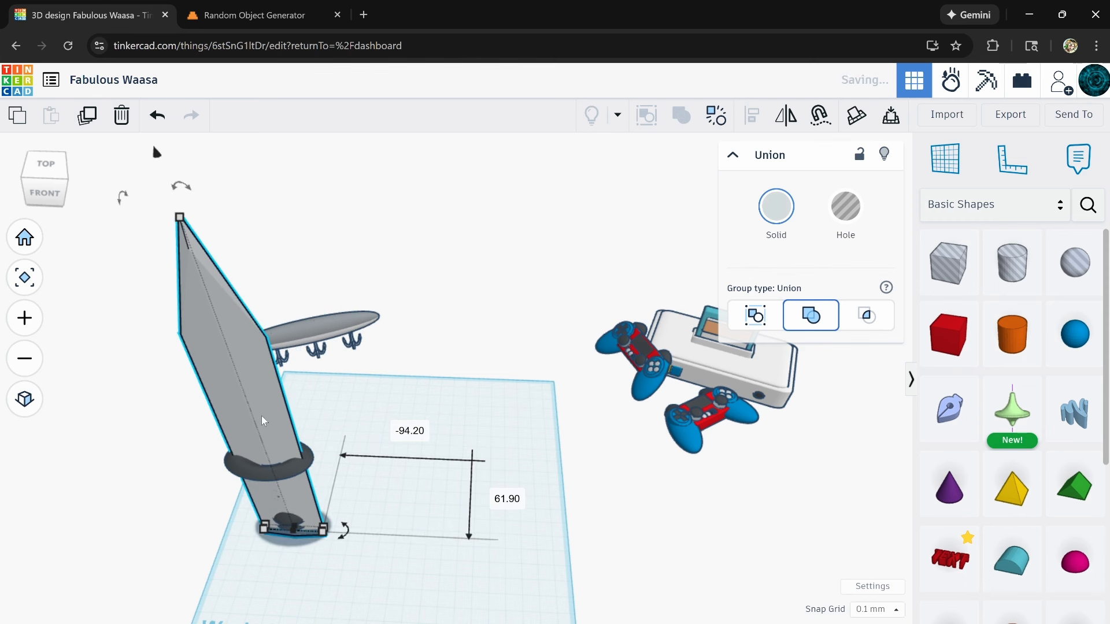
right_drag(261, 415, 372, 313)
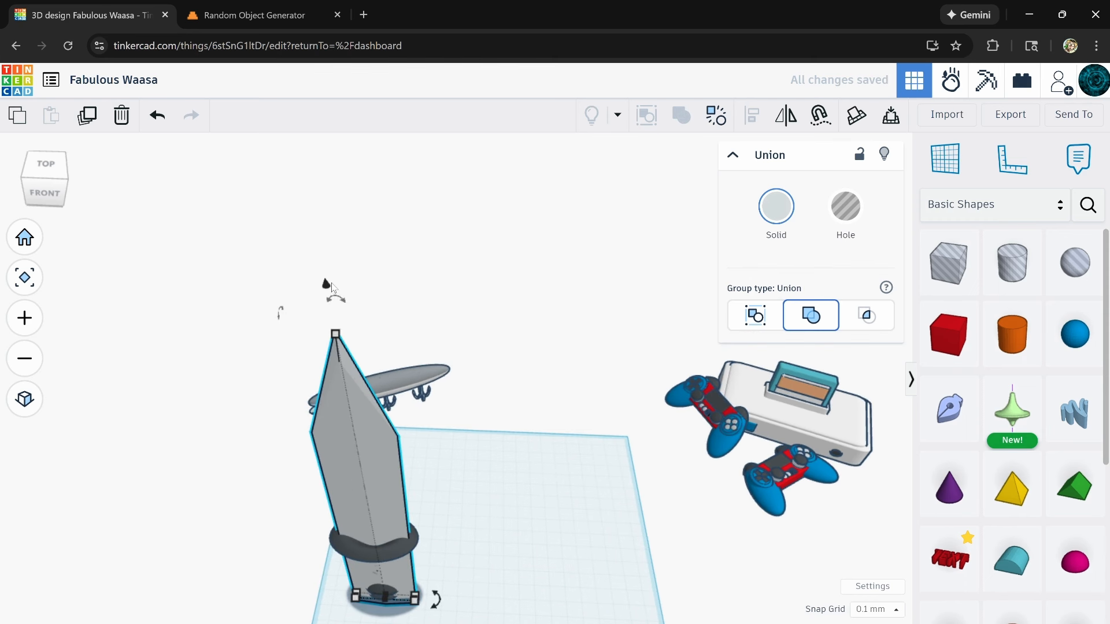
drag(329, 279, 321, 97)
right_drag(321, 97, 501, 294)
scroll(420, 453, up, 5)
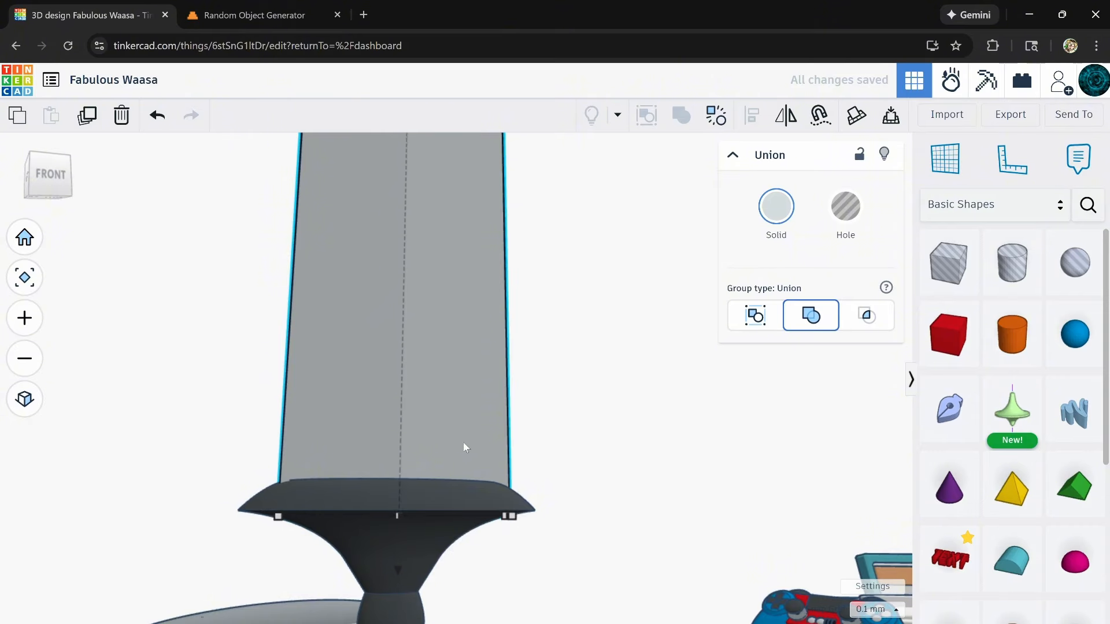
- Examine the blade's proportions and how its base fits into the handle's guard from several sides
scroll(542, 486, down, 3)
middle_drag(550, 394, 425, 538)
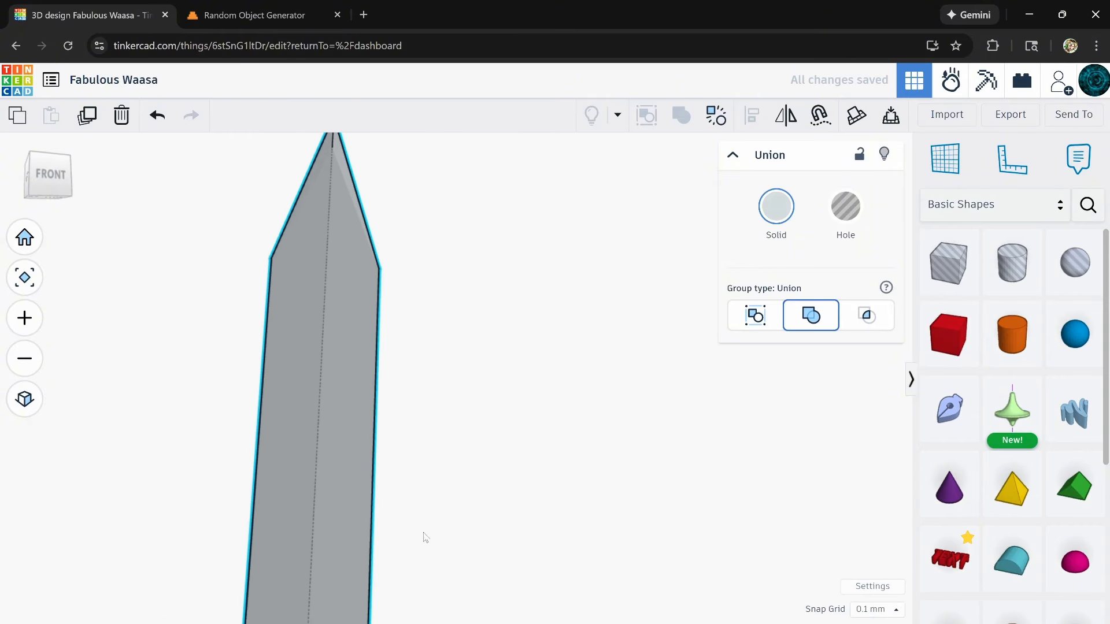
scroll(428, 420, down, 5)
right_drag(414, 449, 440, 486)
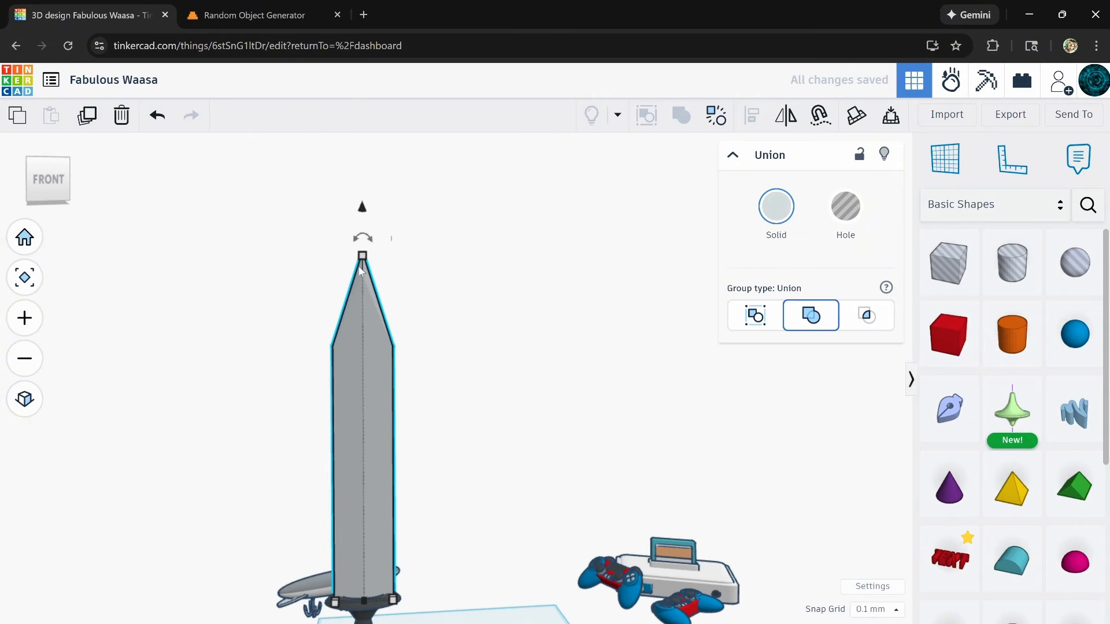
scroll(361, 276, up, 3)
scroll(426, 494, down, 2)
scroll(426, 494, down, 5)
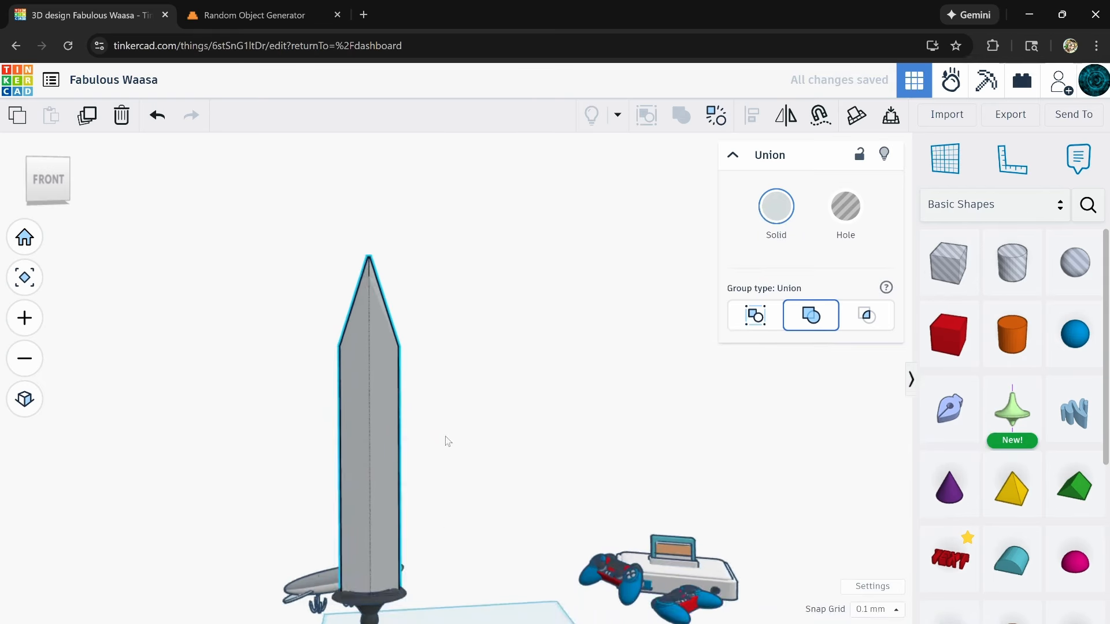
scroll(349, 445, up, 5)
scroll(351, 440, up, 2)
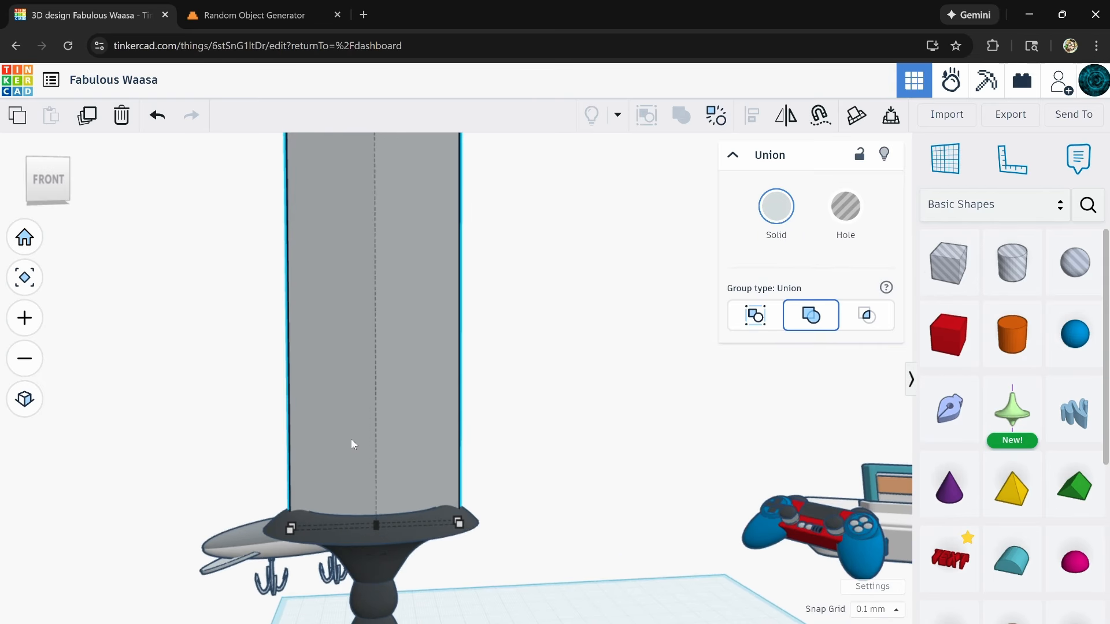
scroll(399, 434, down, 2)
right_drag(398, 434, 711, 492)
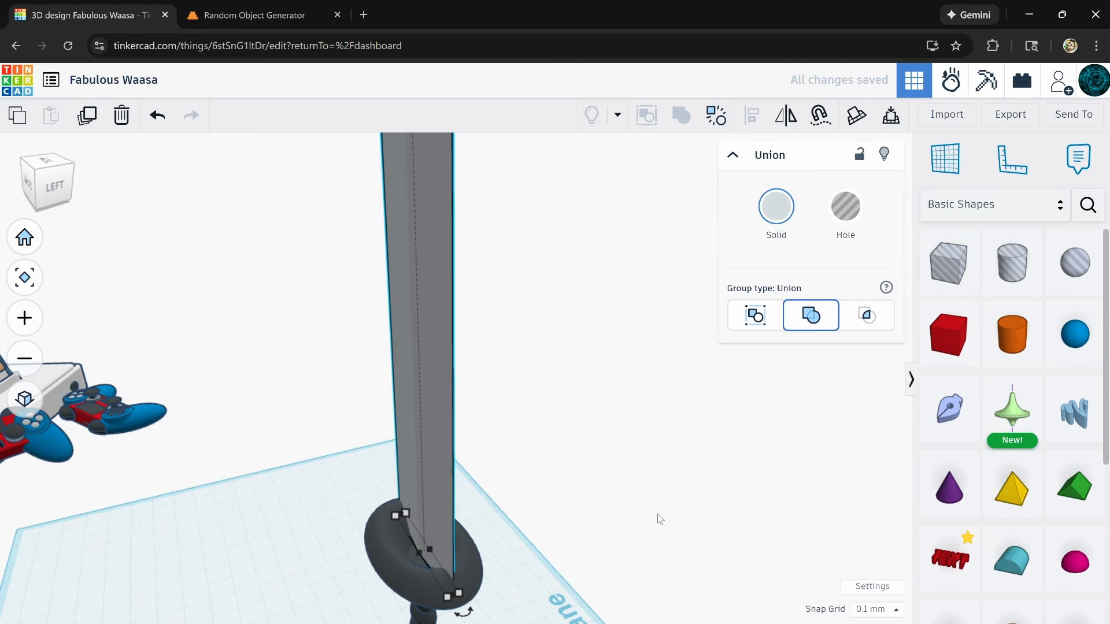
right_drag(647, 528, 325, 488)
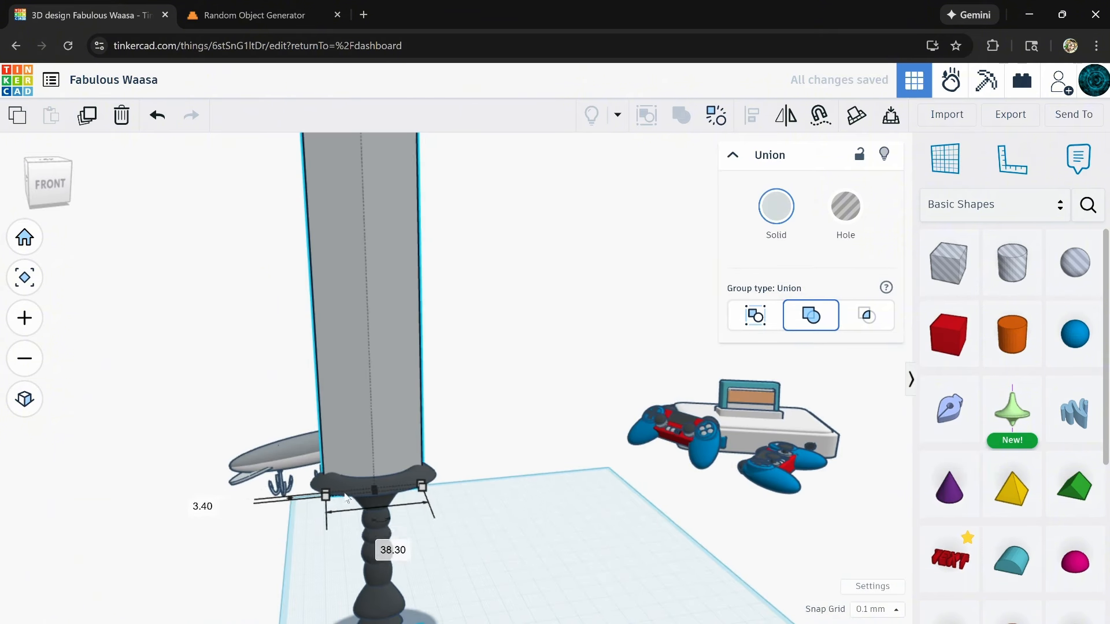
scroll(347, 480, down, 5)
right_drag(472, 438, 536, 434)
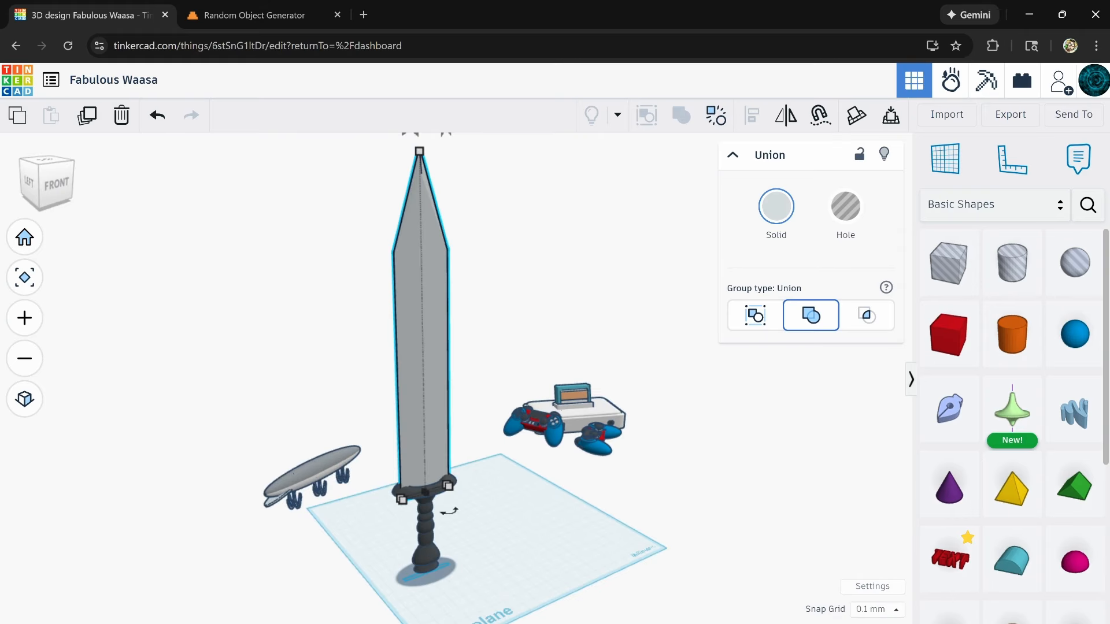
- Select the blade together with the handle and align their centers
right_drag(535, 415, 375, 543)
click(379, 541)
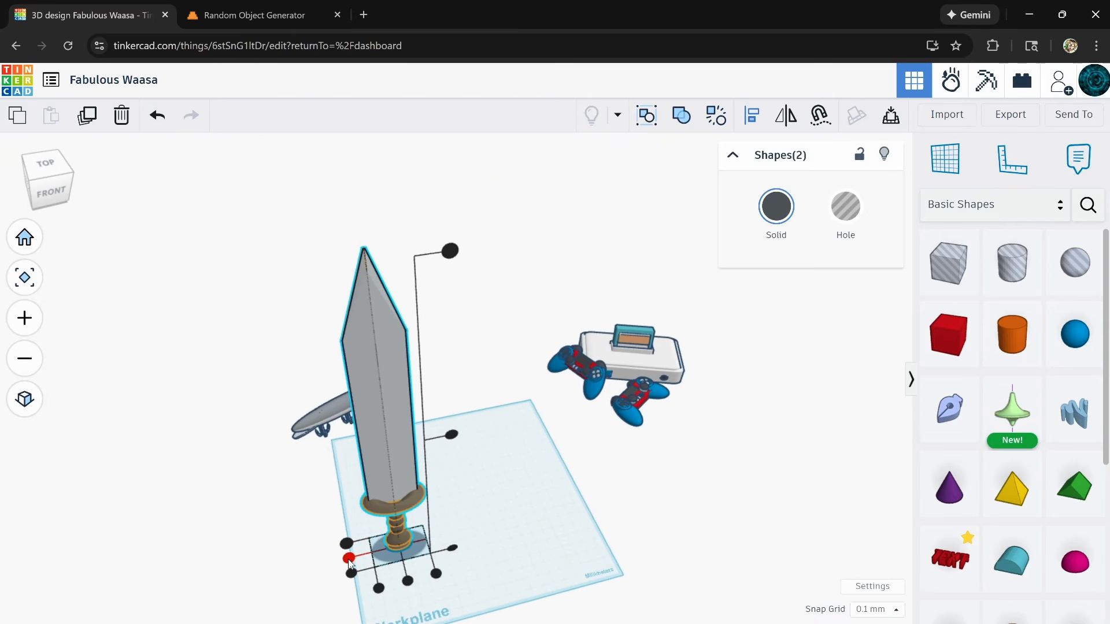
click(433, 555)
scroll(411, 522, up, 3)
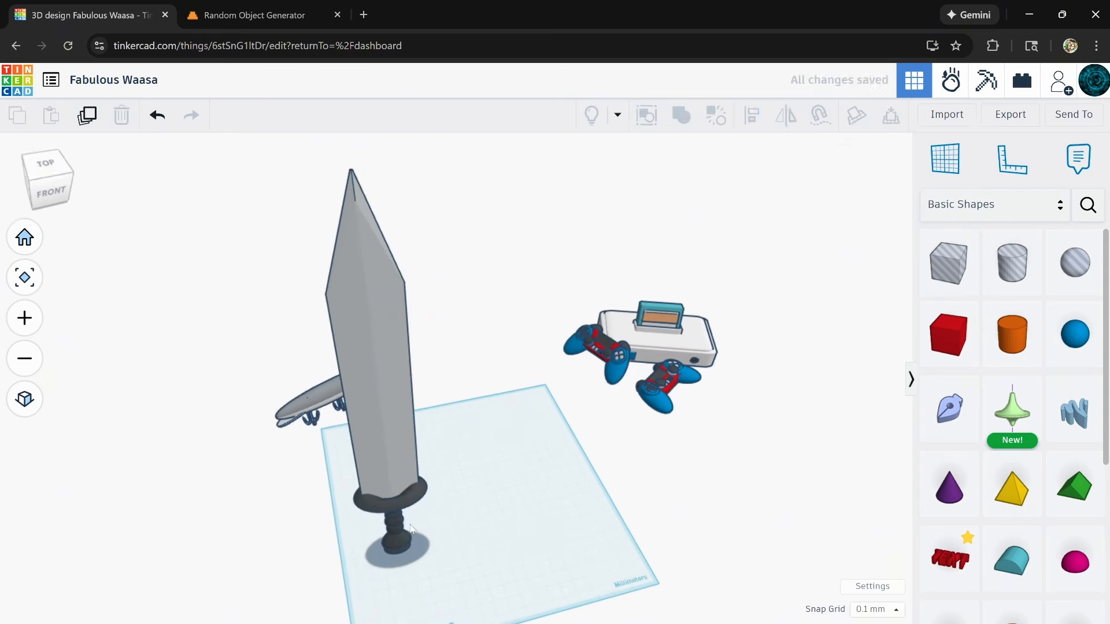
- Place a cylinder hole on the workplane beside the sword
right_drag(410, 521, 430, 489)
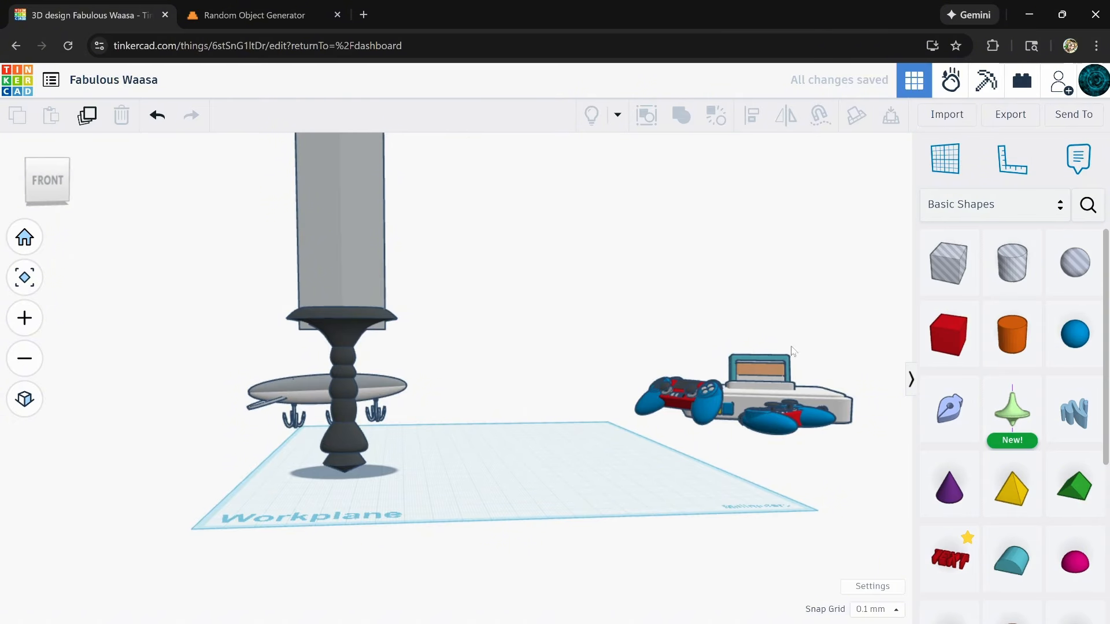
drag(1012, 334, 422, 463)
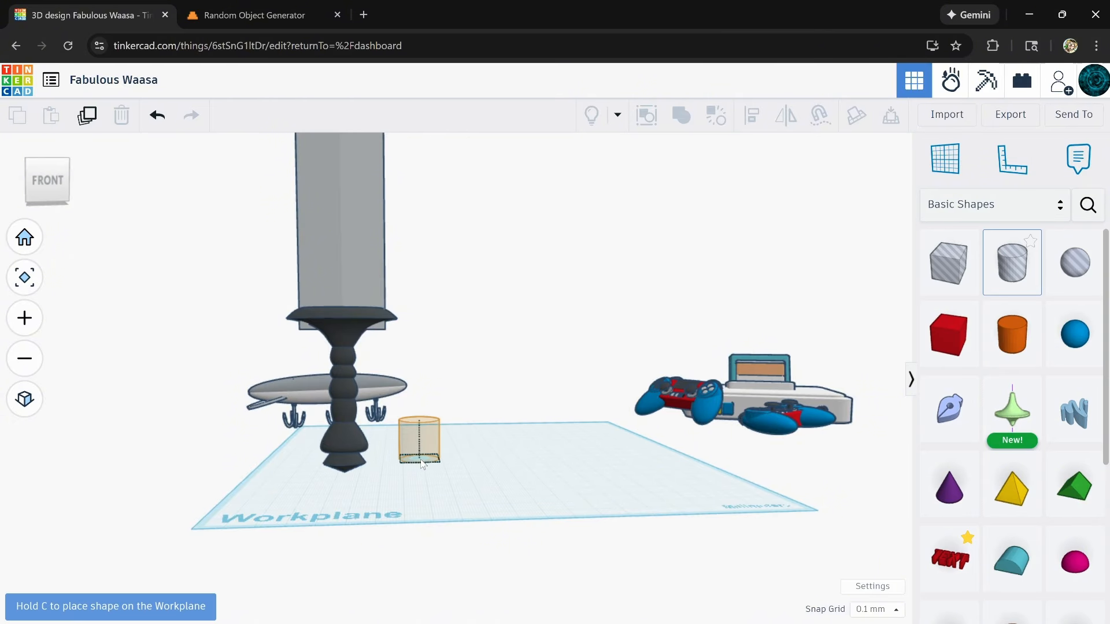
drag(589, 471, 589, 471)
- Add a 20 mm sphere hole beside the handle and raise it to one lower corner of the blade, under the guard
drag(1064, 272, 392, 474)
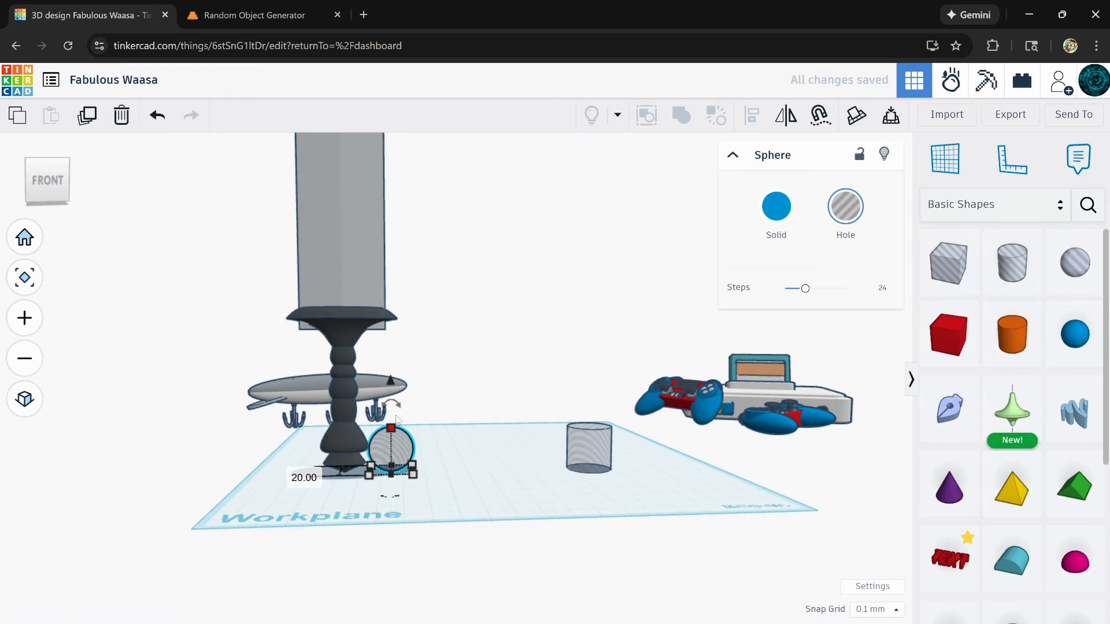
drag(392, 383, 383, 318)
drag(371, 273, 366, 278)
scroll(385, 305, up, 6)
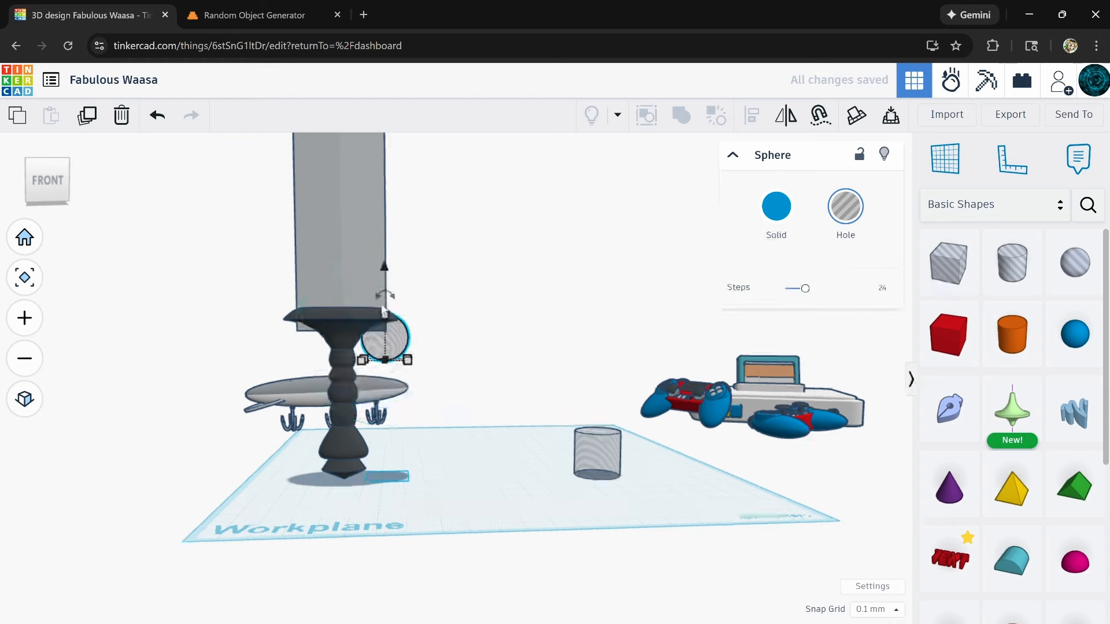
- Nudge the sphere hole sideways so that it encloses the blade corner protruding below the guard
right_drag(409, 388, 473, 398)
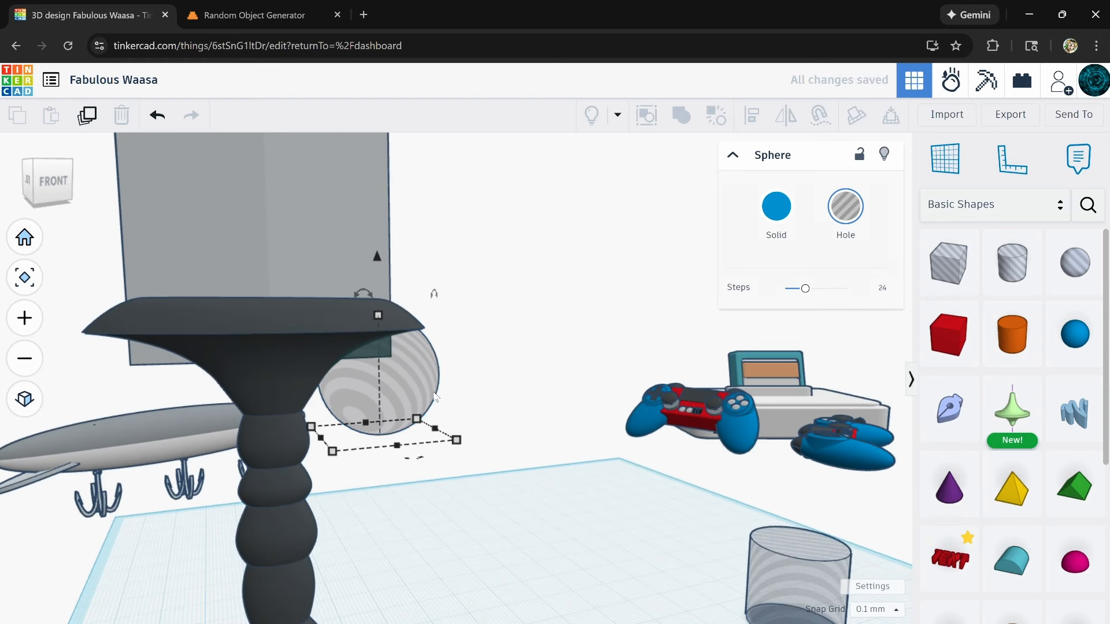
drag(434, 396, 427, 390)
right_drag(572, 417, 294, 403)
key(Left)
key(Left)
key(Left)
key(Left)
key(Left)
key(Left)
key(Left)
key(Left)
key(Left)
key(Left)
key(Left)
key(Left)
key(Left)
key(Left)
key(Left)
key(Left)
key(Left)
key(Left)
key(Left)
key(Left)
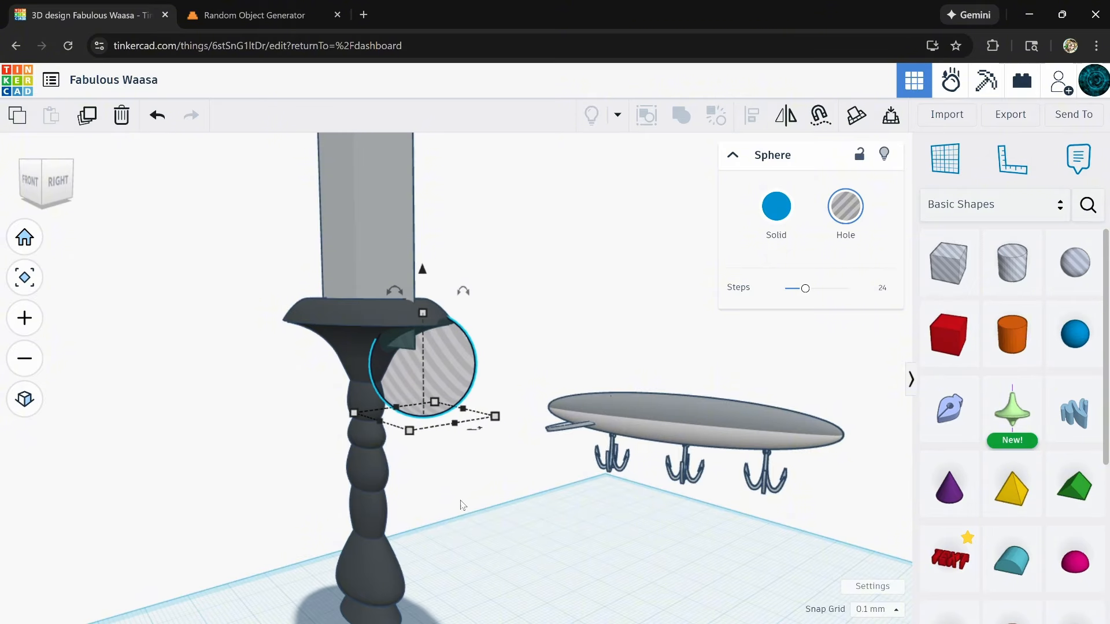
right_drag(462, 505, 636, 503)
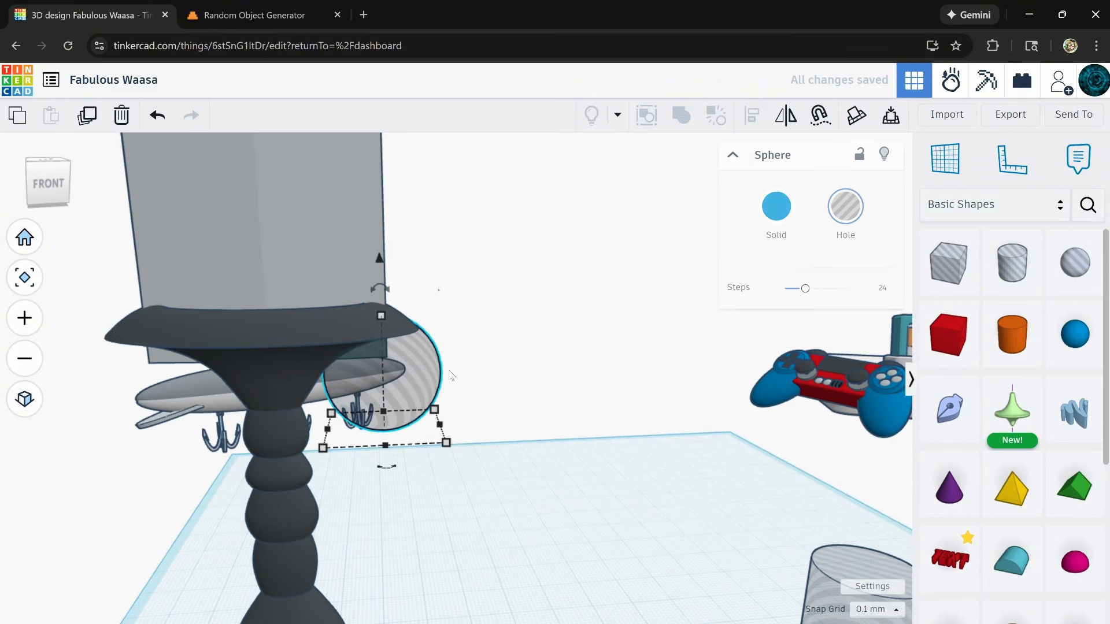
- Duplicate the sphere hole and shift the copy across to the blade's opposite lower corner
click(86, 118)
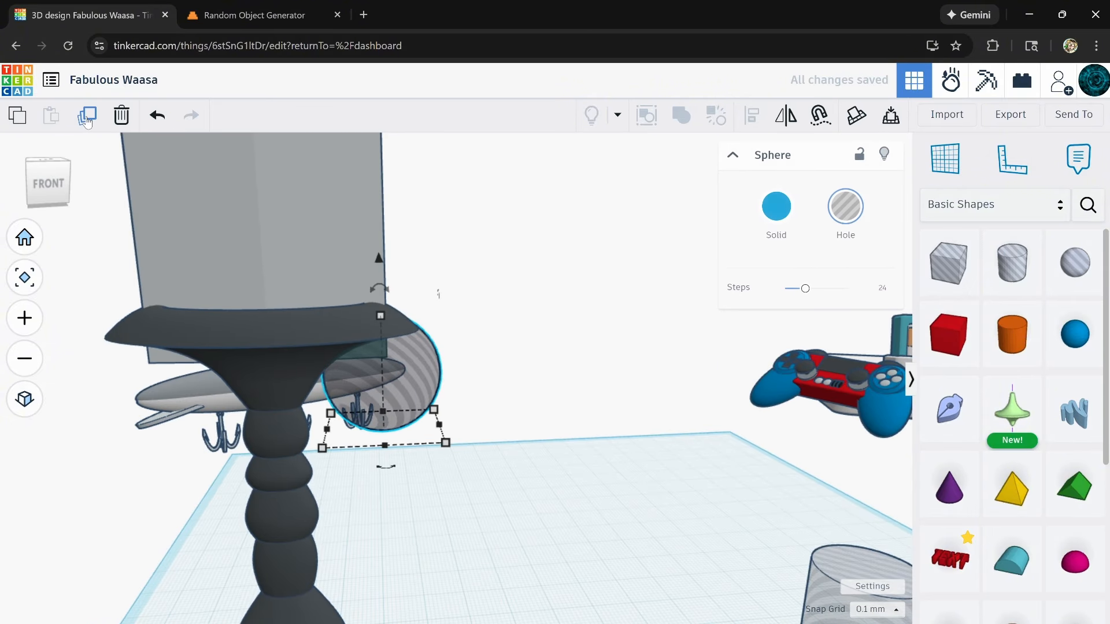
key(shift+Left)
key(shift+Left)
key(shift+Left)
key(shift+Left)
key(shift+Left)
key(shift+Left)
key(shift+Left)
key(shift+Left)
key(shift+Left)
key(shift+Left)
key(shift+Left)
key(shift+Left)
key(shift+Left)
key(shift+Left)
key(shift+Left)
key(shift+Left)
key(shift+Left)
key(shift+Left)
key(shift+Left)
key(shift+Left)
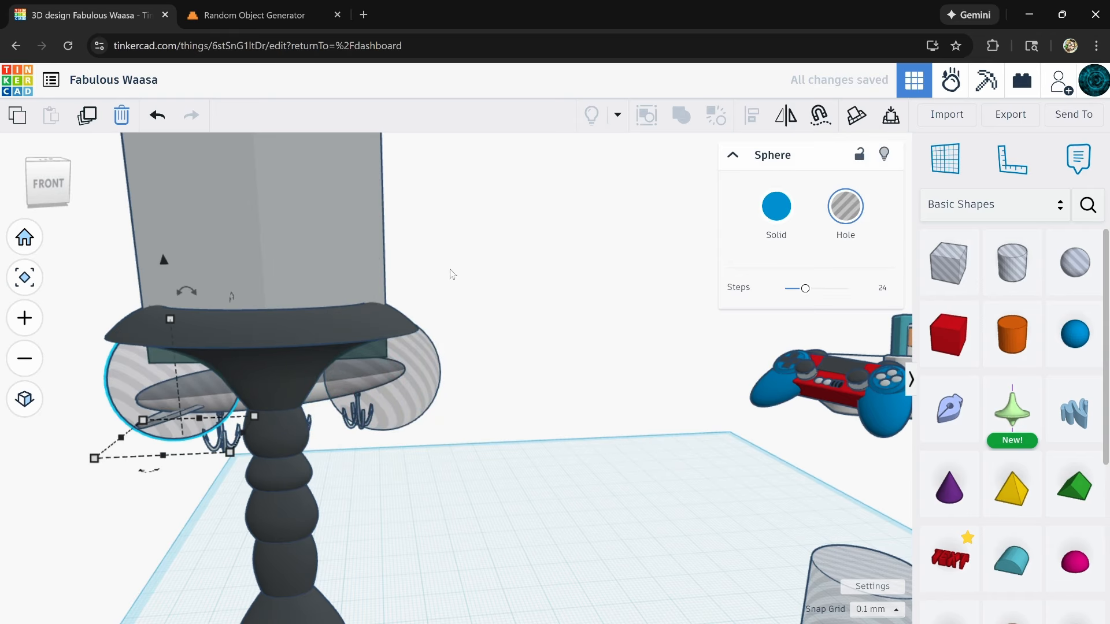
- Union-group the blade with both sphere holes to cut away its corners protruding below the guard
right_drag(433, 307, 288, 258)
click(397, 379)
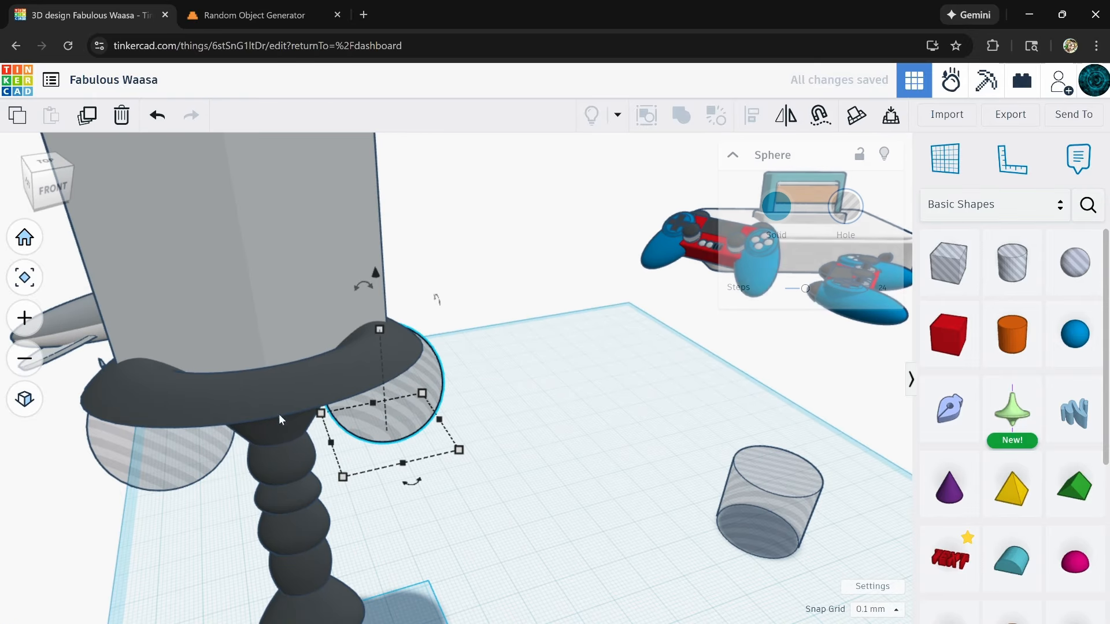
shift+click(159, 449)
mouse_move(272, 294)
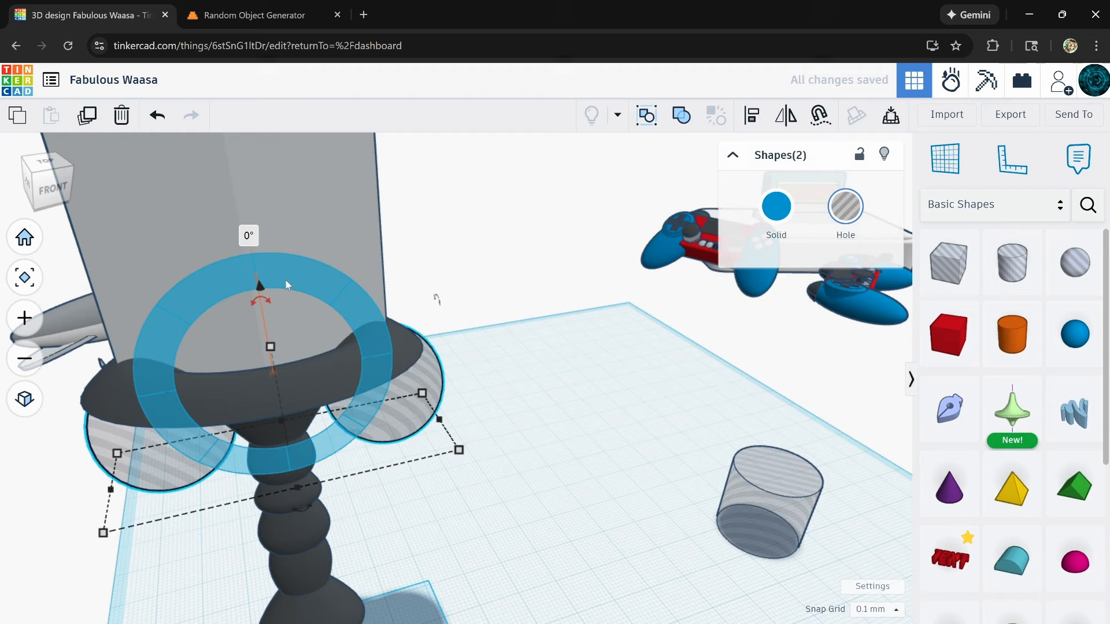
shift+click(321, 224)
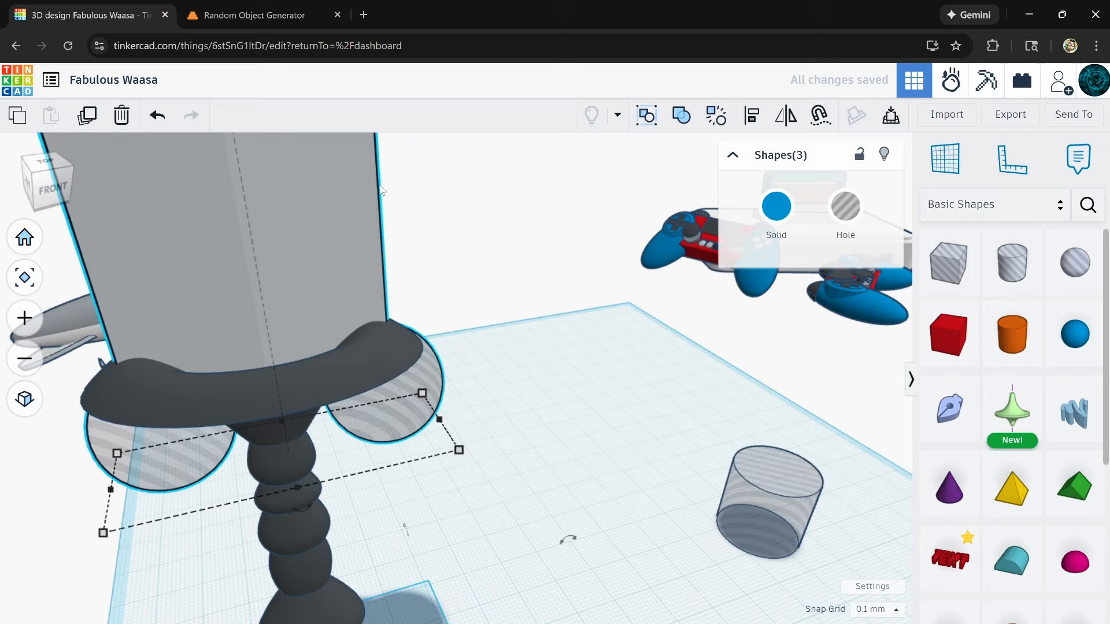
click(682, 115)
- Delete the leftover cylinder hole beside the sword and color the blade white
right_drag(520, 428, 488, 405)
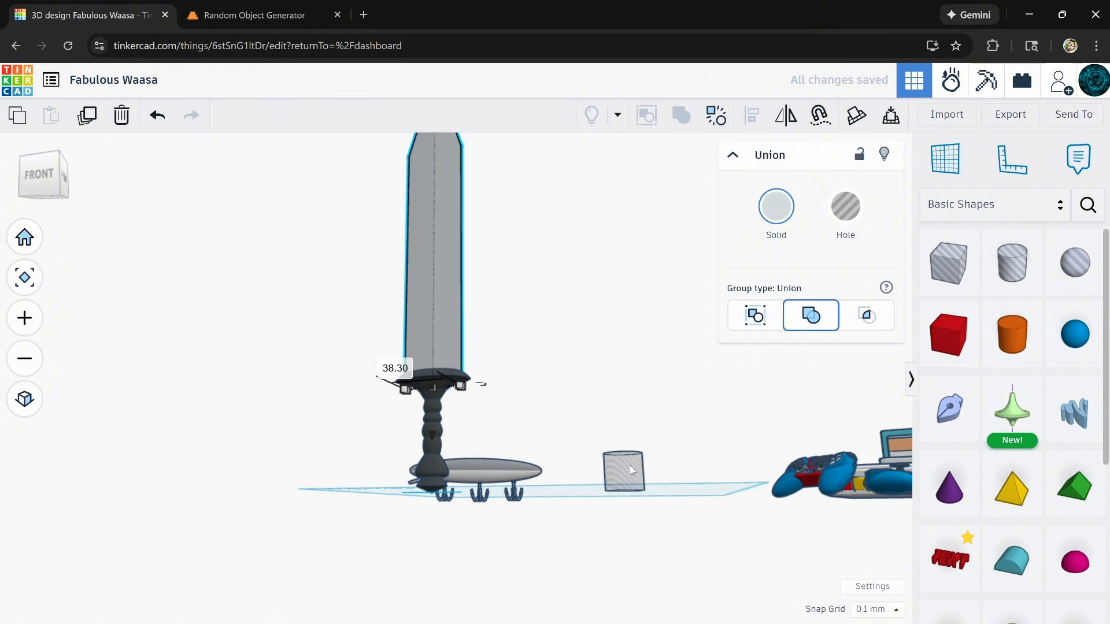
click(631, 465)
right_drag(220, 347, 424, 443)
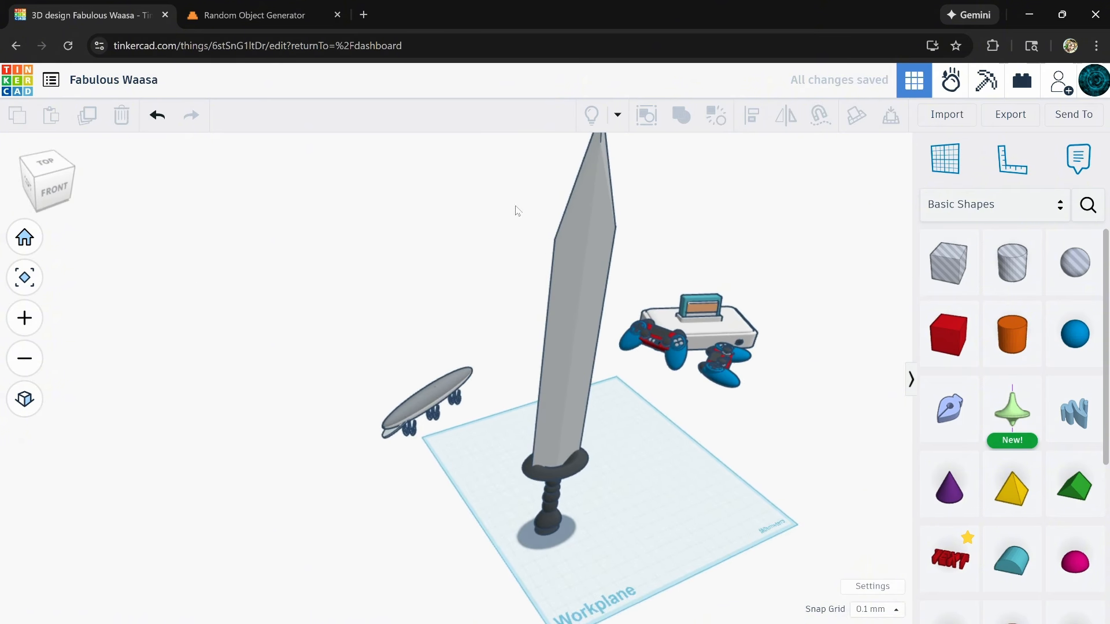
click(776, 206)
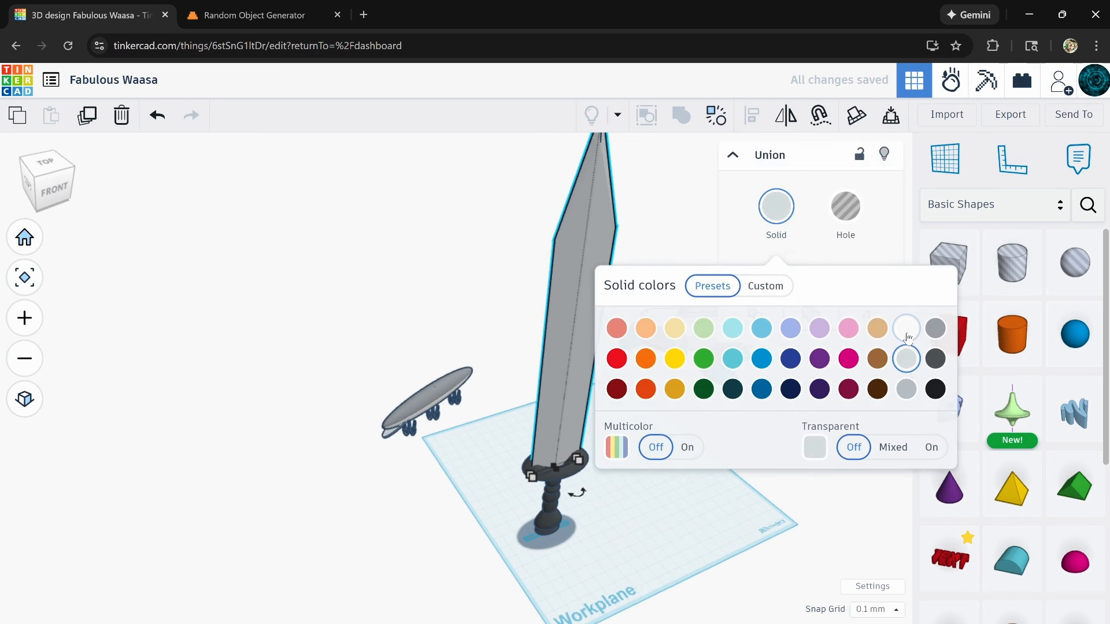
click(480, 312)
- Union-group the blade with the handle and lay the sword on its side, rotating it 90° about the vertical axis and -90° about a horizontal axis
right_drag(503, 348, 550, 420)
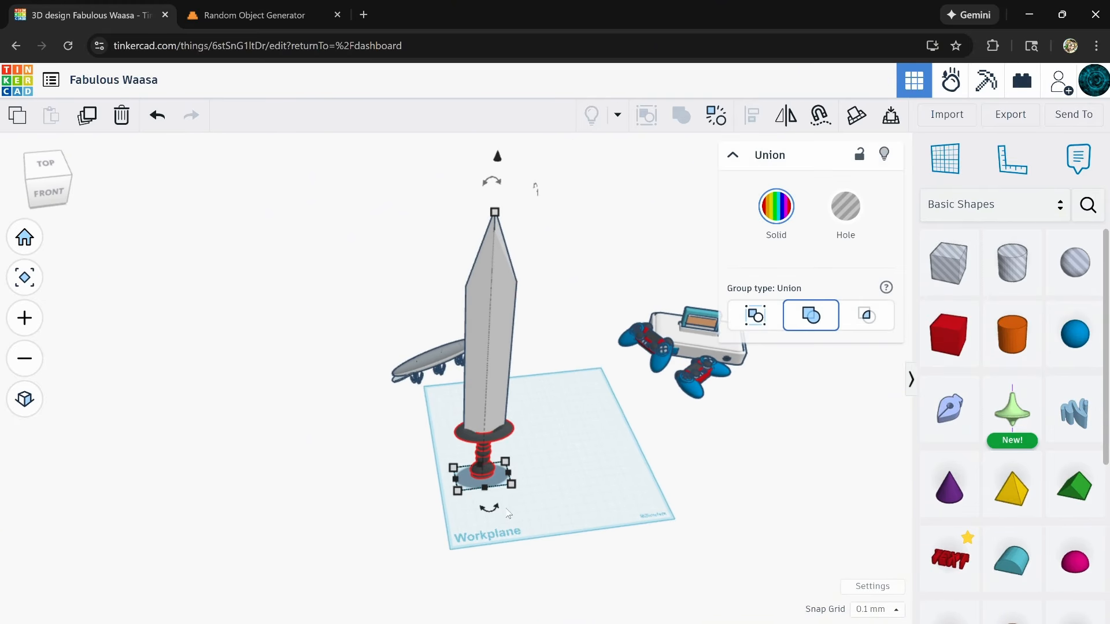
drag(460, 499, 447, 474)
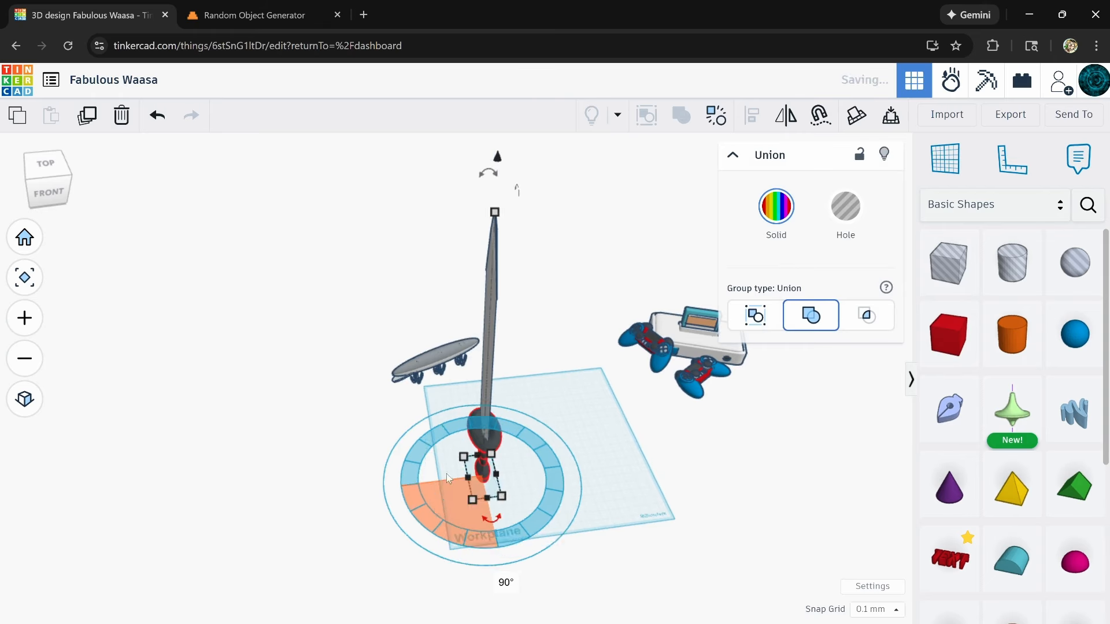
drag(487, 181, 629, 326)
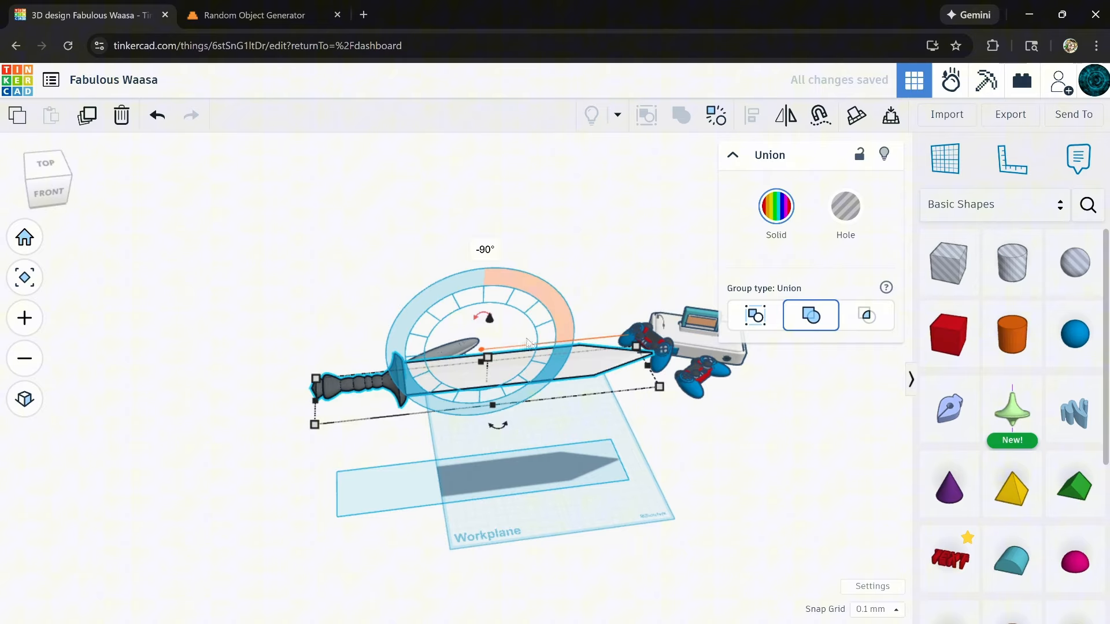
- Drop the sword onto the workplane and move it to lie along the front edge
key(d)
drag(507, 471, 585, 504)
right_drag(742, 475, 612, 434)
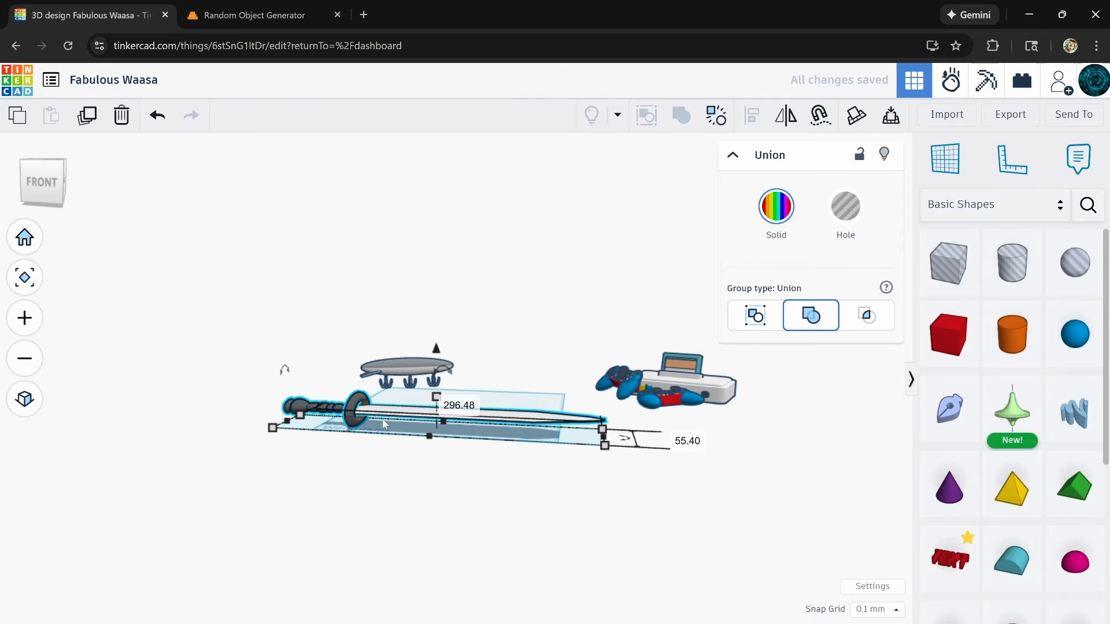
scroll(333, 417, up, 5)
right_drag(355, 420, 367, 412)
scroll(336, 409, up, 5)
scroll(387, 445, down, 5)
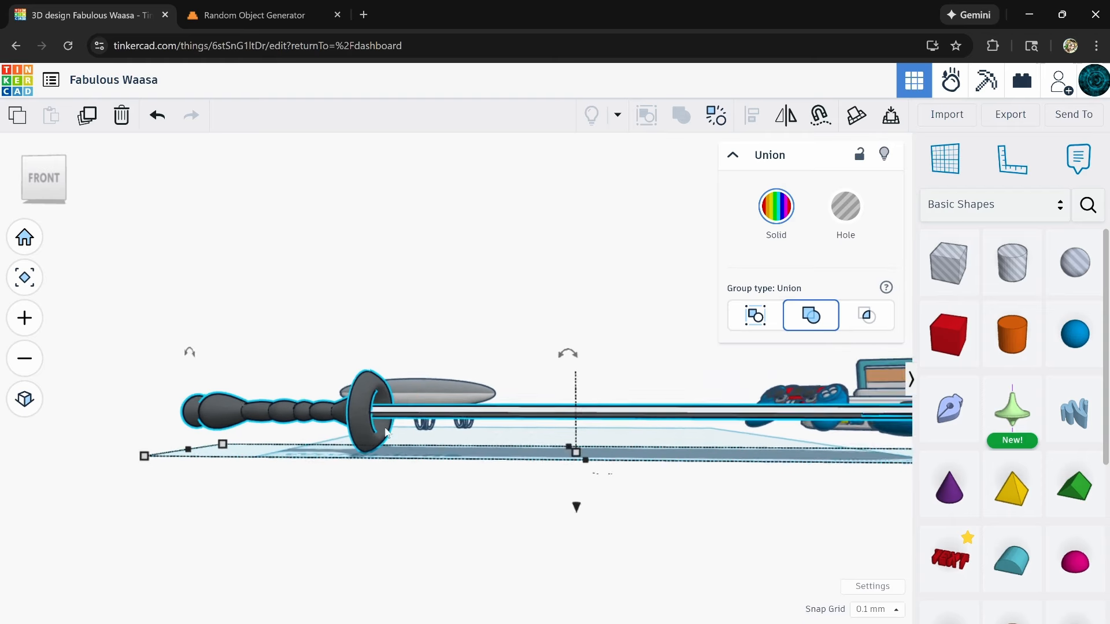
right_drag(522, 498, 480, 372)
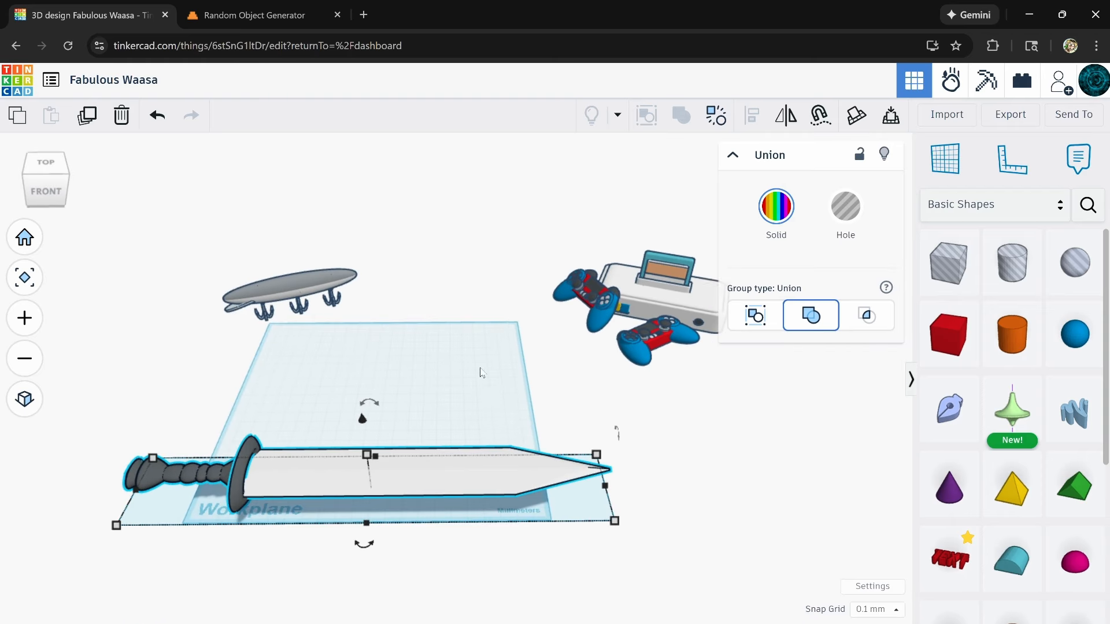
- Move the game console with its two controllers onto the workplane behind the sword
drag(724, 379, 725, 379)
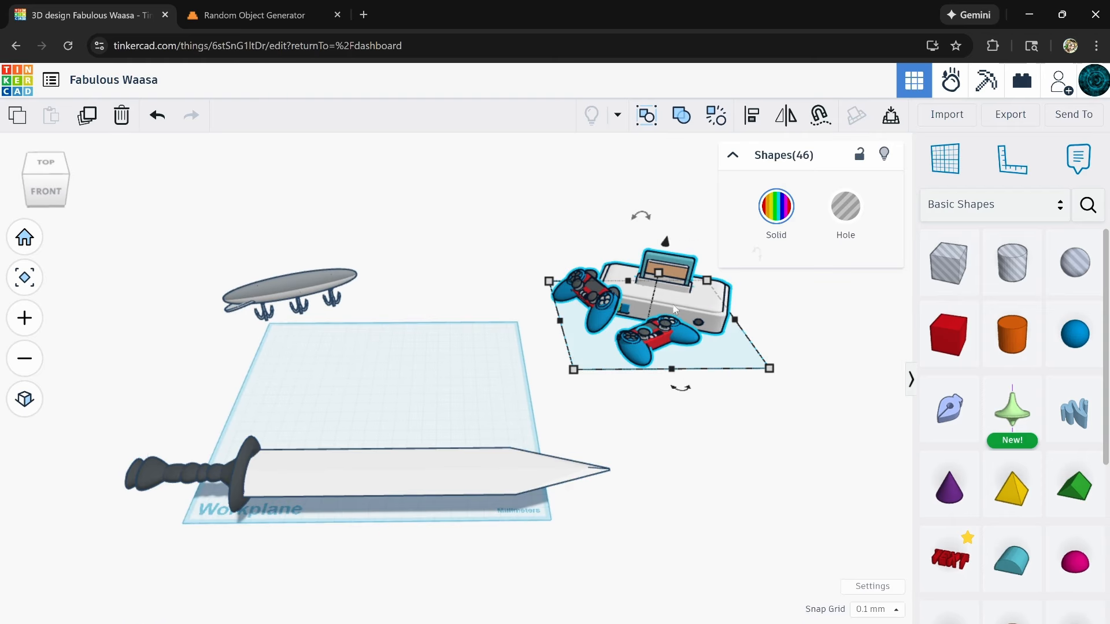
drag(685, 316, 430, 374)
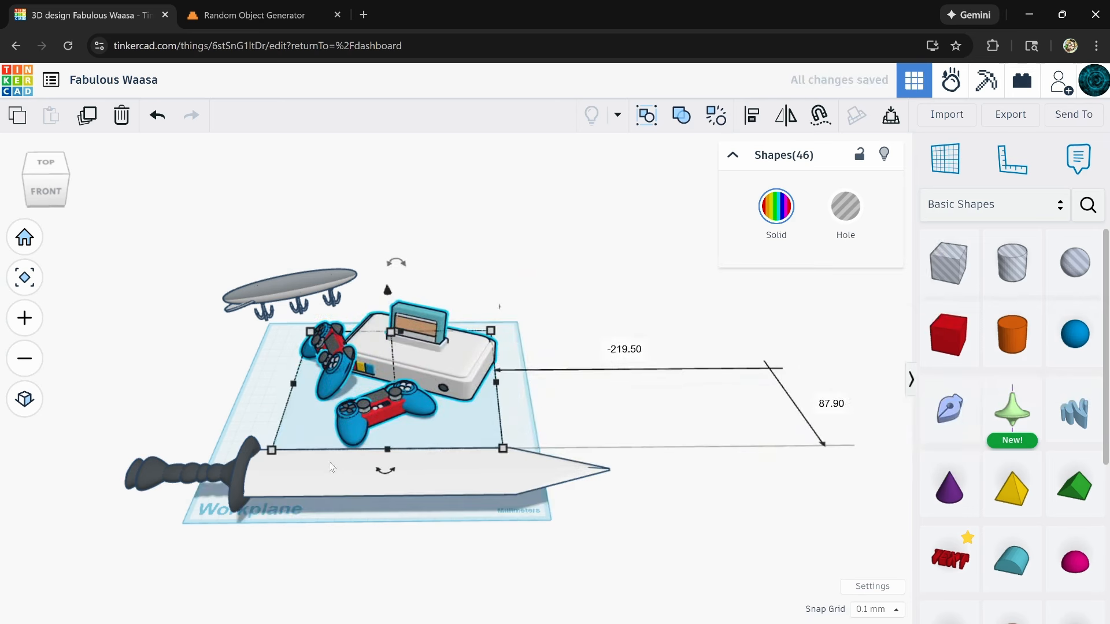
middle_drag(371, 489, 459, 504)
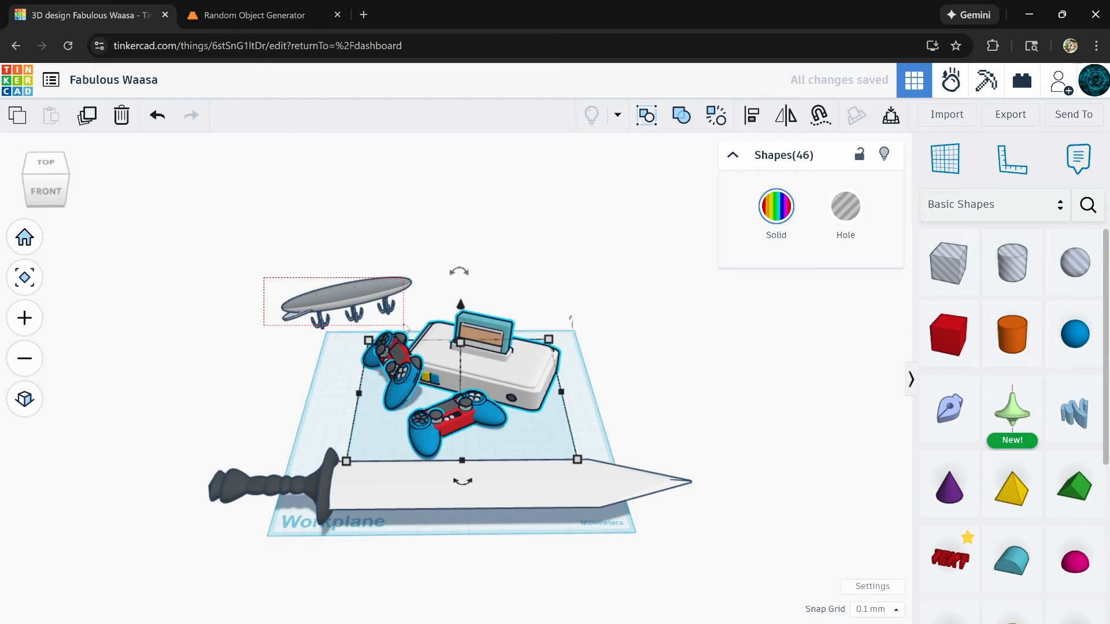
- Move the fishing lure with its hooks to the workplane's side edge behind the sword handle and scale it down
click(371, 293)
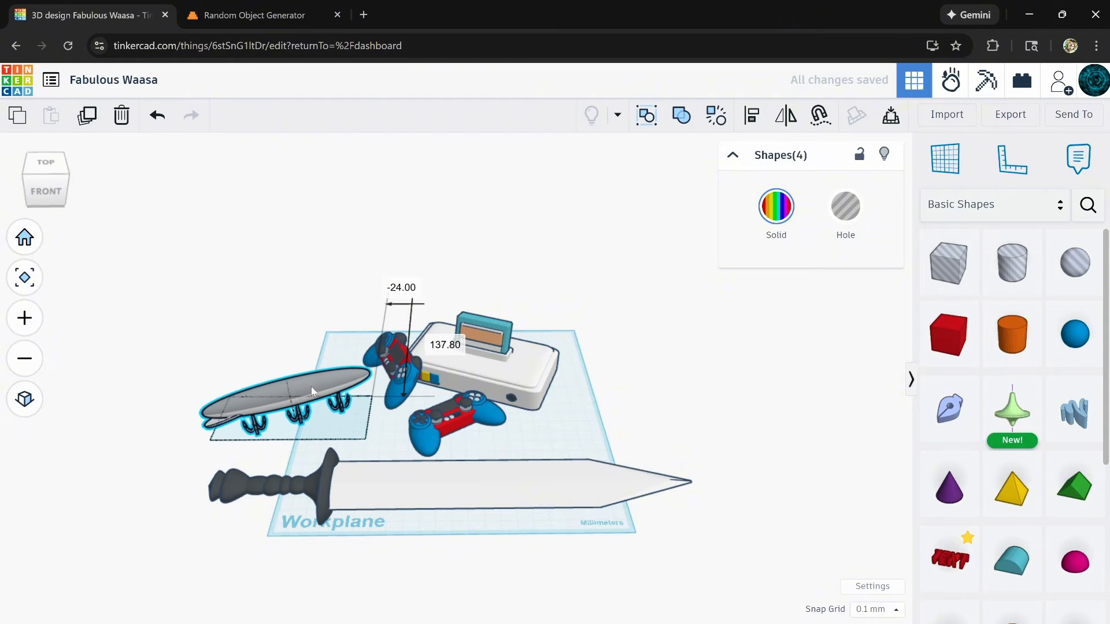
drag(311, 387, 312, 393)
middle_drag(389, 463, 388, 458)
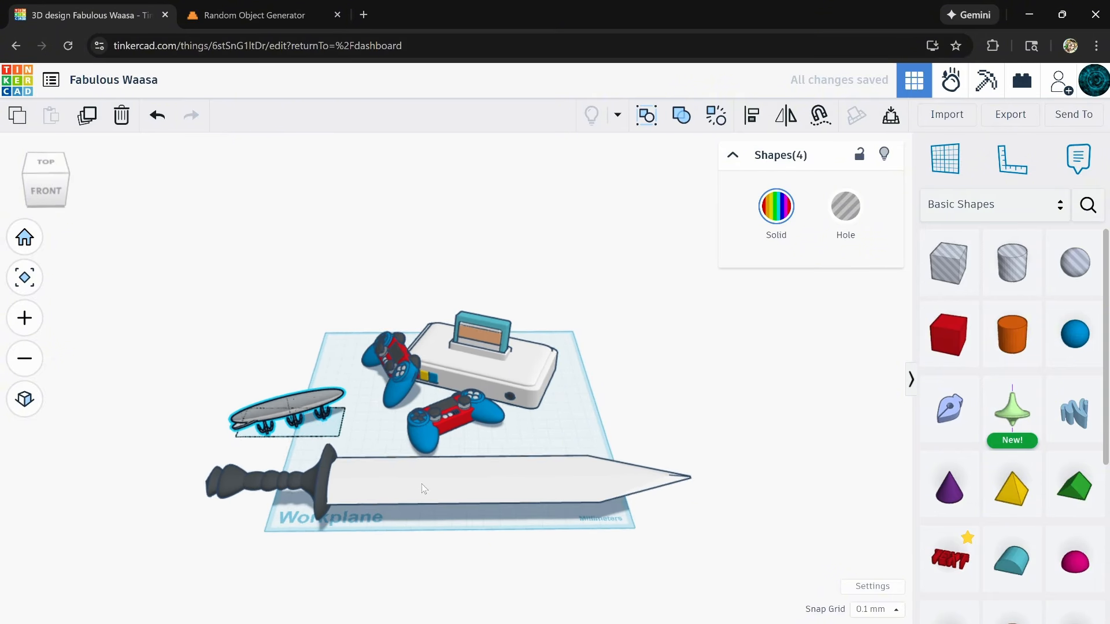
right_drag(421, 484, 392, 487)
scroll(392, 486, up, 2)
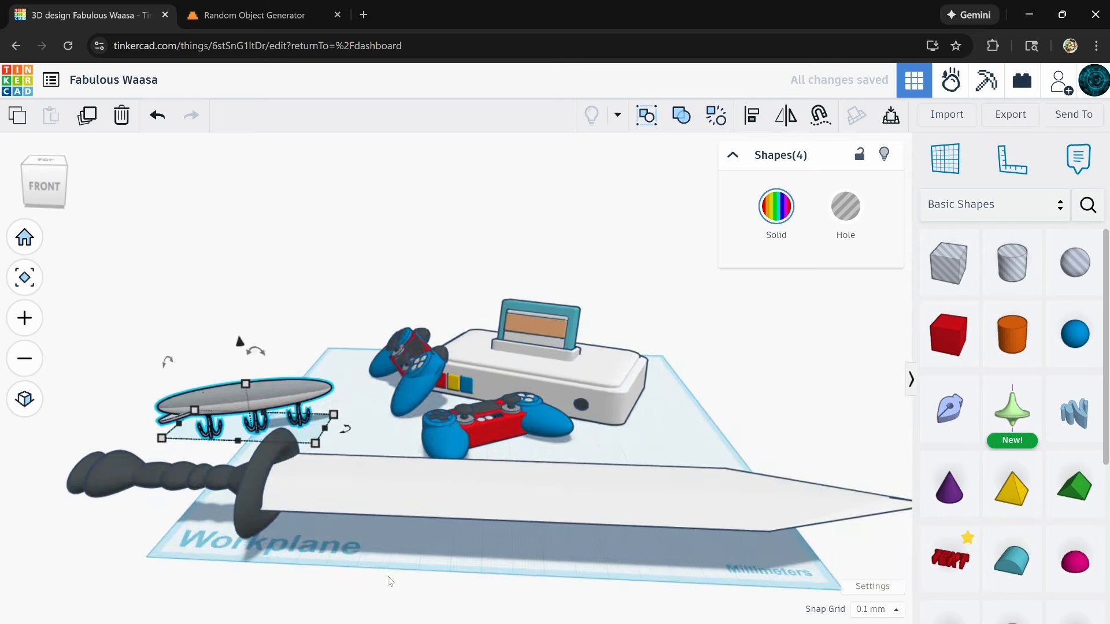
- Recolor only the blade inside the sword group to the light gray preset
click(478, 511)
right_drag(696, 433, 628, 438)
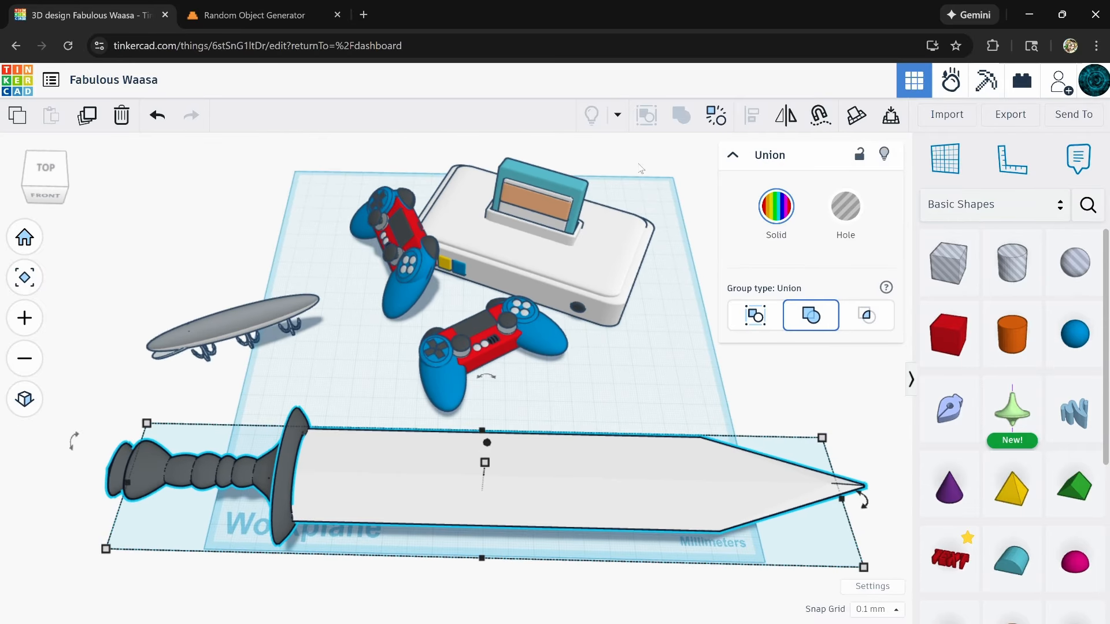
click(663, 367)
click(650, 452)
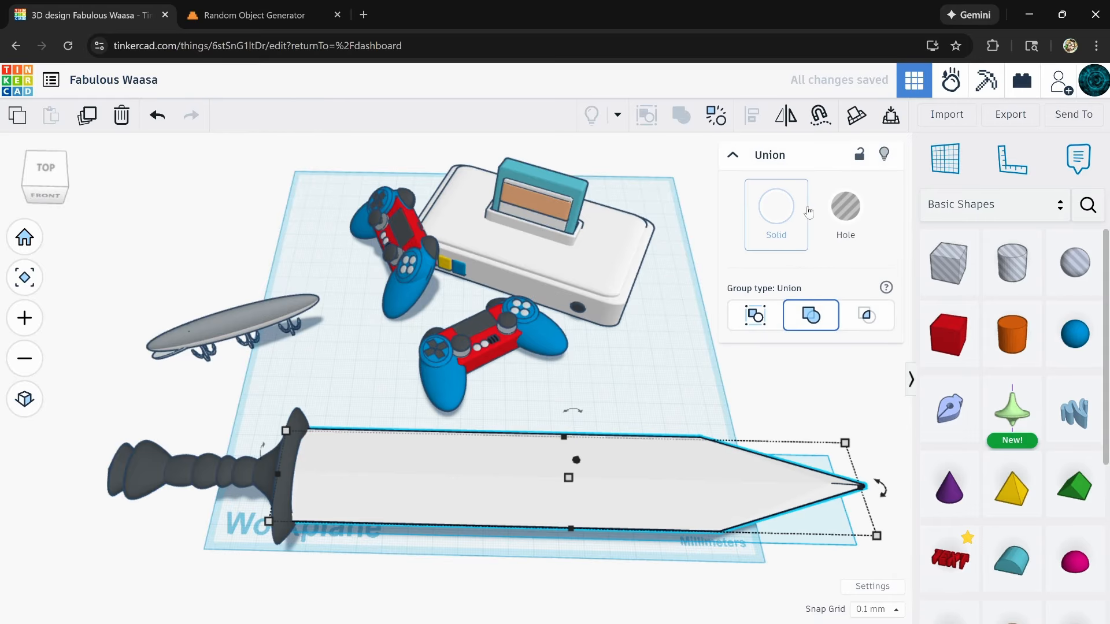
click(906, 359)
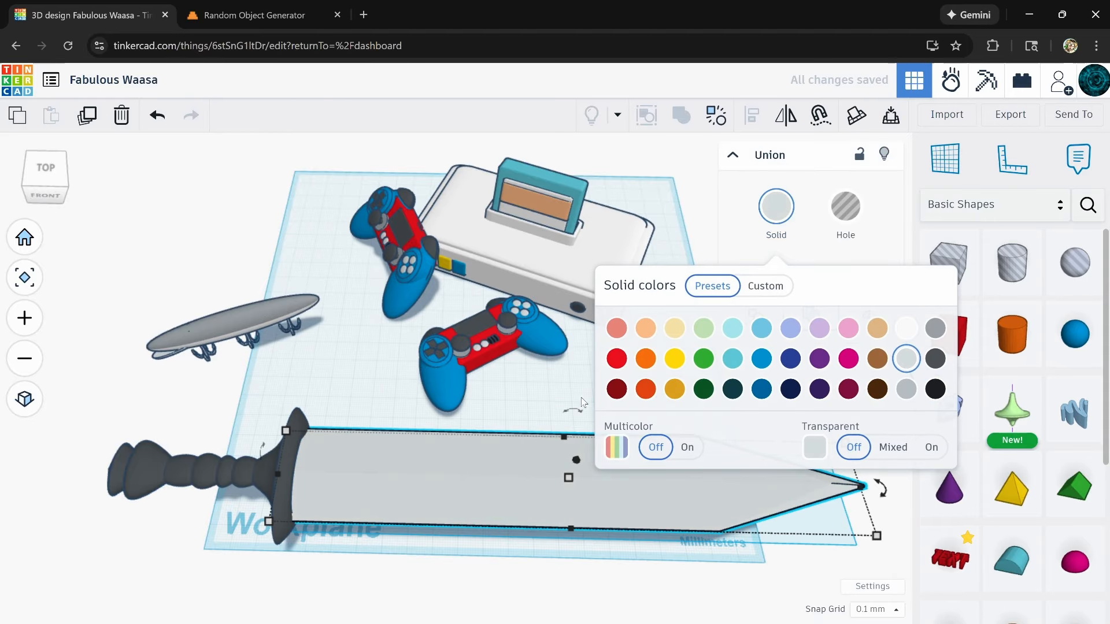
click(550, 383)
- Examine the finished models from several angles, including close-ups of the console and its controllers
scroll(549, 382, down, 2)
middle_drag(635, 378, 585, 312)
right_drag(608, 466, 431, 425)
scroll(442, 431, up, 3)
scroll(431, 425, up, 2)
right_drag(324, 460, 374, 455)
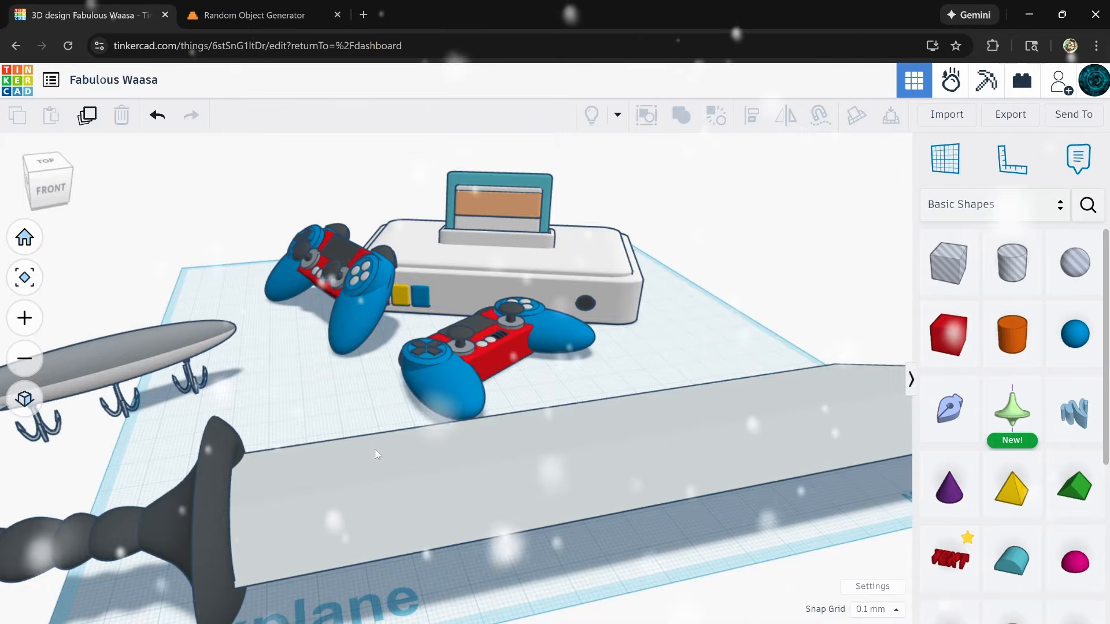
right_drag(376, 455, 425, 457)
scroll(398, 451, up, 3)
scroll(398, 451, up, 8)
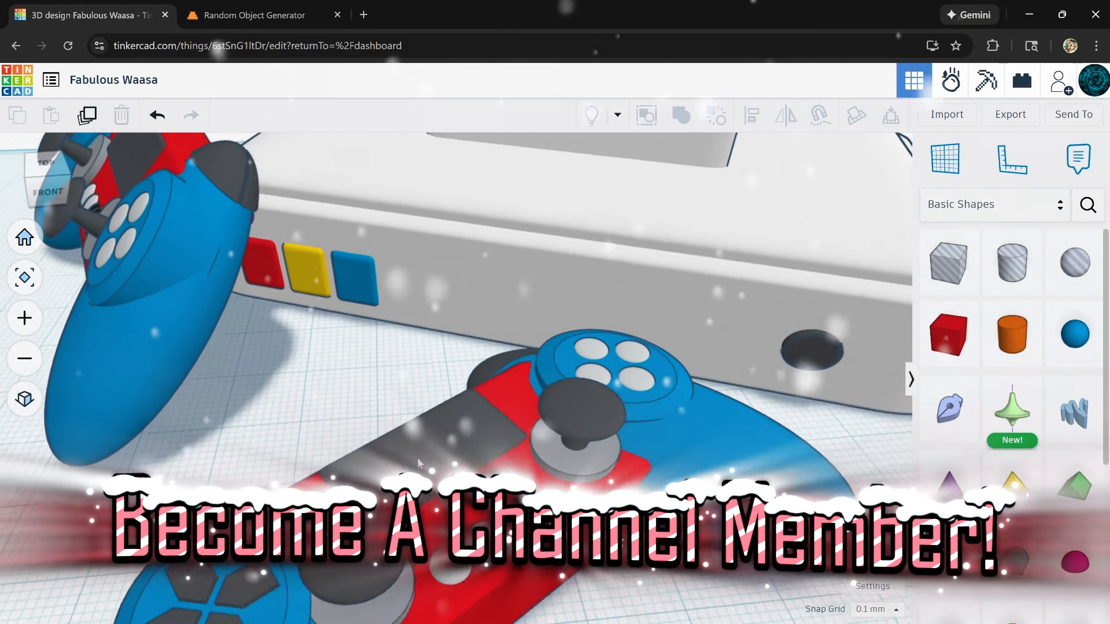
scroll(372, 401, down, 8)
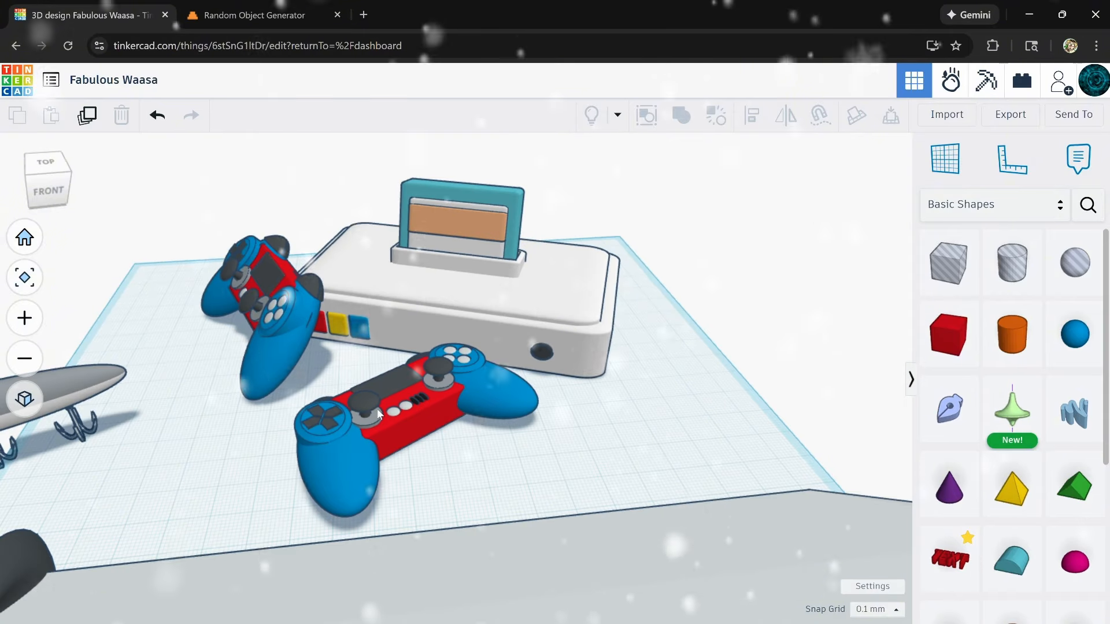
scroll(378, 407, up, 12)
scroll(378, 407, down, 14)
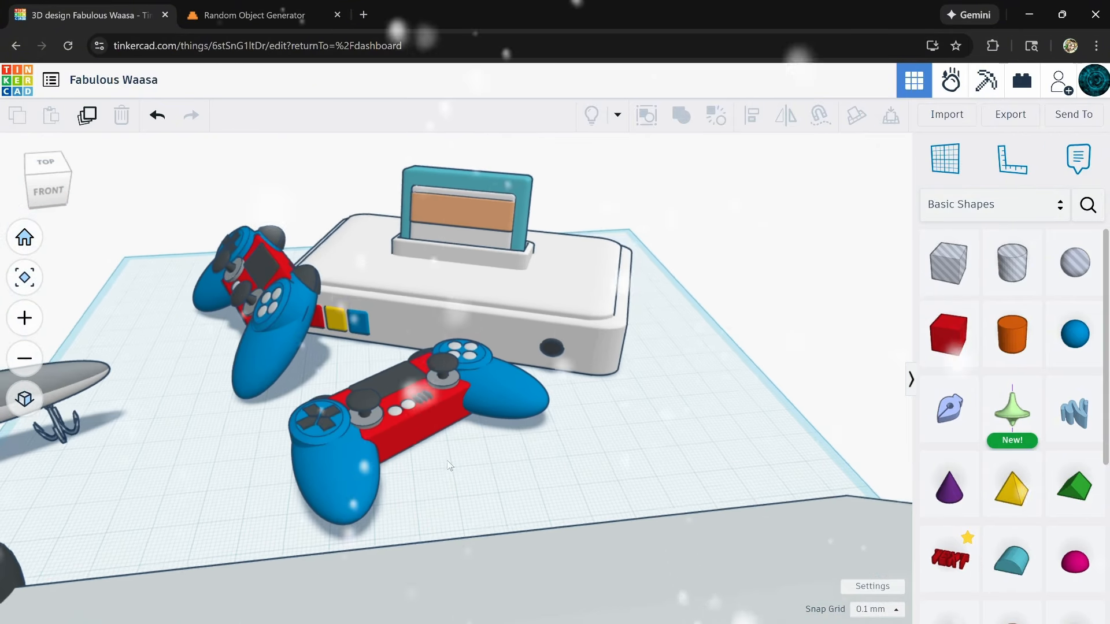